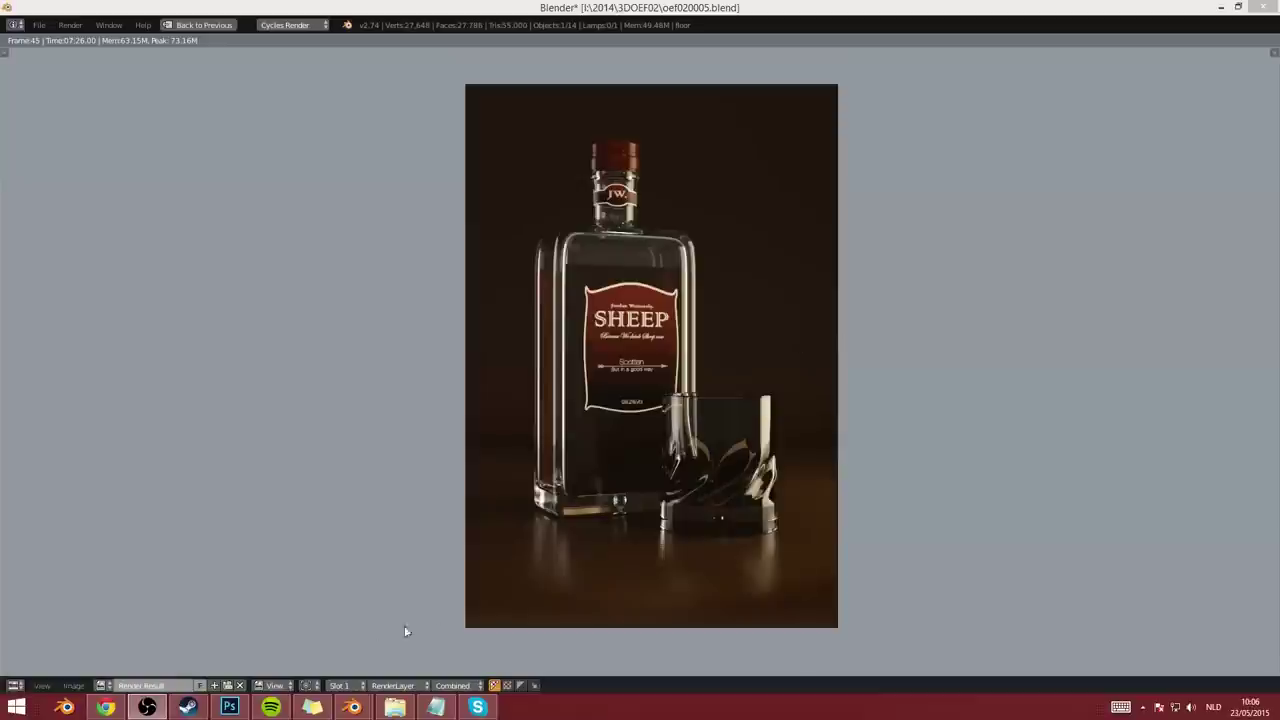
Switch to Photoshop with labels.psd open and clear the trial marquee selections made over the label artwork
left_click(229, 707)
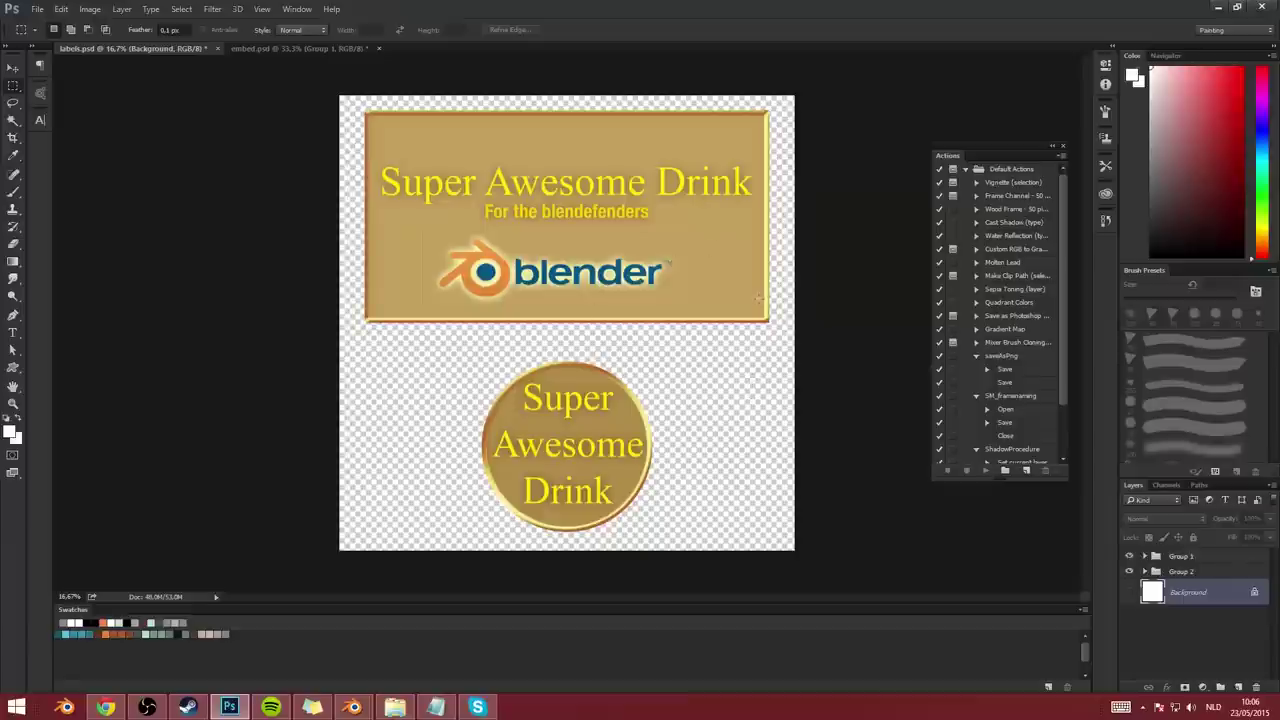
left_click_drag(335, 91, 490, 227)
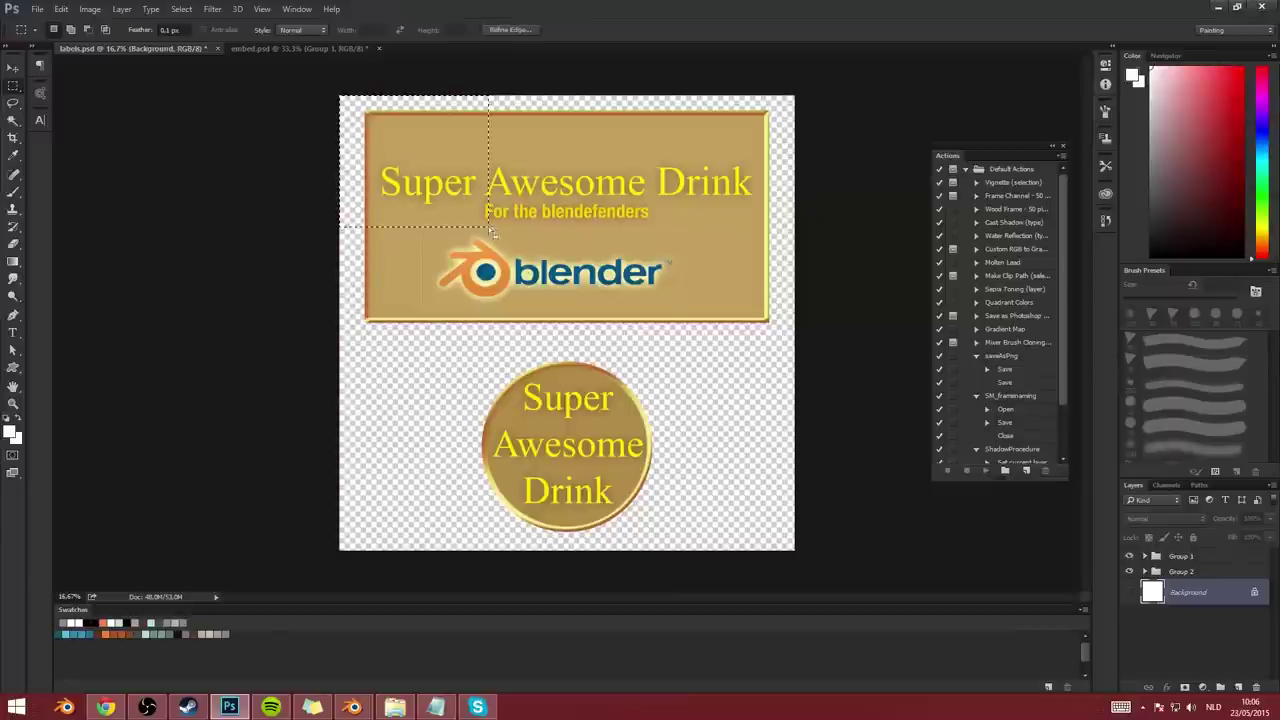
left_click(494, 234)
left_click_drag(757, 239, 786, 262)
left_click(782, 262)
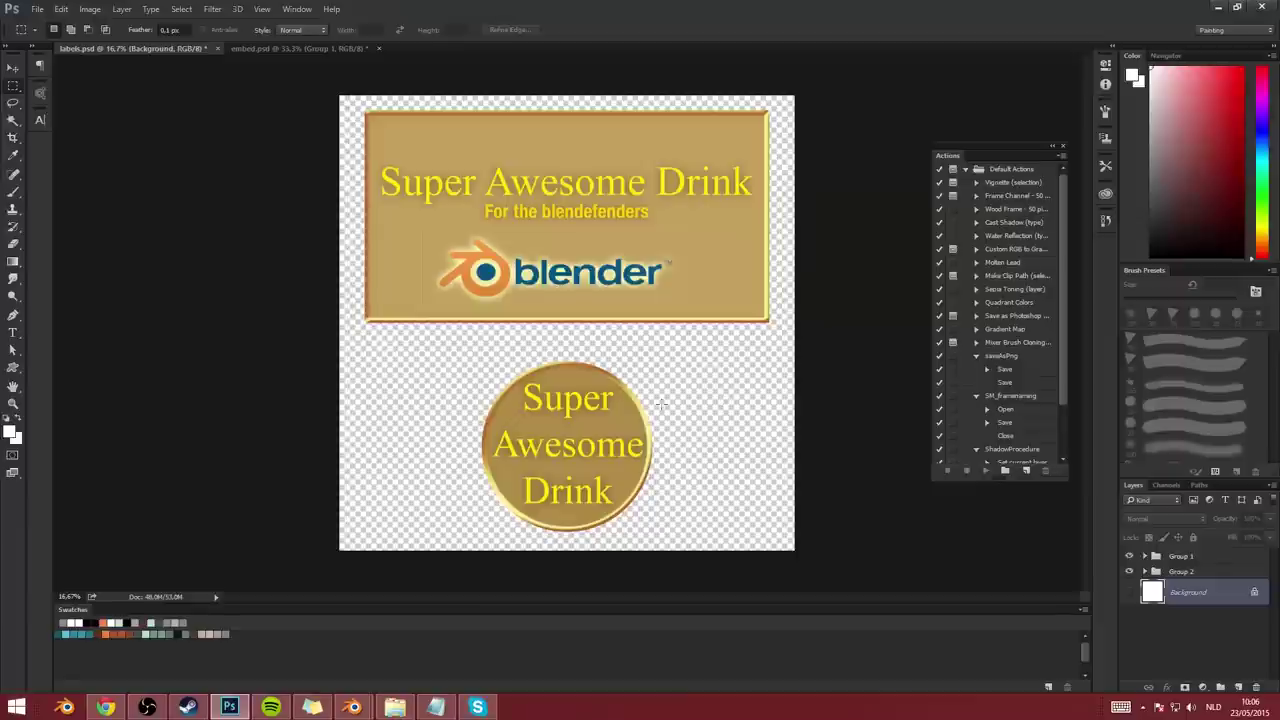
left_click(1129, 592)
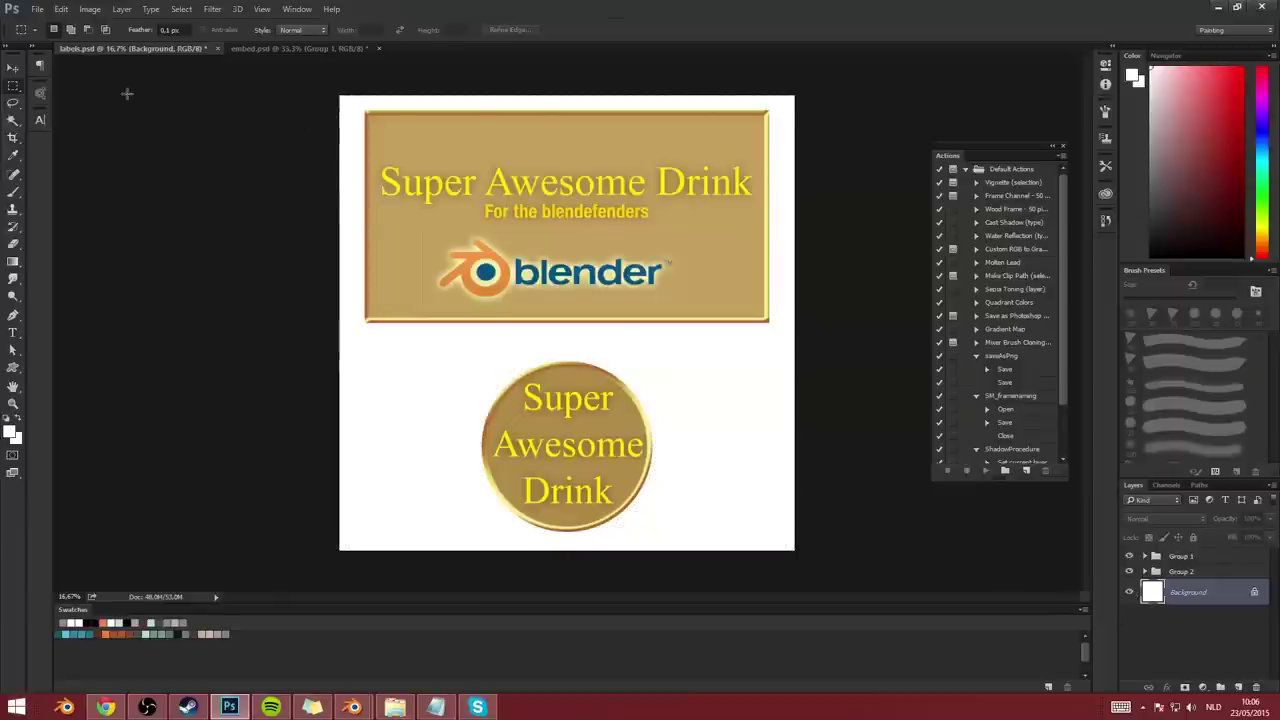
left_click(37, 9)
left_click(43, 20)
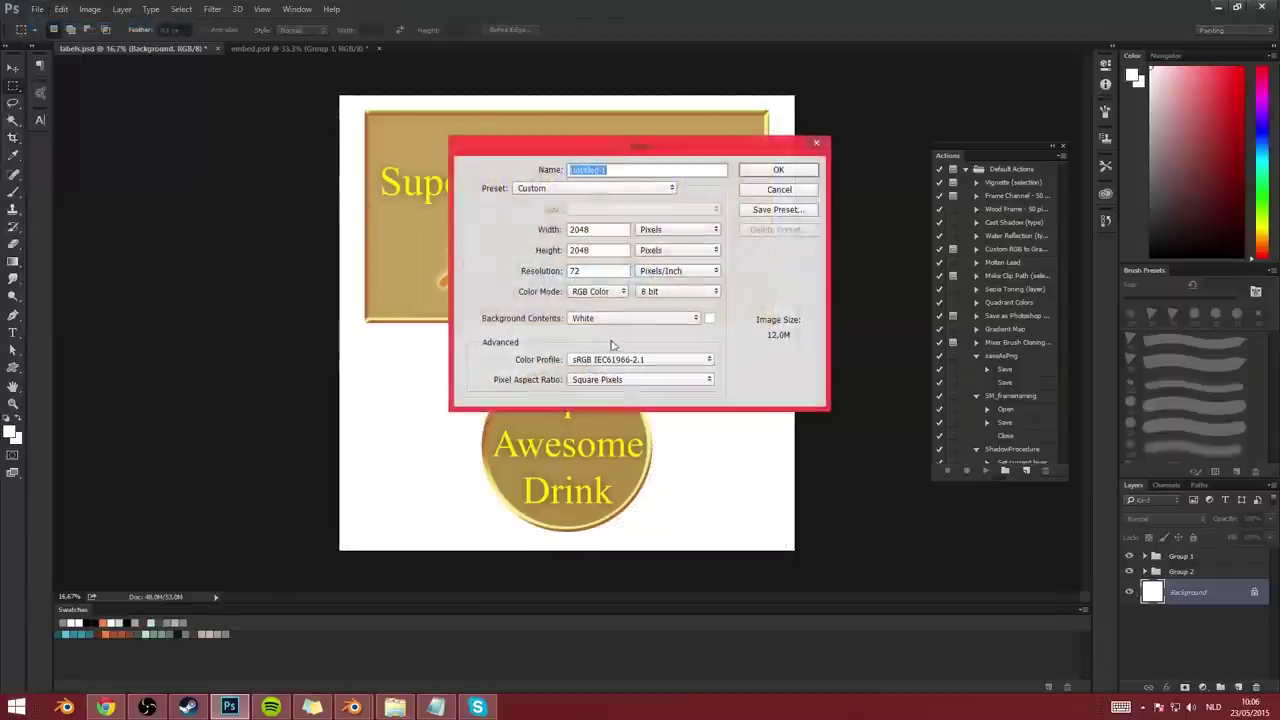
left_click(585, 320)
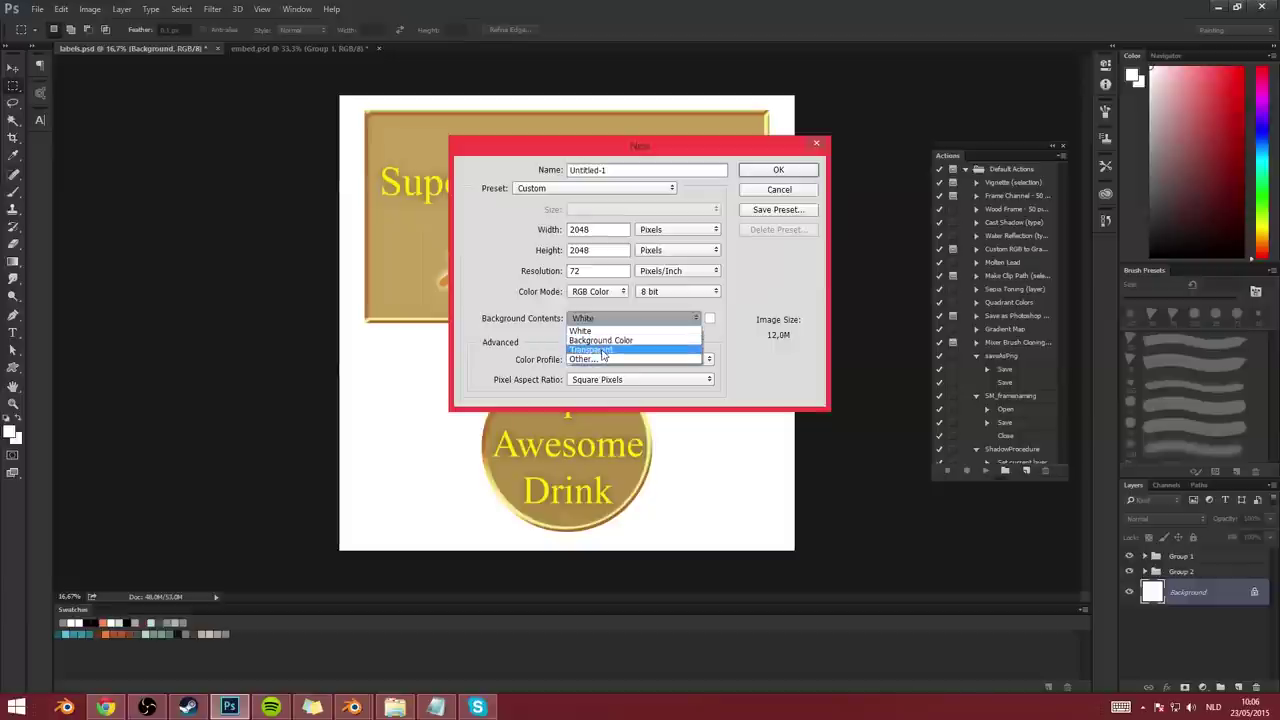
left_click(795, 192)
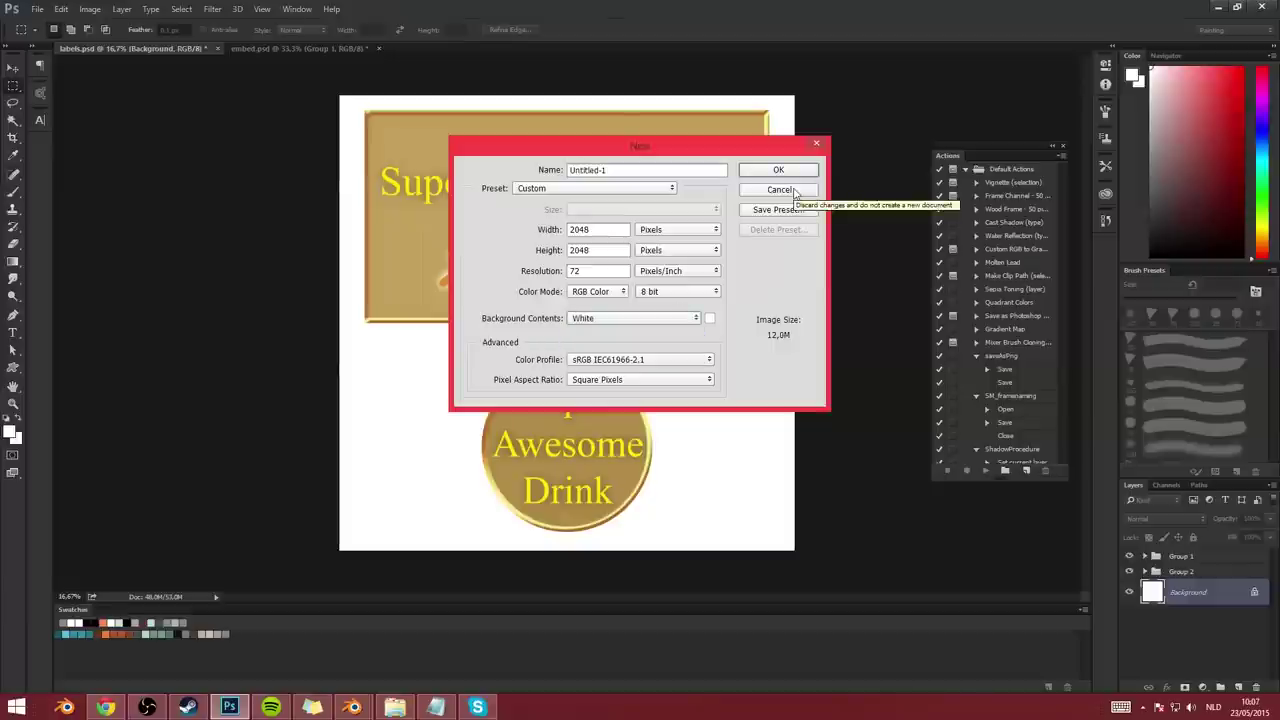
left_click(795, 192)
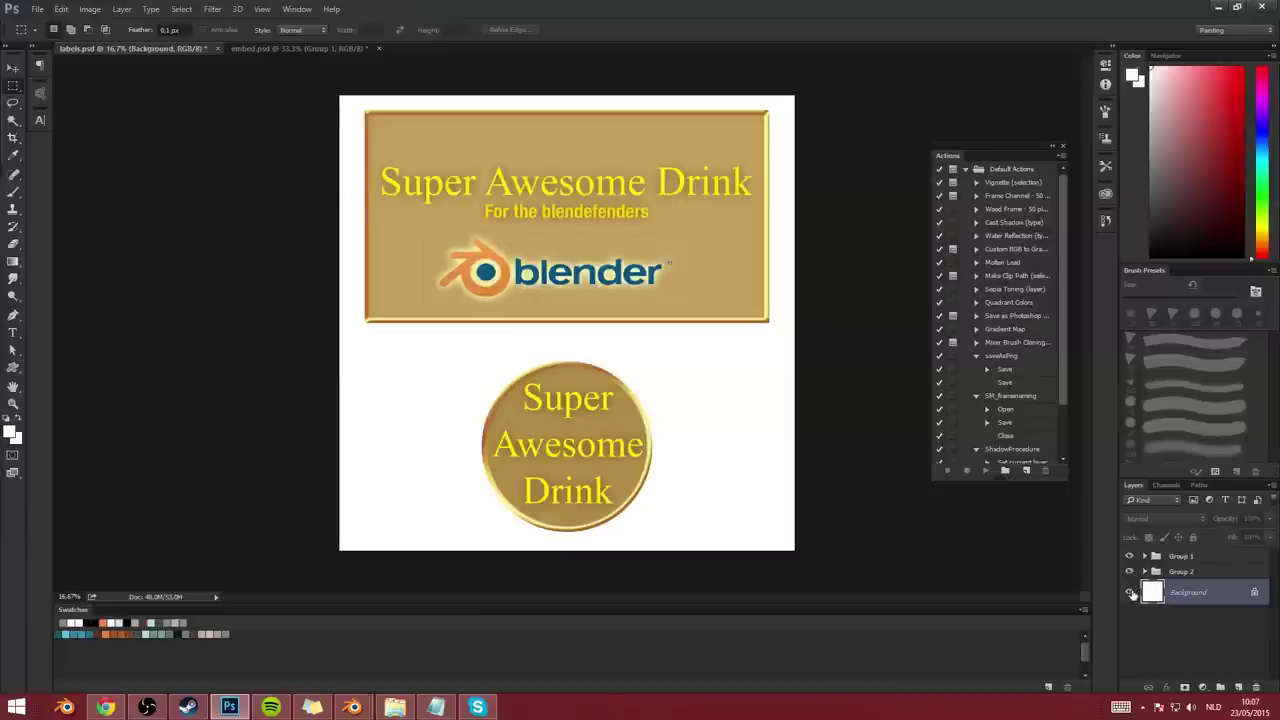
left_click(1130, 592)
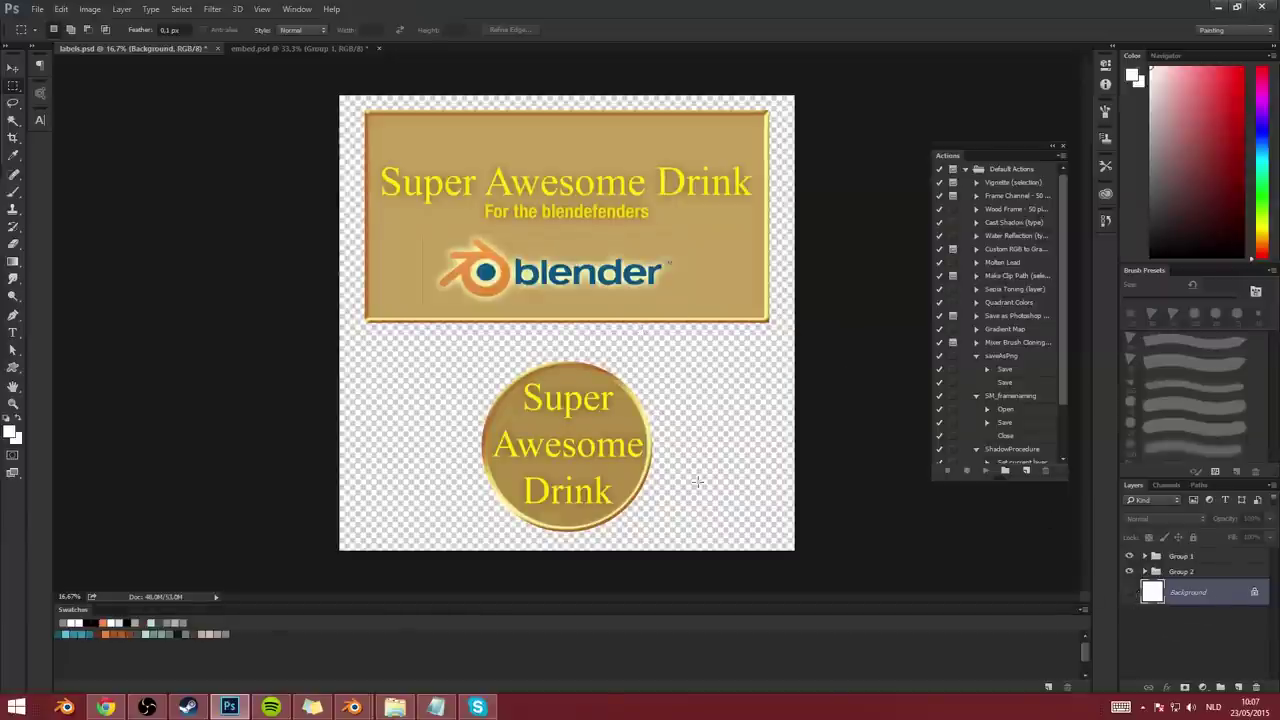
left_click_drag(698, 375, 765, 442)
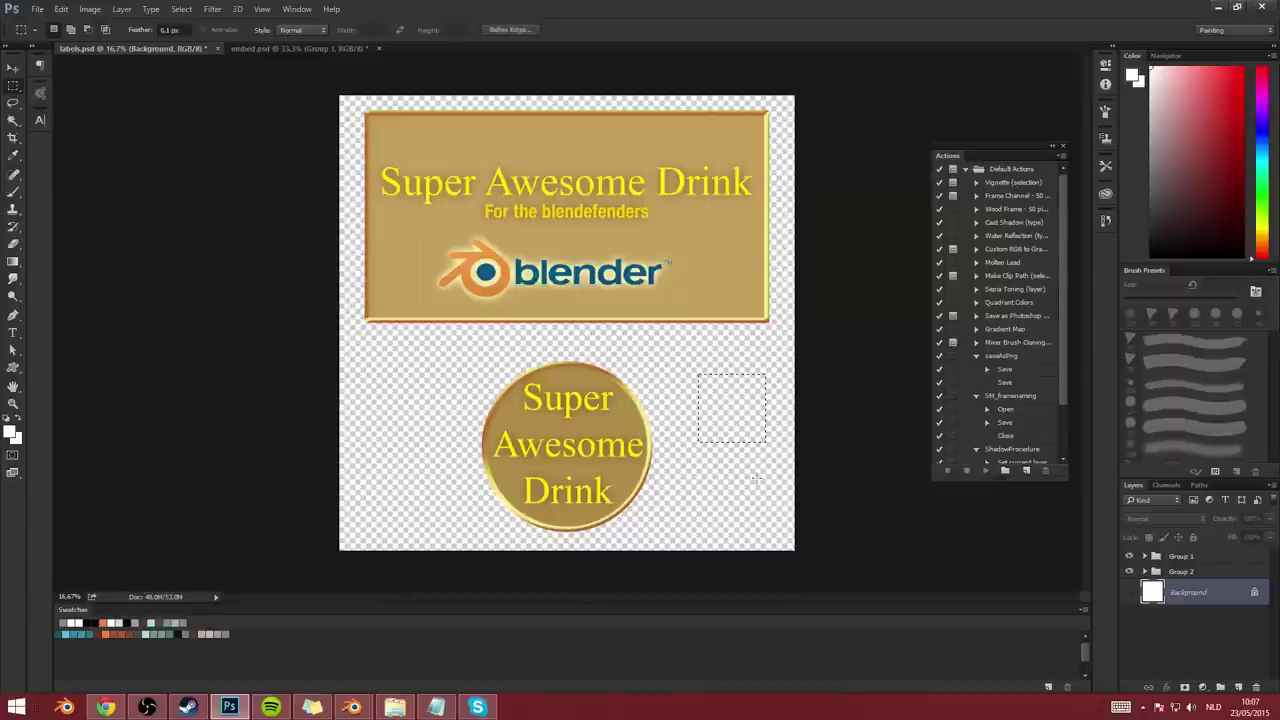
left_click(752, 440)
left_click_drag(677, 366, 744, 434)
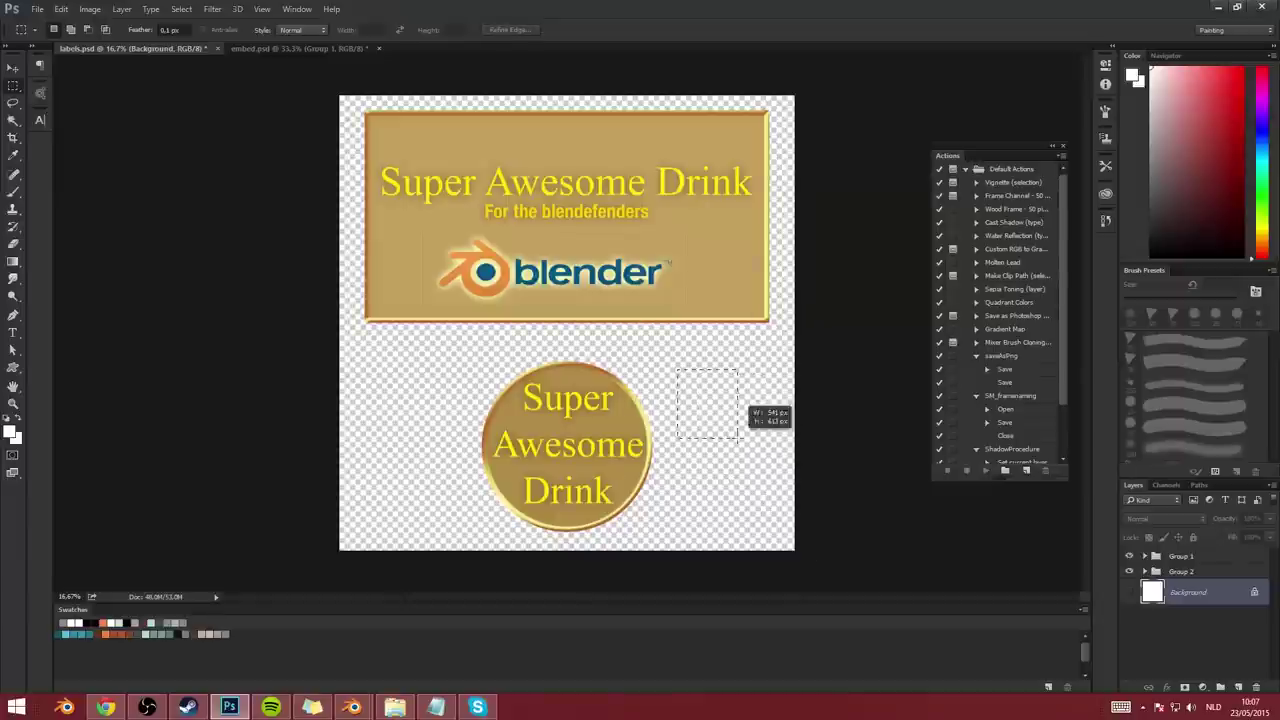
left_click(714, 470)
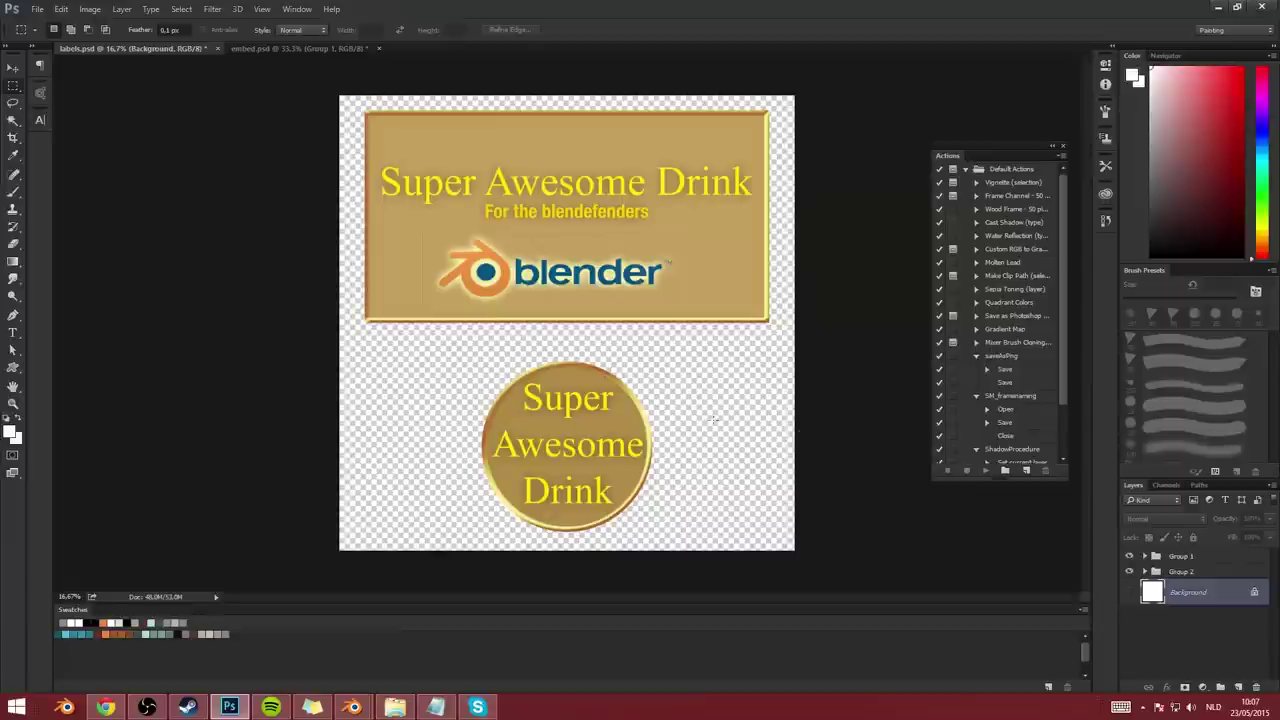
left_click_drag(706, 308, 768, 376)
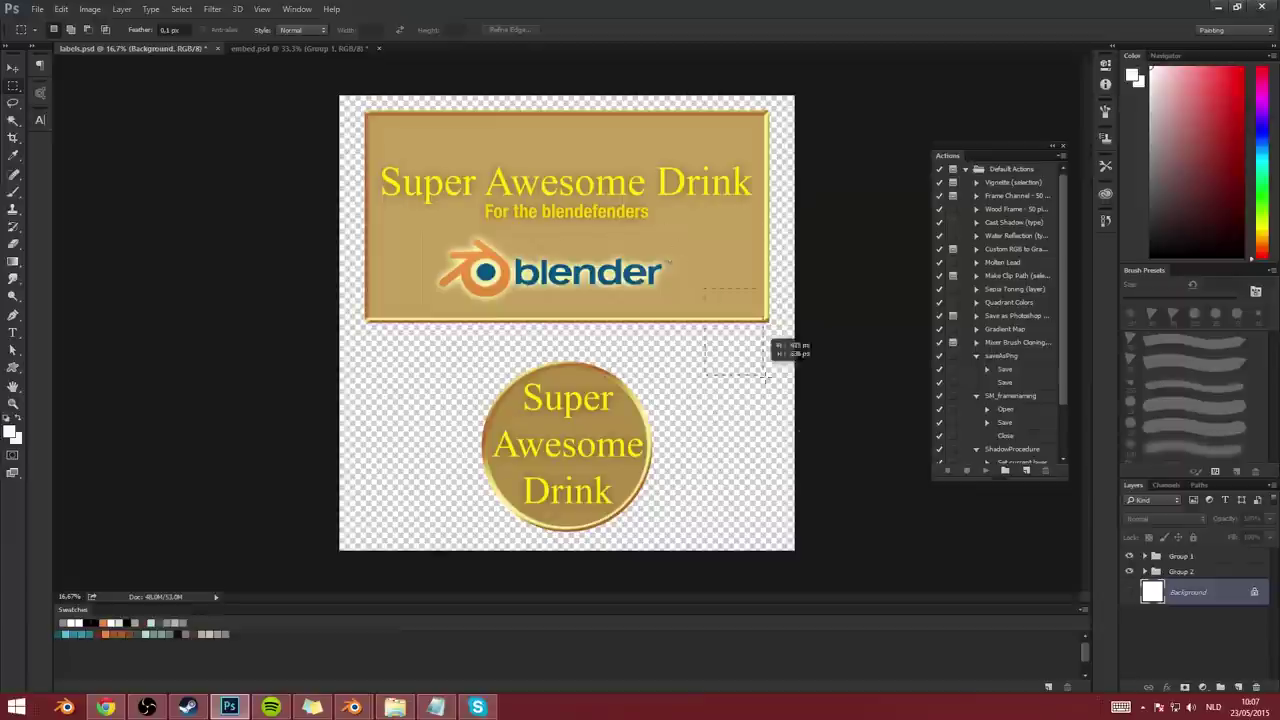
left_click(671, 346)
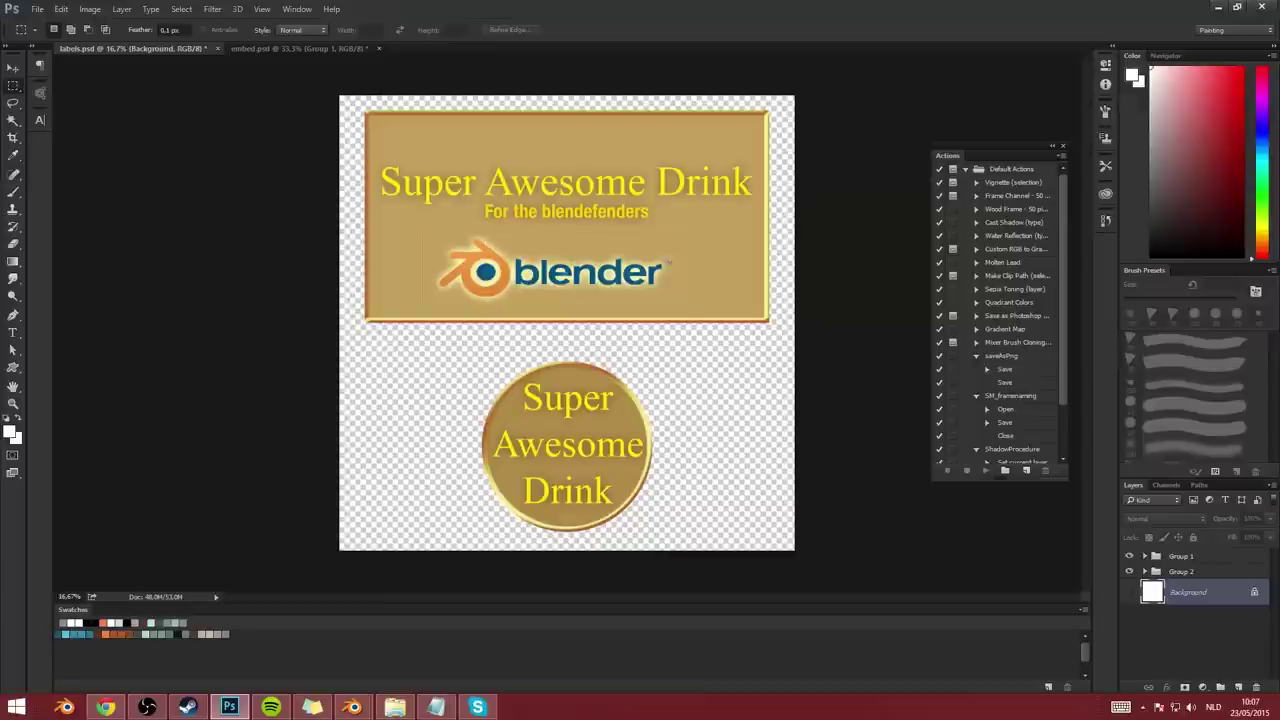
Save the label artwork as labels.png in PNG format in the tex_tut folder, replacing the existing file
left_click(37, 9)
left_click(110, 163)
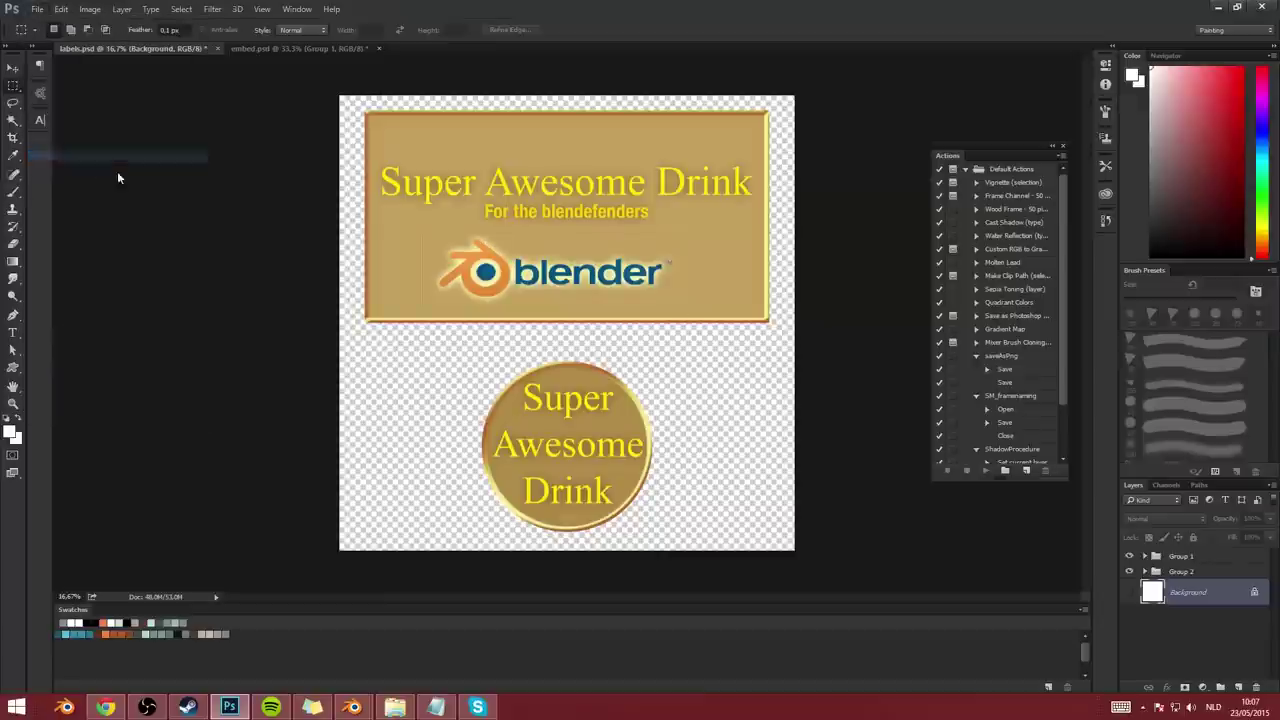
left_click(240, 291)
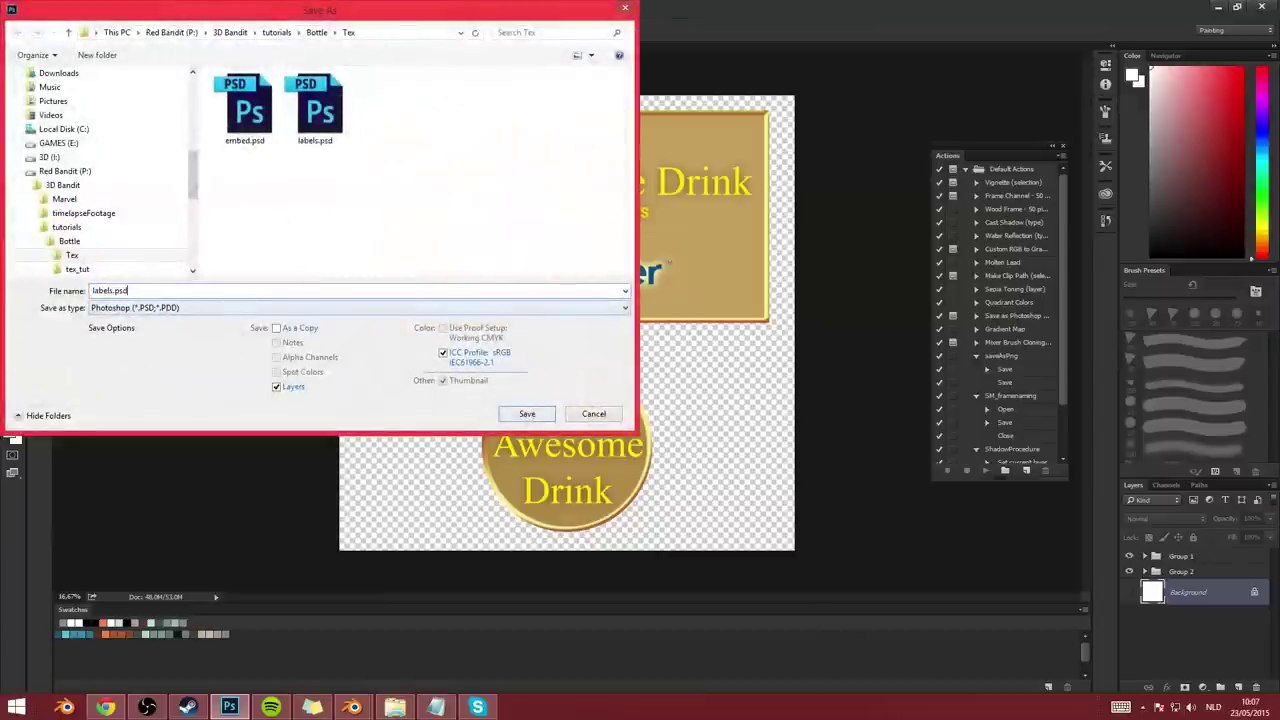
left_click(317, 32)
double_click(240, 108)
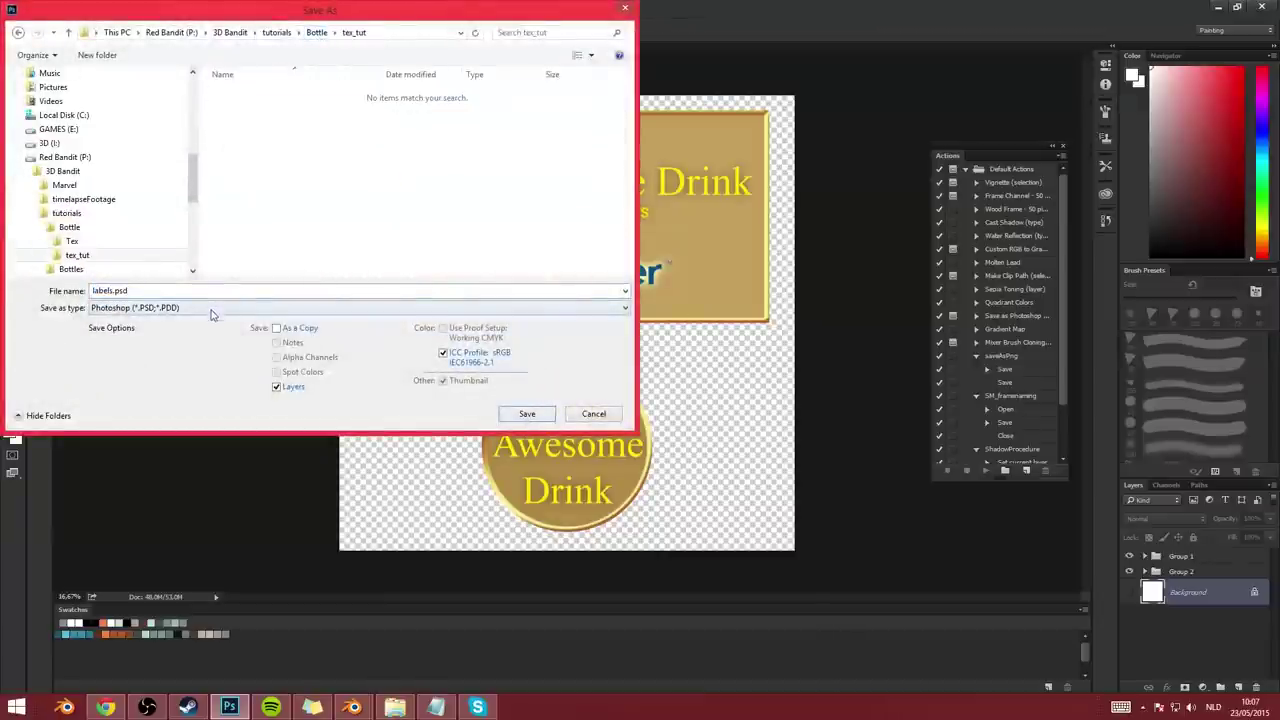
left_click(150, 307)
left_click(124, 501)
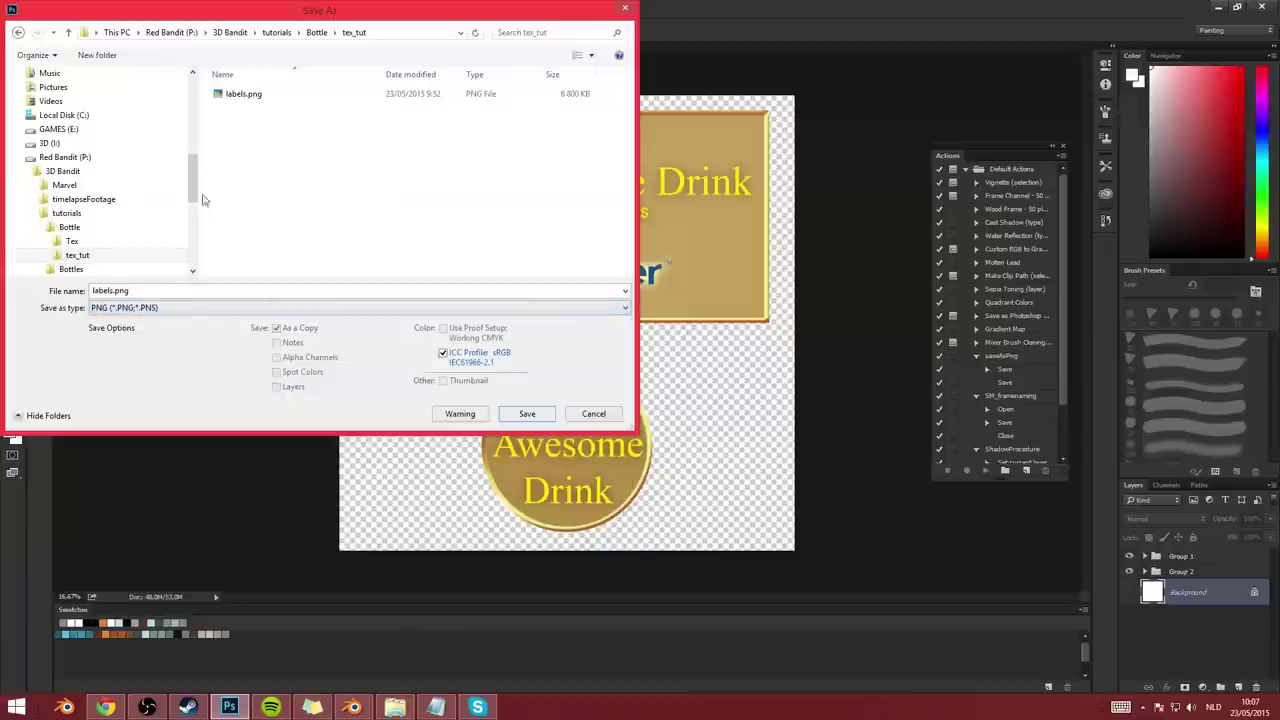
left_click(527, 414)
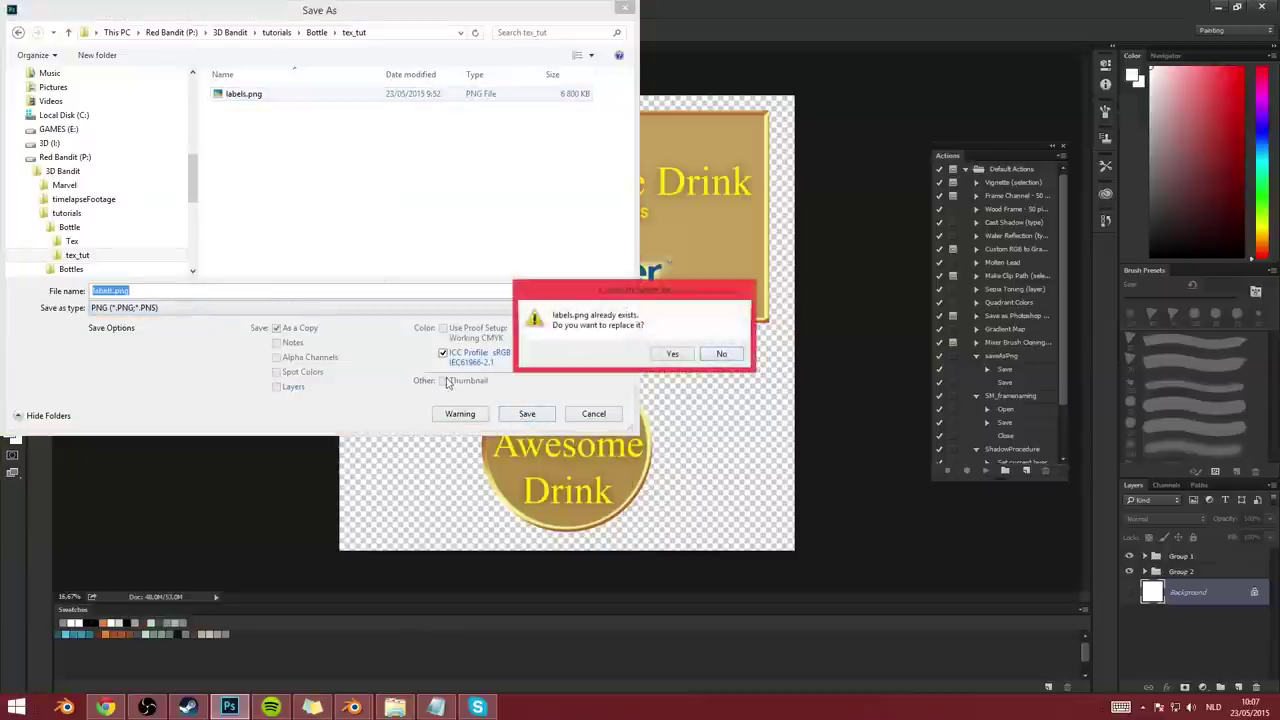
left_click(672, 355)
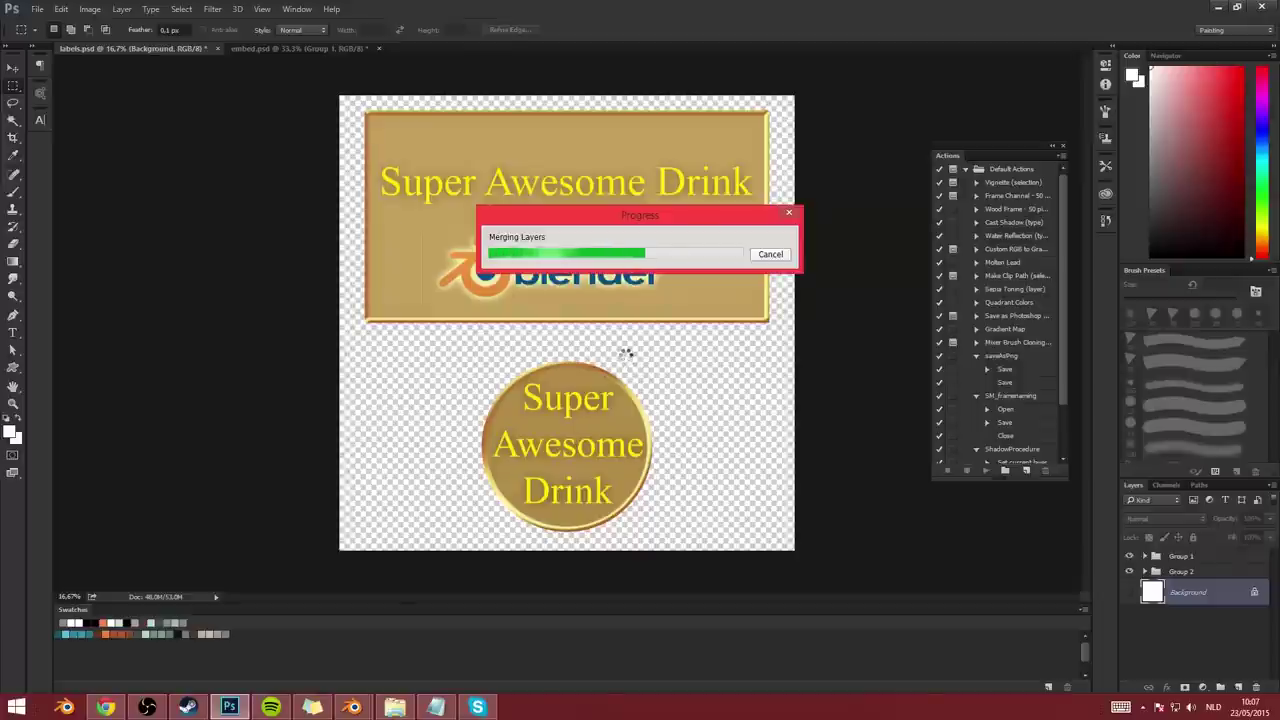
left_click(670, 224)
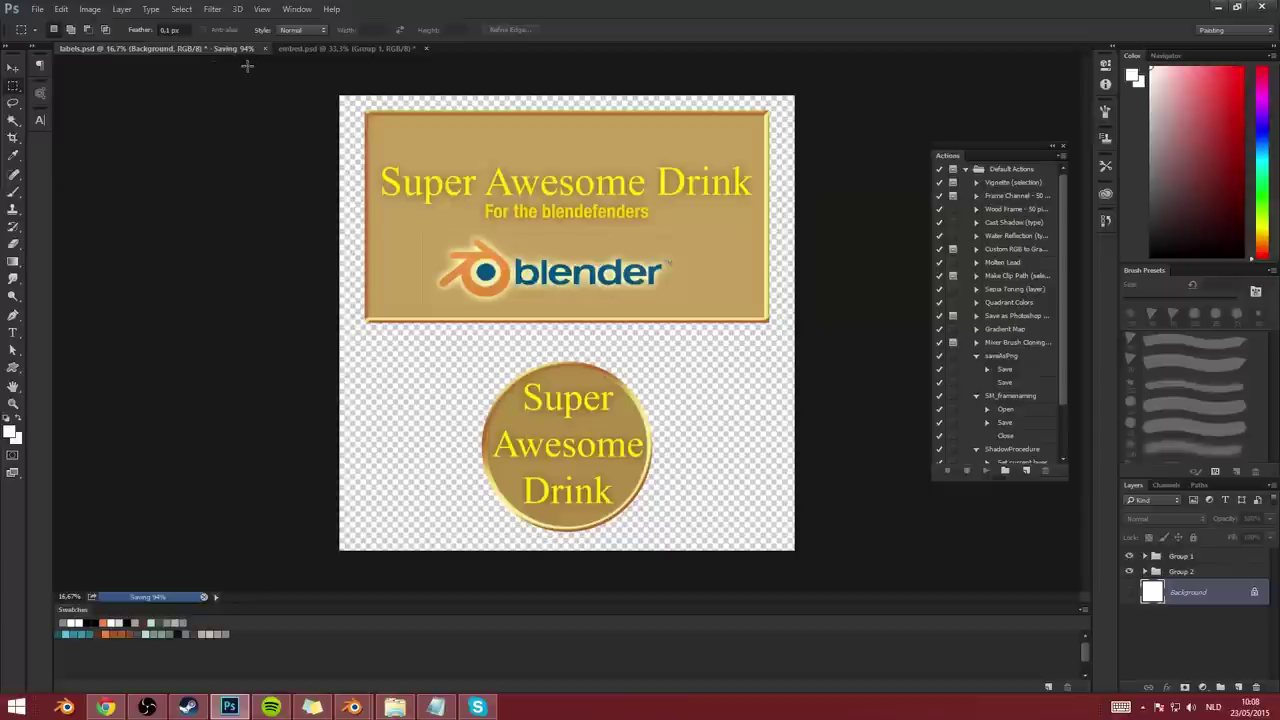
Switch to the Blender window containing tut_start.blend and inspect the bottle model from several sides
mouse_move(352, 707)
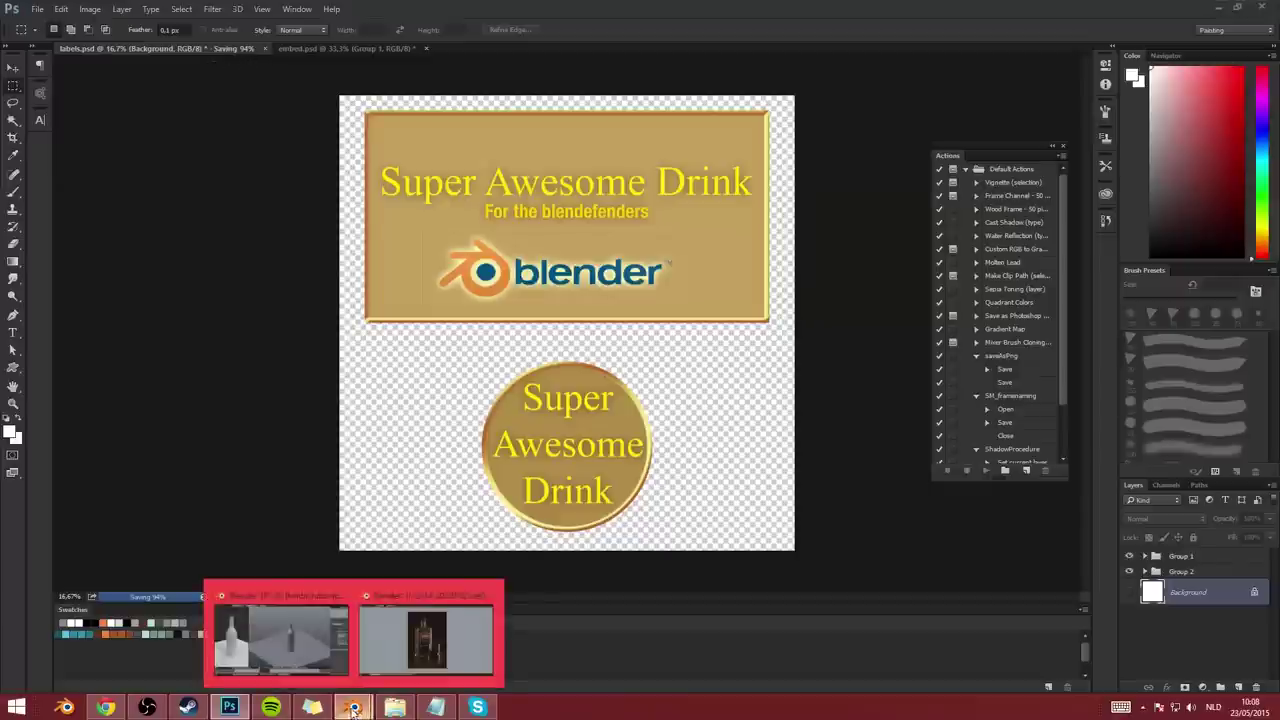
left_click(282, 633)
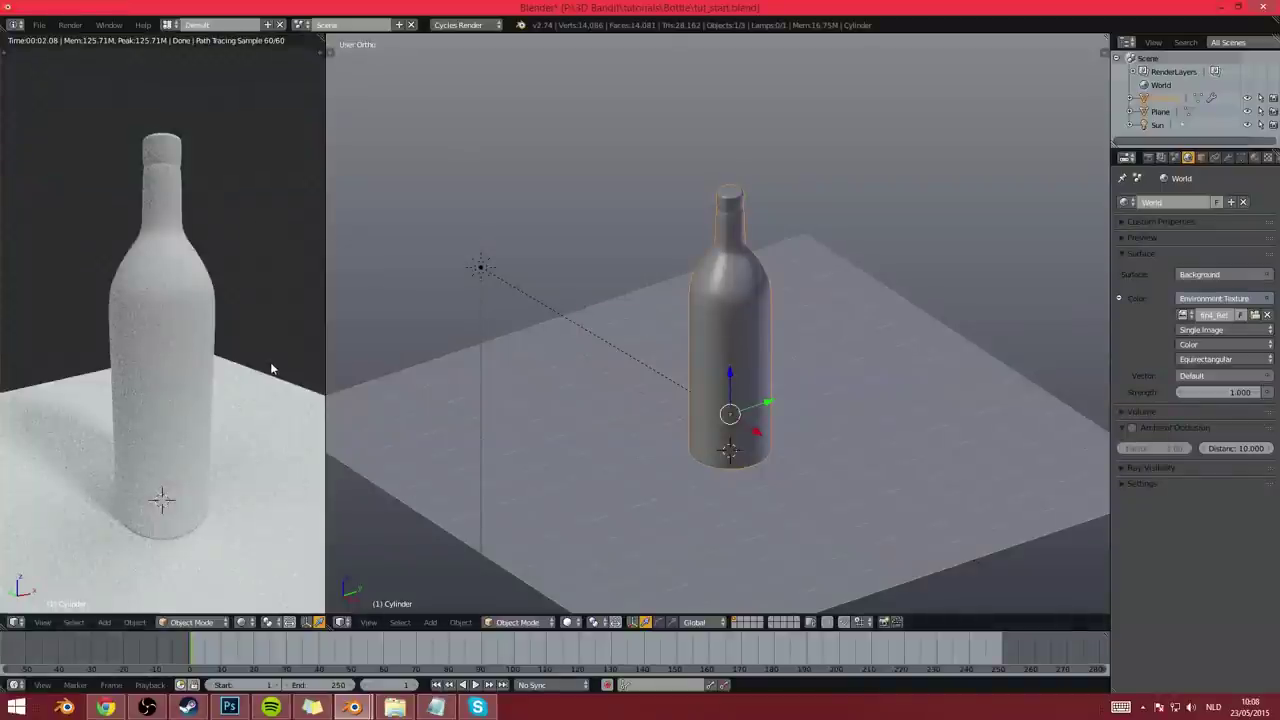
middle_click_drag(692, 473, 389, 340)
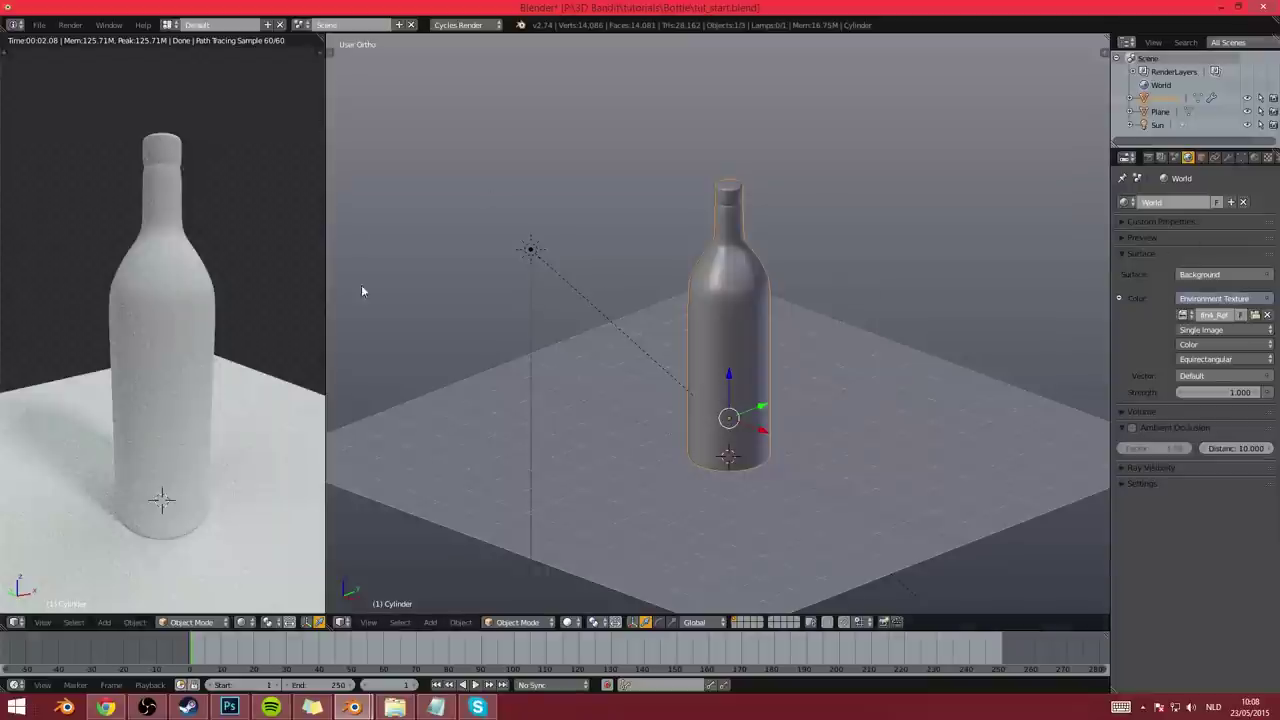
middle_click_drag(529, 320, 665, 299)
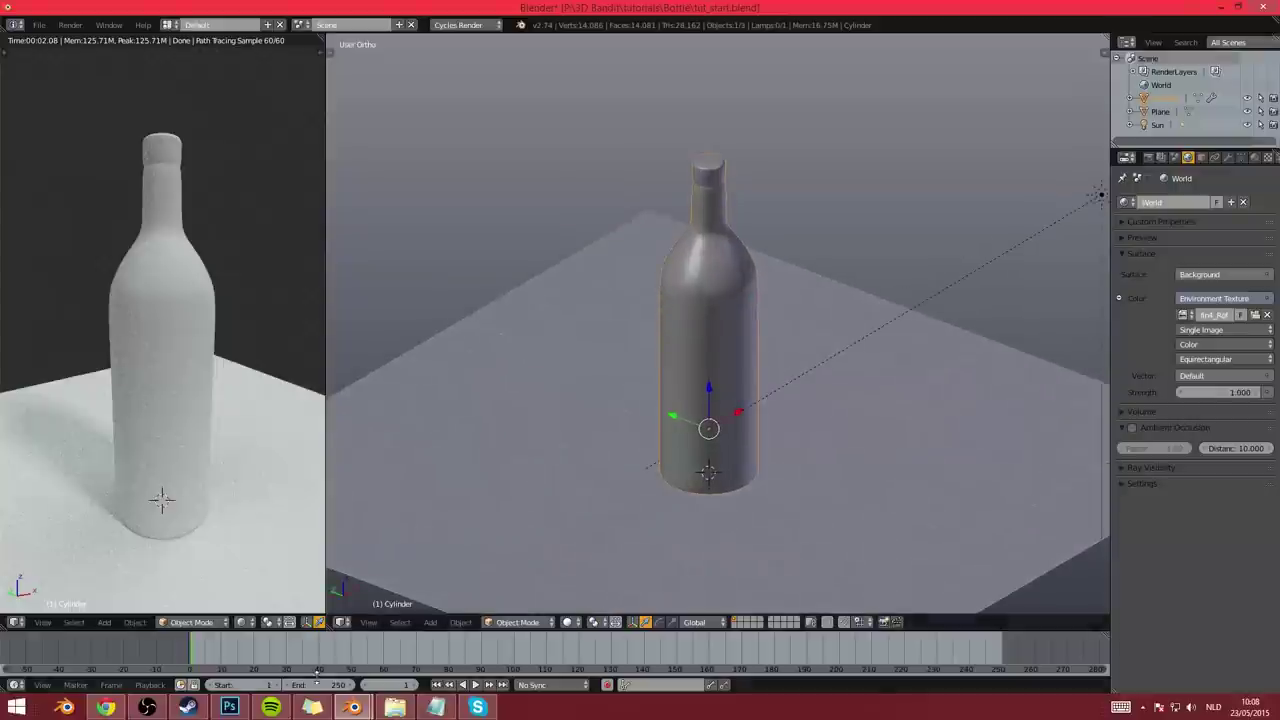
left_click(230, 707)
left_click(236, 712)
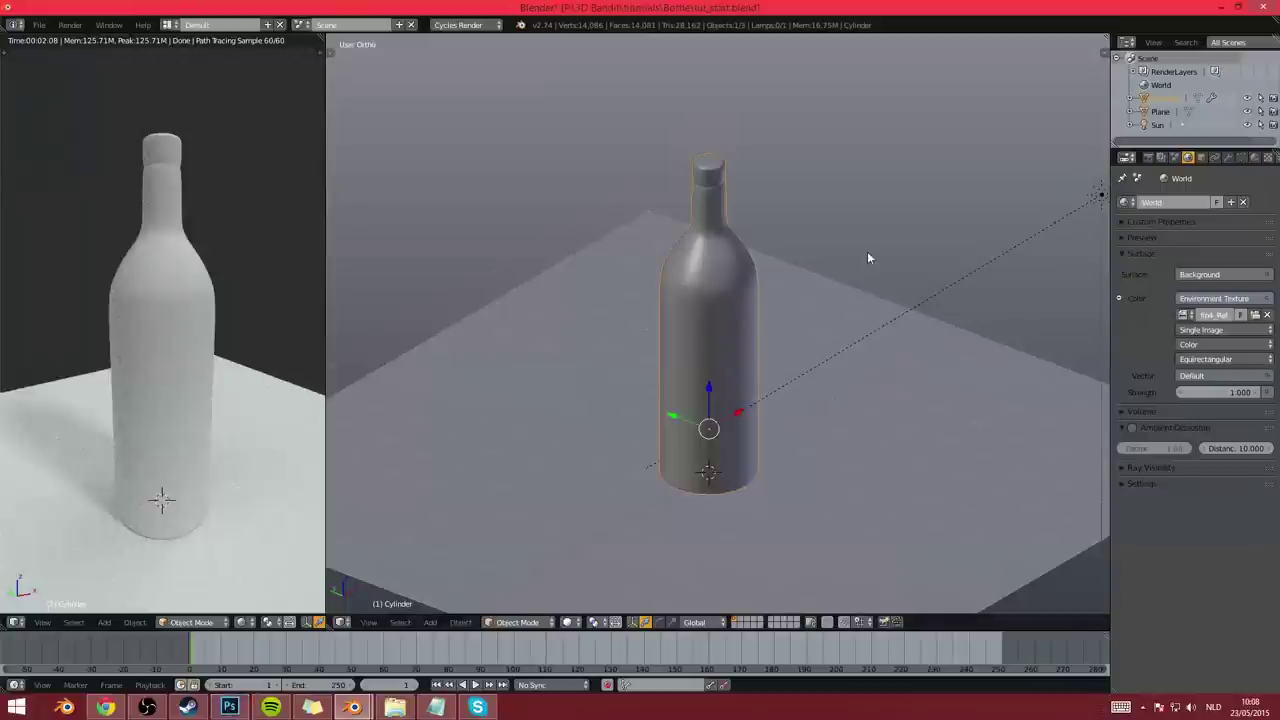
scroll(867, 253, "up", 2)
middle_click_drag(867, 285, 846, 339)
scroll(846, 340, "down", 3)
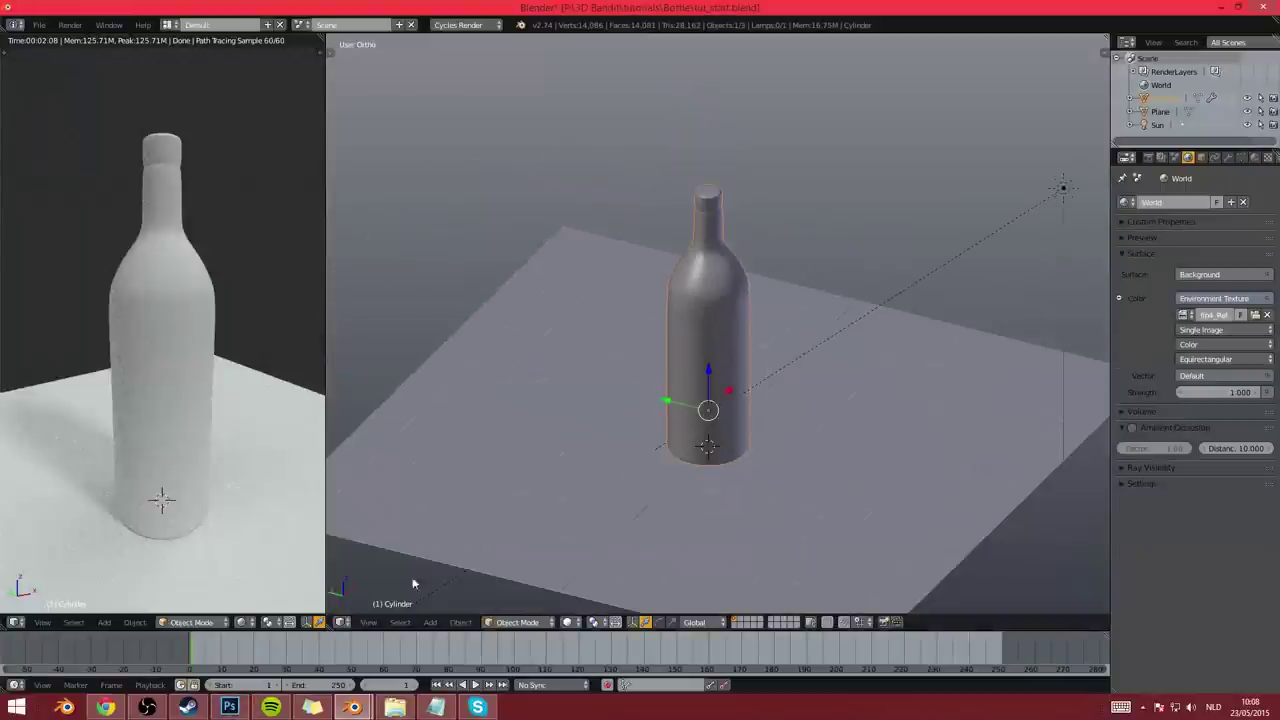
Turn the main 3D view into a Node Editor and create a new material for the bottle
left_click(341, 622)
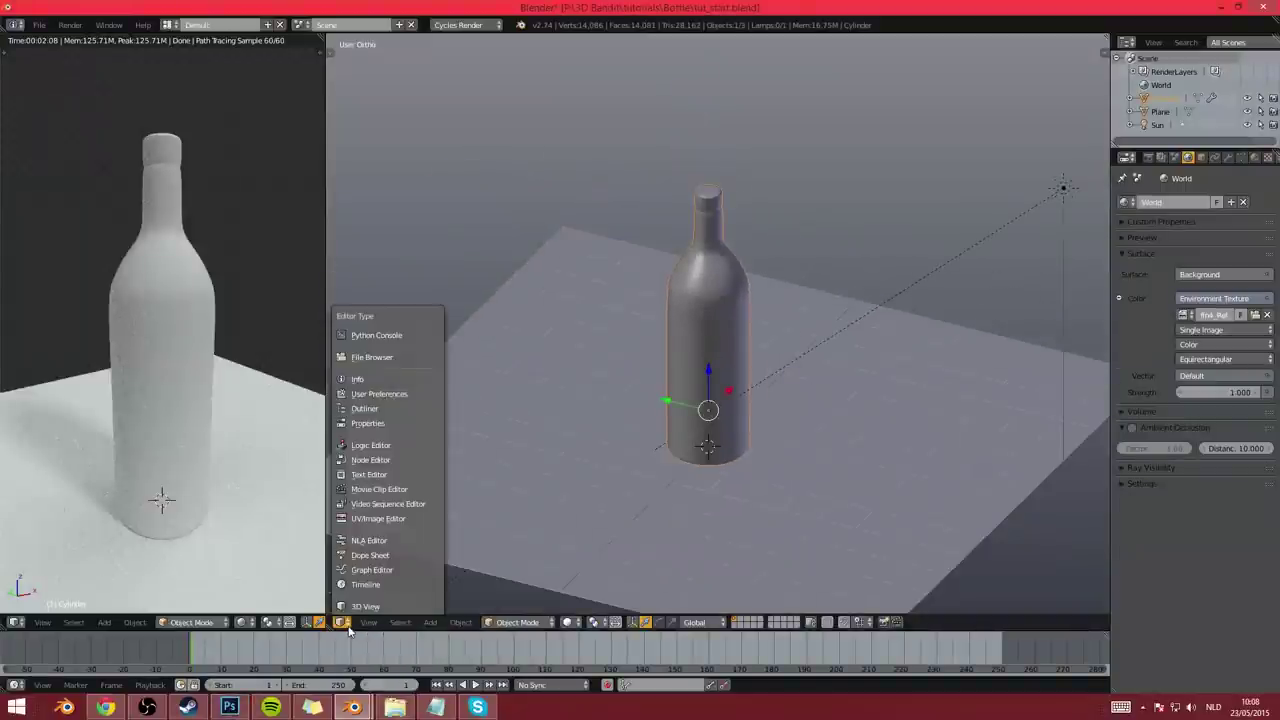
left_click(390, 466)
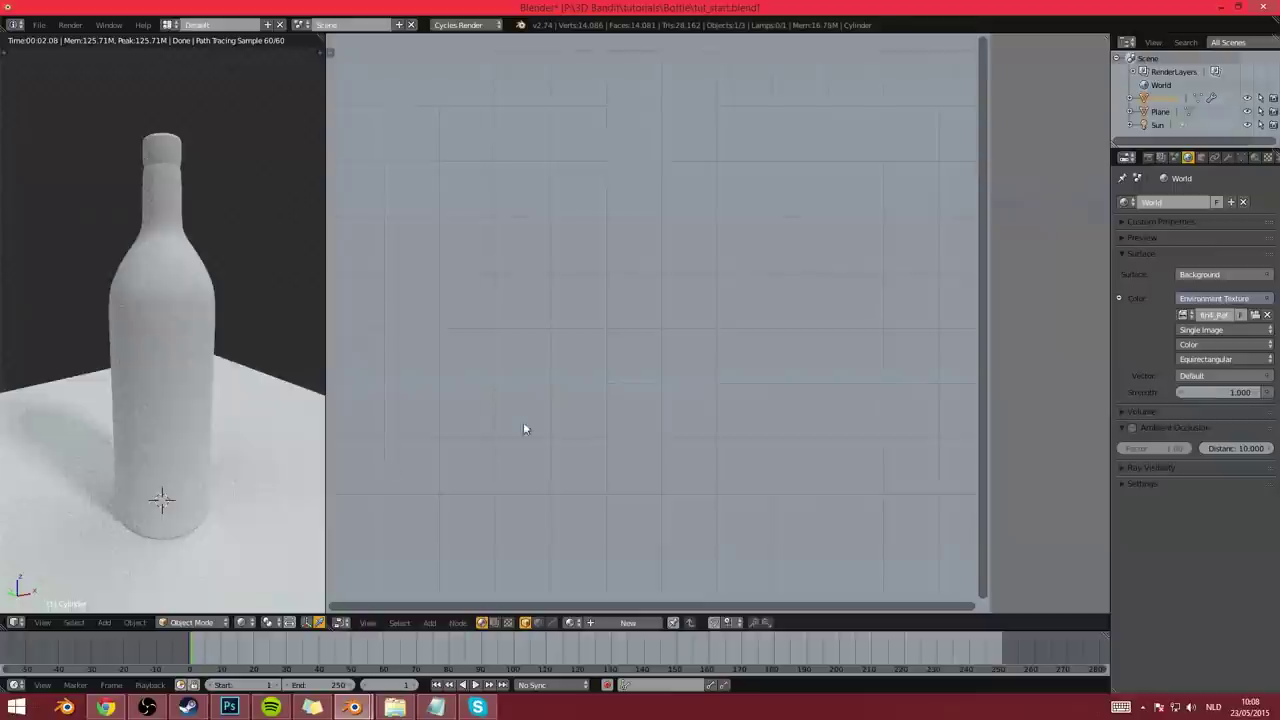
left_click(620, 623)
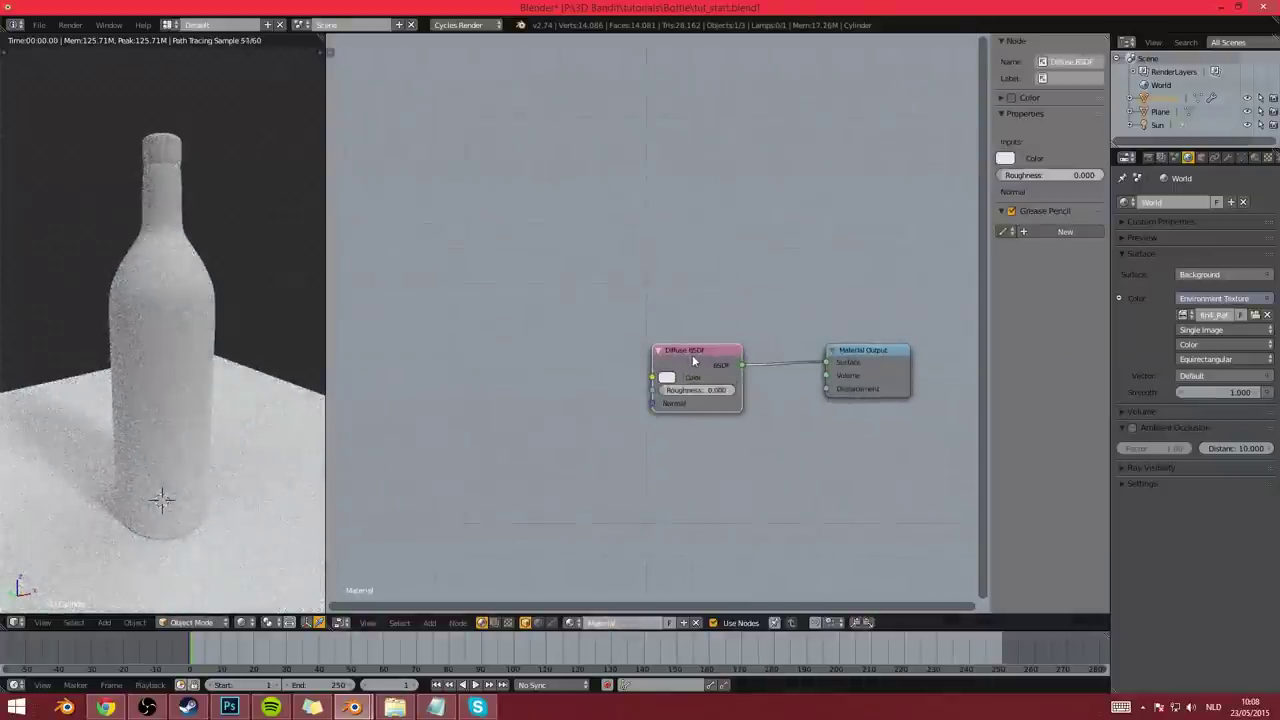
Replace the Diffuse BSDF node with a Glass BSDF connected to the Material Output's Surface
key("x")
key("shift+a")
mouse_move(619, 404)
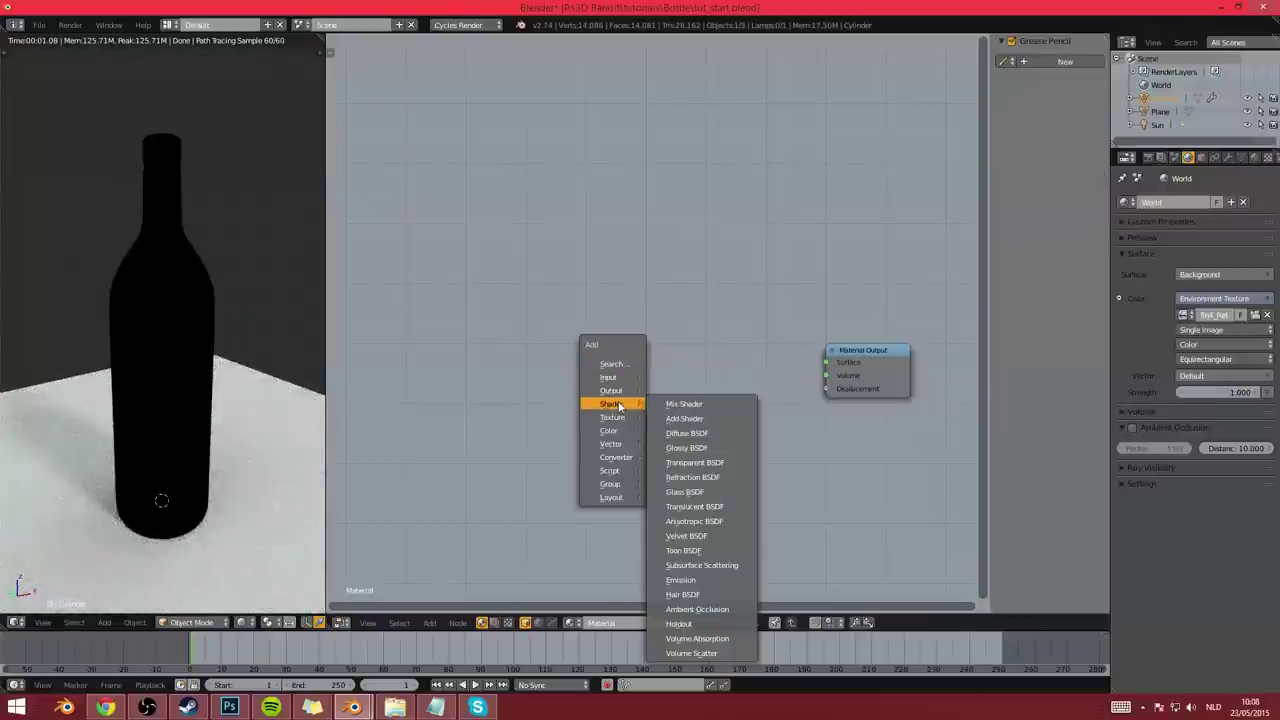
left_click(691, 494)
left_click(642, 374)
left_click(662, 384, "ctrl+shift")
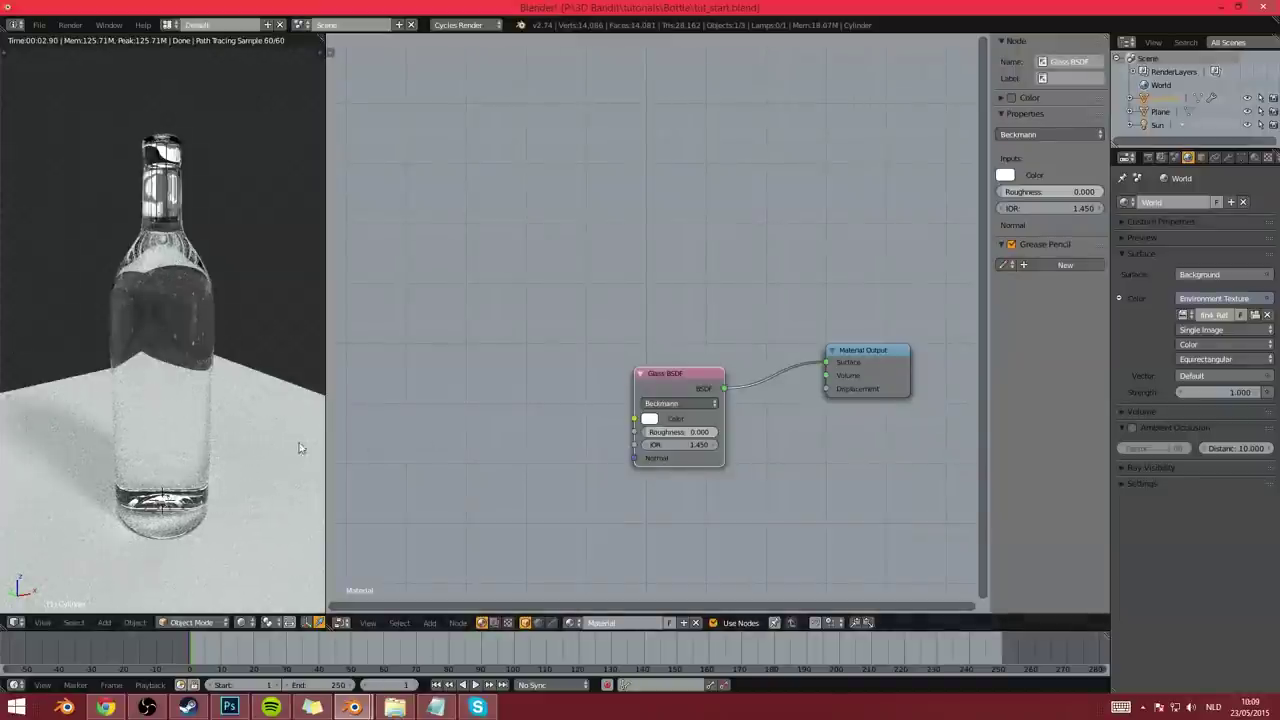
Darken the Glass BSDF's colour to dark grey and move the node farther away from the Material Output
middle_click_drag(643, 502, 646, 510)
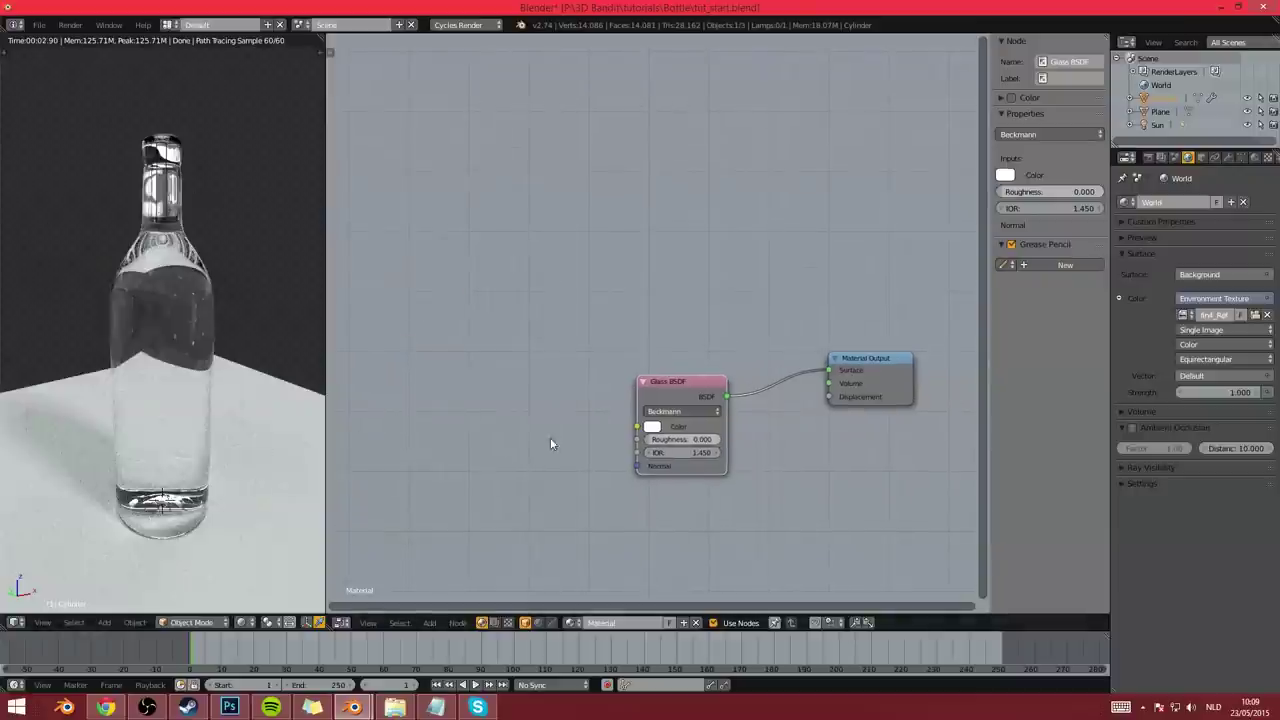
scroll(600, 450, "up", 2)
left_click(662, 468)
left_click_drag(782, 240, 786, 315)
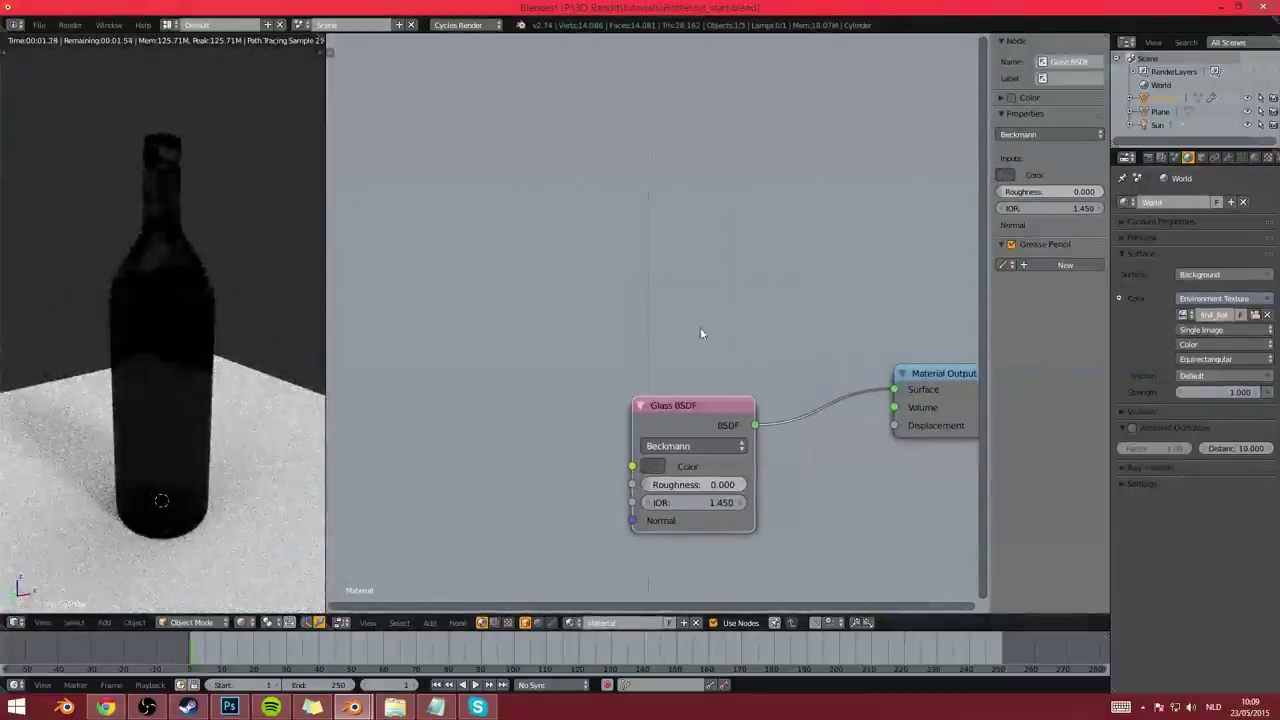
left_click_drag(682, 416, 500, 419)
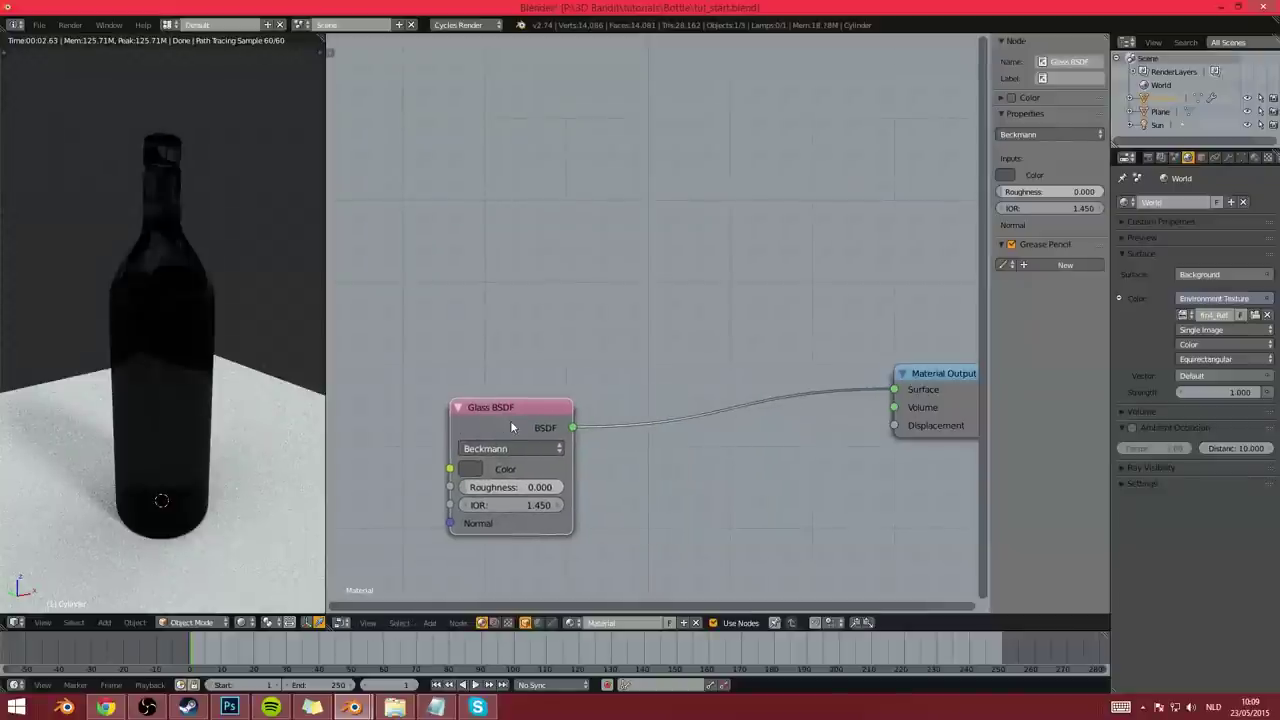
Blend the Glass BSDF with a duplicate placed above it through a Mix Shader, and lighten the duplicate's colour to near white
key("shift+d")
left_click(512, 268)
right_click_drag(511, 320, 524, 431, "ctrl+shift")
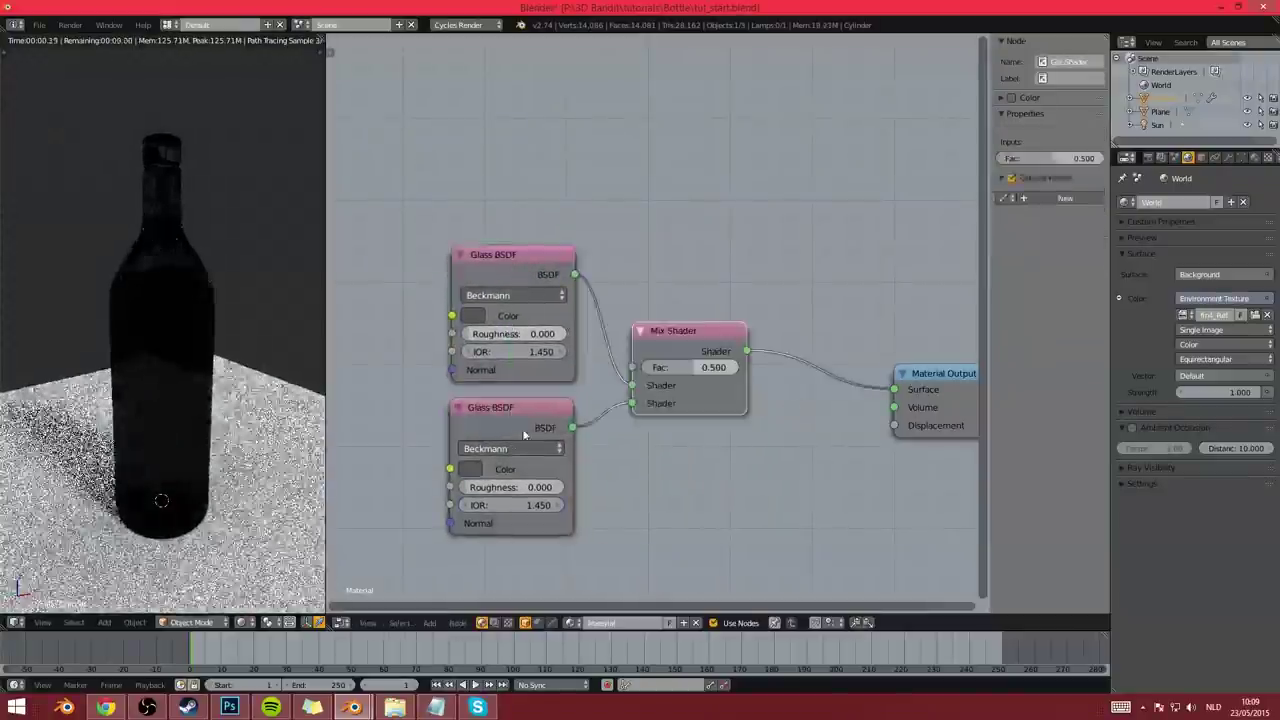
left_click(473, 315)
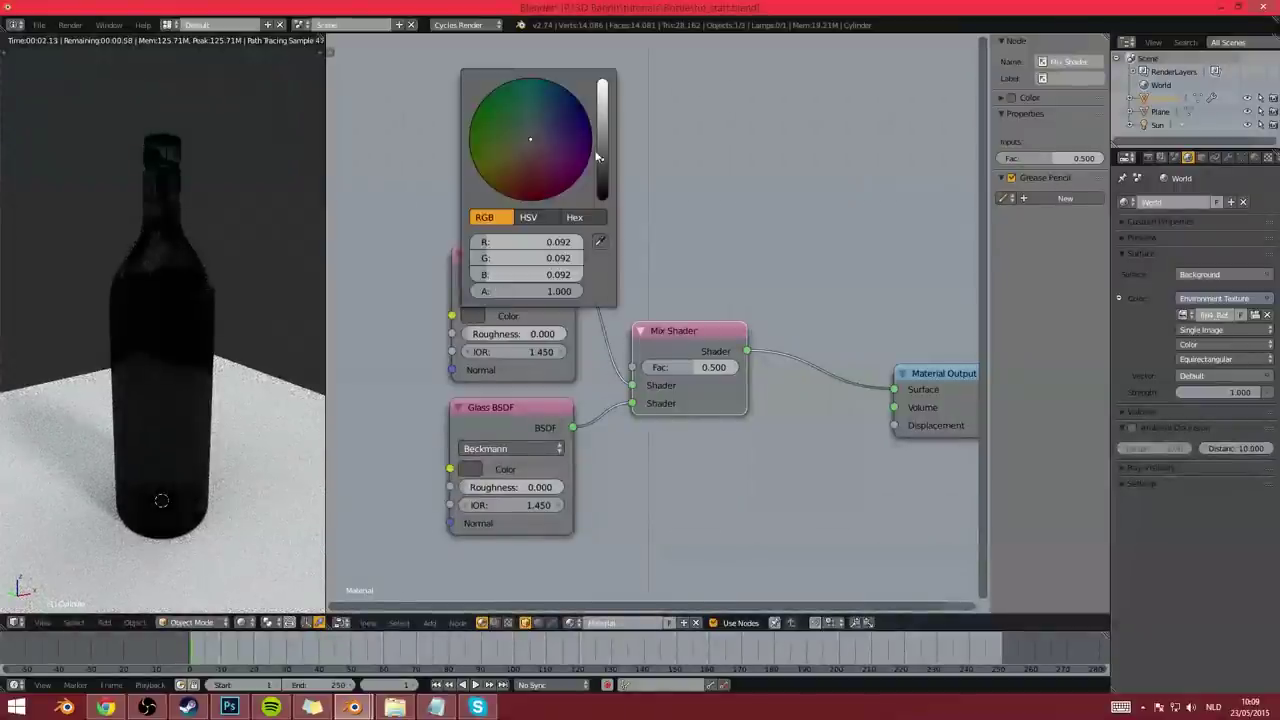
left_click_drag(598, 157, 601, 88)
Add a Fresnel node above the glass shaders and connect its output to the Mix Shader's Fac
key("shift+a")
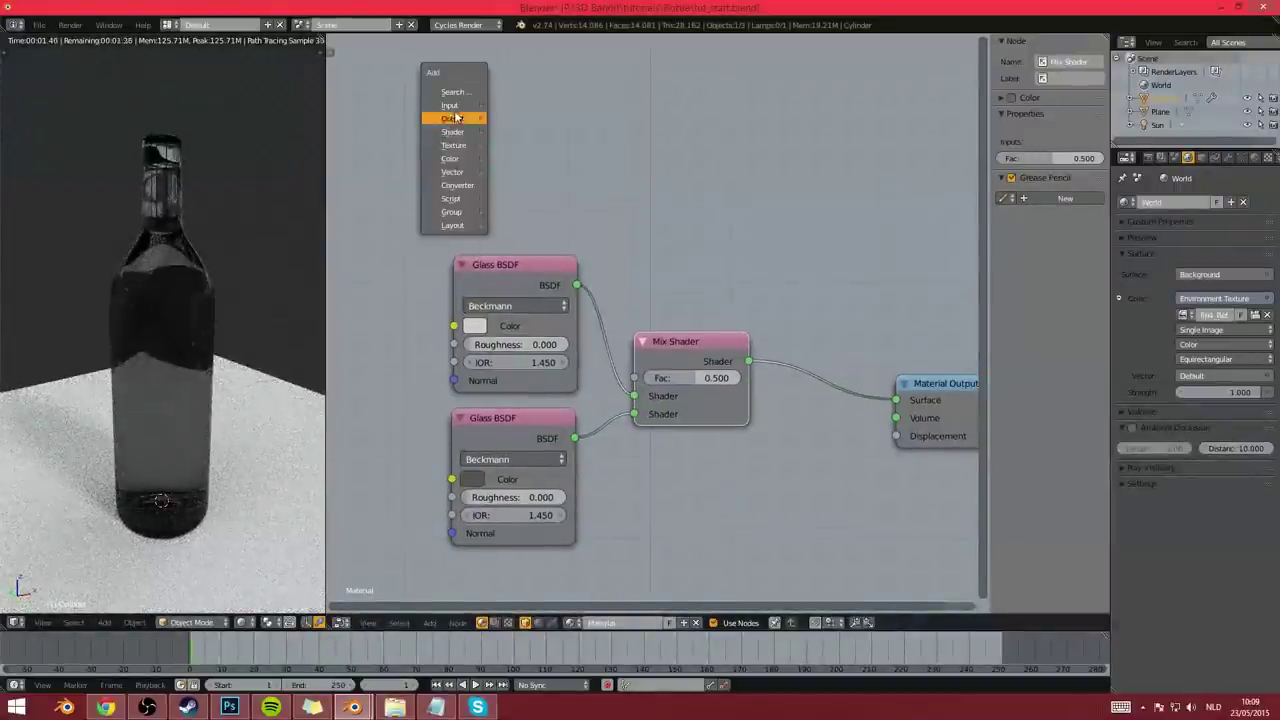
mouse_move(450, 105)
left_click(543, 166)
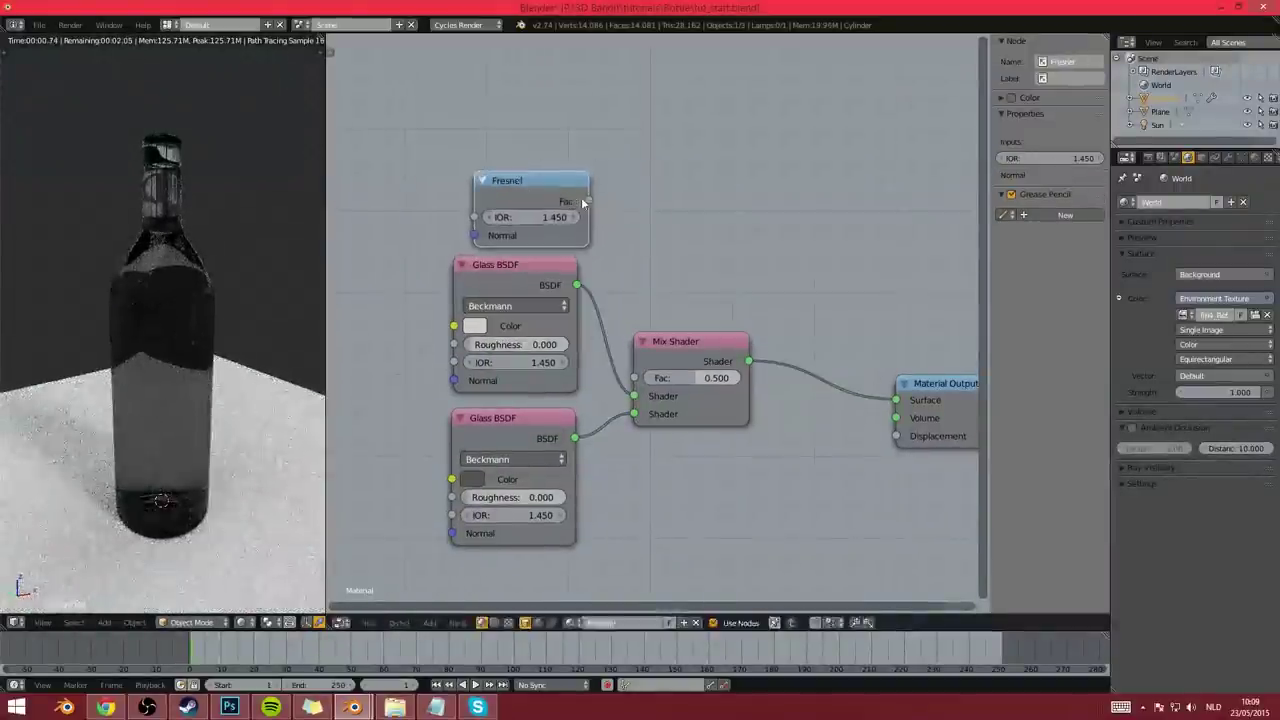
left_click_drag(589, 202, 634, 378)
left_click_drag(533, 179, 513, 180)
Swap the Mix Shader's two shader inputs and rearrange the nodes so the dark Glass BSDF sits above the light one
left_click_drag(633, 397, 635, 415)
middle_click_drag(636, 432, 617, 360)
left_click_drag(492, 215, 490, 516)
left_click_drag(505, 368, 508, 231)
left_click_drag(496, 496, 505, 368)
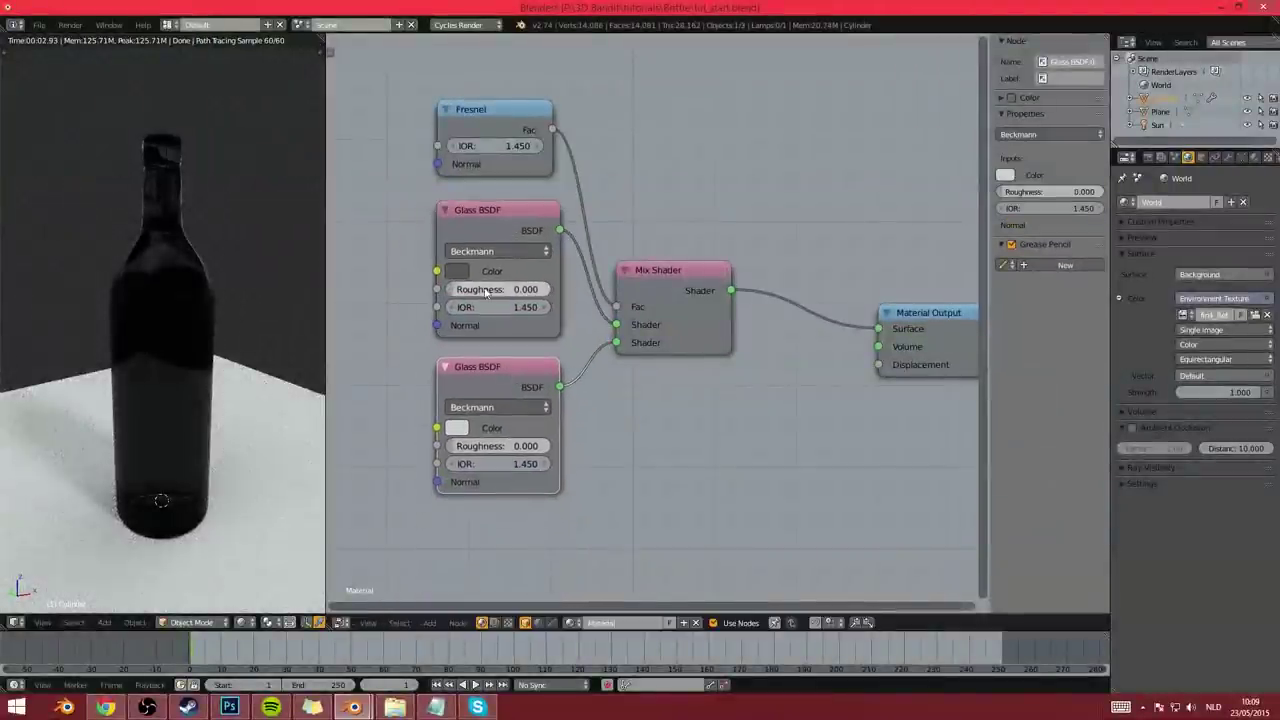
Give the dark Glass BSDF's colour a slight warm tint and darken it further
left_click(456, 271)
left_click(510, 105)
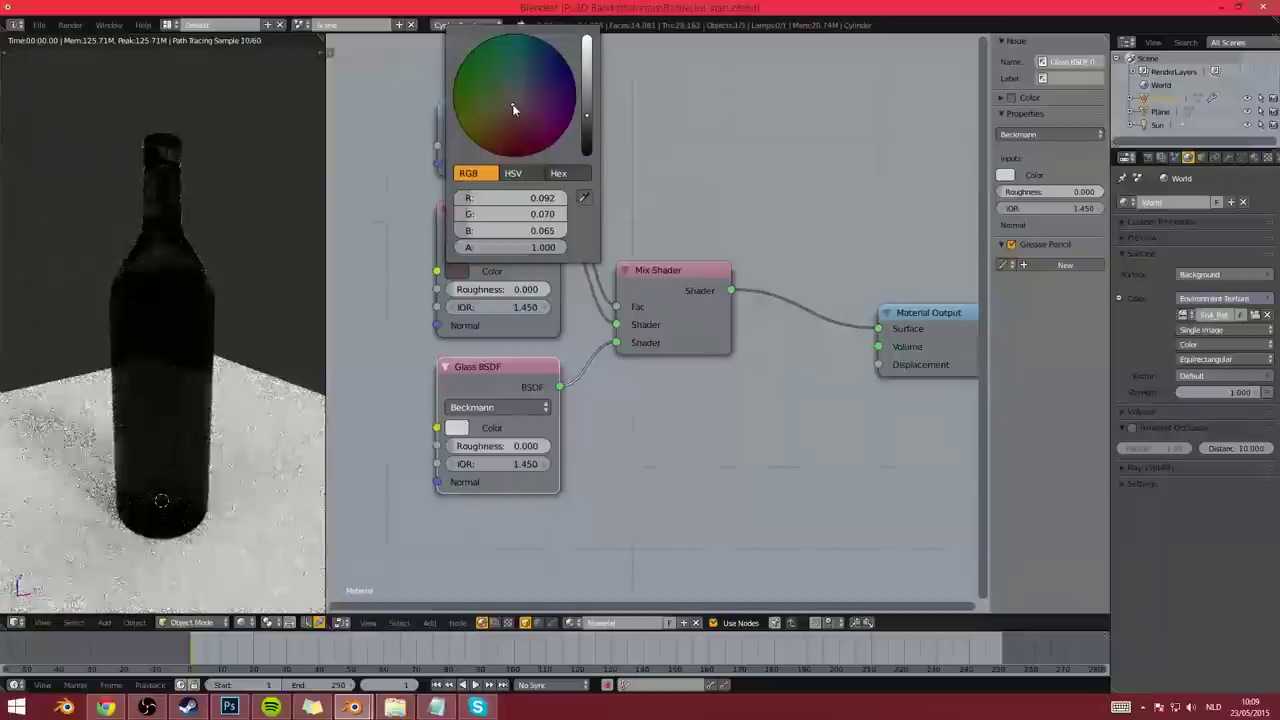
left_click(587, 132)
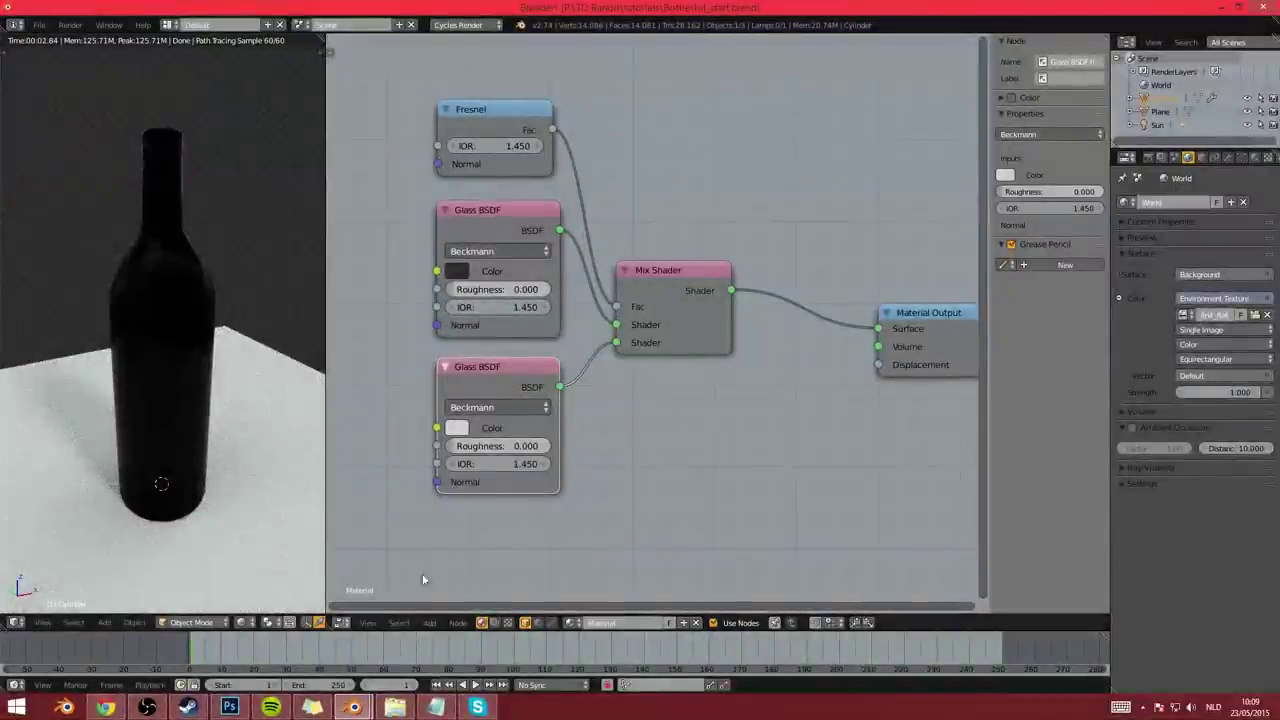
Move the Fresnel, Glass BSDF and Mix Shader nodes together down and away from the Material Output
scroll(600, 465, "down", 7)
middle_click_drag(640, 374, 666, 431)
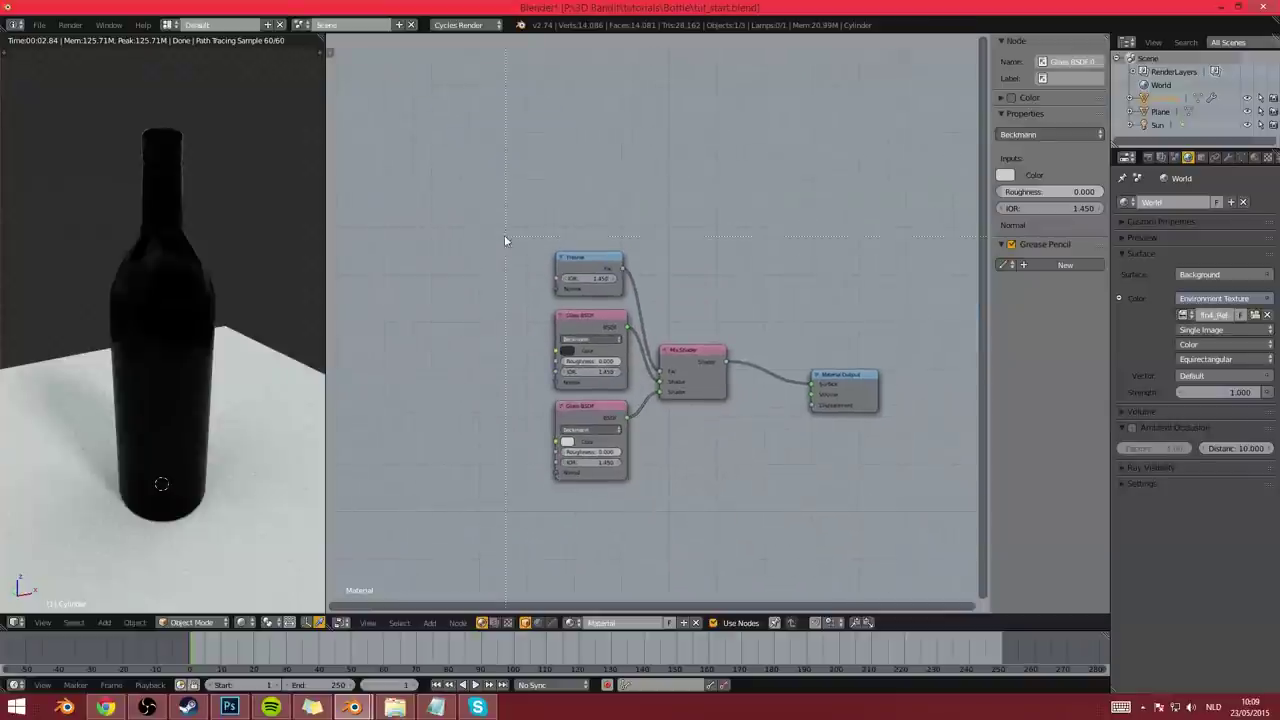
key("b")
left_click_drag(506, 238, 695, 457)
left_click_drag(706, 400, 557, 507)
Add an Image Texture node above the Fresnel node and load labels.png into it
key("shift+a")
mouse_move(432, 270)
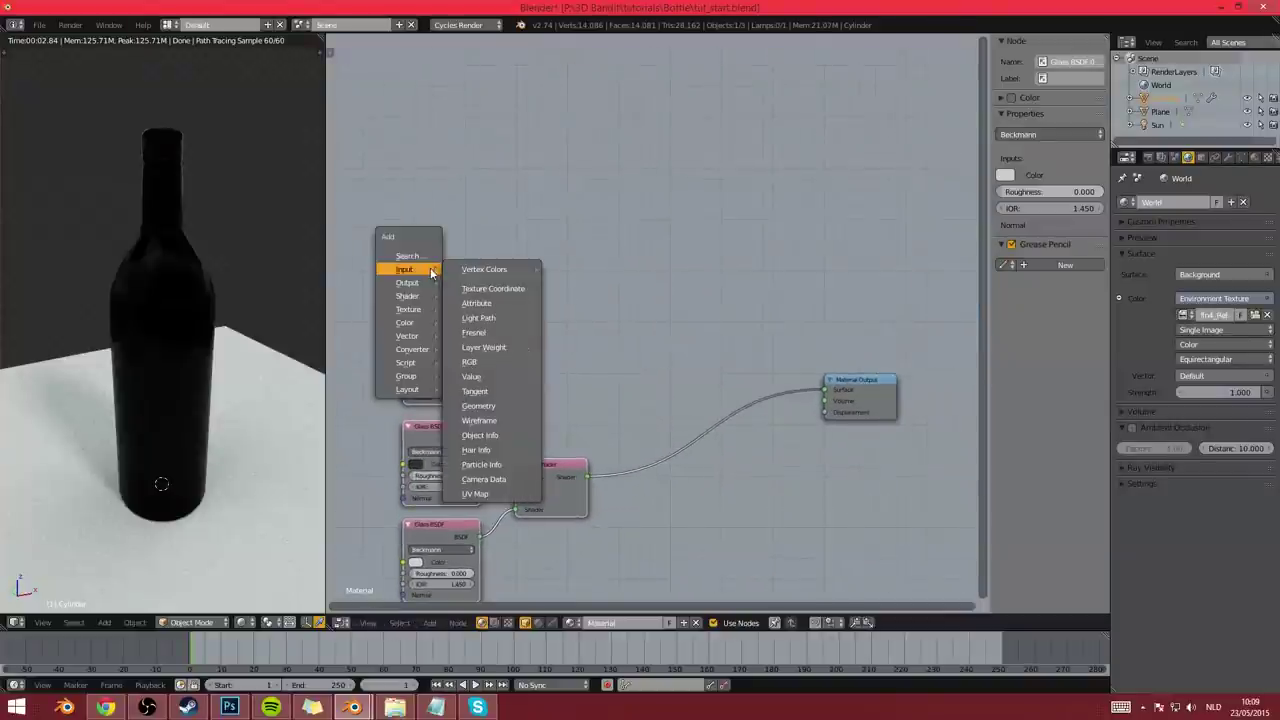
mouse_move(428, 309)
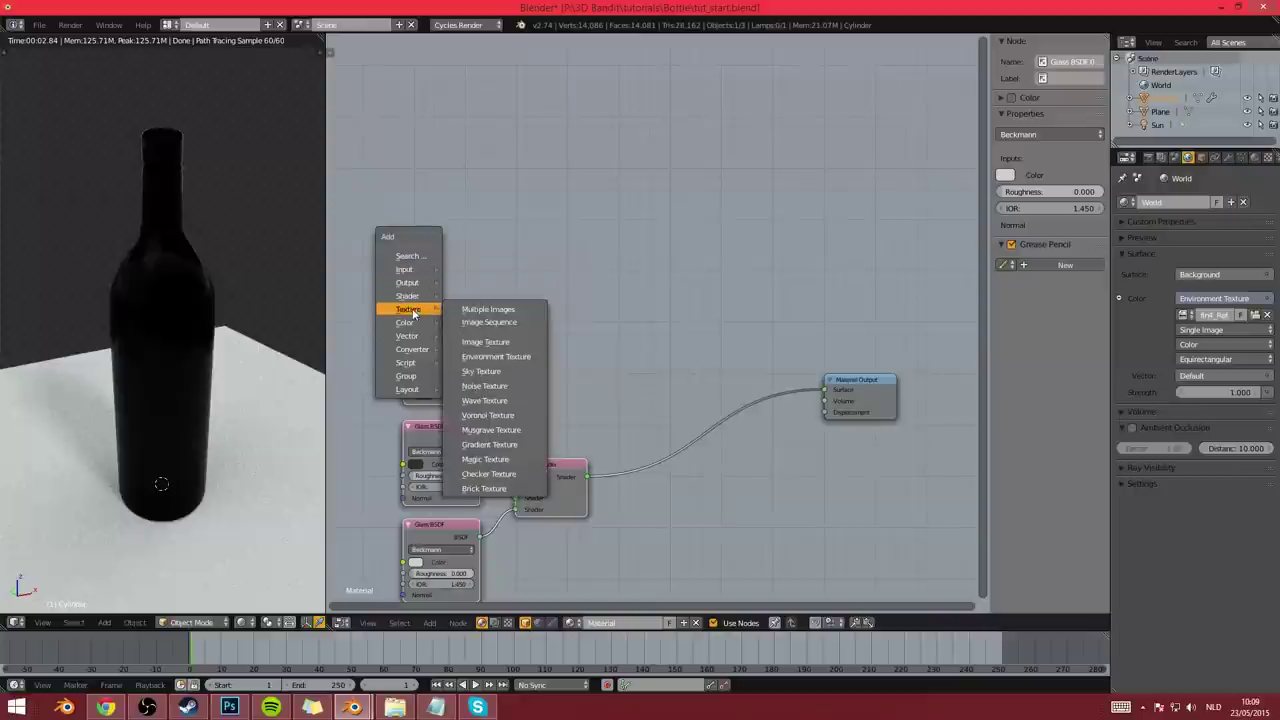
left_click(497, 343)
left_click(401, 232)
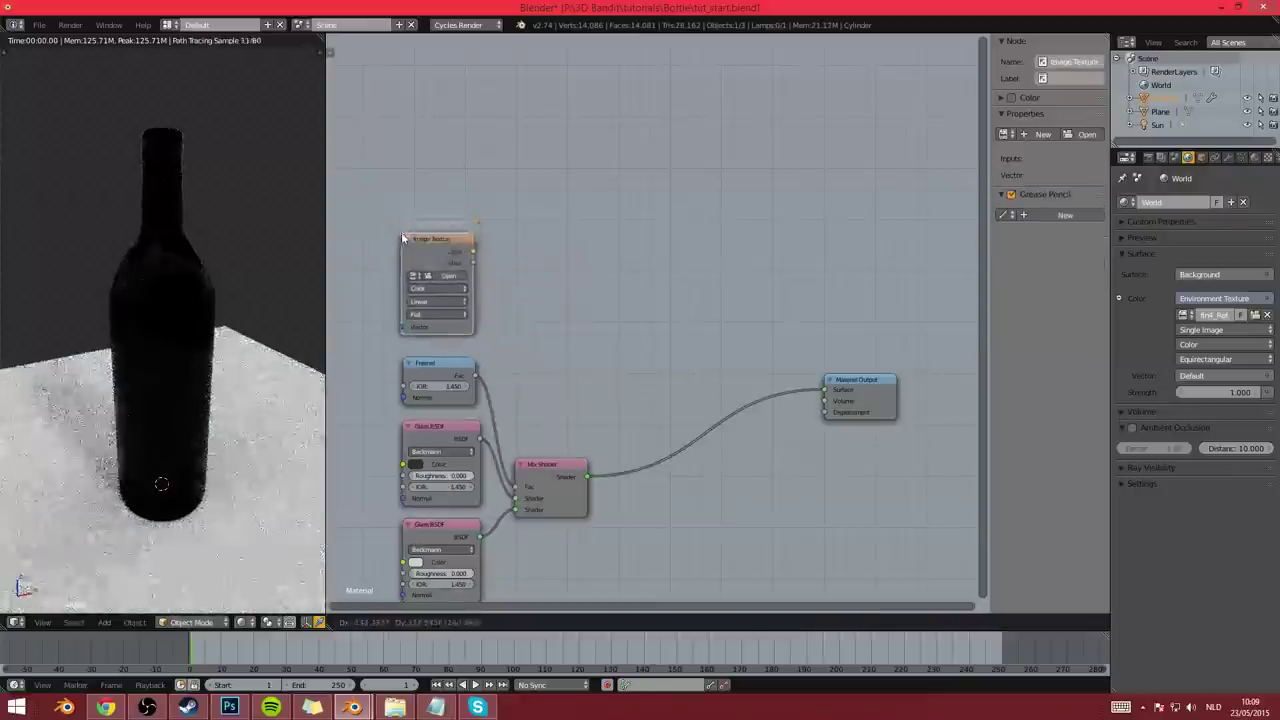
left_click(446, 278)
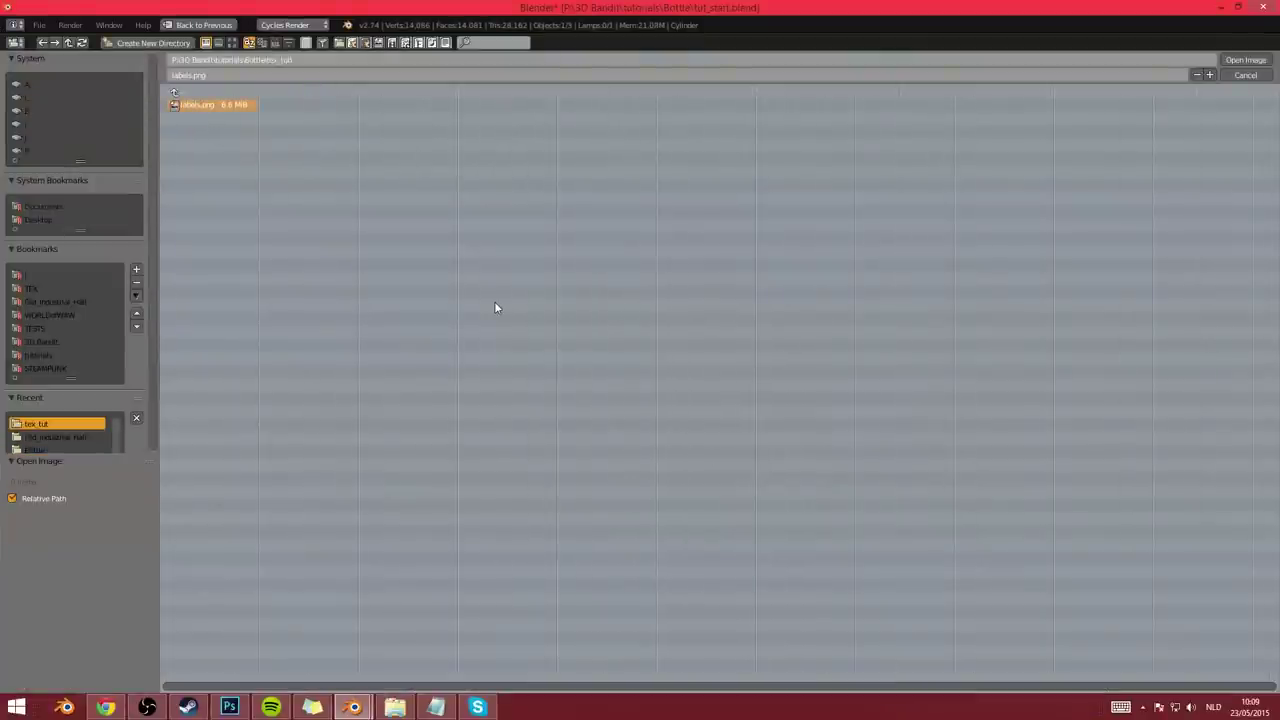
key("Return")
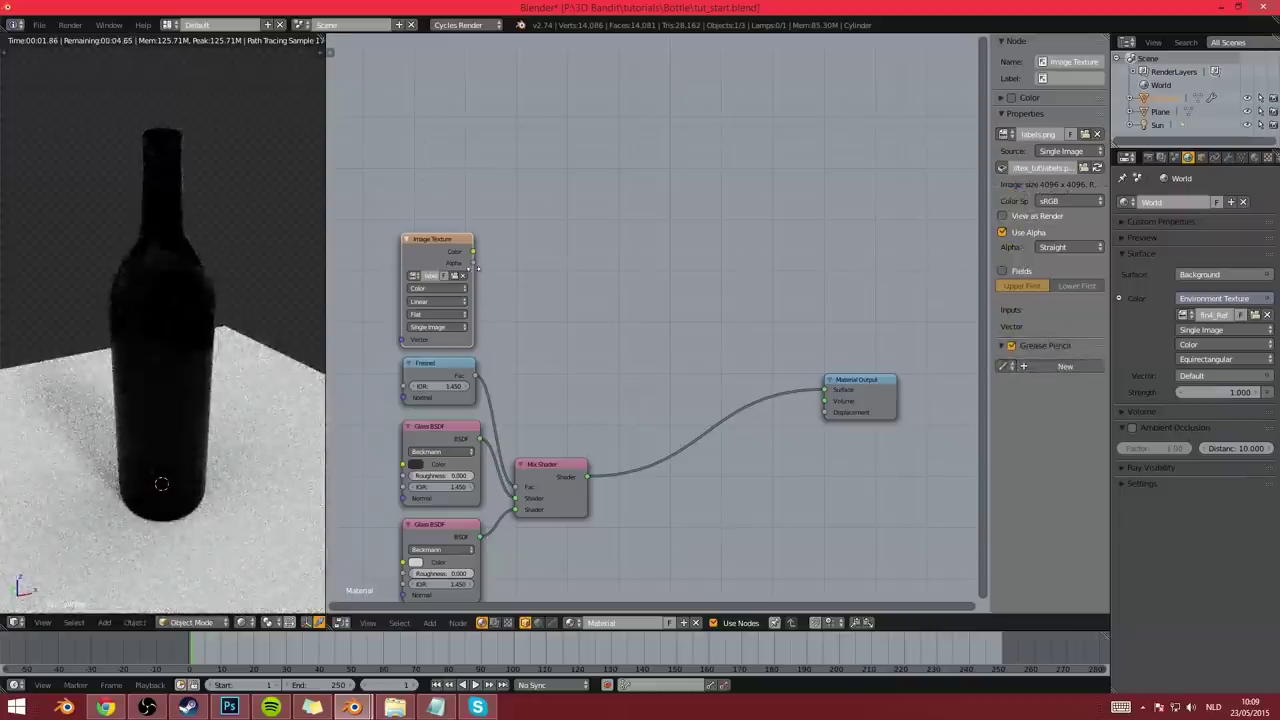
Preview the label Image Texture on the bottle through a Viewer node, and attach Texture Coordinate and Mapping nodes to the texture
middle_click_drag(473, 268, 565, 269)
left_click(523, 254, "ctrl+shift")
middle_click_drag(699, 354, 677, 358)
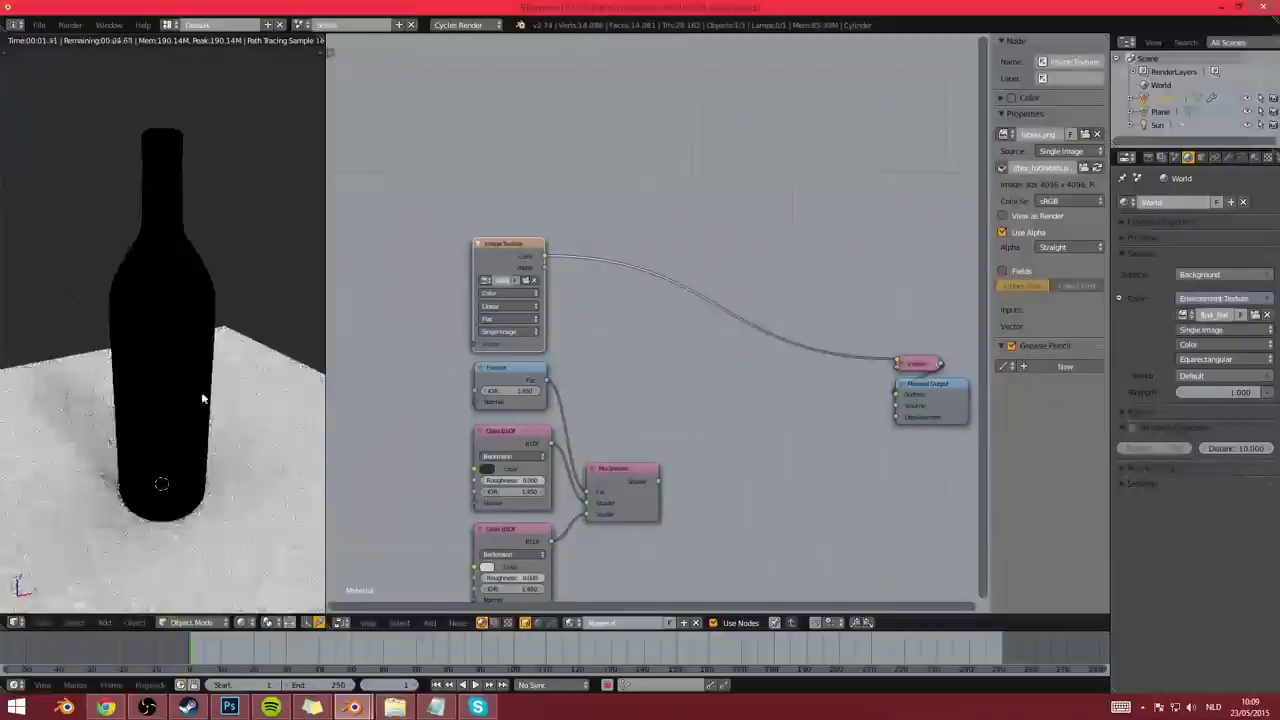
middle_click_drag(123, 360, 188, 342)
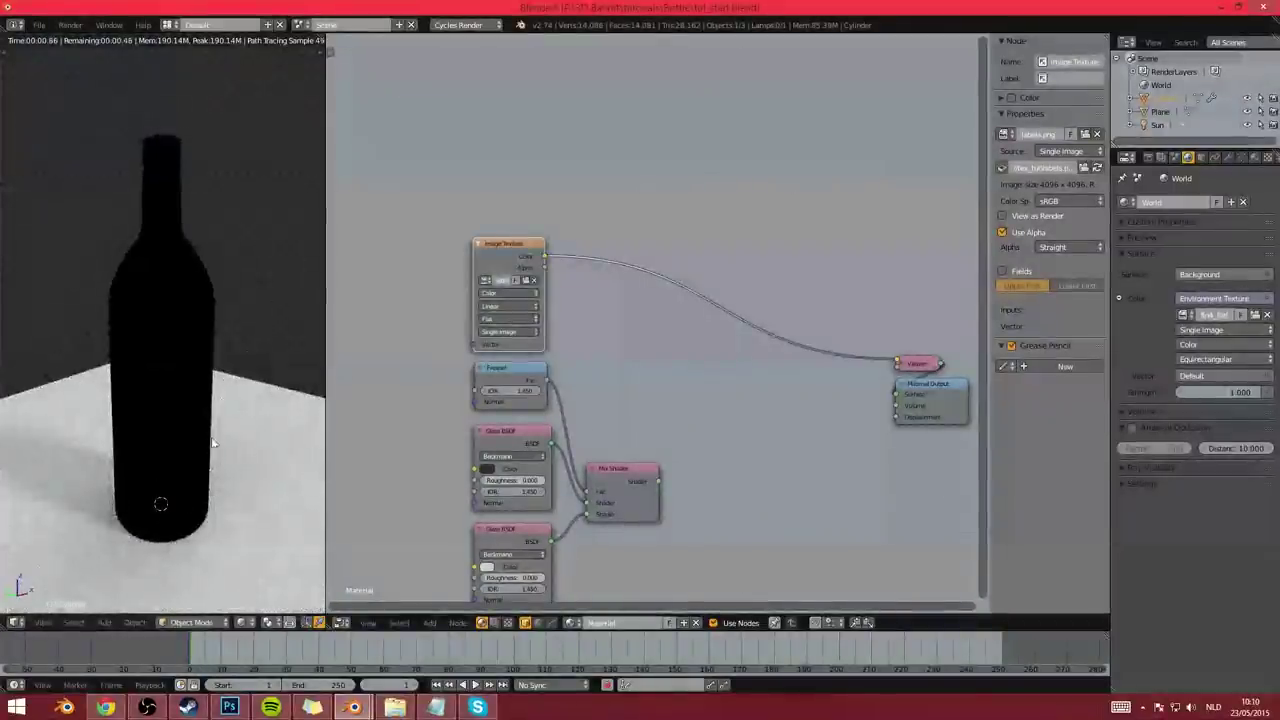
middle_click_drag(544, 249, 836, 238)
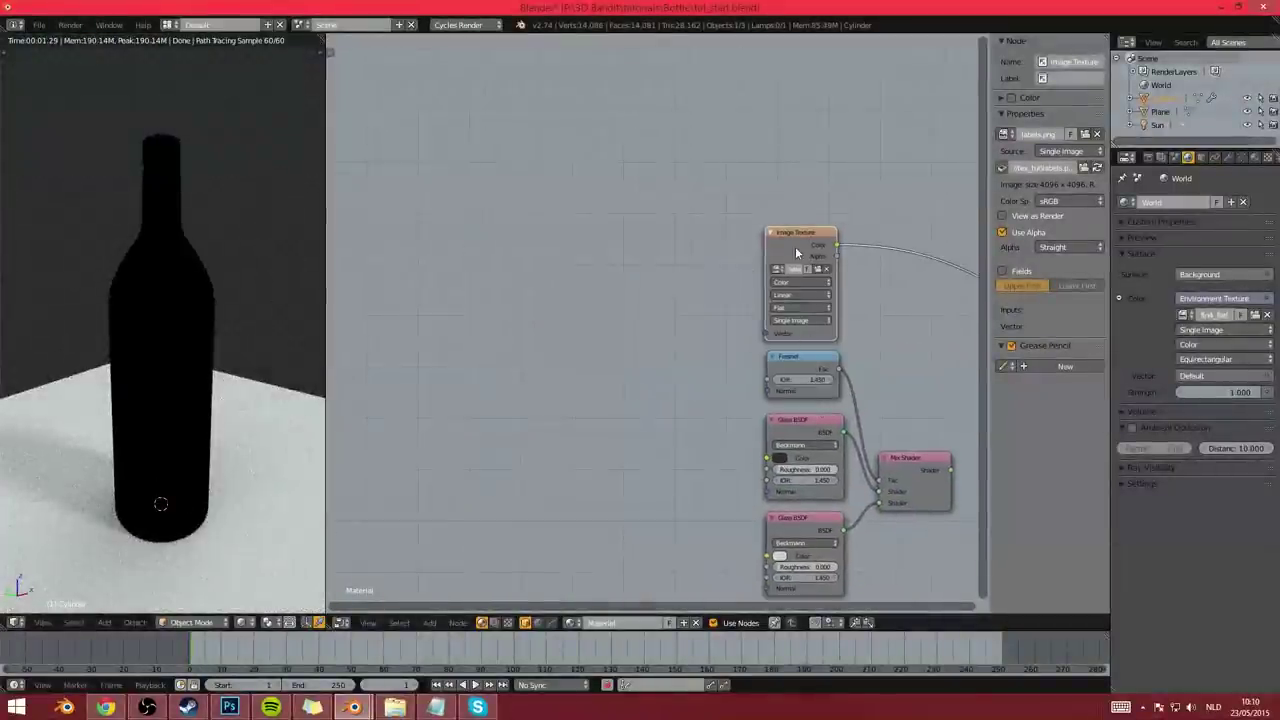
key("ctrl+t")
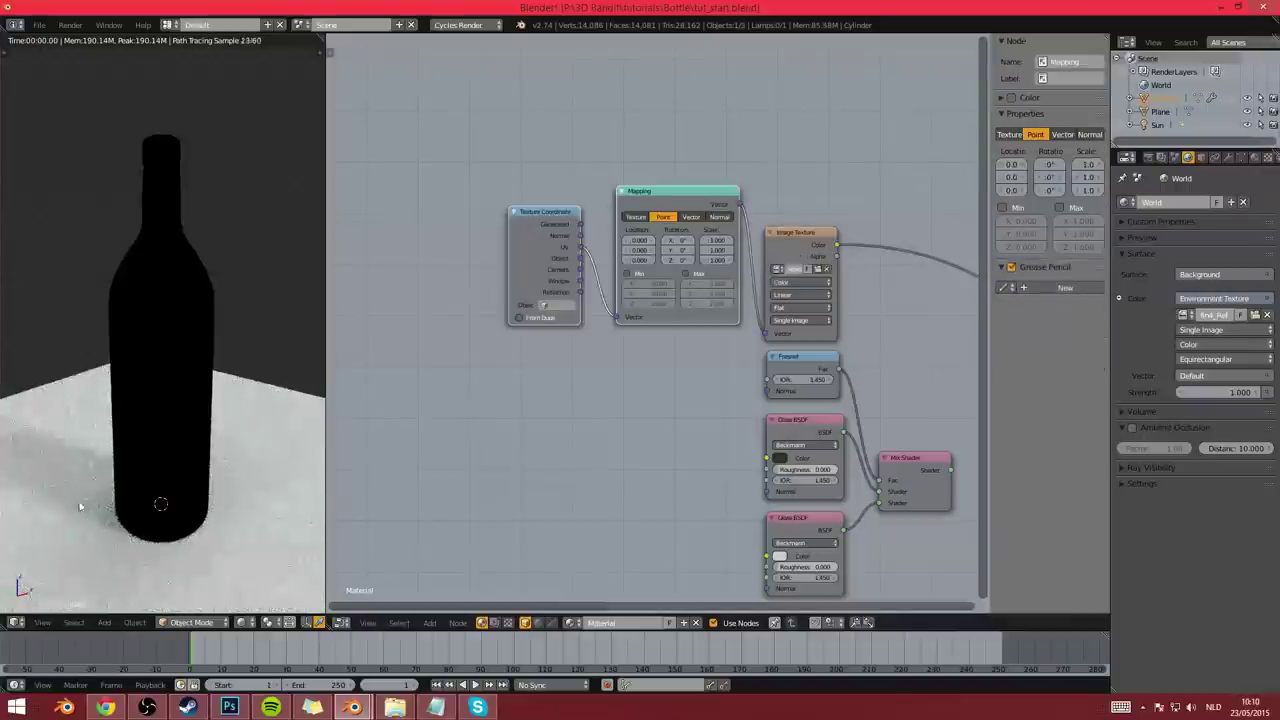
Start the Screencast Keys display in the 3D view and hide the Node Editor's properties sidebar
key("n")
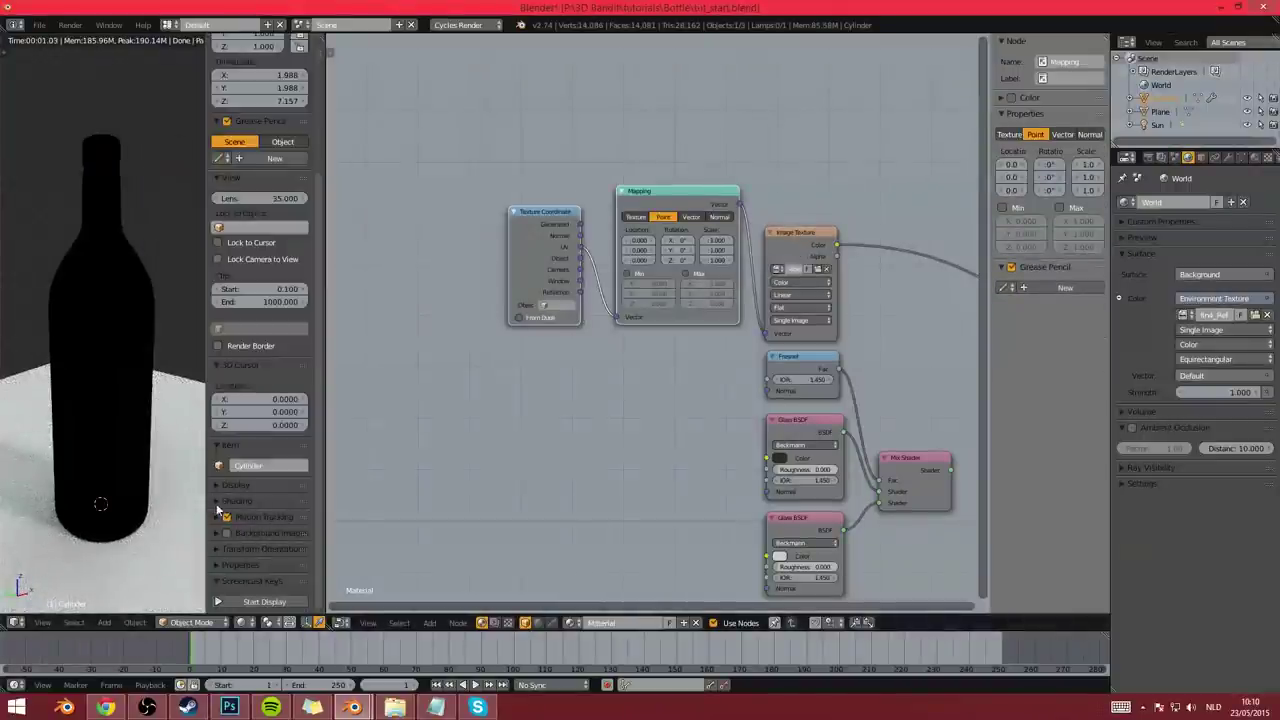
key("n")
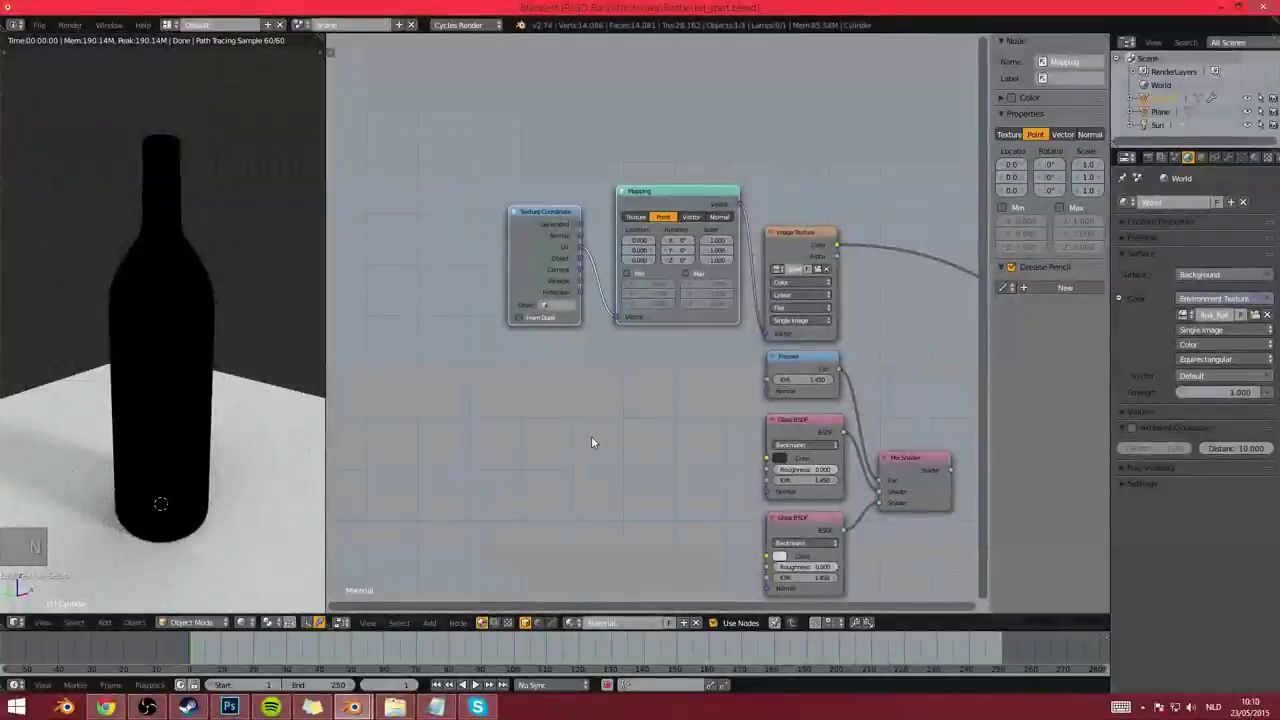
key("n")
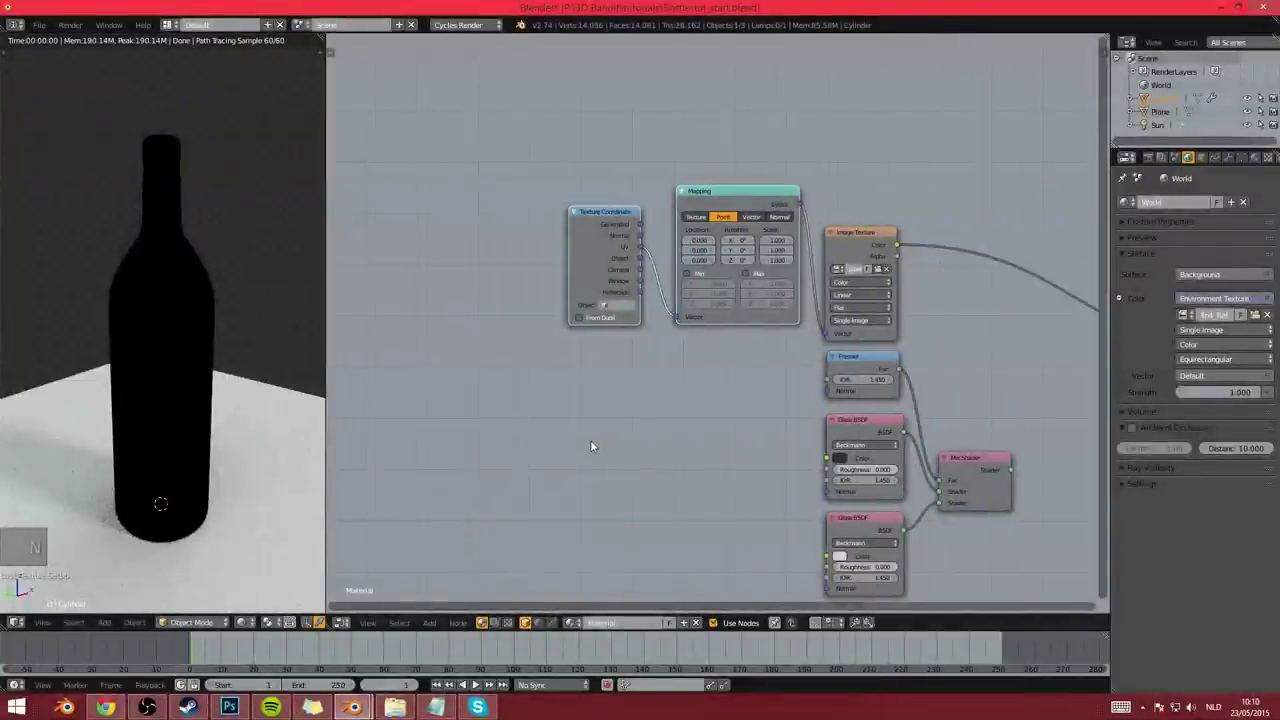
key("n")
key("n")
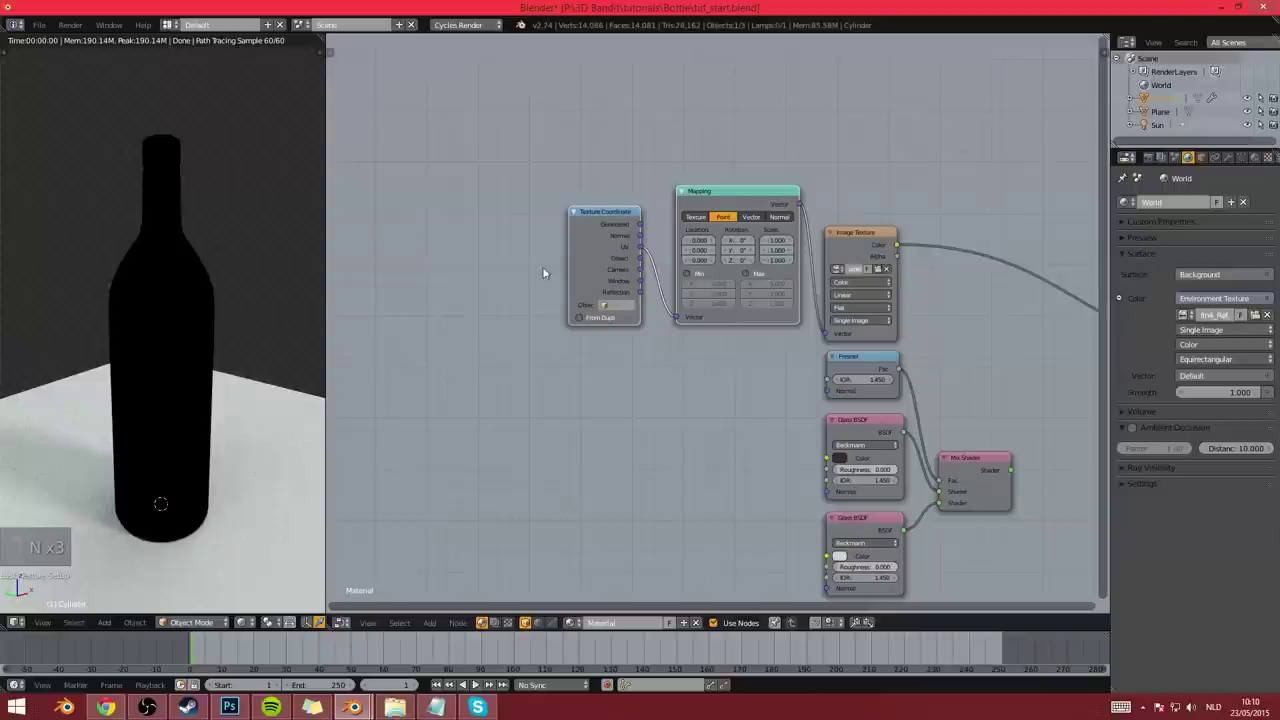
Switch the bottle's 3D view from rendered to solid shading
middle_click_drag(608, 400, 575, 410)
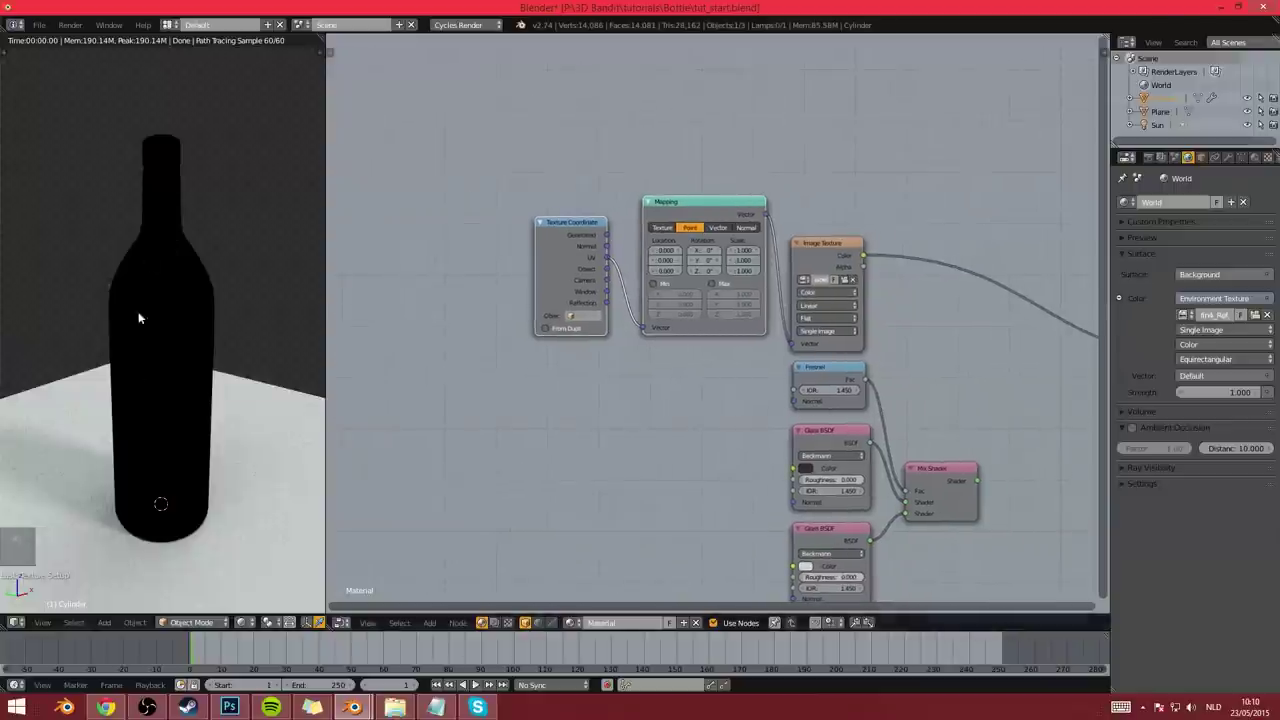
middle_click_drag(532, 416, 414, 446)
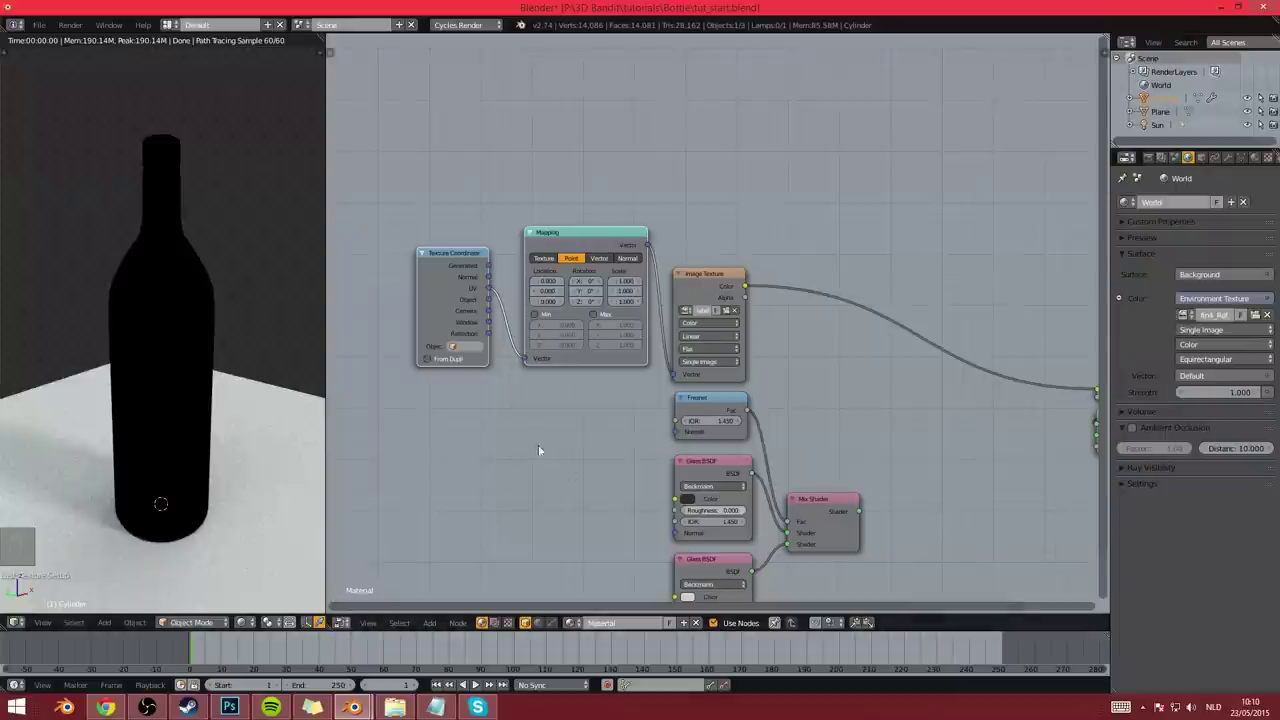
scroll(486, 463, "down", 3)
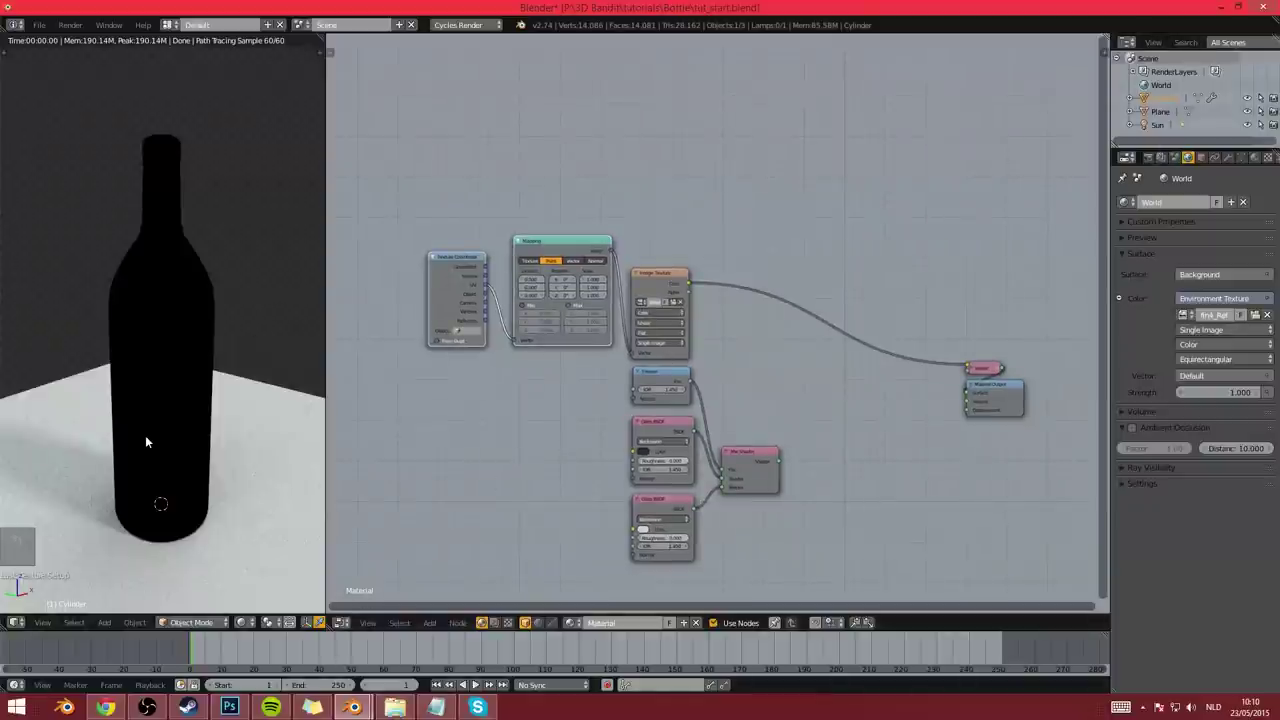
key("shift+z")
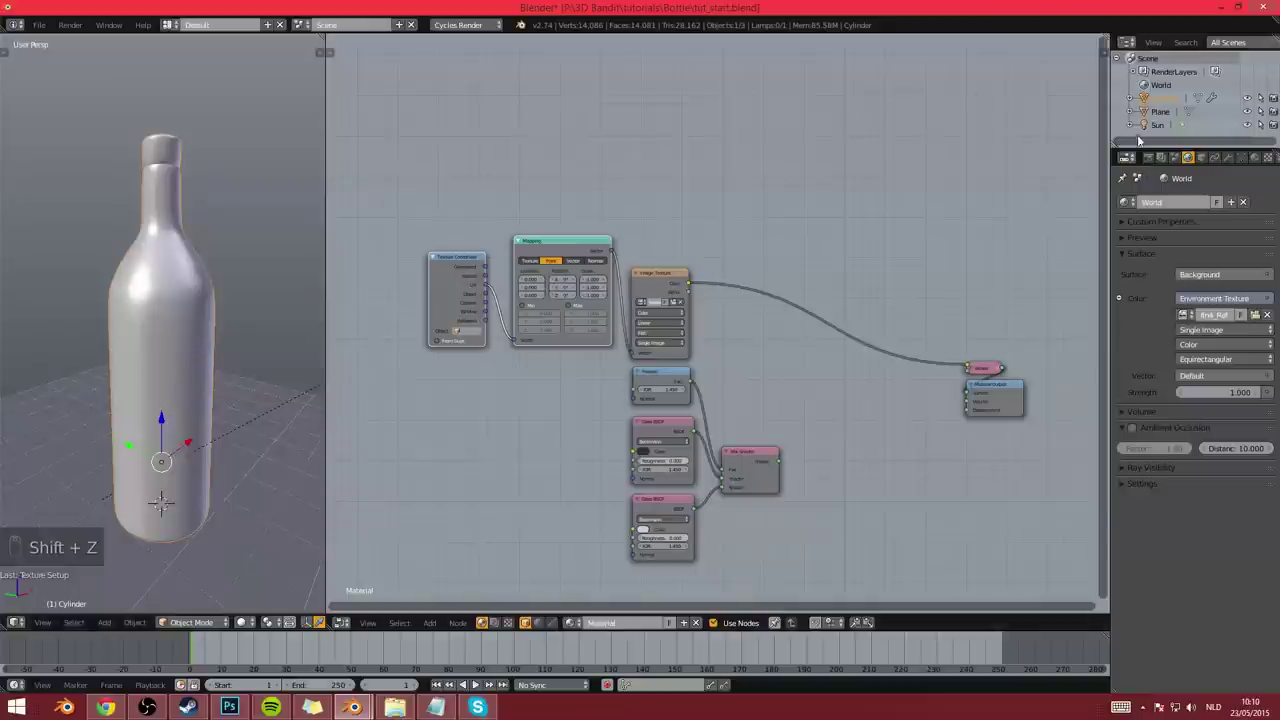
Add two UV maps to the bottle's mesh data and enlarge the UV map list
left_click(1242, 158)
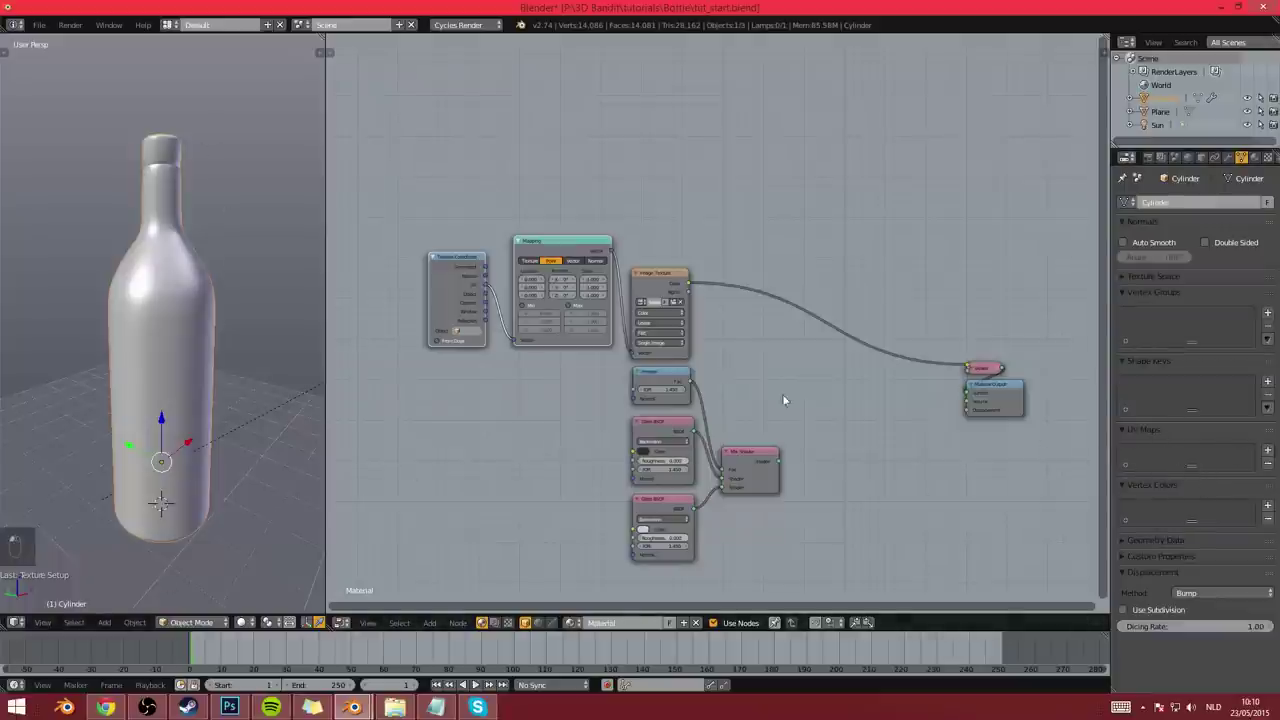
left_click(1268, 451)
left_click(1268, 451)
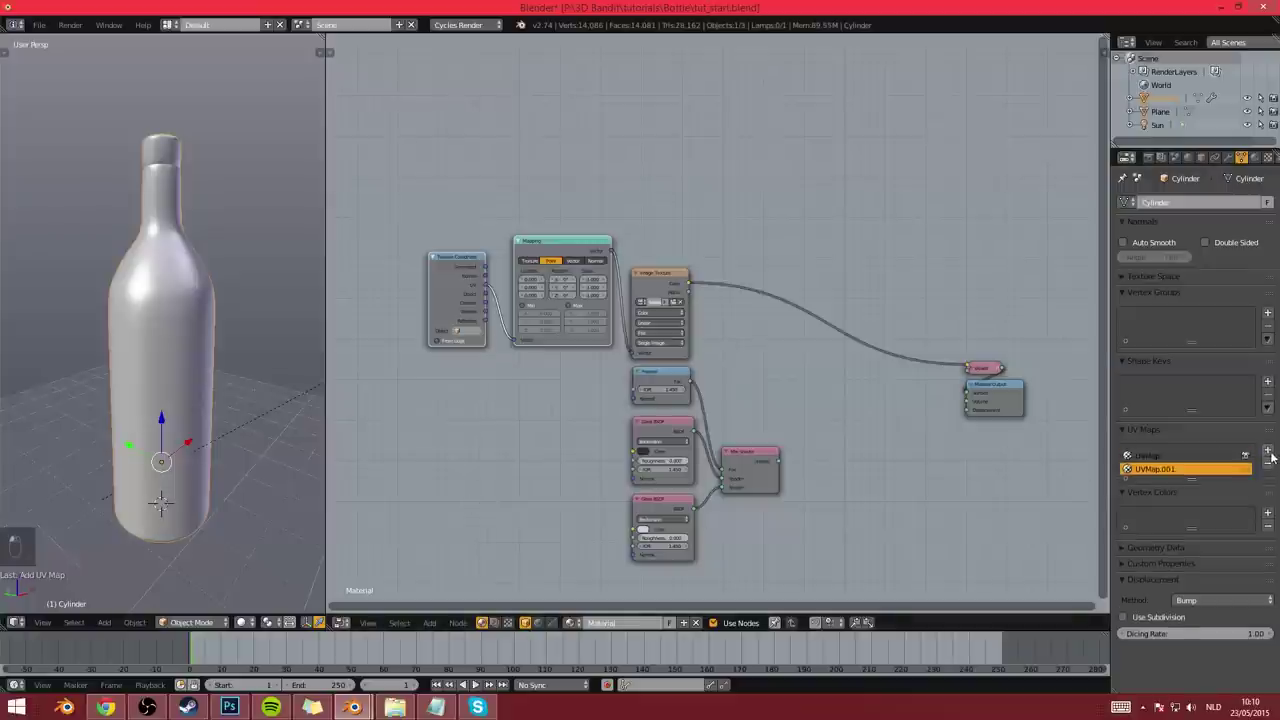
left_click_drag(1189, 480, 1197, 490)
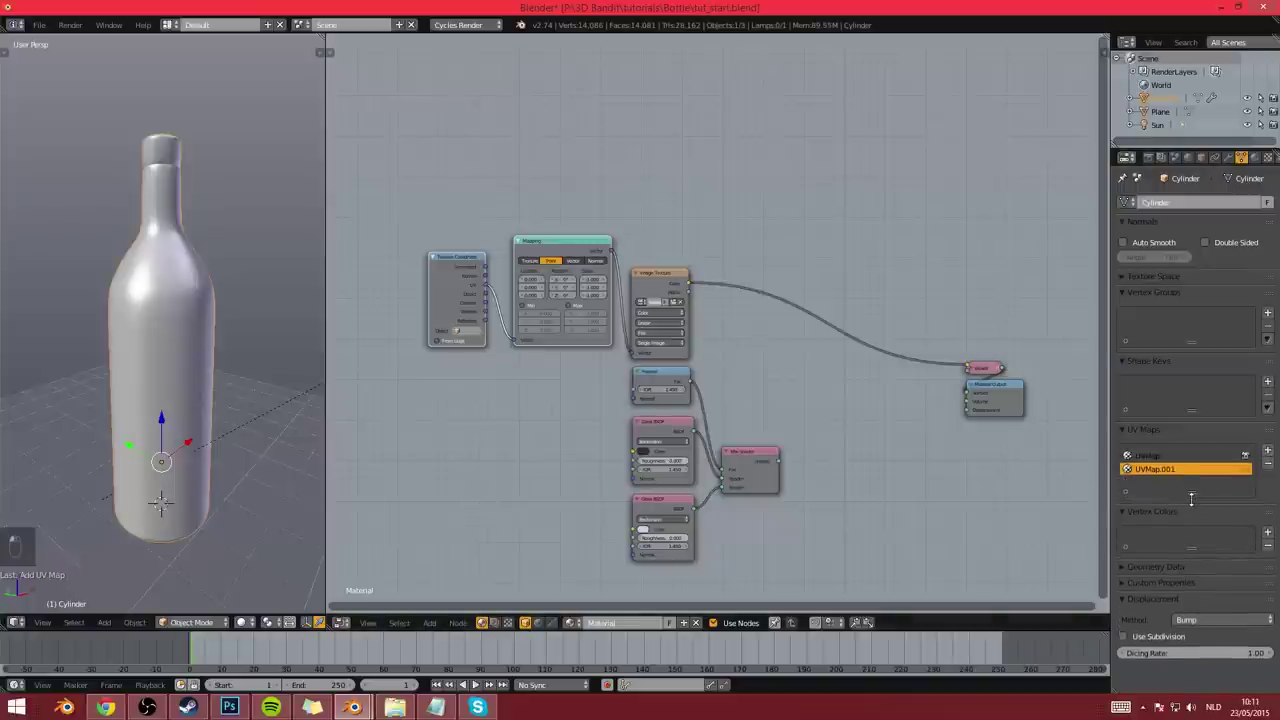
Rename the first UV map to Labels and the second to EmbedGlass
left_click(1150, 456)
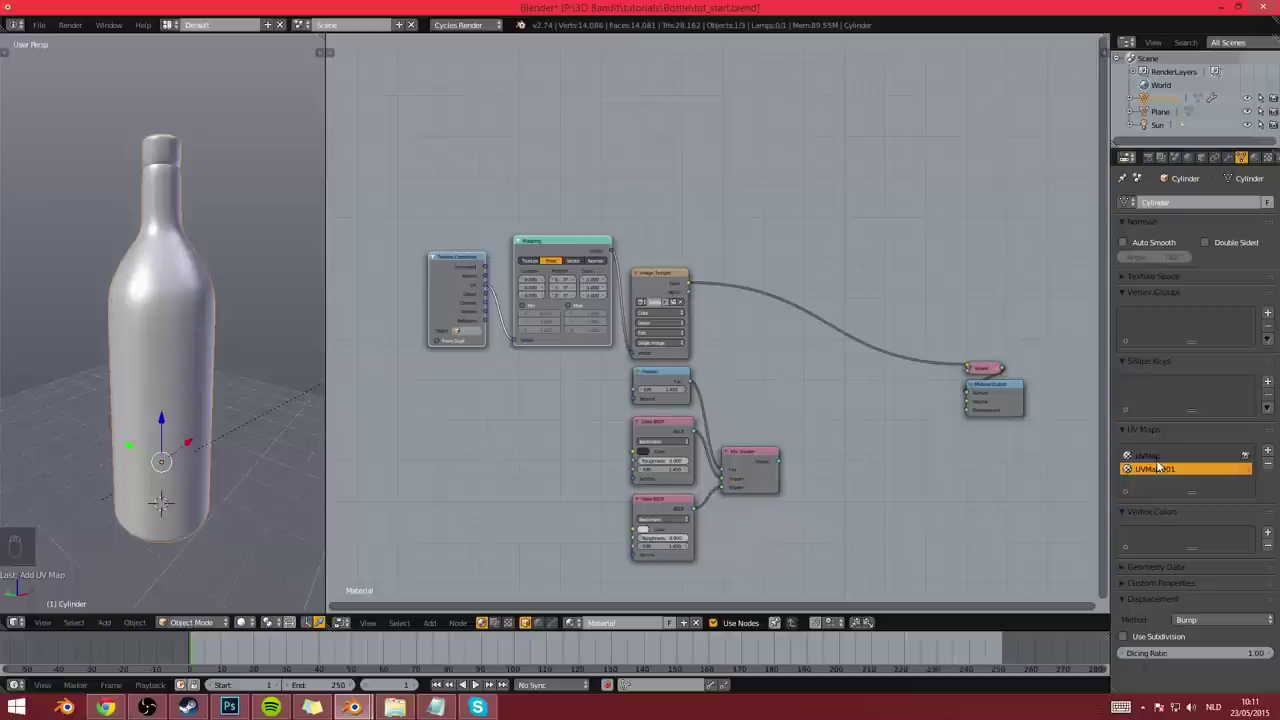
double_click(1152, 456)
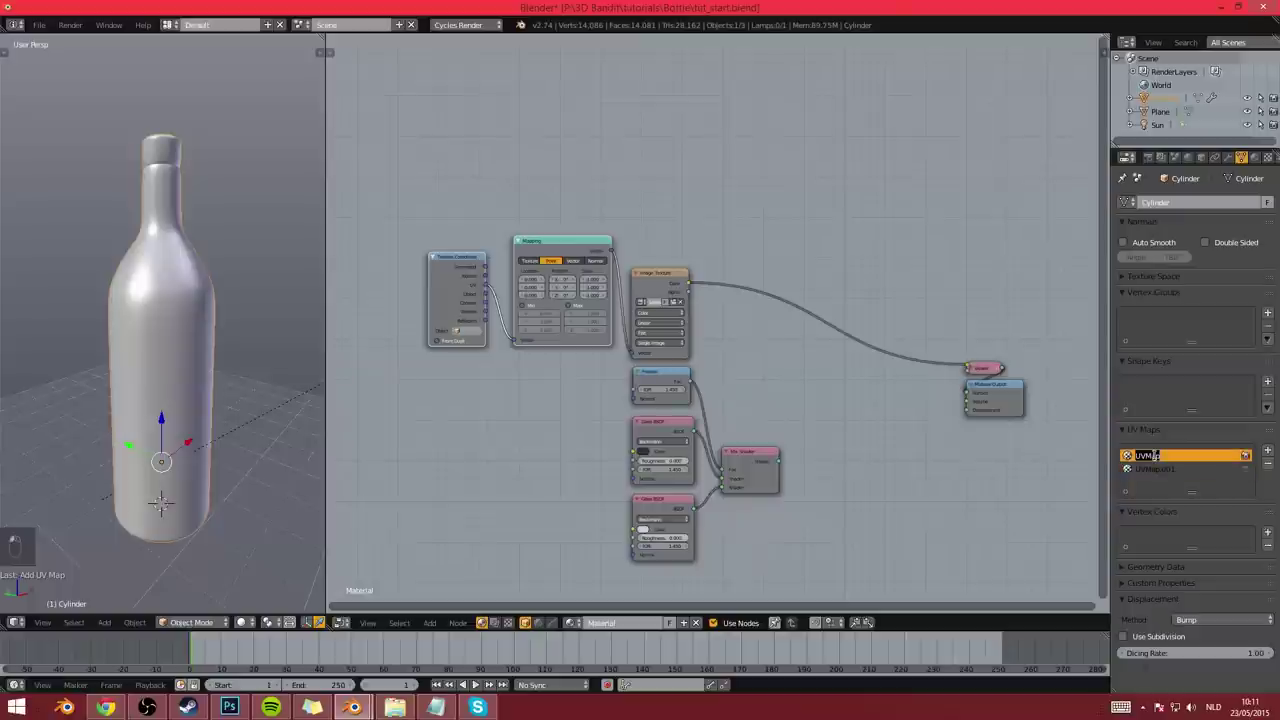
key("BackSpace")
type("Label")
key("Return")
double_click(1149, 469)
type("Em")
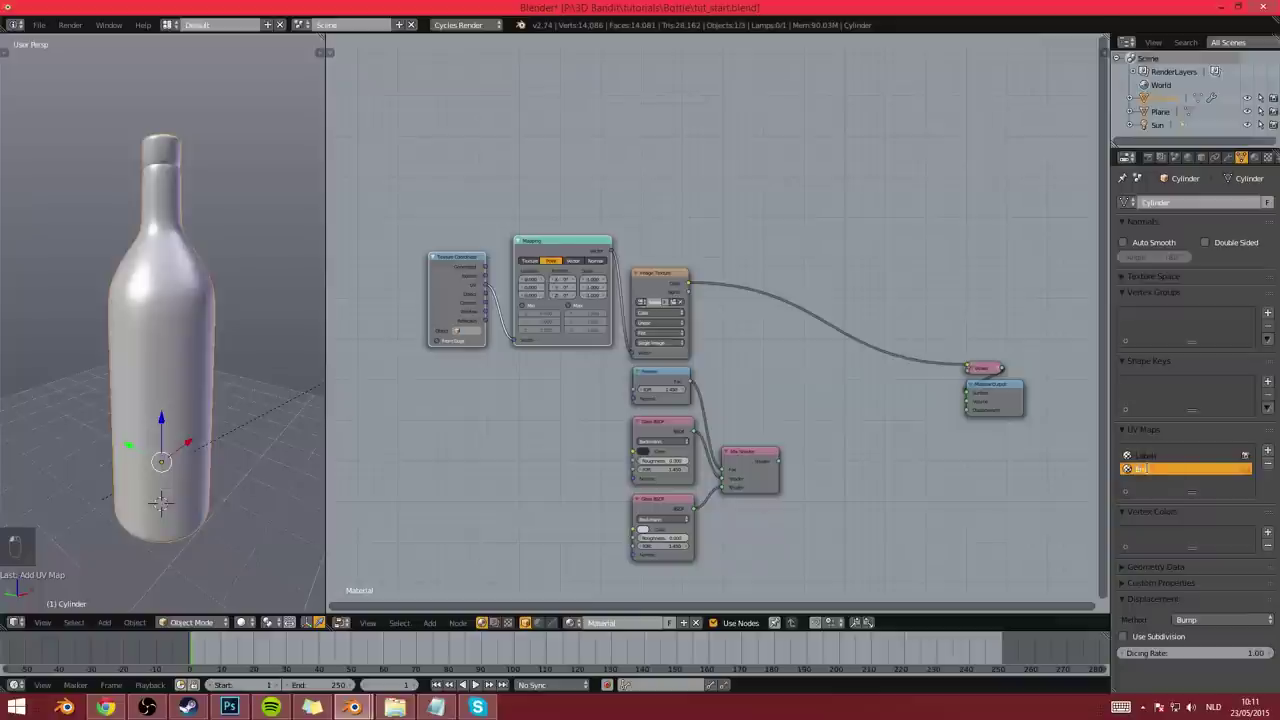
type("bedGlass")
key("Return")
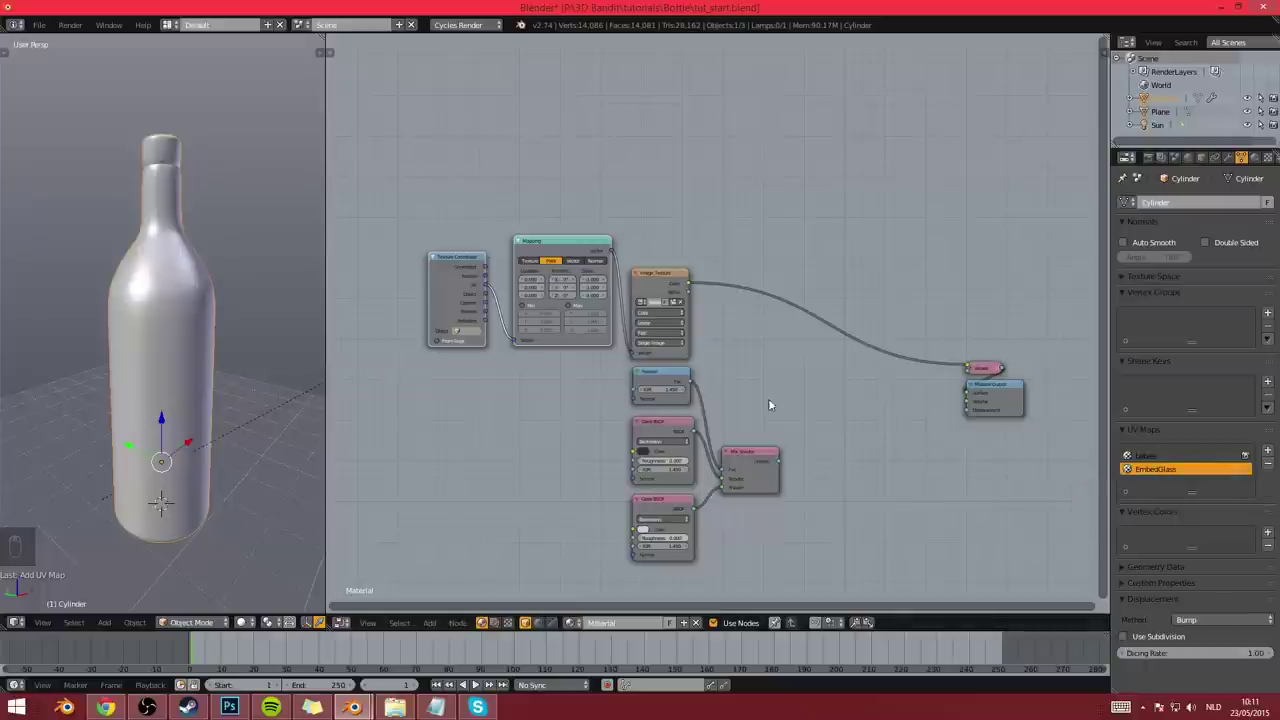
Make the Labels UV map active and change the Node Editor area to the UV/Image Editor
left_click(1150, 458)
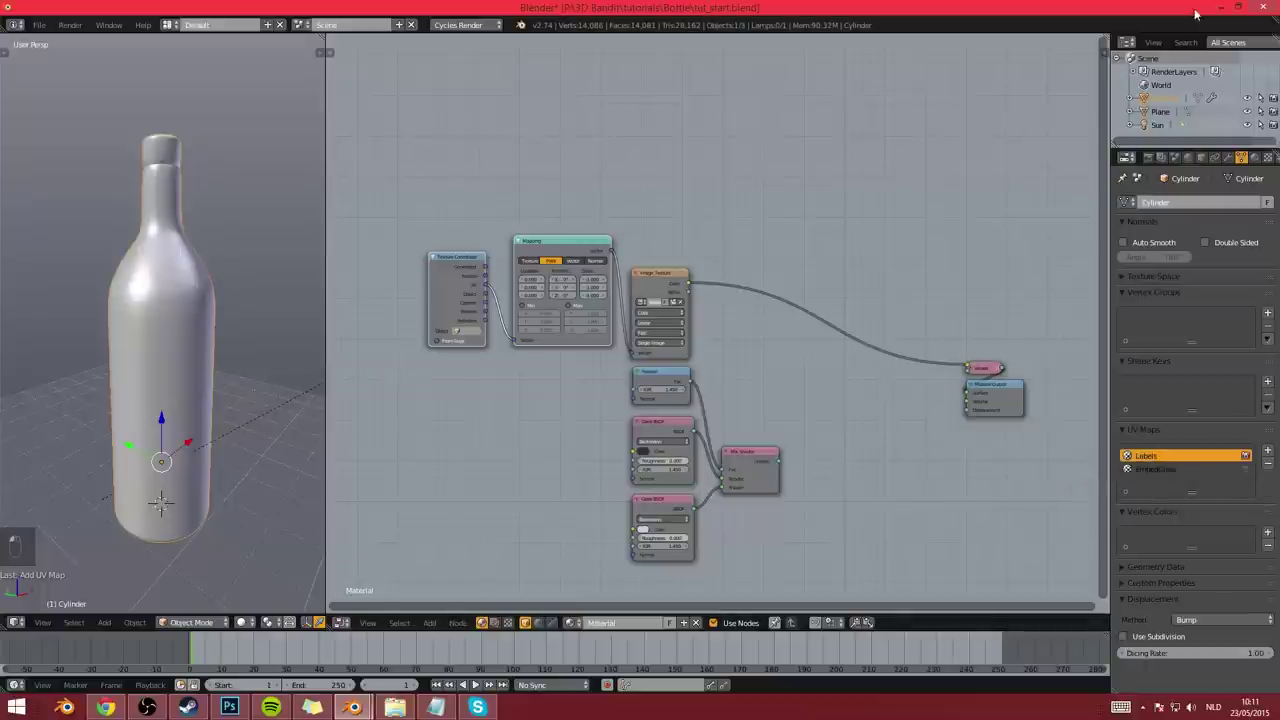
middle_click_drag(760, 330, 768, 320)
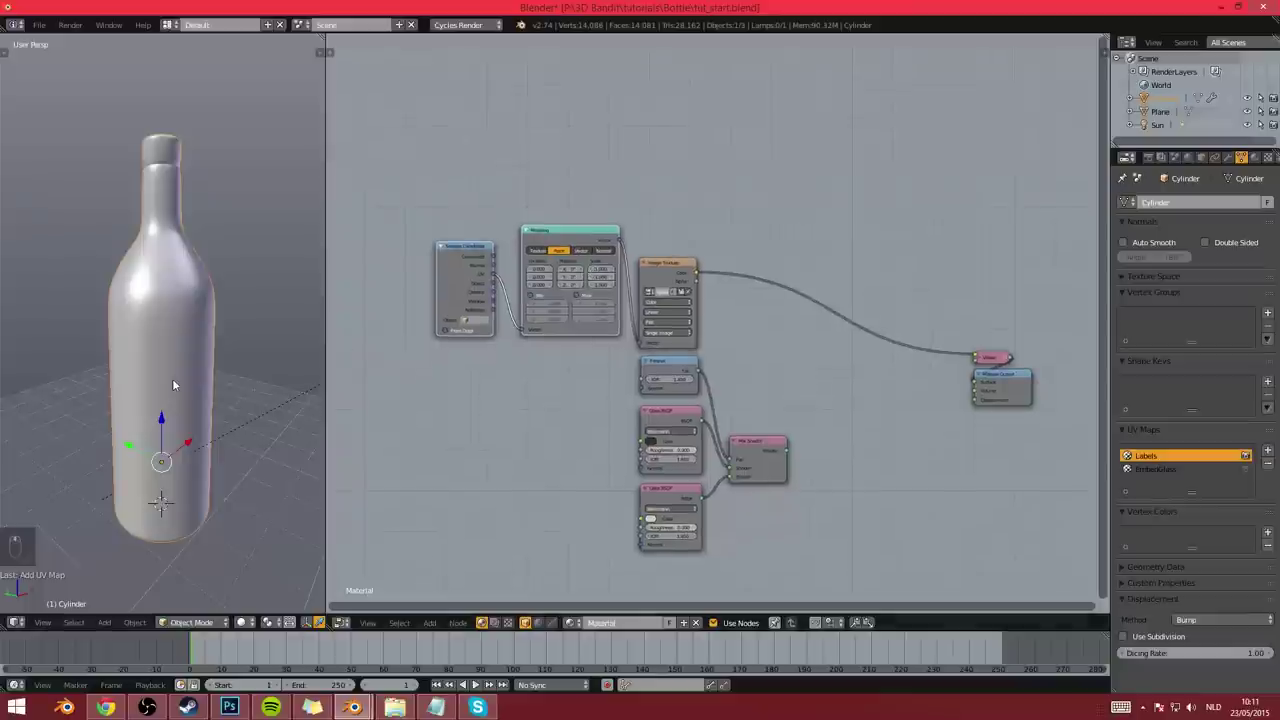
left_click(341, 622)
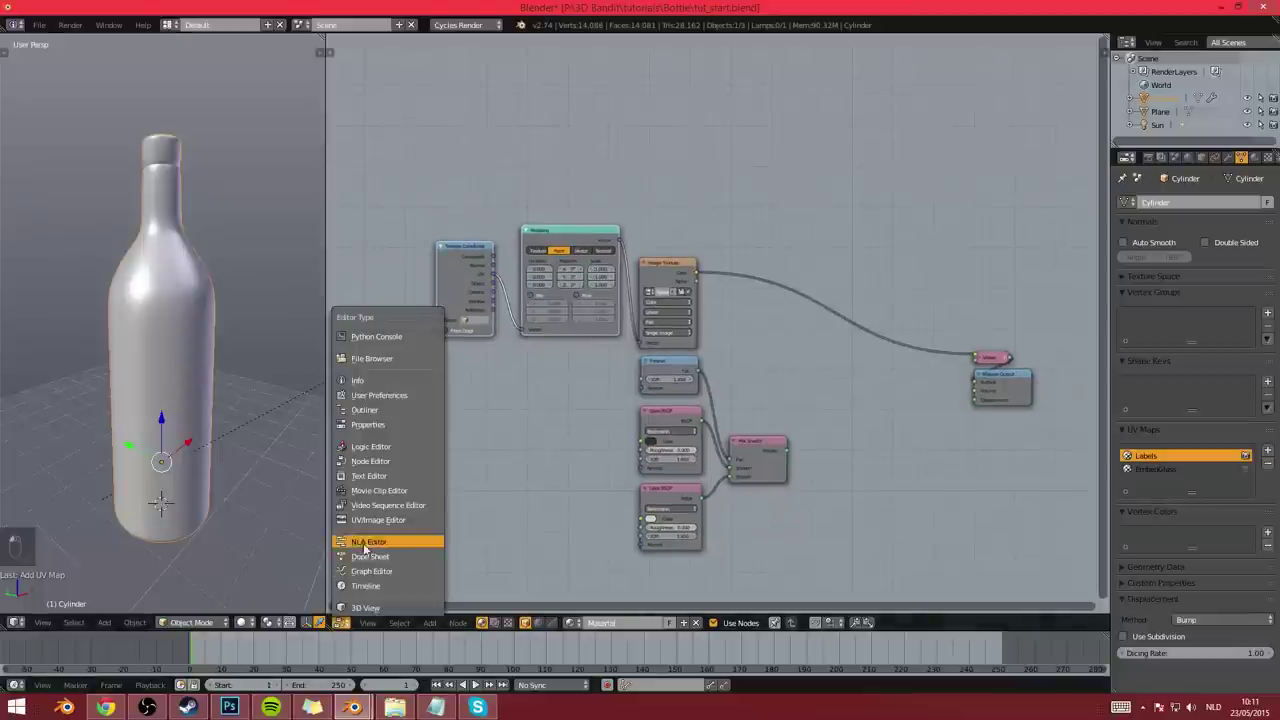
left_click(378, 520)
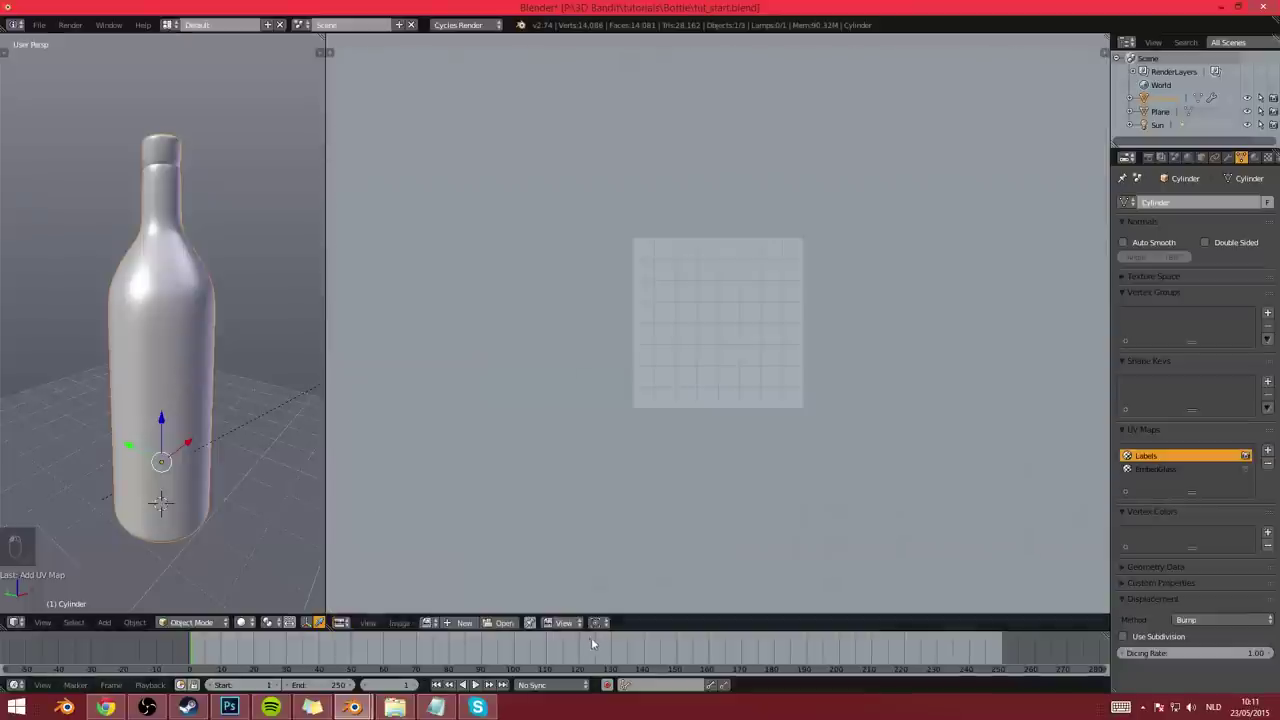
Display the labels.png image in the UV/Image Editor so the whole label sheet fits the view
left_click(428, 622)
left_click(460, 495)
scroll(627, 393, "down", 9)
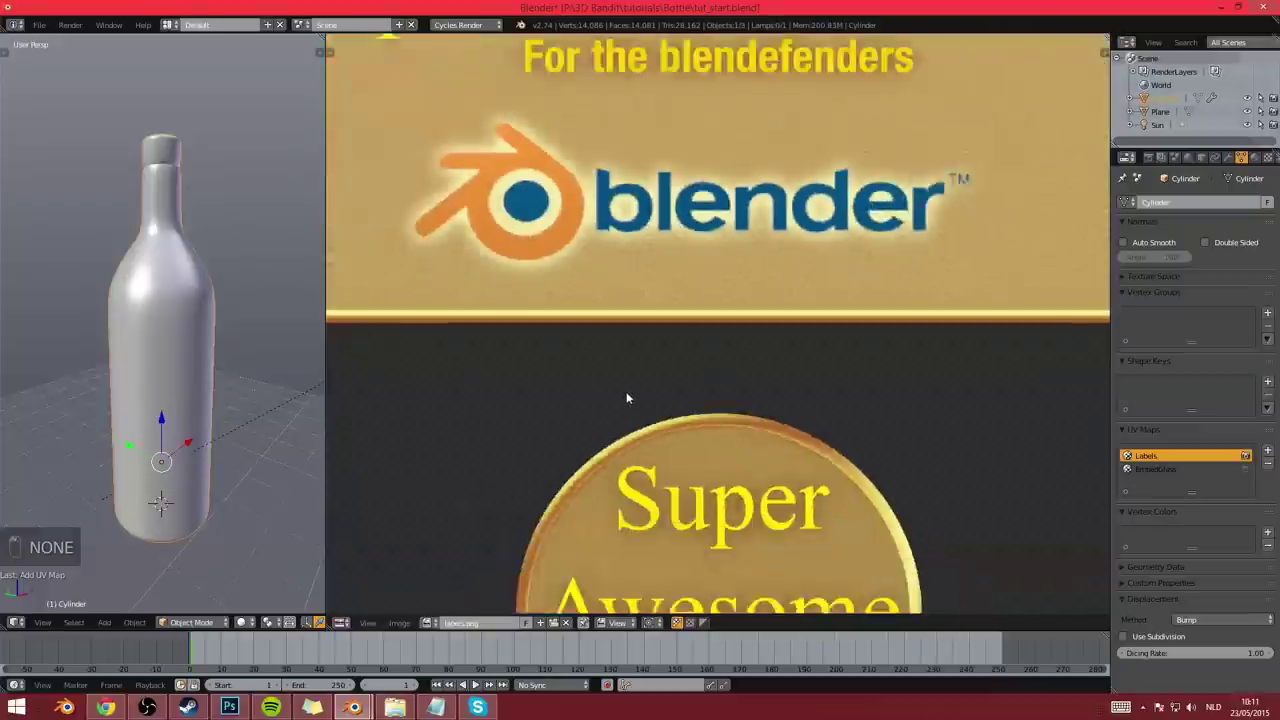
scroll(628, 392, "up", 1)
Enter Edit Mode on the bottle and select its entire mesh and all of its UVs
middle_click_drag(94, 374, 133, 390)
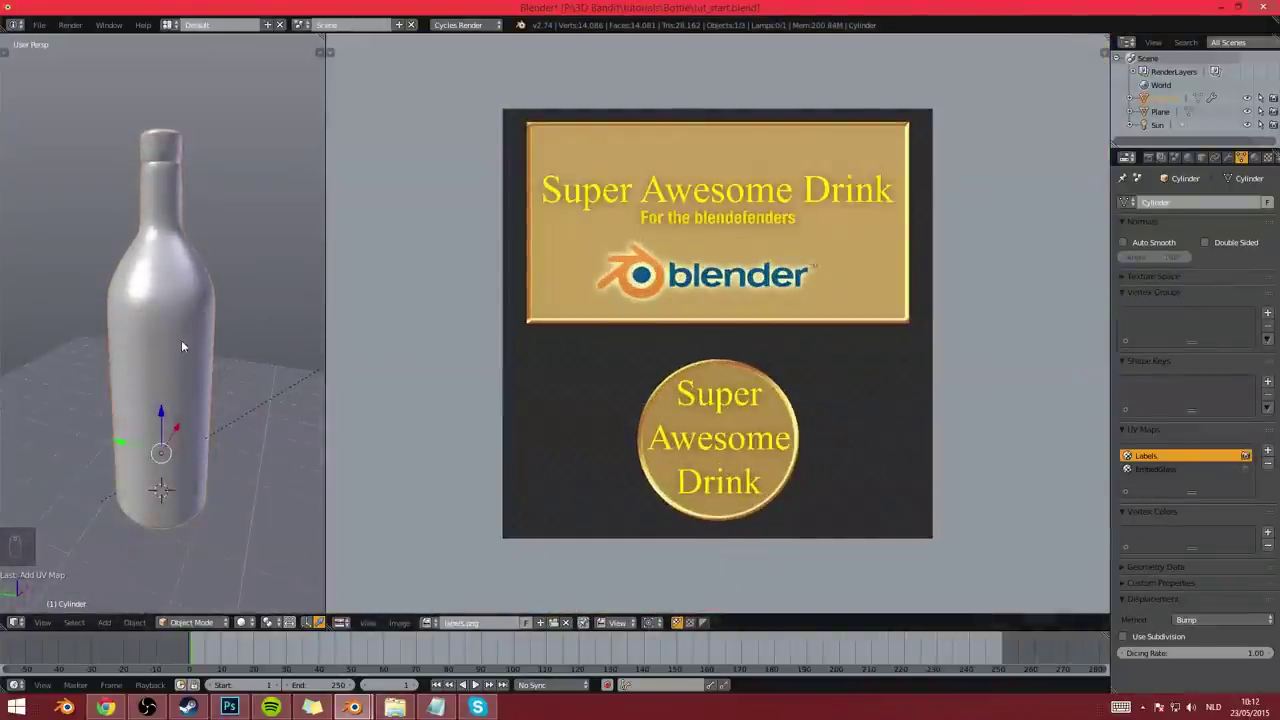
key("Tab")
key("a")
key("a")
key("a")
key("a")
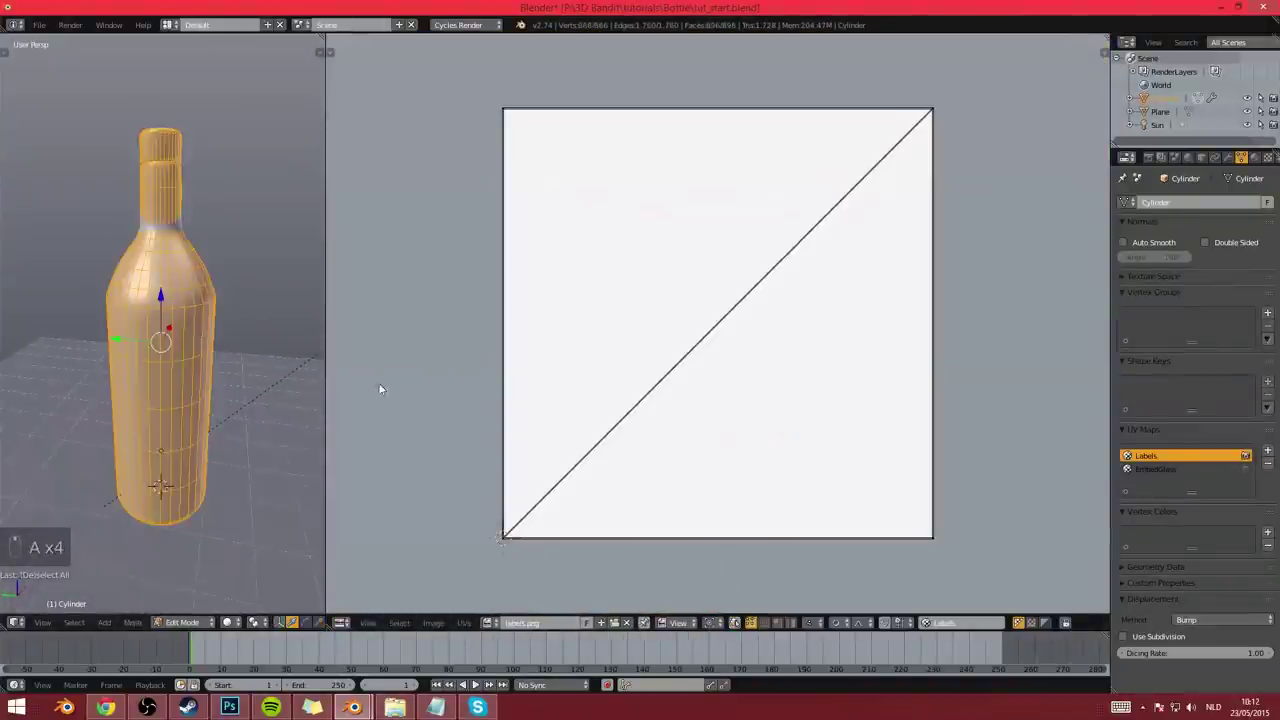
key("a")
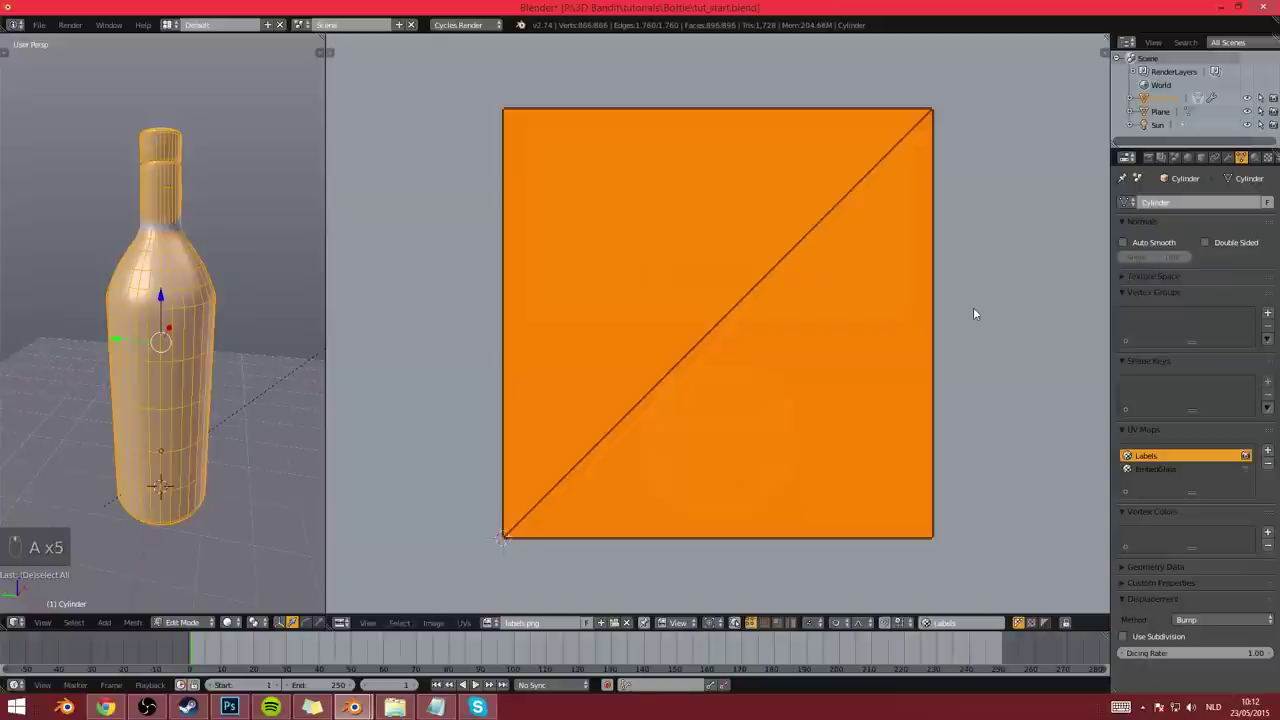
Scale all the UVs down to a tiny square and move it to the empty lower-left corner of the label image
key("s")
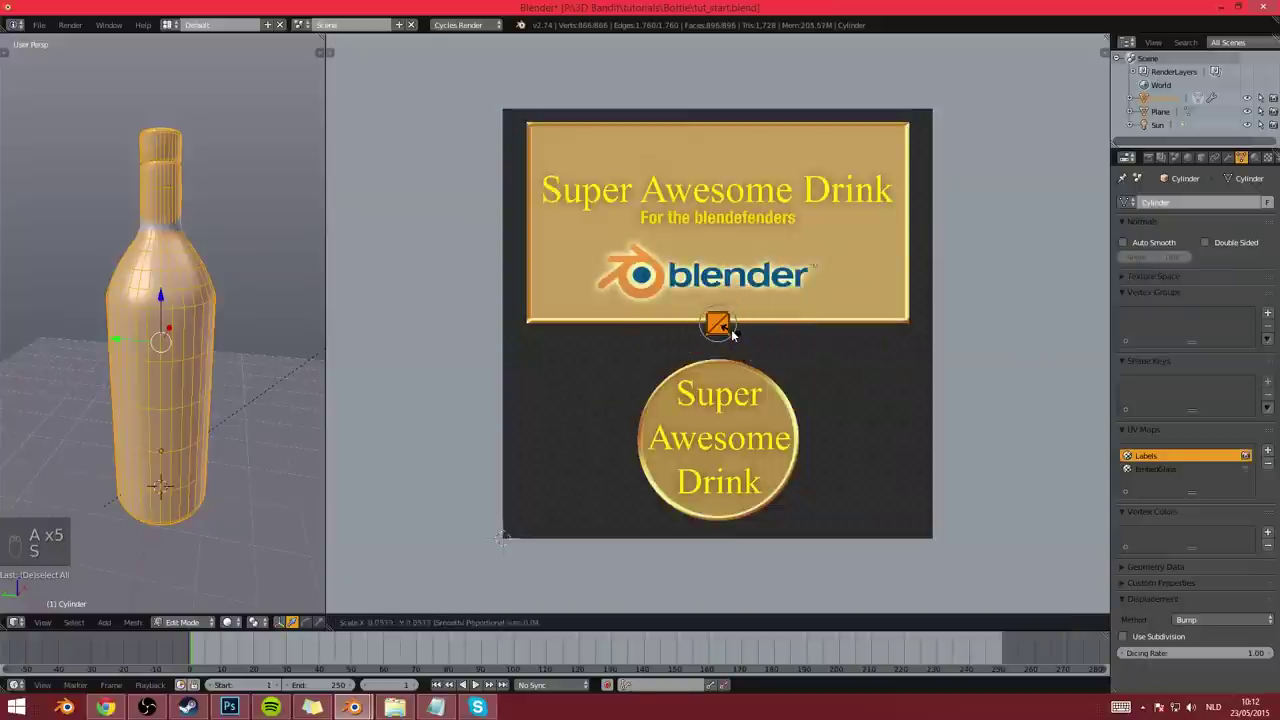
left_click(720, 328)
key("g")
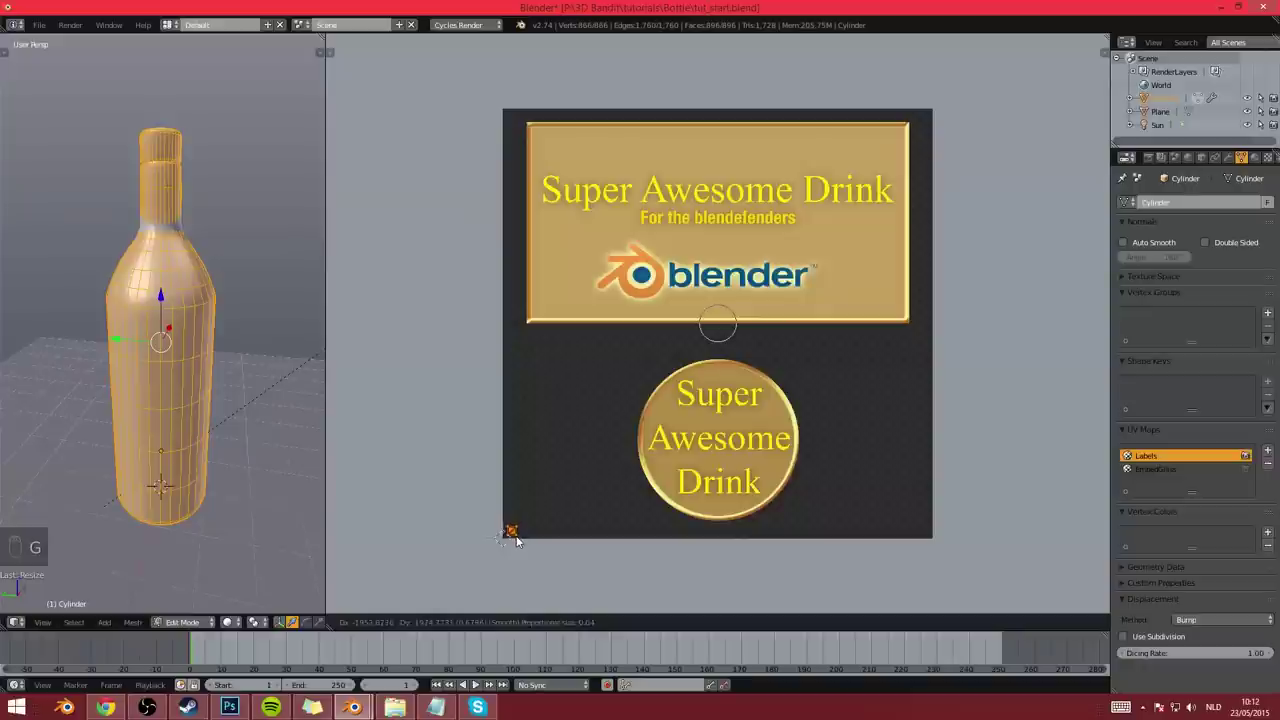
left_click(513, 538)
middle_click_drag(852, 388, 852, 404)
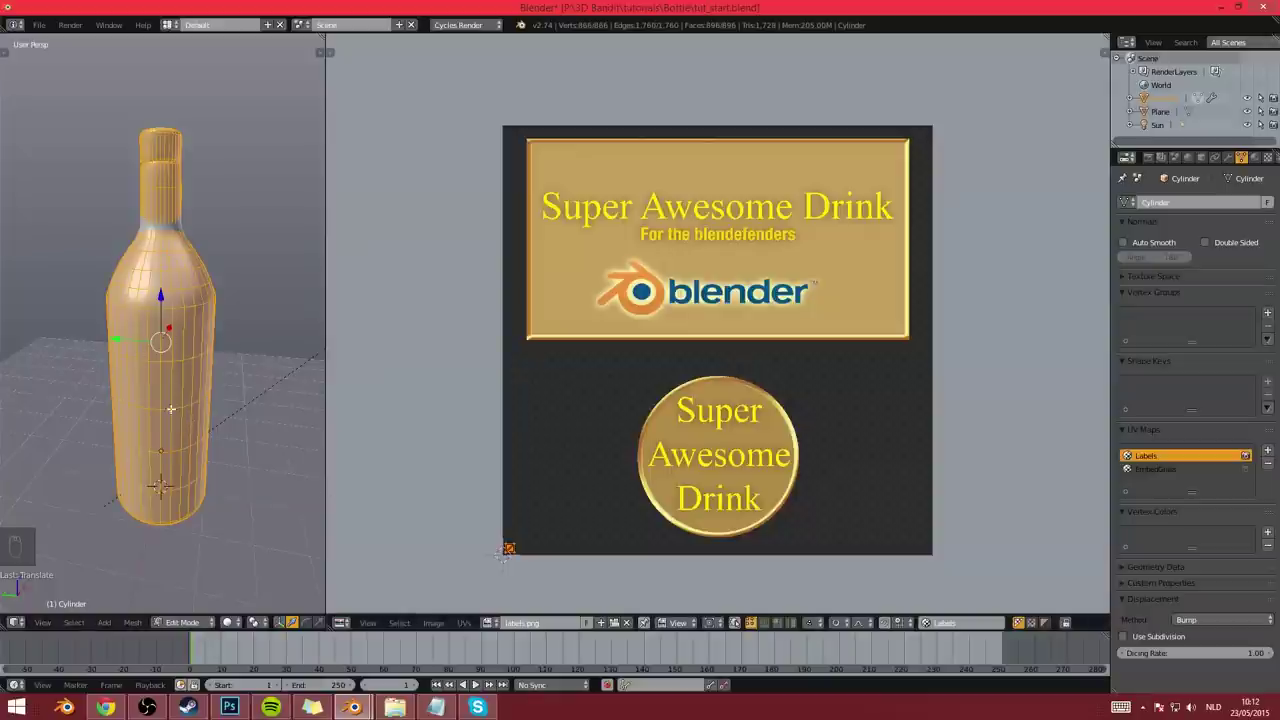
Set the 3D view to front orthographic and switch the mesh selection mode to Face
middle_click_drag(164, 422, 200, 434)
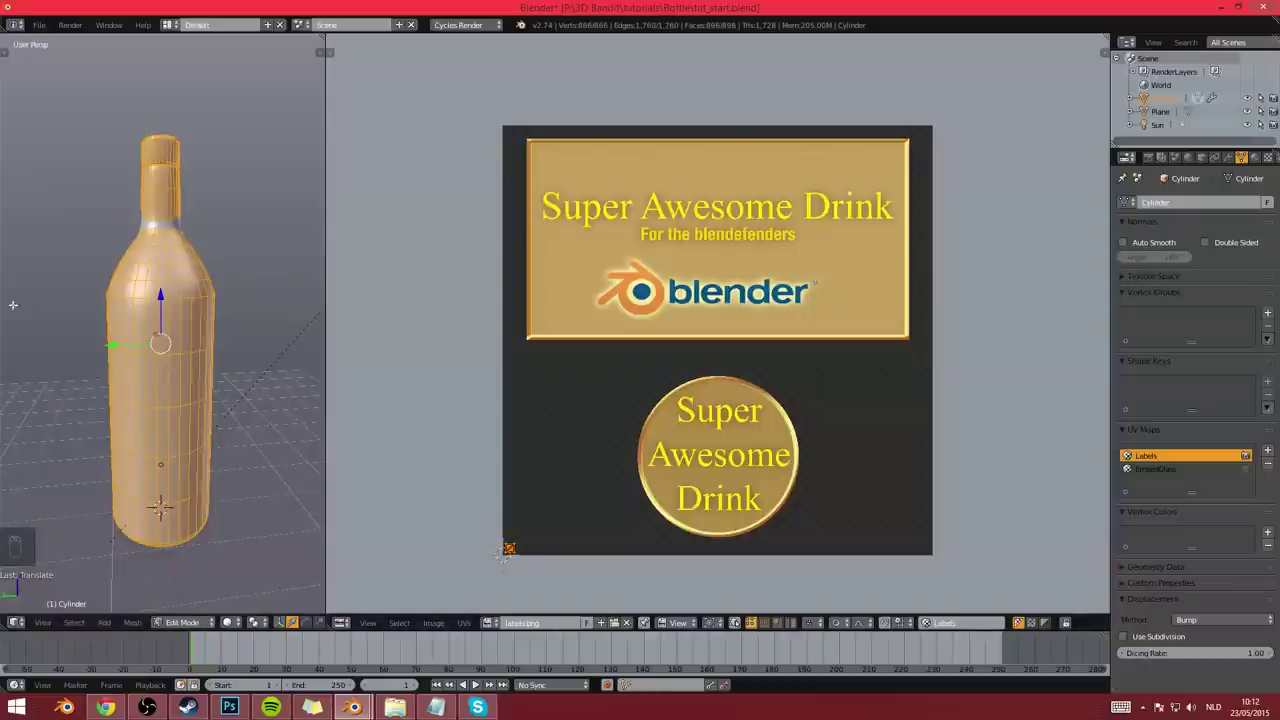
middle_click_drag(165, 360, 145, 335)
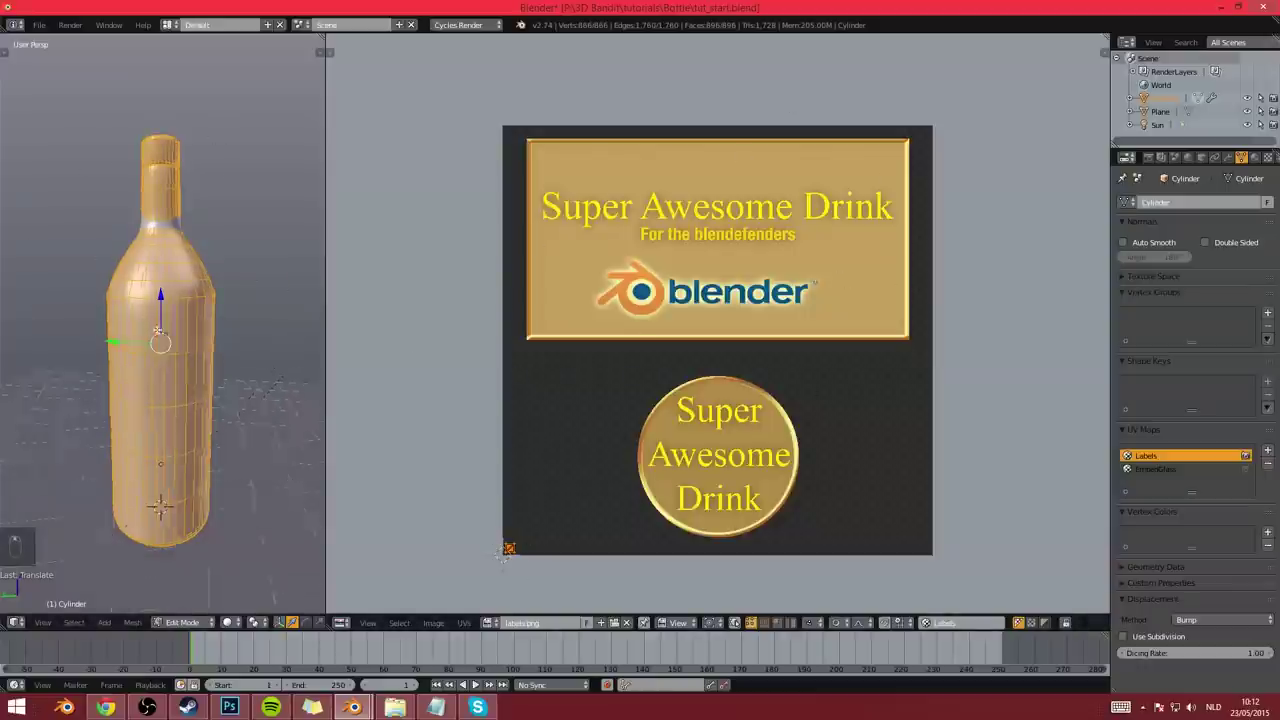
key("KP_1")
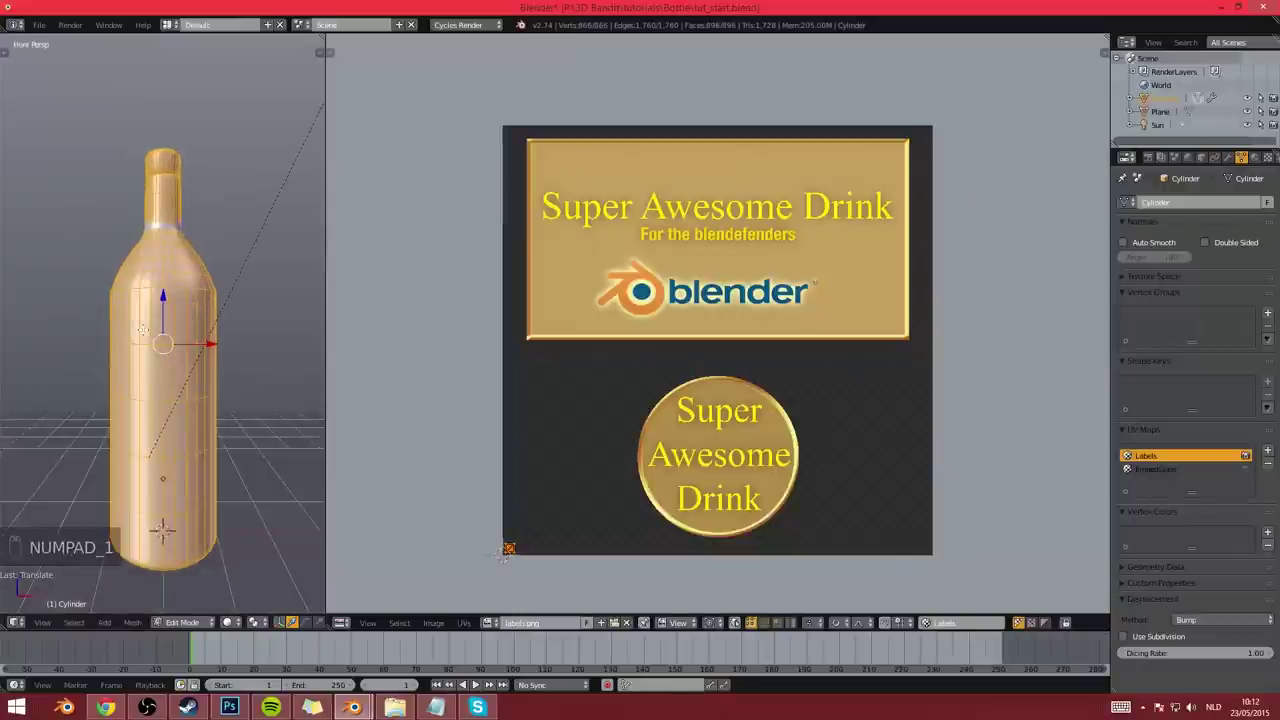
key("KP_5")
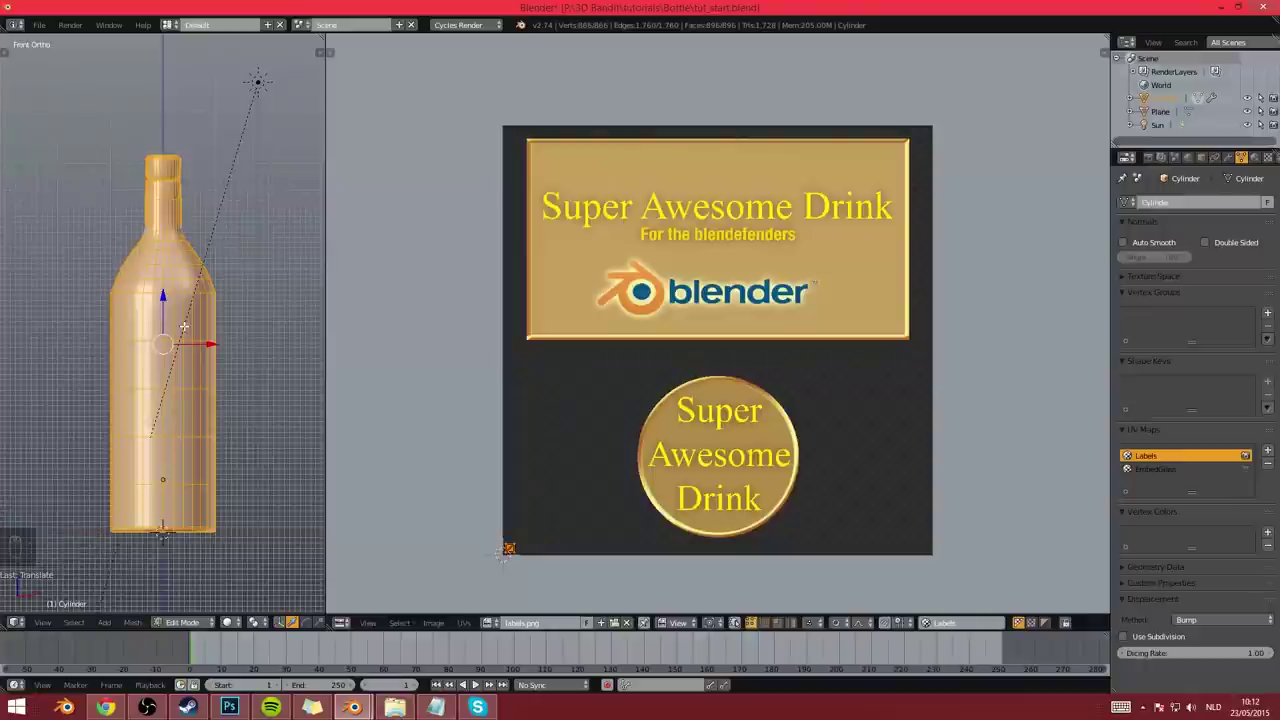
scroll(184, 326, "up", 2)
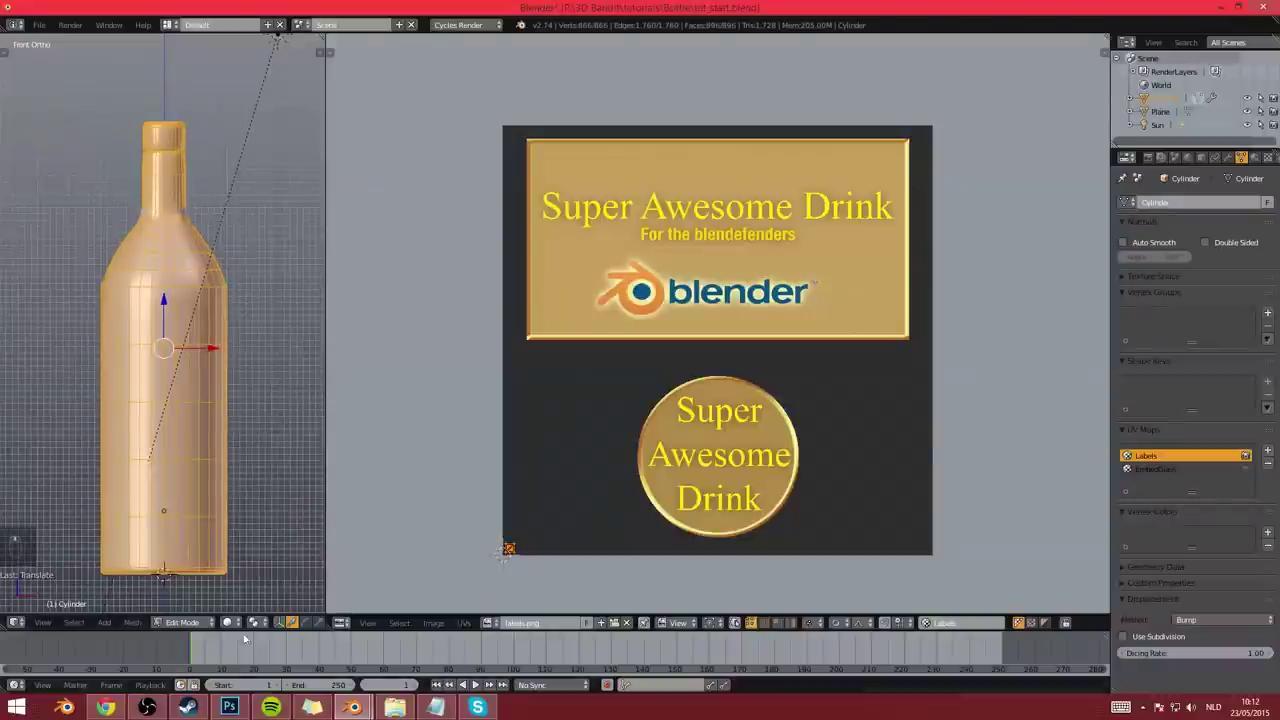
key("ctrl+Tab")
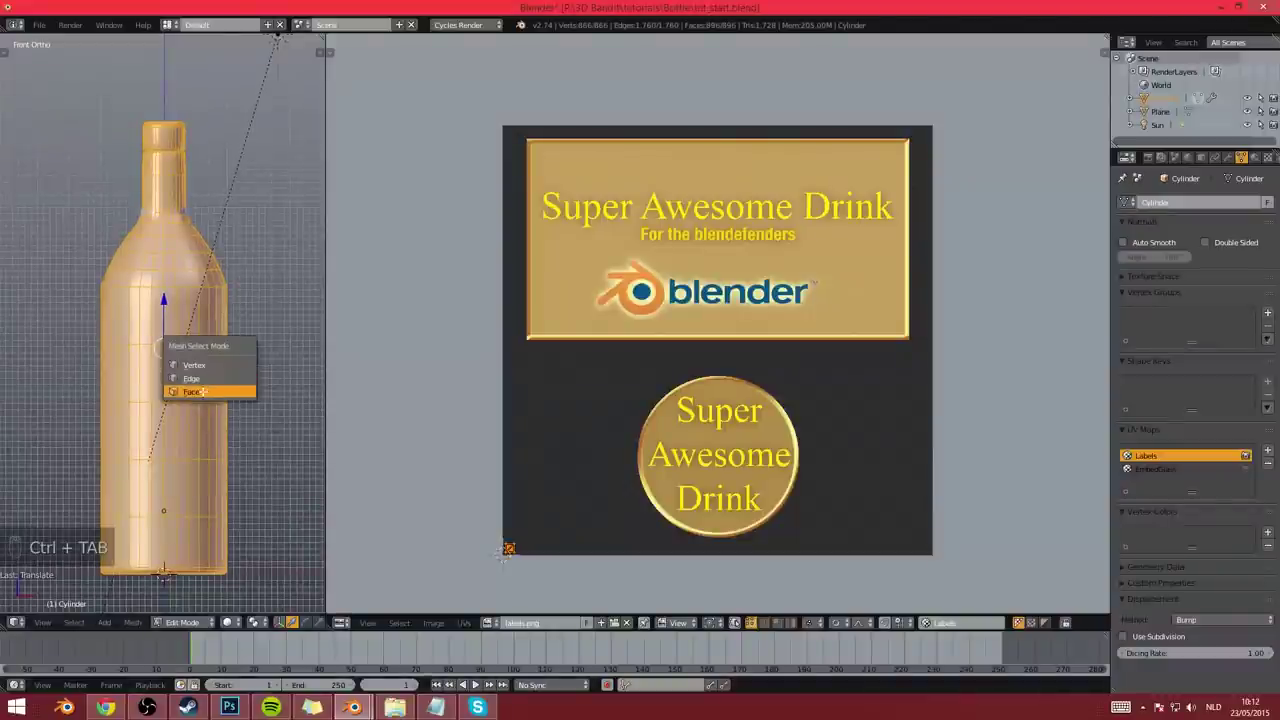
left_click(205, 391)
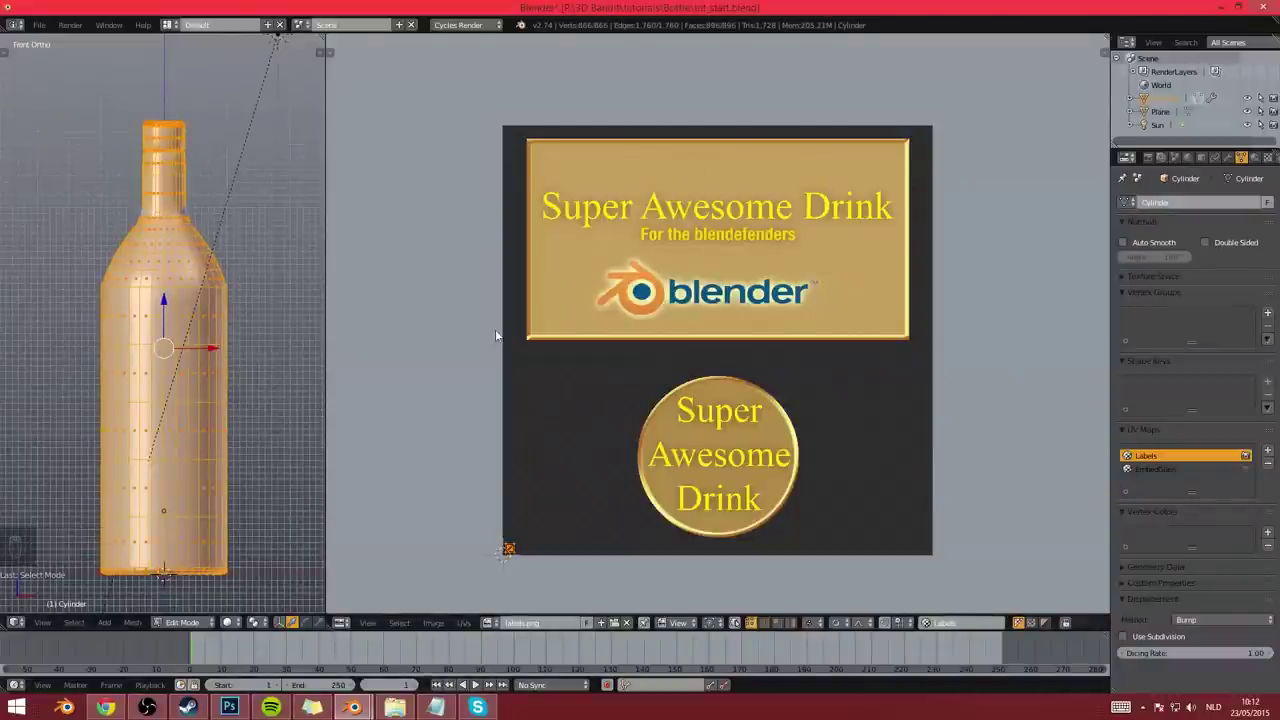
Clear the selection and circle-select a band of faces two rows high and 20 faces wide around the bottle's body
key("a")
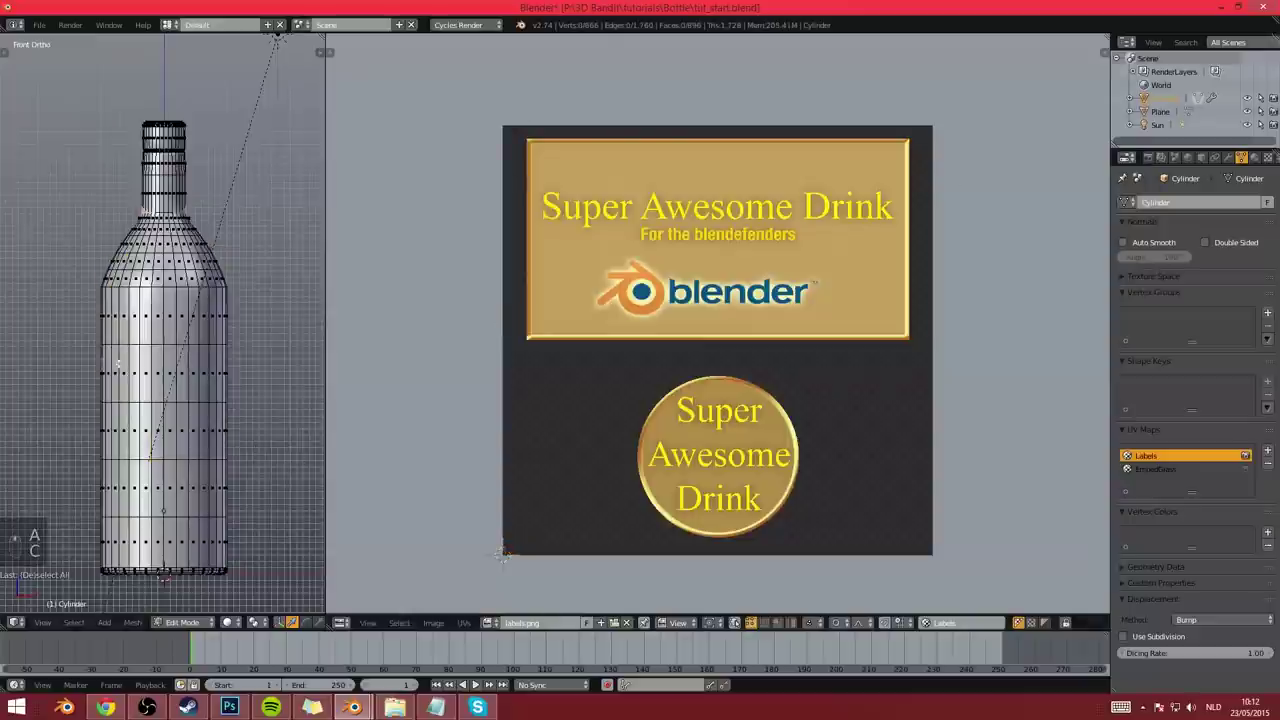
mouse_move(80, 371)
left_mouse_down()
mouse_move(309, 375)
mouse_move(198, 432)
mouse_move(65, 438)
left_mouse_up()
right_click(60, 437)
mouse_move(54, 436)
middle_mouse_down()
mouse_move(103, 444)
mouse_move(70, 490)
mouse_move(44, 497)
mouse_move(221, 458)
middle_mouse_up()
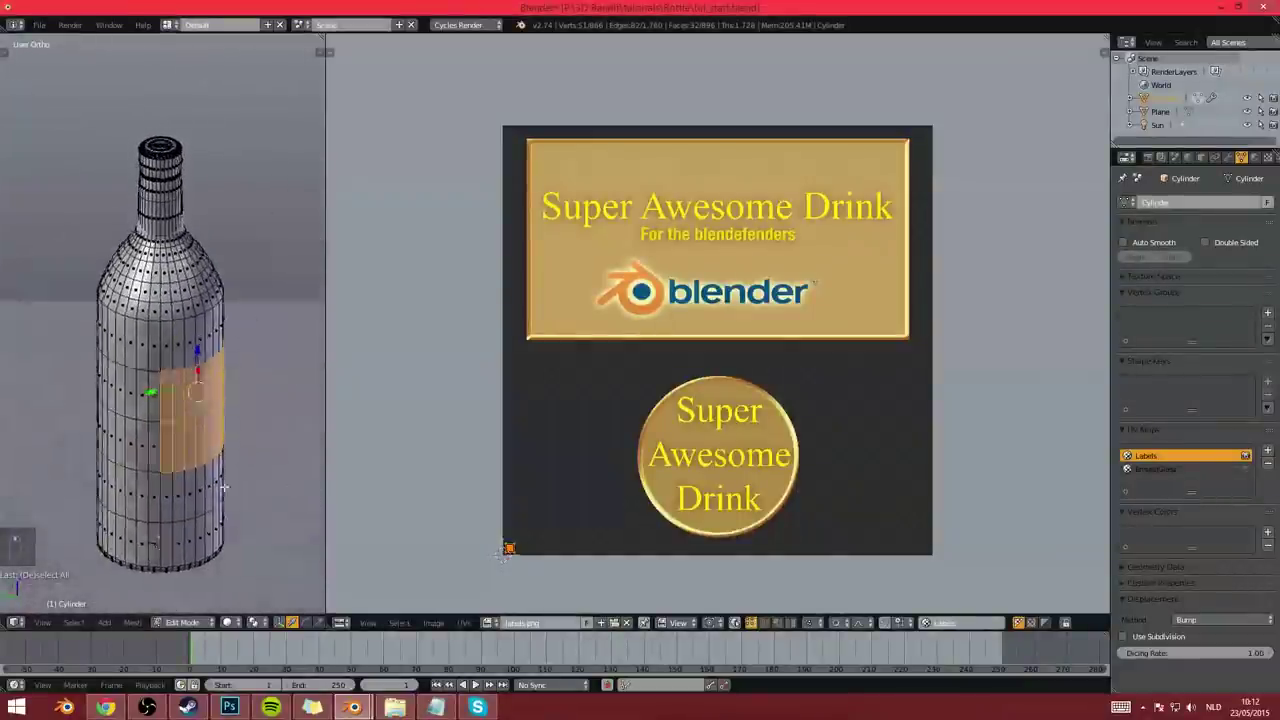
key("c")
left_click_drag(151, 415, 161, 418)
middle_click_drag(236, 429, 10, 420)
key("c")
left_click(177, 418)
middle_click_drag(175, 417, 110, 447)
Unwrap the selected band of faces and move its UV island over the rectangular label in the image
key("u")
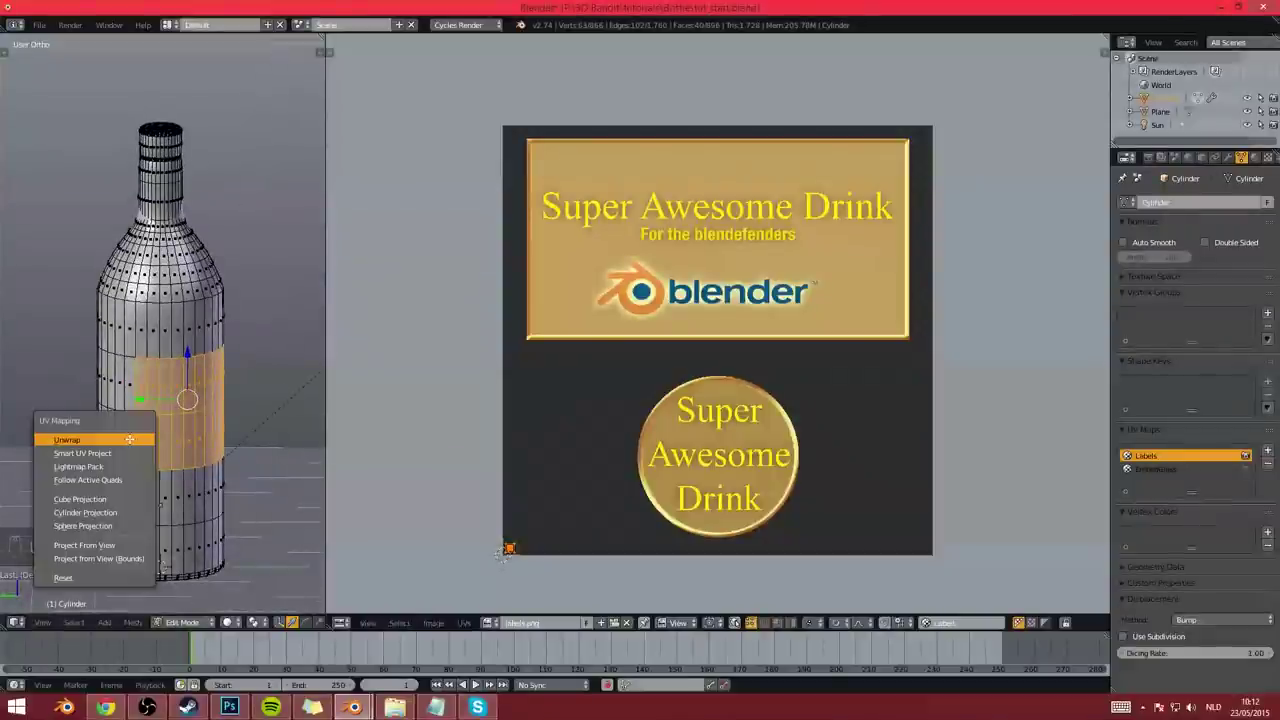
left_click(129, 439)
key("g")
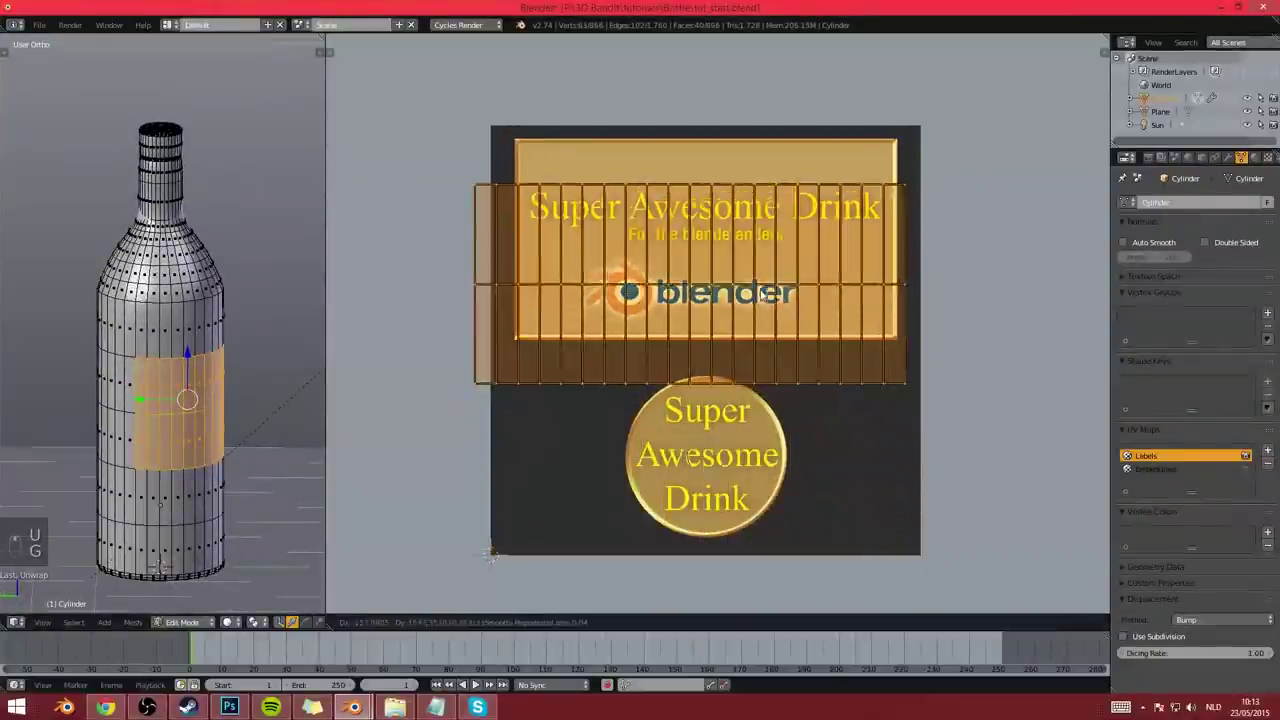
left_click(772, 255)
Scale the UV island up slightly and adjust its position until it fully encloses the rectangular label
key("s")
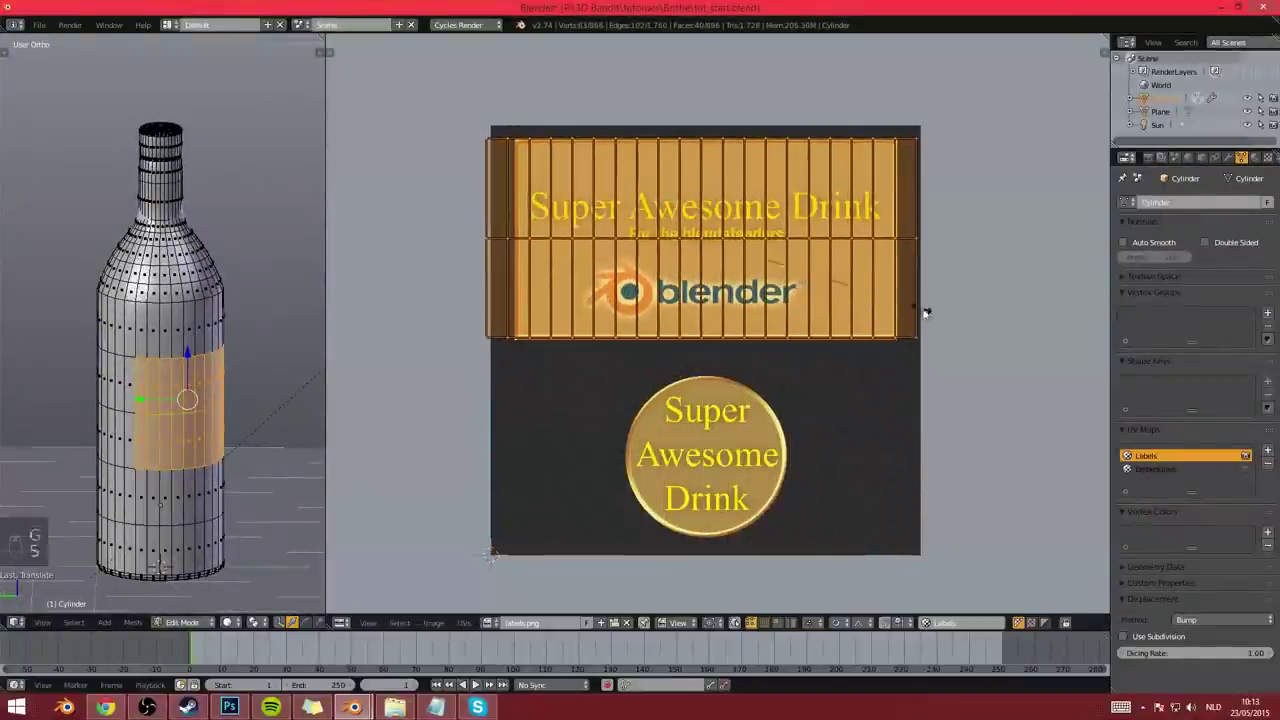
left_click(929, 310)
key("g")
left_click(929, 309)
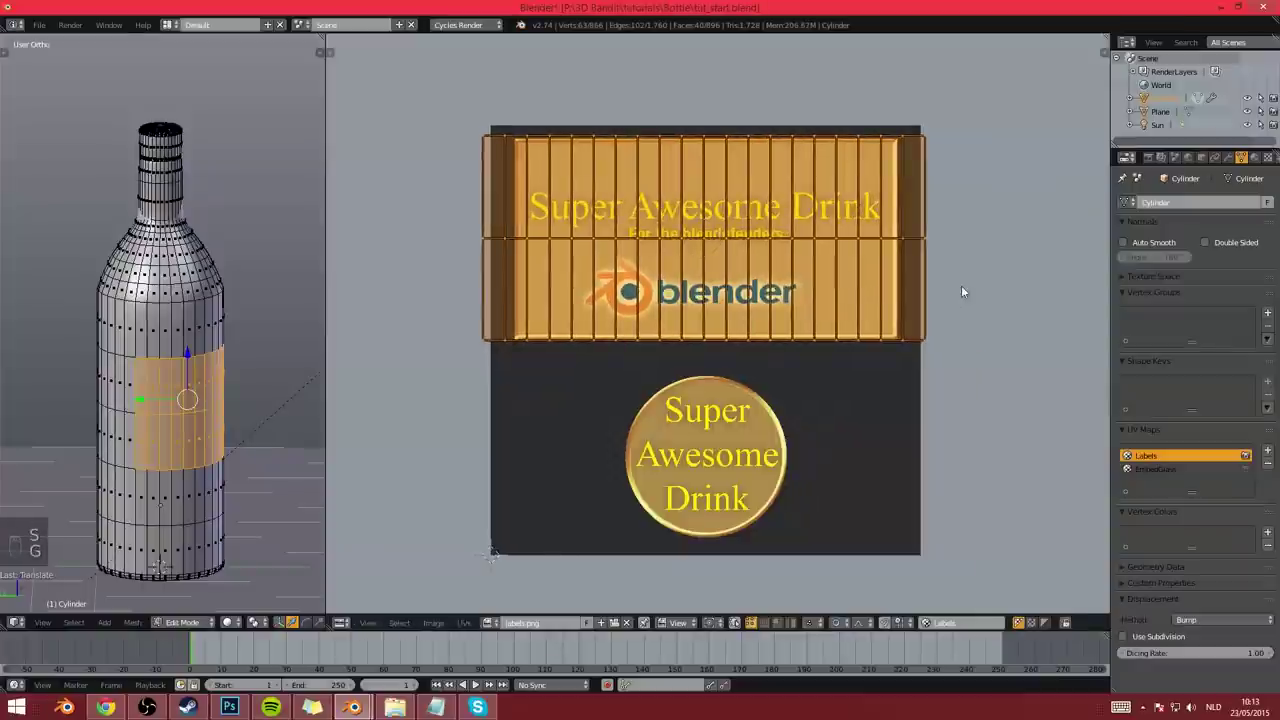
scroll(961, 285, "up", 2)
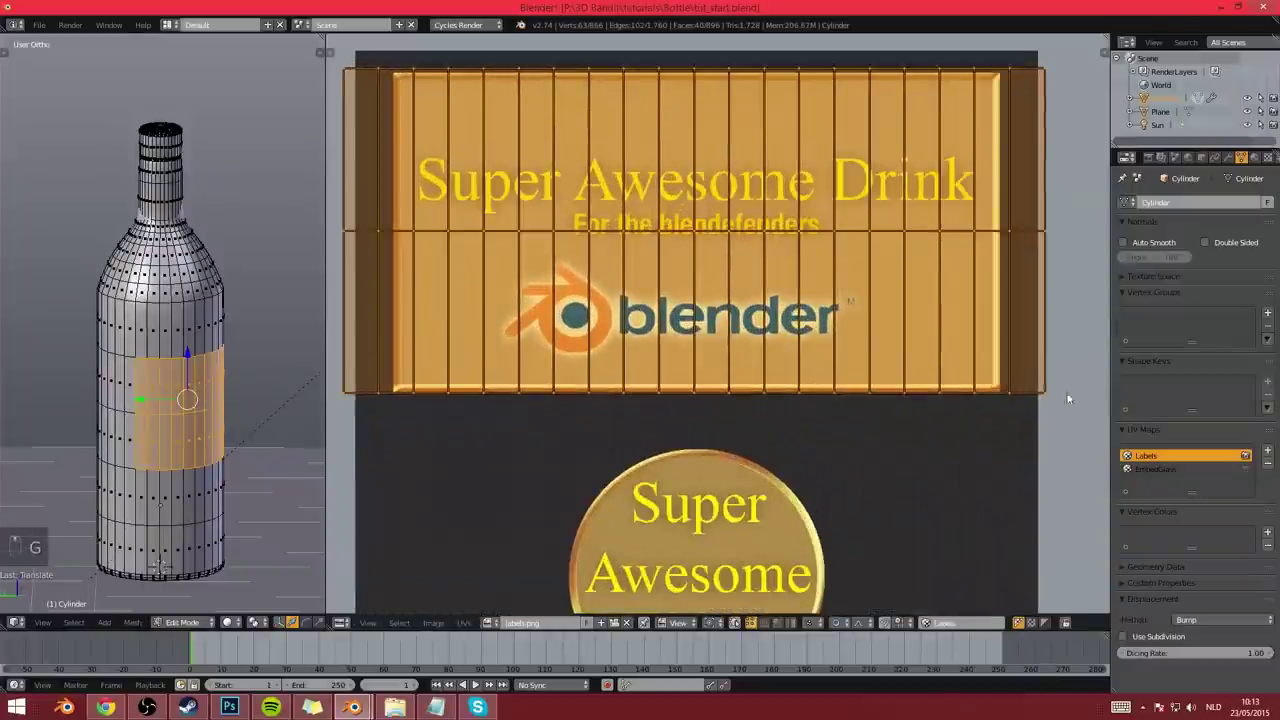
key("s")
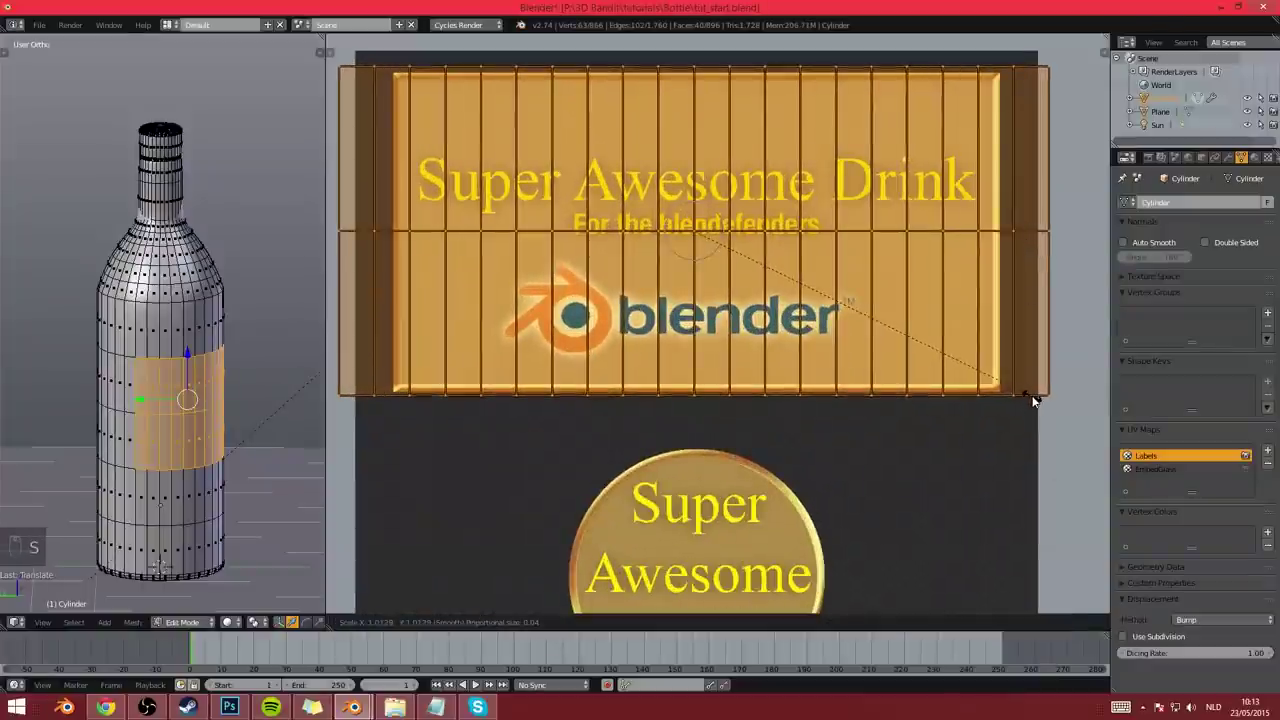
left_click(1037, 397)
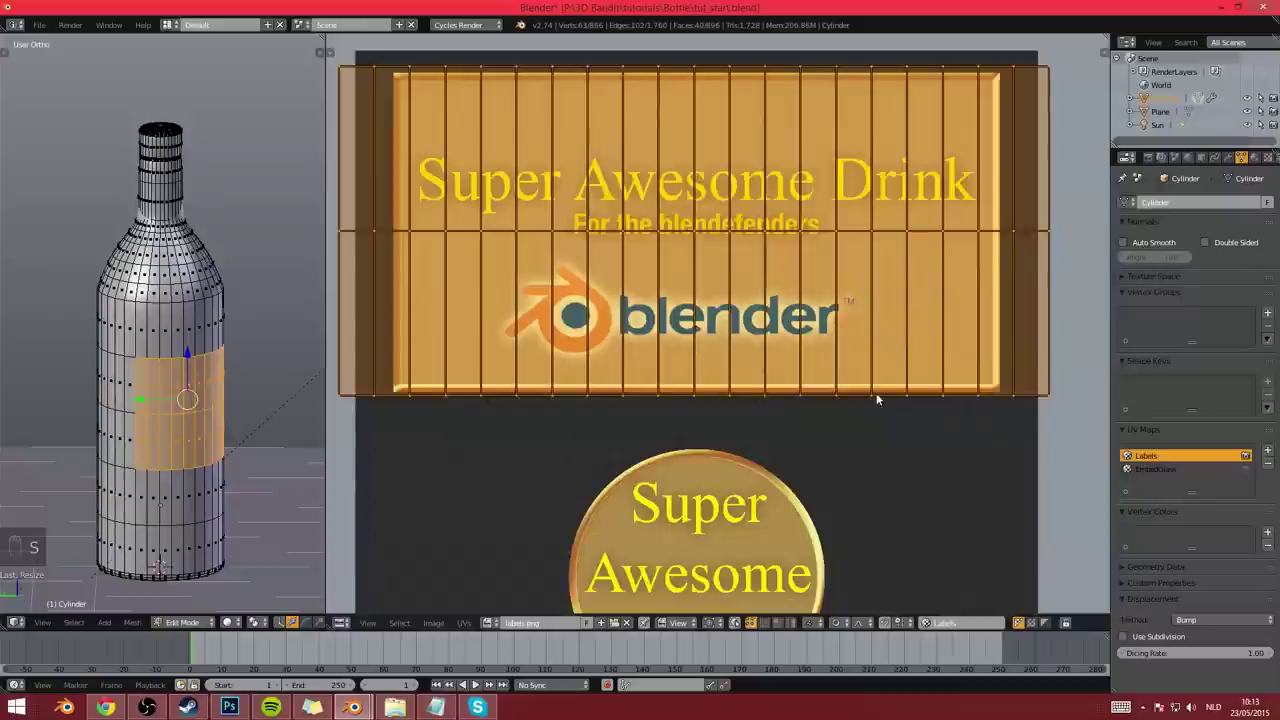
scroll(876, 398, "down", 1)
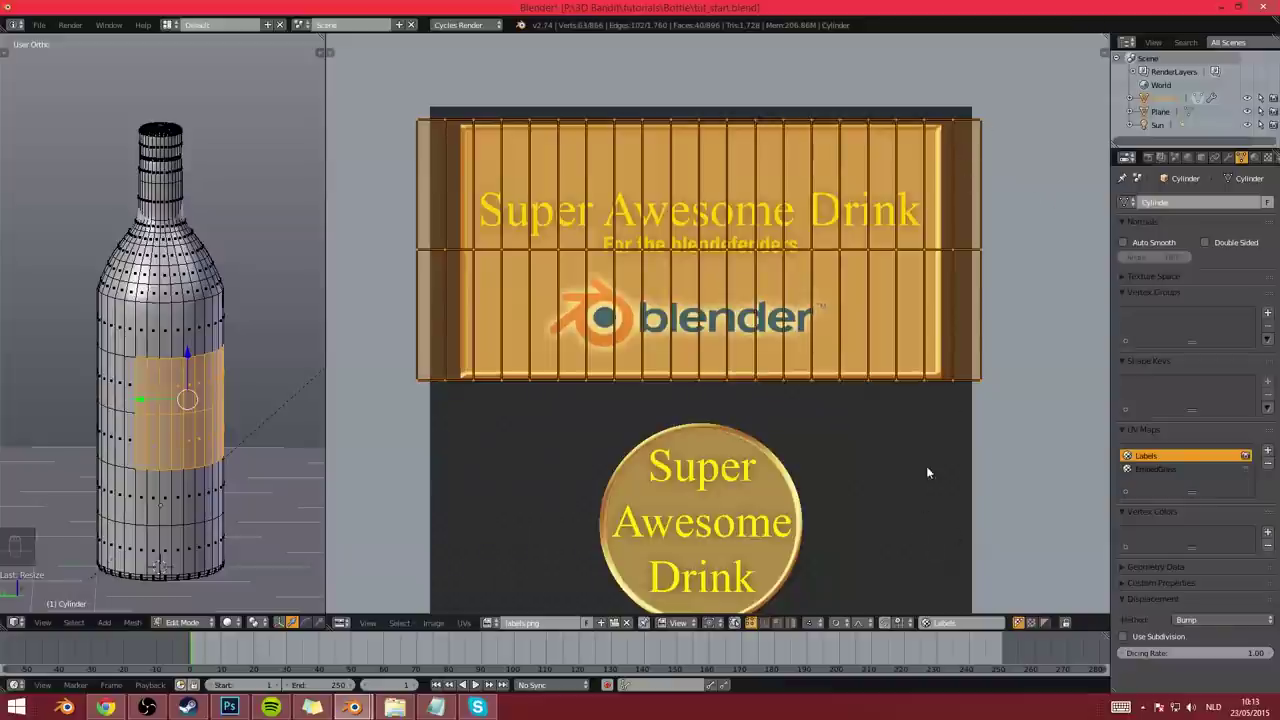
middle_click_drag(915, 472, 904, 454)
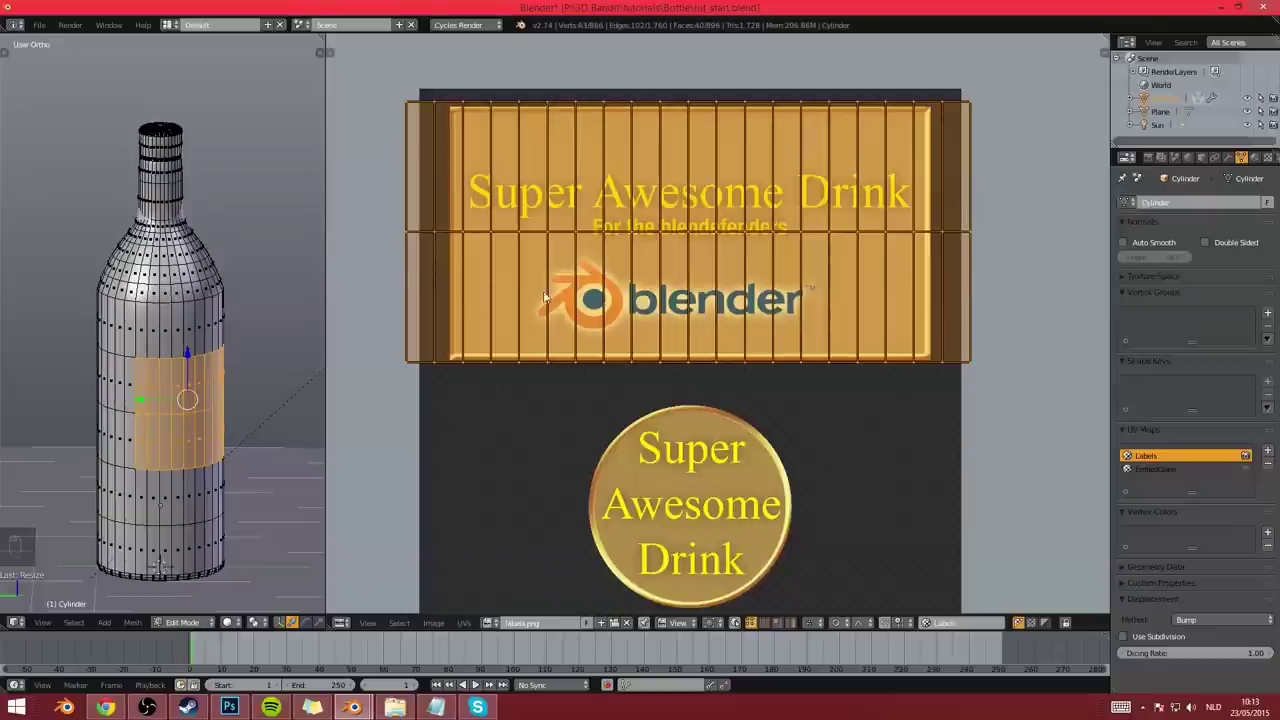
Leave Edit Mode and examine the rectangular label on the bottle in the rendered perspective view
middle_click_drag(176, 380, 124, 390)
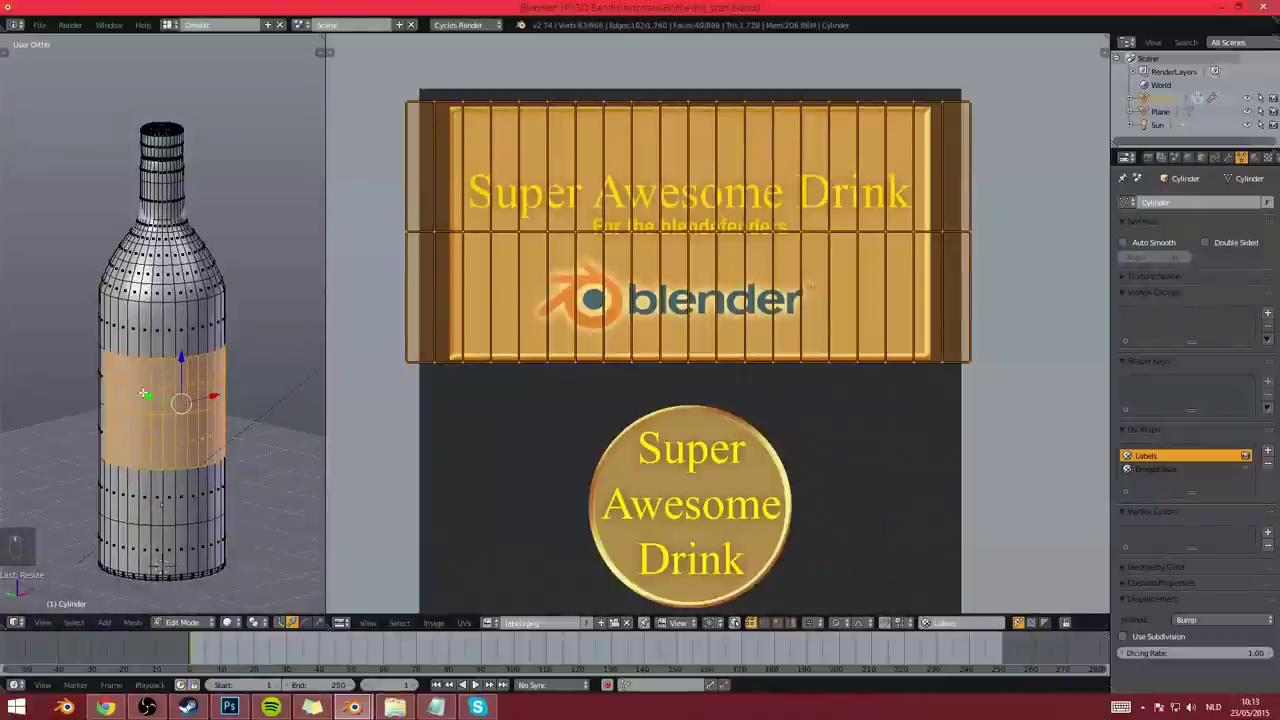
key("Tab")
key("shift+z")
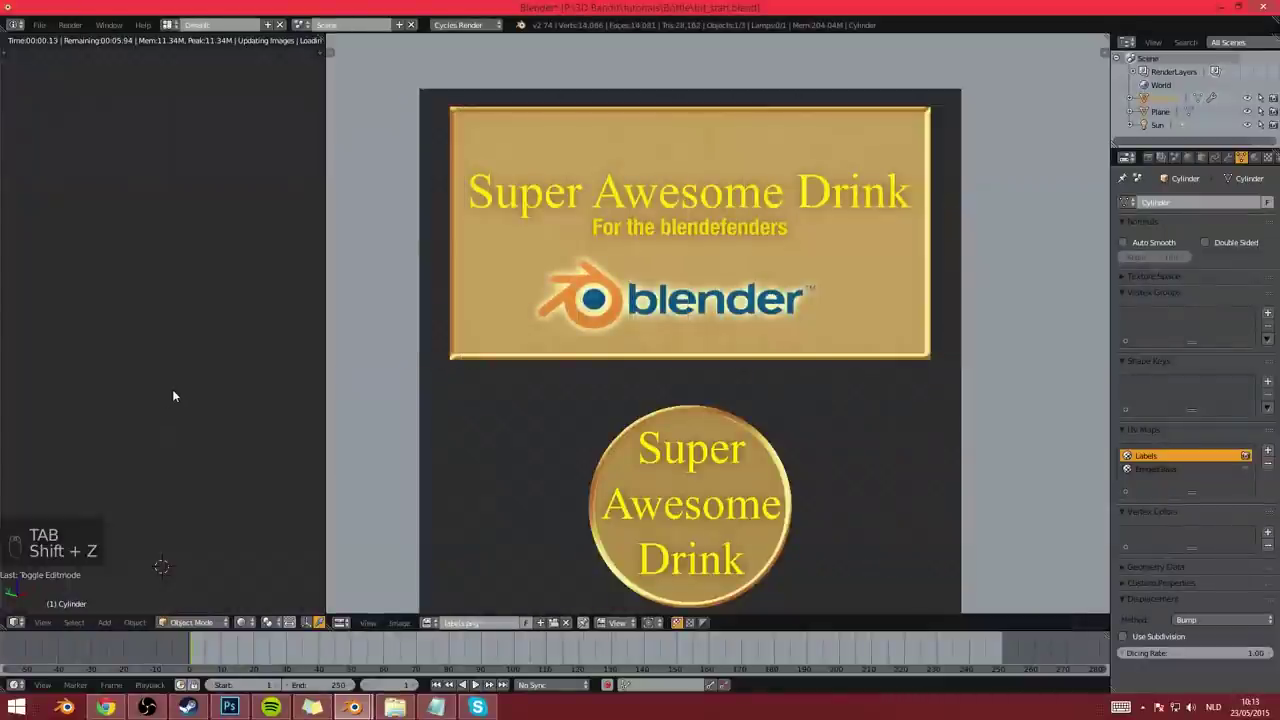
middle_click_drag(208, 412, 128, 528)
key("KP_5")
scroll(130, 528, "down", 1)
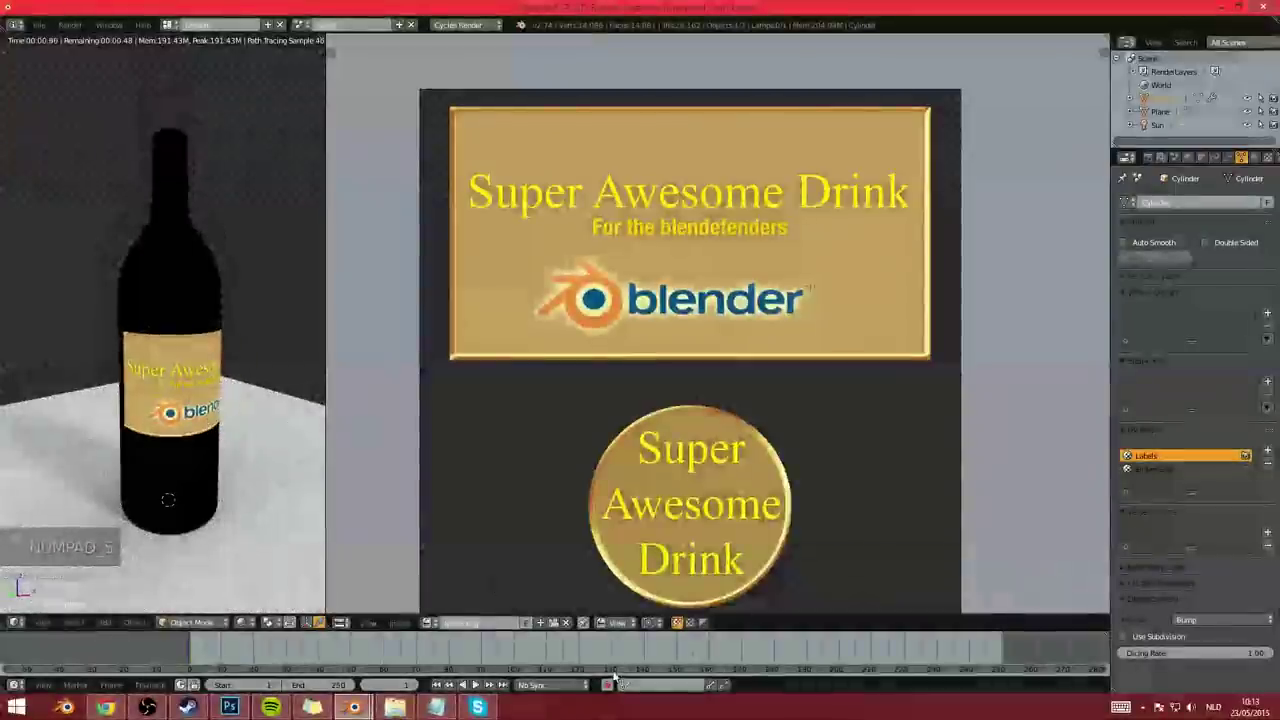
Return the 3D view to solid shading and put the bottle back in Edit Mode
middle_click_drag(713, 464, 688, 411)
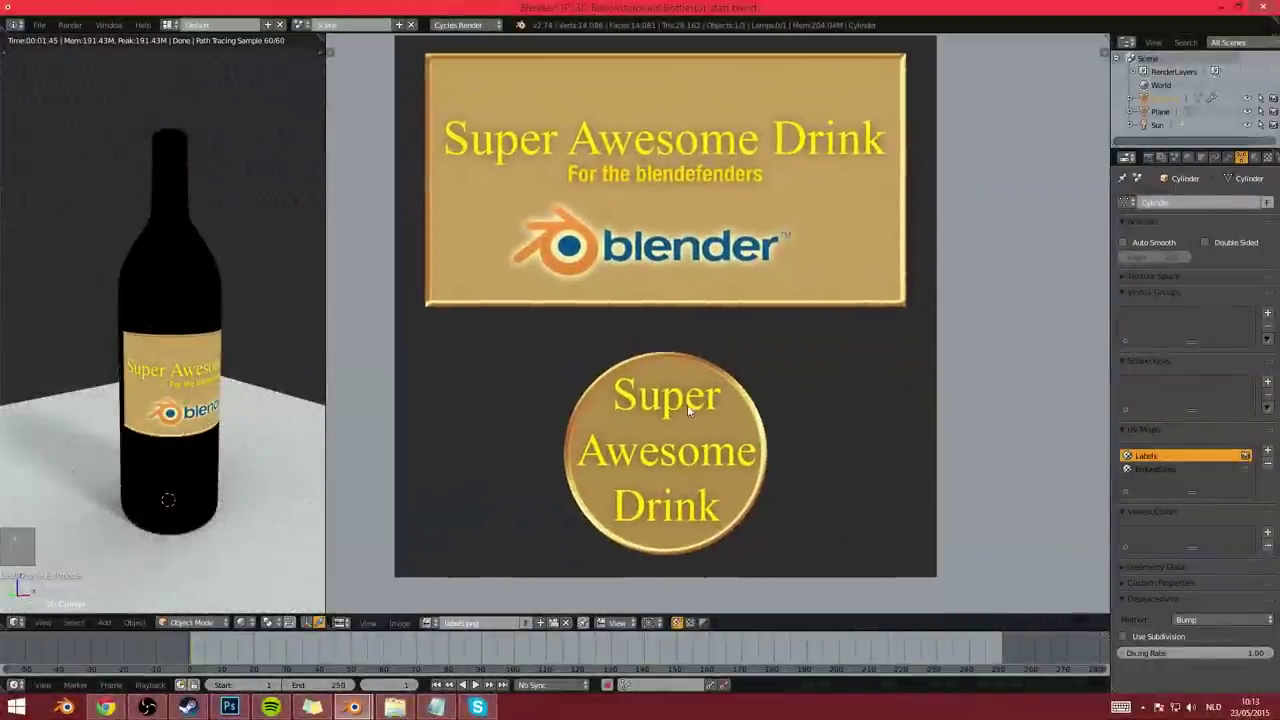
key("Tab")
key("Tab")
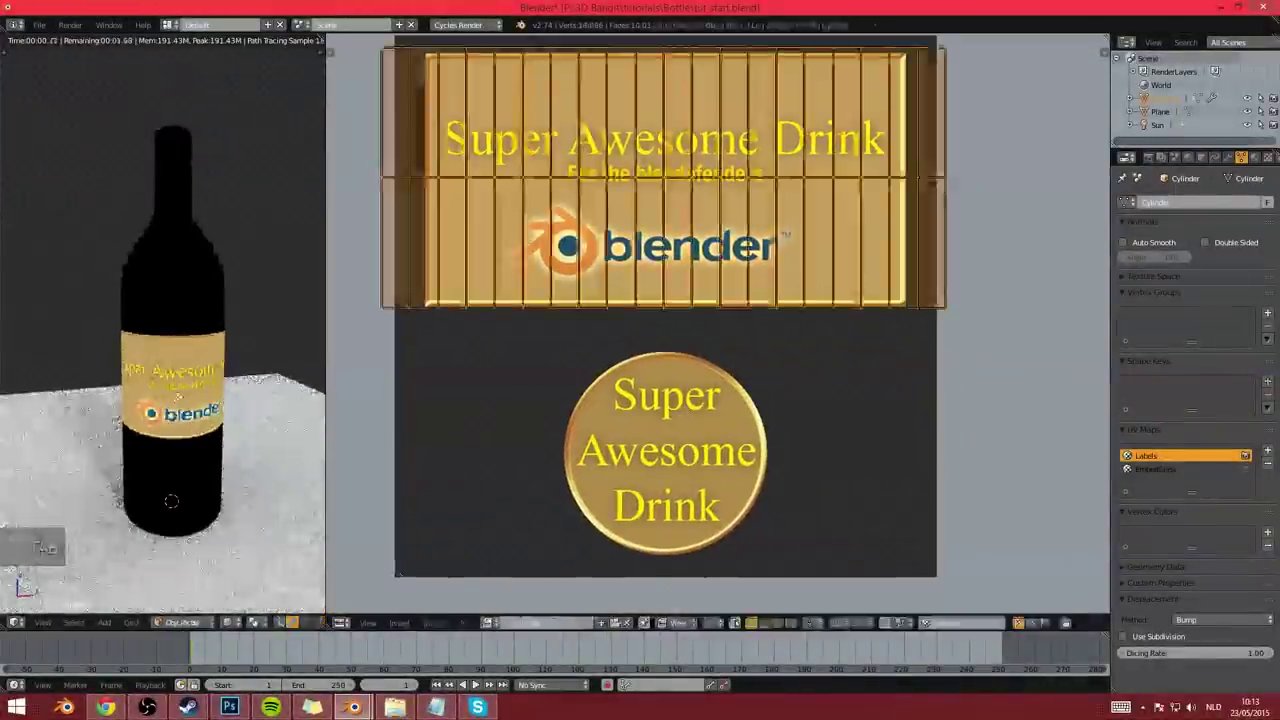
key("shift+z")
key("Tab")
scroll(213, 325, "up", 3)
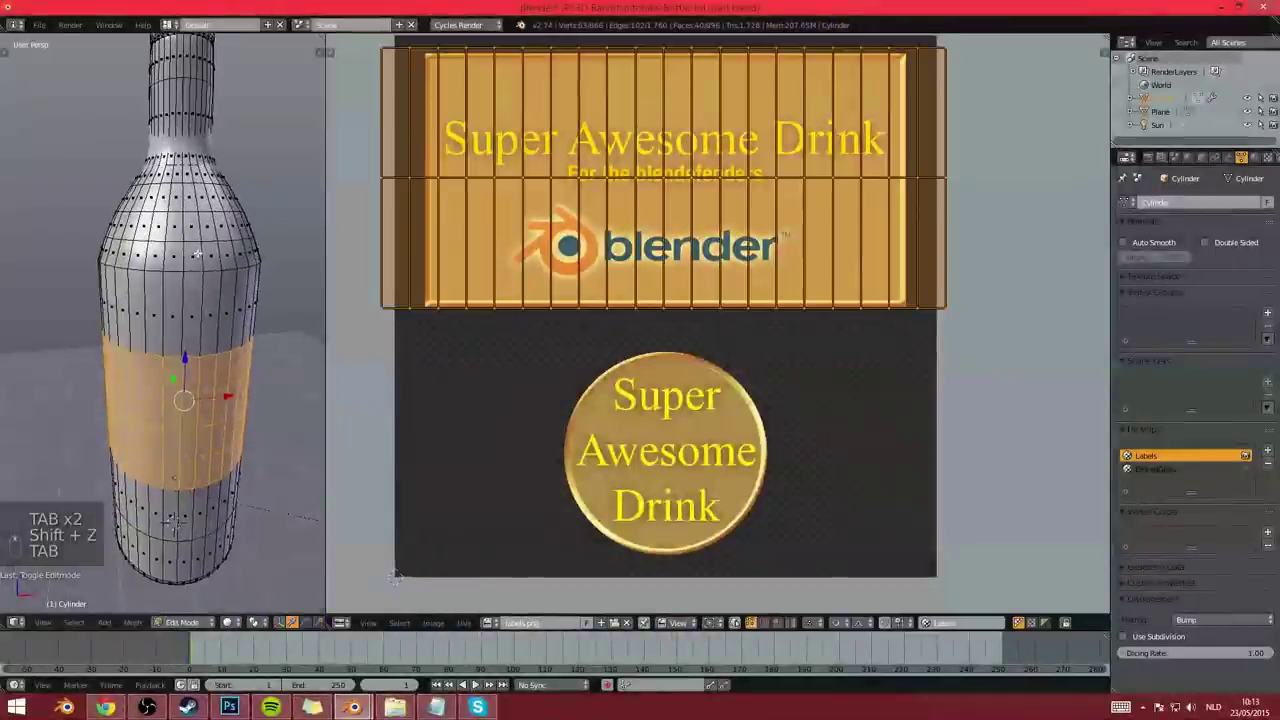
Select a small block of faces on the front of the bottle's shoulder instead of the label band and unwrap it
middle_click_drag(213, 325, 199, 335)
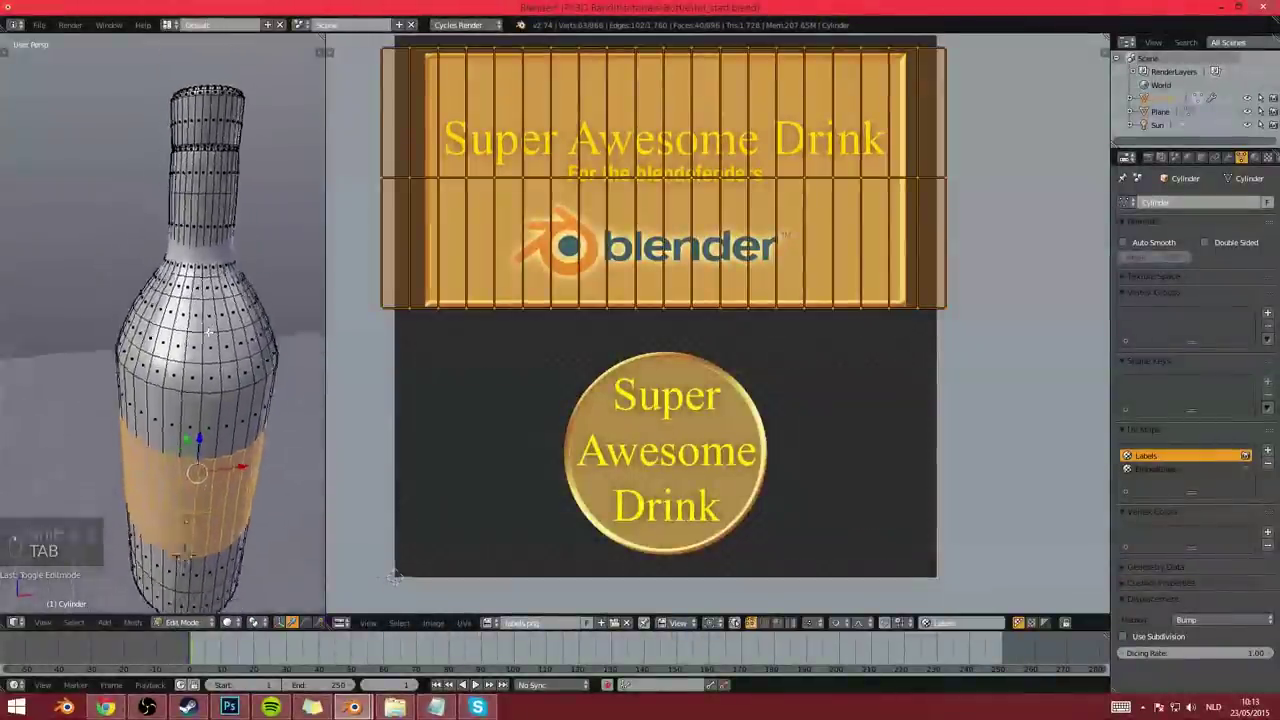
key("c")
left_click(193, 318)
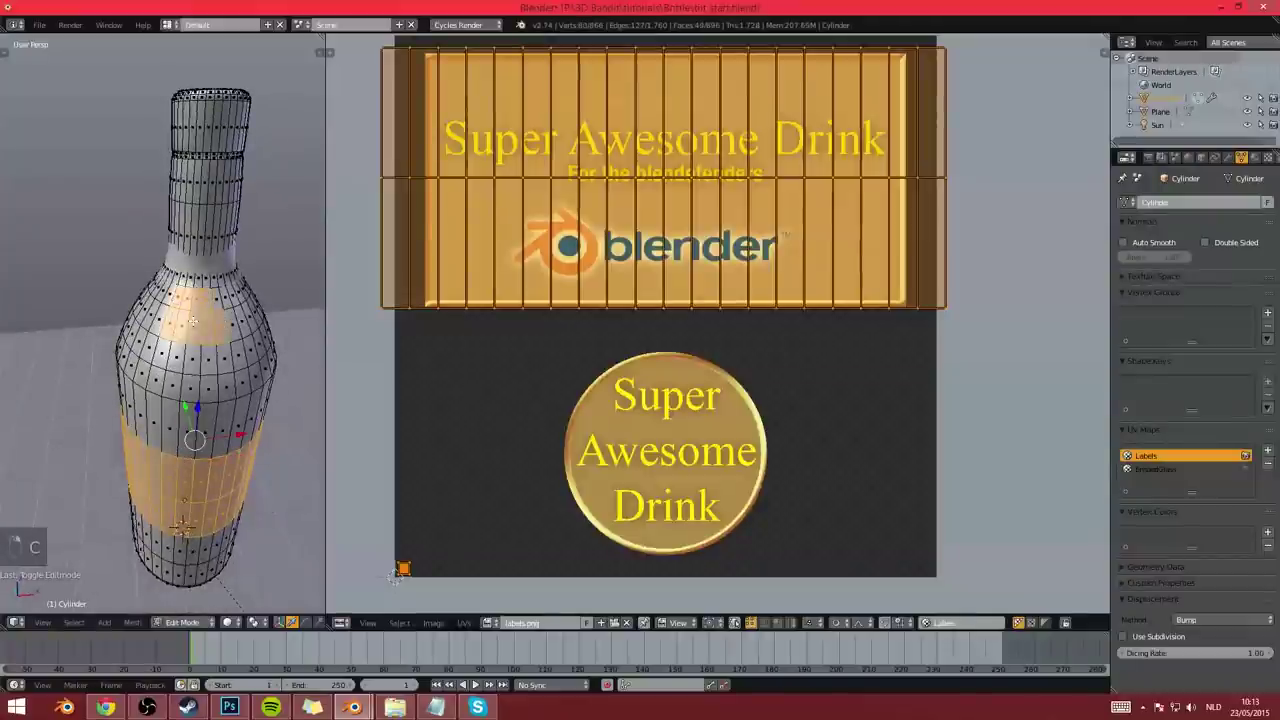
key("a")
key("c")
mouse_move(196, 315)
left_mouse_down()
mouse_move(202, 345)
mouse_move(181, 348)
left_mouse_up()
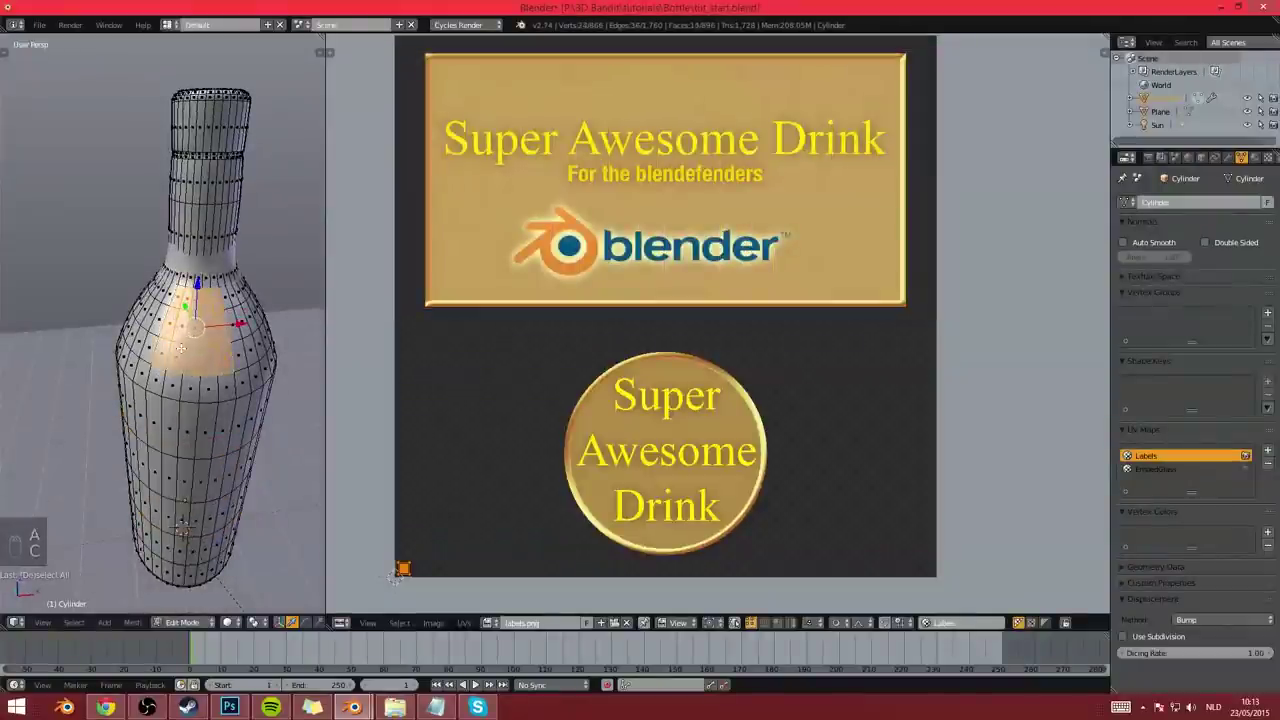
key("u")
left_click(240, 381)
scroll(717, 324, "down", 3)
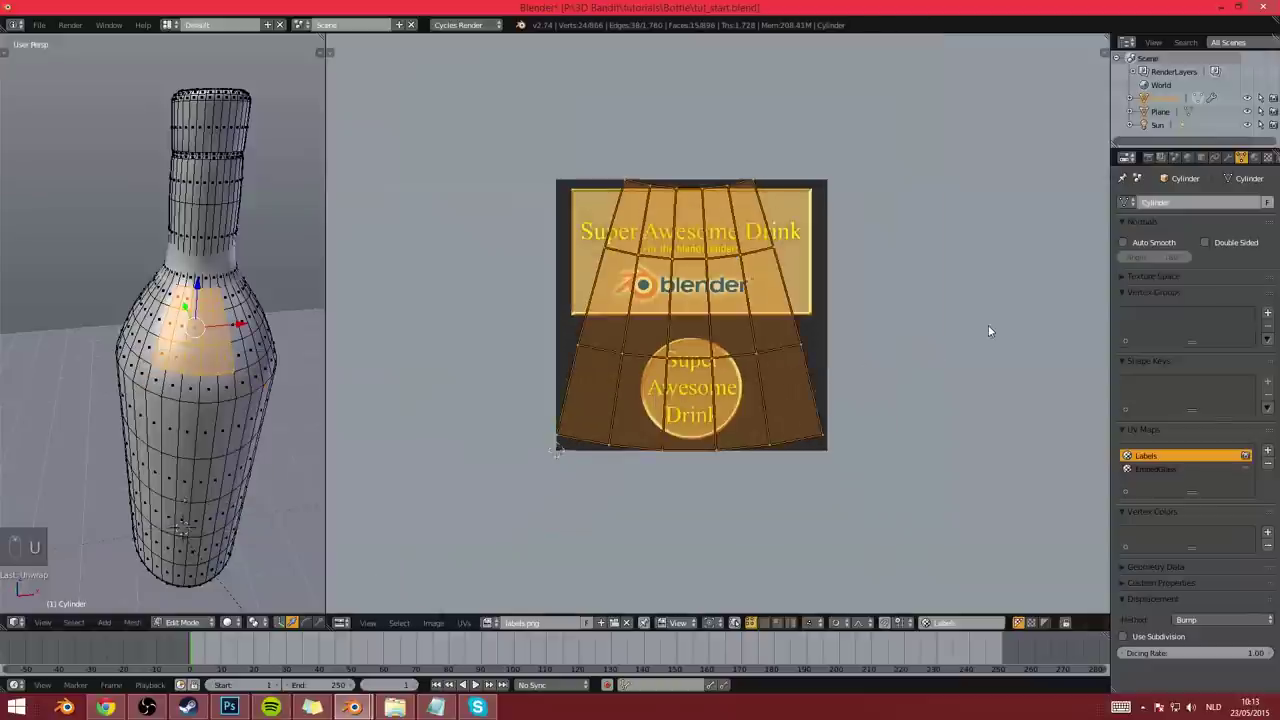
Scale down the shoulder faces' UV island and move it over the round label in the image
key("s")
key("s")
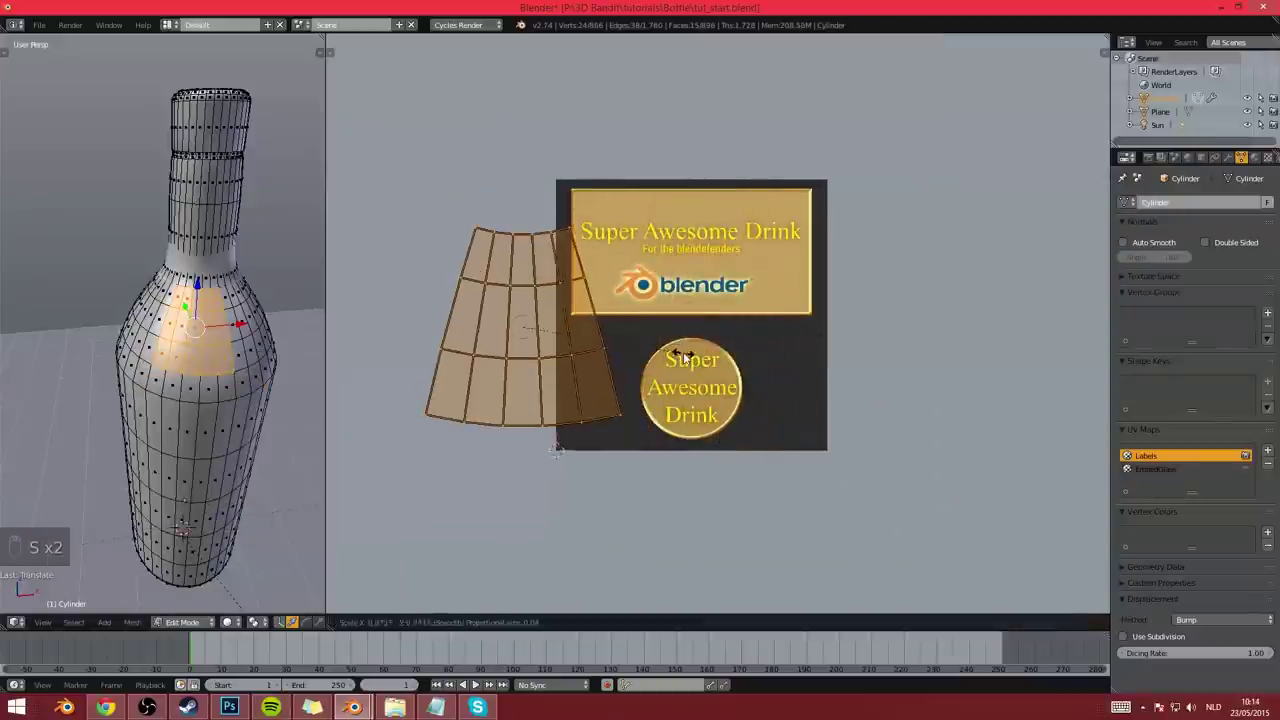
left_click(690, 359)
key("g")
left_click(841, 394)
key("s")
left_click(782, 399)
key("g")
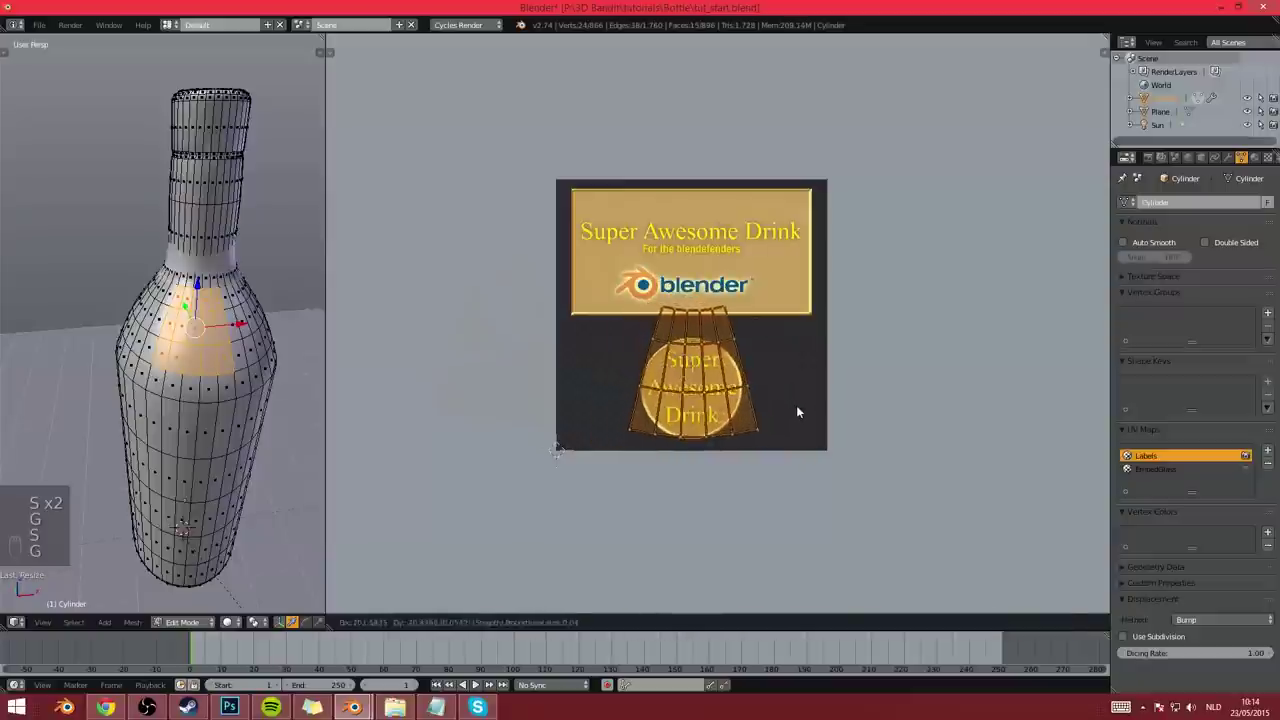
left_click(794, 409)
scroll(794, 409, "up", 3)
key("s")
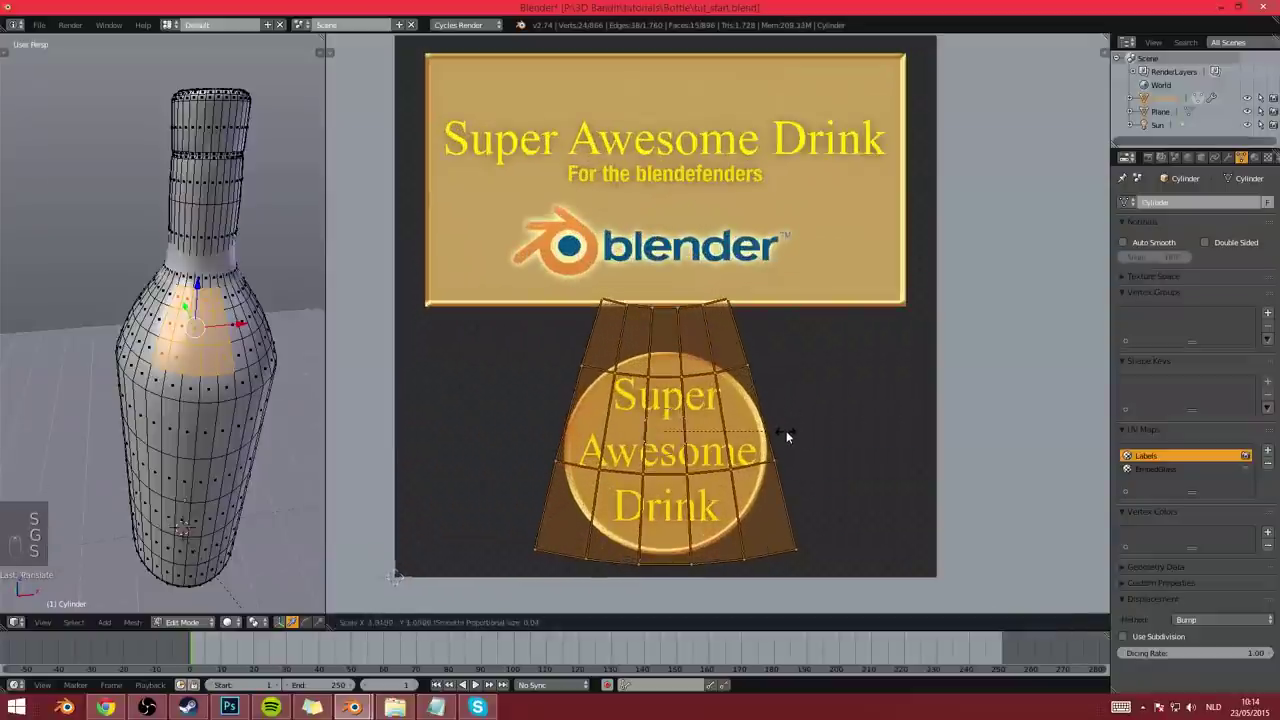
left_click(787, 431)
key("g")
left_click(787, 435)
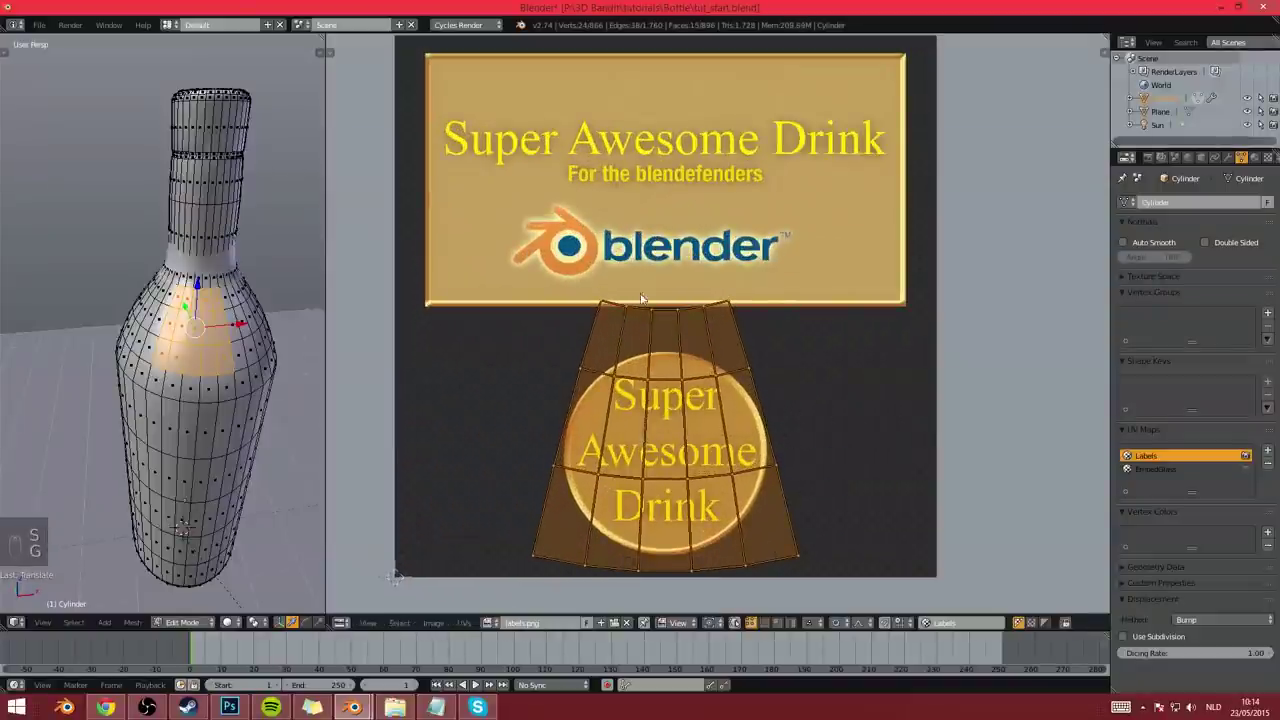
Try moving one upper corner vertex of the UV island down off the rectangular label, and undo the move
scroll(642, 298, "up", 7)
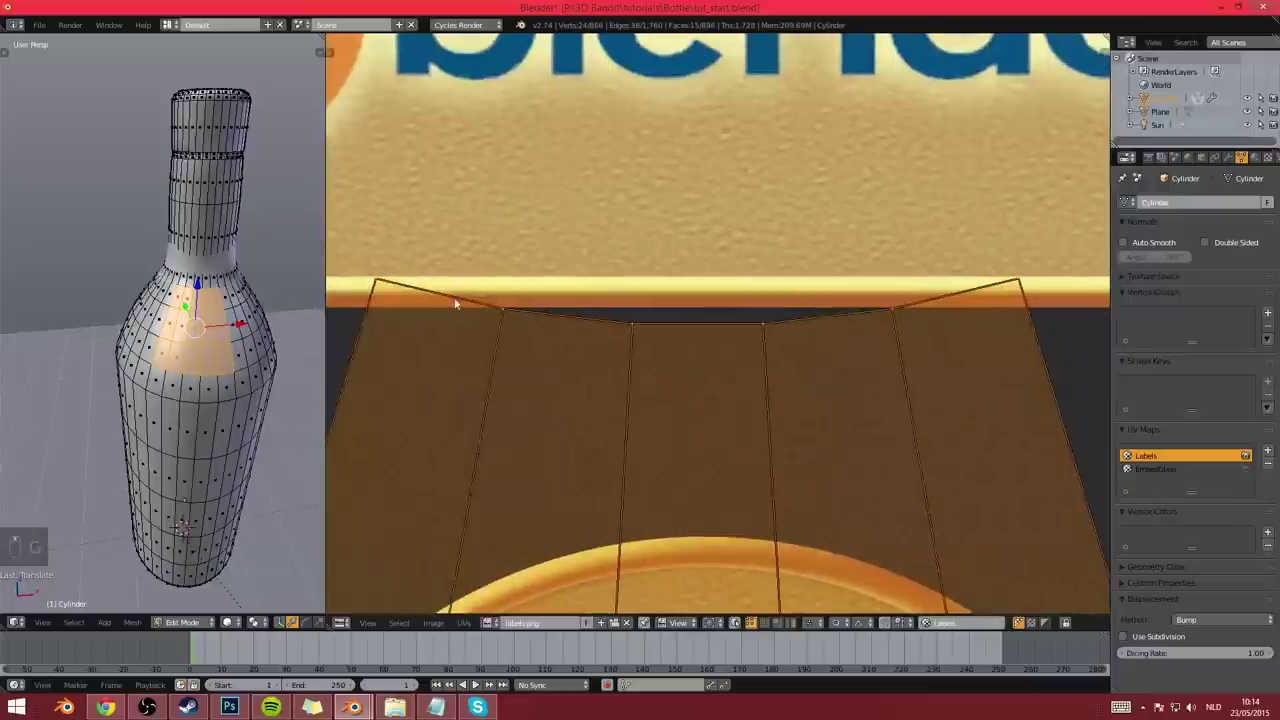
scroll(490, 308, "down", 5)
key("g")
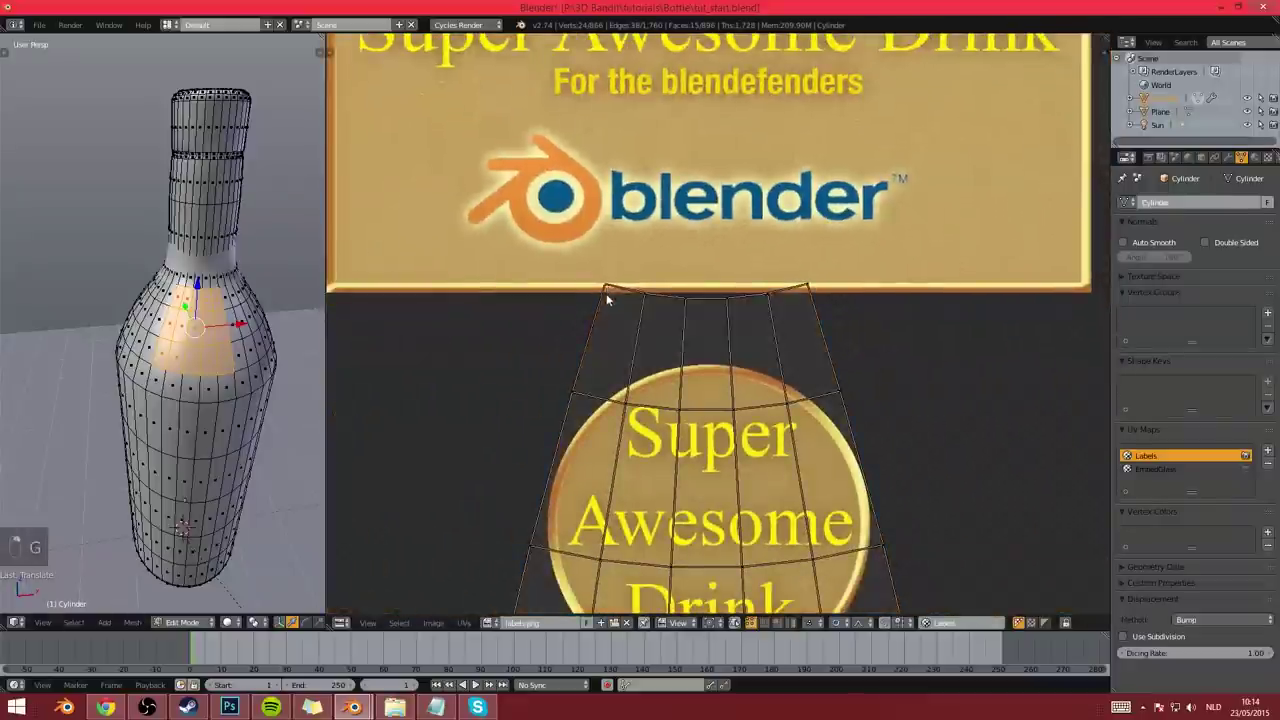
left_click(600, 314)
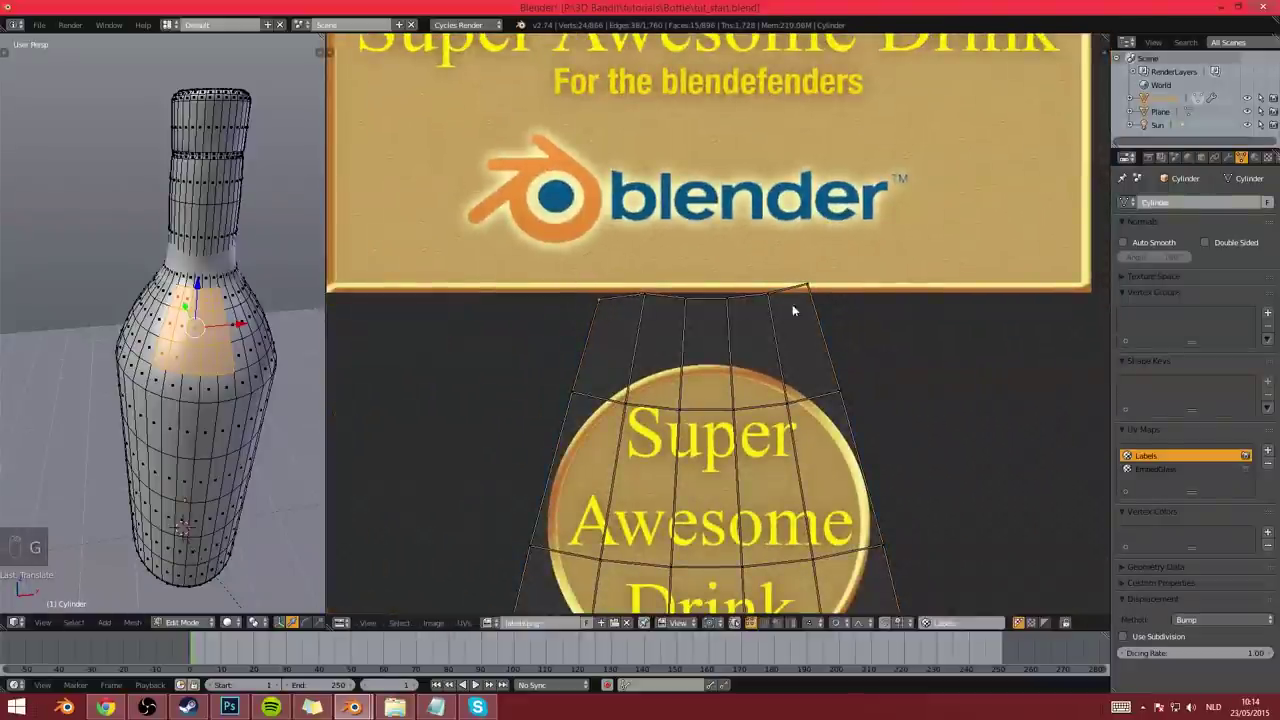
key("ctrl+z")
scroll(718, 368, "down", 2)
scroll(216, 368, "up", 3)
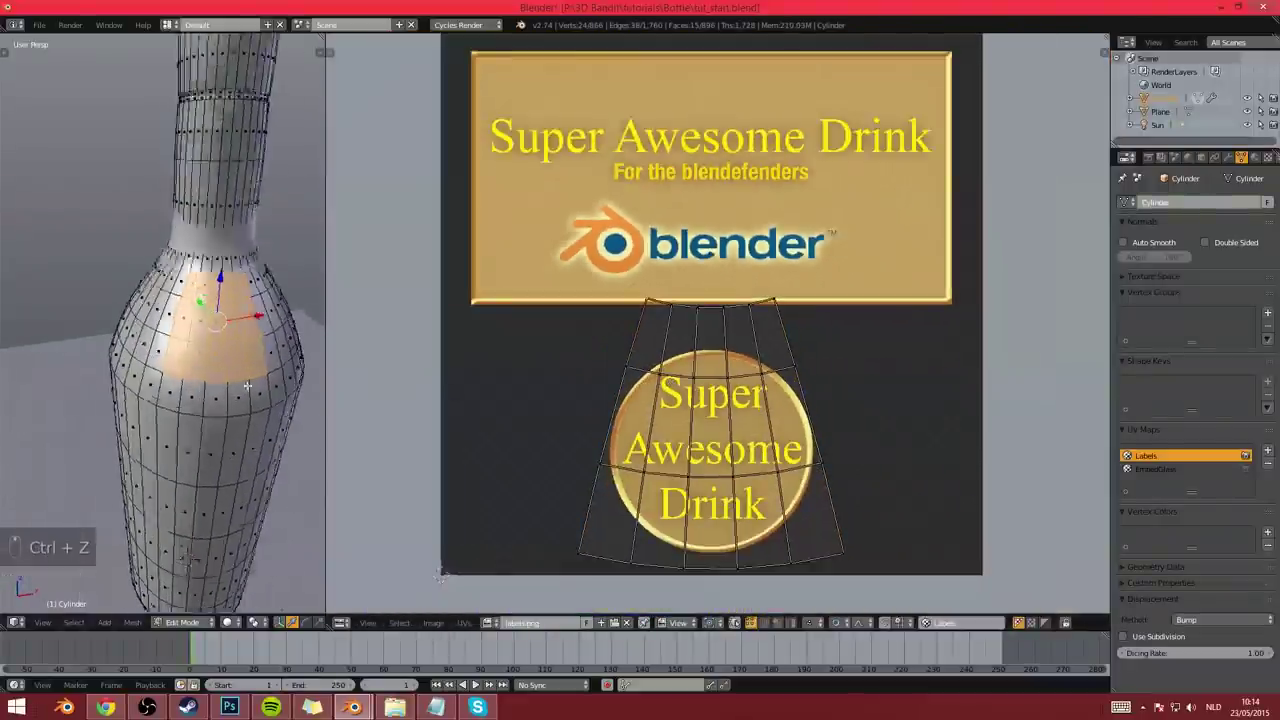
Reselect a wider patch on the bottle's front shoulder, six faces wide and three high, and unwrap it
key("a")
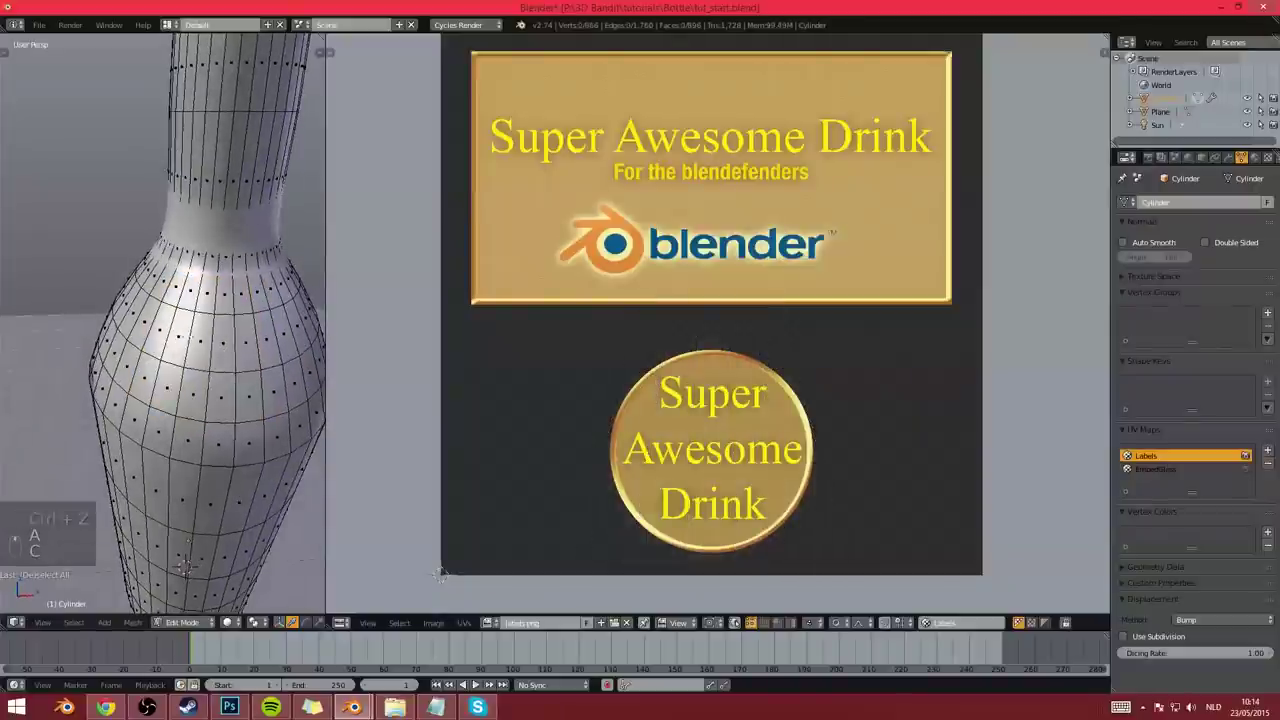
key("c")
mouse_move(200, 290)
left_mouse_down()
mouse_move(235, 325)
mouse_move(249, 376)
mouse_move(236, 315)
mouse_move(184, 312)
mouse_move(181, 371)
left_mouse_up()
key("a")
key("c")
right_click(286, 336, "shift")
right_click(273, 296, "shift")
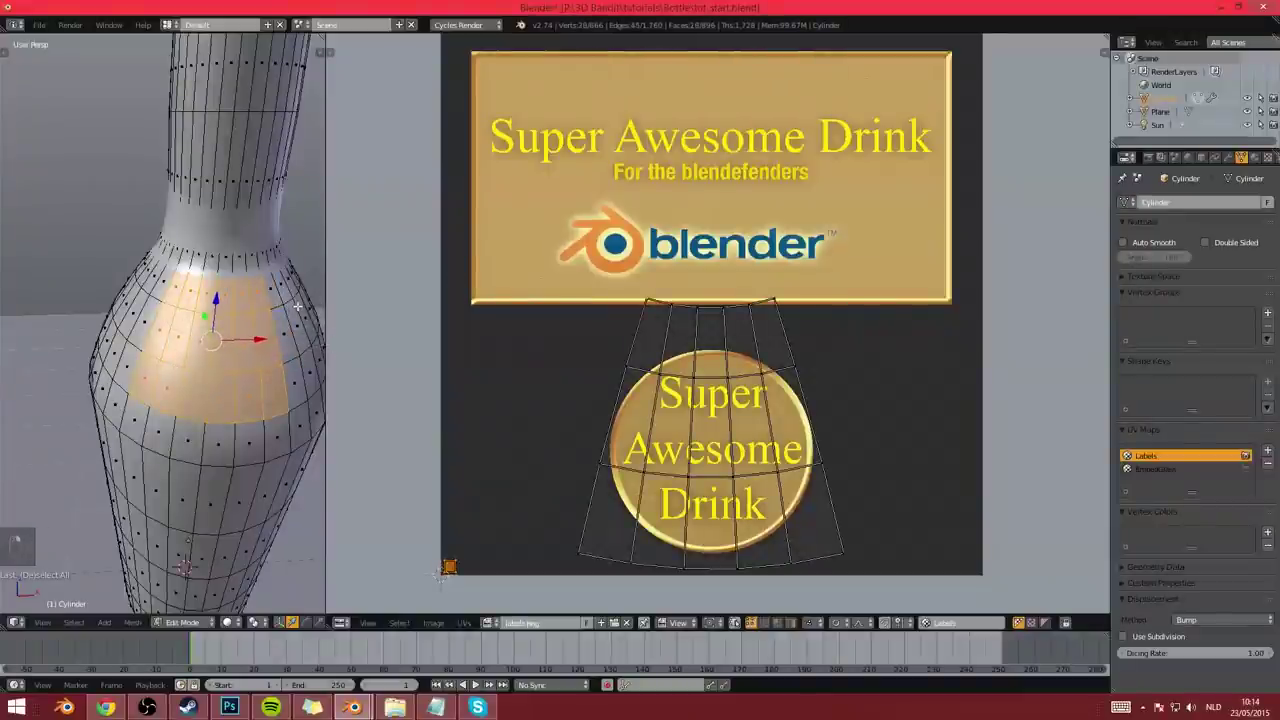
key("u")
left_click(290, 301)
Scale down the entire new UV island and position it around the round label, clear of the rectangular label
key("a")
key("a")
key("a")
key("s")
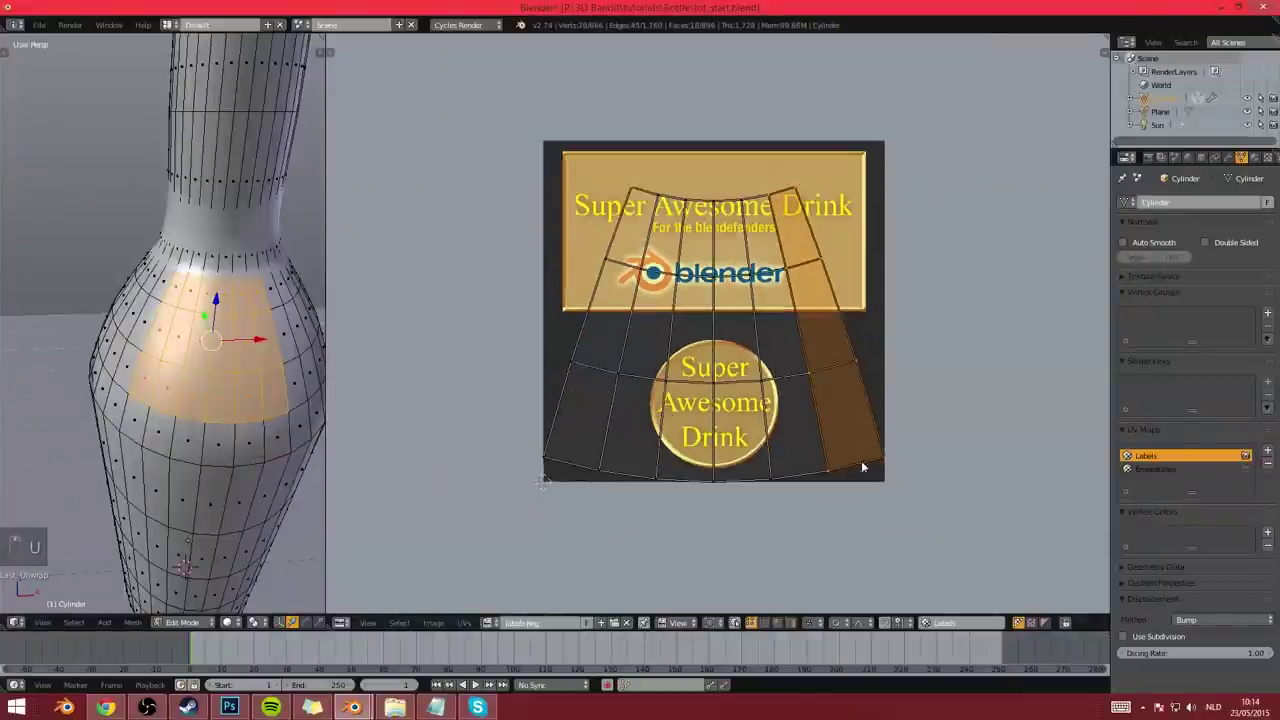
left_click(825, 442)
key("g")
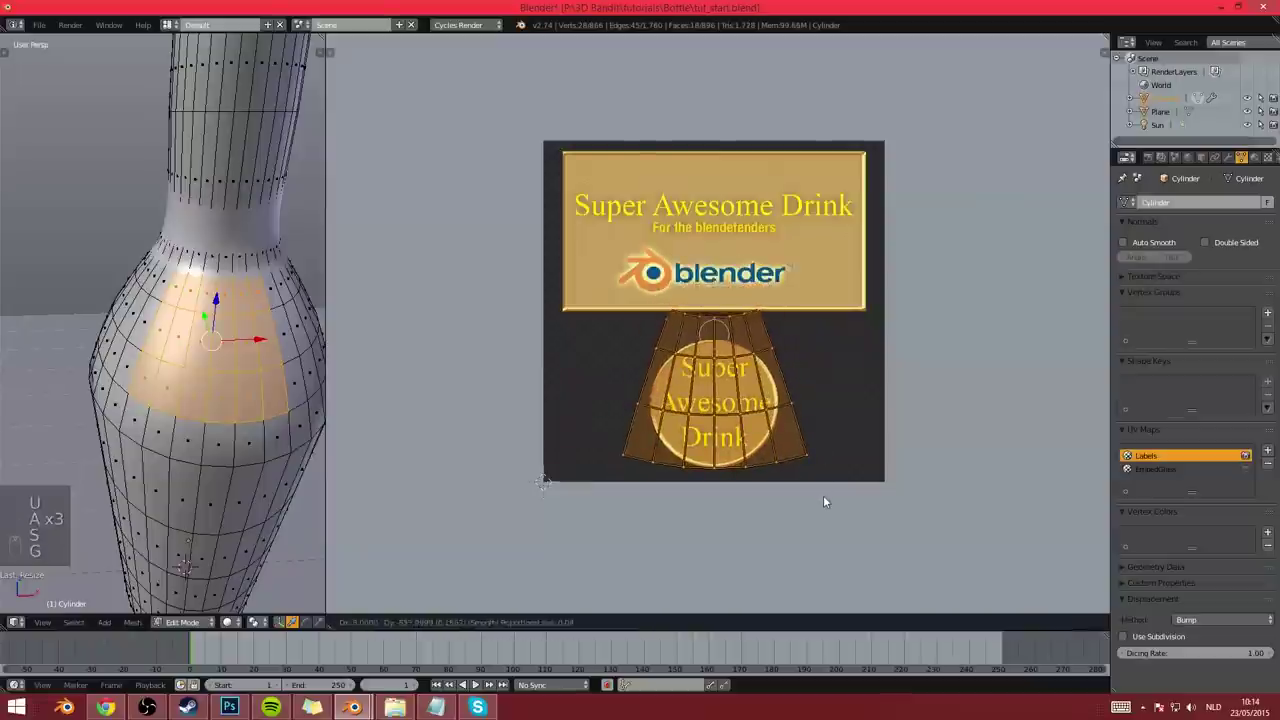
left_click(823, 495)
scroll(837, 492, "up", 1)
key("g")
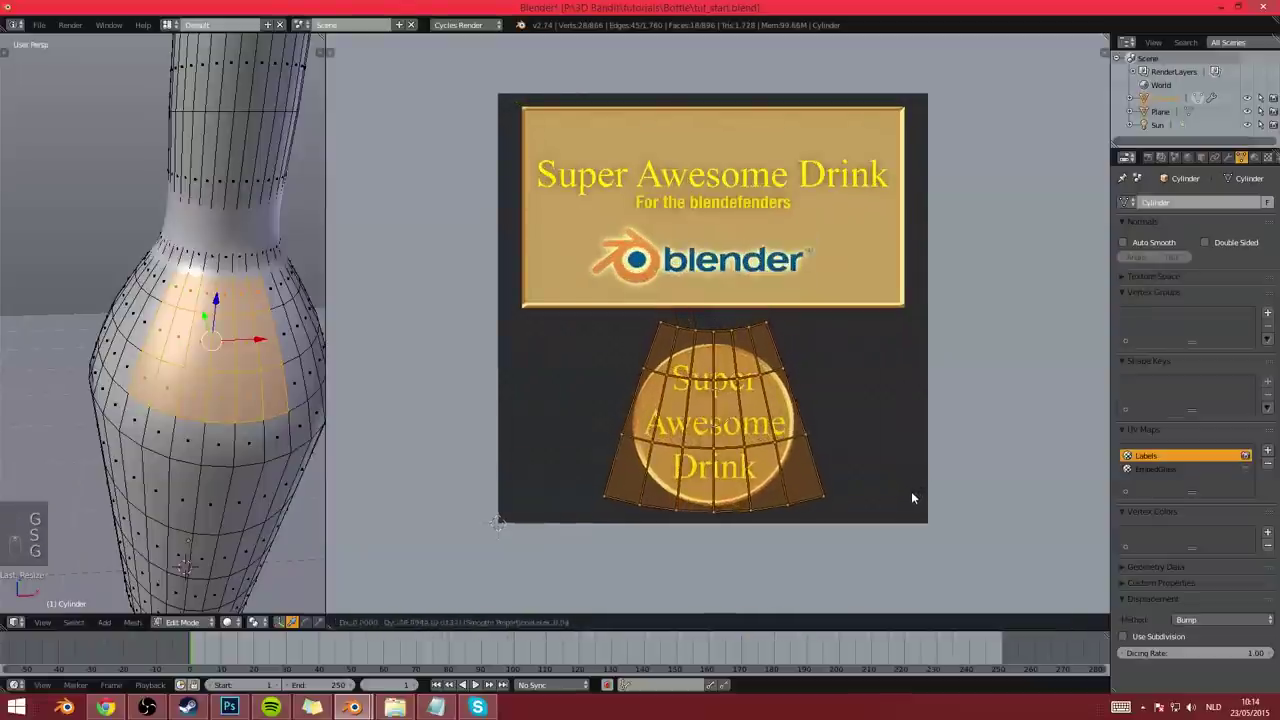
left_click(912, 494)
key("s")
left_click(912, 494)
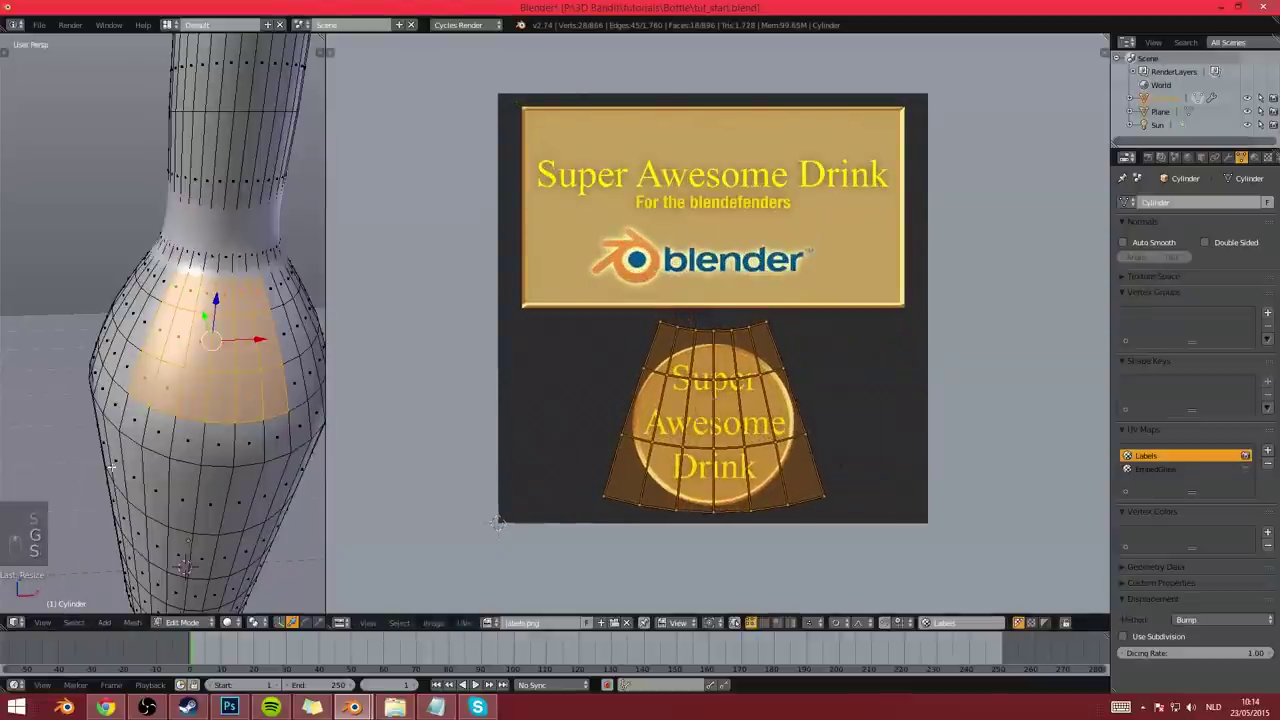
Leave Edit Mode and set the 3D view to rendered shading
middle_click_drag(152, 457, 163, 452)
key("Tab")
key("shift+z")
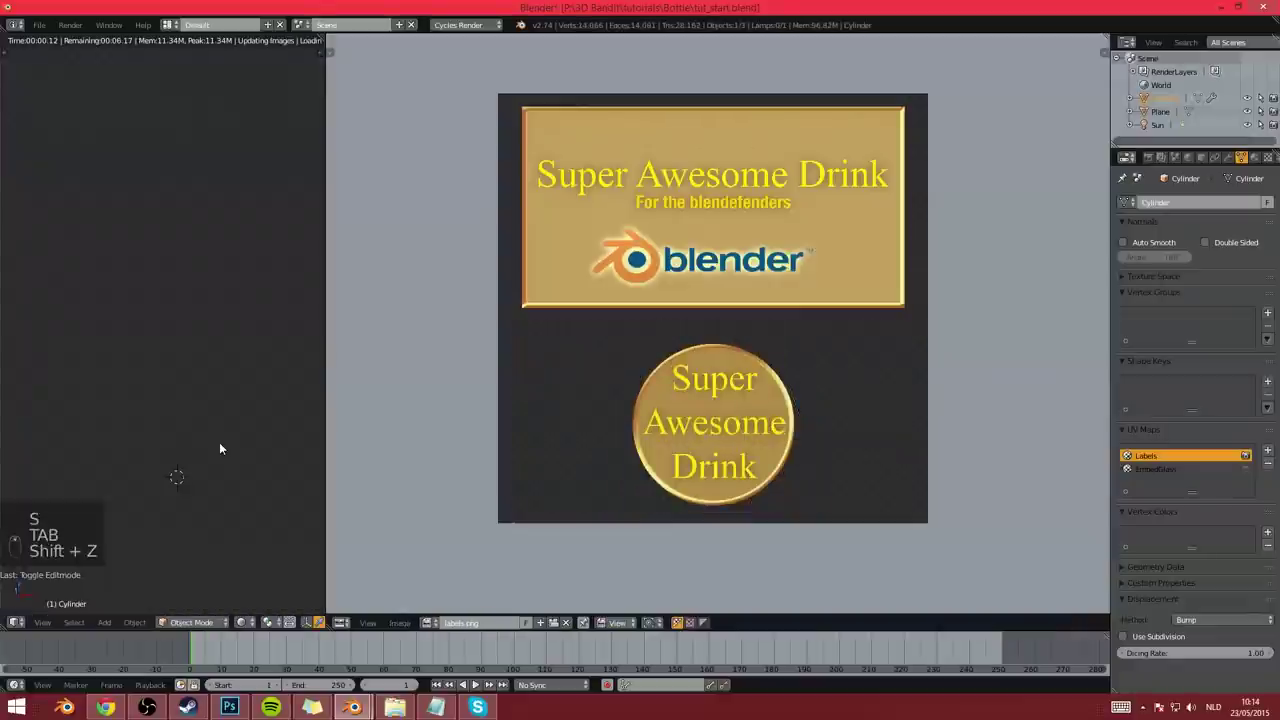
Examine the round and rectangular labels on the rendered bottle, up close and as a whole
scroll(198, 430, "up", 6)
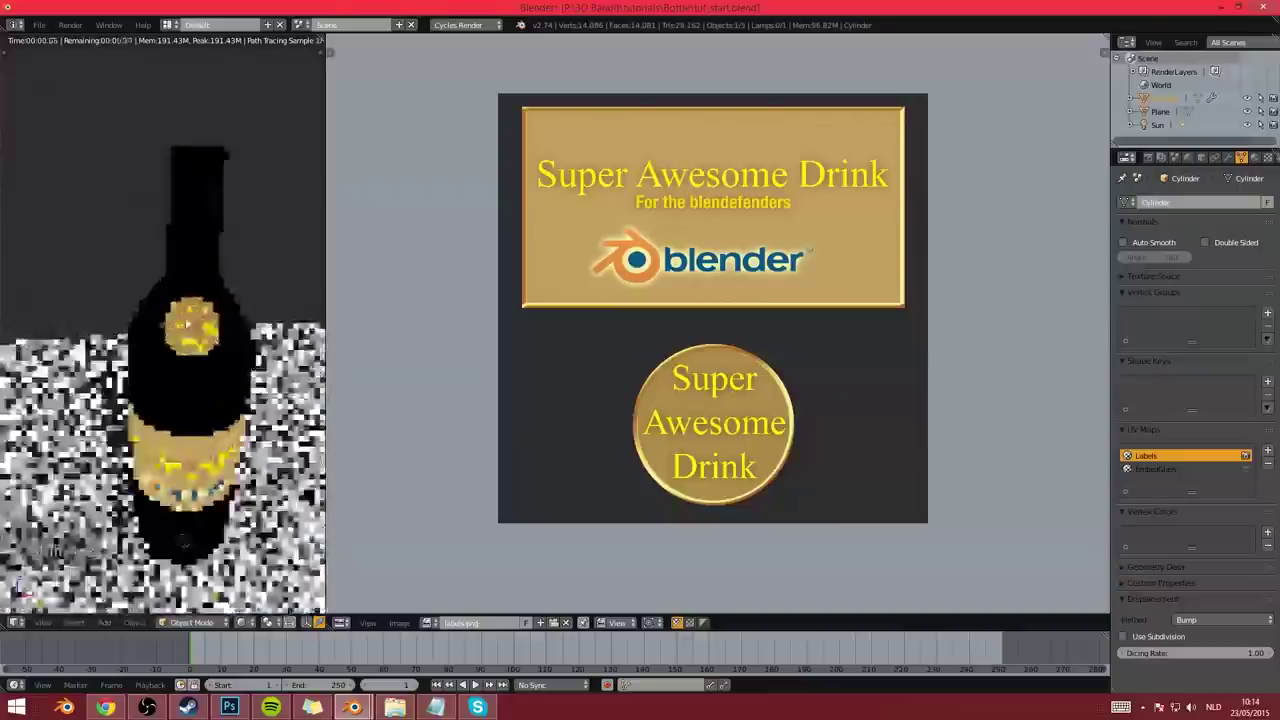
mouse_move(198, 352)
middle_mouse_down()
mouse_move(109, 342)
mouse_move(197, 373)
middle_mouse_up()
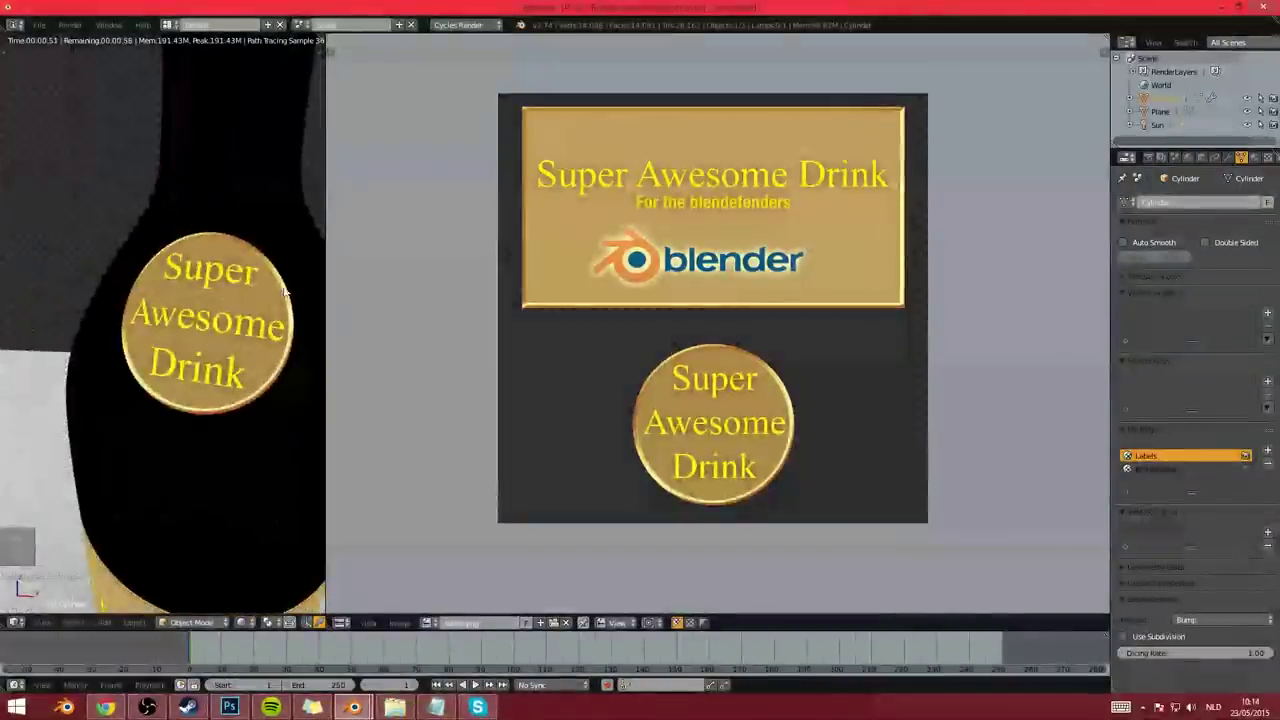
scroll(190, 372, "up", 6)
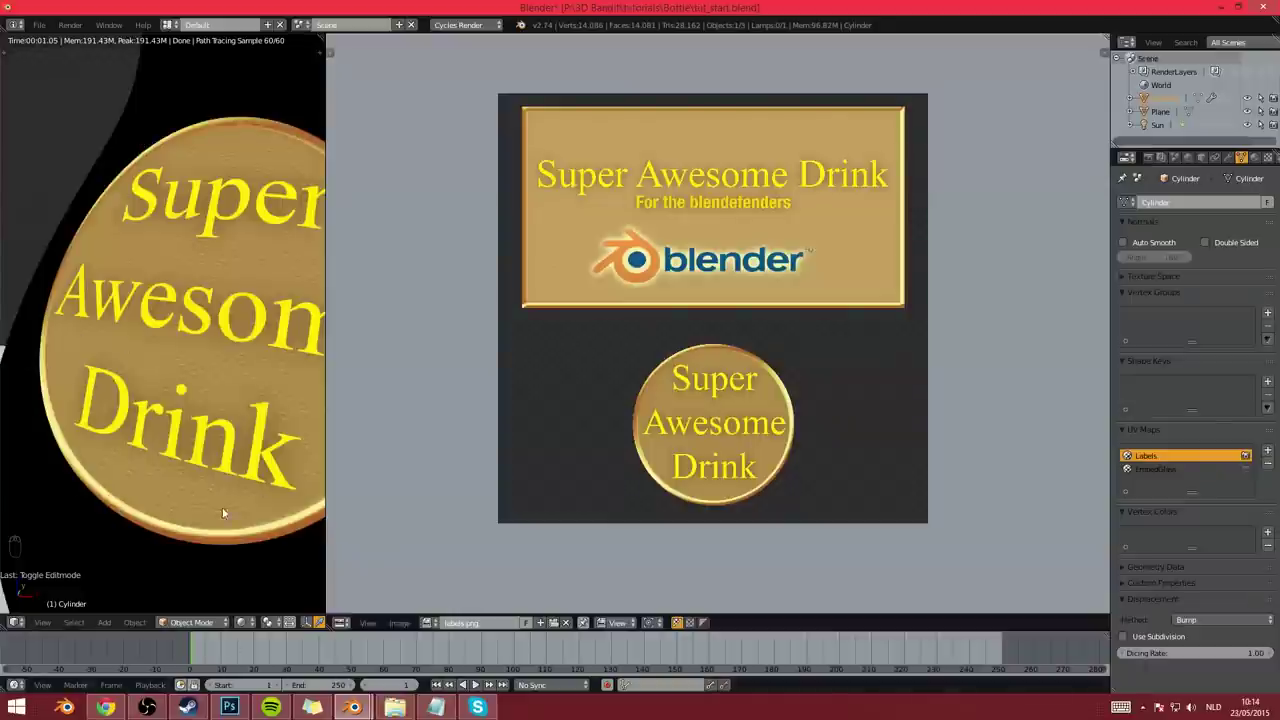
scroll(97, 346, "up", 3)
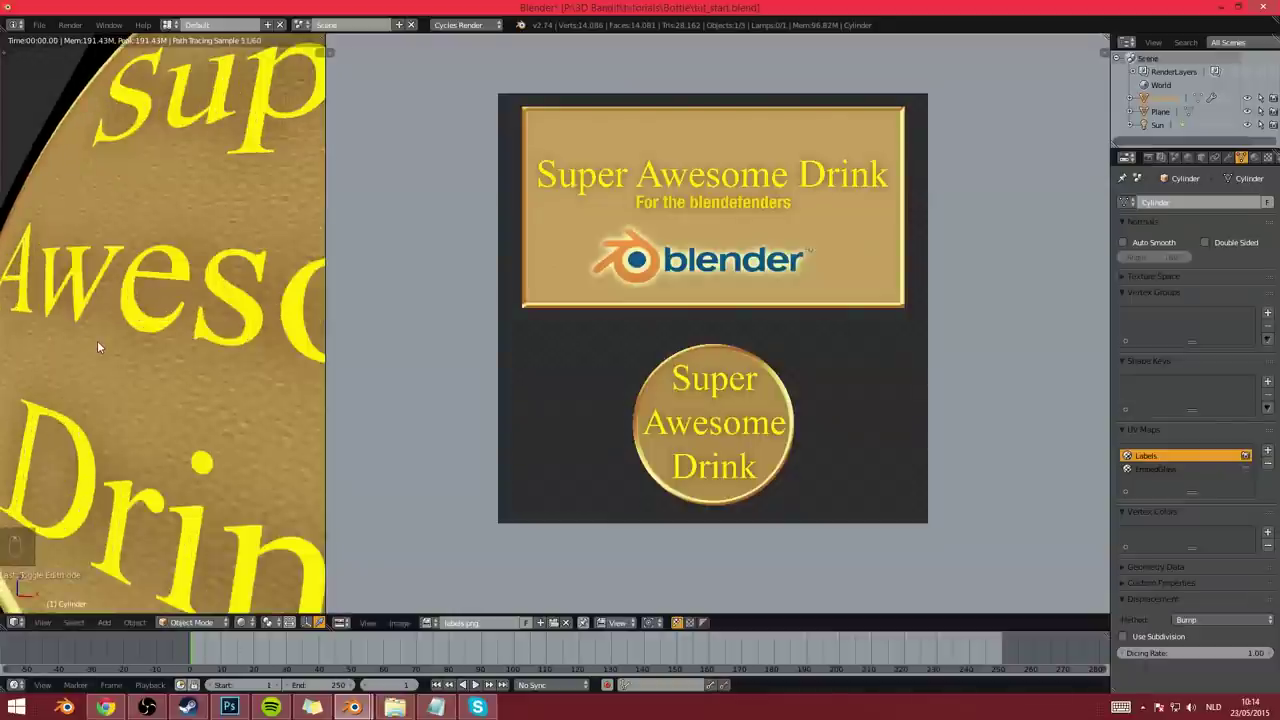
scroll(97, 346, "down", 6)
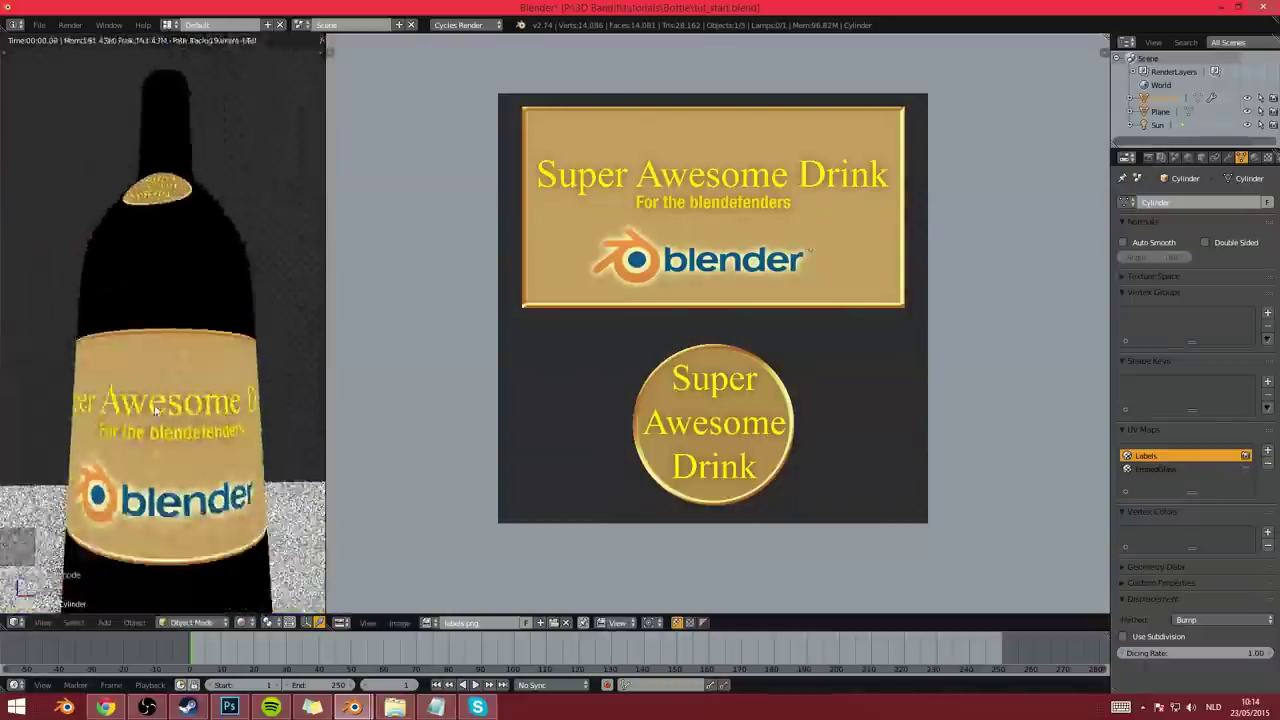
scroll(155, 410, "down", 2)
middle_click_drag(155, 410, 153, 314)
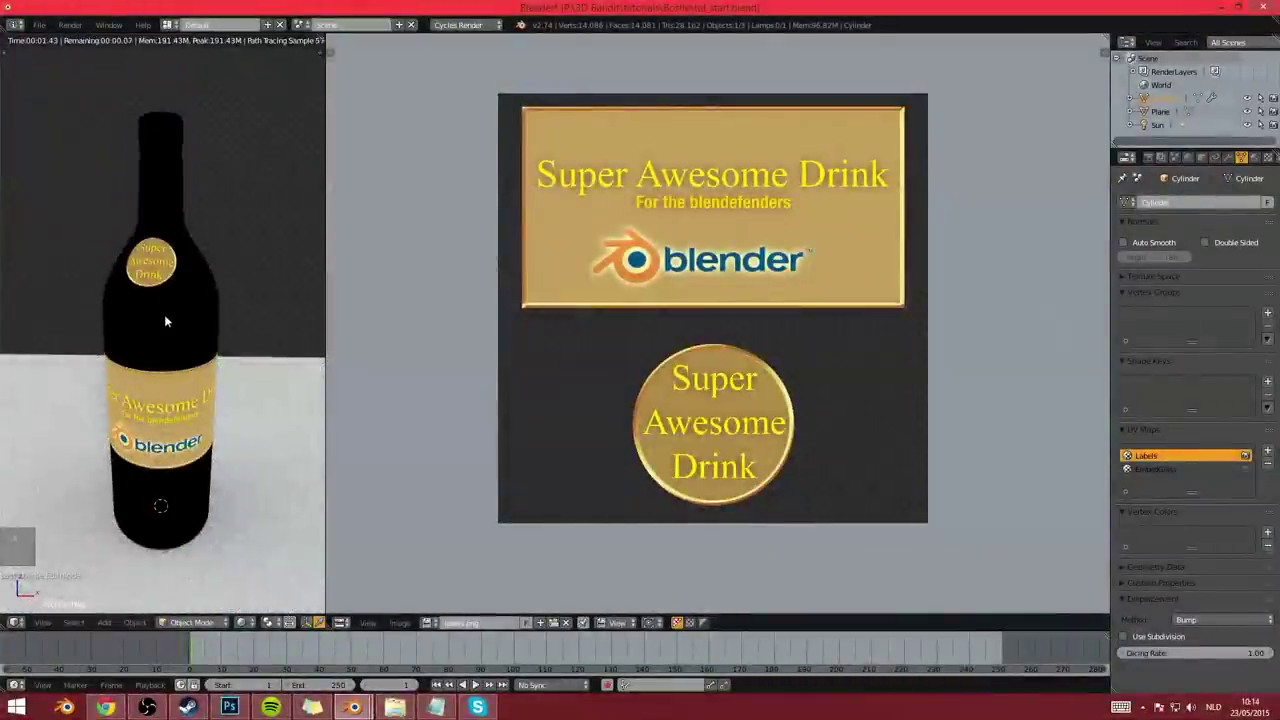
Change the UV/Image Editor area to the Node Editor for the bottle's material
left_click(340, 623)
left_click(370, 462)
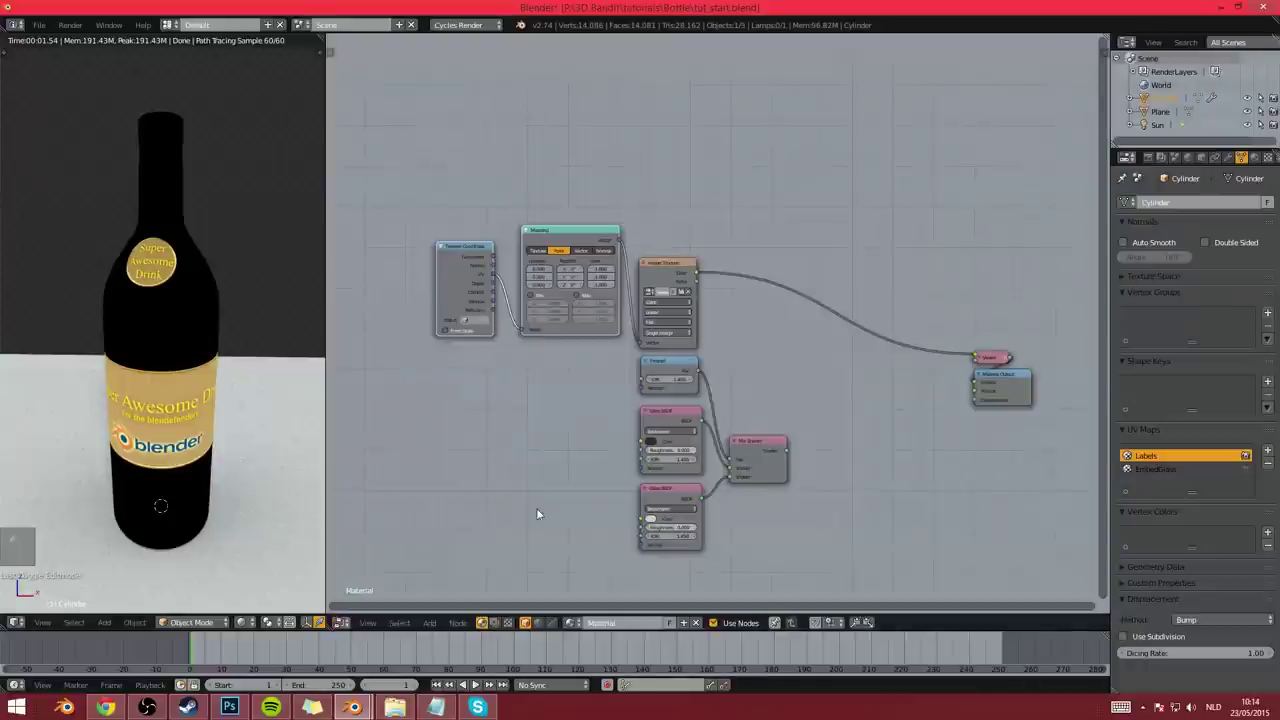
middle_click_drag(598, 458, 631, 472)
scroll(733, 428, "up", 2)
middle_click_drag(734, 427, 644, 371)
middle_click_drag(760, 417, 652, 414)
scroll(659, 336, "up", 2)
middle_click_drag(659, 336, 617, 327)
scroll(665, 324, "down", 1)
scroll(665, 324, "up", 1, "shift")
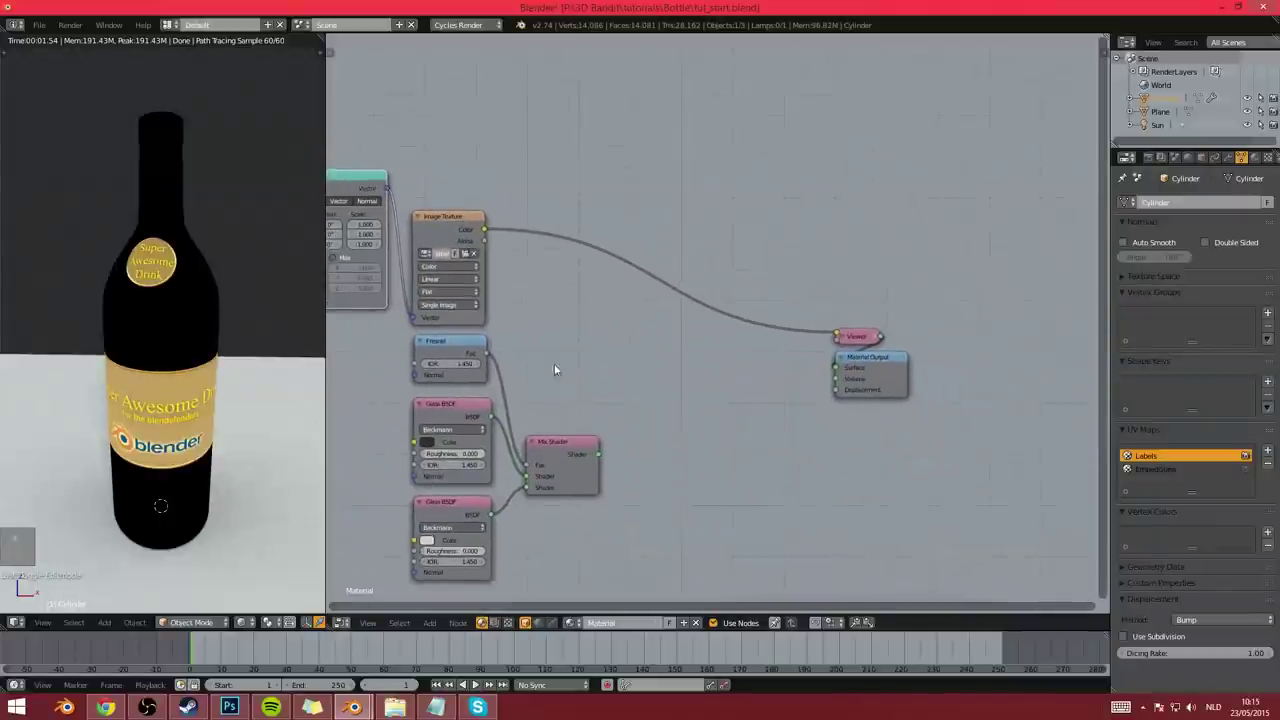
Insert a Diffuse BSDF after the labels Image Texture and connect it to the Material Output's surface
key("shift+a")
mouse_move(590, 283)
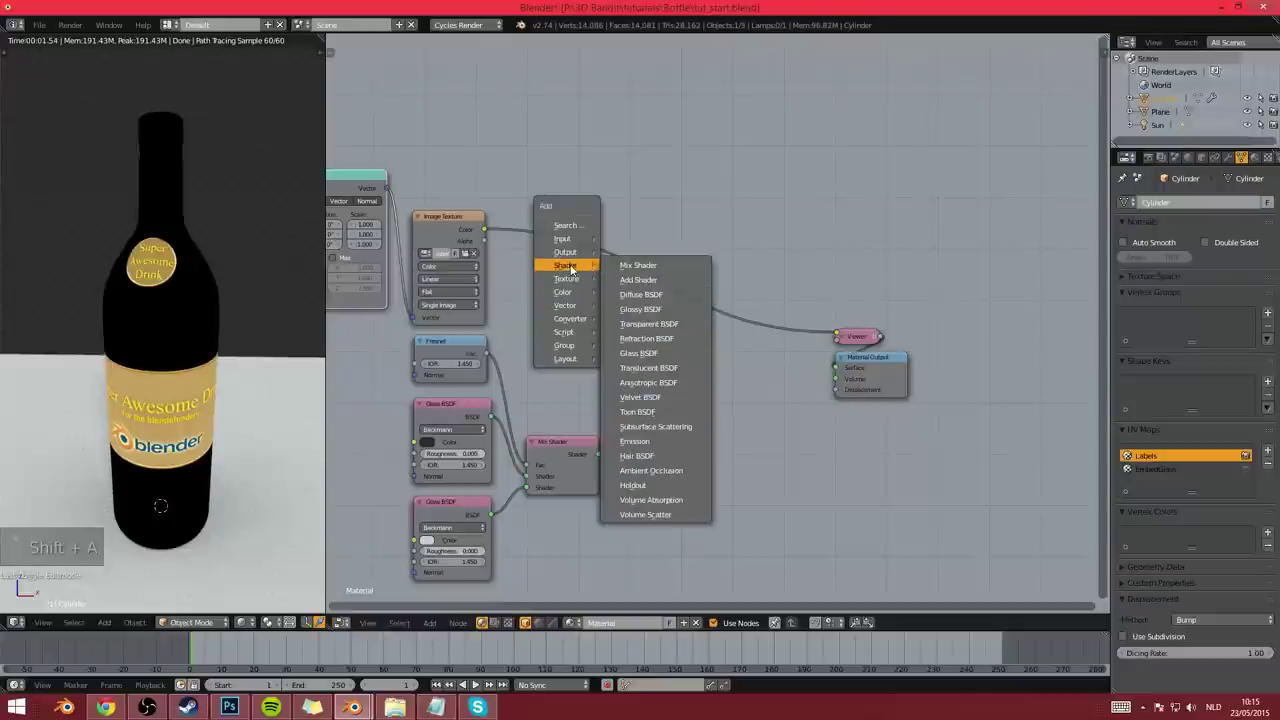
left_click(640, 294)
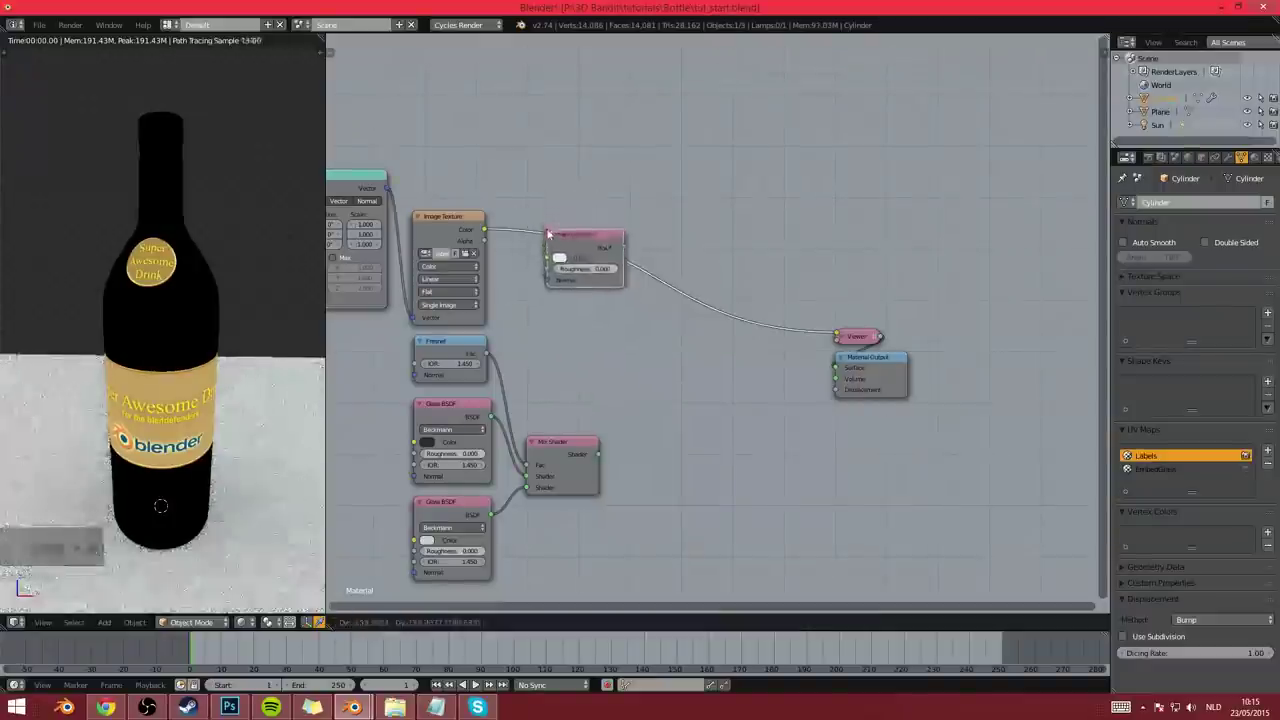
left_click(580, 247)
scroll(592, 278, "up", 1, "shift")
left_click(592, 280, "ctrl+shift")
Add a Glossy BSDF beneath the Diffuse BSDF and combine the two with a Mix Shader feeding the Material Output
middle_click_drag(615, 367, 641, 426)
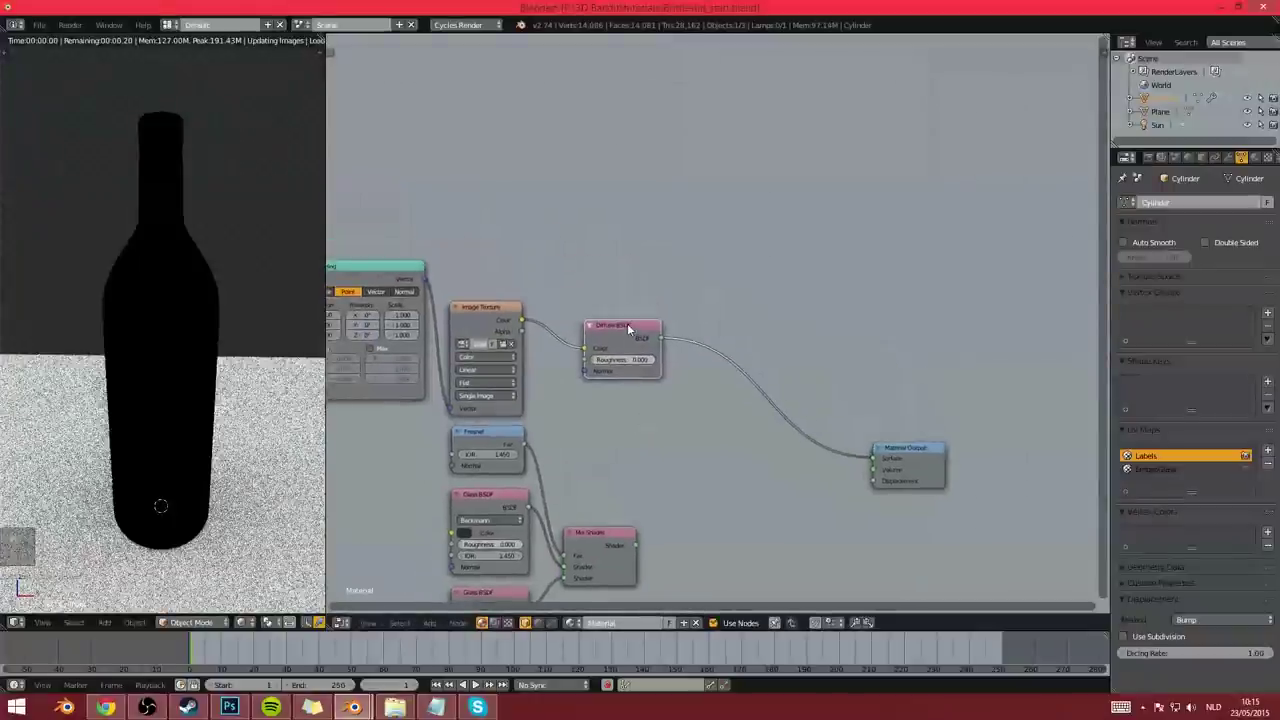
scroll(640, 350, "up", 1)
key("shift+a")
mouse_move(645, 358)
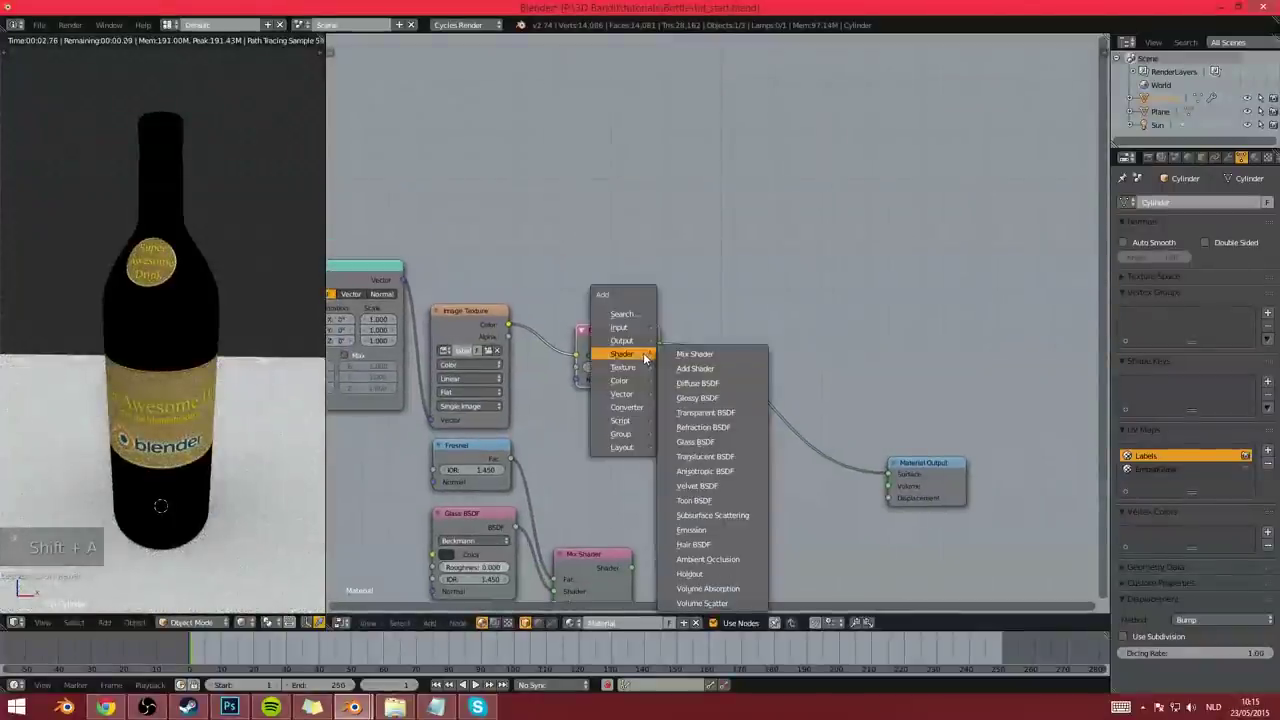
left_click(697, 397)
left_click(572, 399)
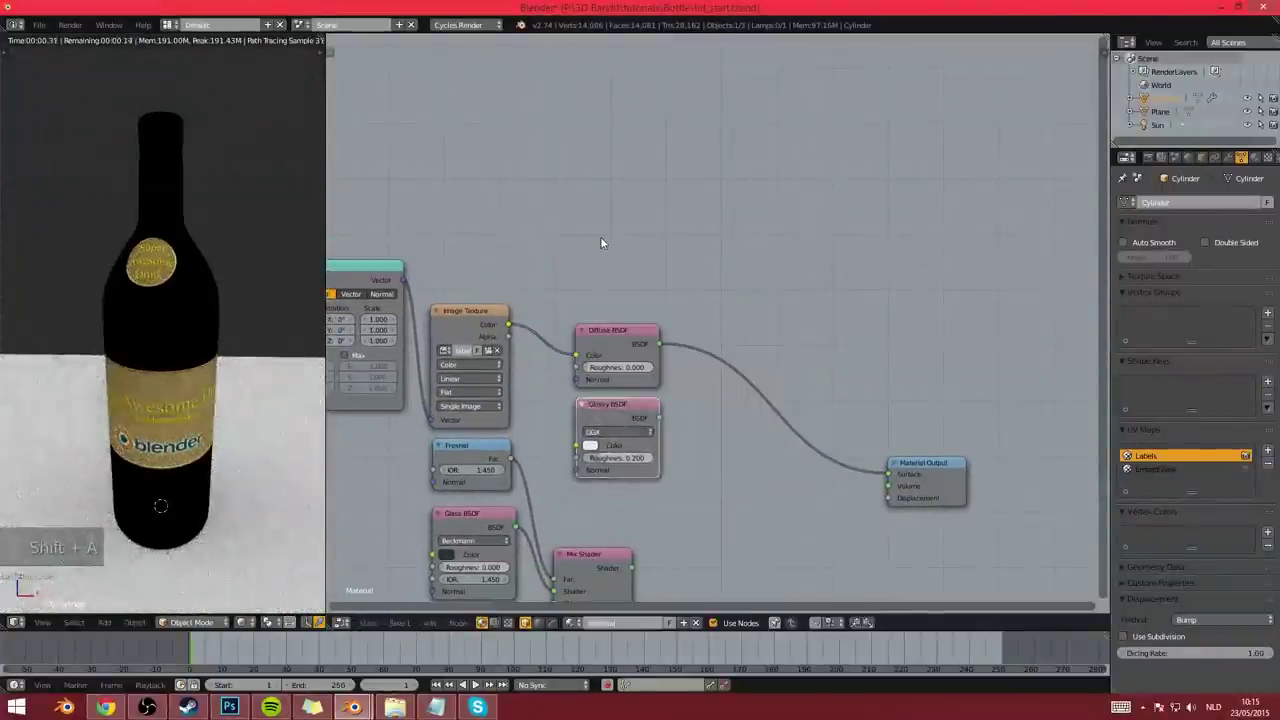
key("shift+a")
right_click_drag(617, 346, 623, 446, "ctrl+shift")
Add a Fresnel node above the Diffuse BSDF and connect it to the new Mix Shader's Fac input
key("shift+a")
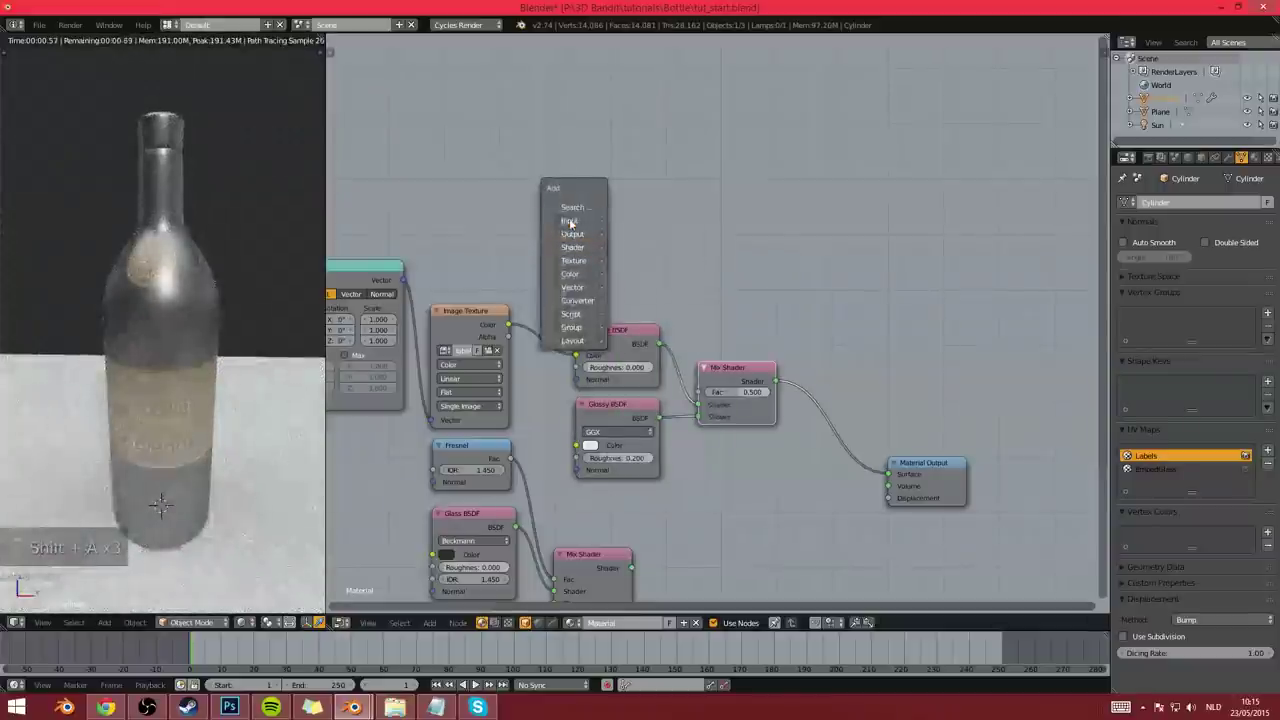
mouse_move(570, 222)
left_click(648, 284)
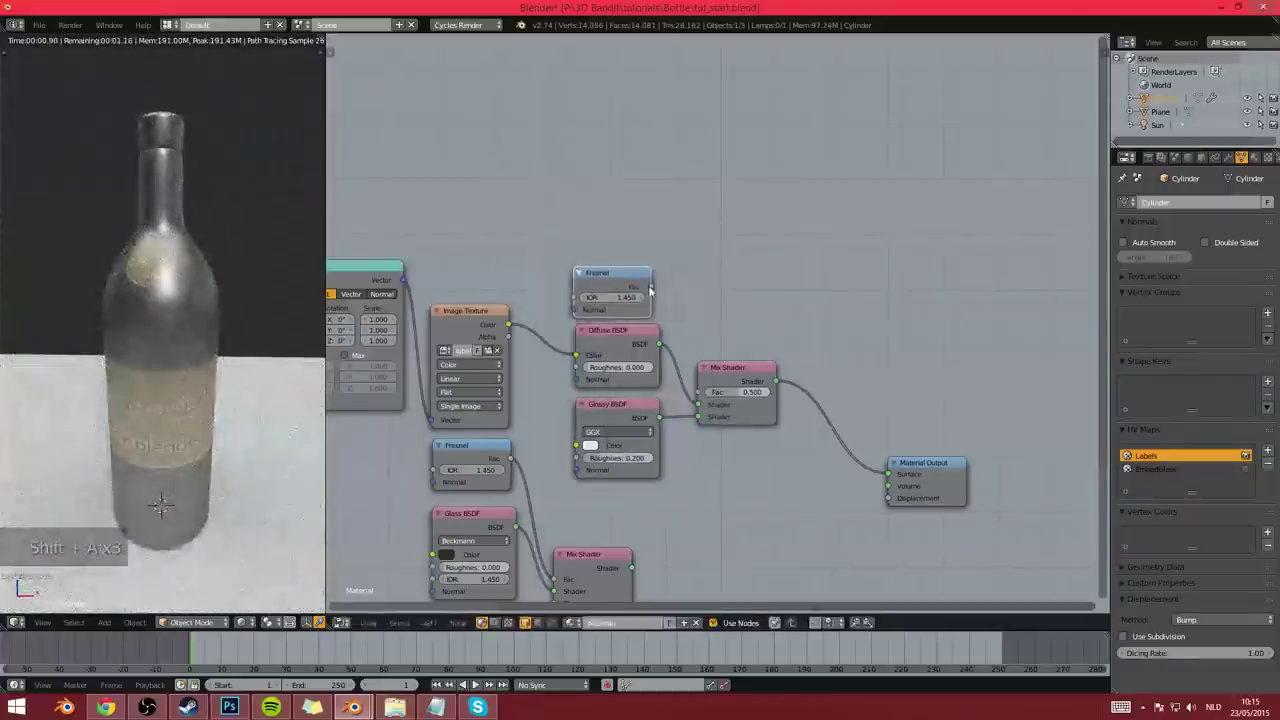
left_click_drag(652, 287, 705, 390)
scroll(612, 279, "down", 2)
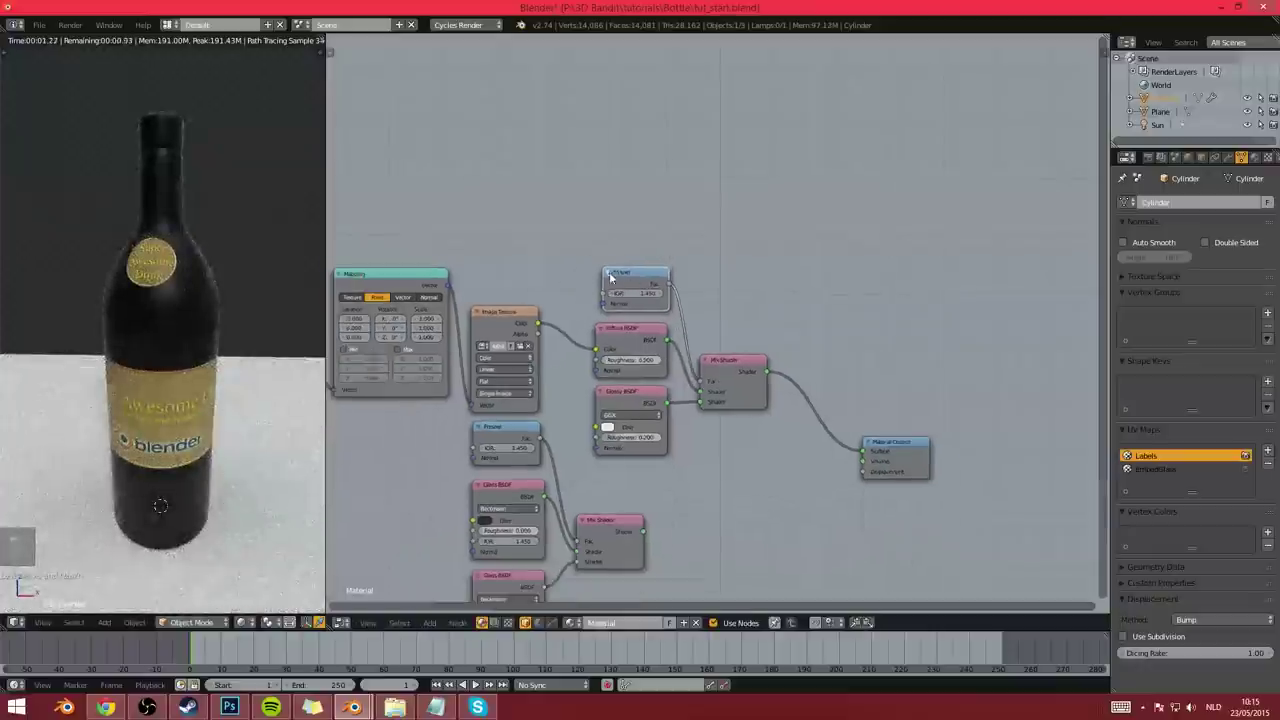
Move the label Fresnel, Diffuse BSDF, Glossy BSDF and Mix Shader nodes up, clear of the glass shader nodes
key("a")
key("b")
left_click_drag(608, 274, 704, 402)
key("g")
left_click(724, 390)
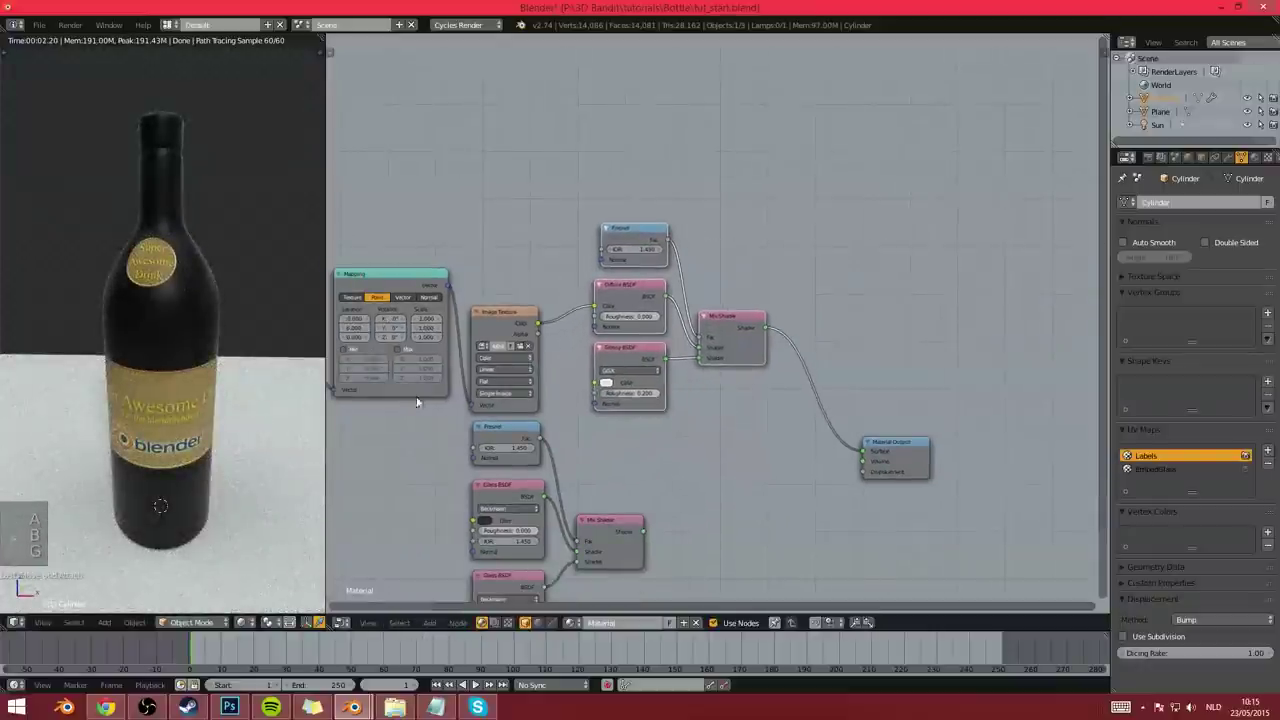
Set the label Glossy BSDF's roughness to 0.02 and inspect the round label's reflections up close
scroll(551, 457, "up", 2)
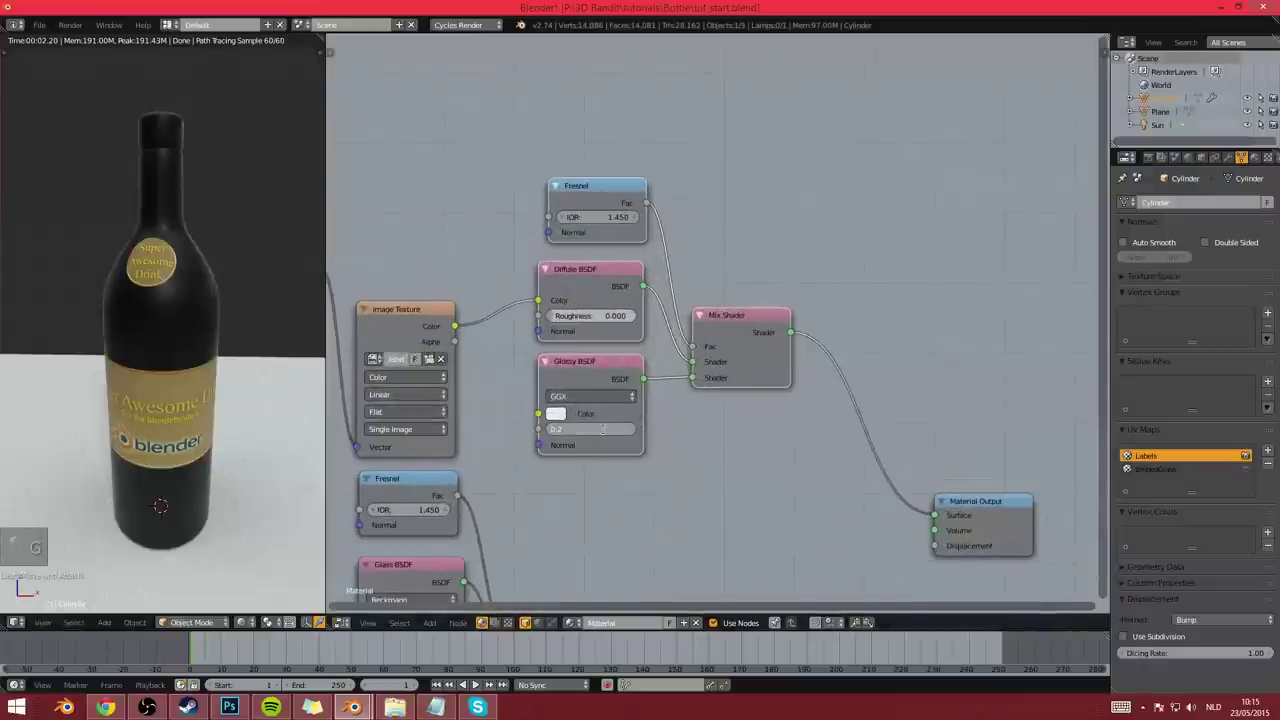
type(".02")
key("Return")
middle_click_drag(165, 270, 128, 268)
scroll(128, 268, "up", 2)
scroll(101, 224, "up", 1)
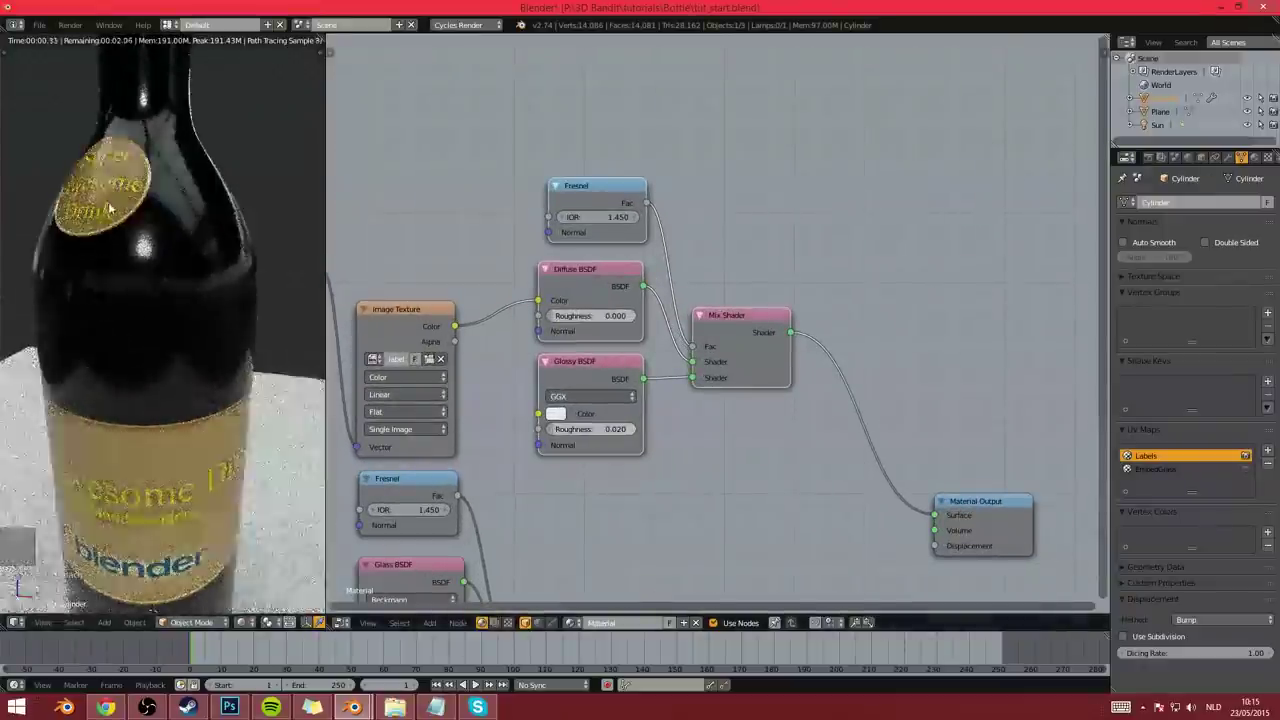
middle_click_drag(101, 224, 145, 280, "shift")
scroll(145, 278, "up", 2)
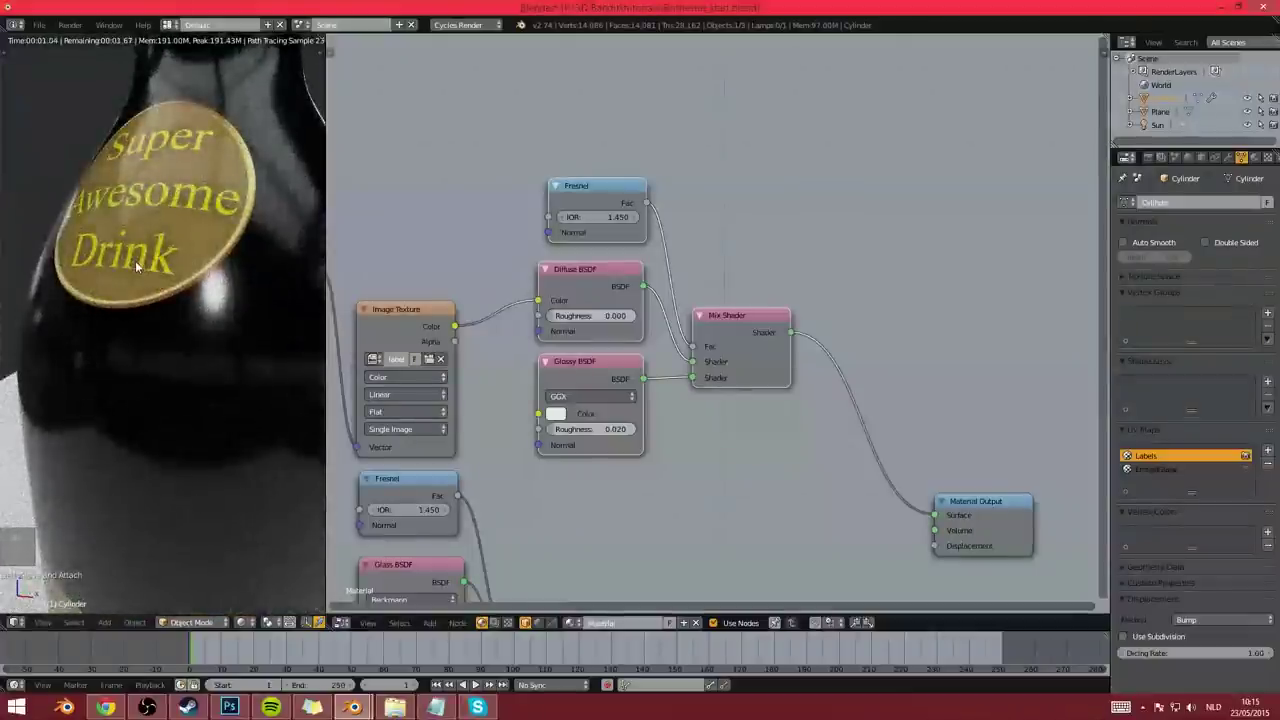
Set the label Glossy BSDF's roughness to 0.06 and brighten its color to pure white
left_click(578, 428)
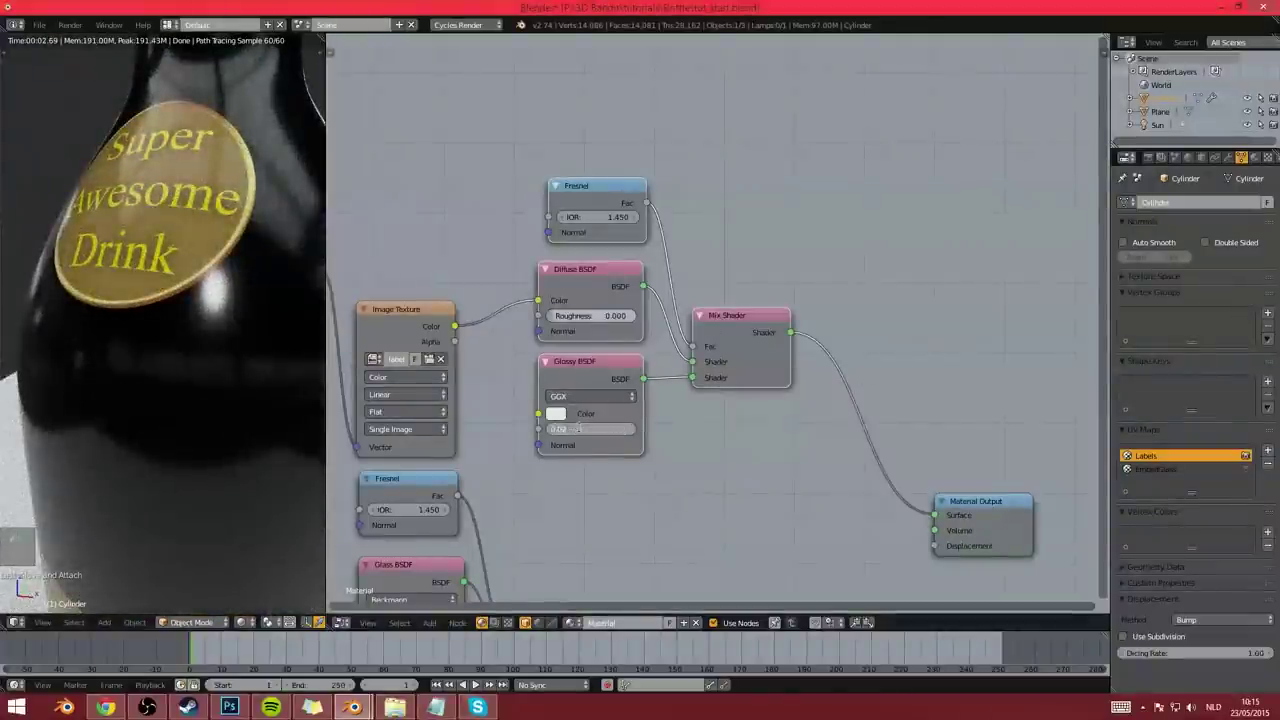
key("Return")
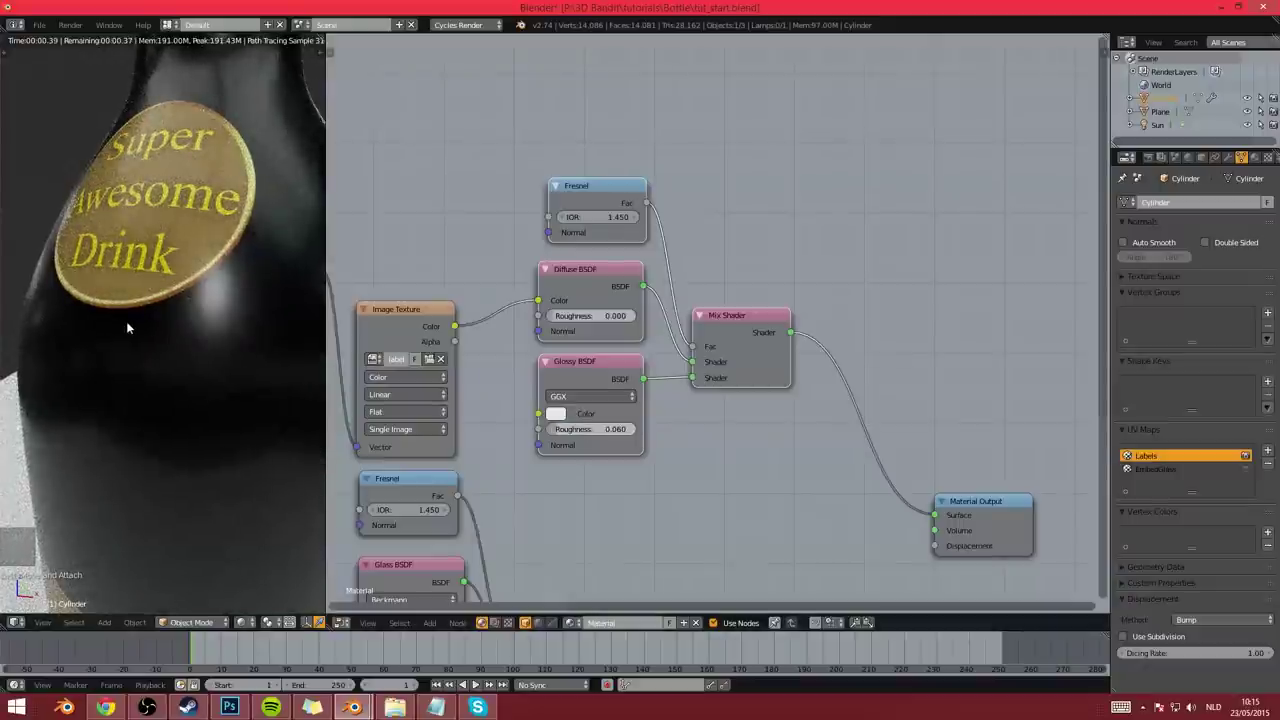
left_click(555, 413)
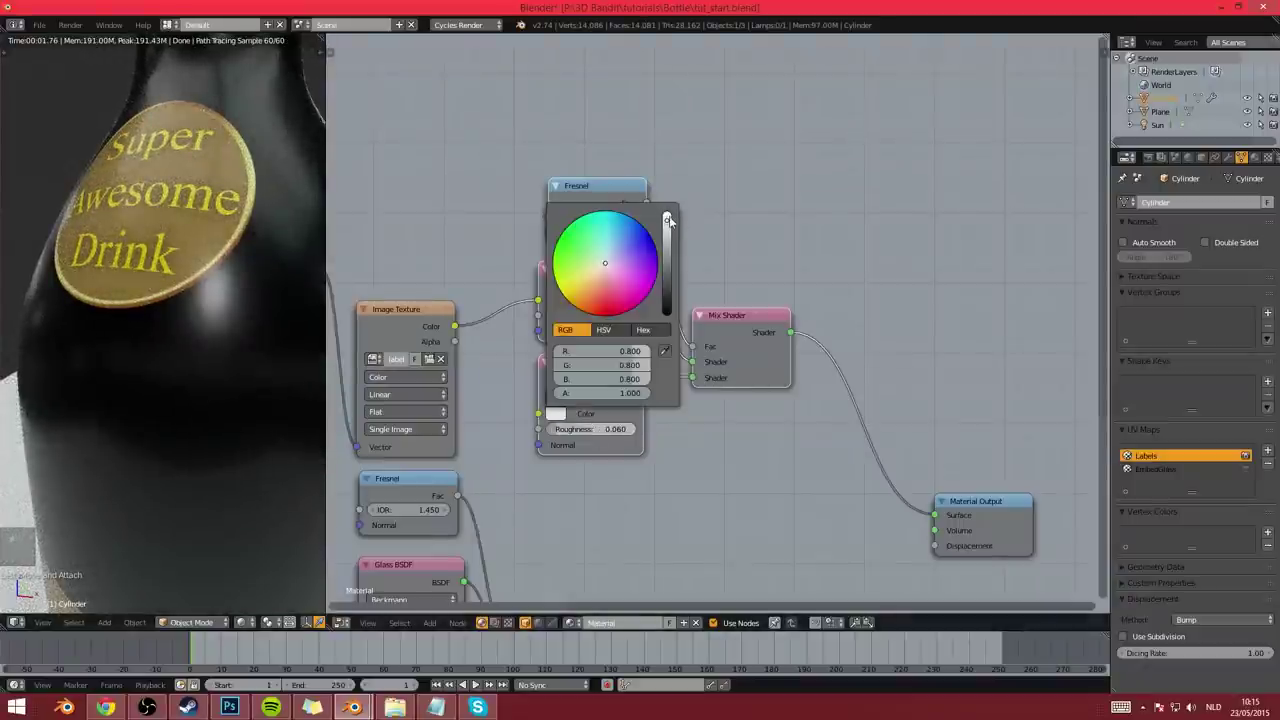
left_click_drag(669, 218, 669, 204)
Slightly adjust the brightness of the lower Glass BSDF's light grey color
scroll(742, 521, "down", 4)
middle_click_drag(743, 523, 780, 430)
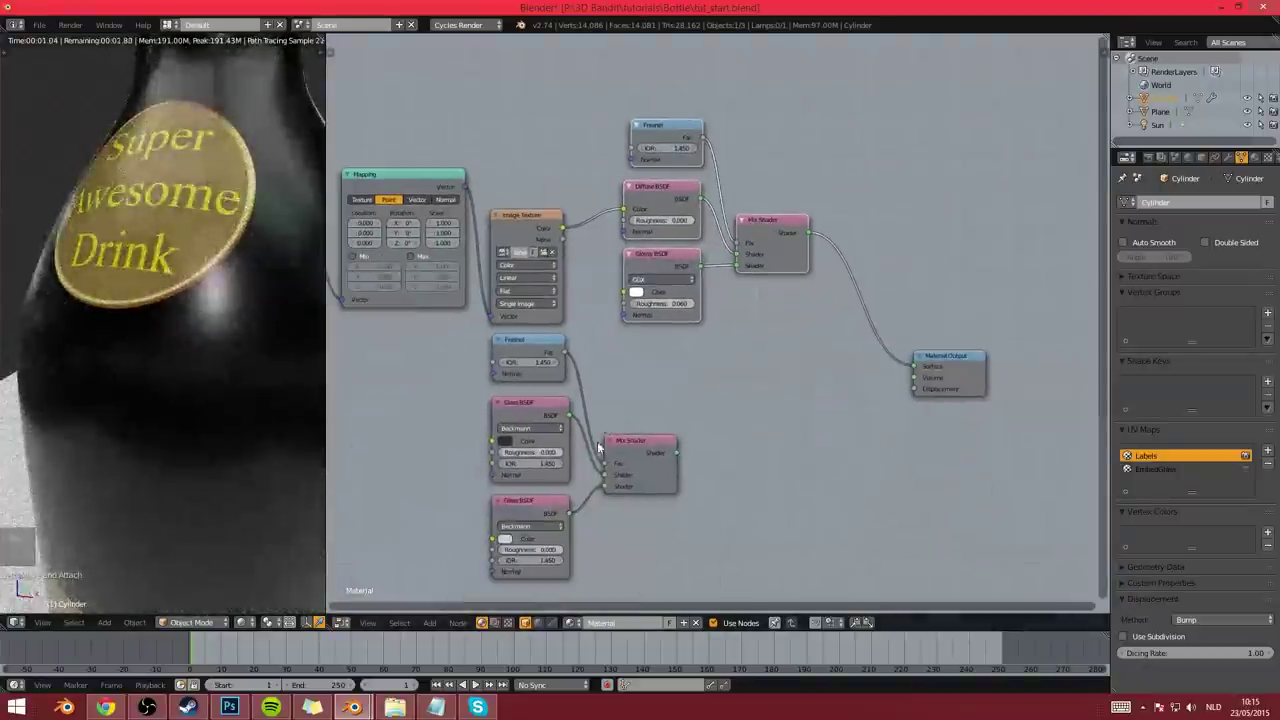
left_click(506, 540)
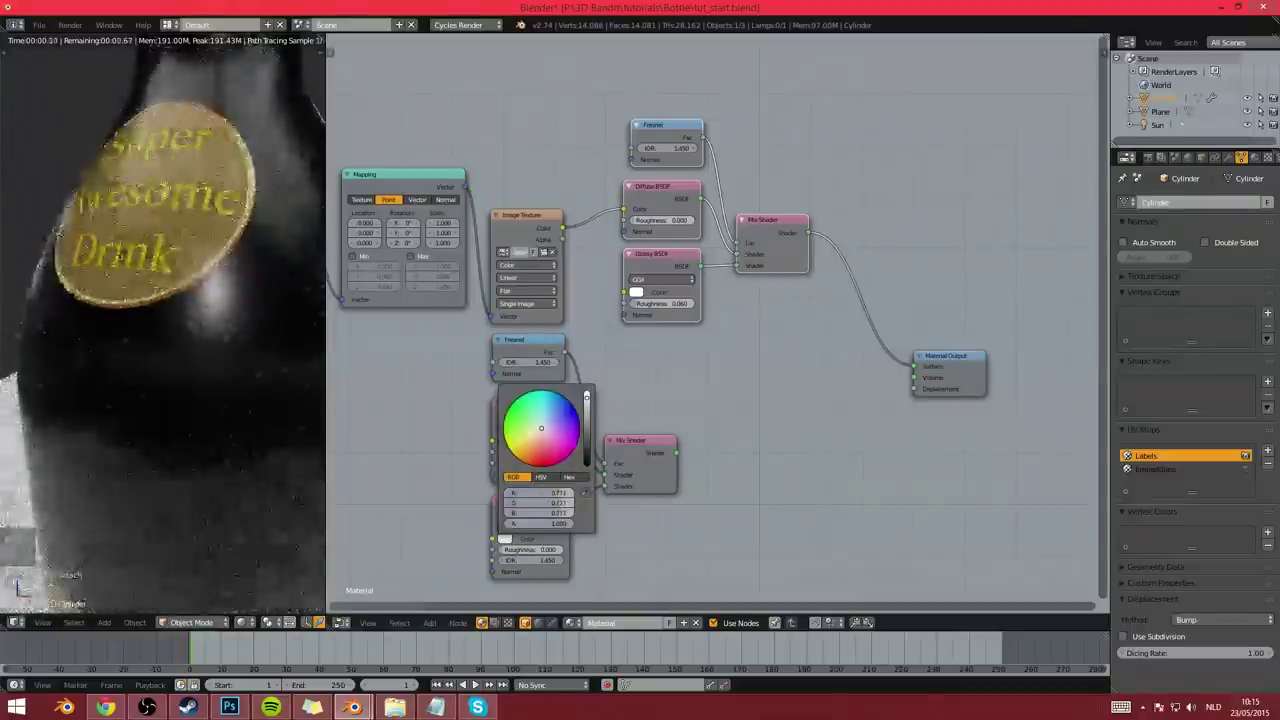
left_click_drag(587, 401, 587, 403)
scroll(718, 345, "down", 3)
Select the whole label node chain, from Texture Coordinate to its Mix Shader, and move it left, away from the Material Output
middle_click_drag(718, 350, 727, 456)
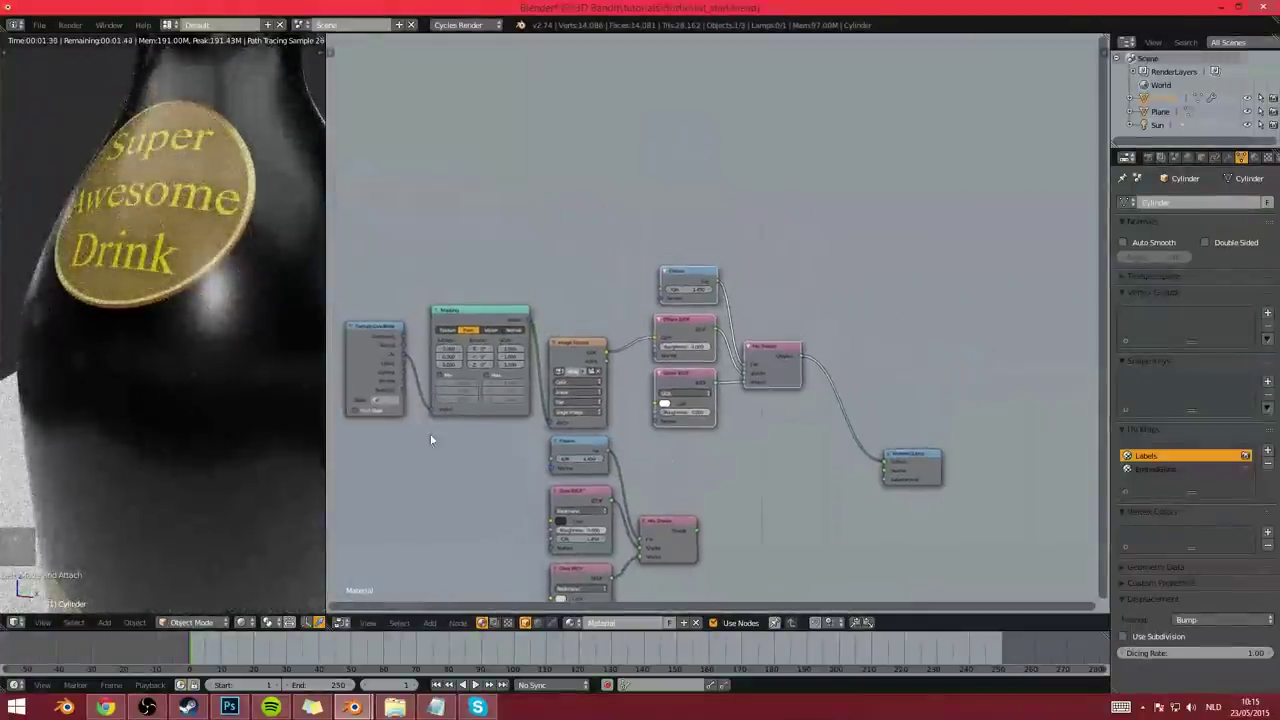
scroll(158, 407, "down", 5)
middle_click_drag(158, 407, 174, 407)
middle_click_drag(695, 462, 701, 475)
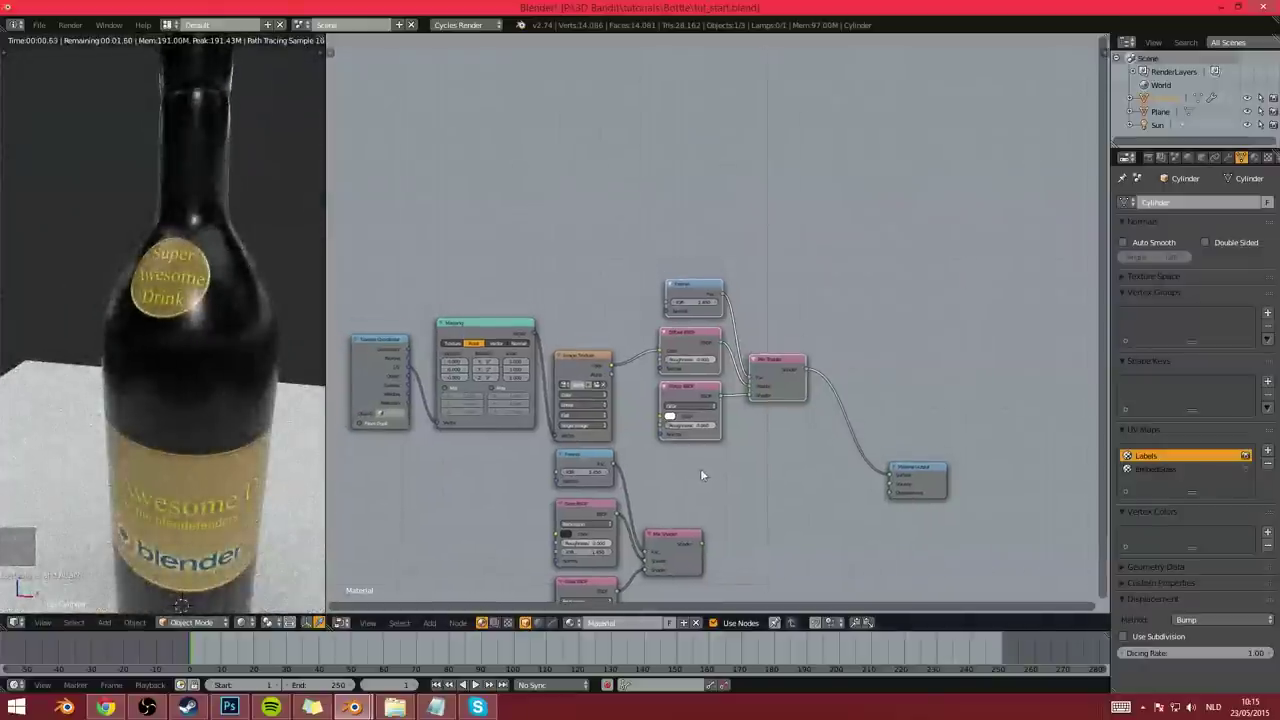
middle_click_drag(555, 437, 652, 374)
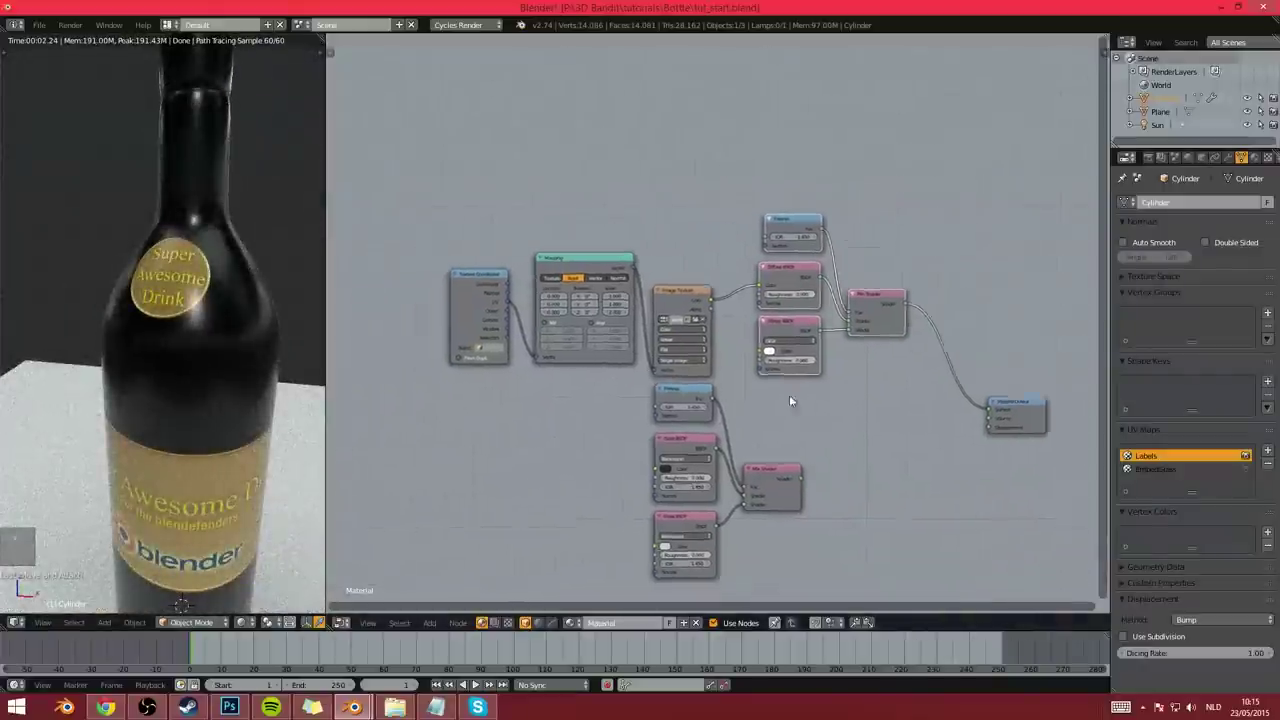
scroll(789, 394, "down", 1)
key("a")
key("b")
left_click_drag(477, 204, 874, 356)
key("g")
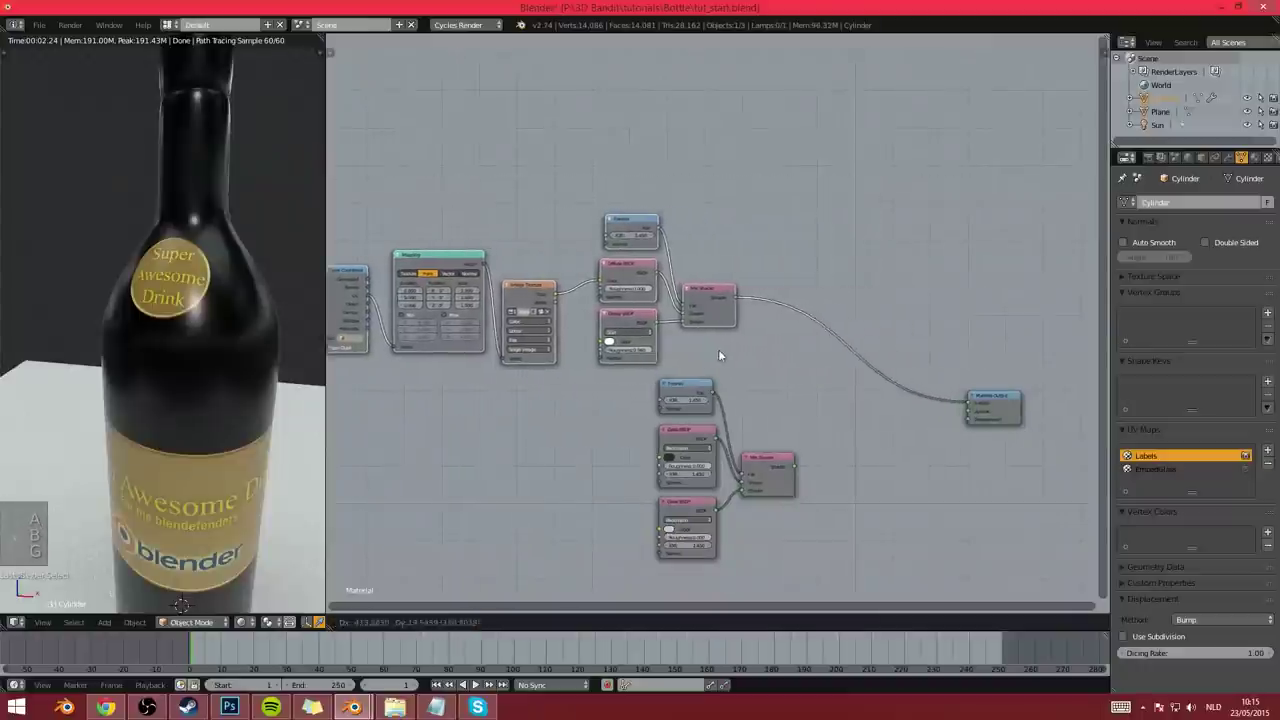
left_click(696, 389)
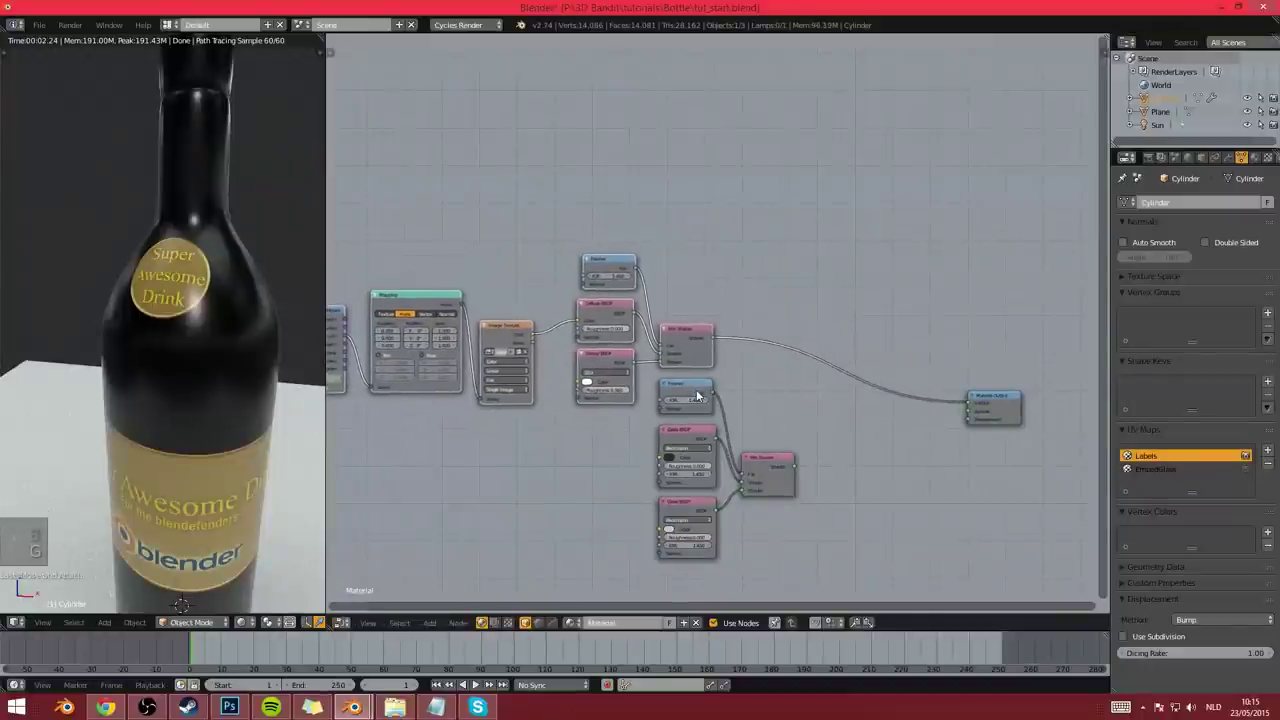
Reposition the label node chain so its shader nodes line up directly above the glass shader nodes
middle_click_drag(483, 434, 567, 434)
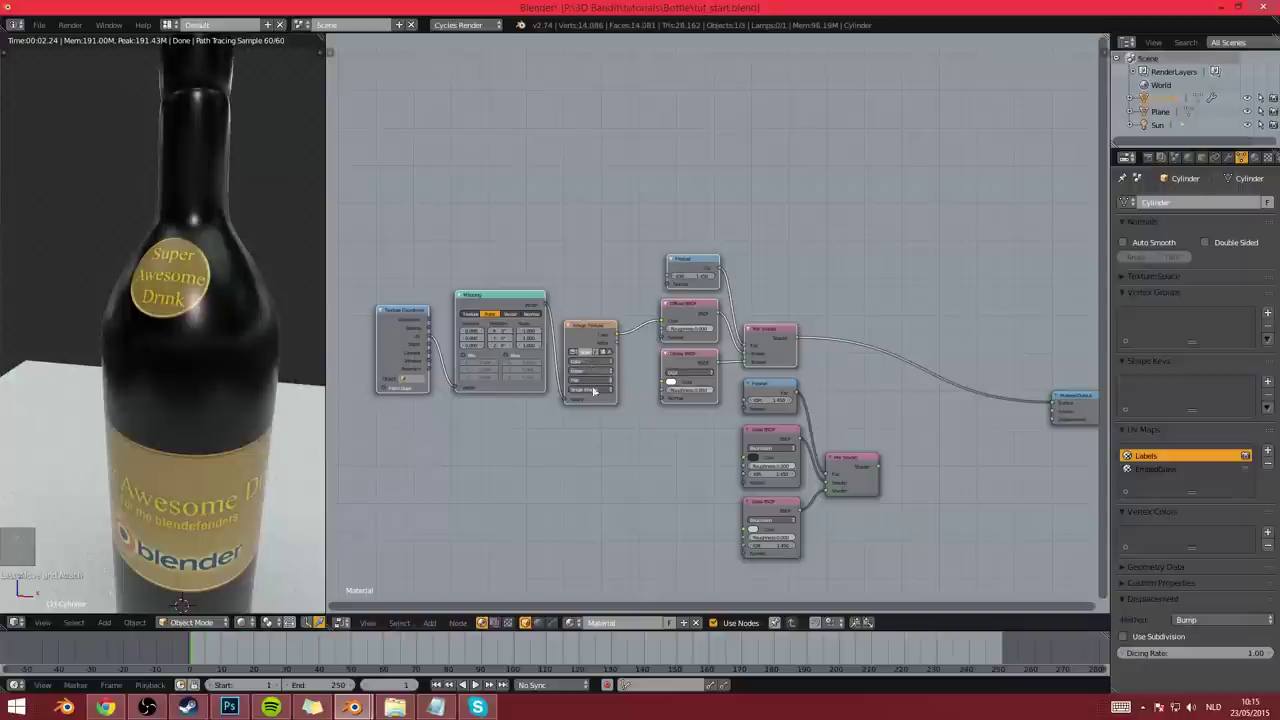
middle_click_drag(826, 415, 922, 386)
middle_click_drag(1008, 461, 886, 453)
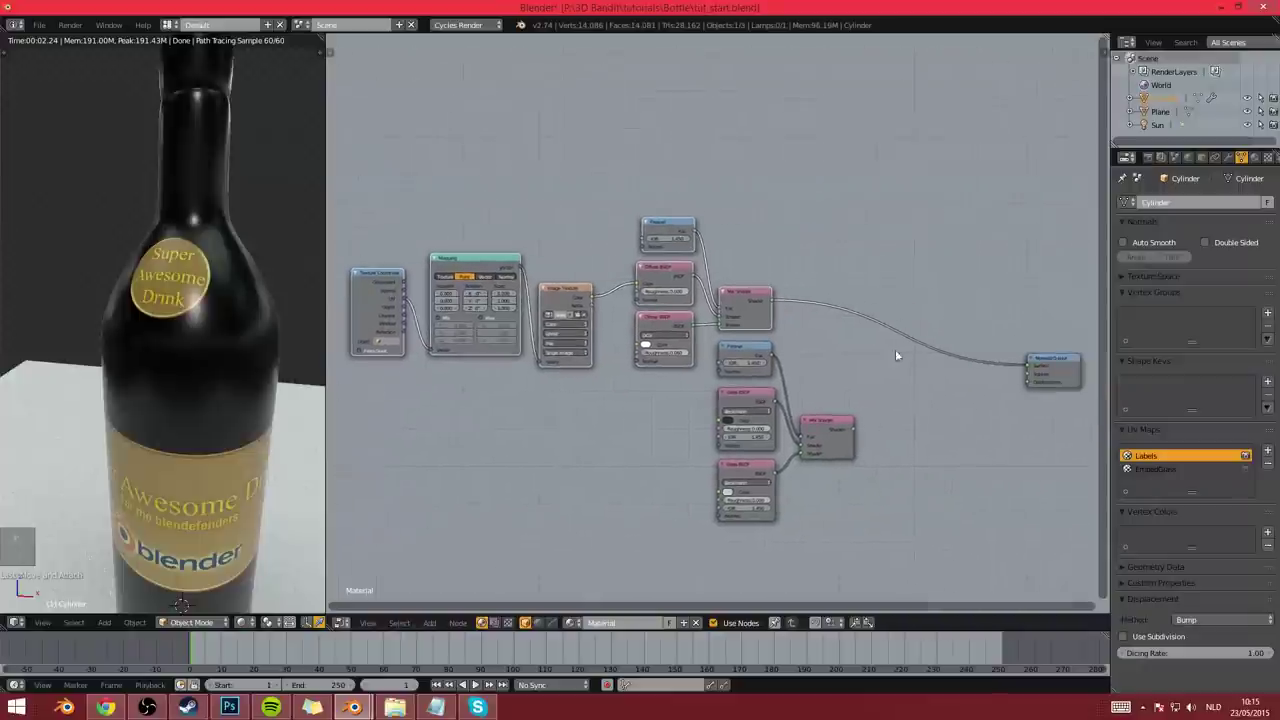
mouse_move(883, 391)
middle_mouse_down()
mouse_move(846, 390)
mouse_move(885, 416)
middle_mouse_up()
key("g")
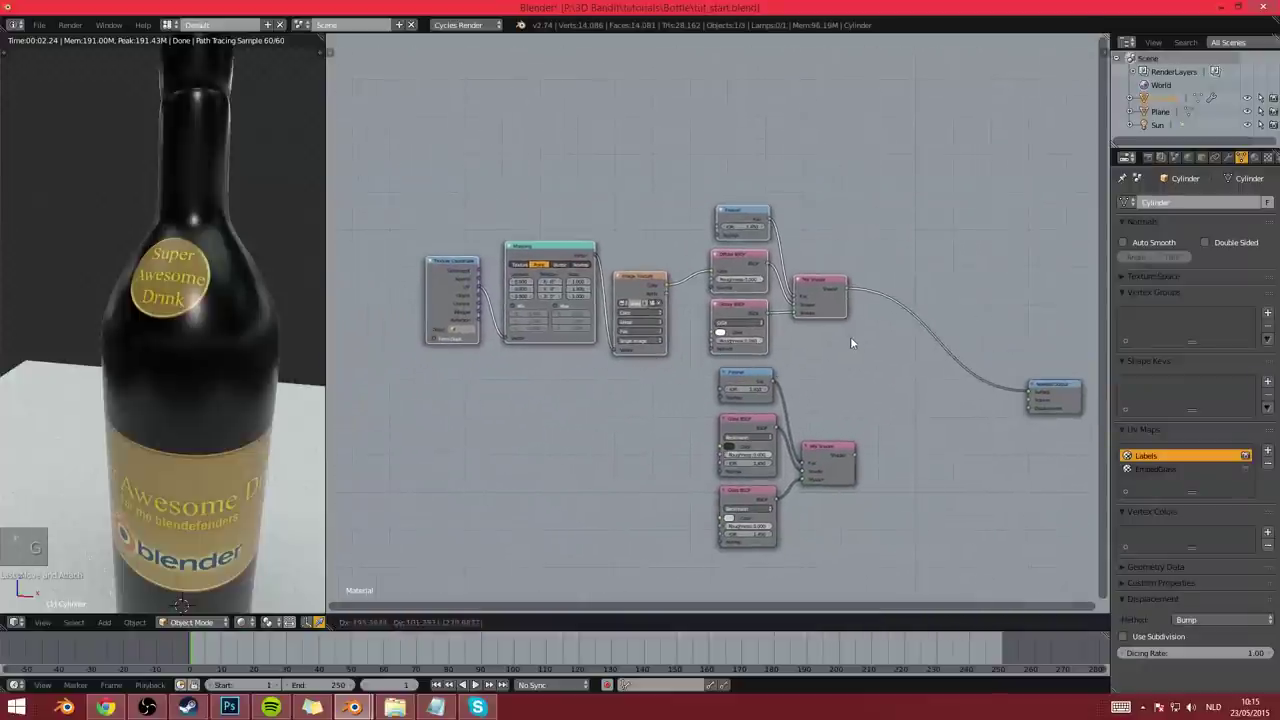
left_click(861, 339)
Combine the label Mix Shader and the glass Mix Shader with a new Mix Shader feeding the Material Output's surface
scroll(760, 318, "up", 4)
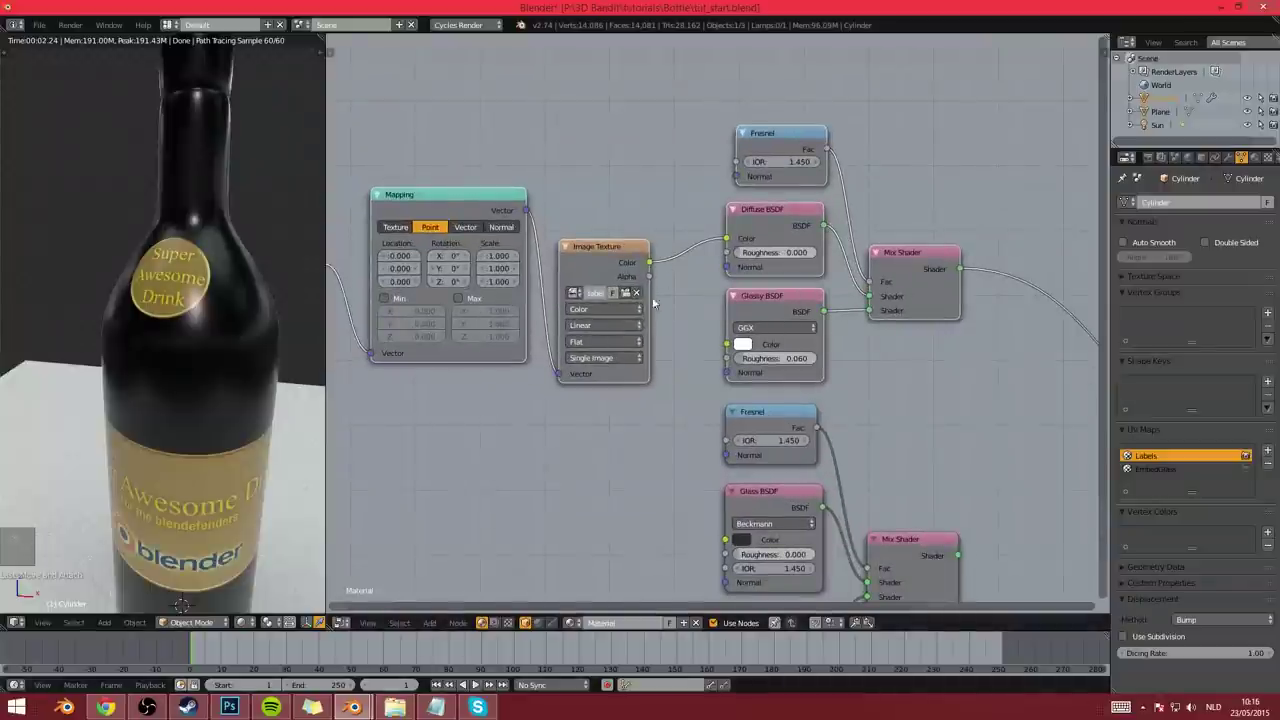
middle_click_drag(682, 332, 606, 314)
scroll(598, 350, "down", 2)
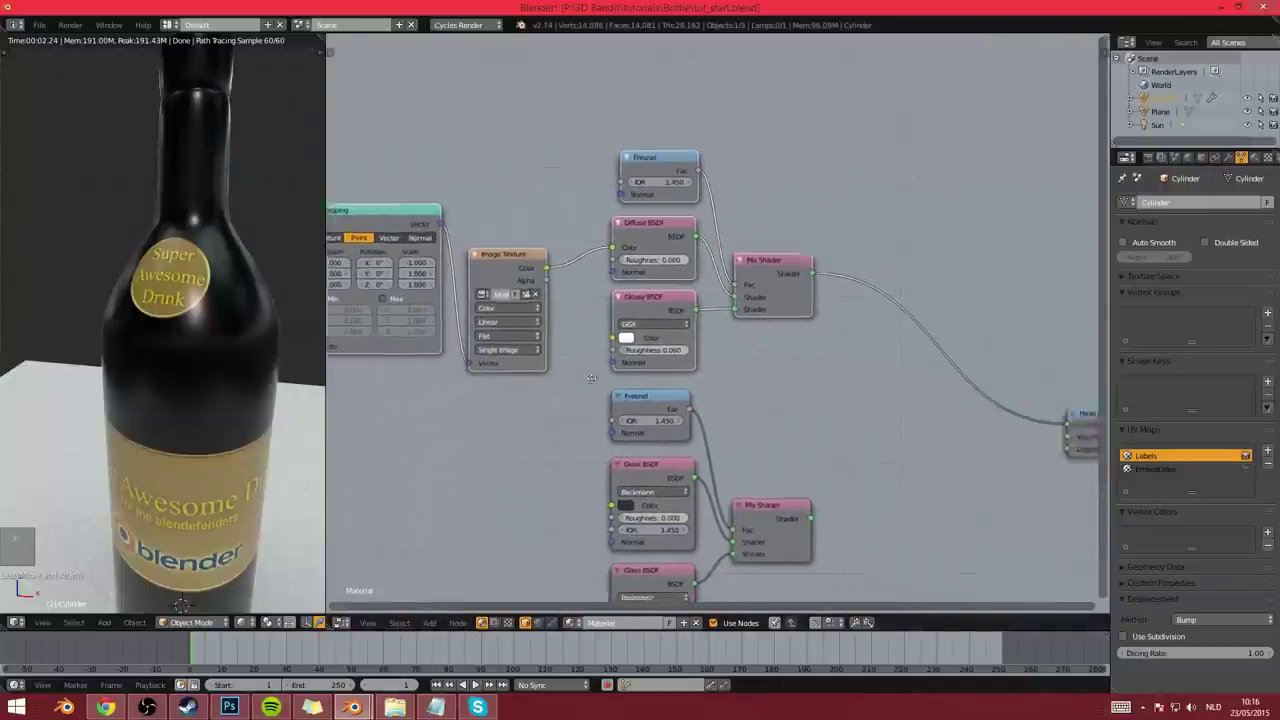
middle_click_drag(592, 377, 560, 363)
scroll(602, 381, "down", 1)
middle_click_drag(744, 315, 642, 310)
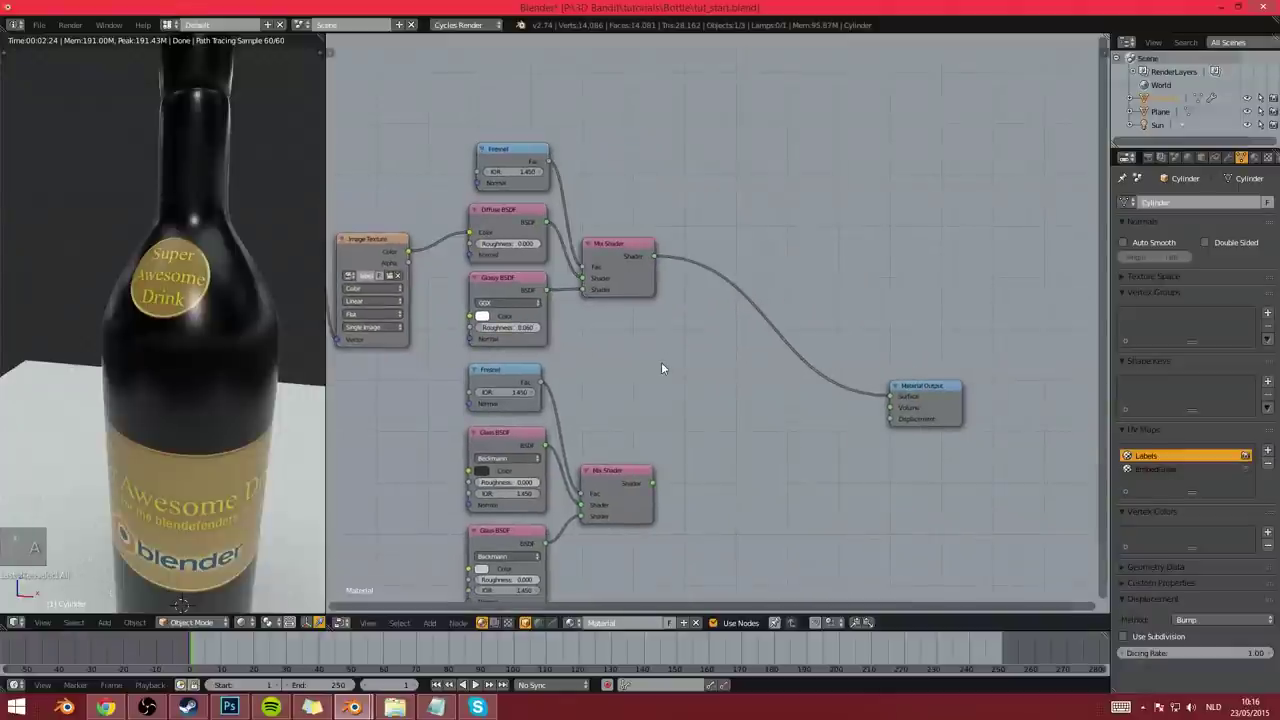
right_click_drag(642, 270, 633, 478, "alt")
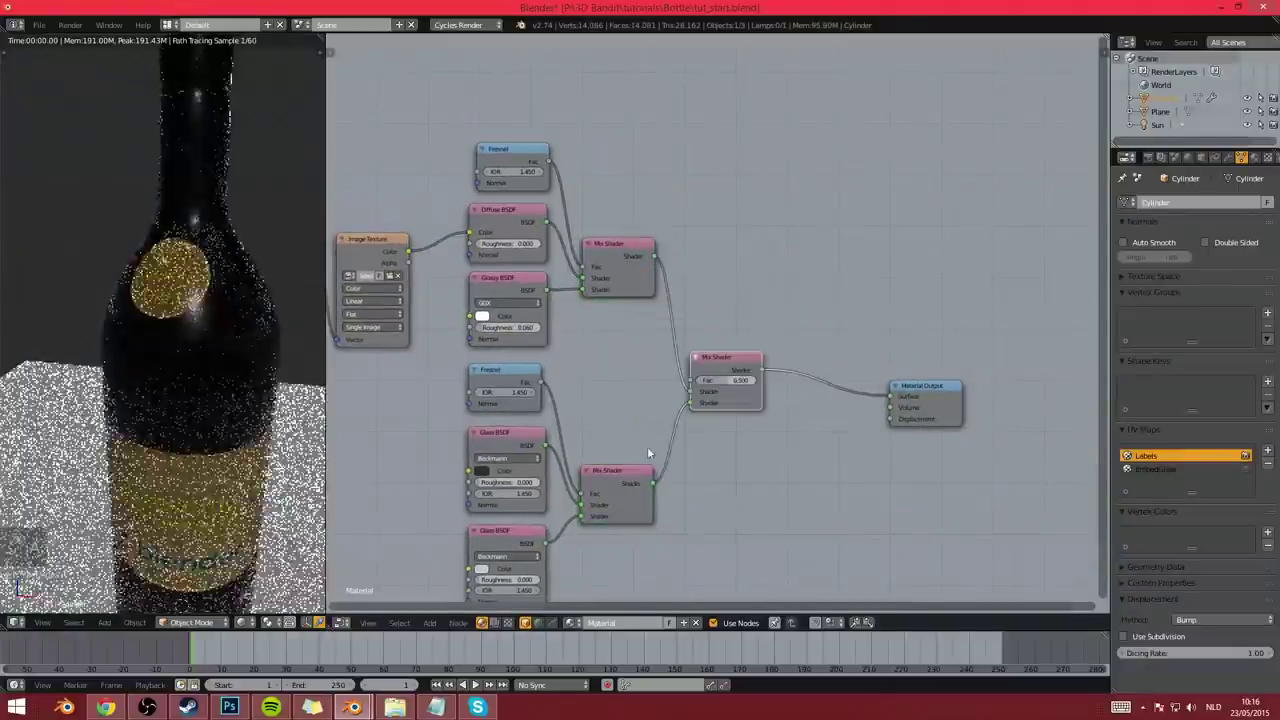
Preview the labels Image Texture's alpha output on the bottle and examine the mask from several angles
scroll(686, 420, "up", 2)
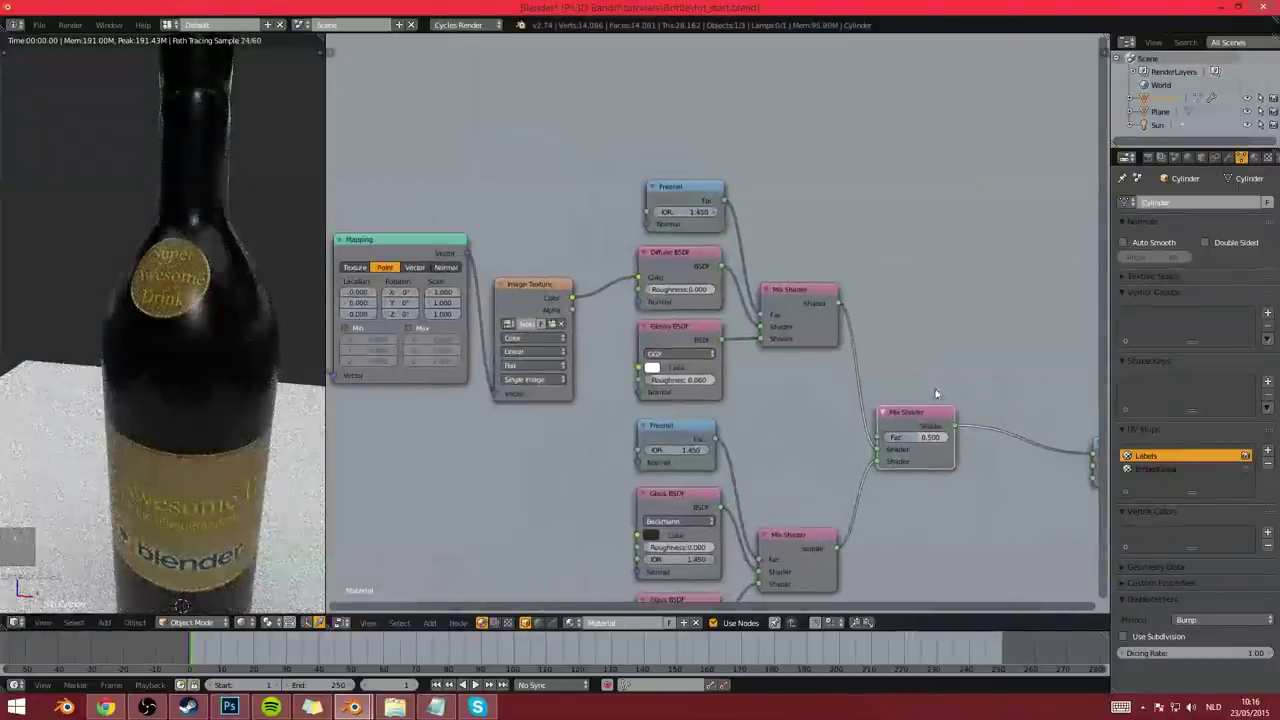
left_click(527, 297, "ctrl+shift")
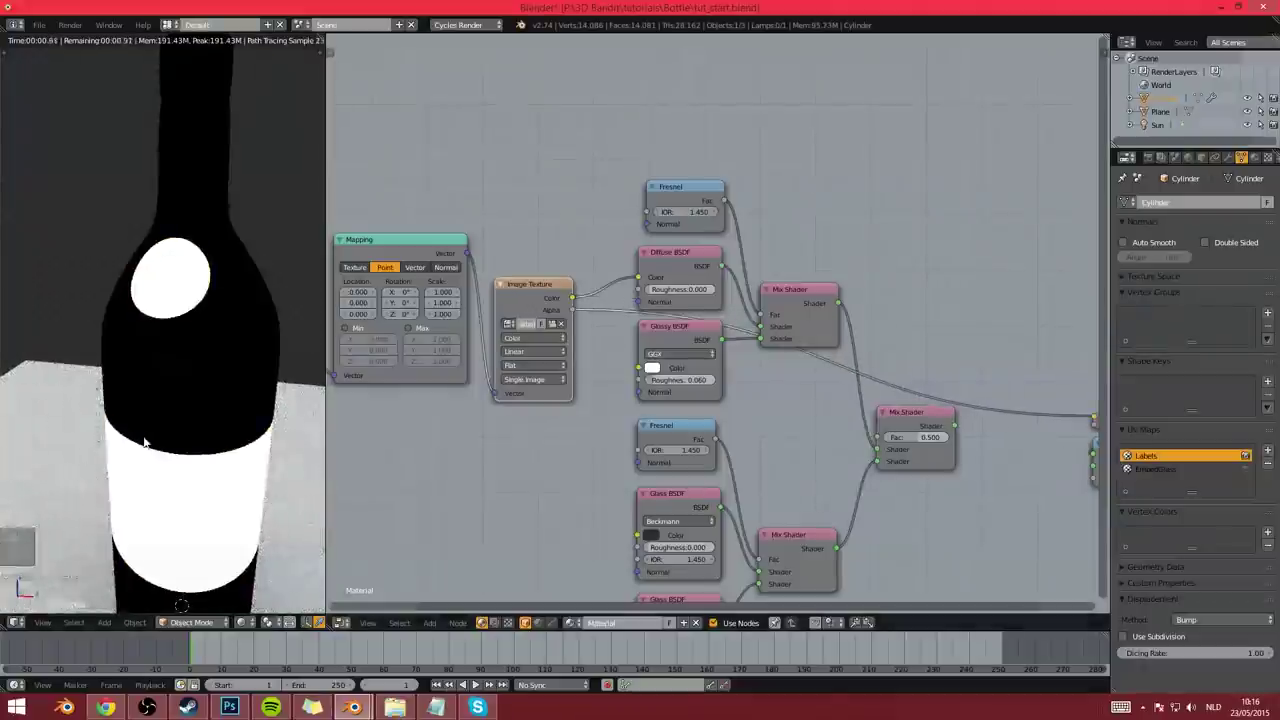
middle_click_drag(255, 288, 122, 250)
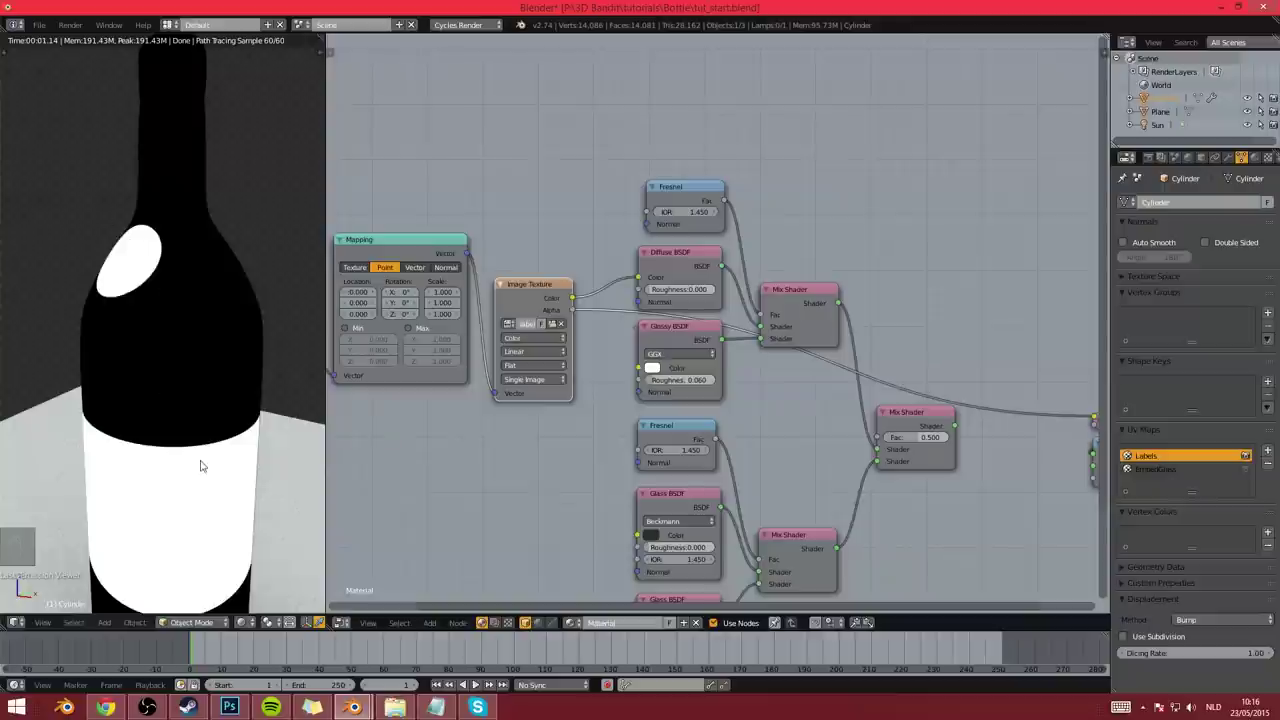
middle_click_drag(200, 466, 154, 400)
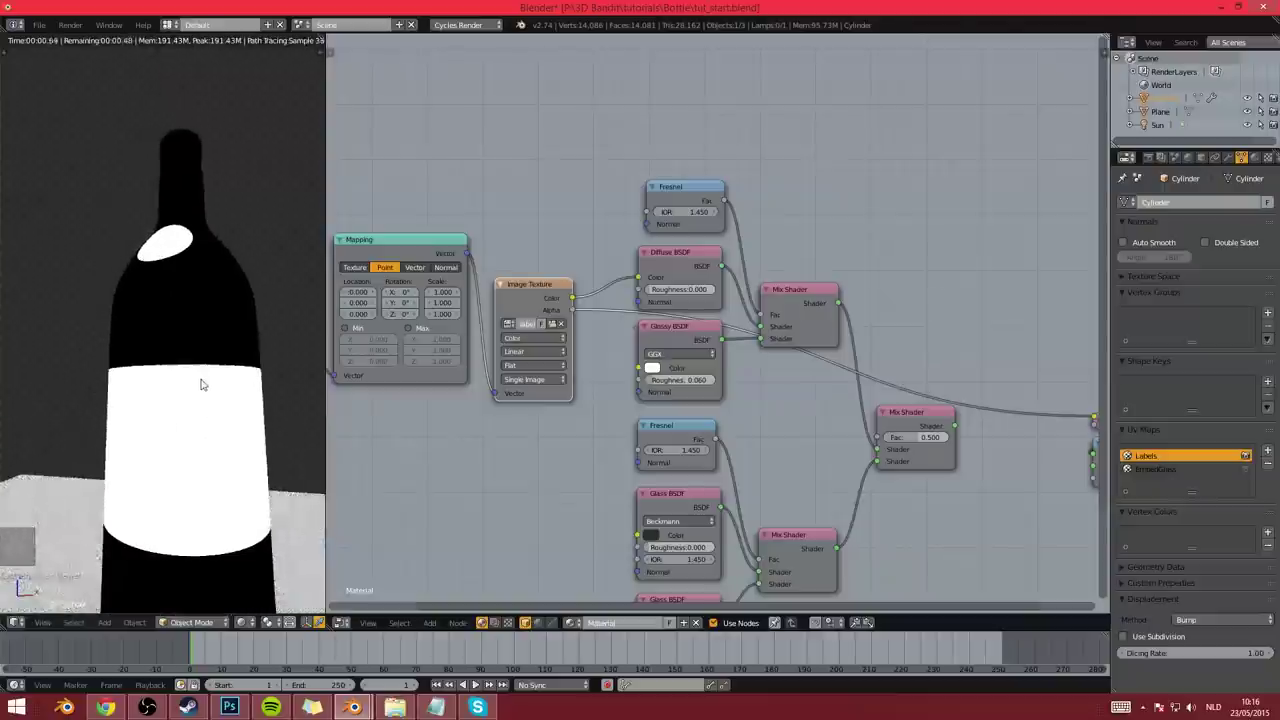
middle_click_drag(224, 324, 207, 352)
Swap the final Mix Shader's two shader inputs, drive its Fac with the labels image's alpha, and output the mix to the material surface
middle_click_drag(881, 452, 808, 428)
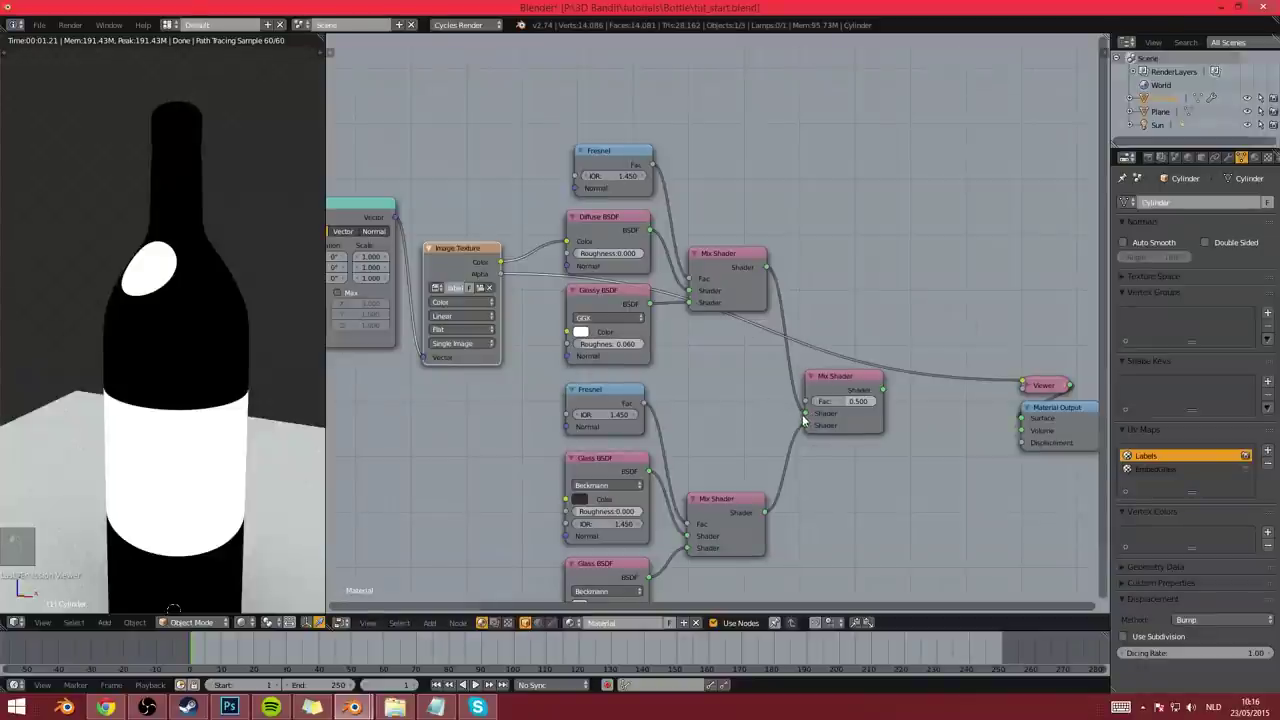
left_click_drag(803, 413, 806, 426)
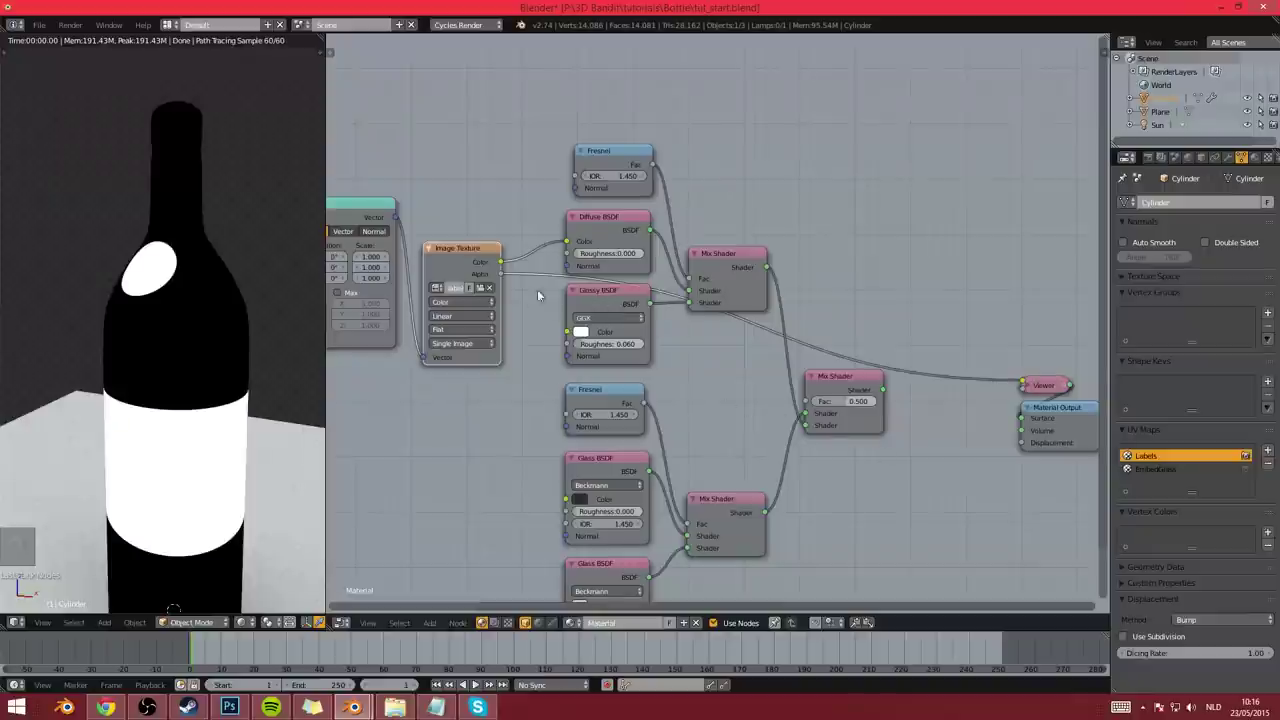
left_click_drag(501, 276, 811, 400)
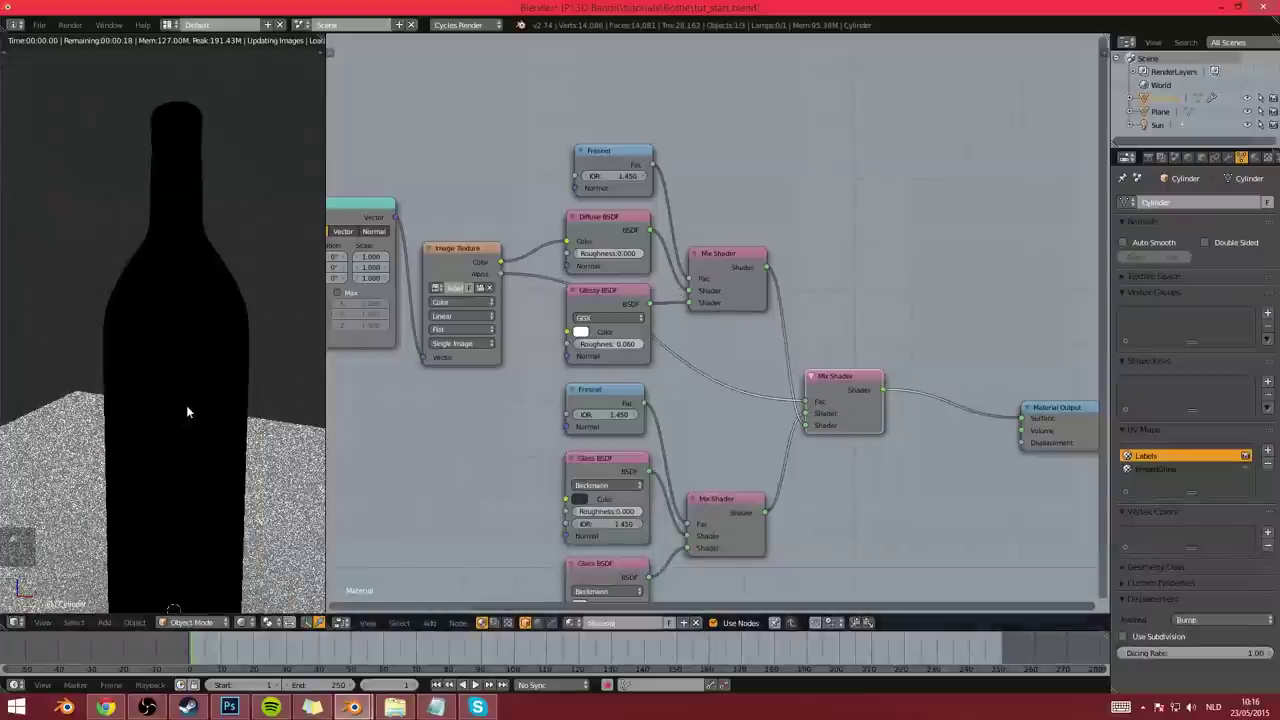
scroll(208, 388, "down", 2)
key("KP_1")
scroll(243, 392, "up", 1)
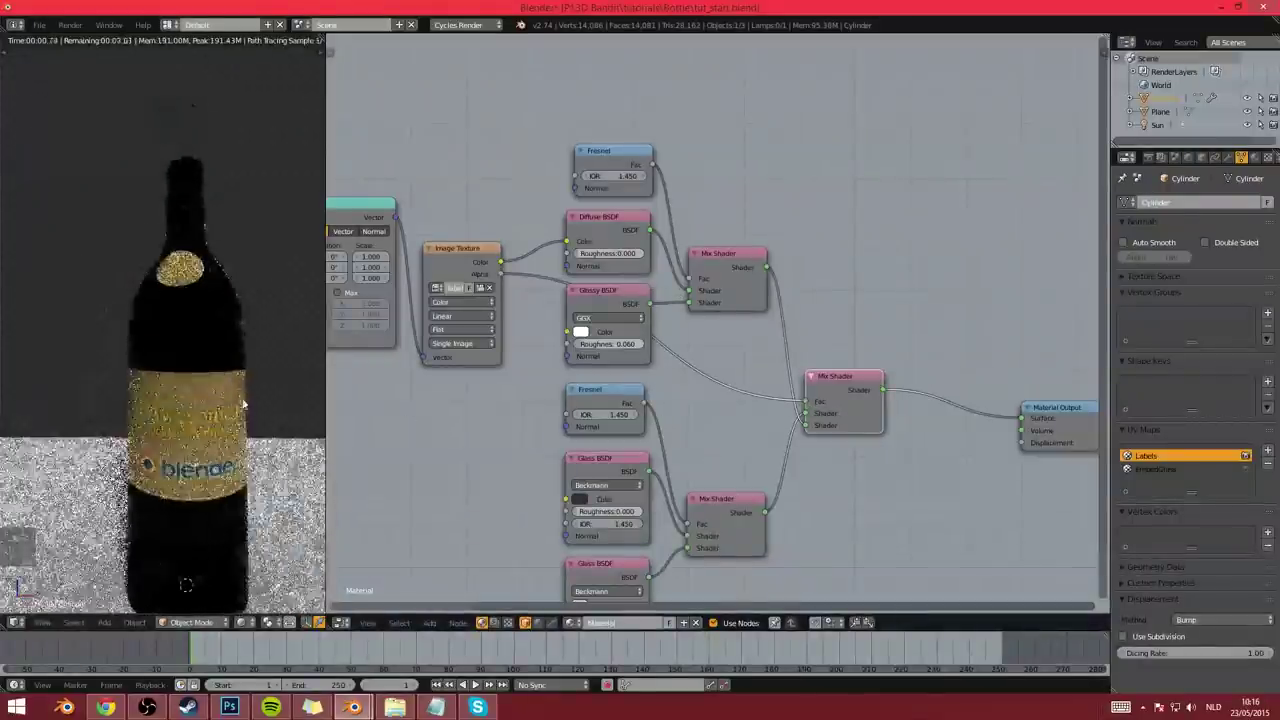
Lighten the upper Glass BSDF's near-black color to a mid brownish tone and check the bottle from the front and side
middle_click_drag(544, 522, 574, 457)
left_click(609, 433)
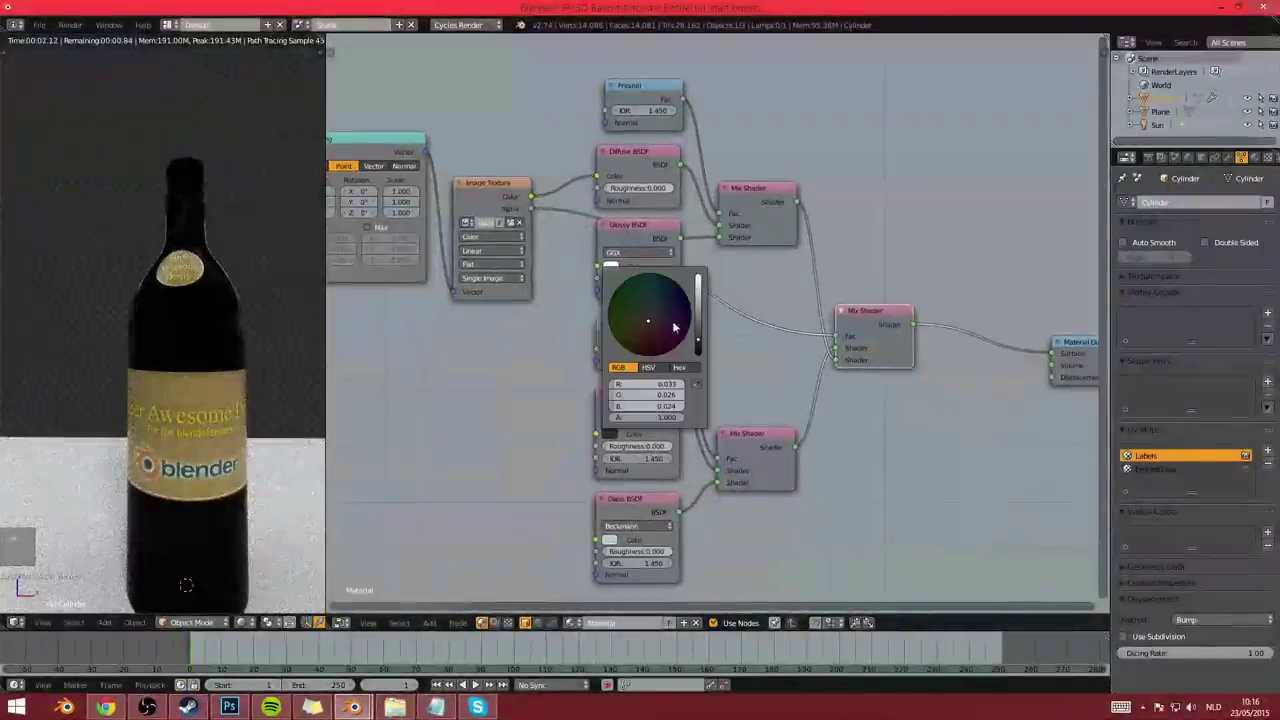
left_click(698, 325)
left_click_drag(698, 321, 698, 303)
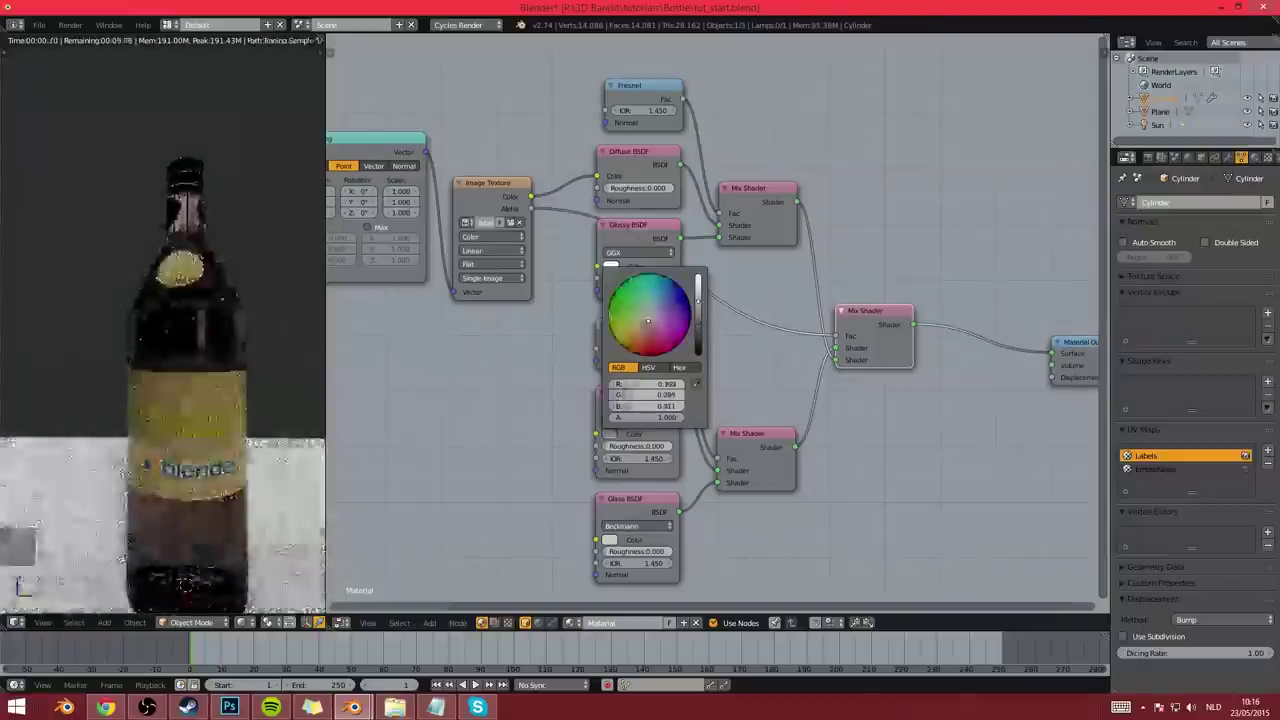
middle_click_drag(149, 391, 190, 363)
middle_click_drag(292, 415, 189, 427)
scroll(190, 428, "up", 1)
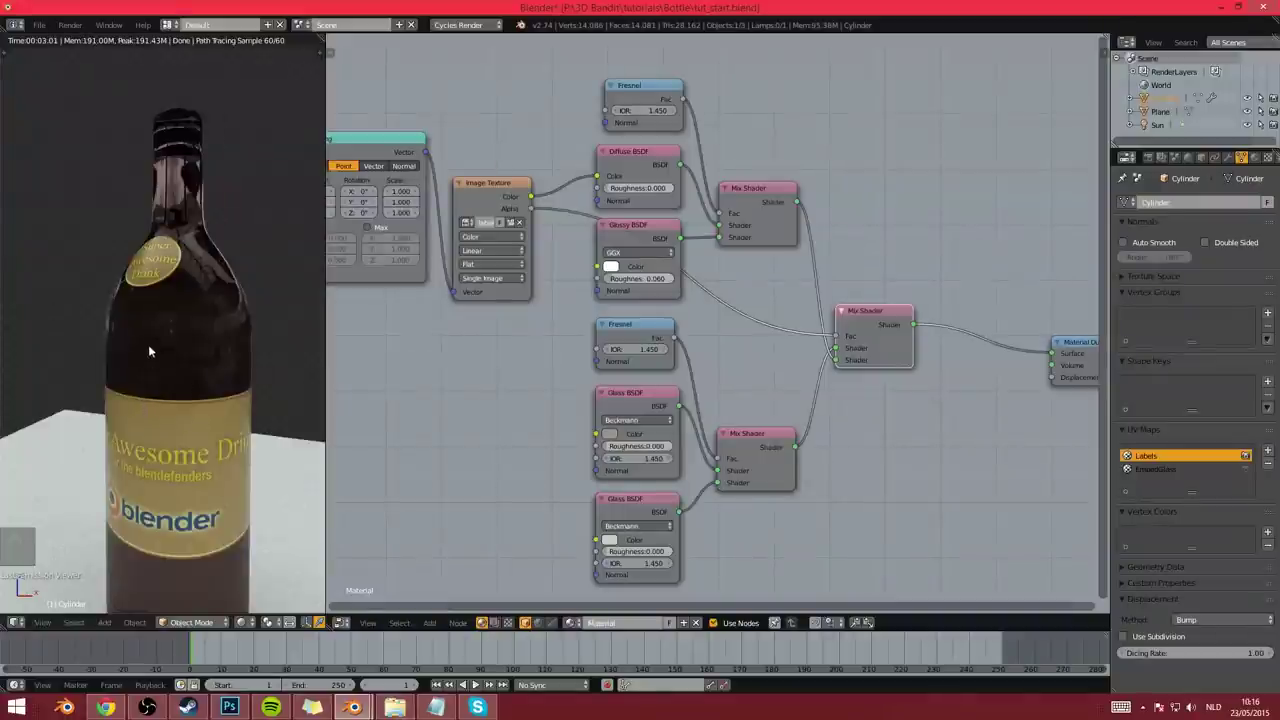
Show the bottle in solid shading, enter Edit Mode with edge selection, and select the edge loop at the groove beneath the cap
key("shift+z")
scroll(223, 418, "up", 3)
key("Tab")
scroll(200, 400, "up", 6)
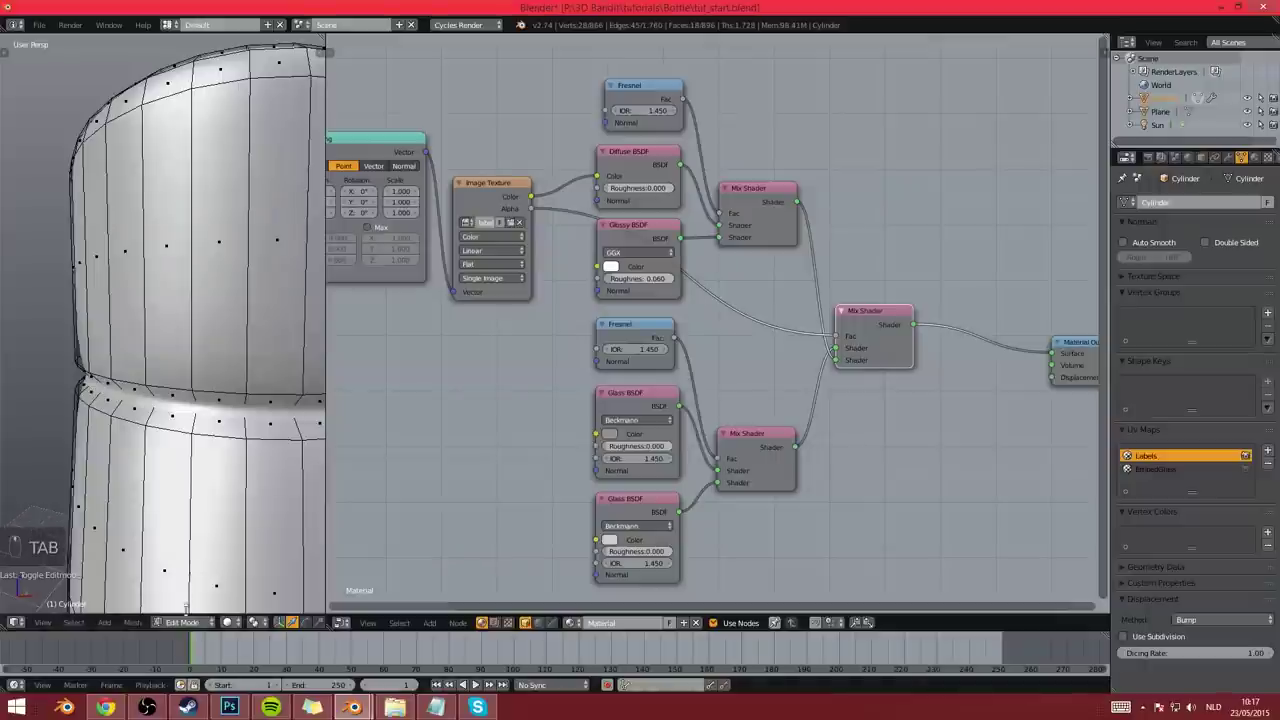
key("ctrl+Tab")
left_click(115, 464)
scroll(165, 330, "down", 6)
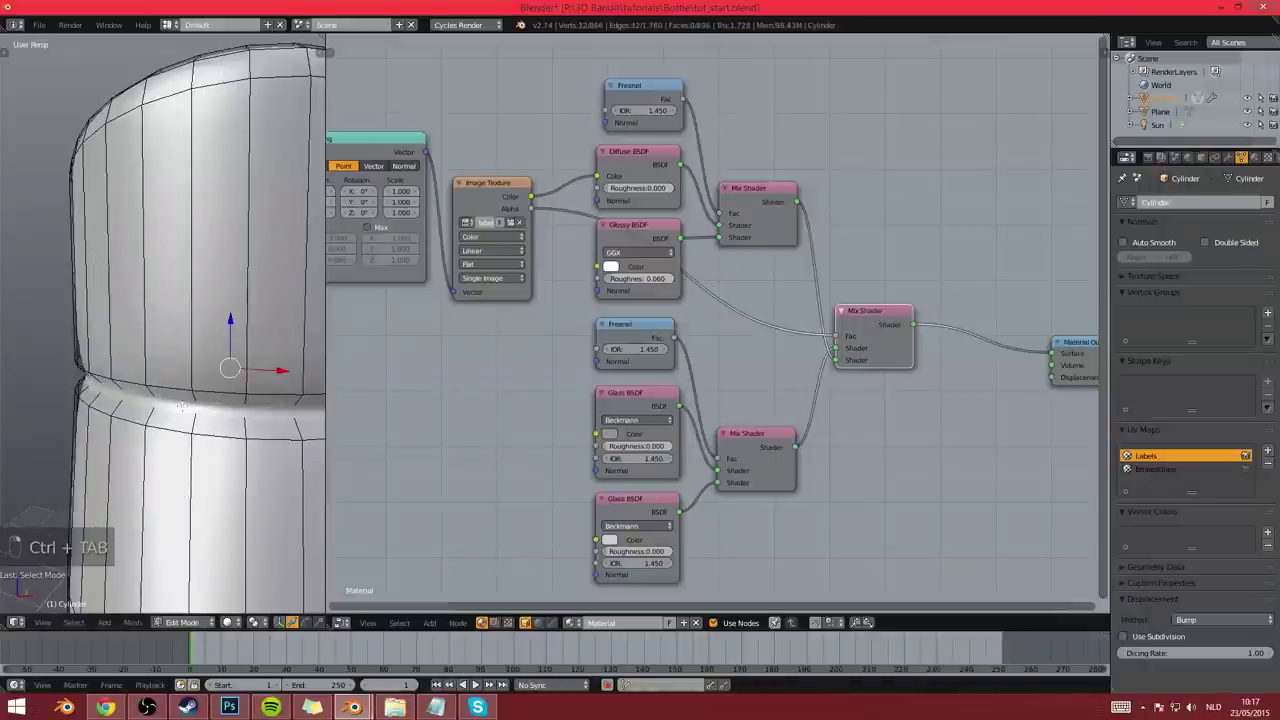
scroll(120, 163, "up", 8)
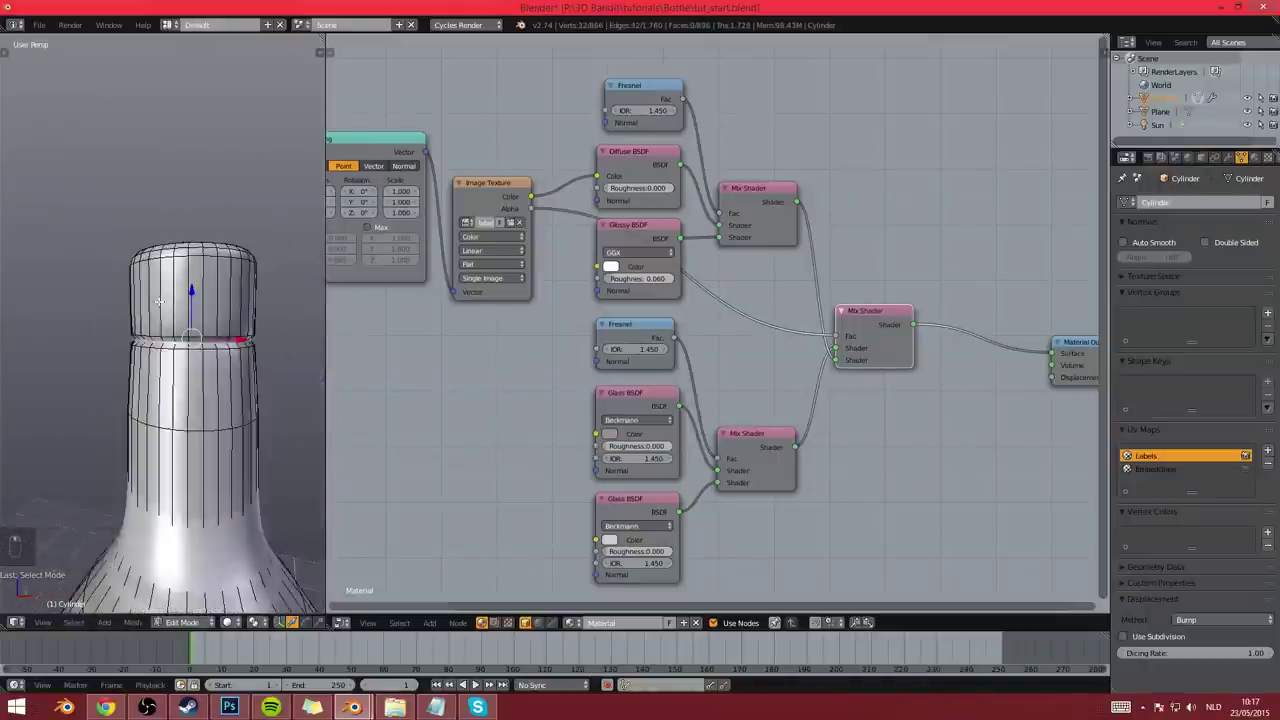
Enable adjusting the edit cage to the modifier result for the bottle's Subdivision Surface modifier
key("z")
key("z")
scroll(140, 340, "down", 3)
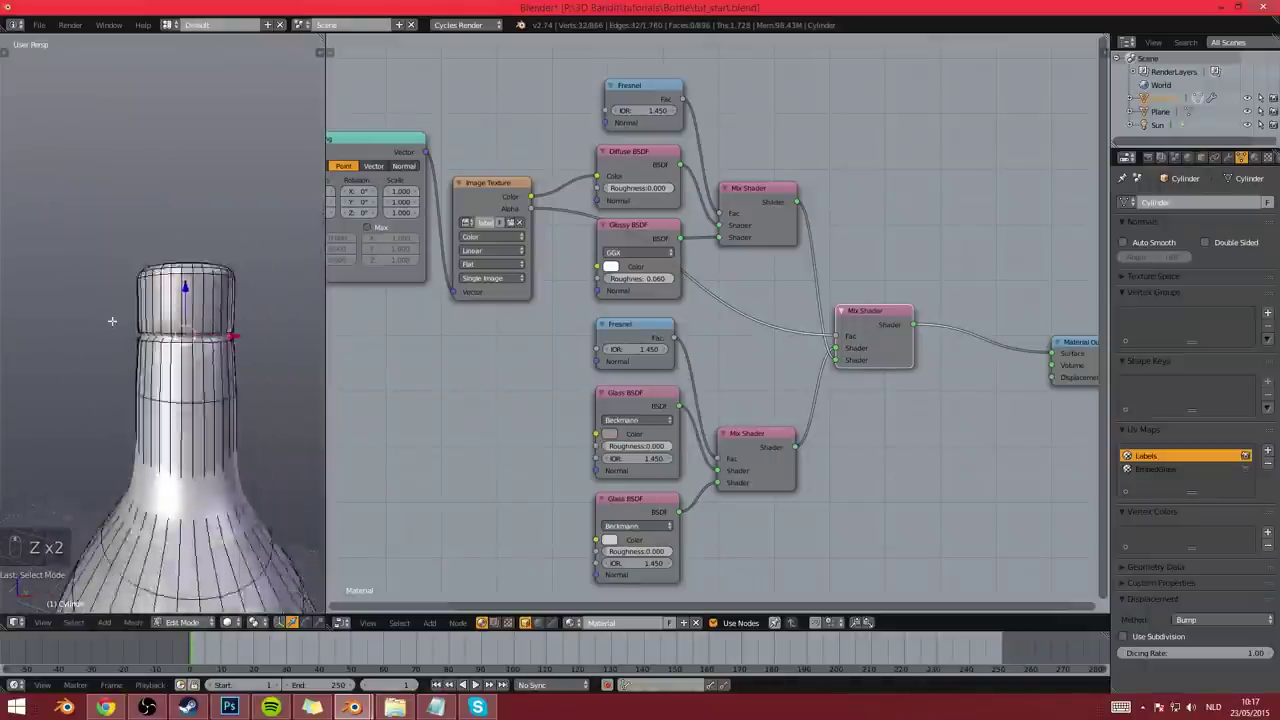
scroll(166, 358, "up", 2)
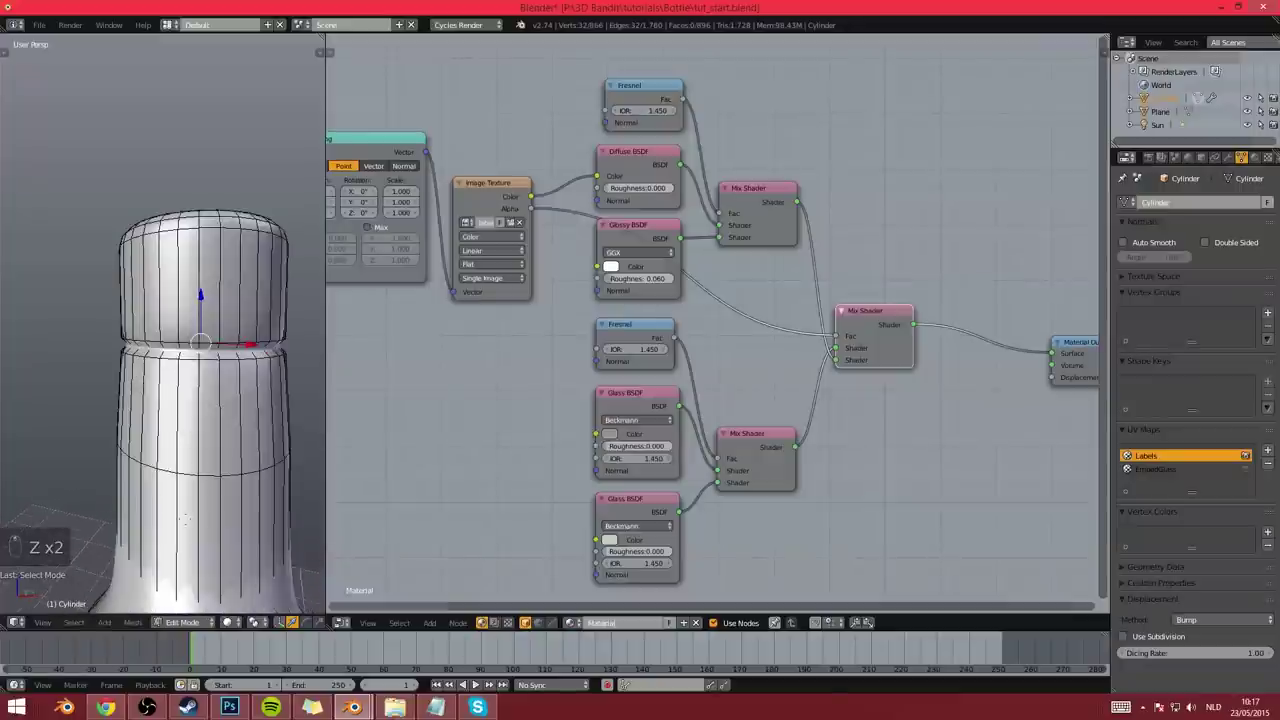
scroll(184, 518, "up", 1)
left_click(1230, 158)
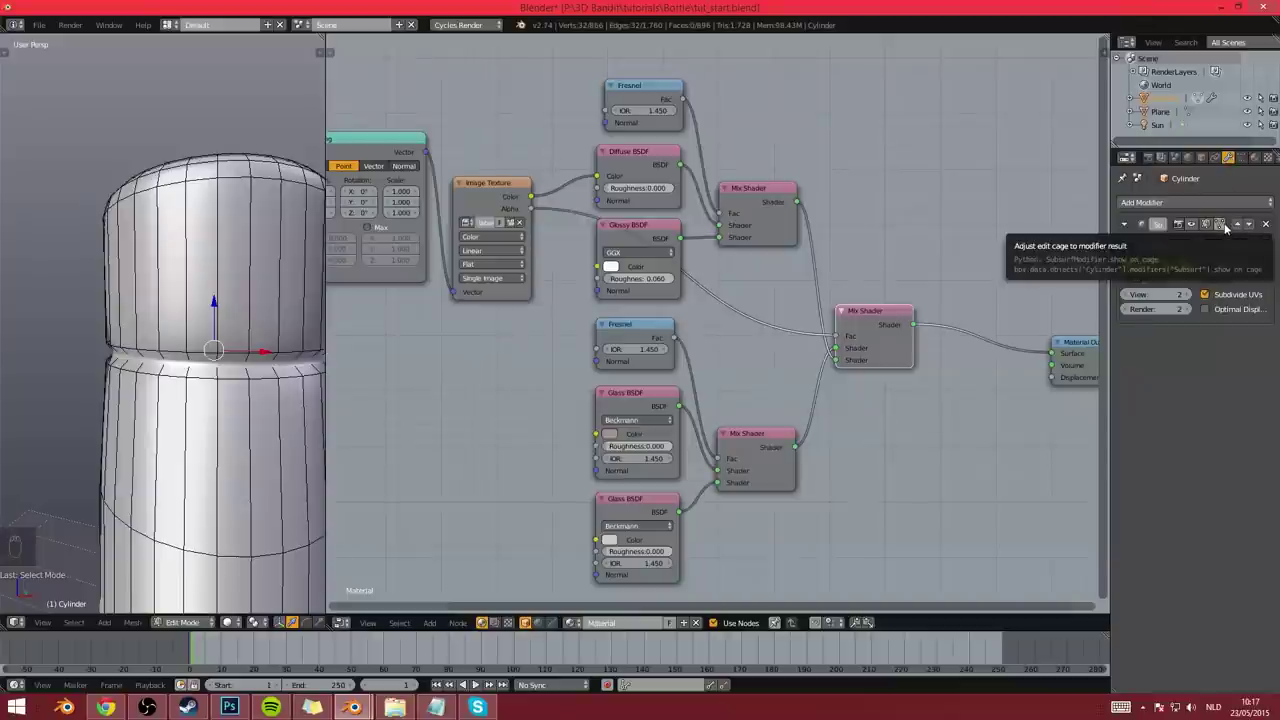
left_click(1226, 228)
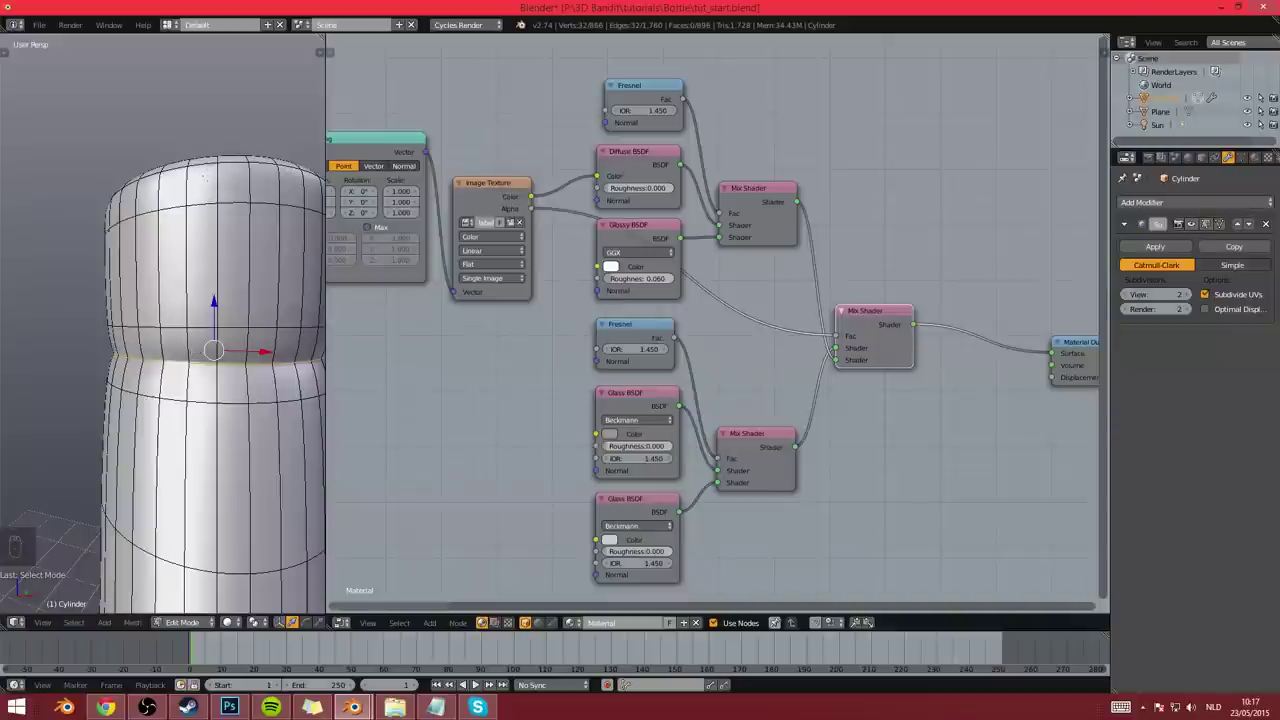
Examine how the edge loops follow the smoothed surface around the groove beneath the cap, close up and from a distance
scroll(178, 342, "down", 5)
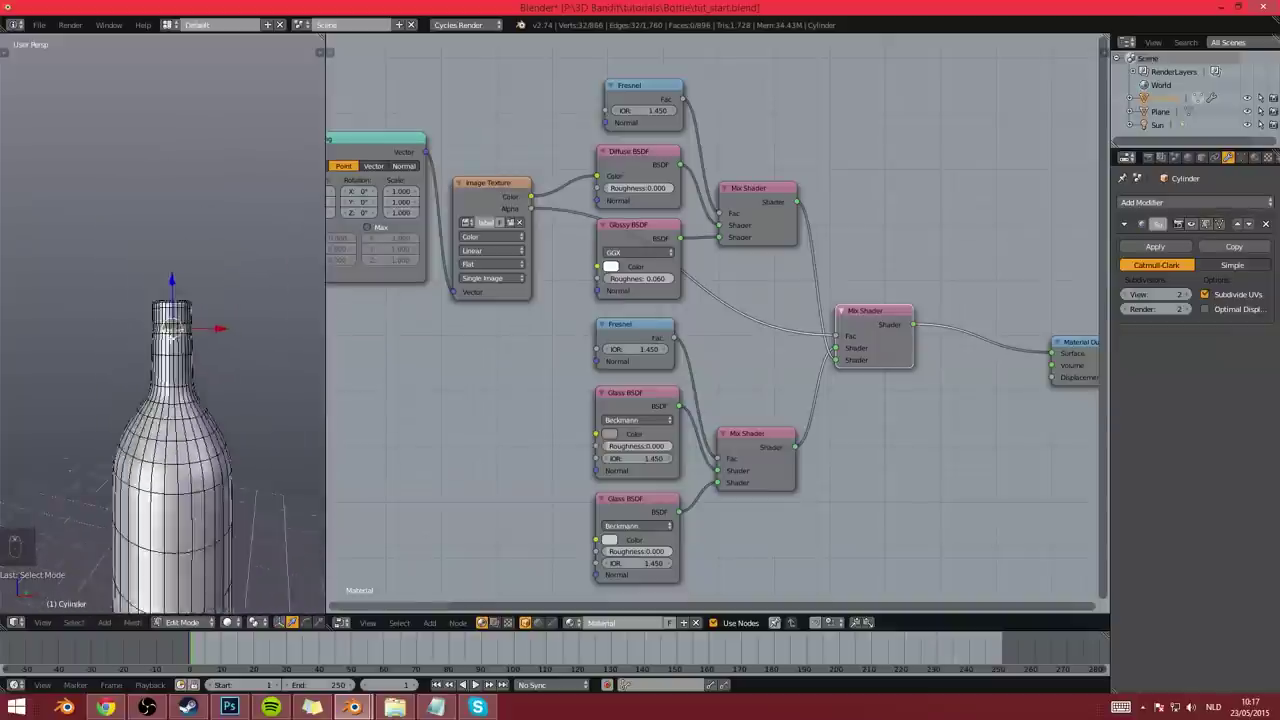
scroll(172, 340, "up", 4)
scroll(170, 339, "up", 2)
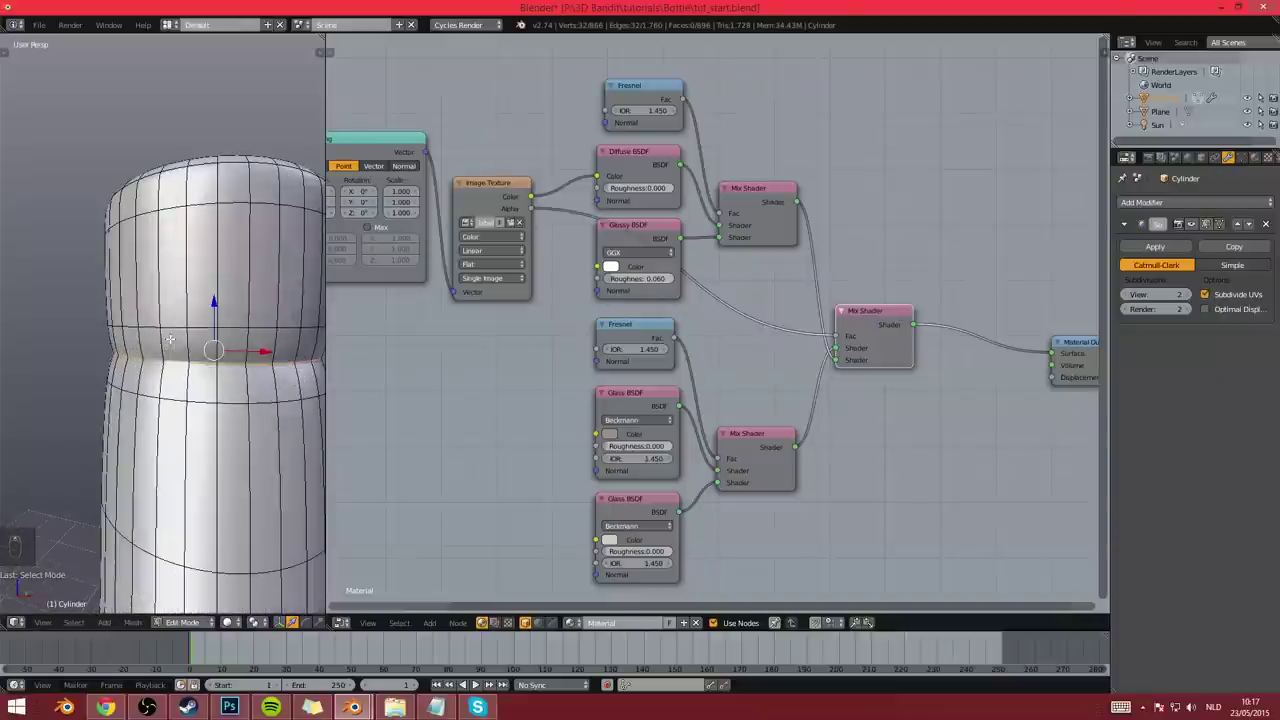
scroll(173, 363, "up", 2)
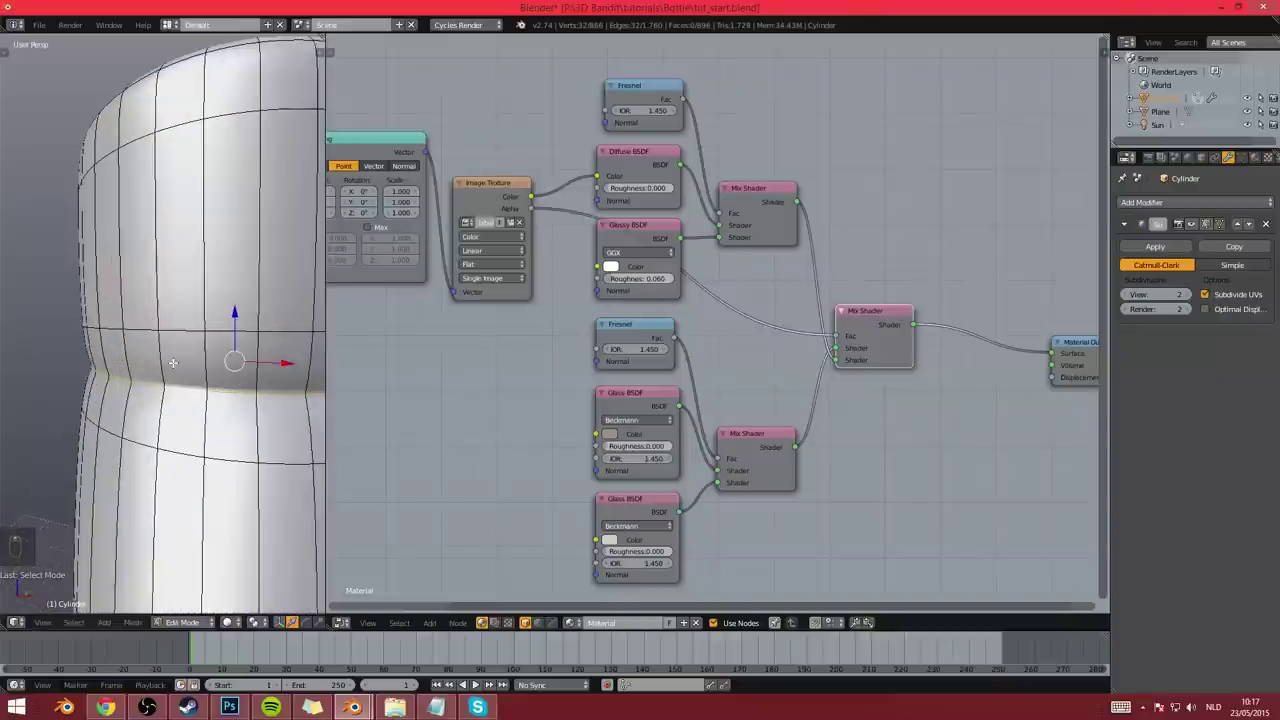
scroll(173, 363, "down", 2)
scroll(211, 356, "up", 2)
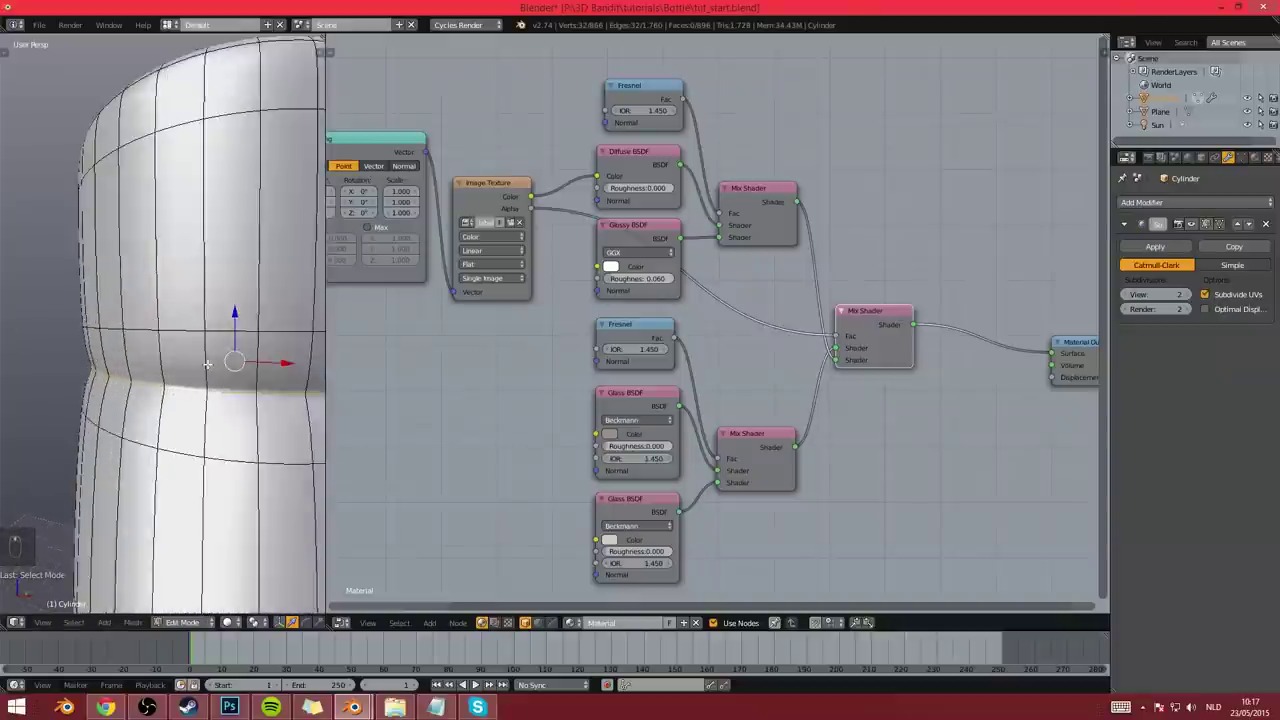
scroll(207, 364, "down", 2)
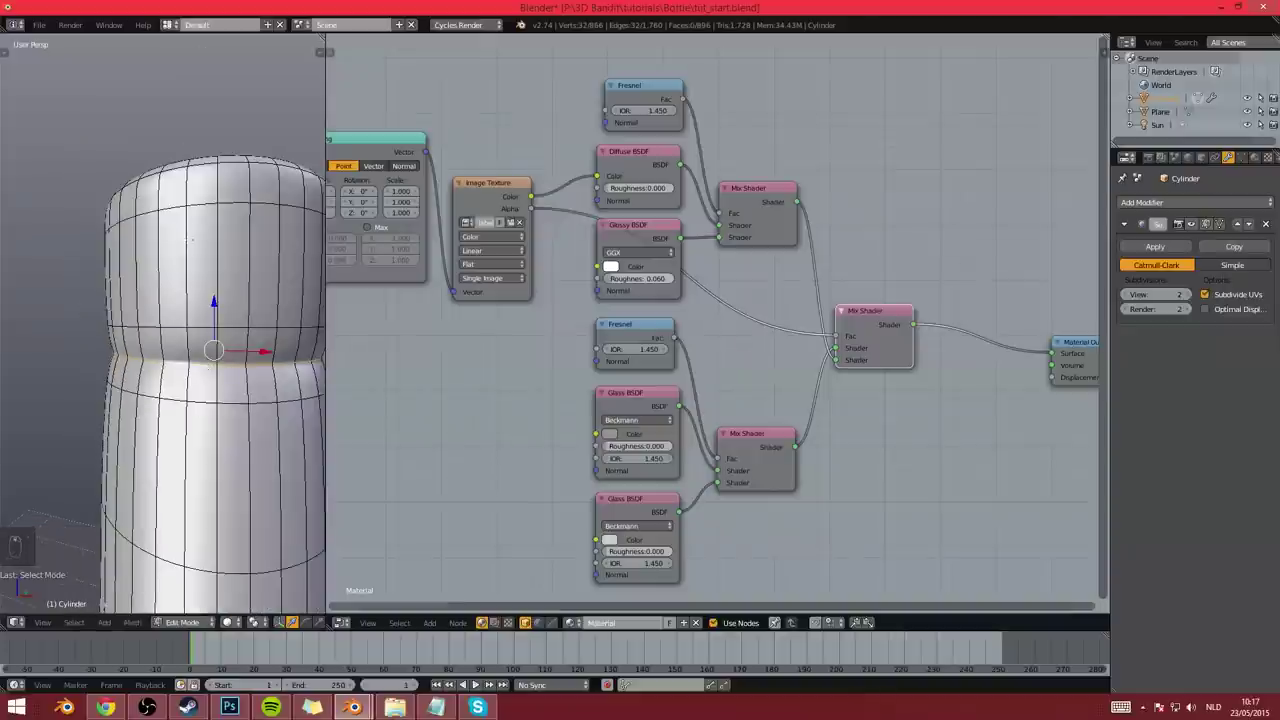
scroll(138, 333, "up", 2)
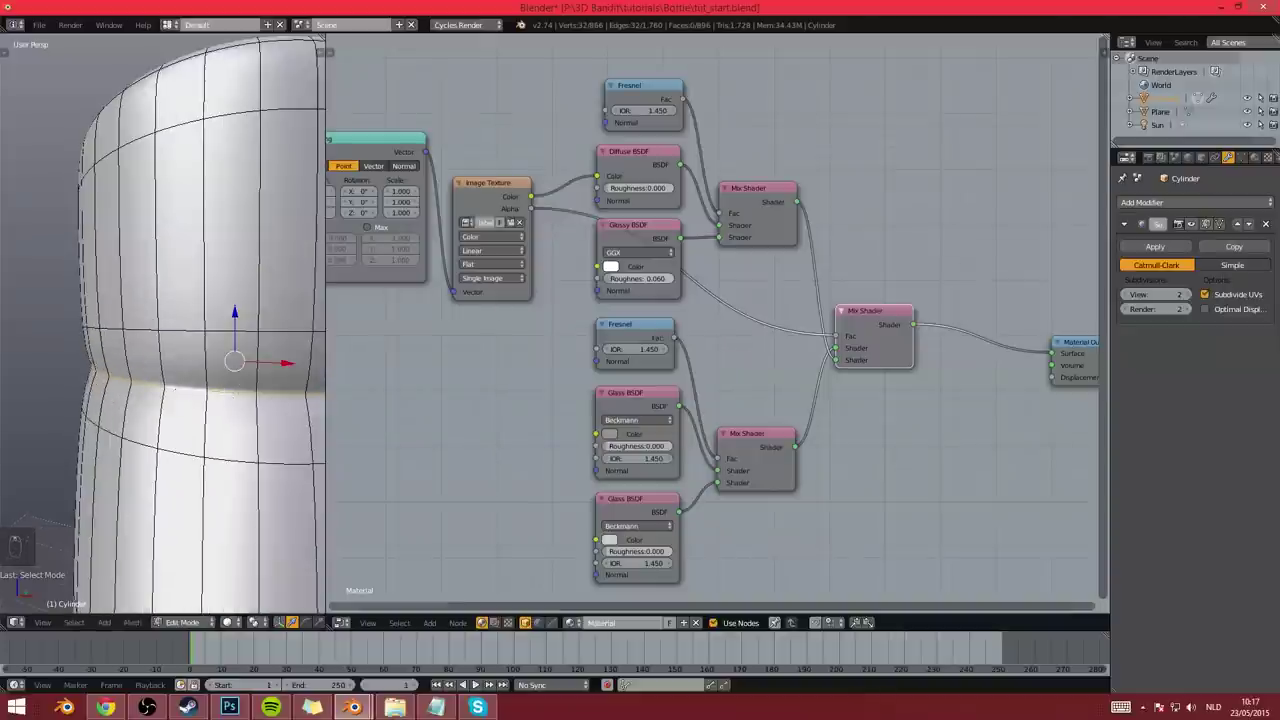
middle_click_drag(148, 390, 100, 388)
scroll(143, 386, "down", 5)
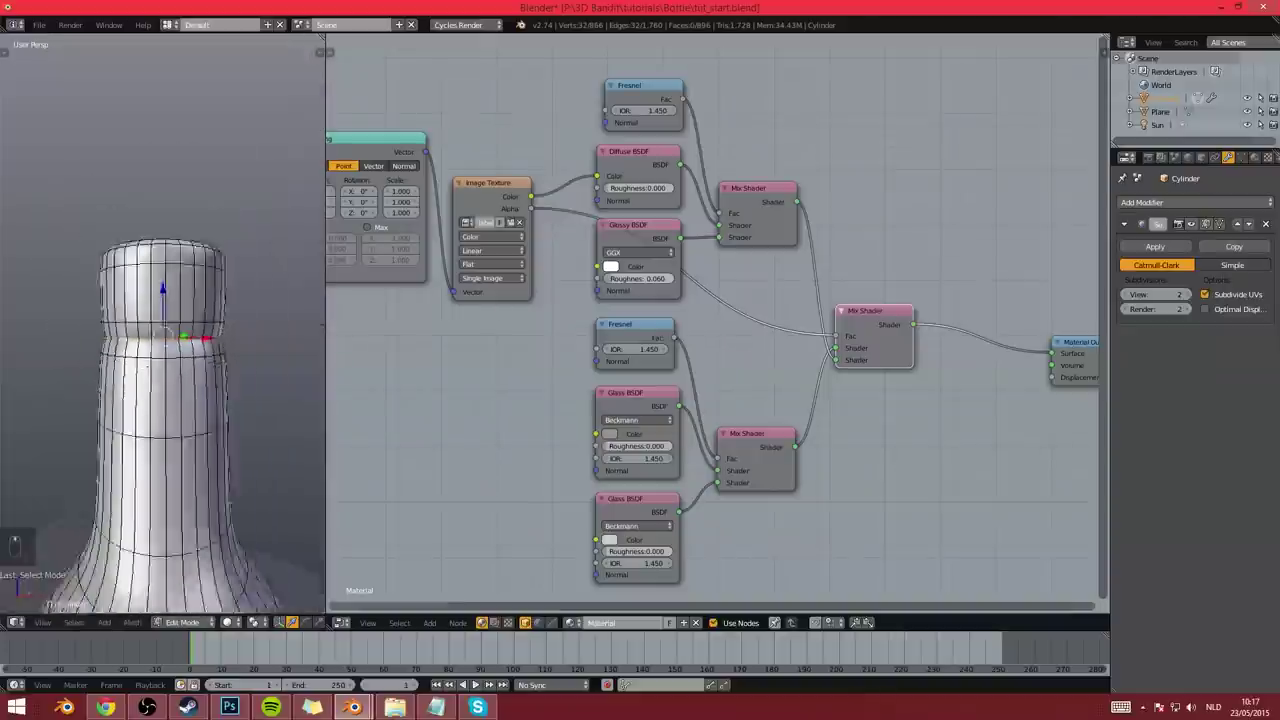
Select the edge loop running around the upper neck, a short way below the groove
scroll(143, 386, "up", 2)
scroll(160, 488, "up", 4)
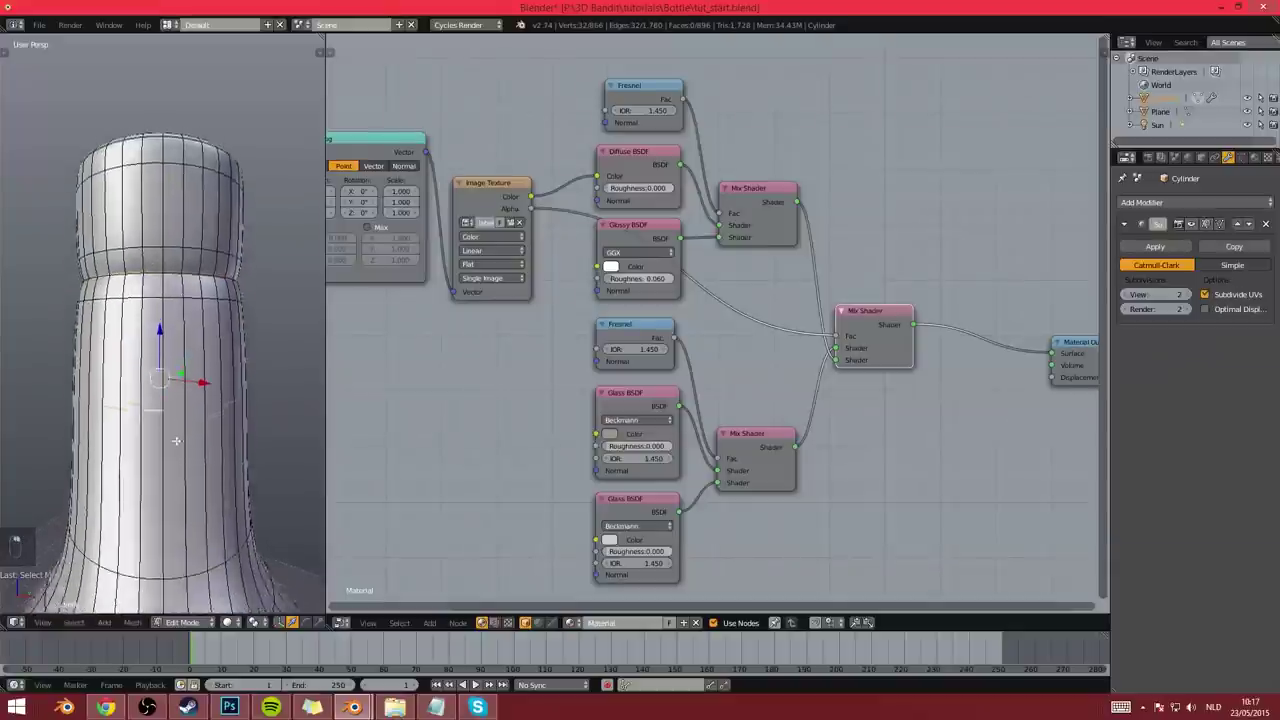
middle_click_drag(200, 341, 100, 374, "shift")
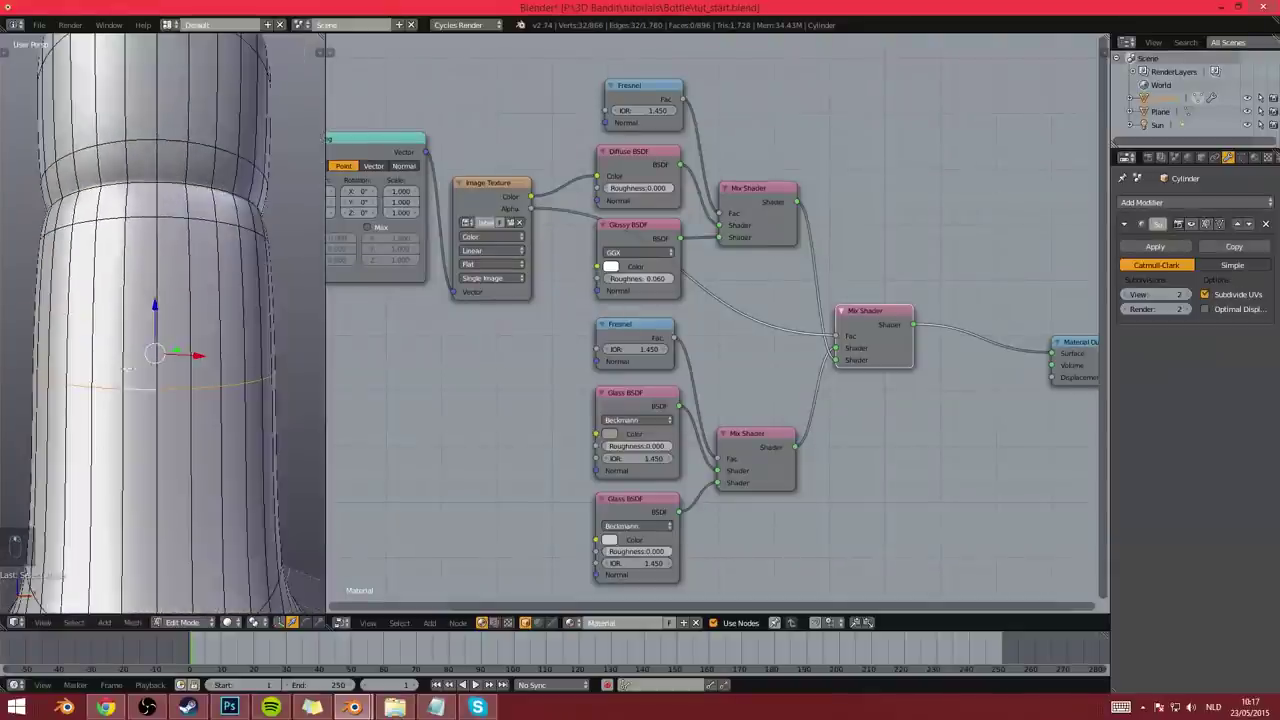
scroll(128, 368, "down", 4)
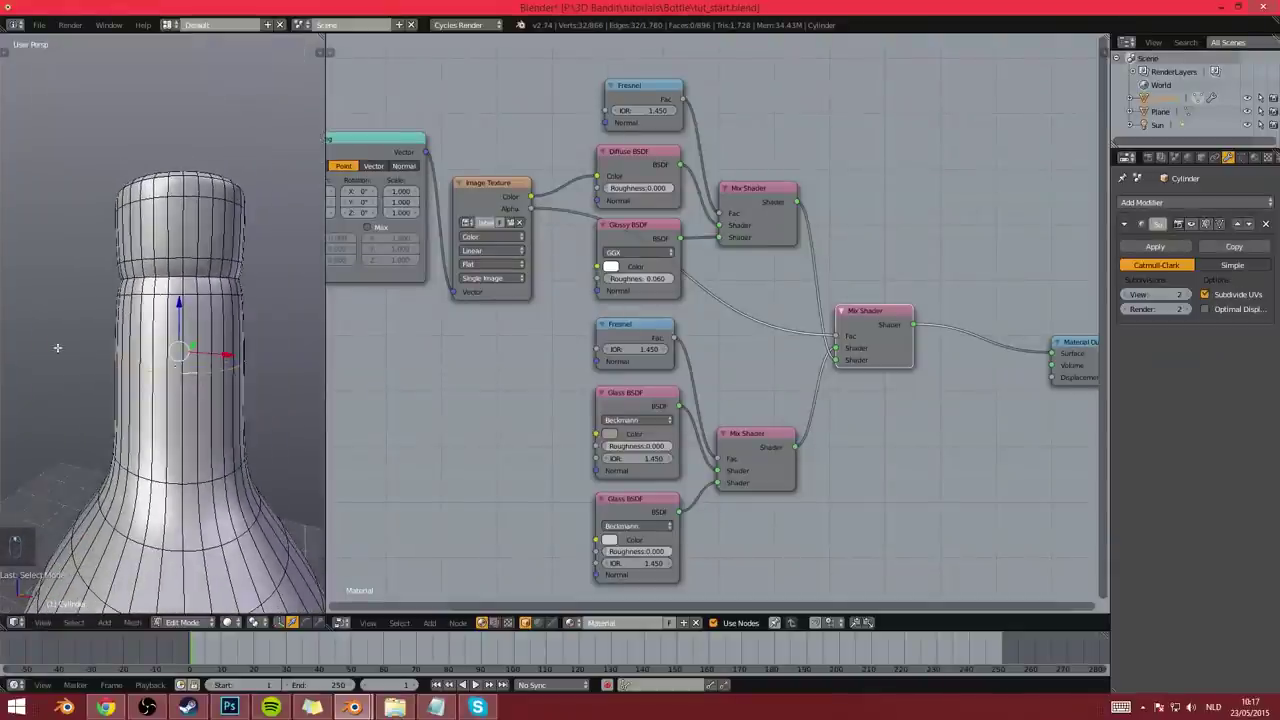
Show the mesh in wireframe, switch to face selection, and circle-select all faces from the cap's top down to the upper neck's edge loop
left_click(1255, 157)
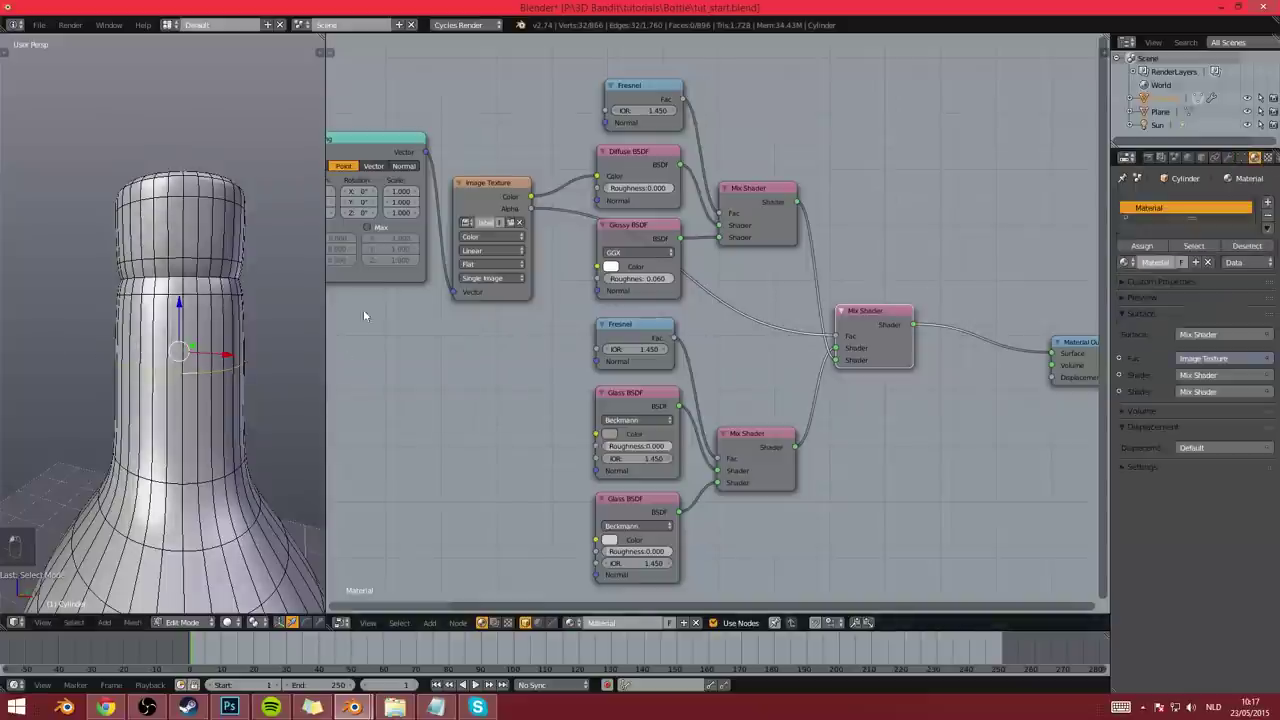
key("z")
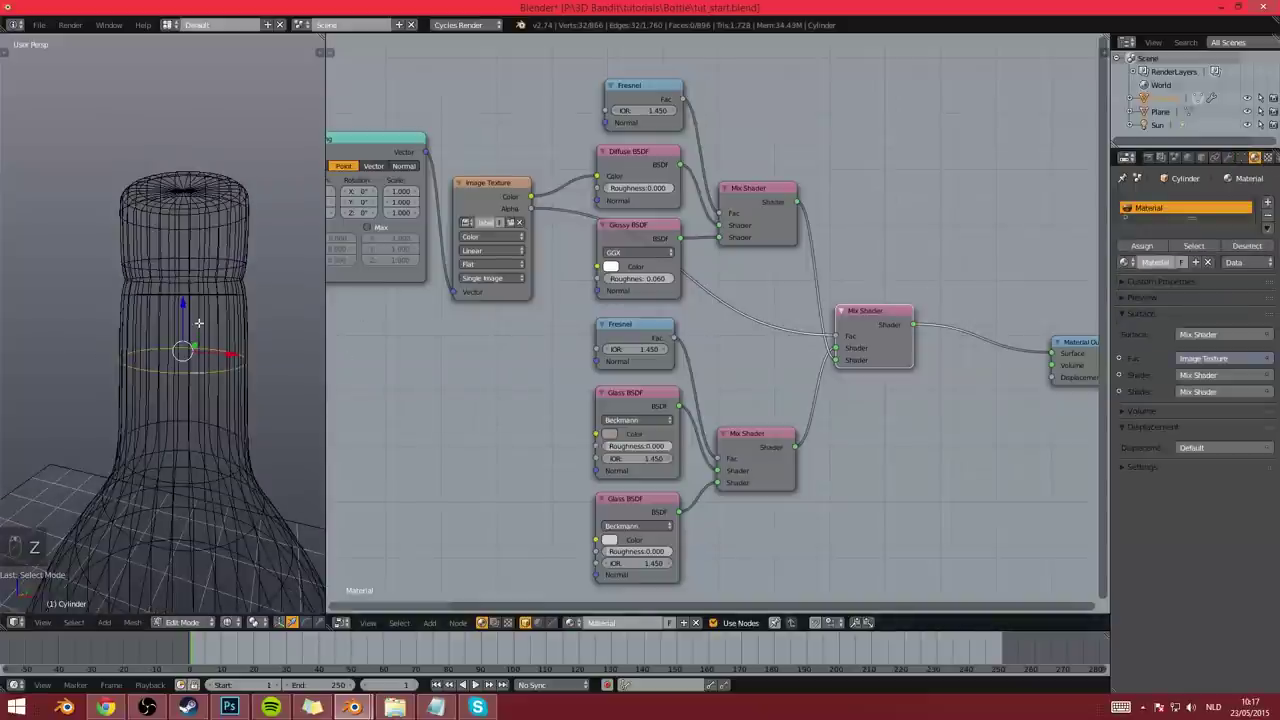
key("ctrl+Tab")
left_click(170, 313)
key("c")
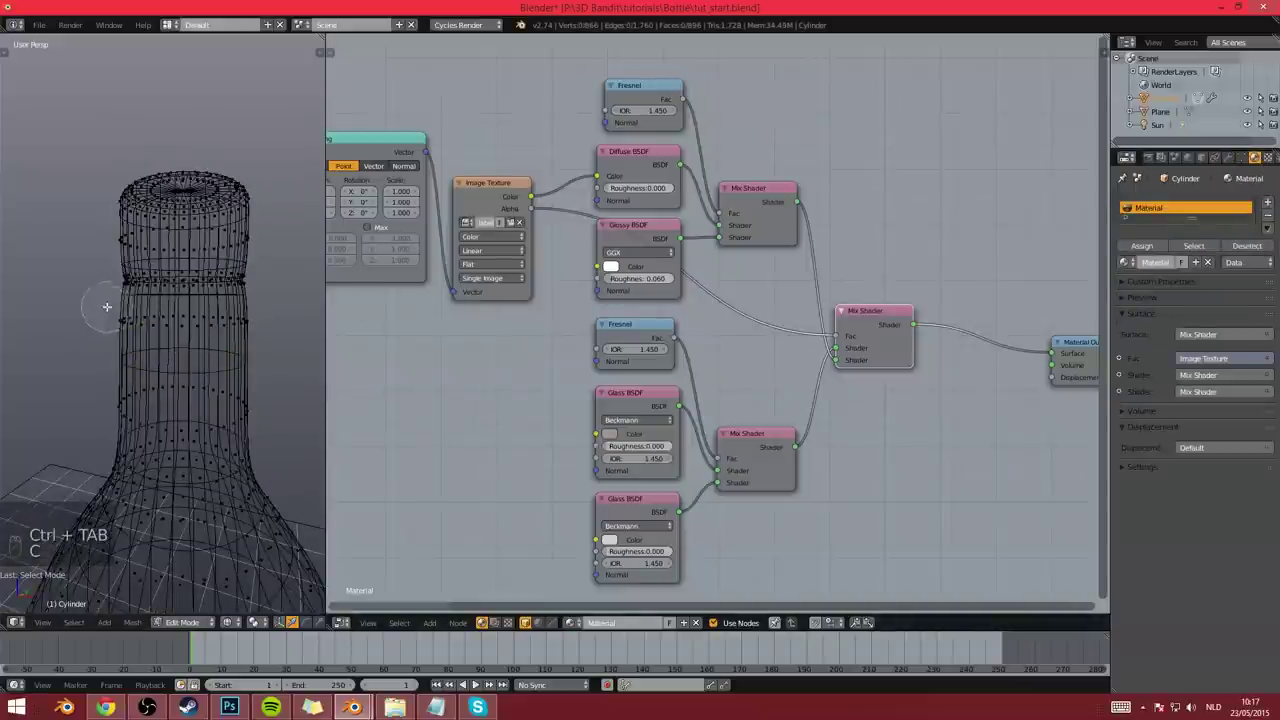
mouse_move(107, 307)
left_mouse_down()
mouse_move(192, 302)
mouse_move(199, 240)
mouse_move(138, 197)
mouse_move(167, 200)
left_mouse_up()
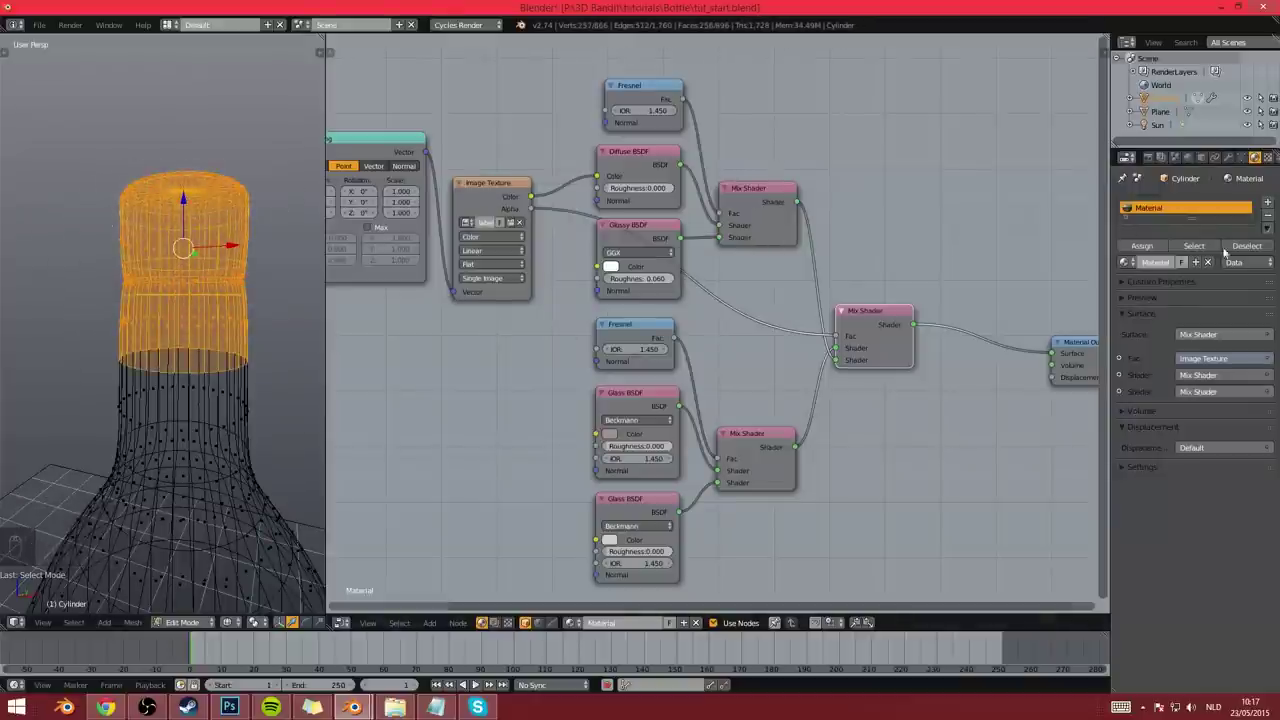
Add a second material slot with a new material and move its Diffuse BSDF away from the Material Output
left_click(1269, 205)
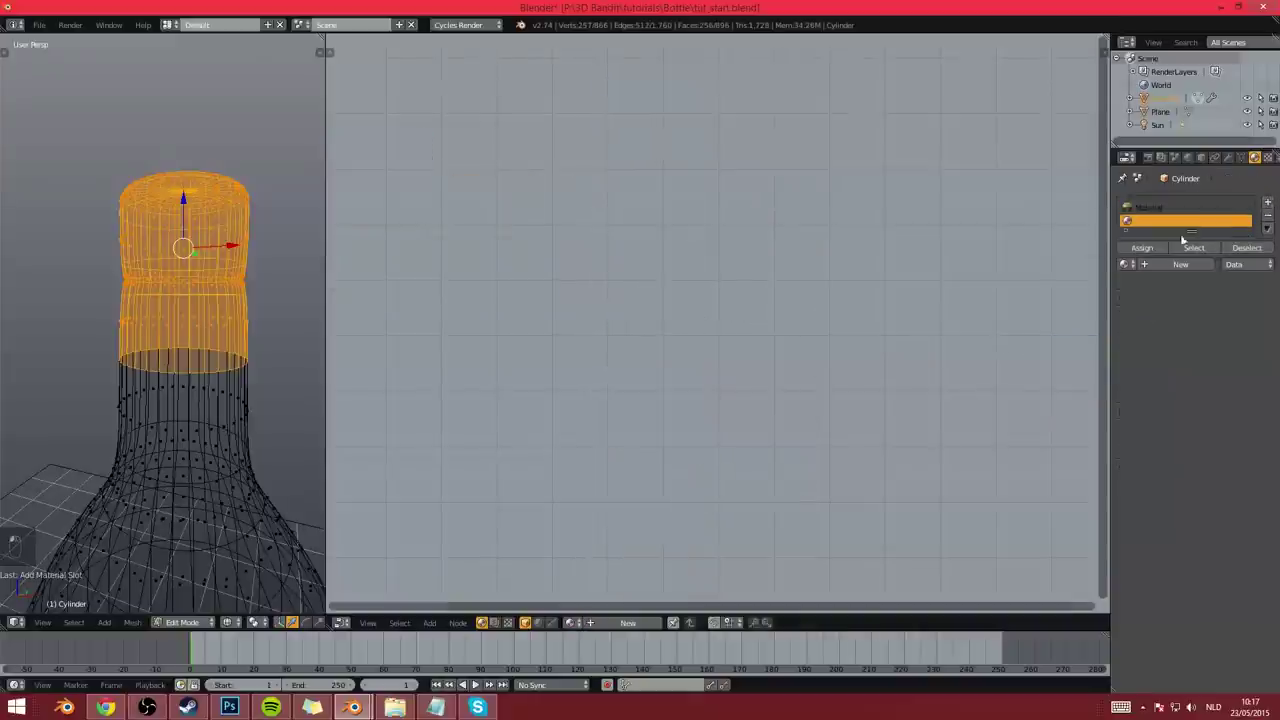
left_click(1155, 264)
middle_click_drag(959, 285, 799, 275)
left_click_drag(794, 345, 716, 298)
scroll(711, 375, "up", 1)
middle_click_drag(711, 377, 671, 371)
scroll(671, 371, "up", 1)
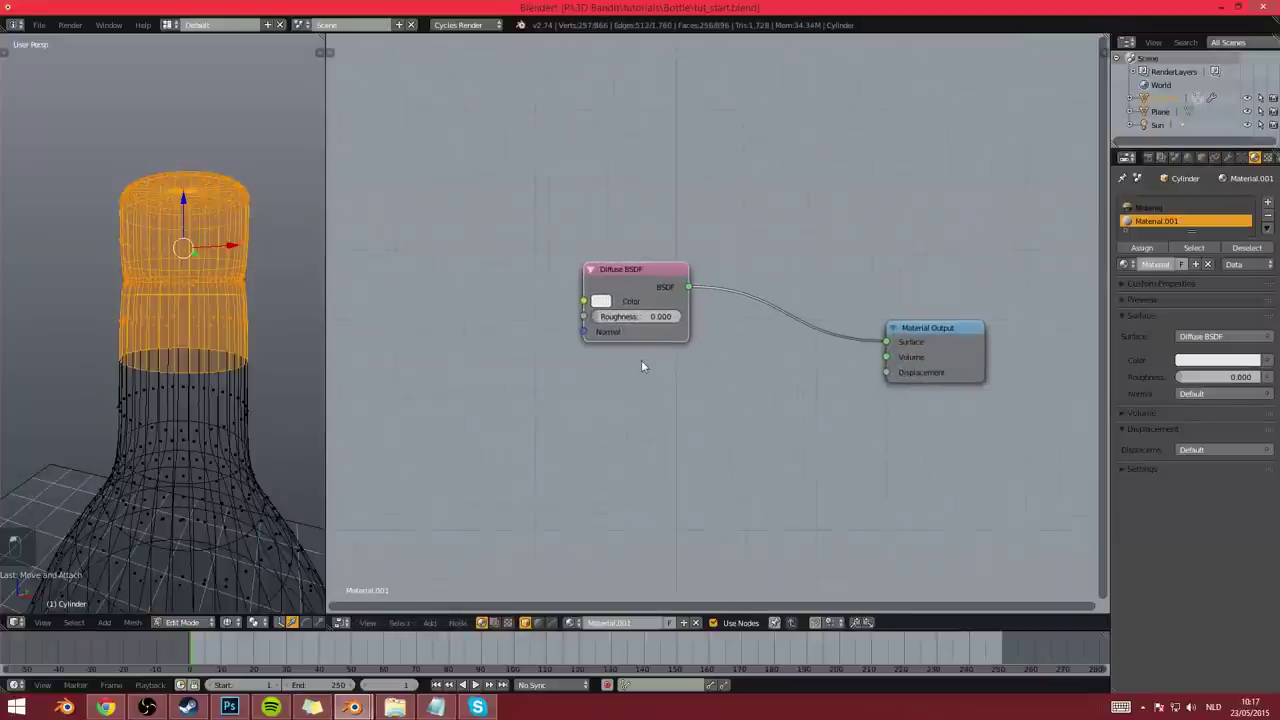
Add a Glossy BSDF below the Diffuse BSDF and combine both through a Mix Shader feeding the Material Output
key("shift+a")
mouse_move(610, 416)
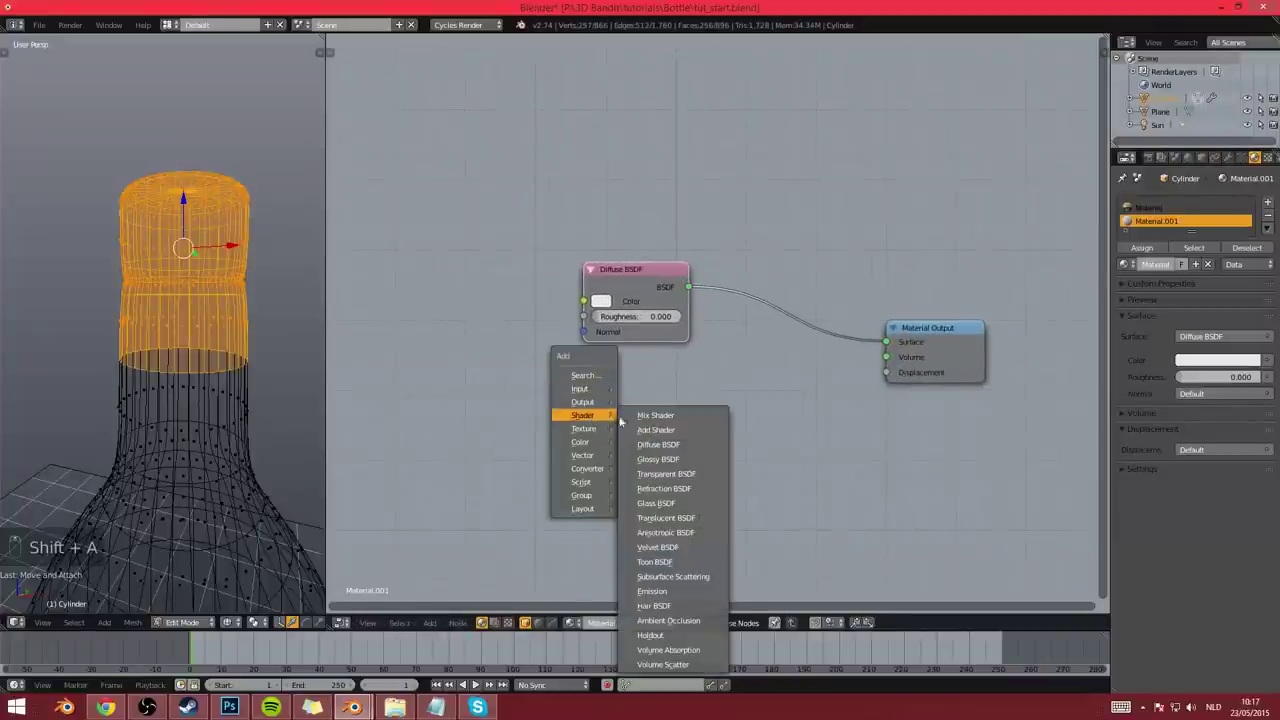
left_click(652, 460)
left_click(594, 360)
right_click_drag(636, 298, 638, 388, "ctrl+shift")
Drive the Mix Shader's Fac with a new Fresnel node and shift the shader nodes farther from the Material Output
key("shift+a")
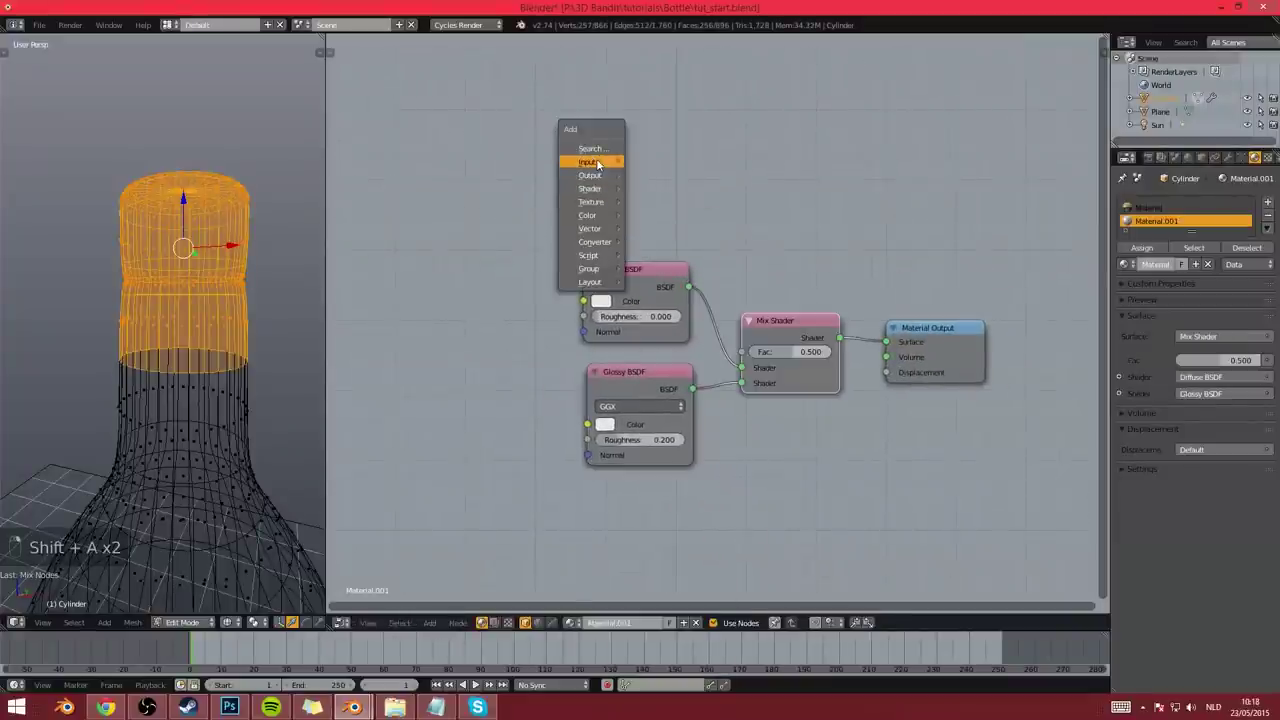
mouse_move(588, 163)
left_click(682, 210)
left_click(588, 190)
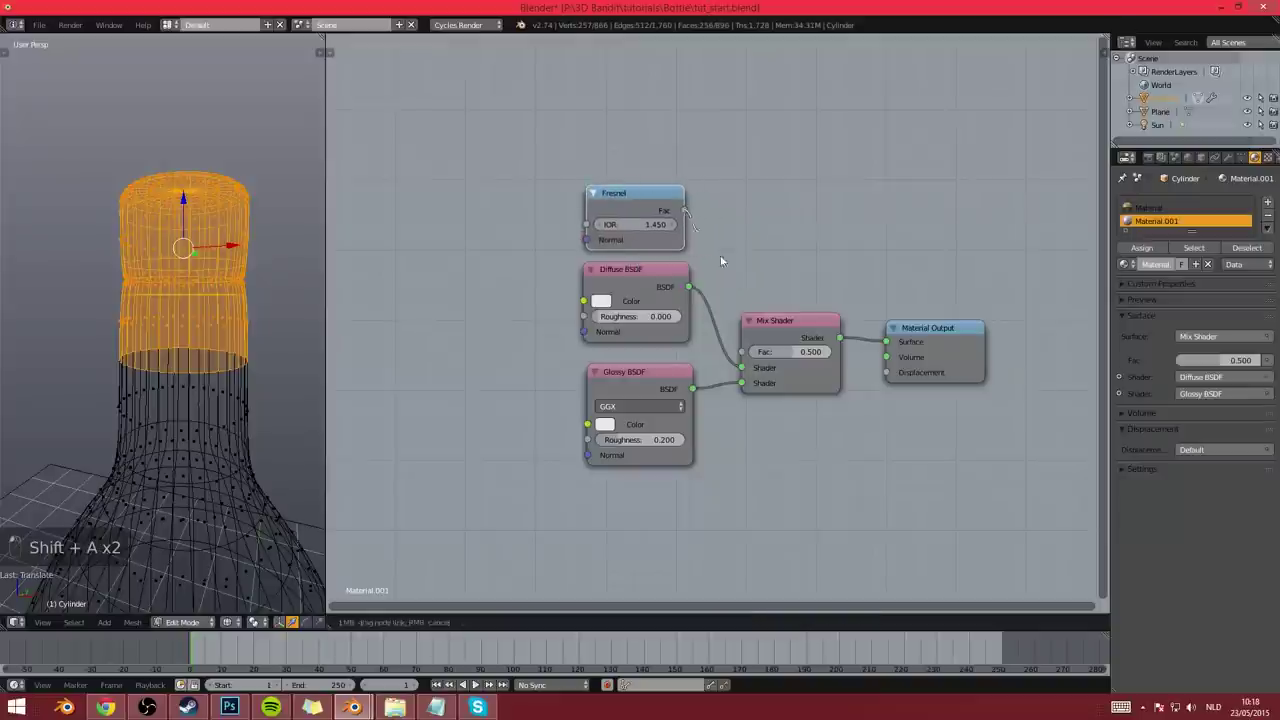
left_click_drag(683, 210, 741, 352)
key("a")
left_click_drag(546, 153, 822, 484)
key("g")
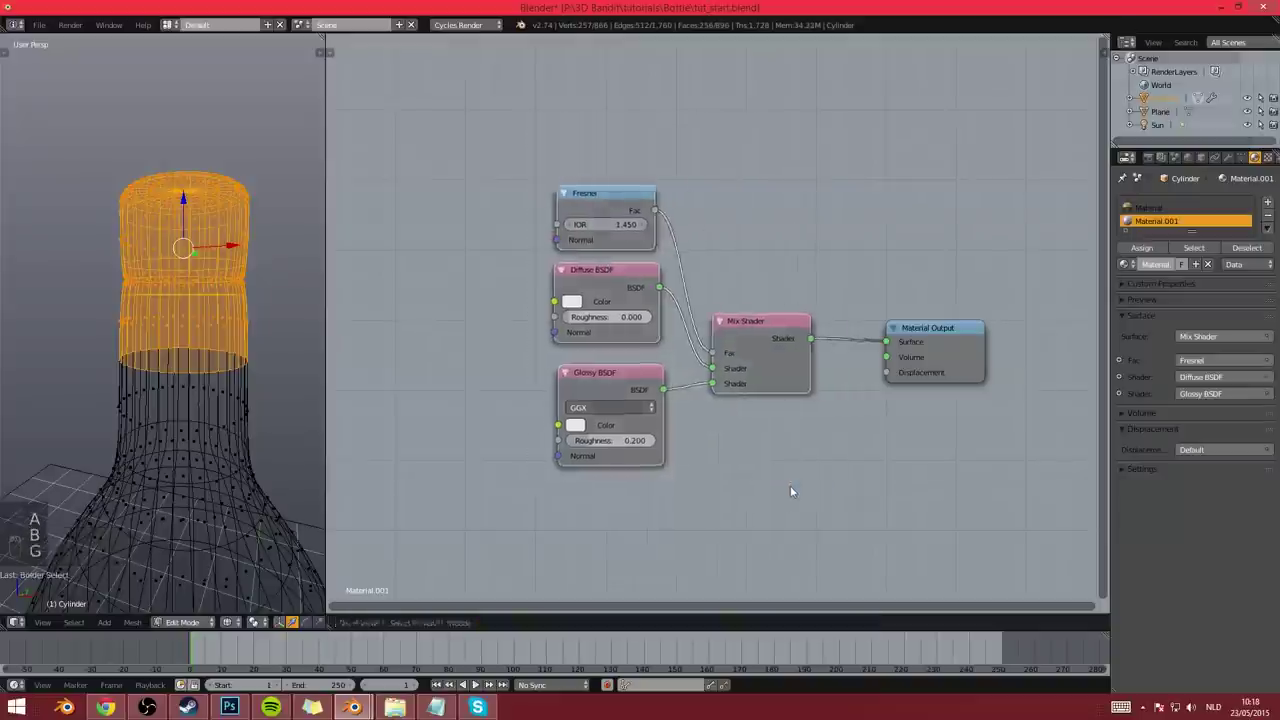
left_click(790, 487)
Set the Diffuse BSDF's color to a dark red
left_click(570, 304)
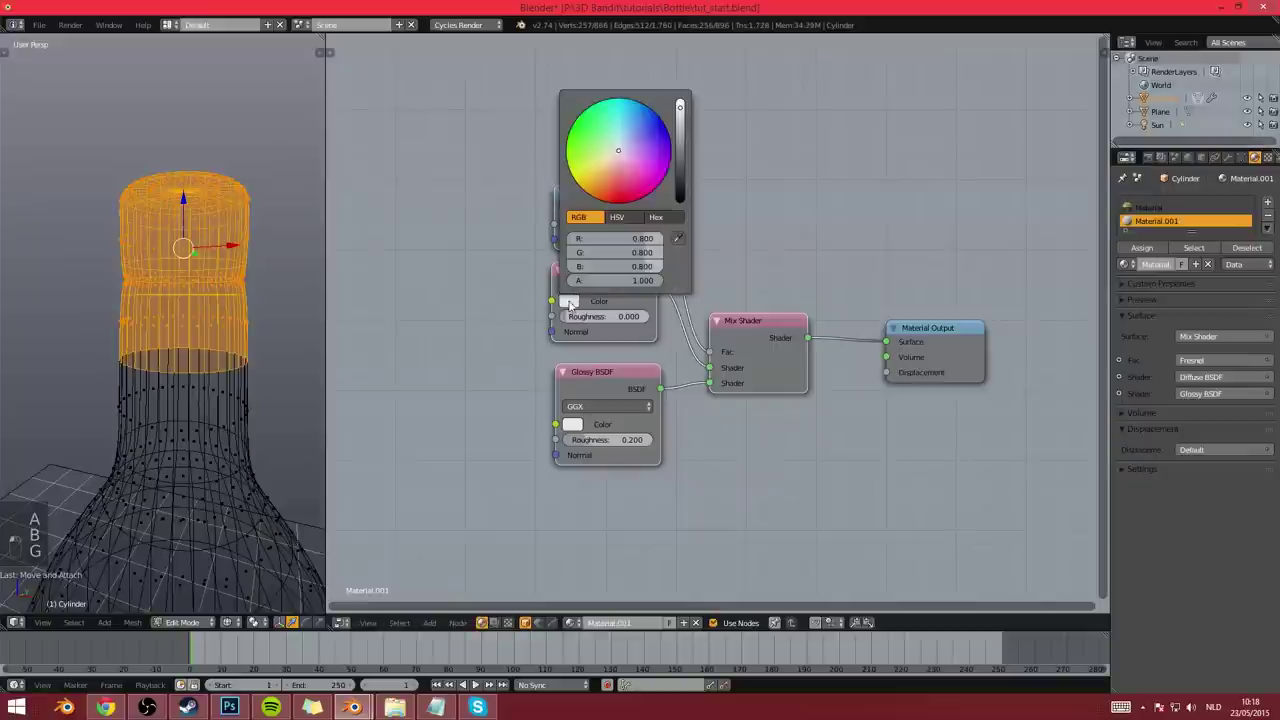
left_click(636, 170)
left_click(682, 153)
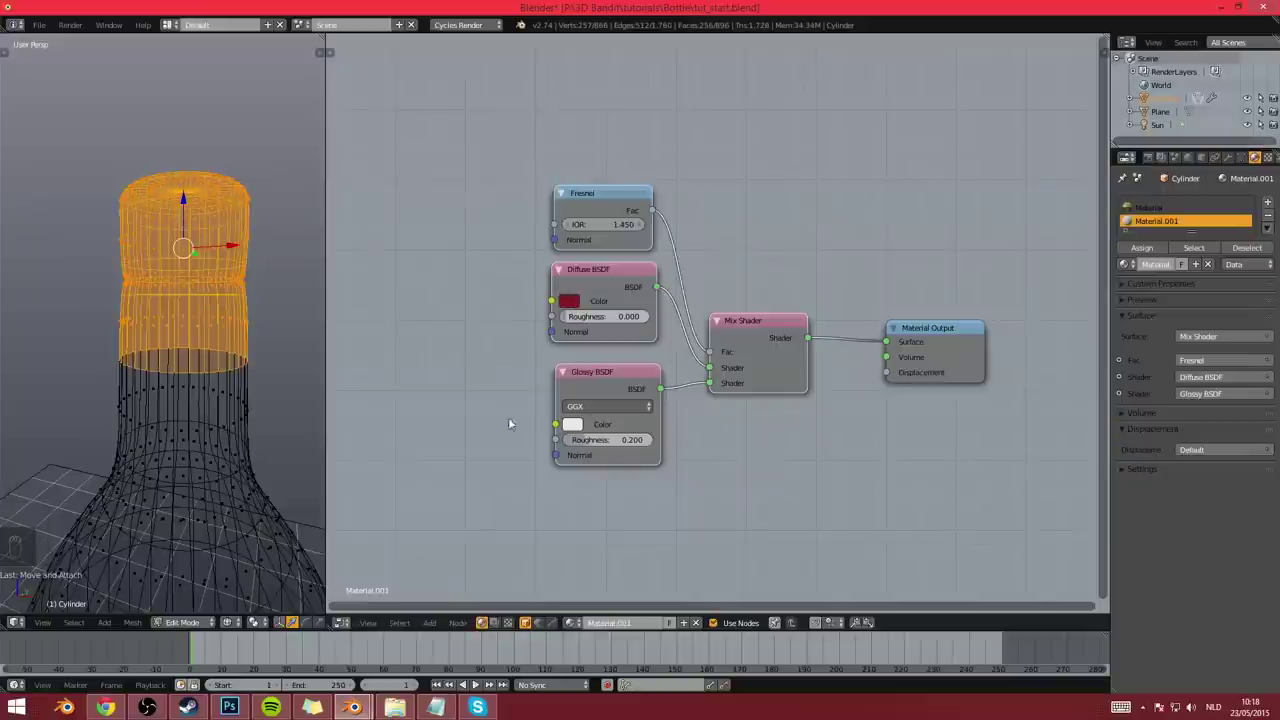
Assign the red material to the selected cap and upper neck faces and check it in a rendered preview
left_click(1136, 249)
key("Tab")
key("shift+z")
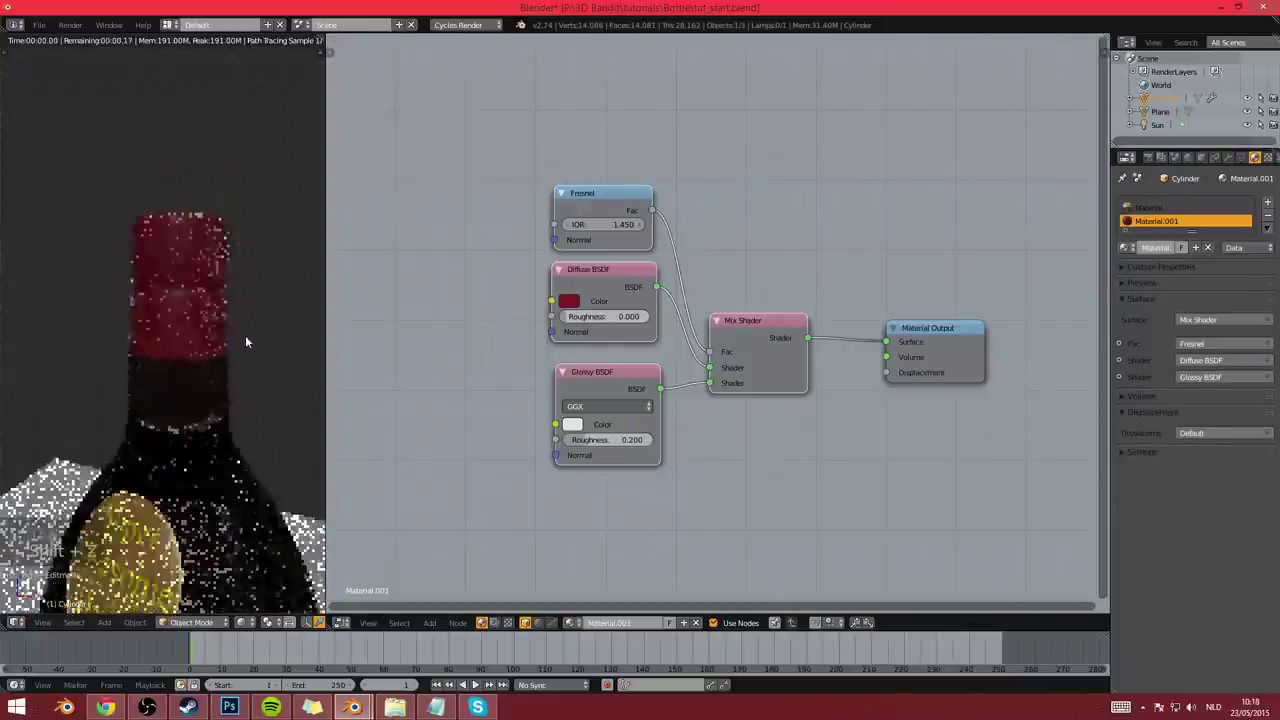
scroll(250, 342, "up", 3)
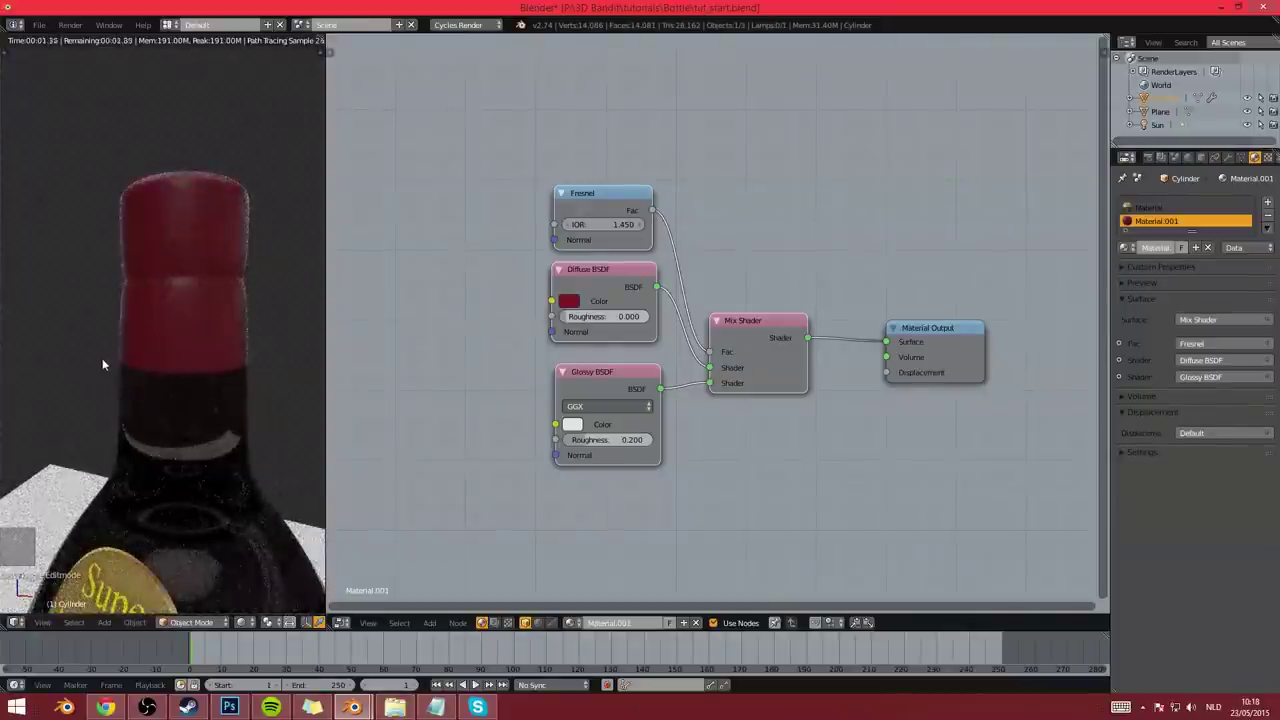
key("shift+z")
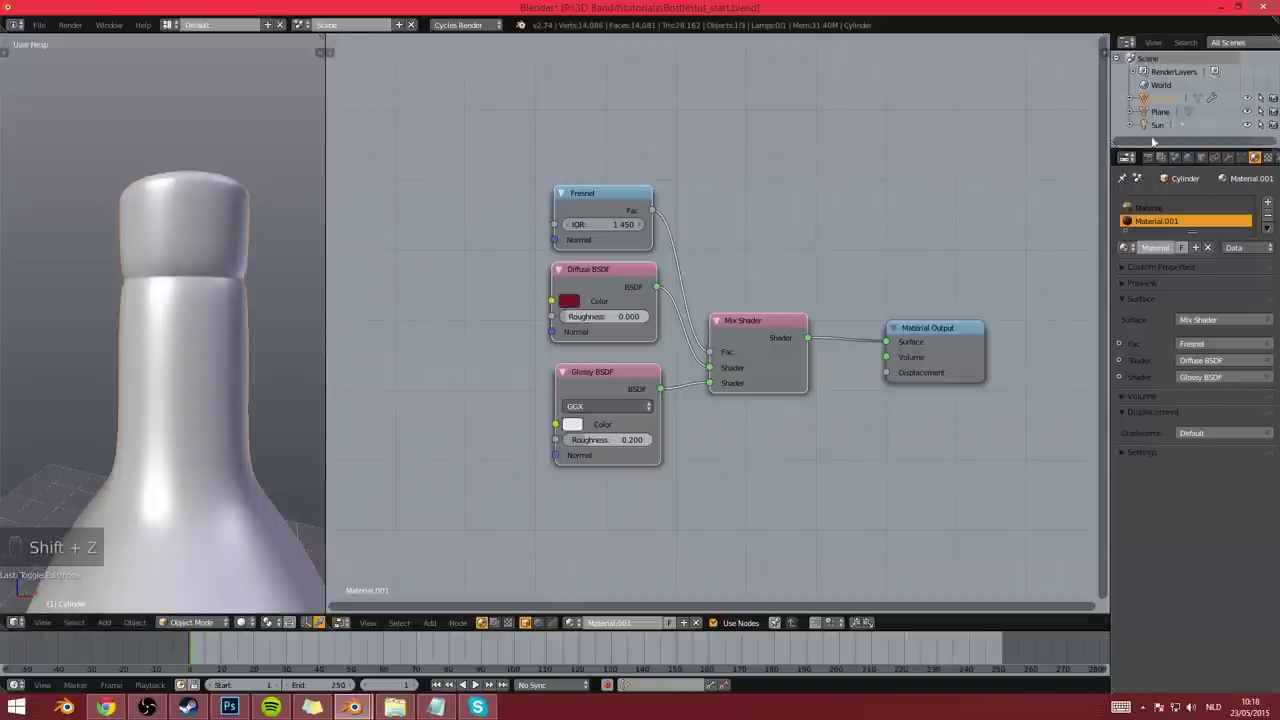
Reenter Edit Mode and toggle the Subdivision Surface's edit cage adjustment repeatedly to compare the selection's lower boundary
left_click(1229, 157)
key("Tab")
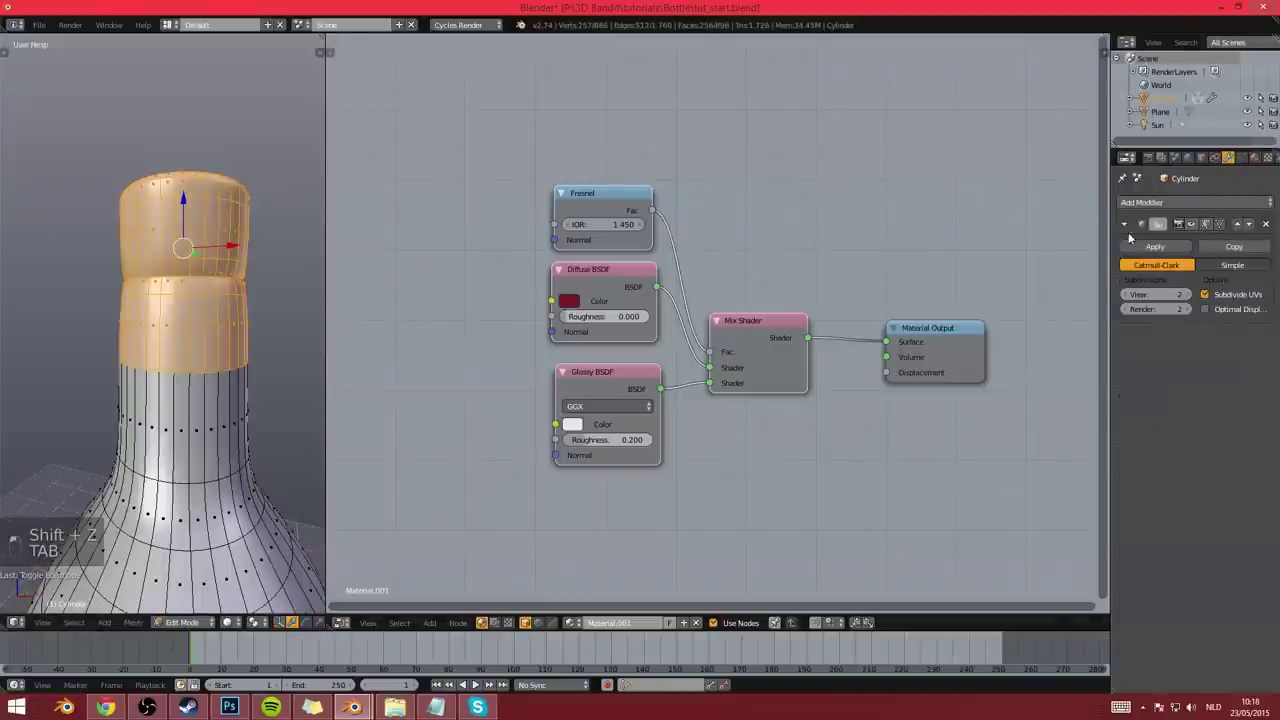
left_click(1218, 225)
left_click(1218, 225)
left_click(1218, 225)
left_click(1218, 225)
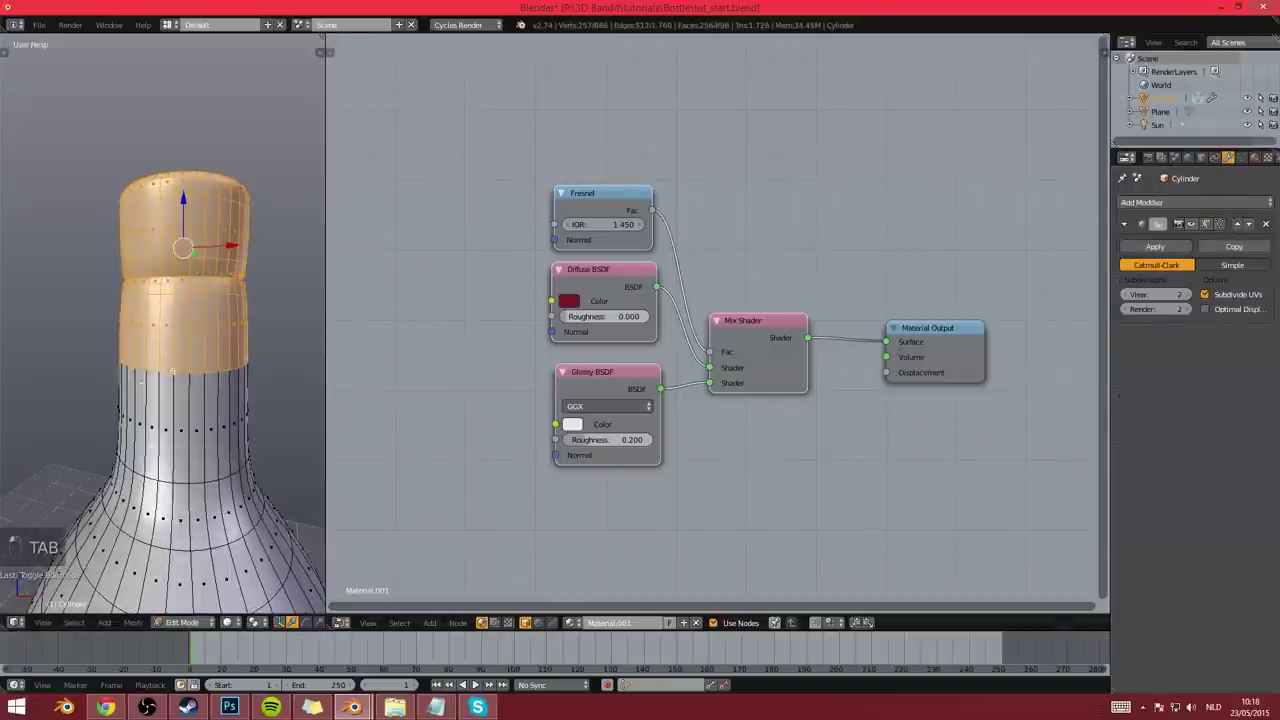
left_click(1221, 224)
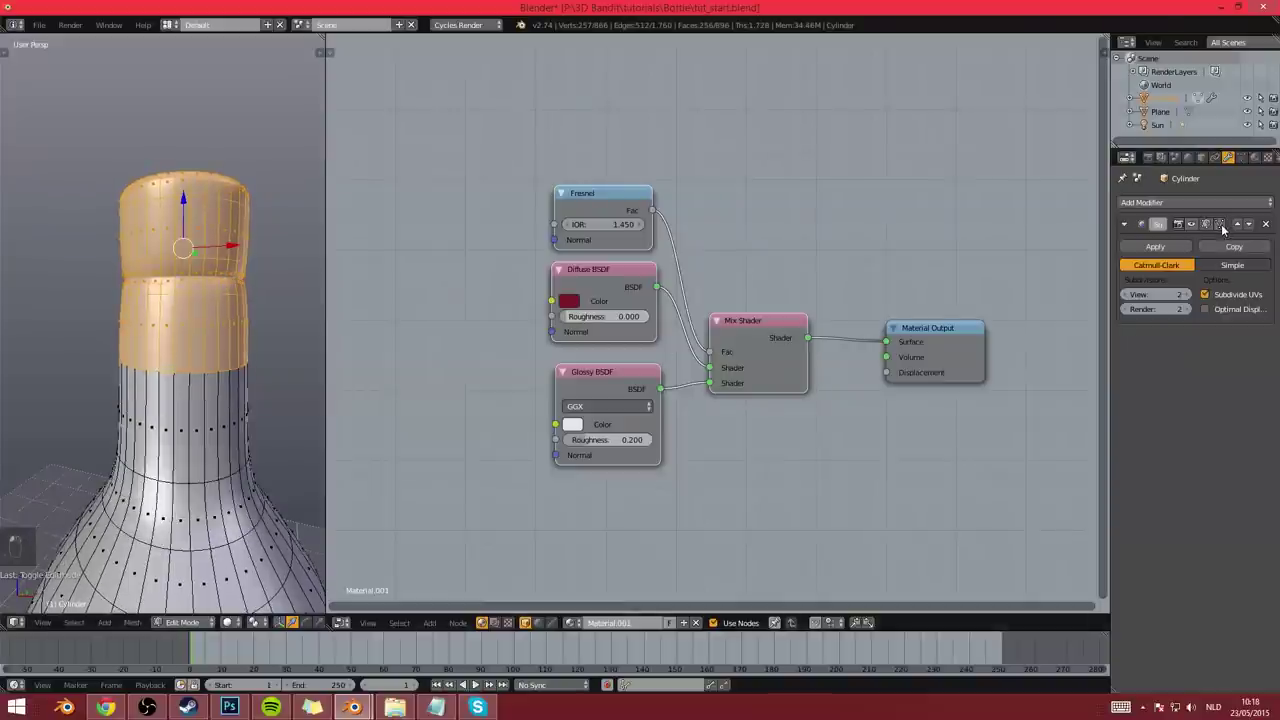
left_click(1220, 223)
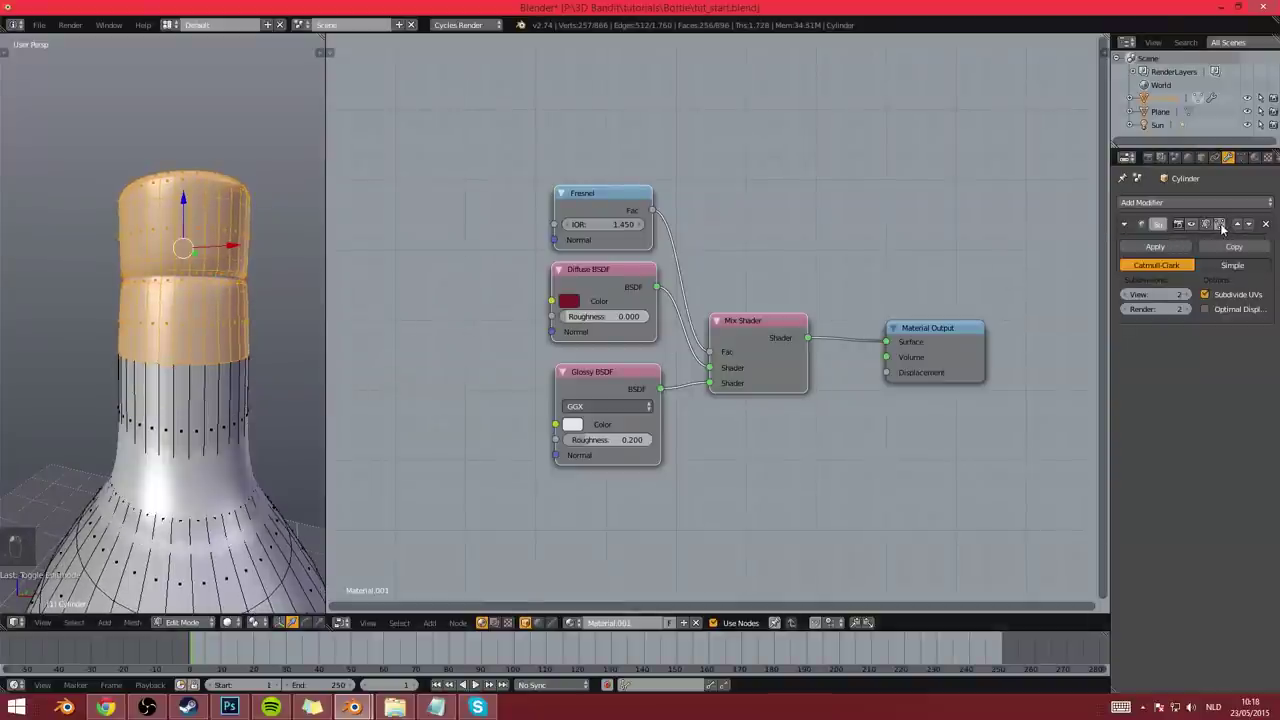
left_click(1220, 224)
left_click(1220, 224)
left_click(1220, 224)
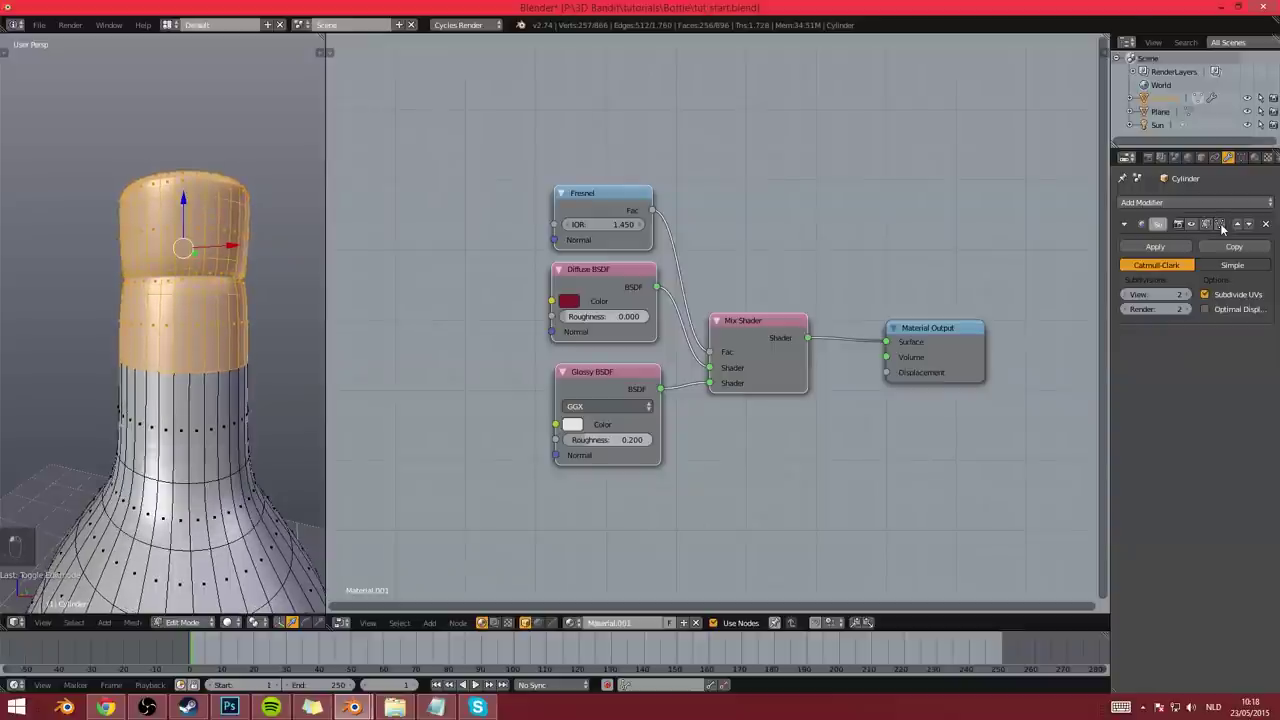
left_click(1221, 226)
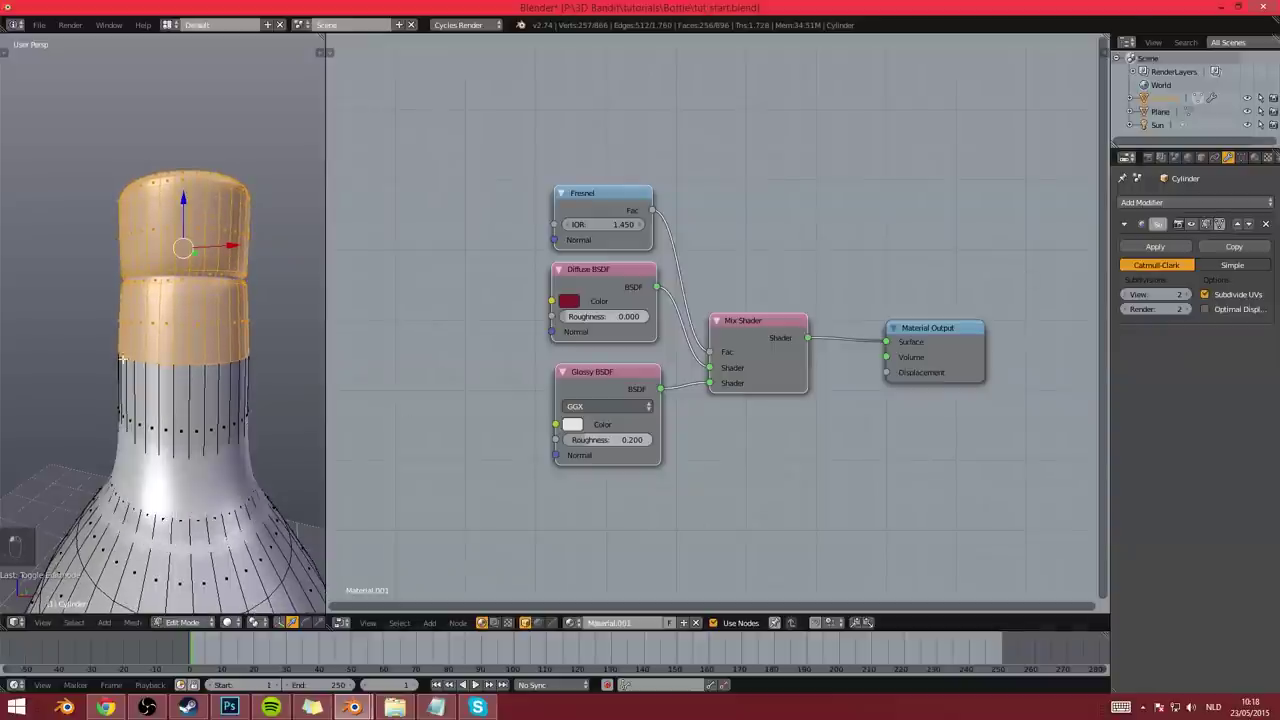
Toggle off the Subdivision Surface's edit cage adjustment and inspect the lower boundary of the selected upper neck faces
scroll(69, 460, "up", 5)
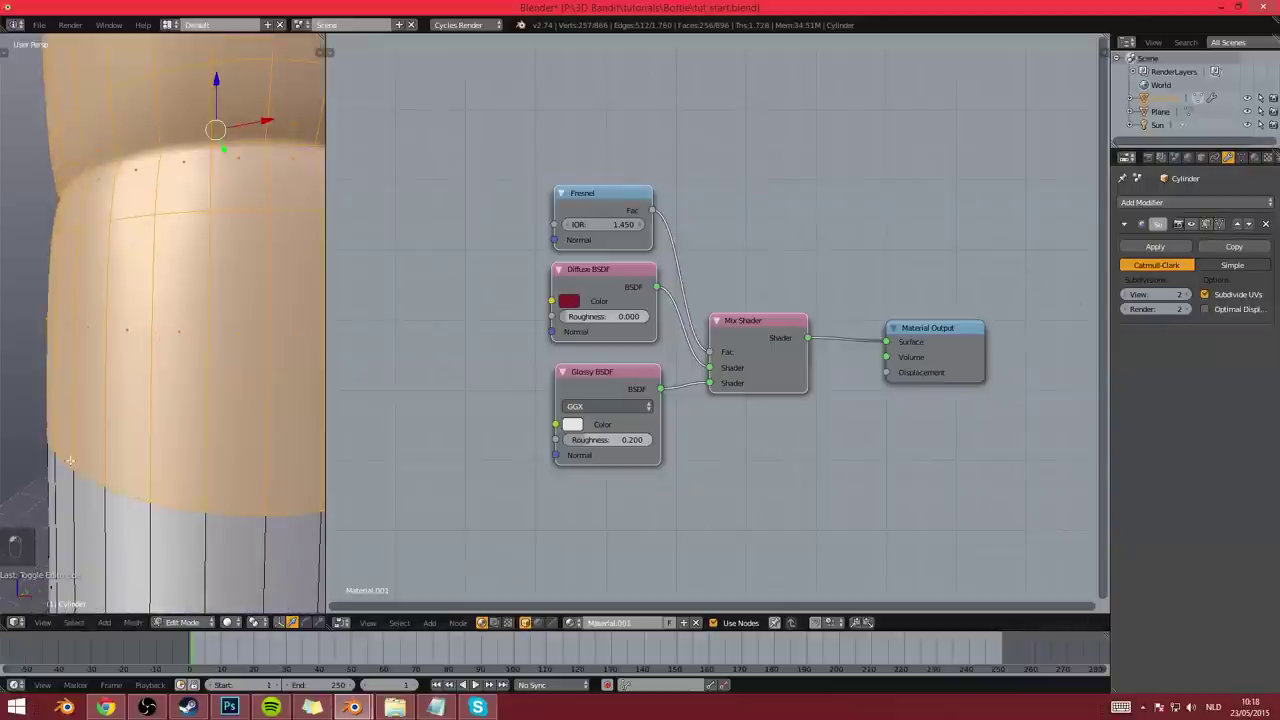
scroll(70, 460, "down", 5)
scroll(149, 364, "up", 3)
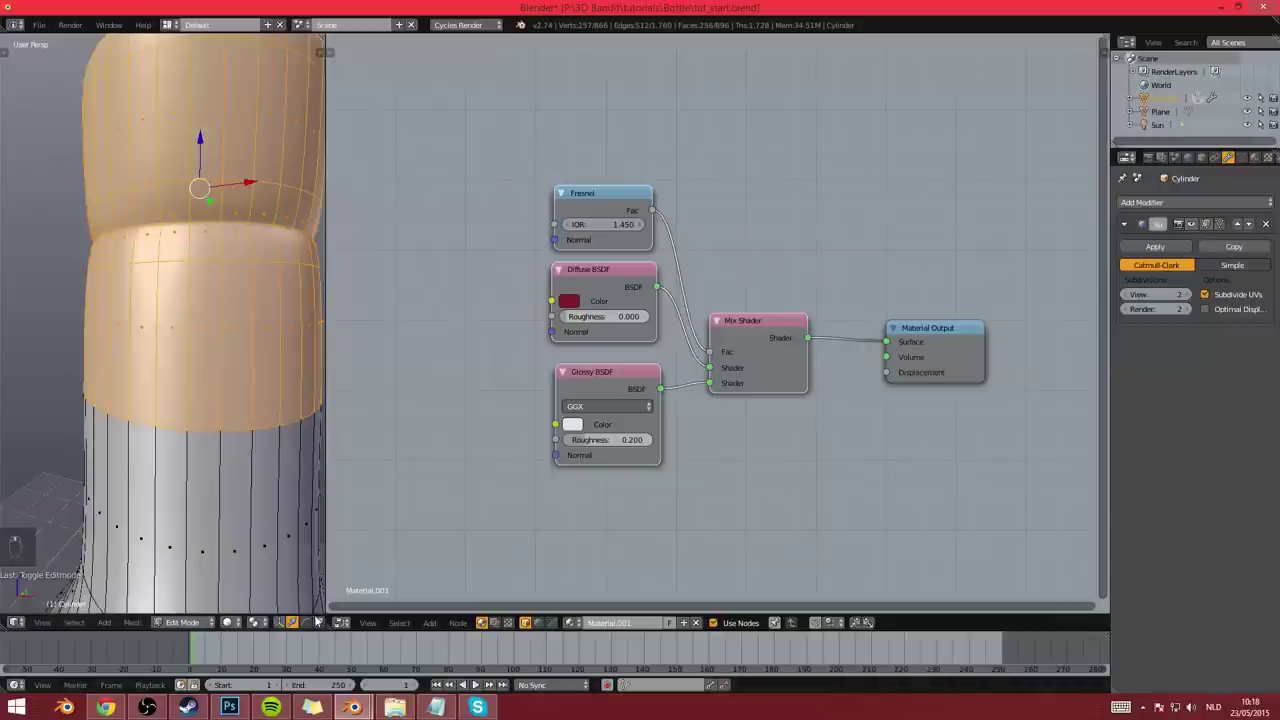
scroll(223, 622, "down", 3)
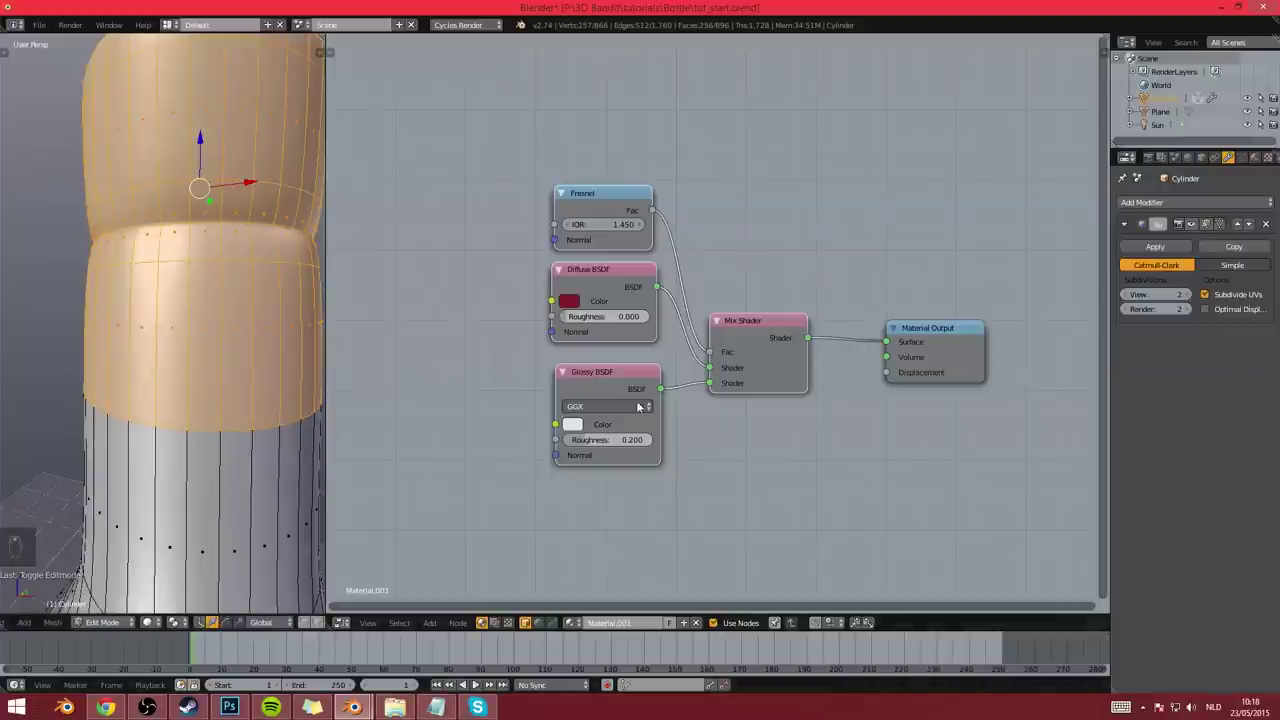
left_click(1220, 226)
scroll(185, 385, "up", 2)
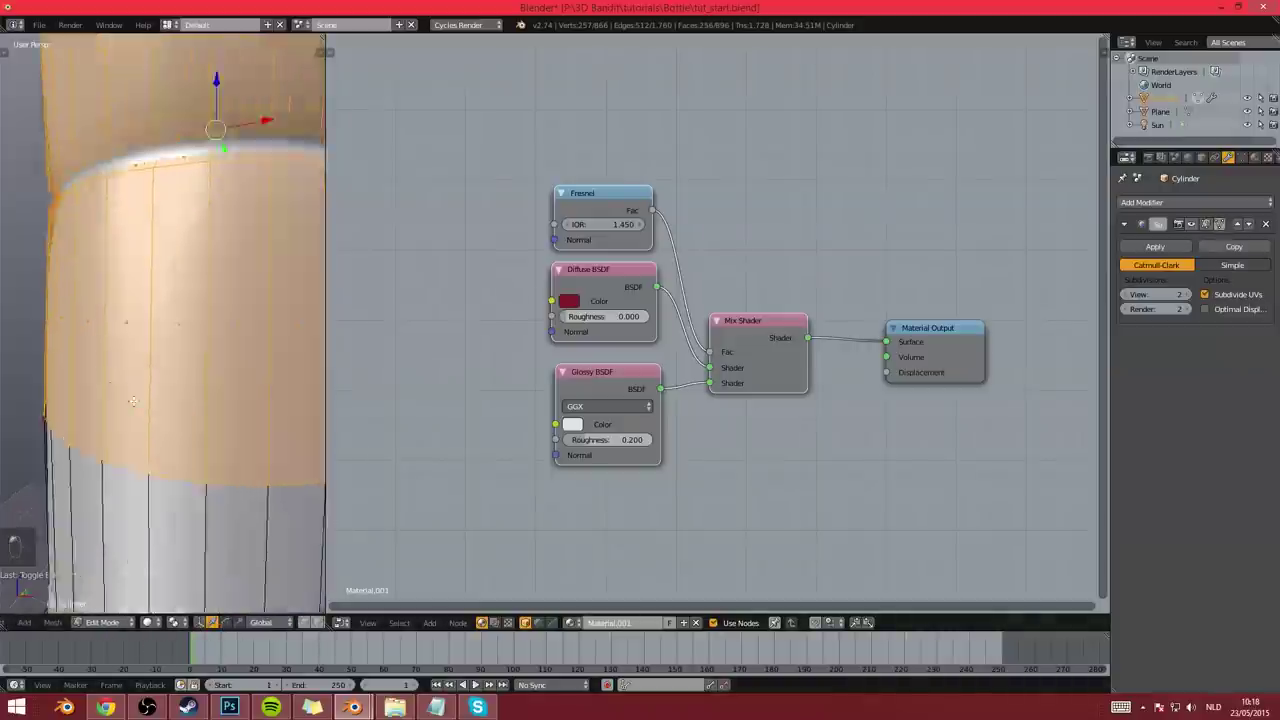
scroll(175, 385, "down", 4)
Switch to edge selection and select the horizontal edge loop around the neck at the red material's lower boundary
key("ctrl+Tab")
left_click(161, 370)
scroll(189, 397, "up", 2)
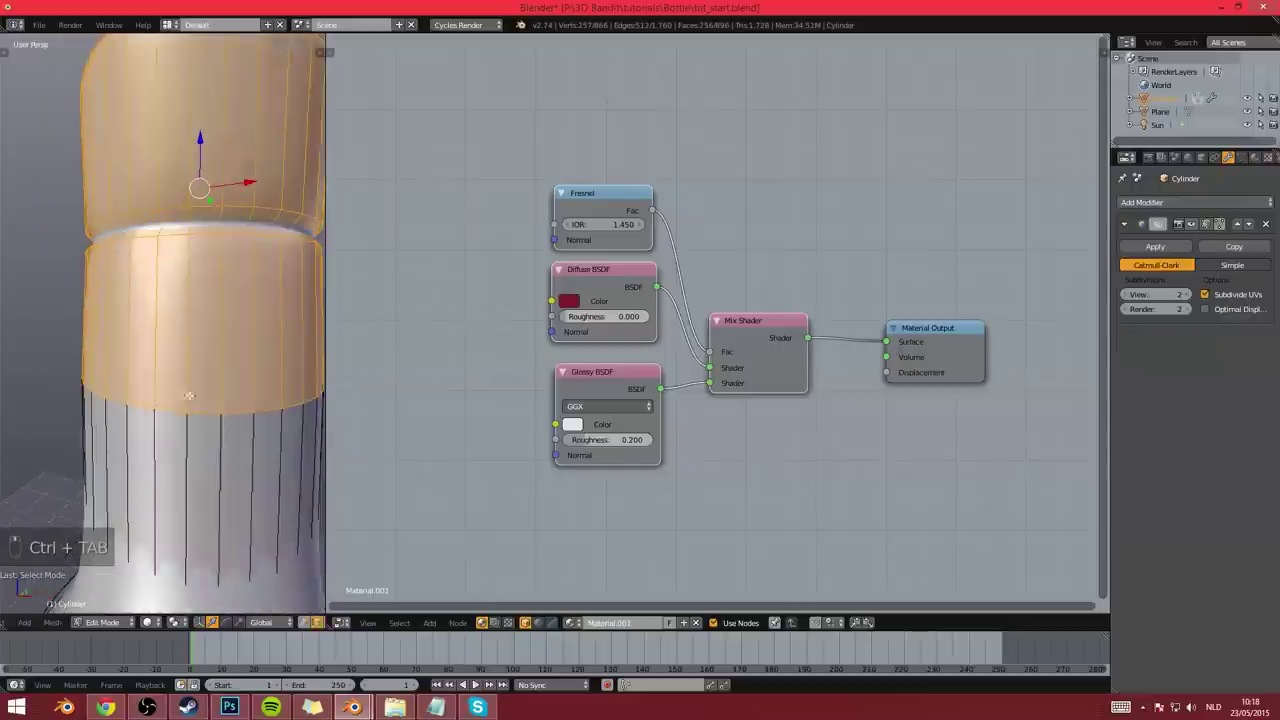
right_click(186, 418, "alt")
scroll(188, 450, "up", 3)
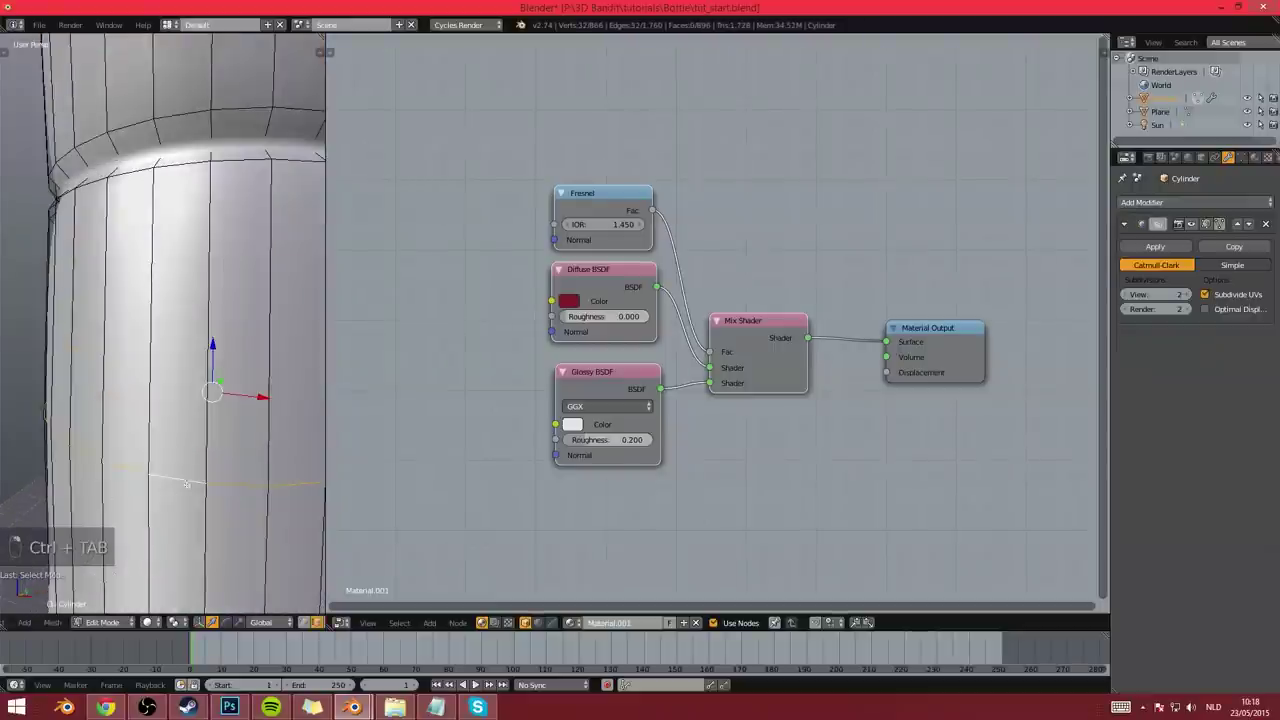
Try to bevel the neck edge loop into a narrow multi-segment band and check the smoothed shape in Object Mode
key("ctrl+b")
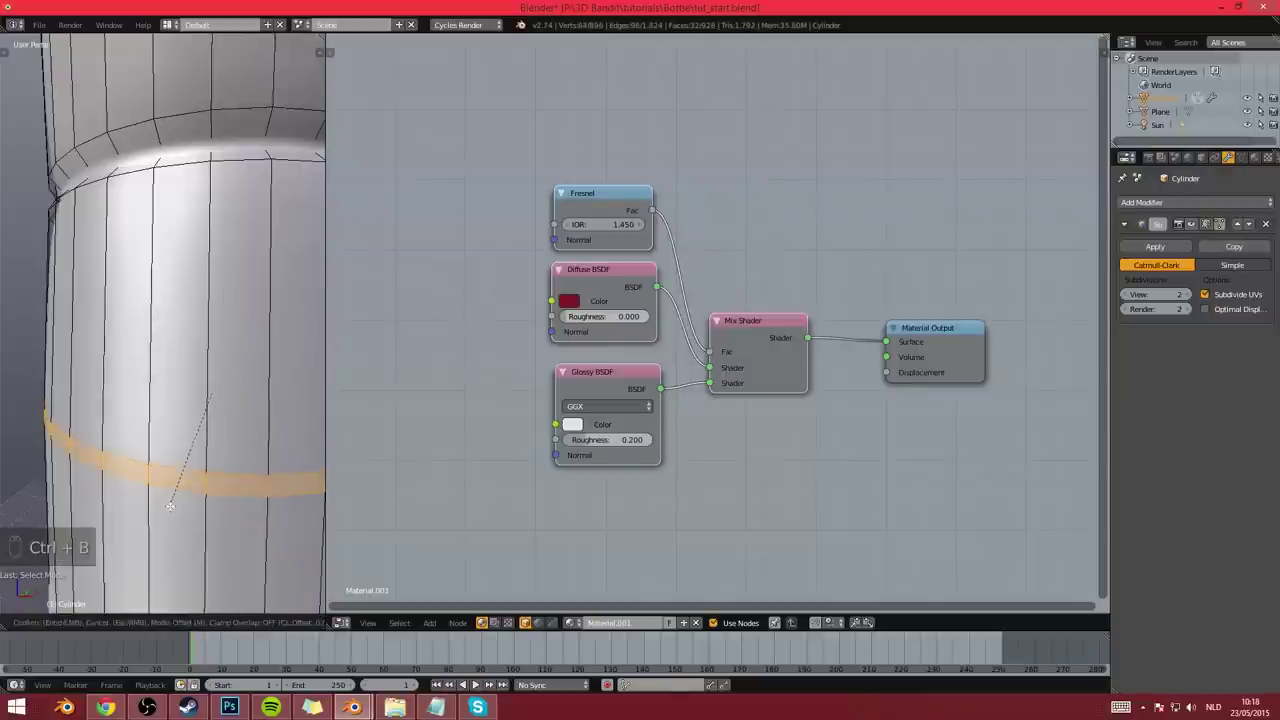
scroll(170, 505, "up", 1)
scroll(171, 505, "up", 1)
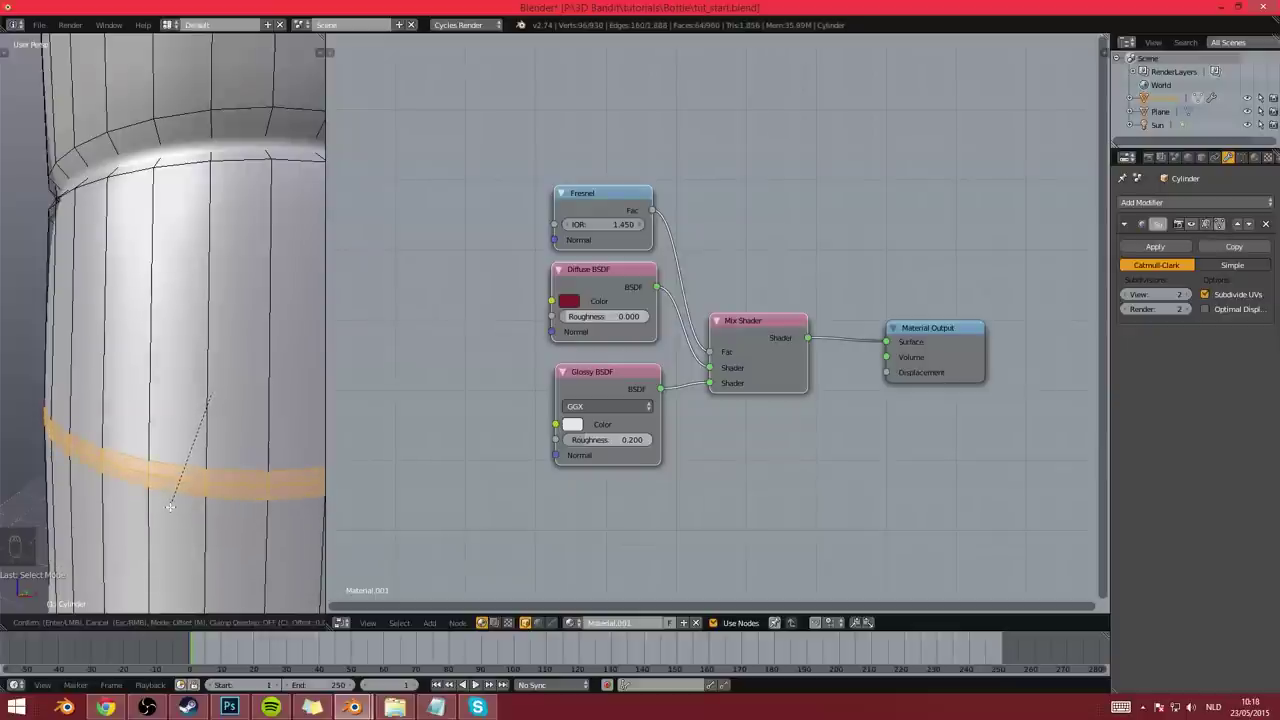
left_click(170, 507)
scroll(180, 489, "down", 8)
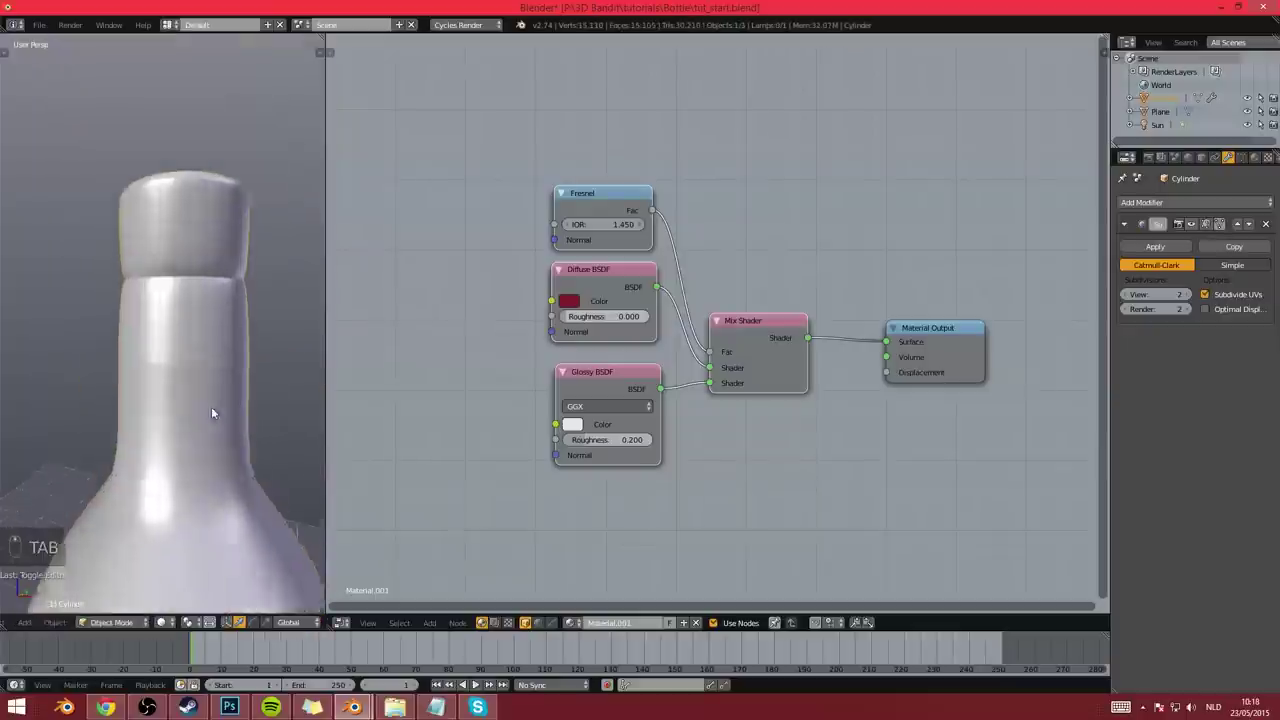
key("Tab")
key("Tab")
Undo the bevel on the neck edge loop
middle_click_drag(216, 409, 196, 388)
key("Tab")
key("ctrl+z")
key("ctrl+z")
key("ctrl+z")
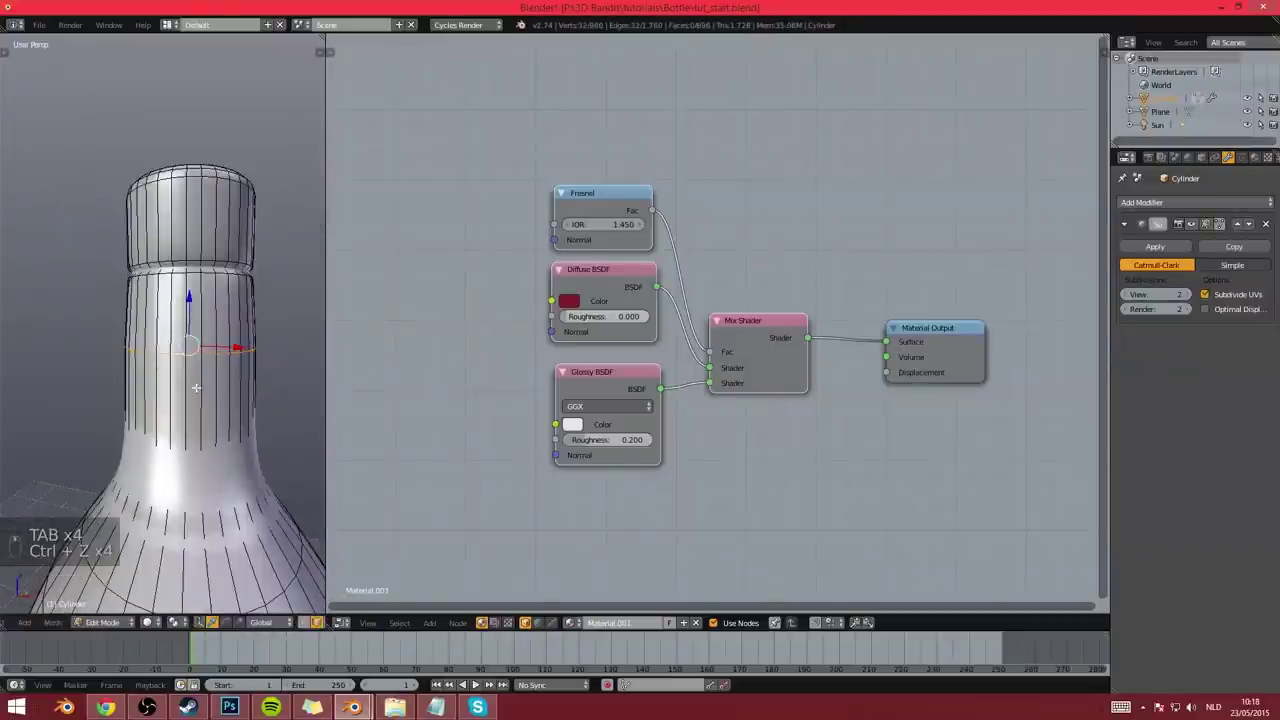
Scale the neck edge loop slightly inward and check the neck's shape in Object Mode
key("Tab")
key("Tab")
key("s")
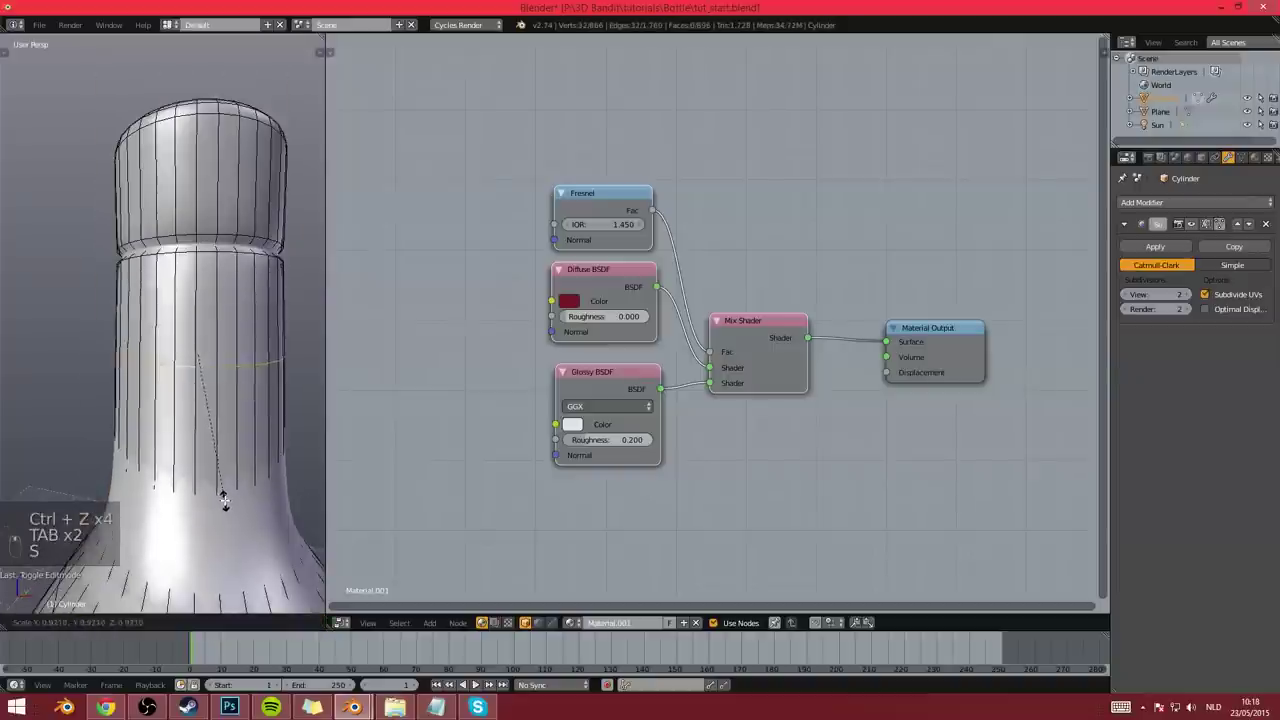
left_click(227, 486)
key("Tab")
scroll(237, 448, "up", 3)
key("Tab")
Bevel the scaled neck edge loop into a narrow multi-segment band and check it in Object Mode
key("ctrl+b")
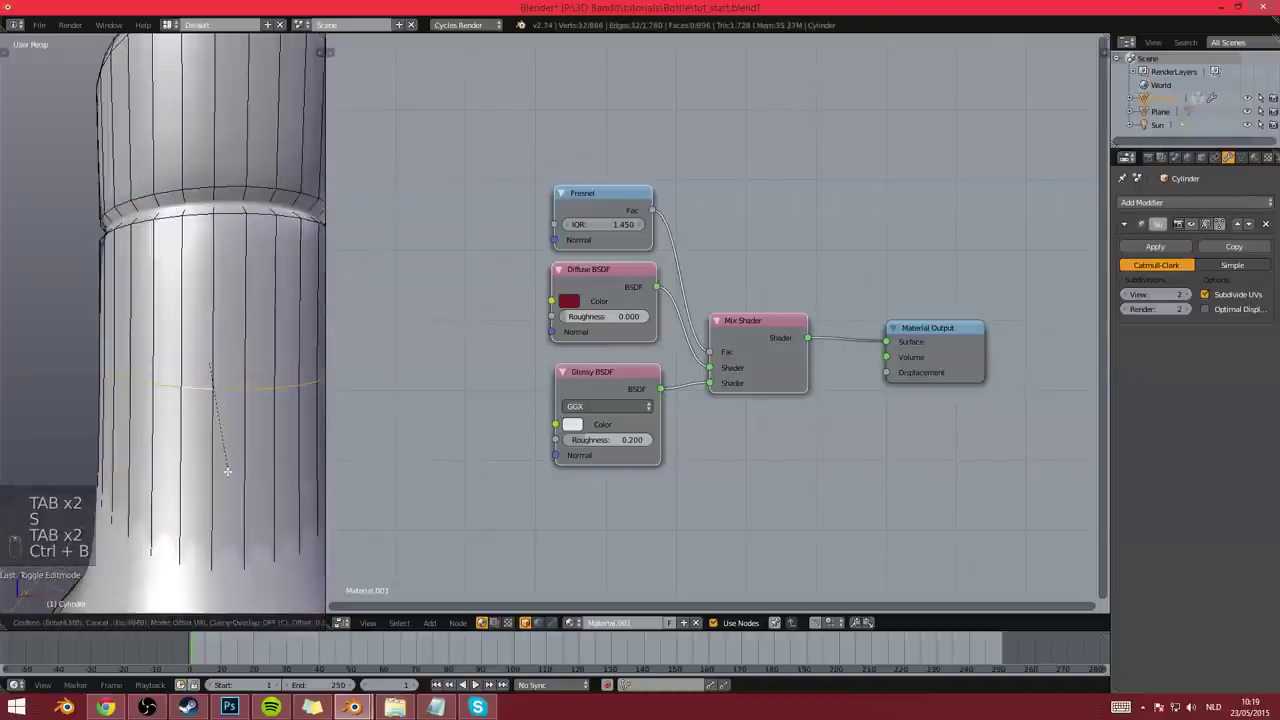
left_click(227, 477)
key("Tab")
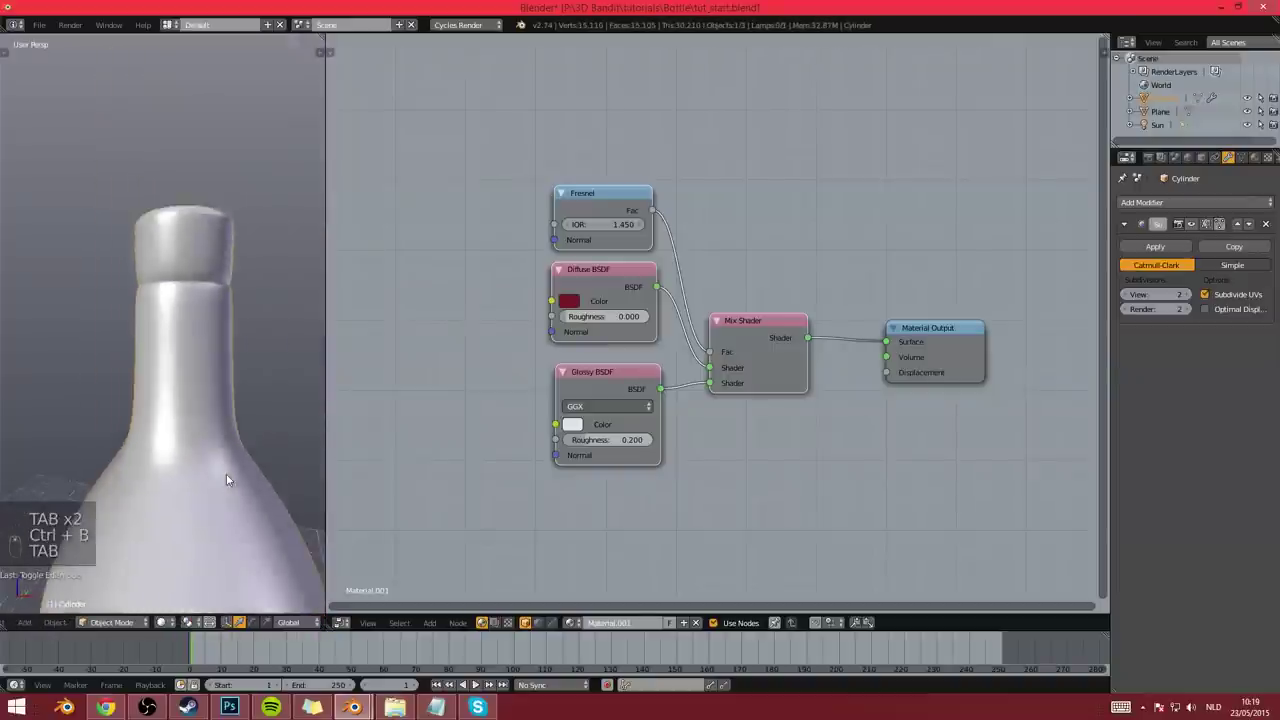
key("Tab")
scroll(227, 479, "down", 1)
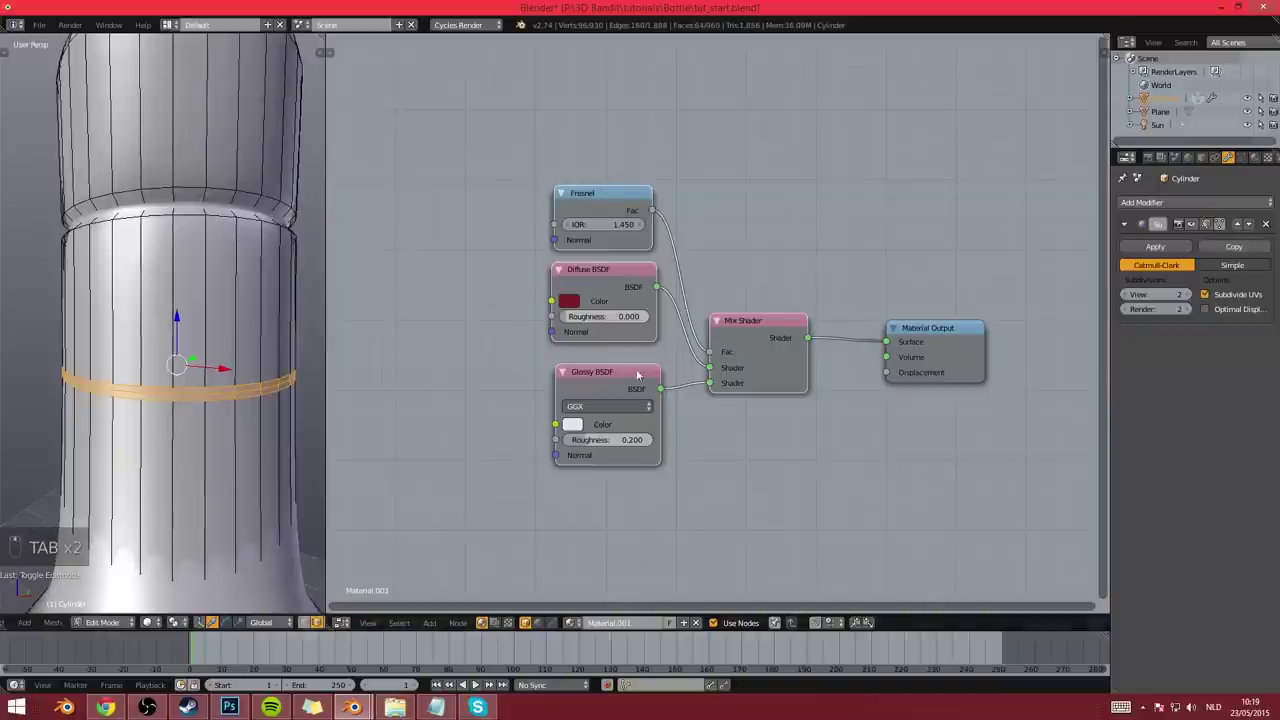
Toggle the Subdivision Surface's edit cage adjustment repeatedly to compare how the bevelled neck band displays
left_click(1223, 224)
left_click(1223, 224)
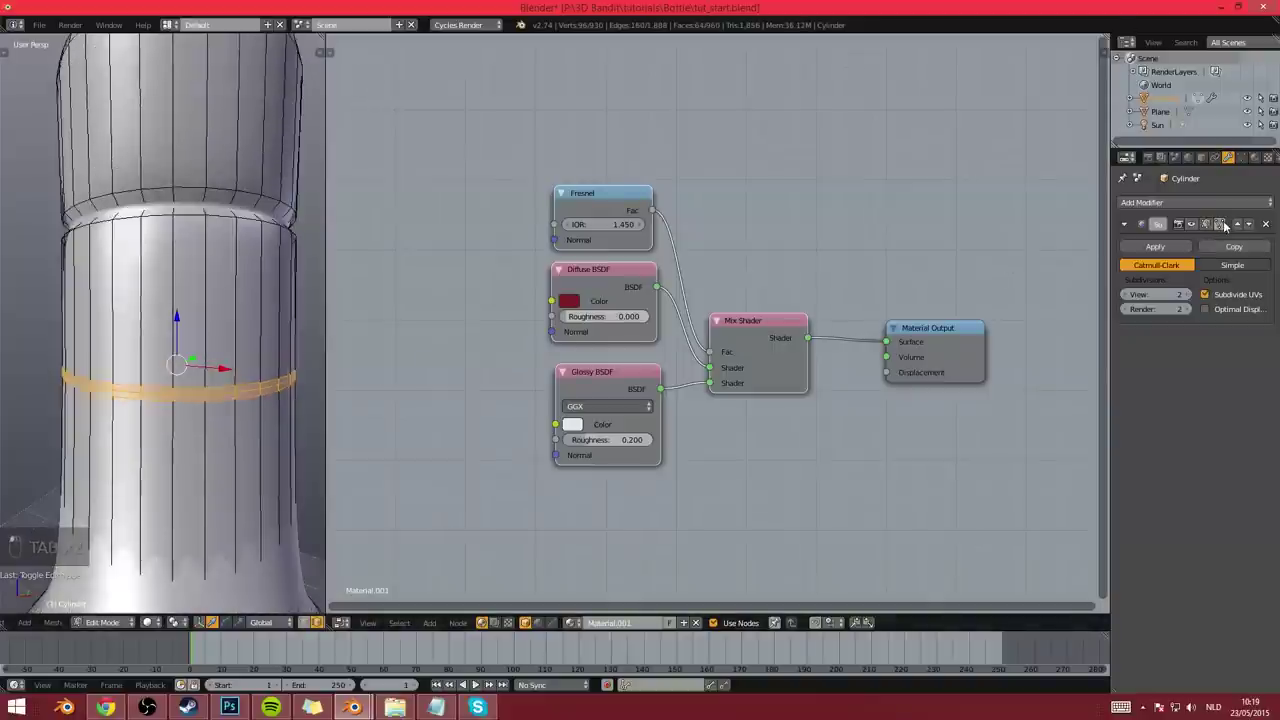
left_click(1223, 224)
left_click(1223, 224)
left_click(1223, 224)
left_click(1223, 225)
left_click(1223, 225)
left_click(1223, 225)
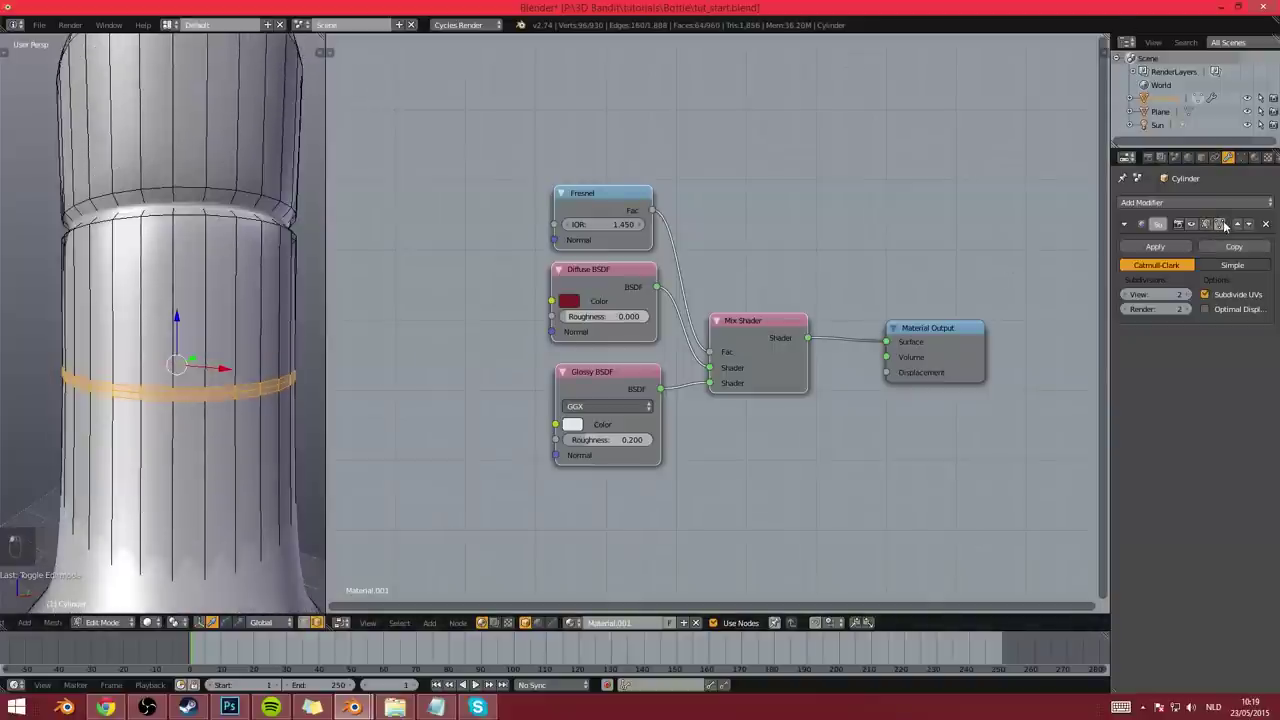
left_click(1223, 225)
left_click(1223, 225)
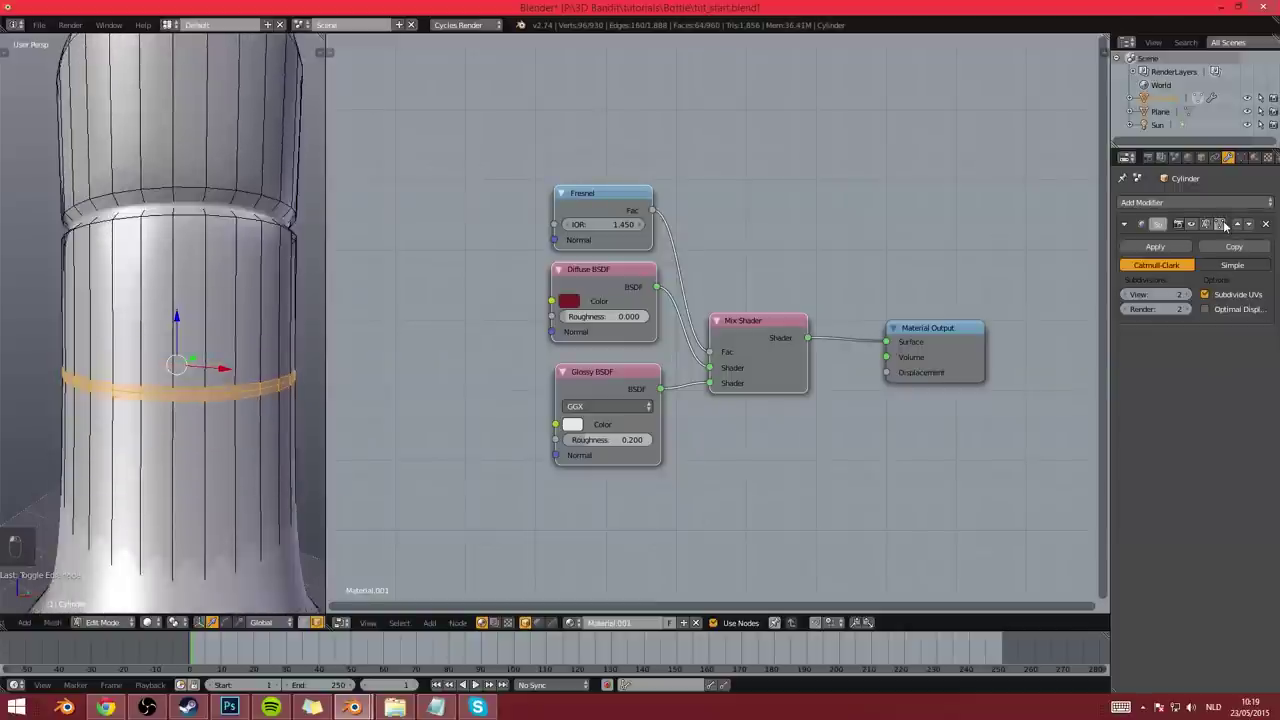
left_click(1222, 226)
Show the bottle mesh in wireframe and frame the cap and upper neck
middle_click_drag(235, 315, 251, 344)
scroll(279, 351, "down", 2)
key("z")
middle_click_drag(266, 585, 268, 568)
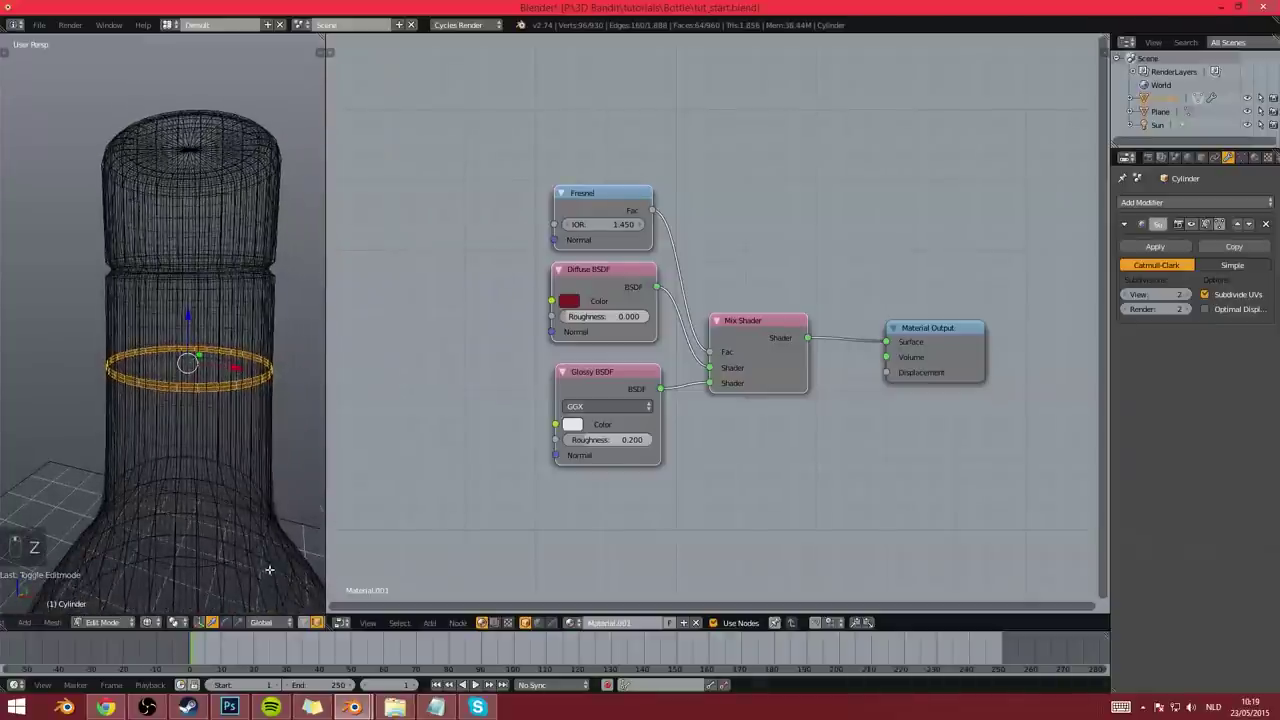
Select all faces of the bottle's cap and upper neck in face mode, growing the selection by one ring
scroll(280, 624, "down", 5)
left_click(264, 624)
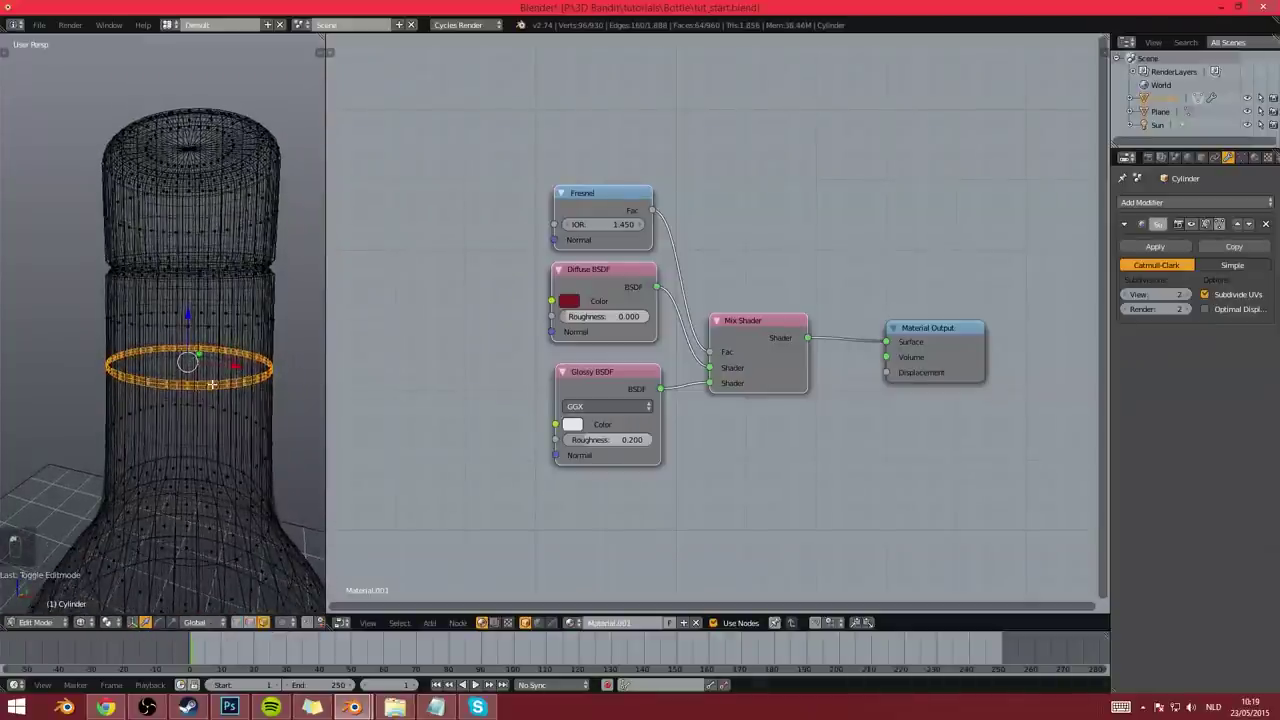
key("a")
key("c")
mouse_move(146, 203)
left_mouse_down()
mouse_move(231, 207)
mouse_move(168, 291)
mouse_move(236, 275)
left_mouse_up()
right_click(245, 256)
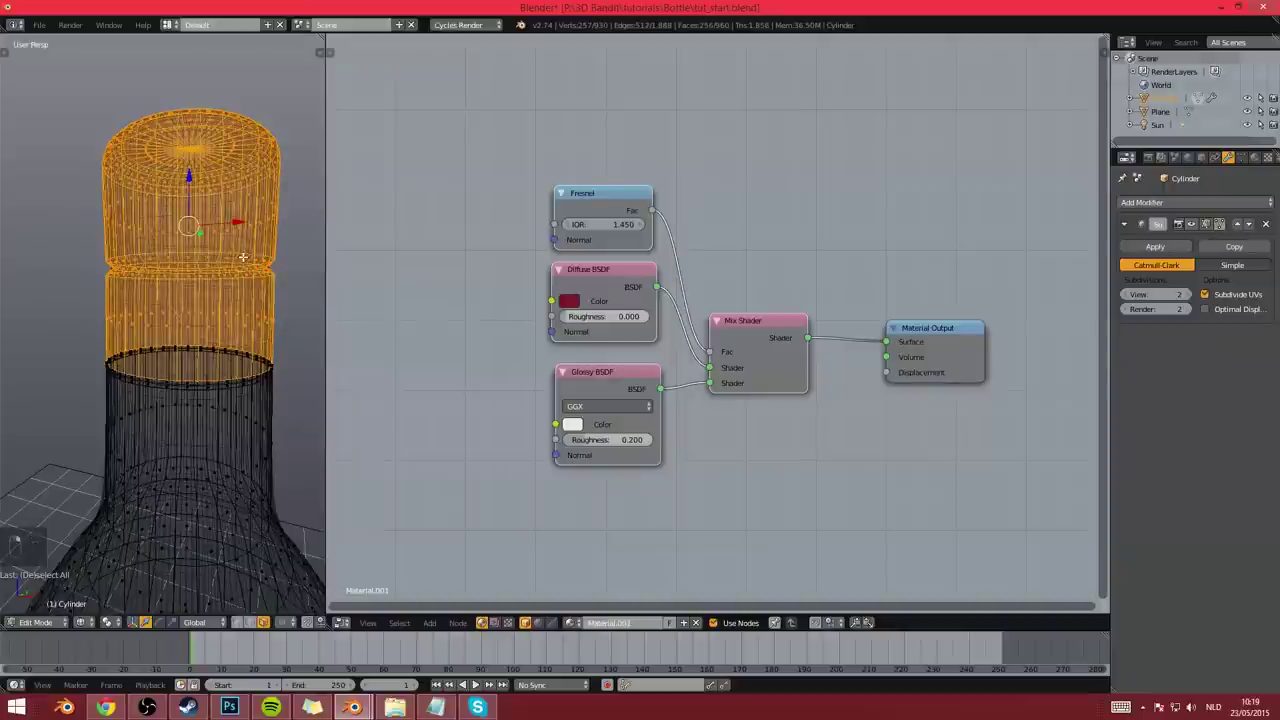
key("ctrl+KP_Add")
Assign Material.001 to the selected cap and upper neck faces in solid view
scroll(262, 356, "up", 3)
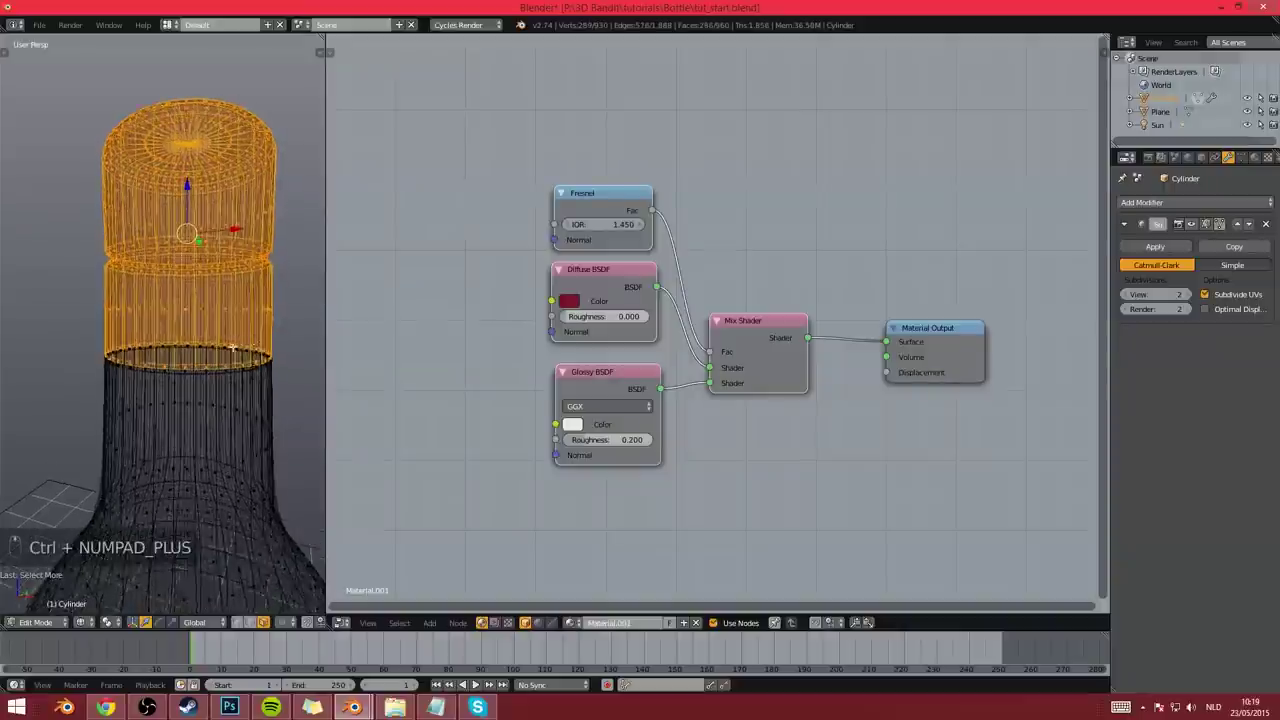
key("z")
scroll(163, 404, "up", 2)
scroll(150, 430, "down", 2)
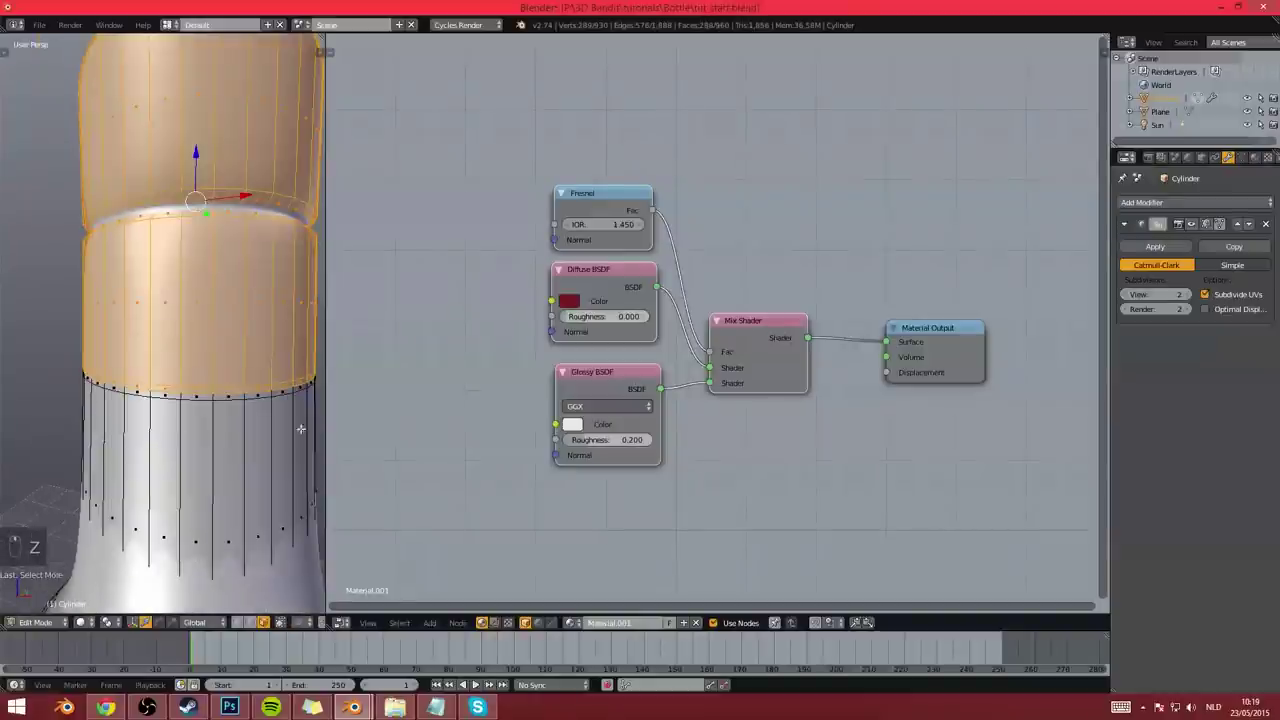
left_click(1254, 159)
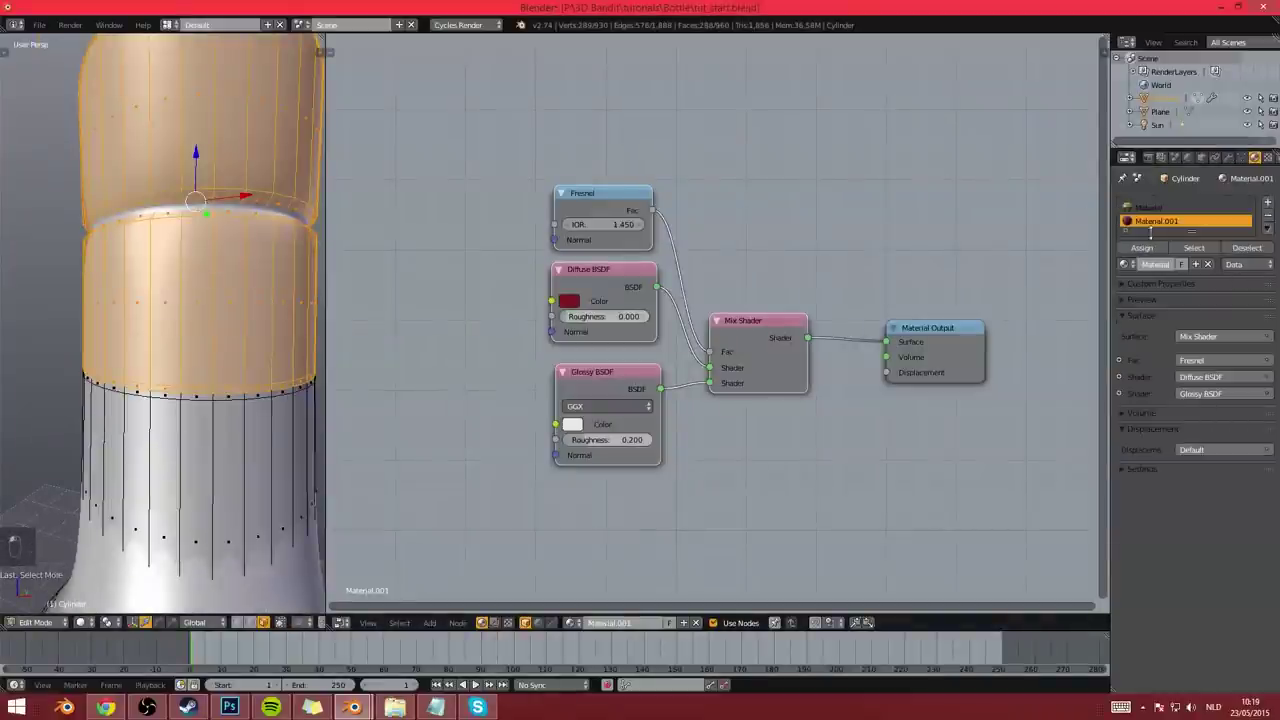
left_click(1145, 247)
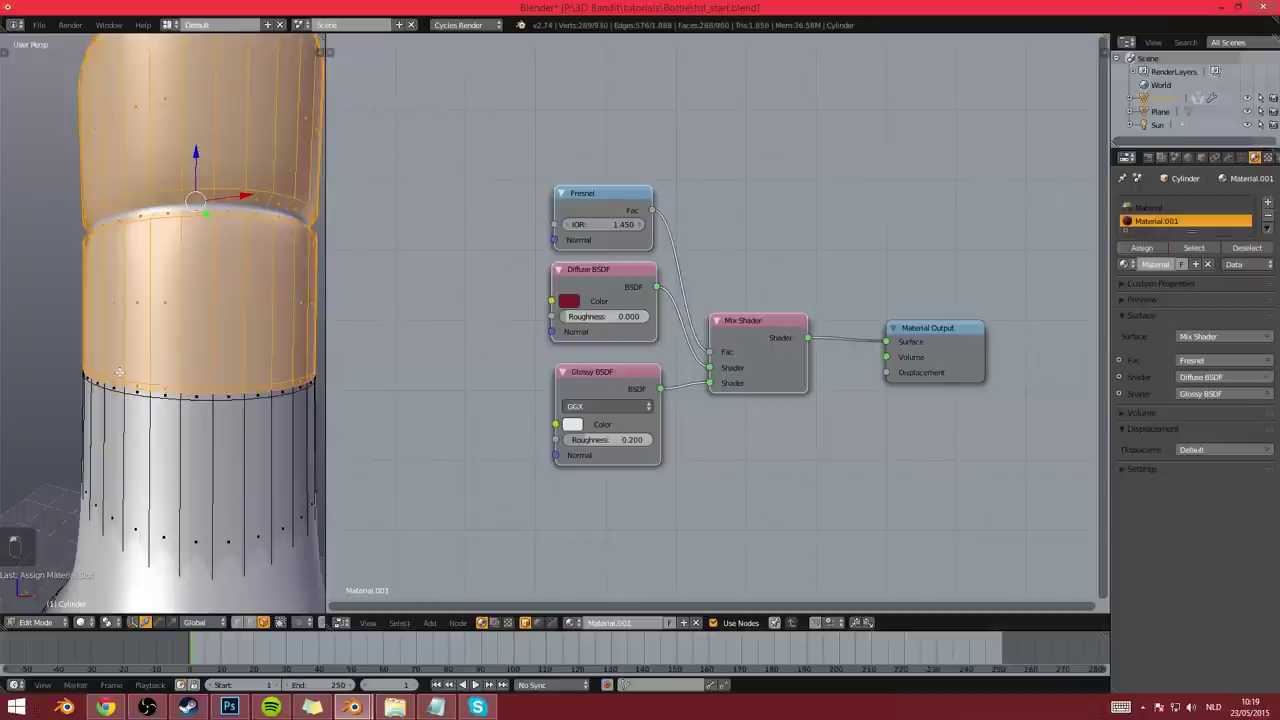
Invert the selection and assign Material to the remaining faces of the bottle
scroll(119, 372, "down", 2)
key("ctrl+i")
scroll(185, 367, "down", 1)
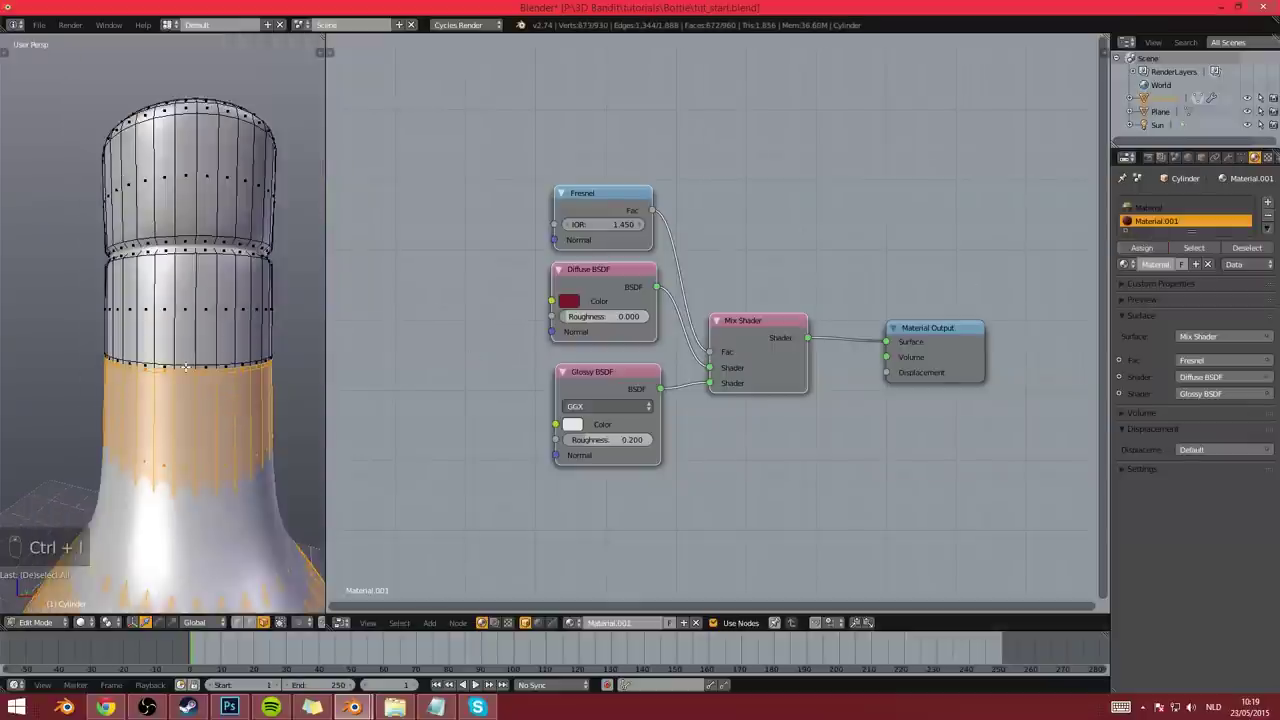
left_click(1155, 207)
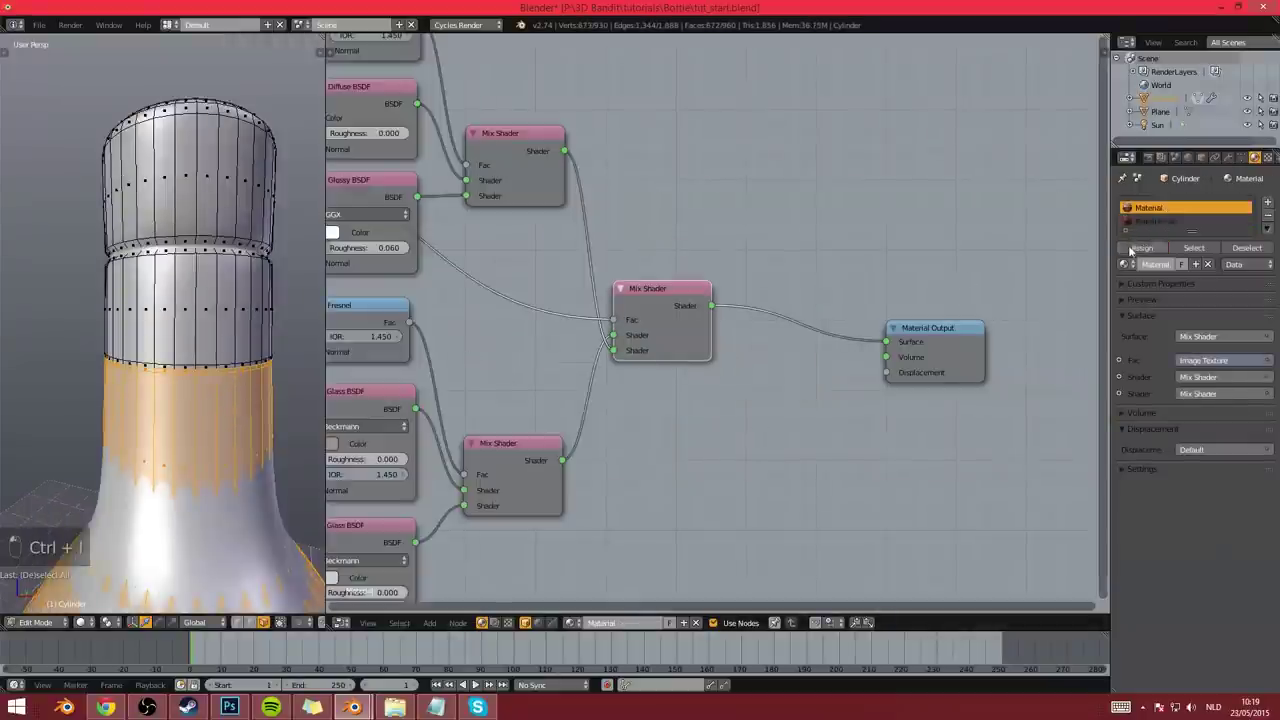
left_click(1143, 247)
left_click(1144, 222)
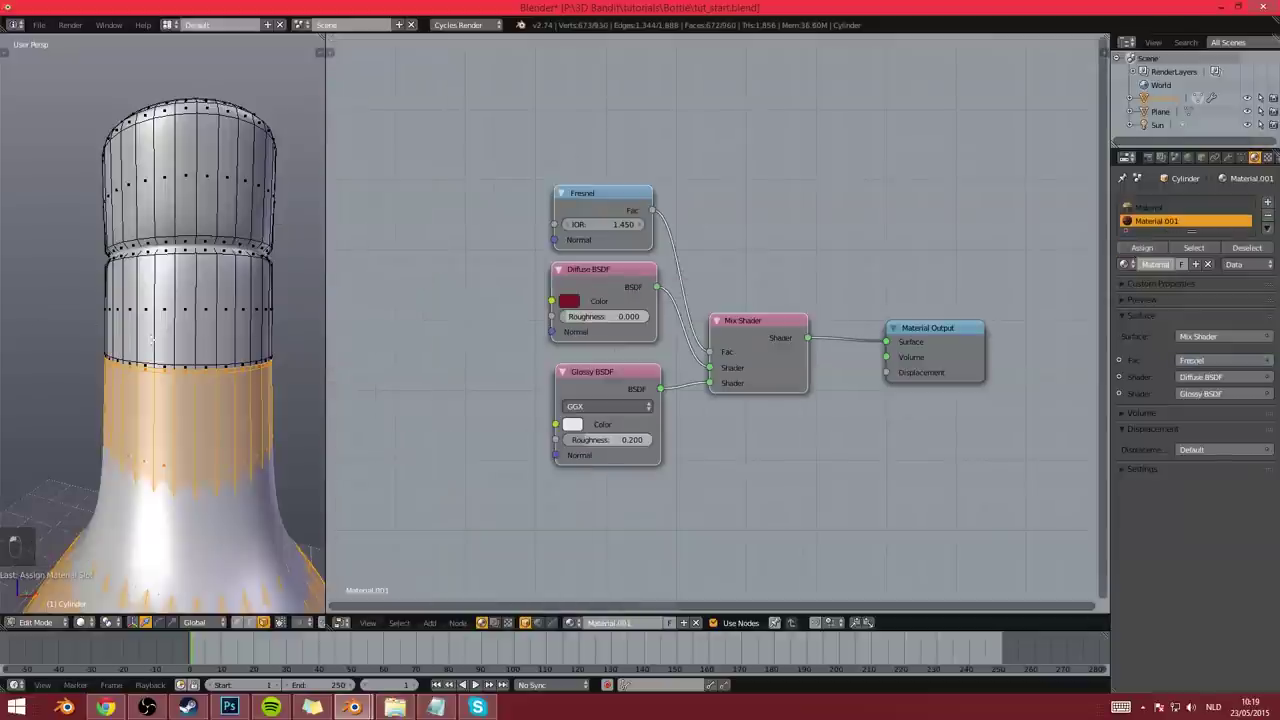
Leave Edit Mode and examine the cap's material on the bottle in rendered viewport shading
key("Tab")
key("shift+z")
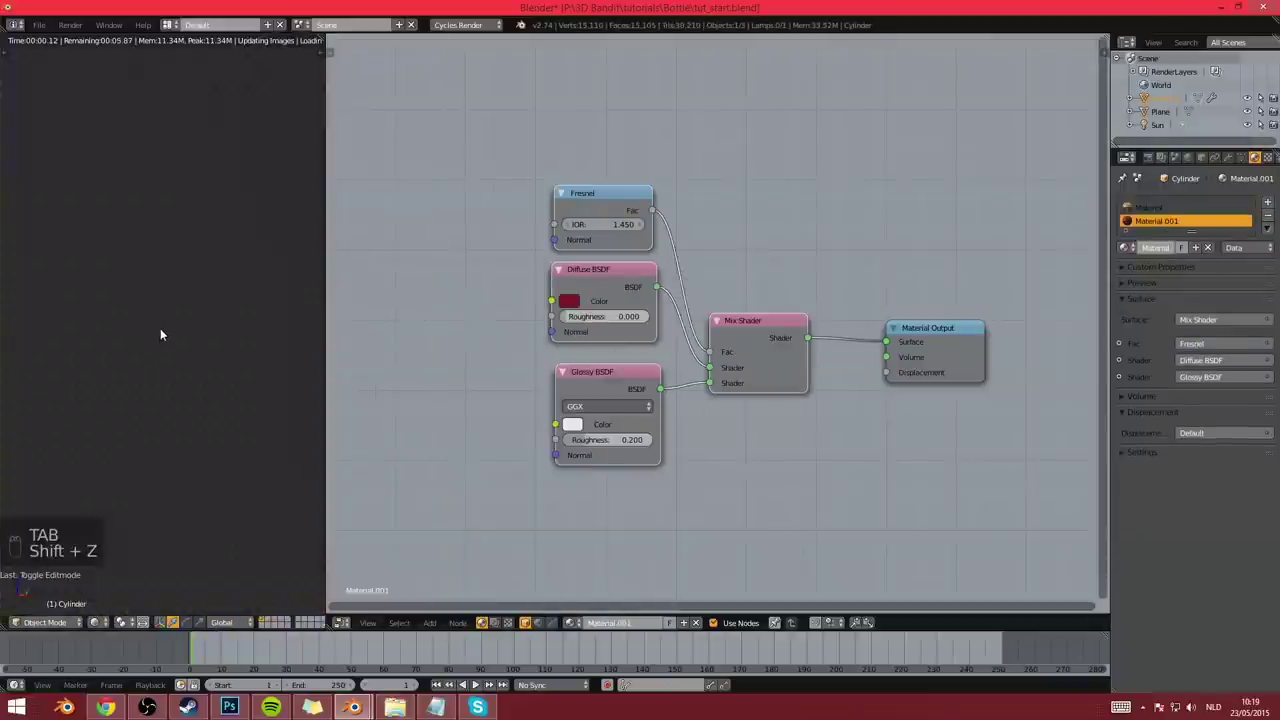
scroll(160, 328, "down", 3)
scroll(165, 345, "up", 2)
mouse_move(164, 314)
middle_mouse_down()
mouse_move(197, 301)
mouse_move(146, 350)
mouse_move(72, 315)
mouse_move(146, 319)
middle_mouse_up()
scroll(72, 315, "down", 2)
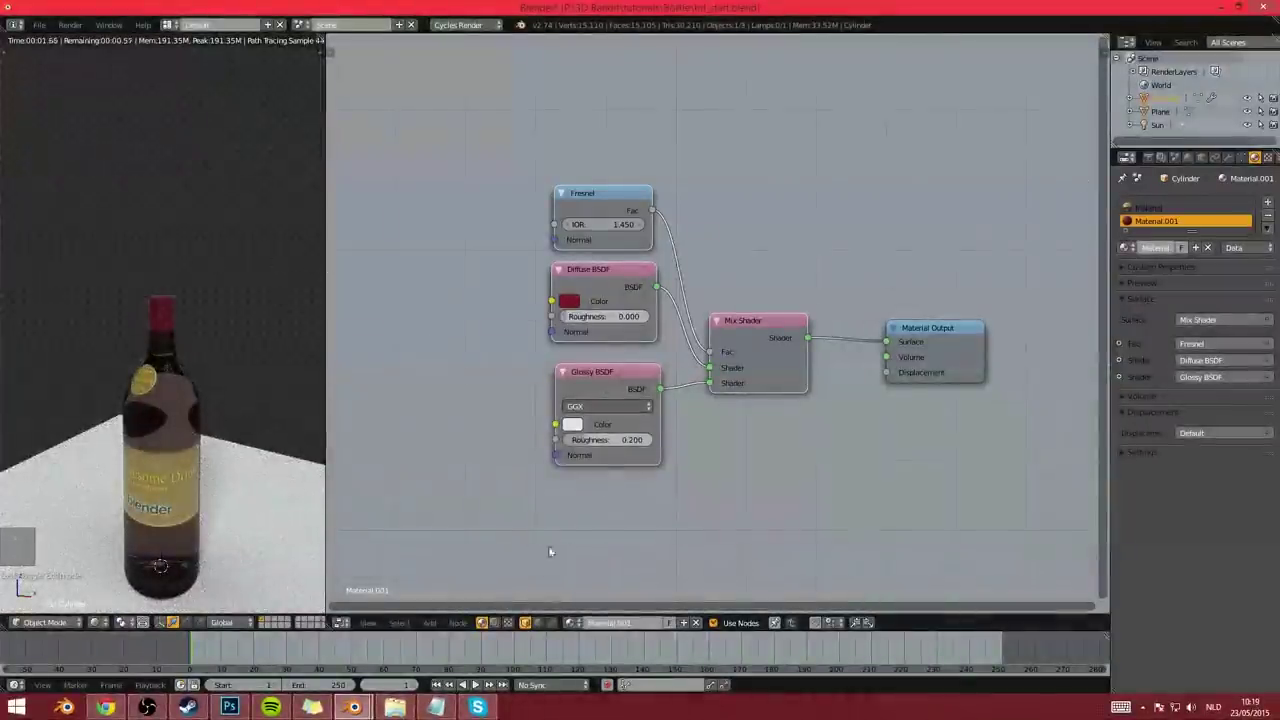
scroll(165, 307, "up", 3)
middle_click_drag(170, 308, 204, 336)
scroll(182, 327, "up", 4)
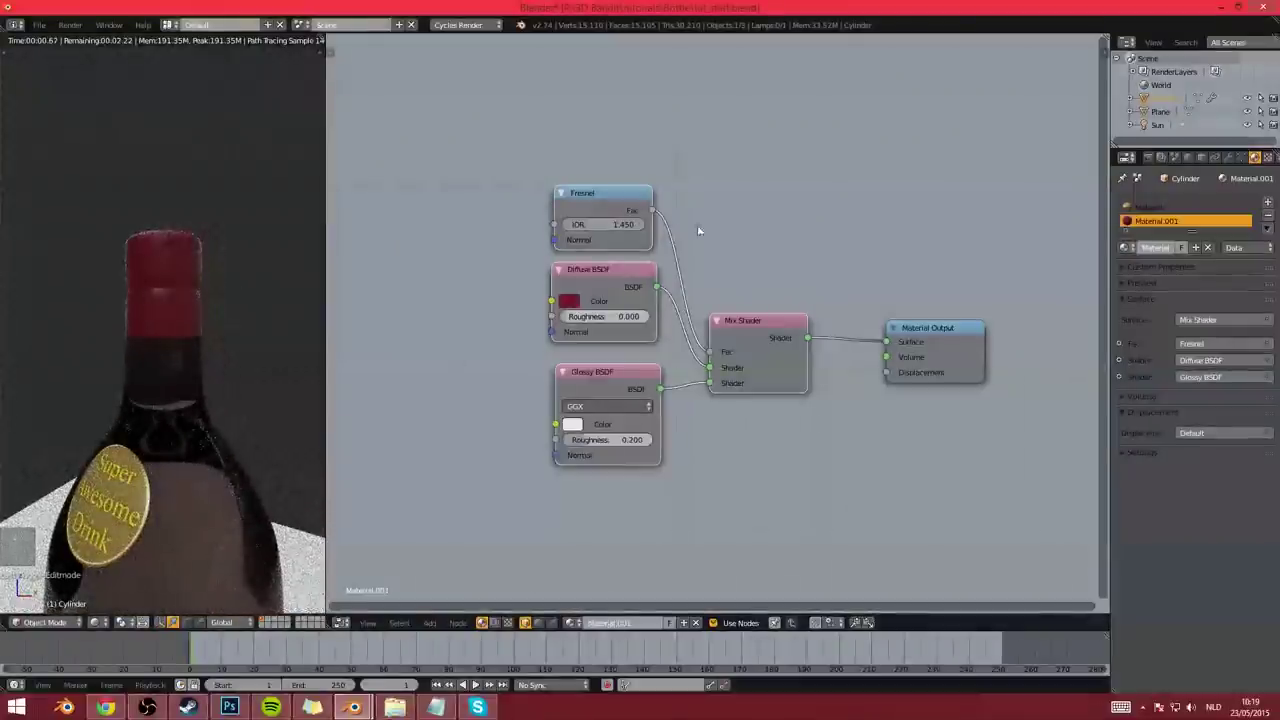
scroll(998, 256, "down", 2)
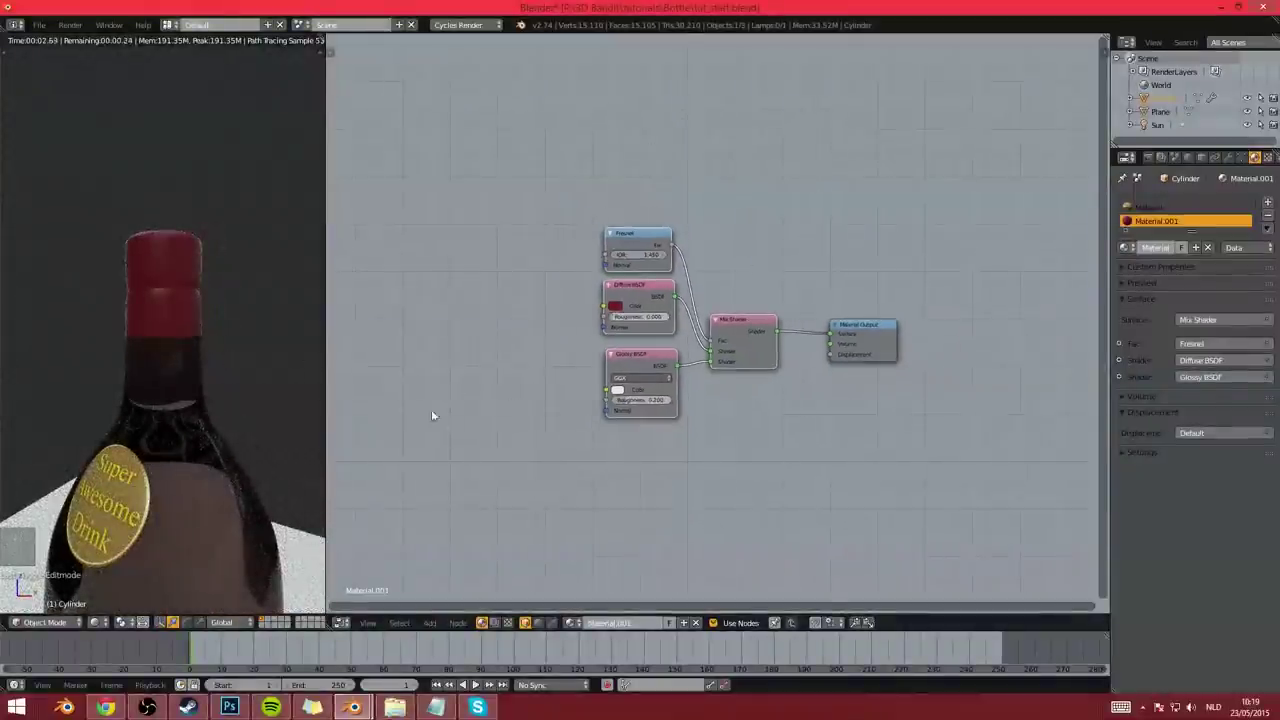
scroll(169, 297, "up", 3)
scroll(166, 294, "down", 1)
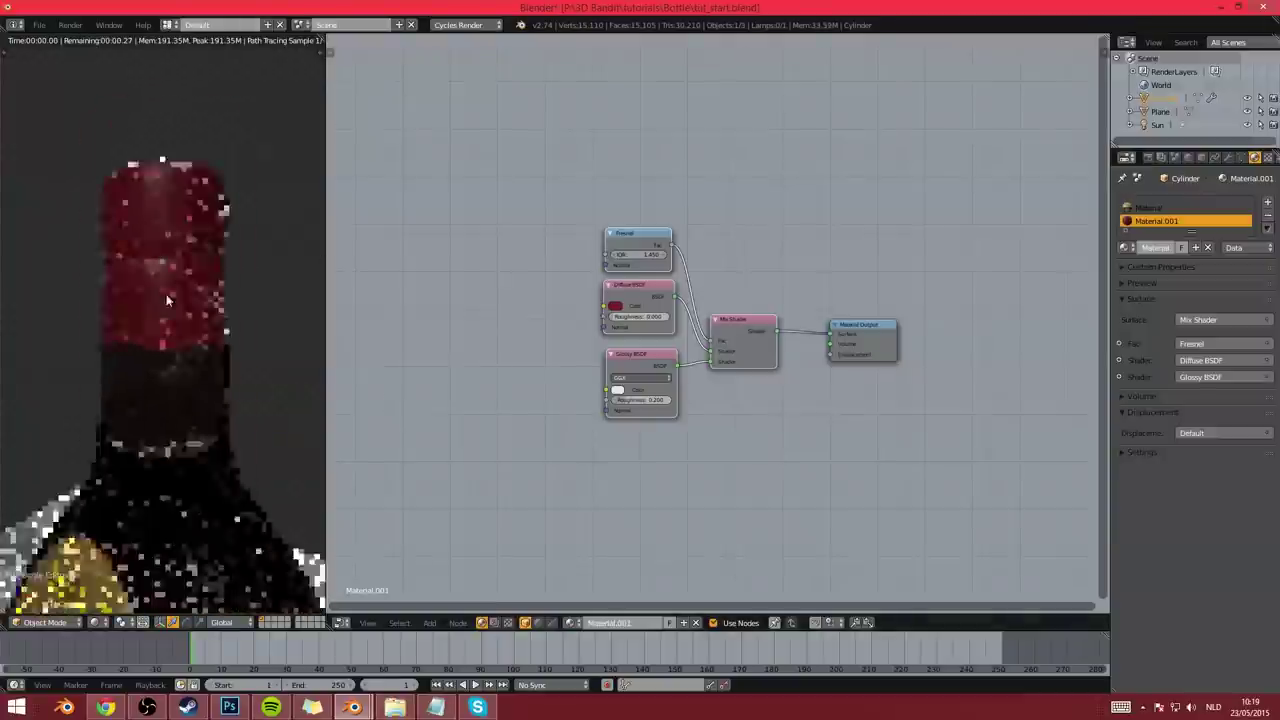
scroll(166, 294, "down", 6)
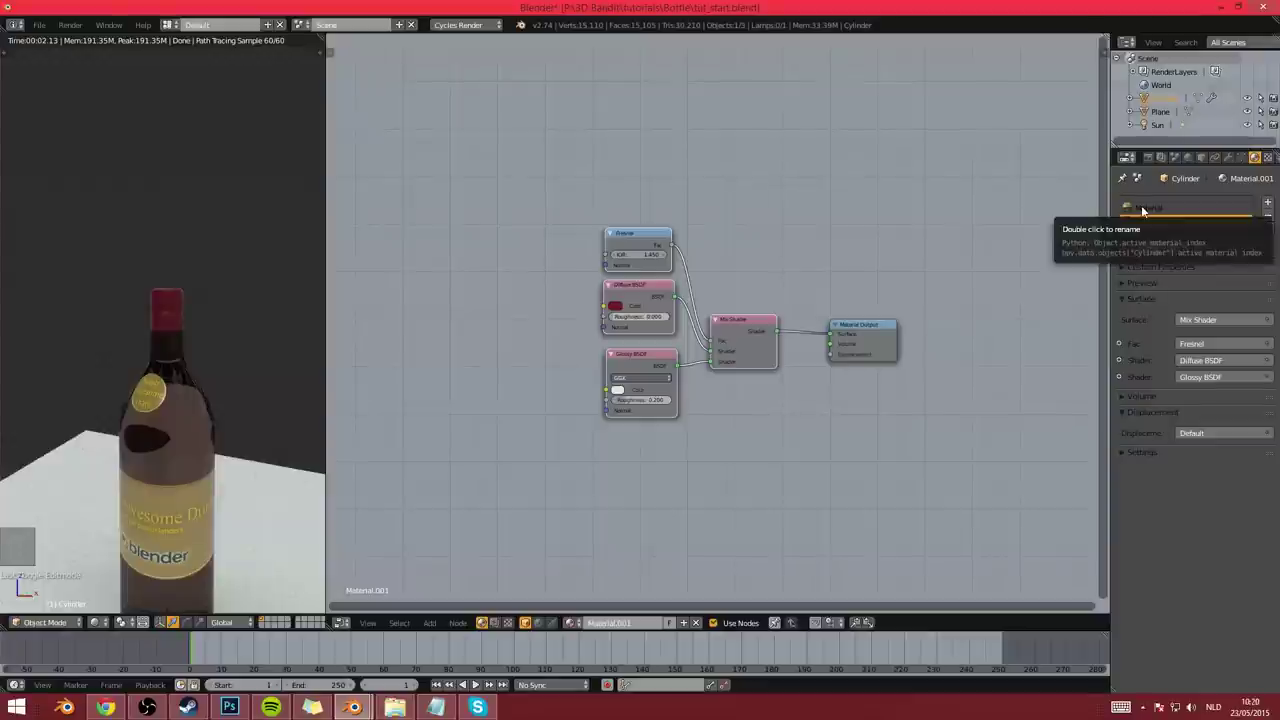
Make the bottle's Material slot active and return the viewport to solid shading
left_click(1150, 207)
middle_click_drag(193, 403, 155, 443)
scroll(154, 437, "up", 6)
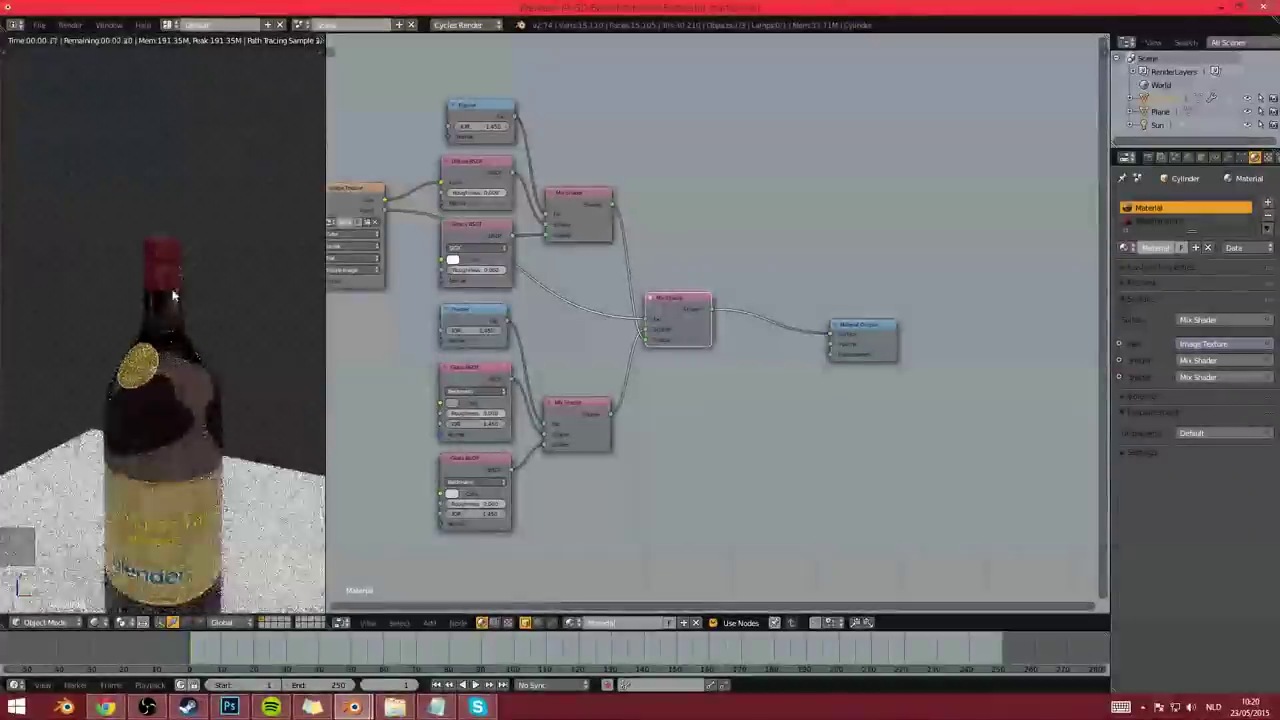
key("shift+z")
scroll(206, 406, "down", 4)
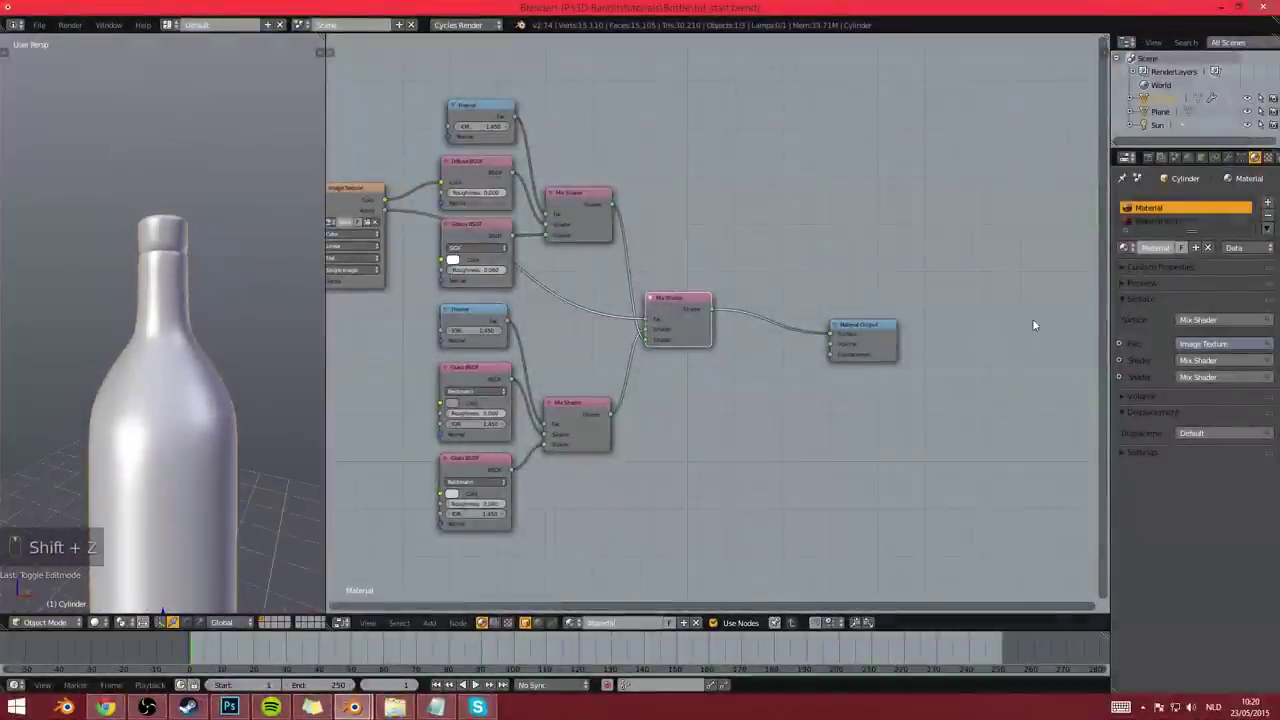
scroll(177, 357, "down", 4)
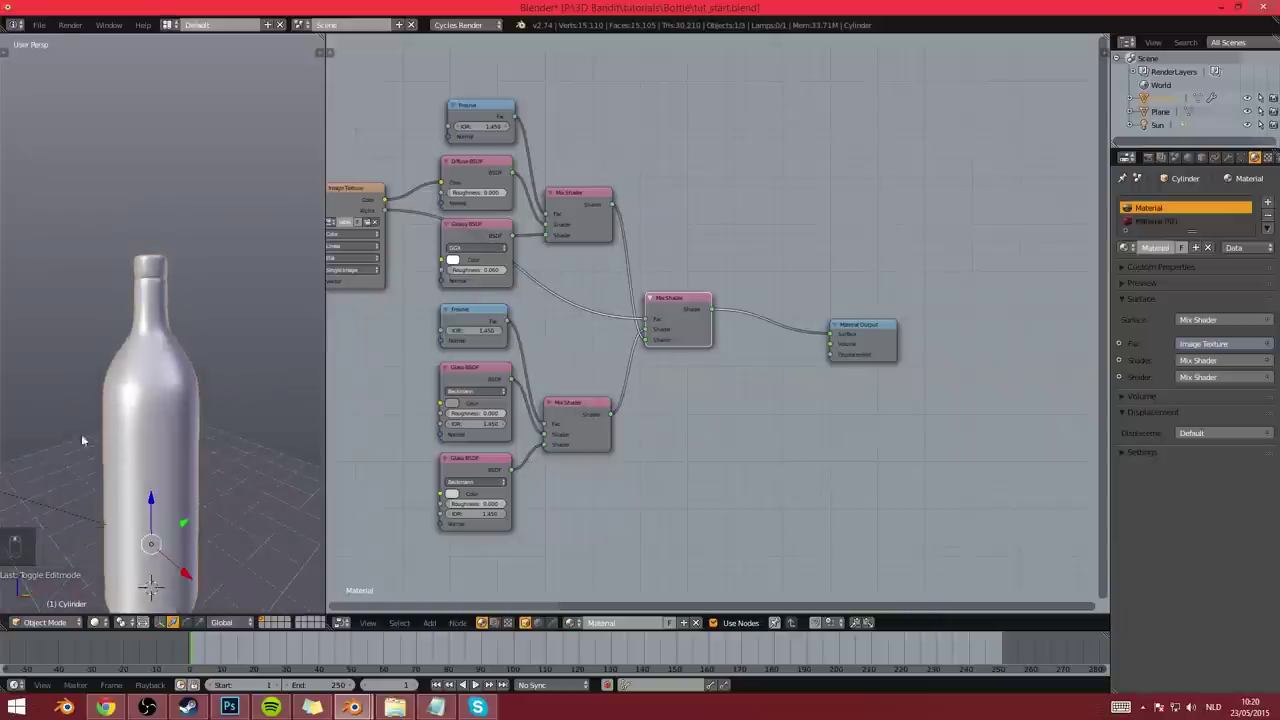
scroll(288, 360, "up", 3)
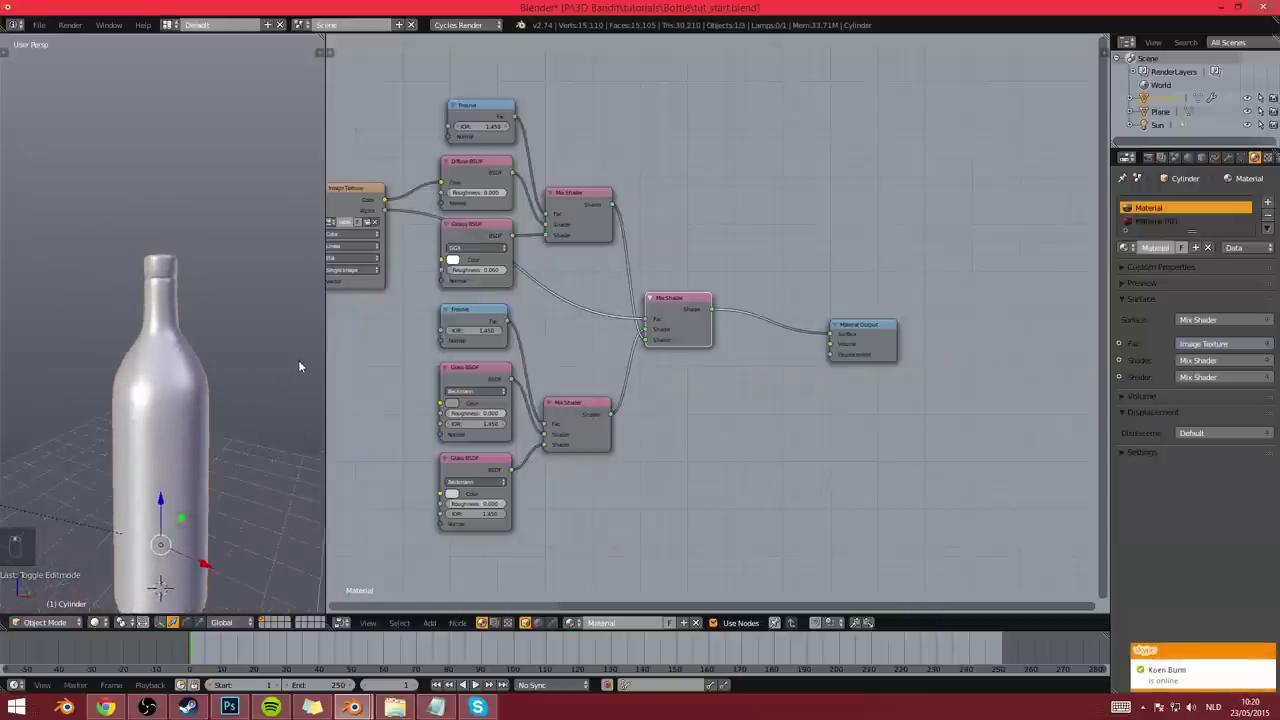
Add a centred loop cut around the bottle's neck just below the cap wrap in Edit Mode
key("Tab")
scroll(174, 335, "up", 5)
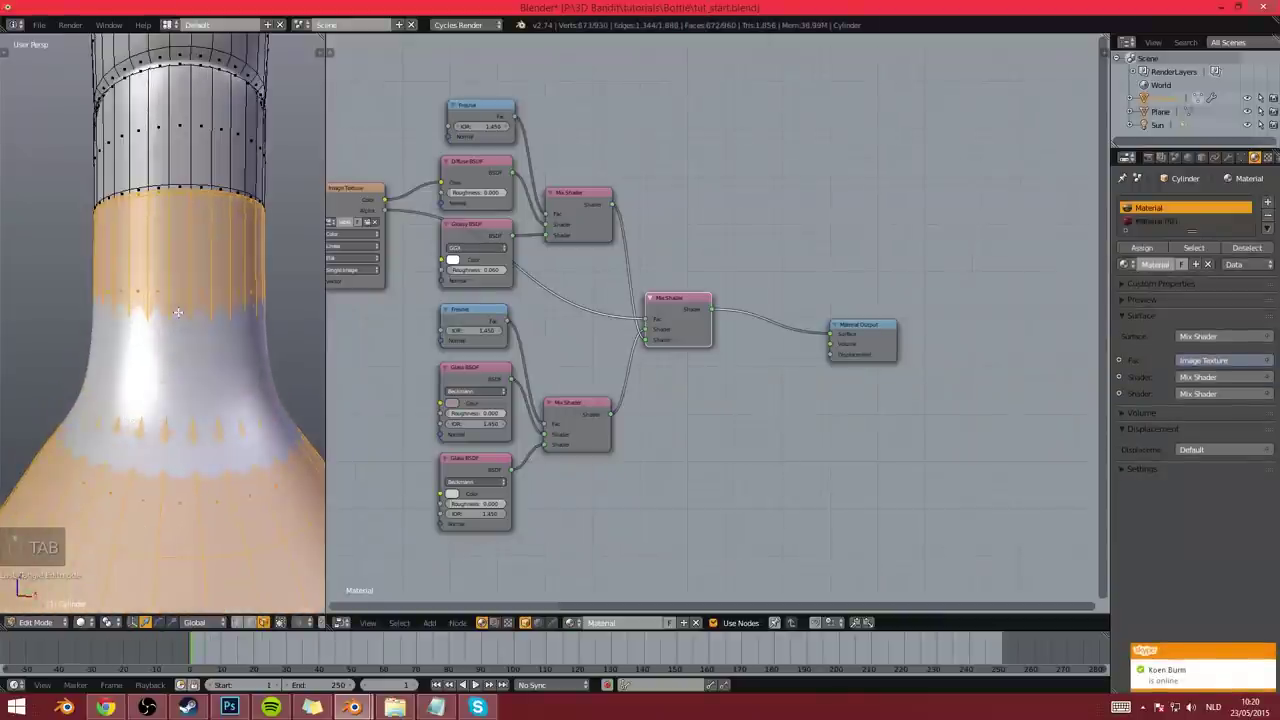
key("ctrl+r")
left_click(178, 305)
right_click(178, 305)
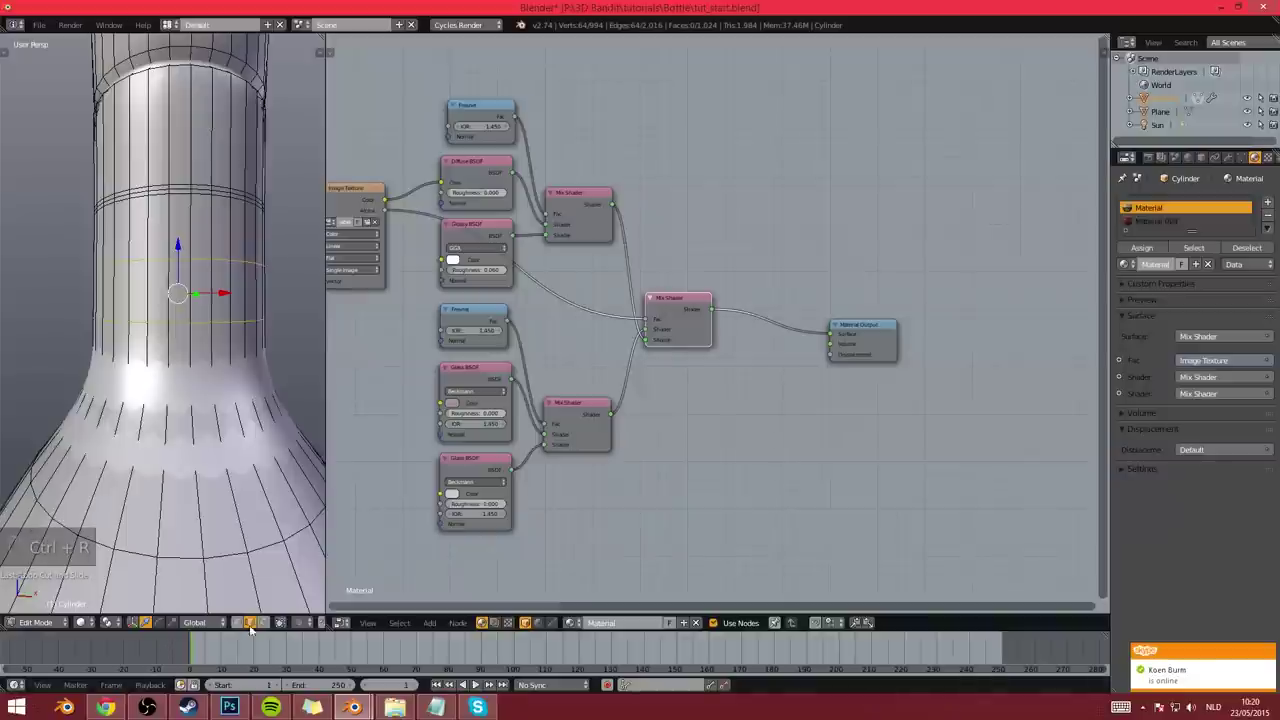
Select the face ring below the new neck loop and unwrap it over labels.png in the UV editor
left_click(262, 622)
right_click(215, 309, "alt")
middle_click_drag(215, 309, 240, 335)
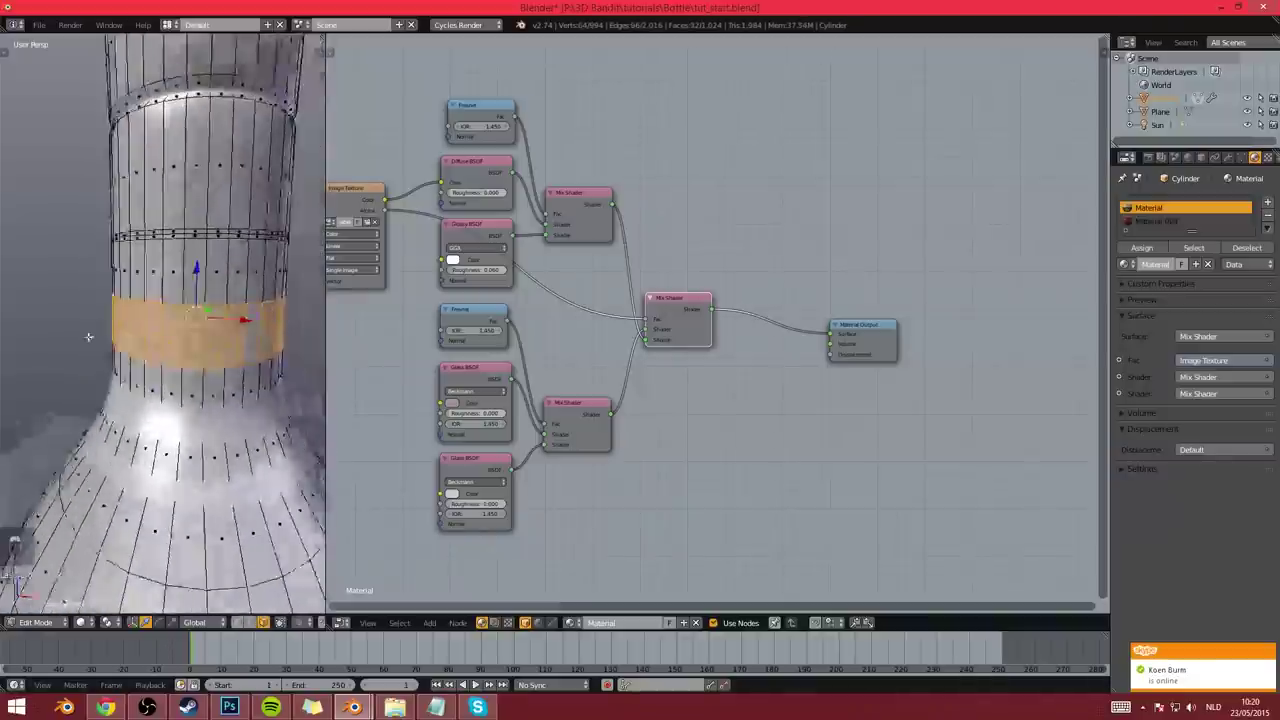
left_click(341, 622)
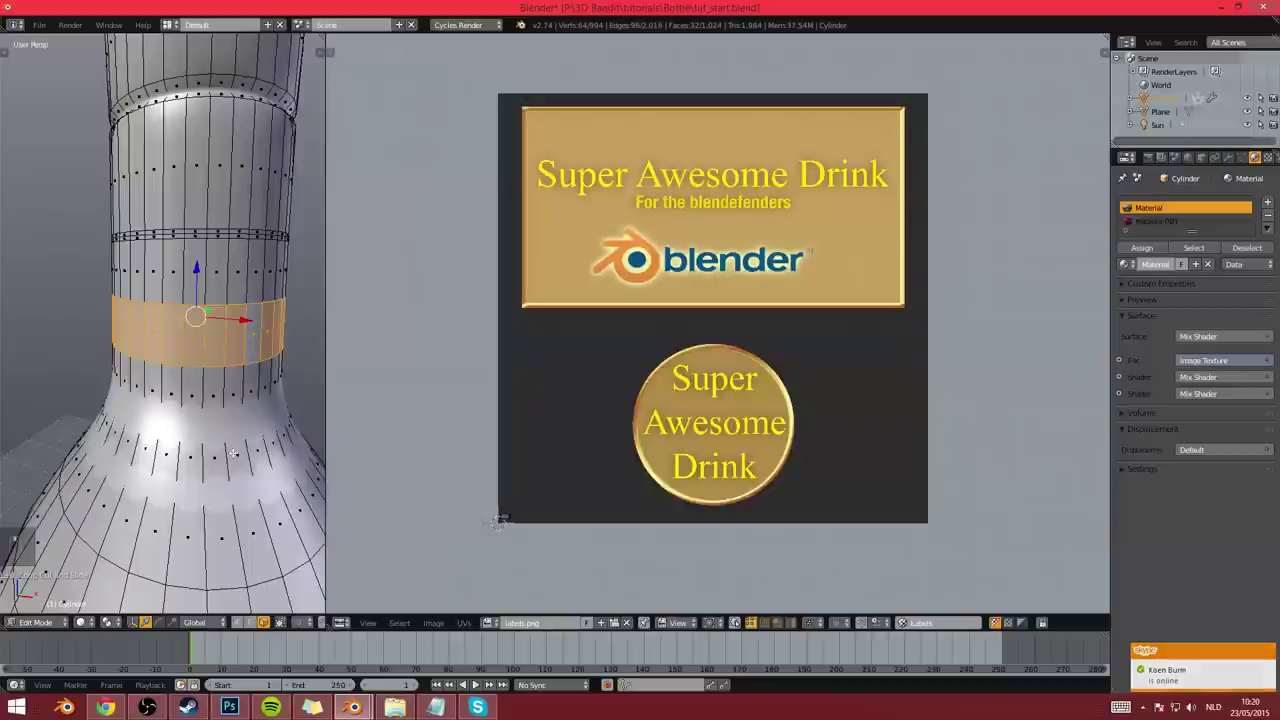
key("u")
left_click(189, 423)
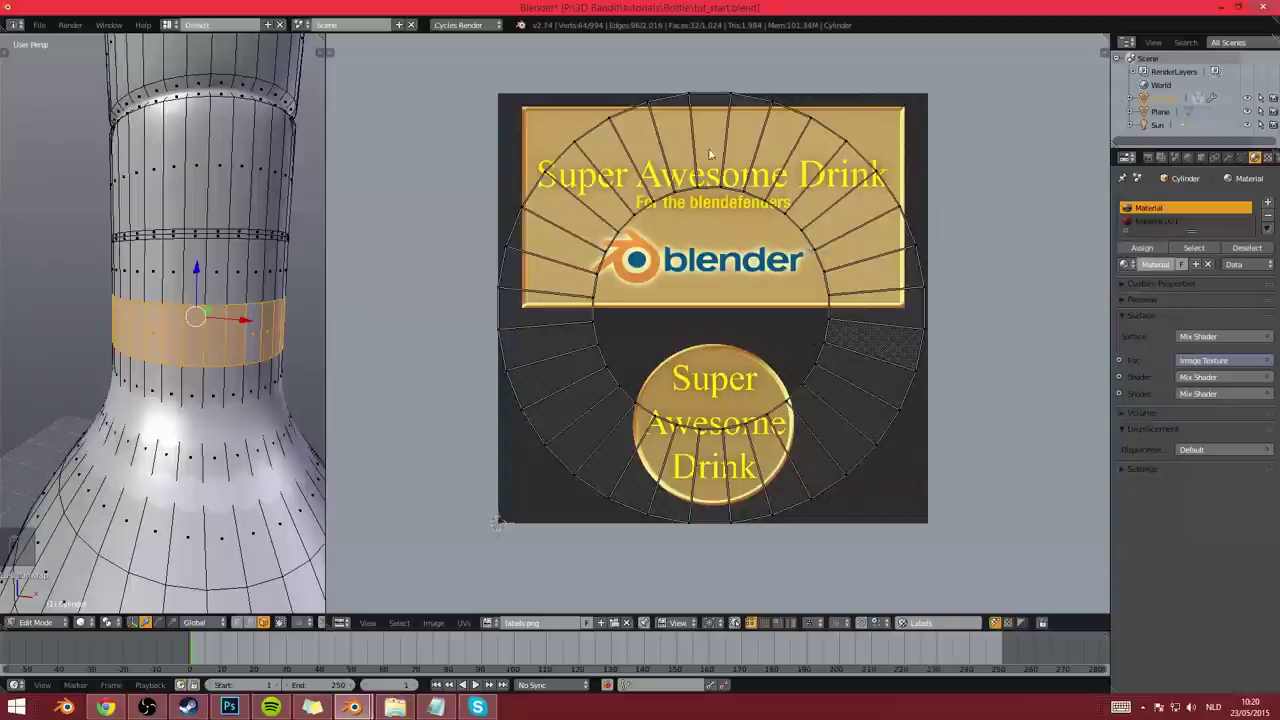
Mark a single vertical edge of the neck band as a seam on the back of the bottle
middle_click_drag(174, 340, 322, 377)
scroll(322, 377, "down", 3)
scroll(322, 376, "up", 3)
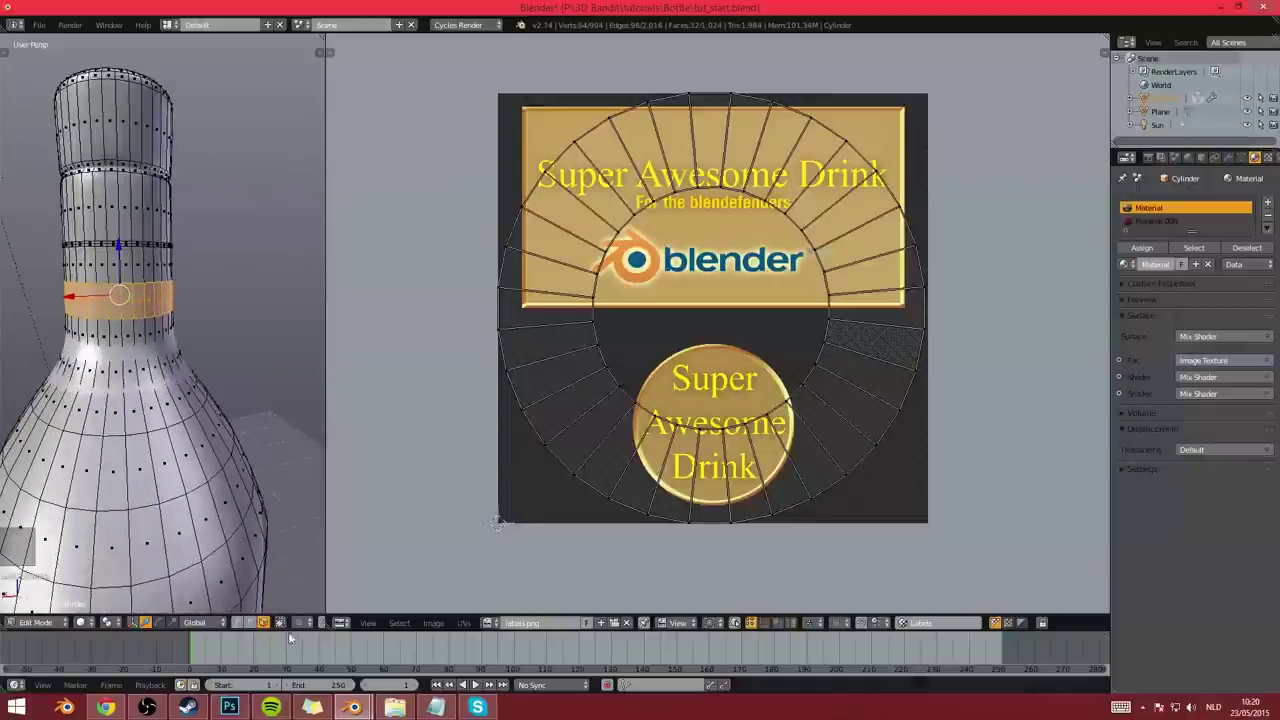
scroll(116, 289, "up", 1)
scroll(116, 289, "up", 4)
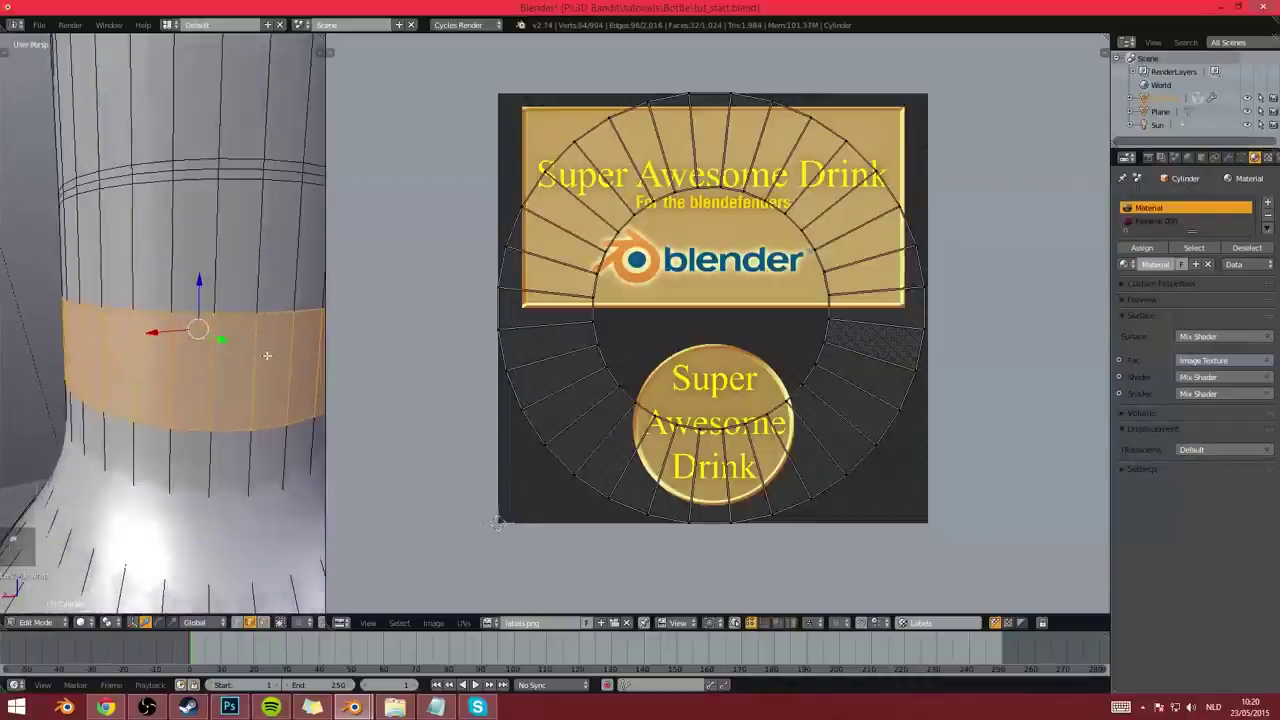
key("a")
scroll(256, 350, "up", 2)
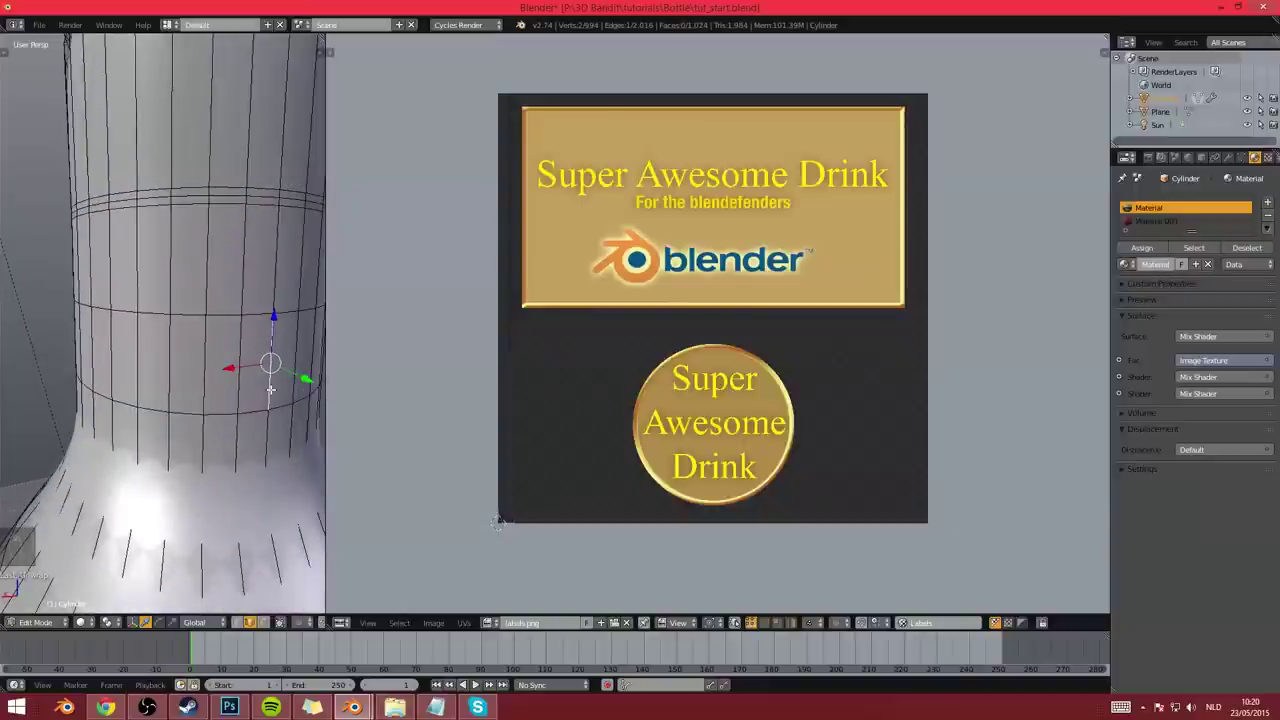
key("ctrl+e")
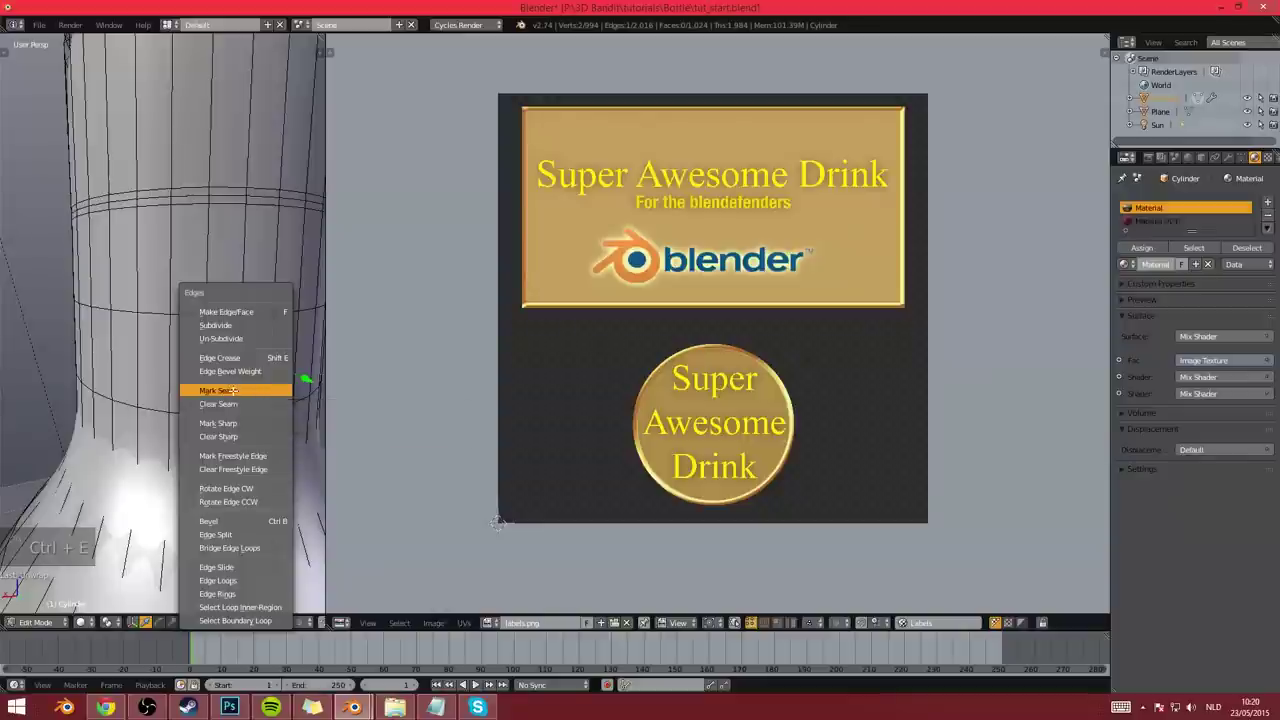
left_click(231, 390)
Reselect the neck band's face ring in face mode and unwrap it along the seam
left_click(264, 622)
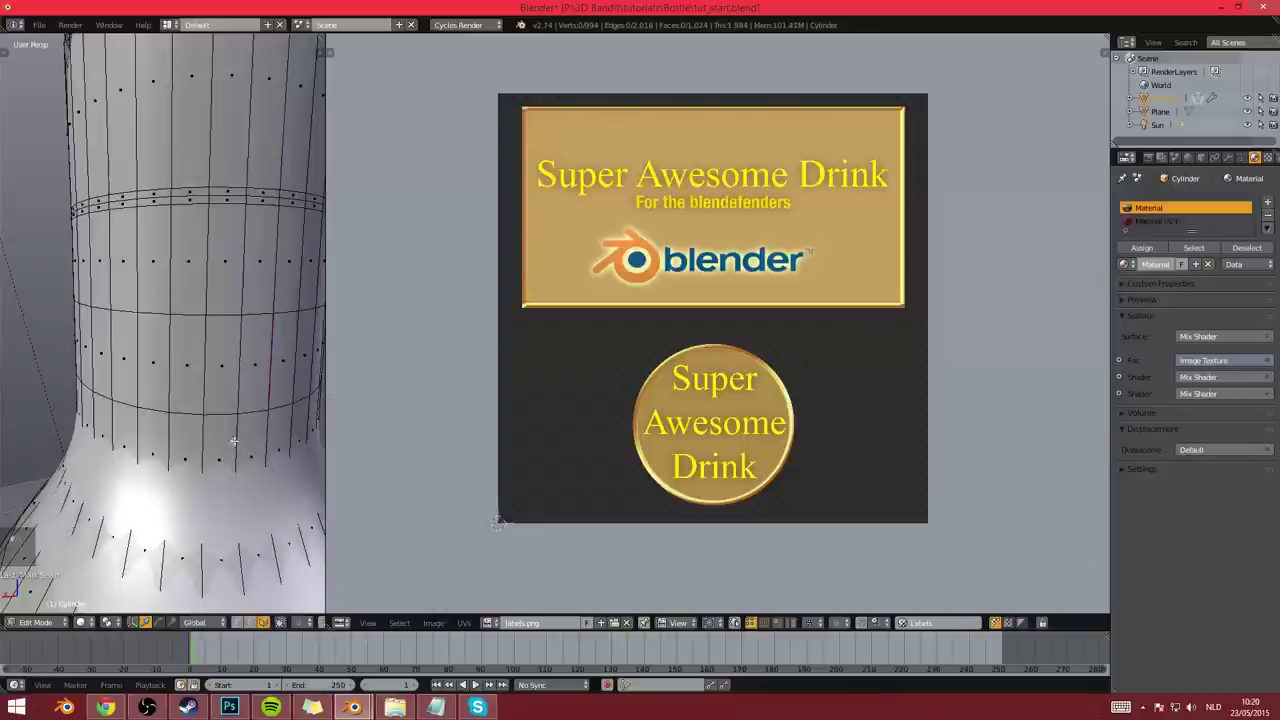
left_click(223, 377, "alt")
key("u")
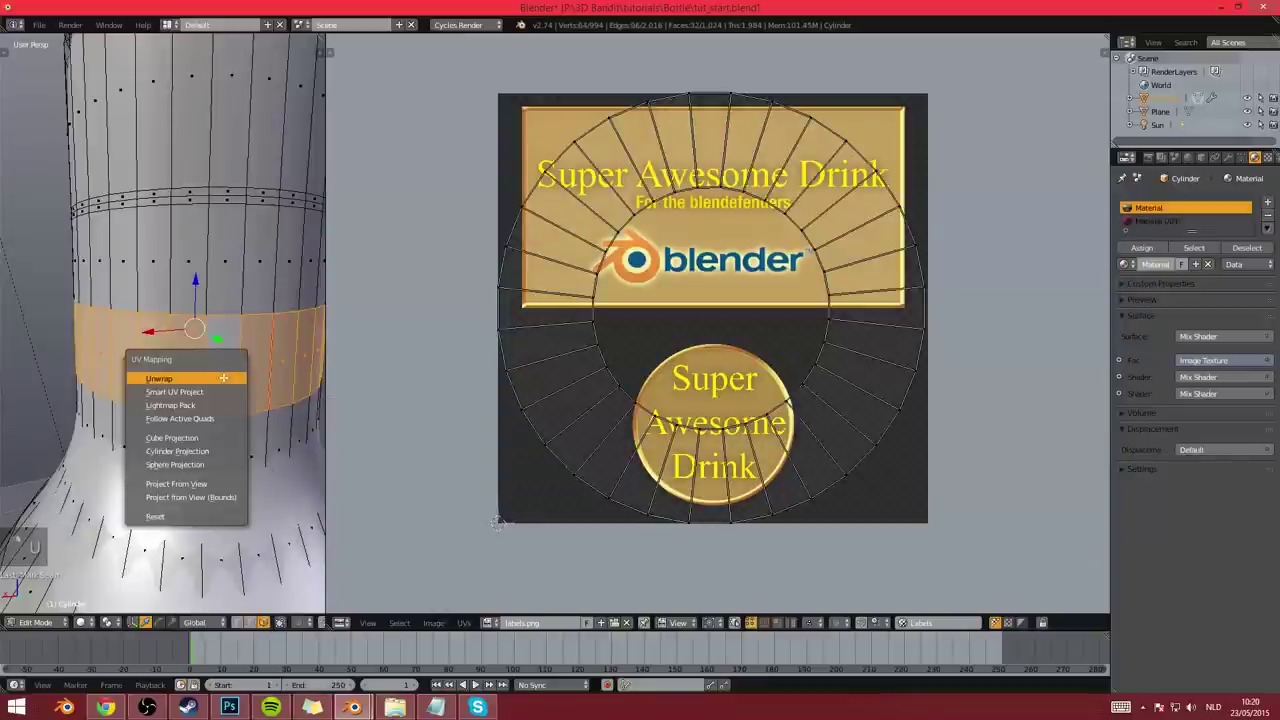
left_click(223, 377)
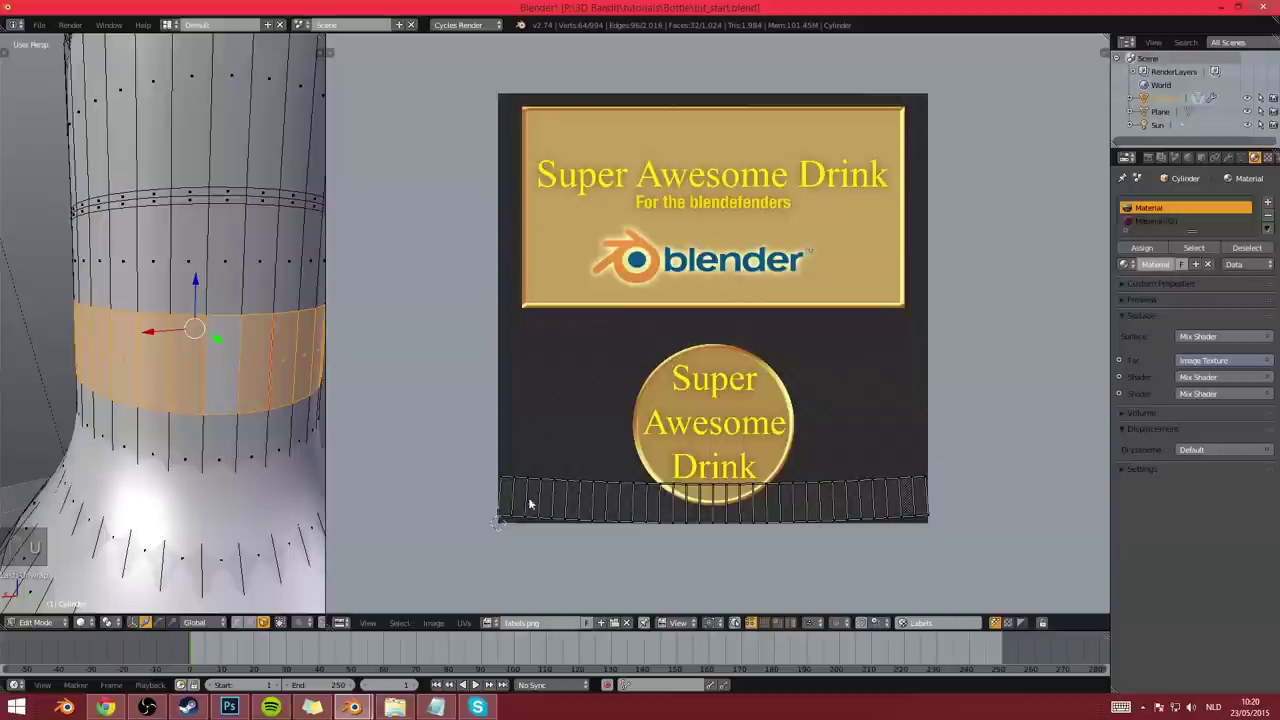
scroll(620, 476, "up", 1)
scroll(648, 468, "down", 1)
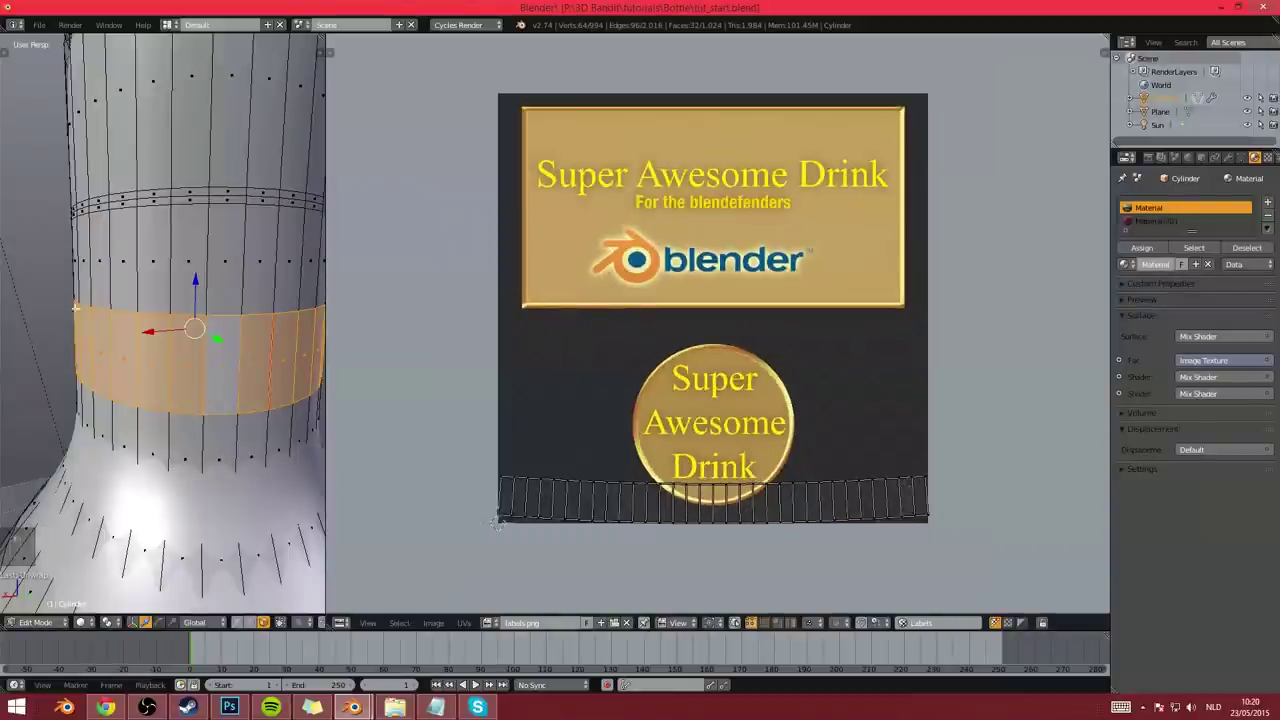
Box-select the neck band's UV strip in the UV editor and move it onto the upper part of the rectangular gold label
scroll(170, 350, "down", 4)
middle_click_drag(170, 350, 137, 345)
scroll(203, 405, "up", 3)
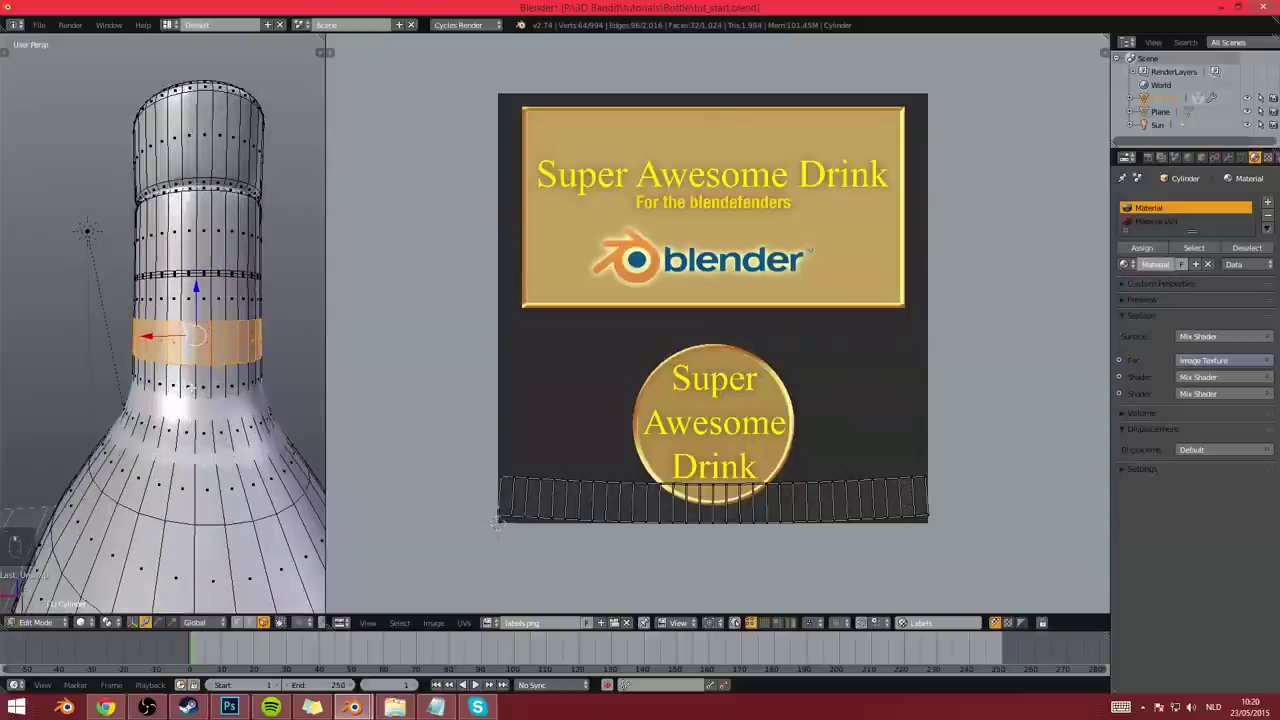
scroll(203, 405, "up", 2)
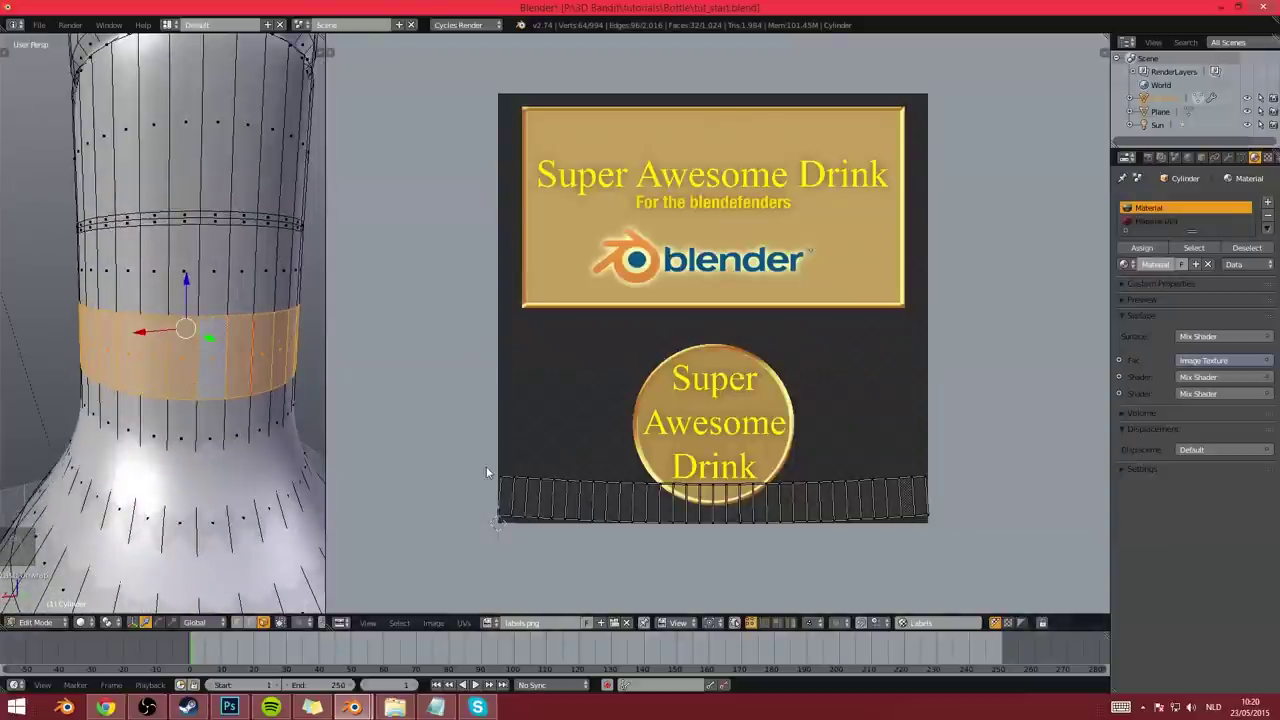
key("a")
key("n")
key("a")
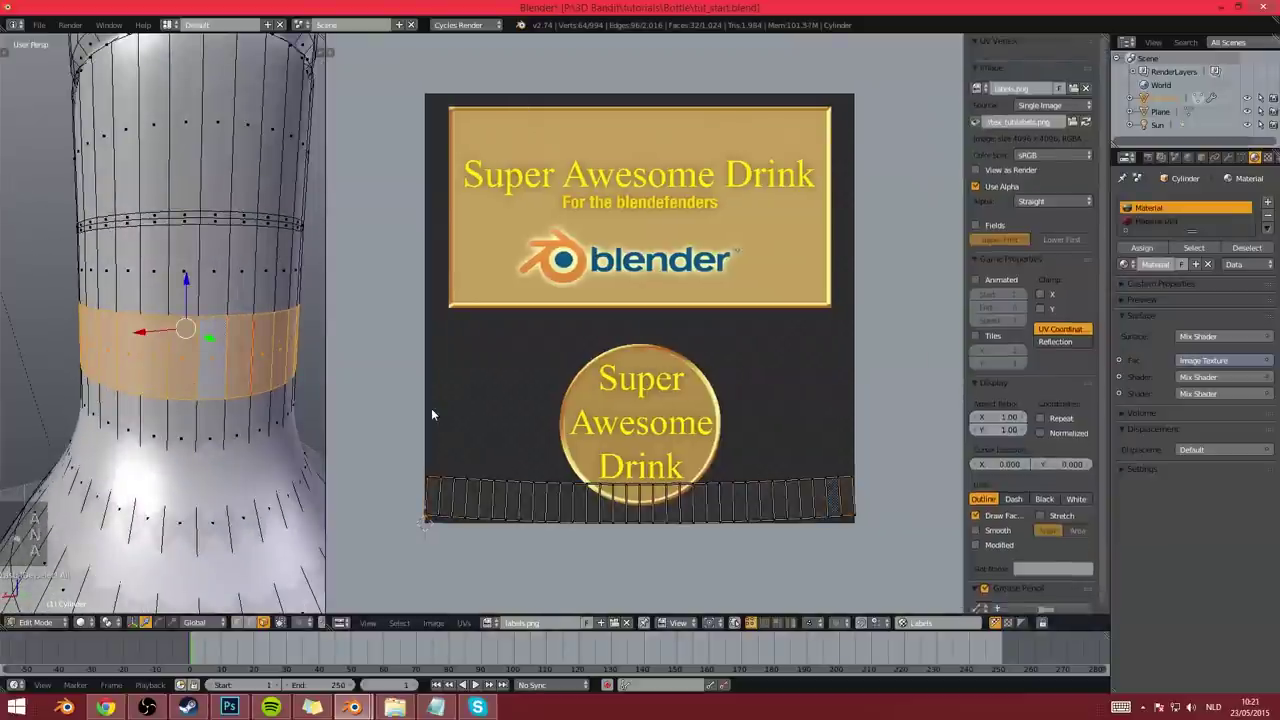
key("n")
left_click(358, 405)
key("b")
left_click_drag(406, 400, 957, 588)
key("g")
left_click(961, 206)
Scale down the neck band's UV strip and position it on the plain gold area above the Super Awesome Drink text
key("s")
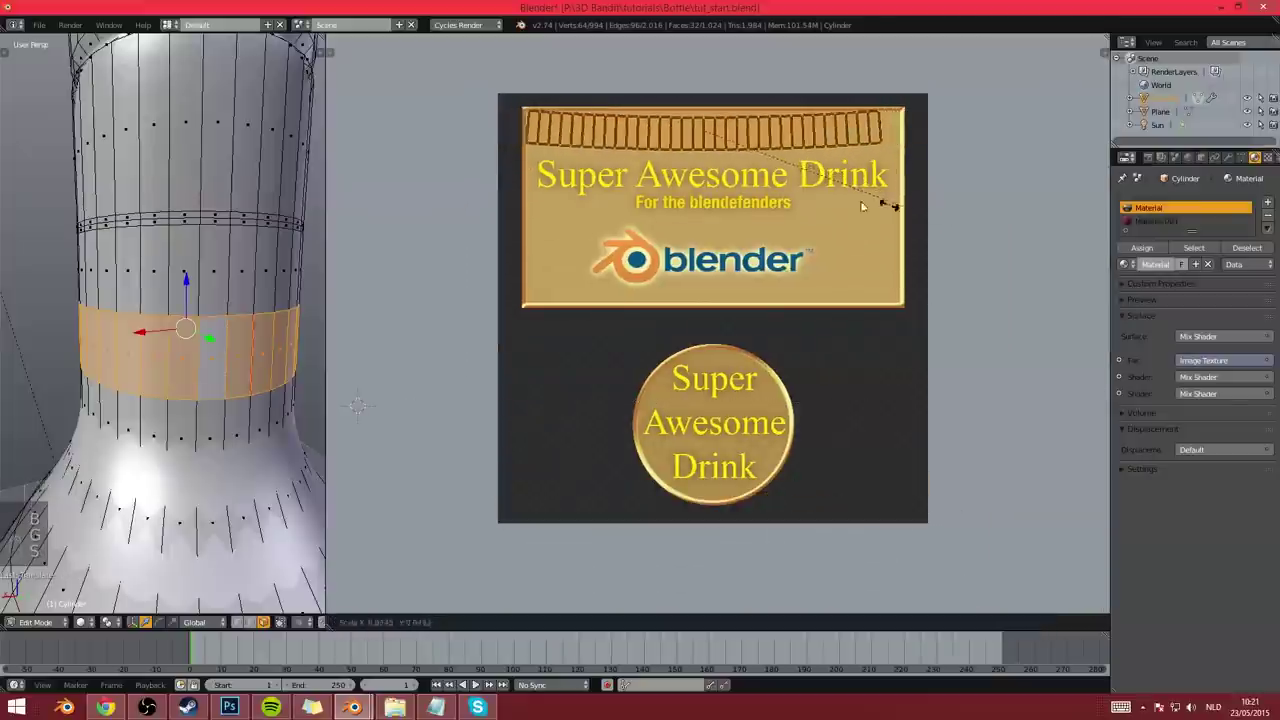
left_click(864, 200)
key("g")
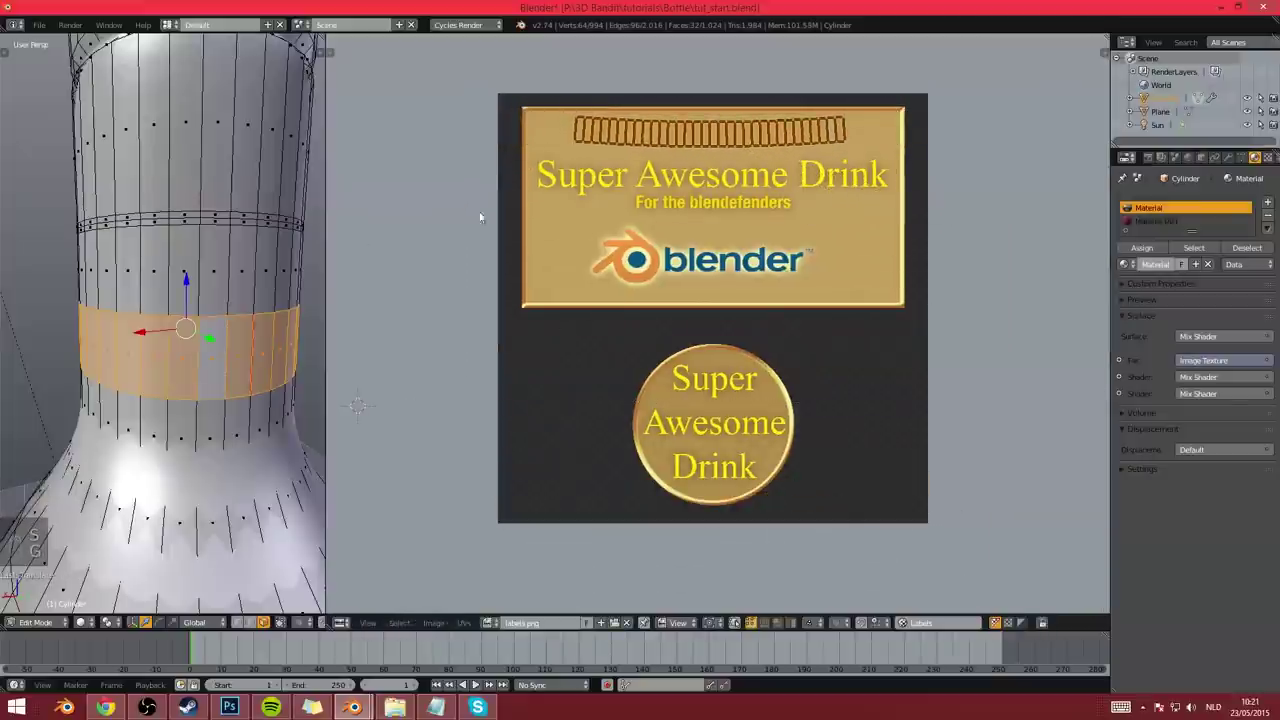
left_click(625, 213)
Return to Object Mode and switch the viewport to rendered shading to inspect the neck band and front labels on the bottle
key("Tab")
key("shift+z")
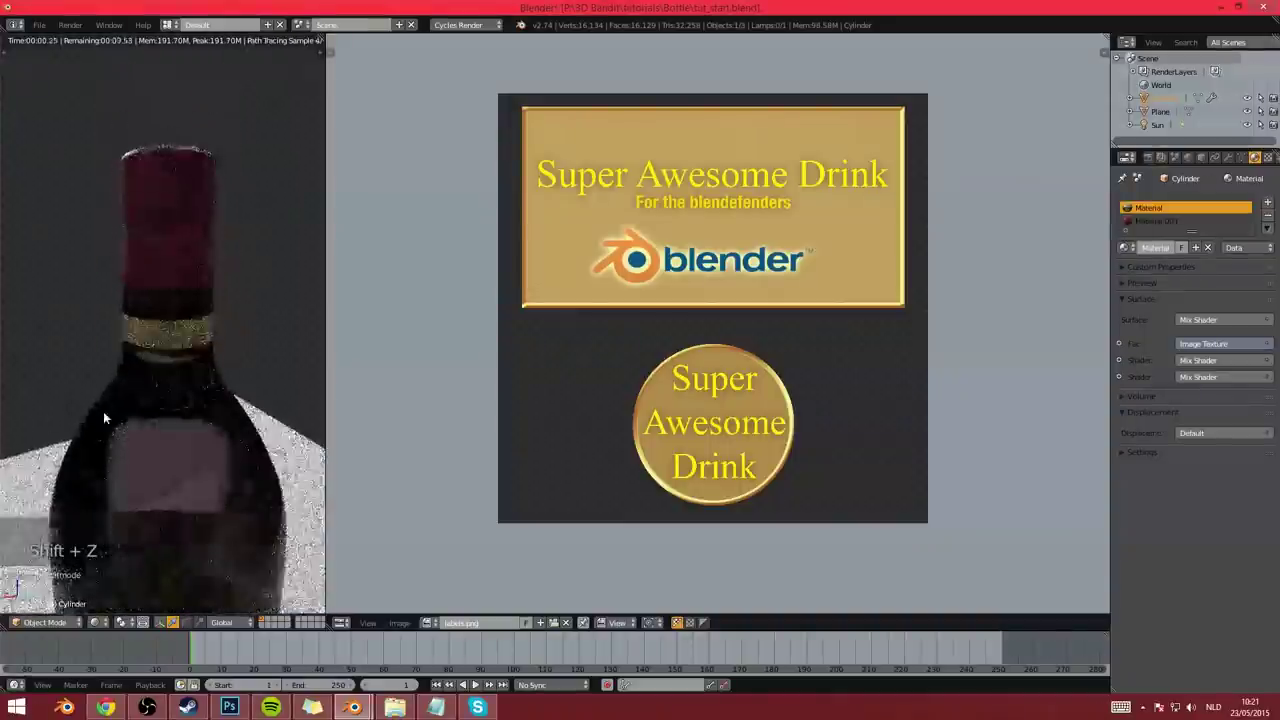
middle_click_drag(103, 412, 233, 405)
scroll(233, 405, "down", 5)
middle_click_drag(72, 440, 176, 170)
scroll(160, 366, "down", 3)
middle_click_drag(158, 368, 230, 372)
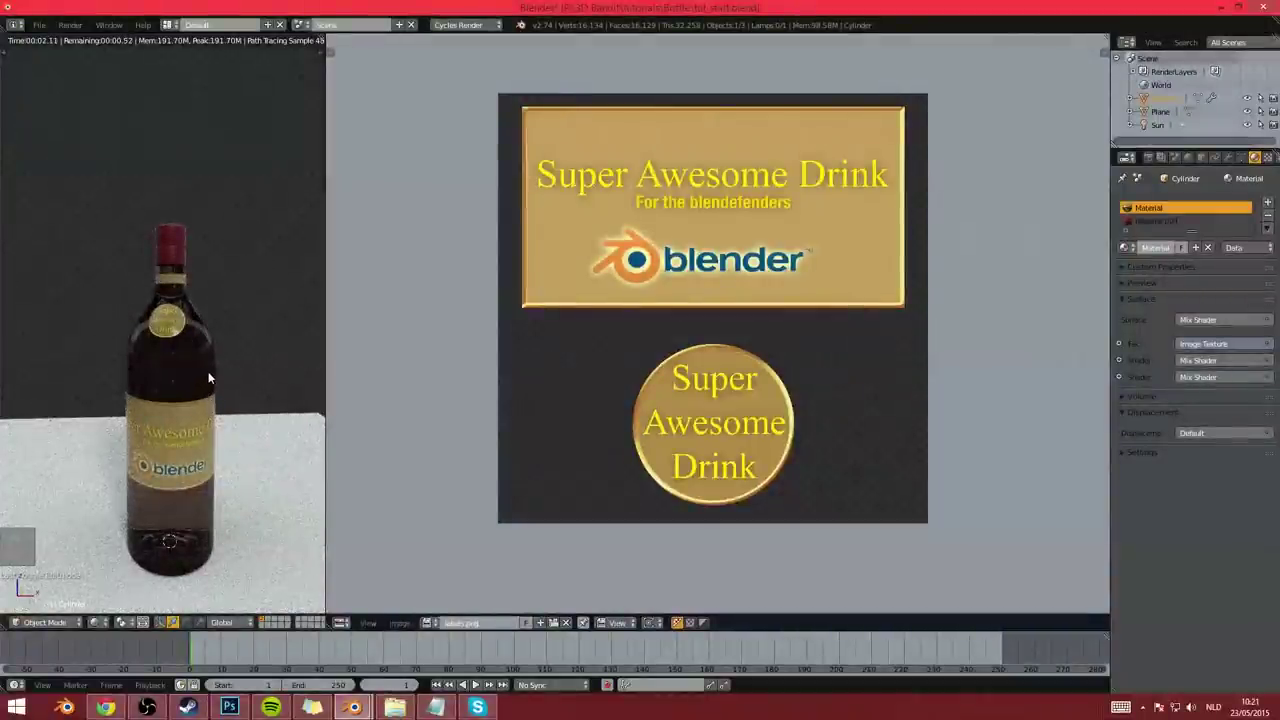
scroll(205, 360, "up", 3)
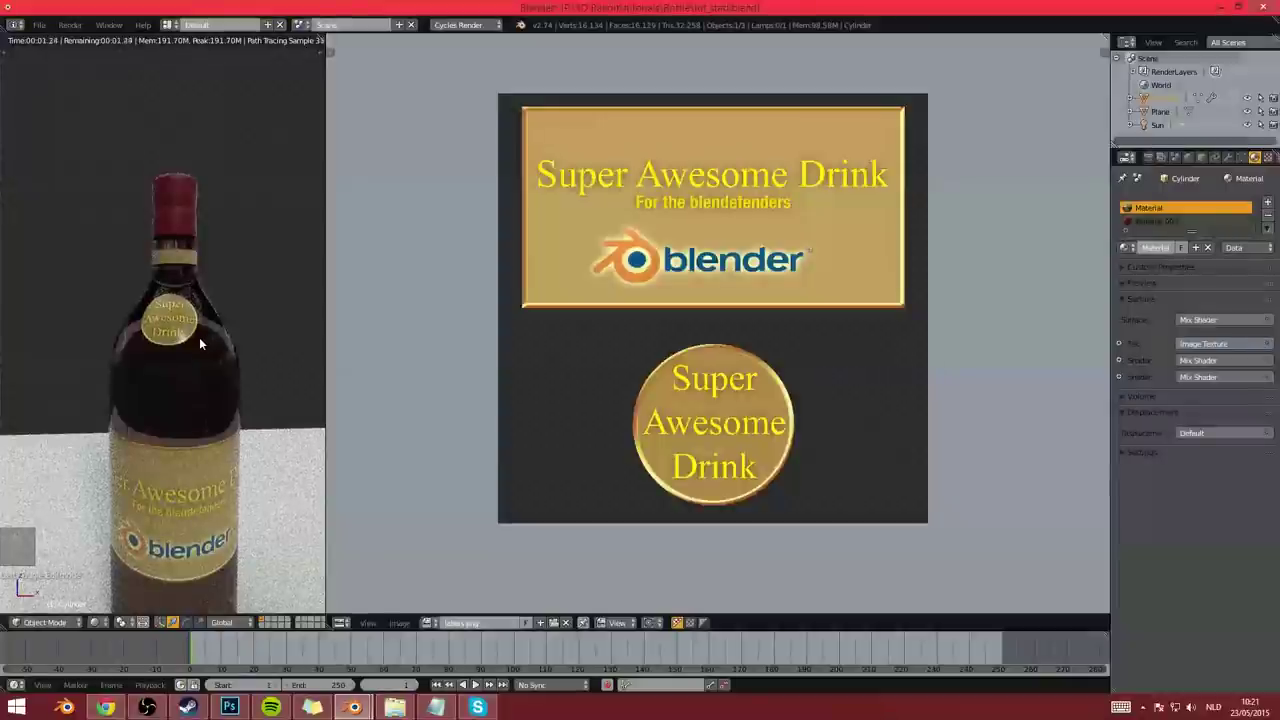
Switch to Photoshop, bring up embed.psd and hide the smart filters of Group 1
left_click(229, 707)
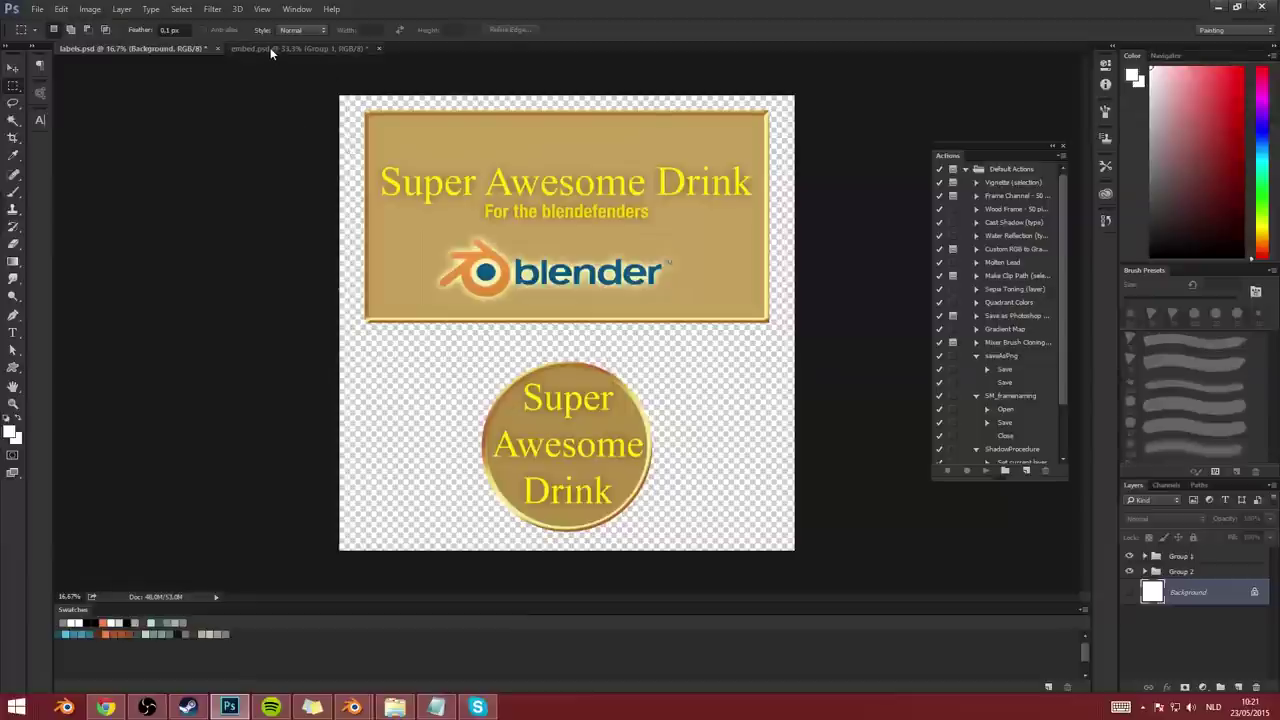
left_click(270, 47)
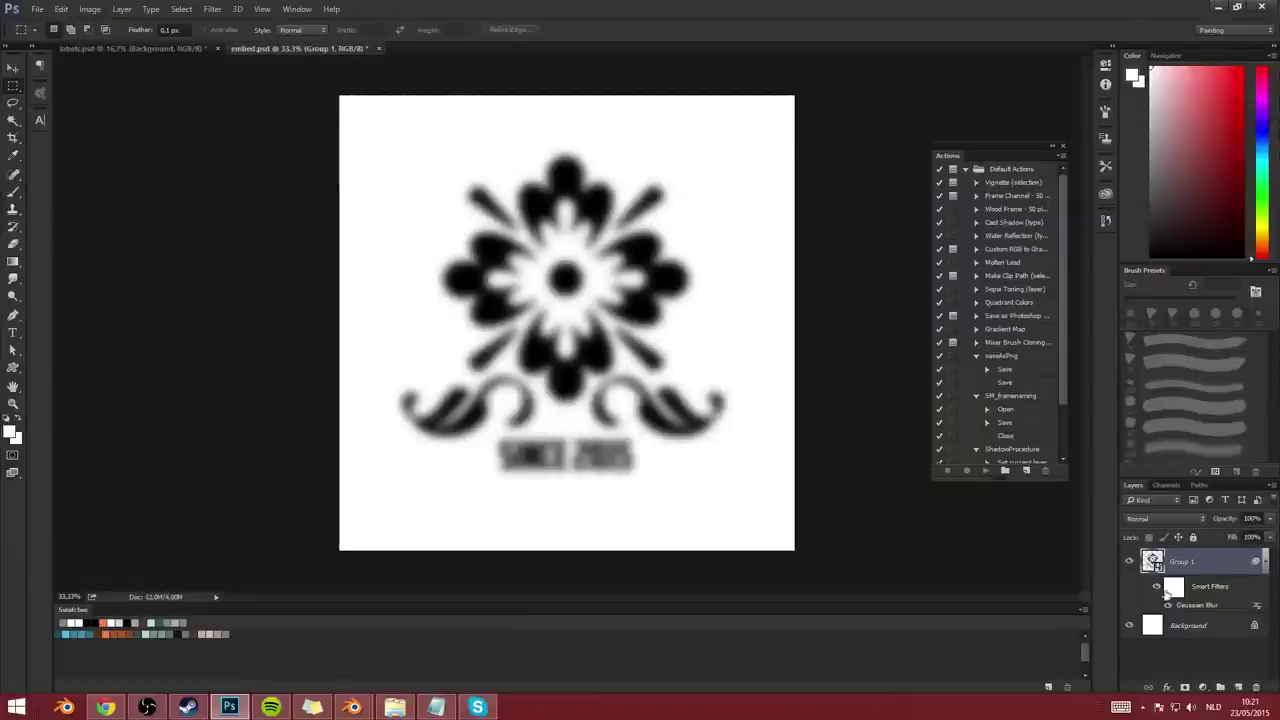
left_click(1157, 588)
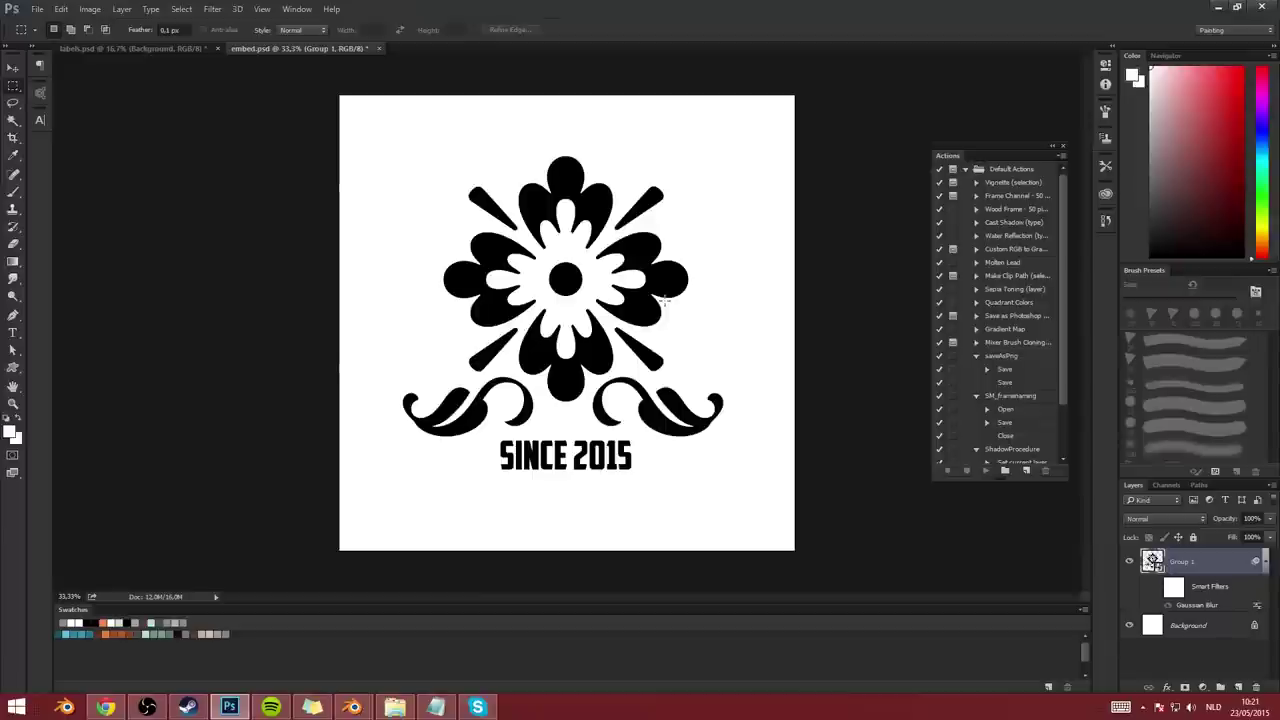
Browse the ornaments in the Custom Shape library and turn the smart filters of Group 1 back on
left_click(13, 367)
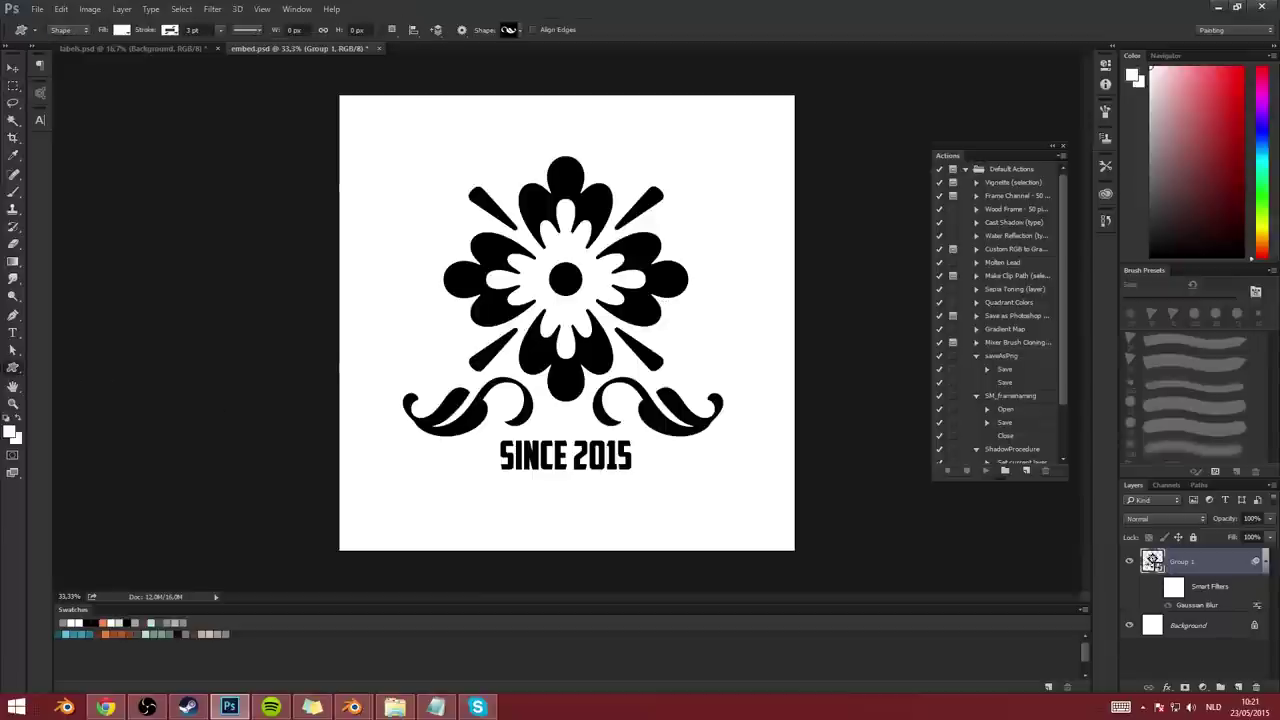
left_click(521, 31)
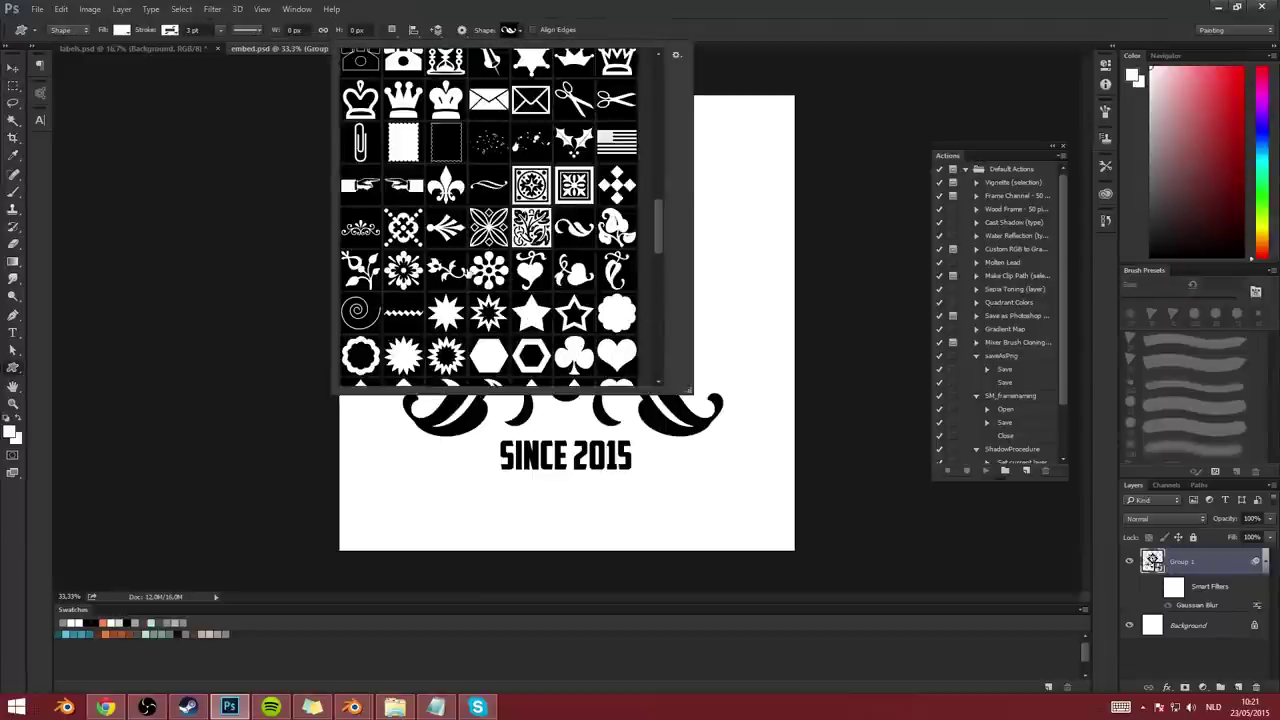
scroll(563, 219, "down", 2)
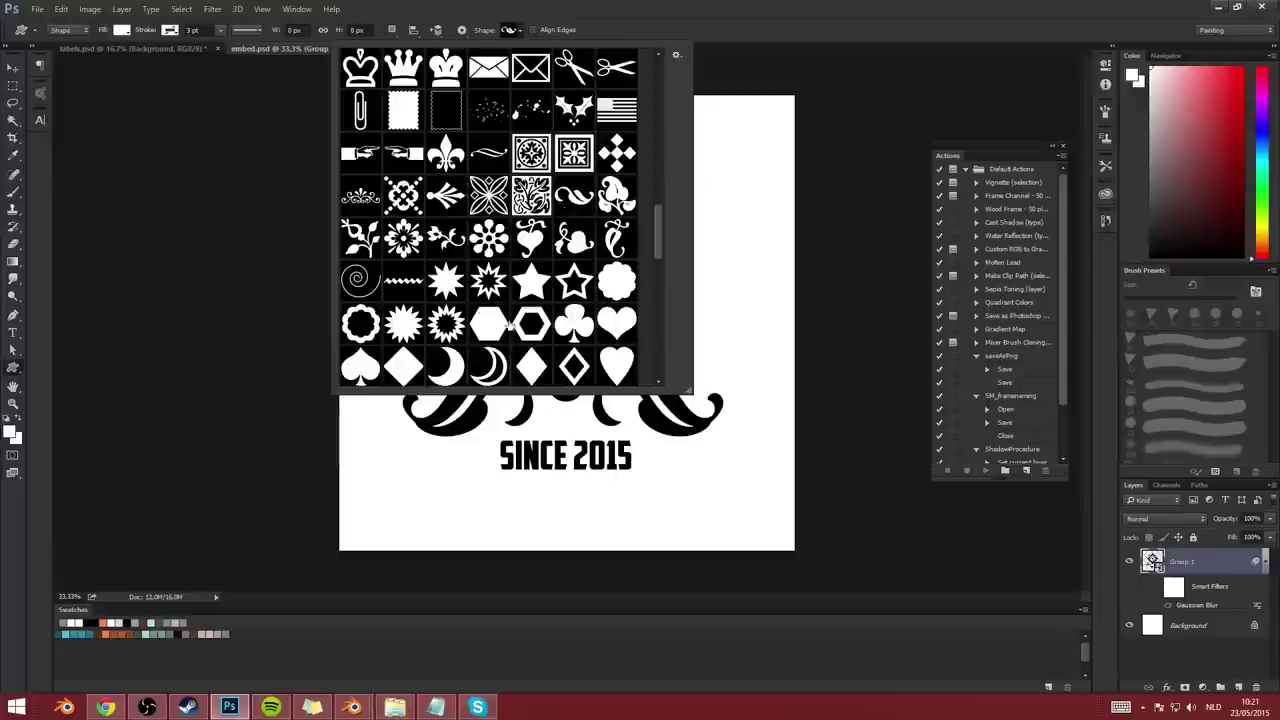
right_click(816, 345)
left_click(901, 539)
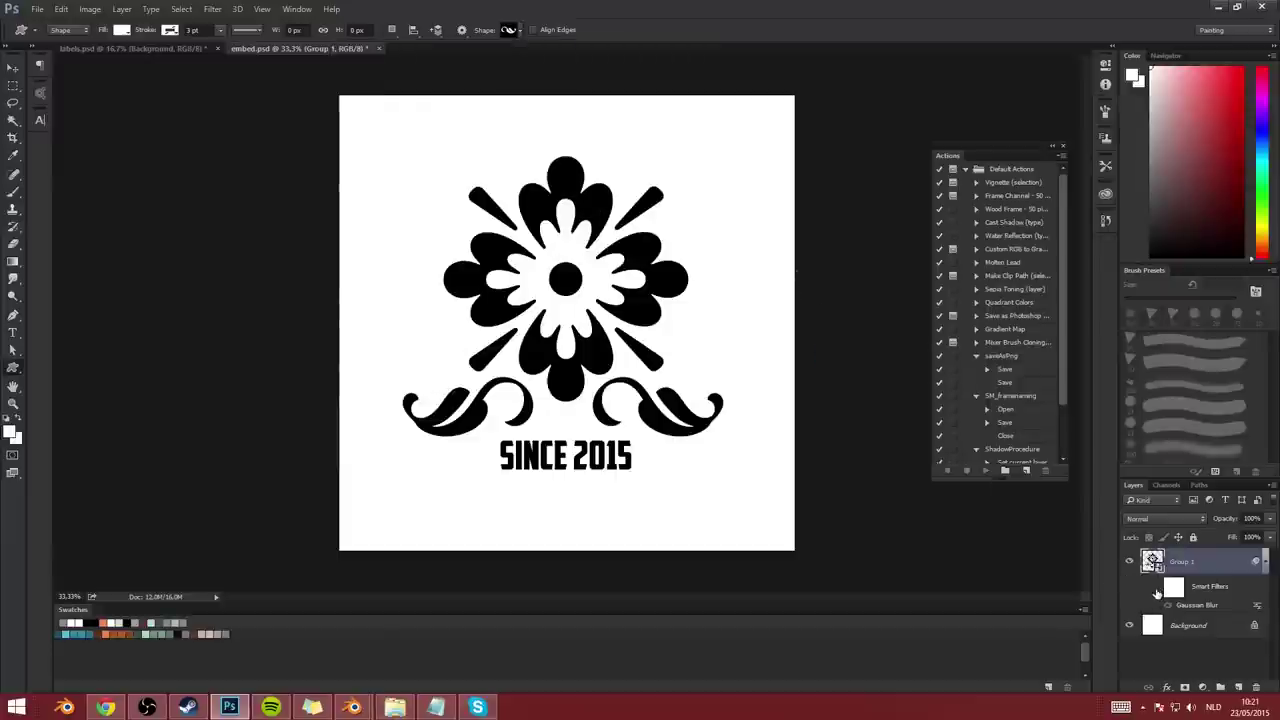
left_click(1157, 590)
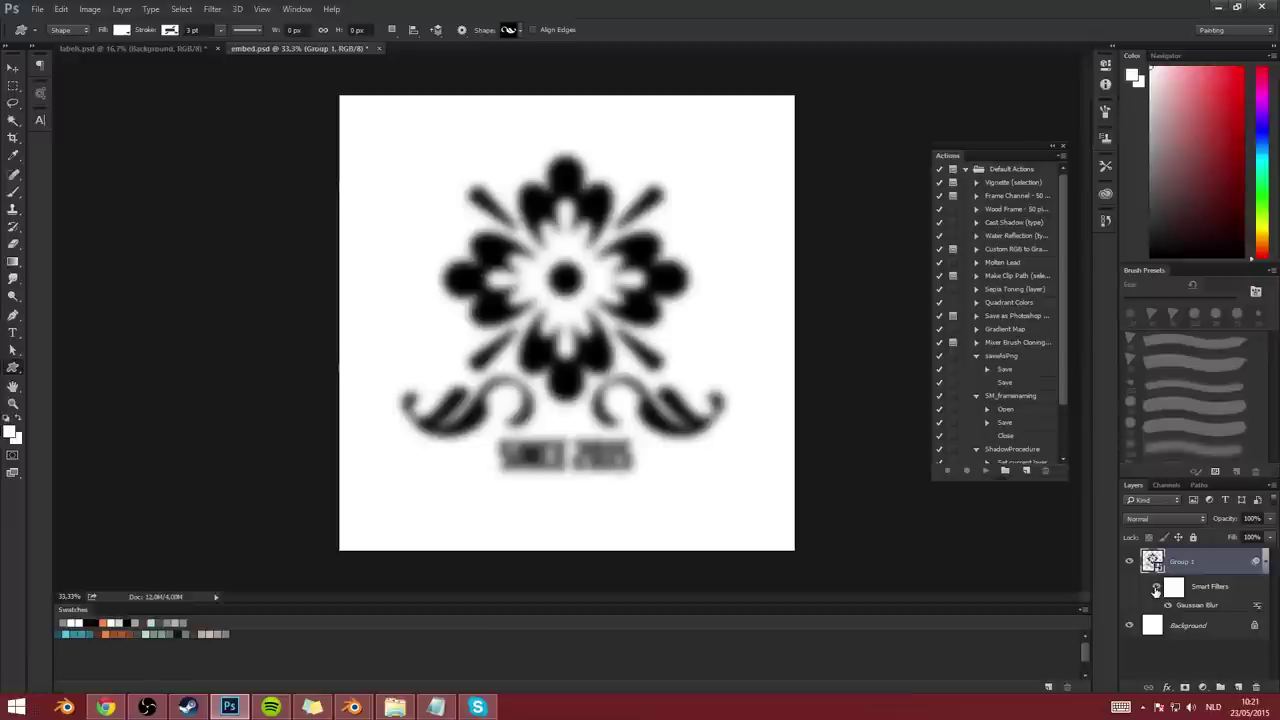
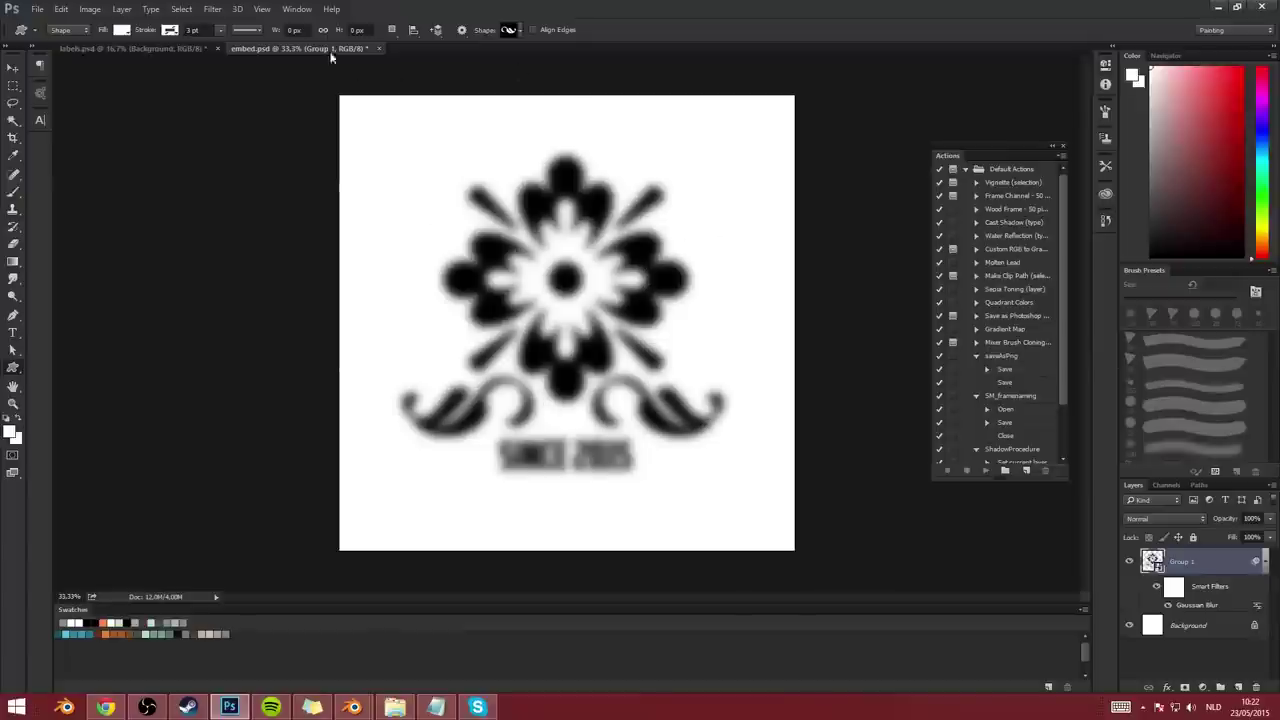
Save a copy of embed.psd in Photoshop format in the Bottle project's tex_tut folder with Maximize Compatibility on
left_click(36, 9)
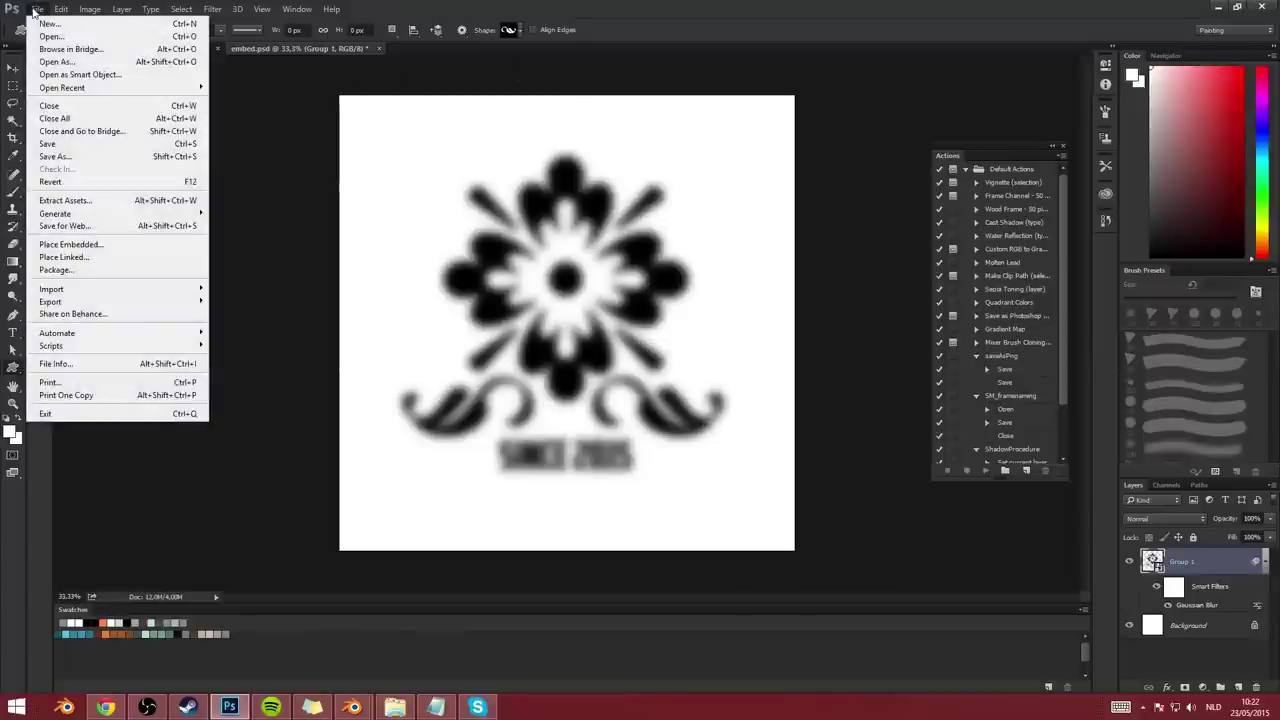
left_click(55, 156)
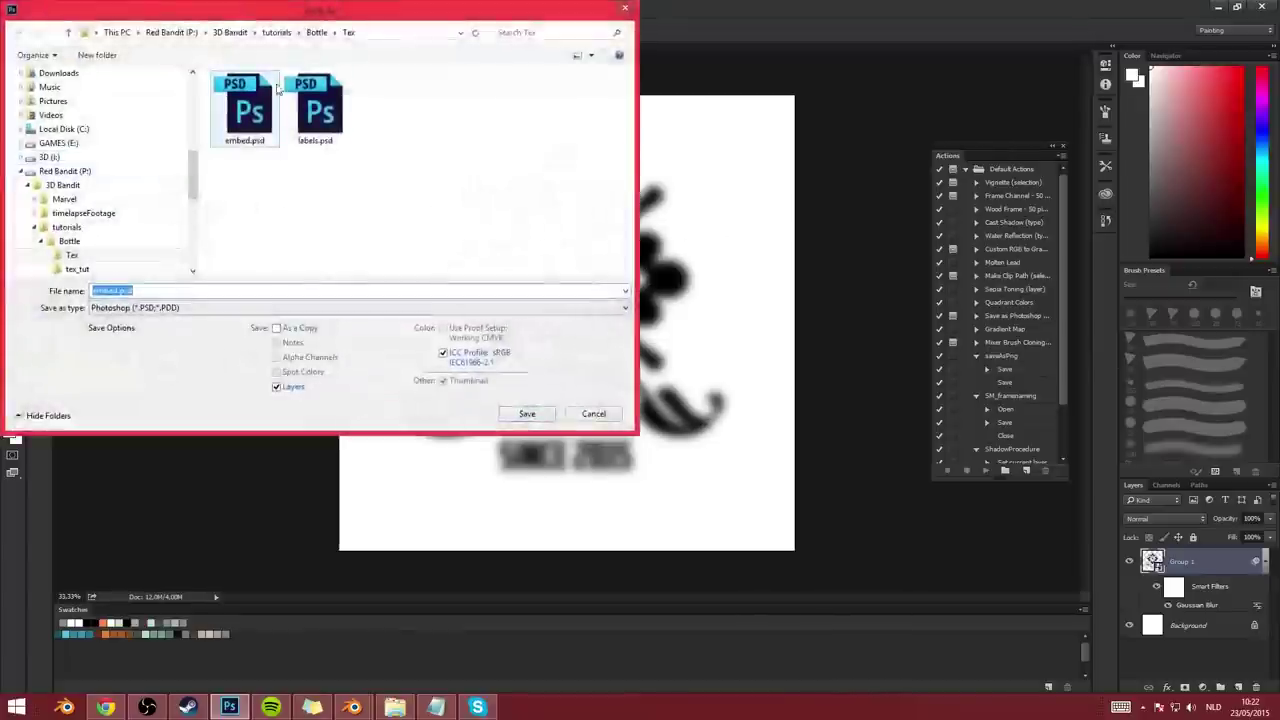
left_click(316, 32)
double_click(300, 108)
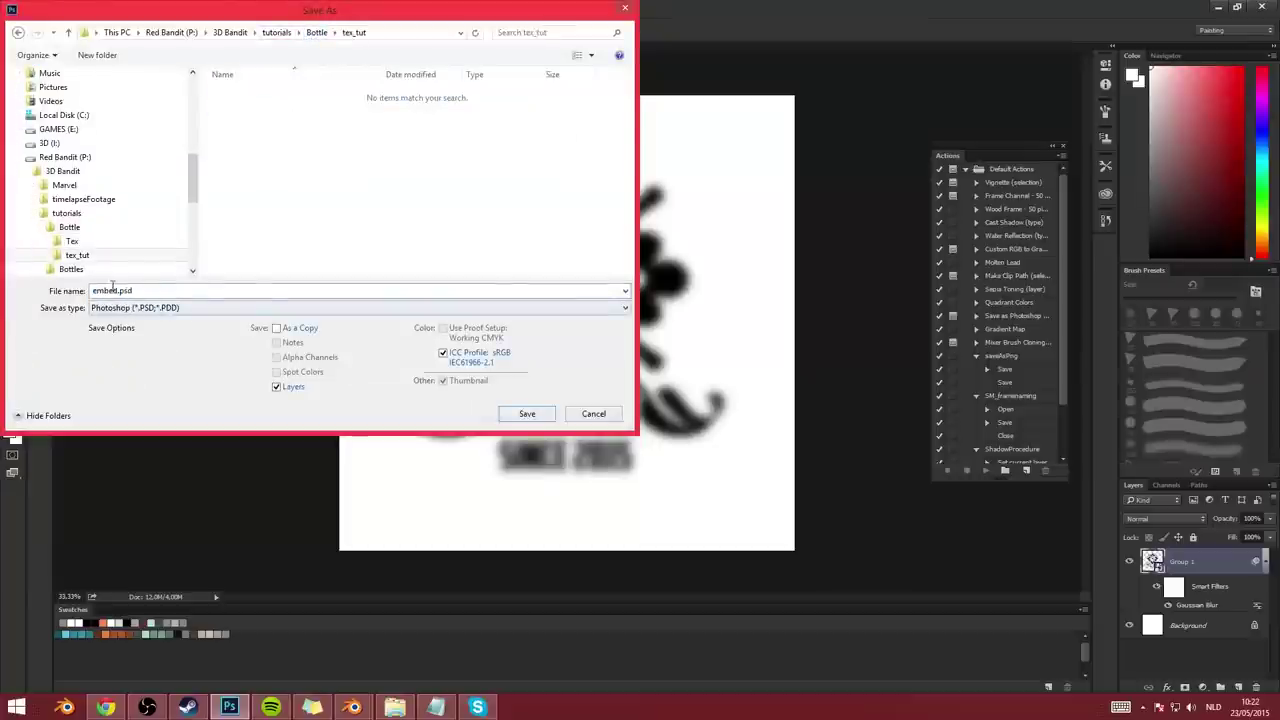
left_click(541, 418)
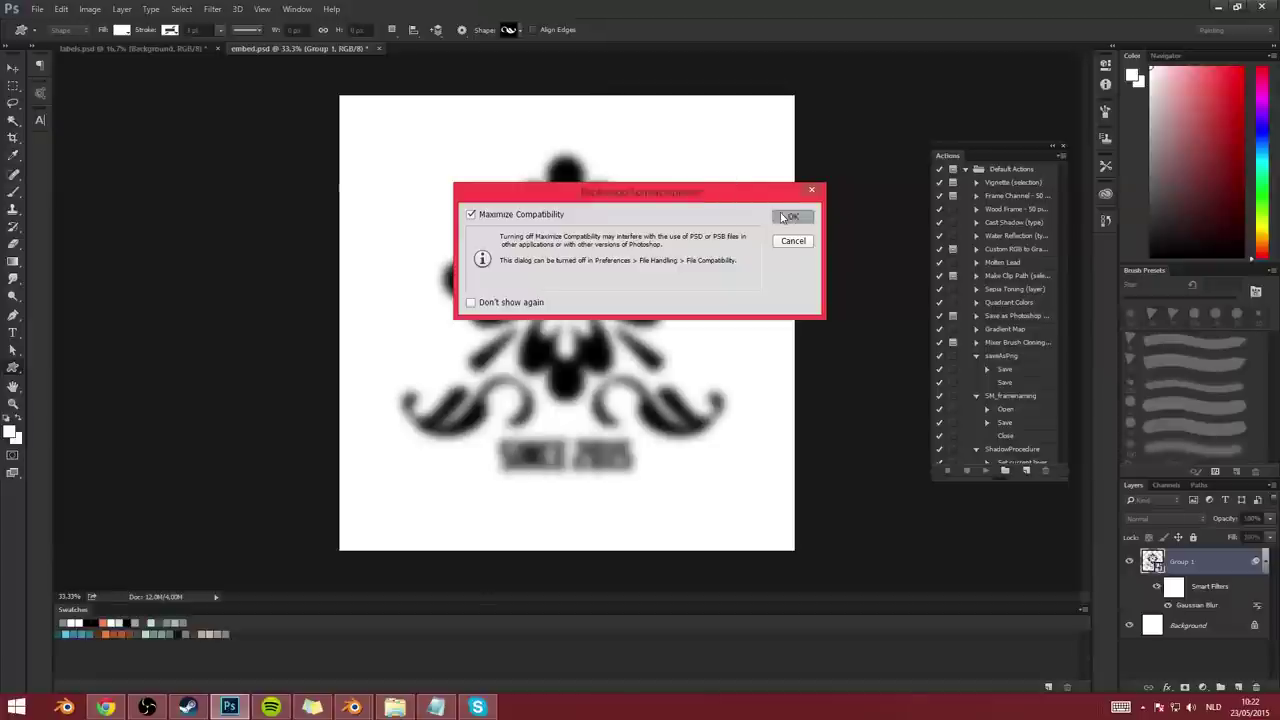
left_click(788, 217)
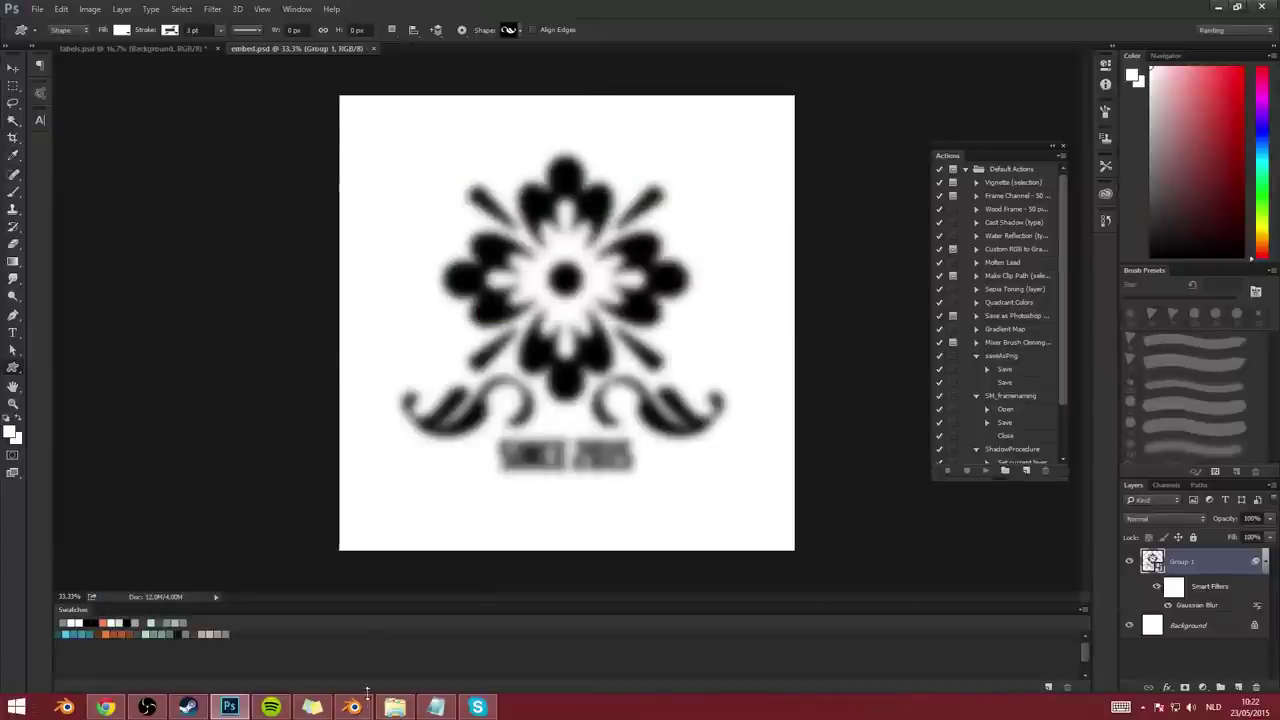
Switch back to the bottle scene in Blender and change the image editor to the Node Editor showing the bottle material's nodes
mouse_move(355, 703)
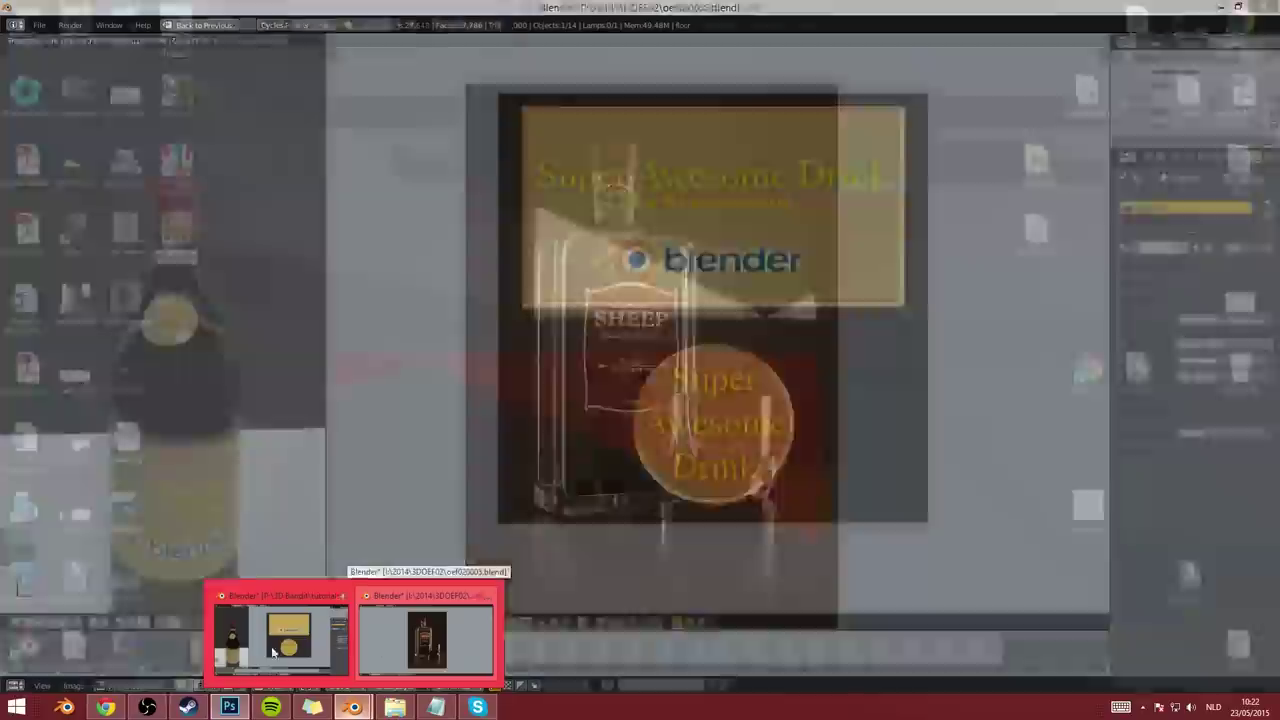
left_click(274, 652)
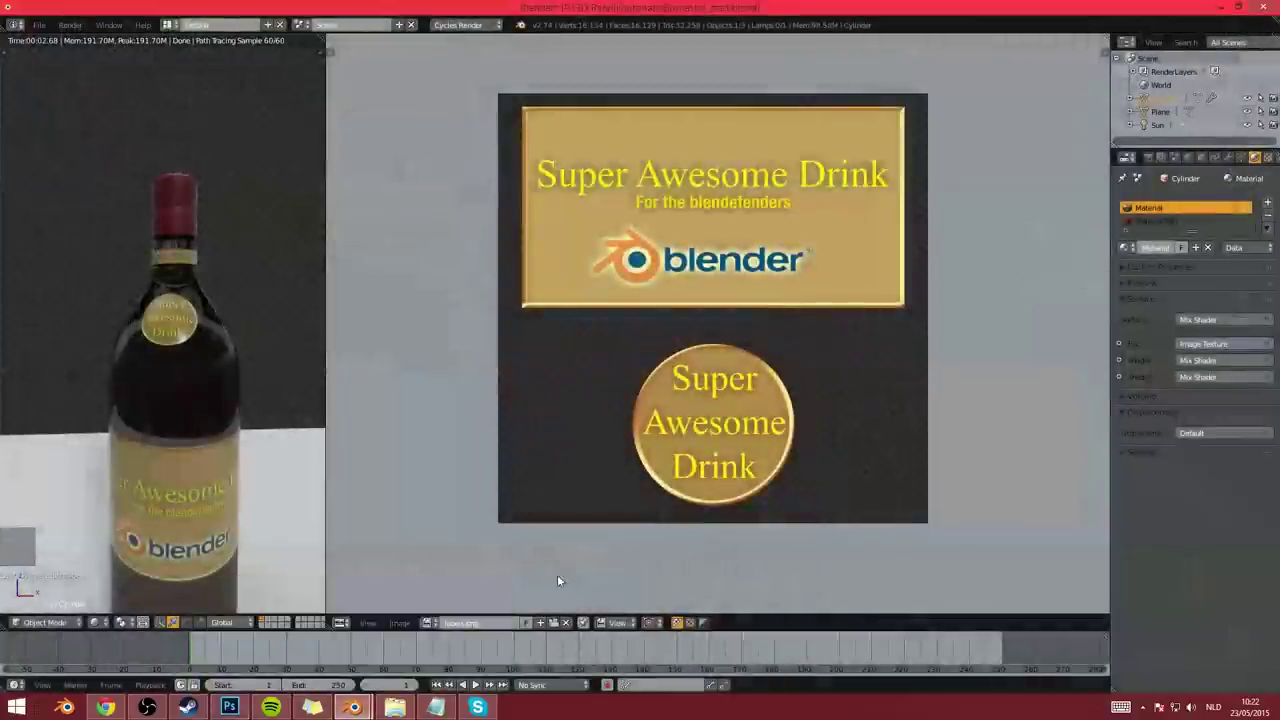
left_click(341, 623)
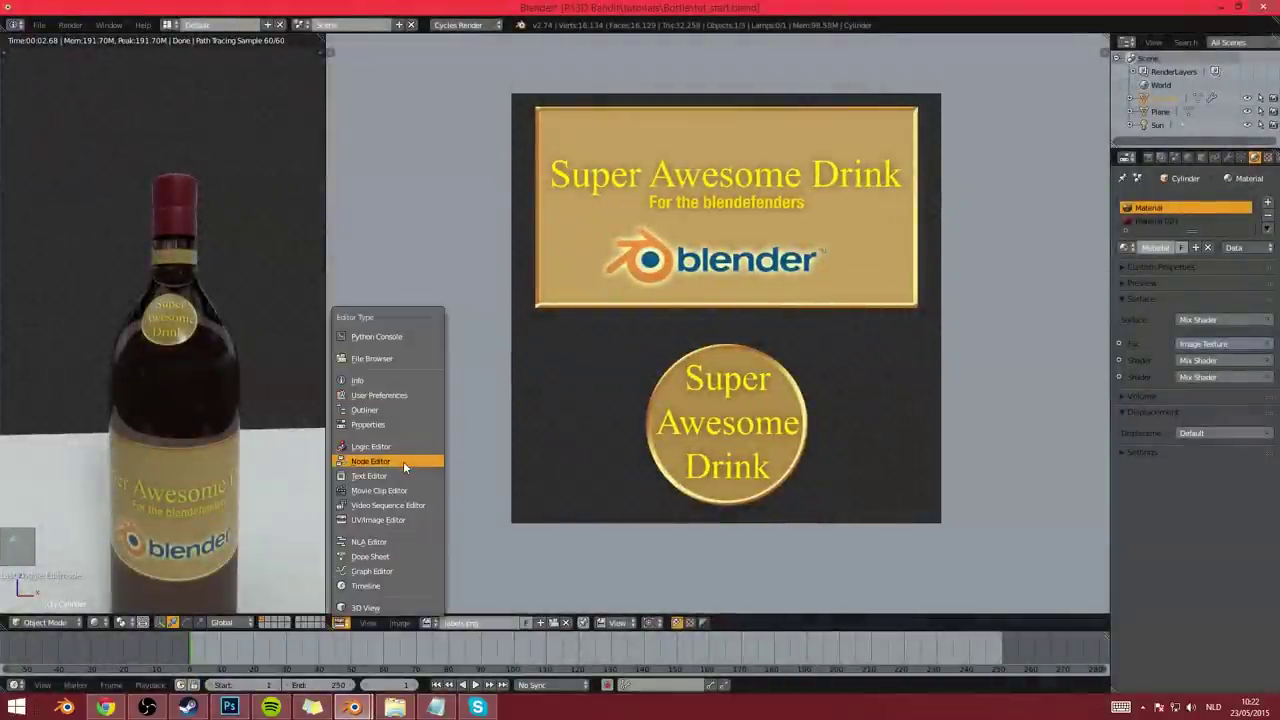
left_click(403, 461)
middle_click_drag(585, 468, 843, 486)
scroll(843, 486, "down", 1)
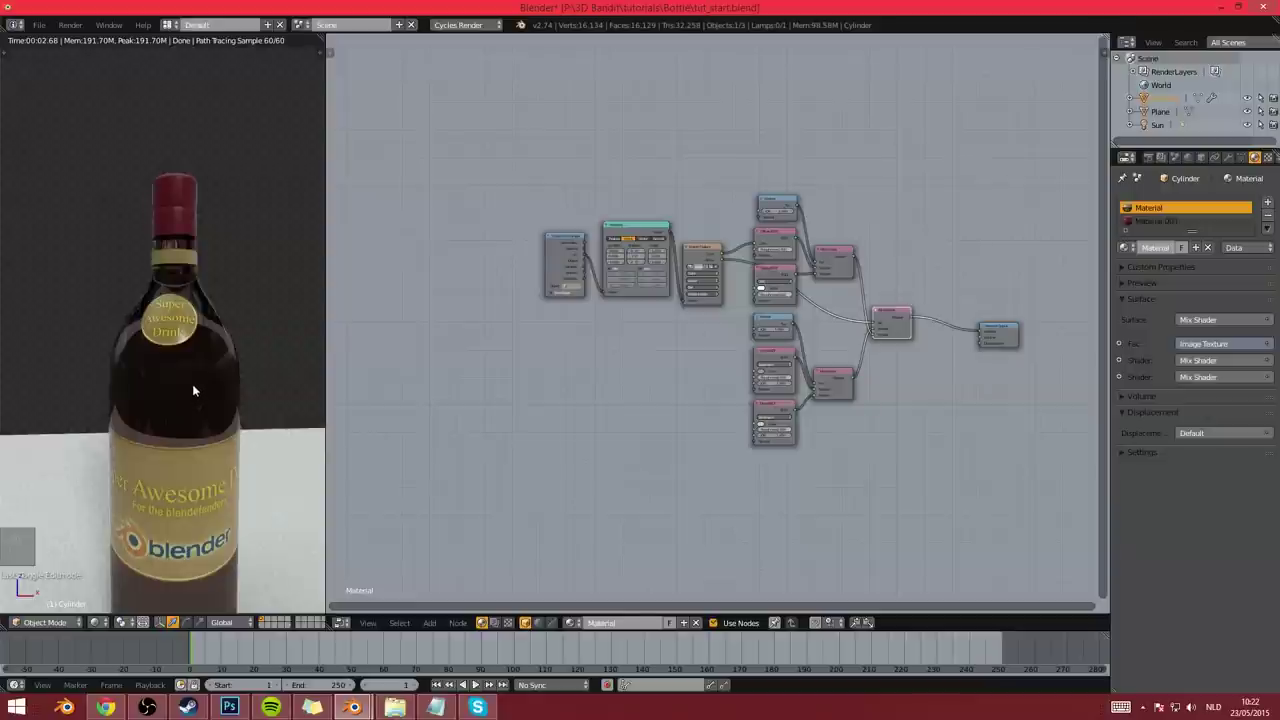
scroll(714, 363, "up", 4)
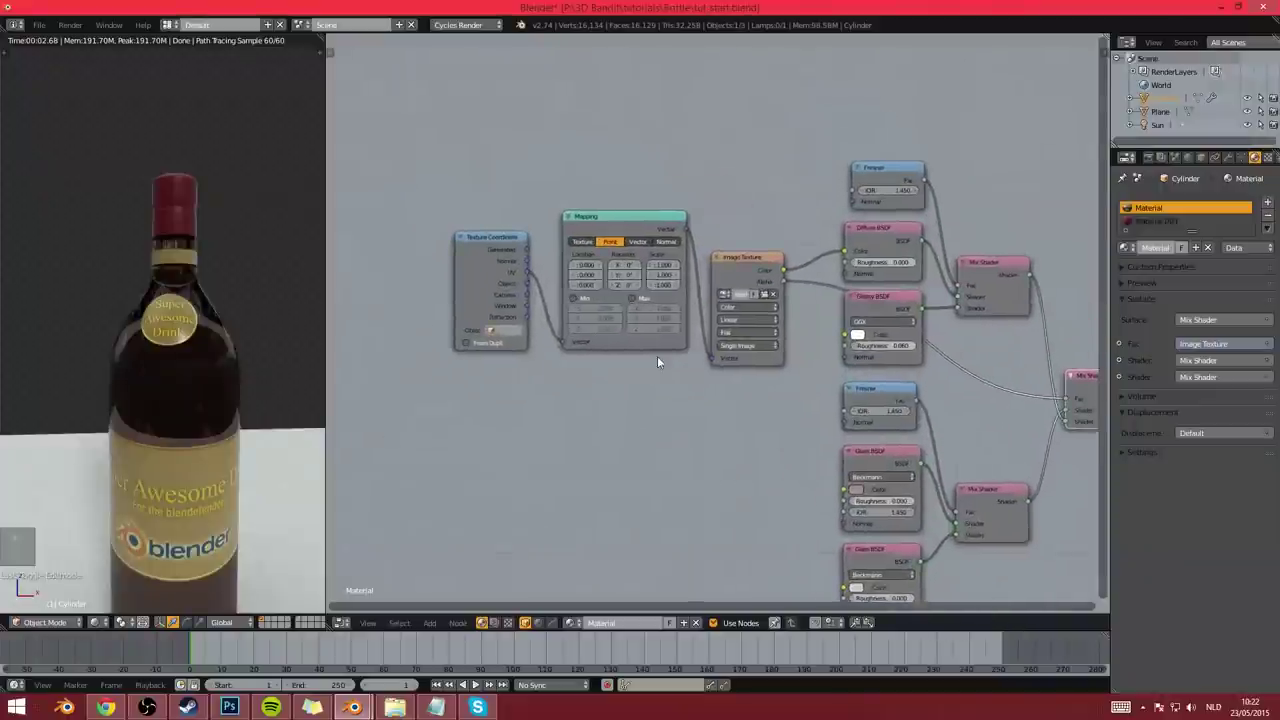
scroll(657, 361, "up", 2)
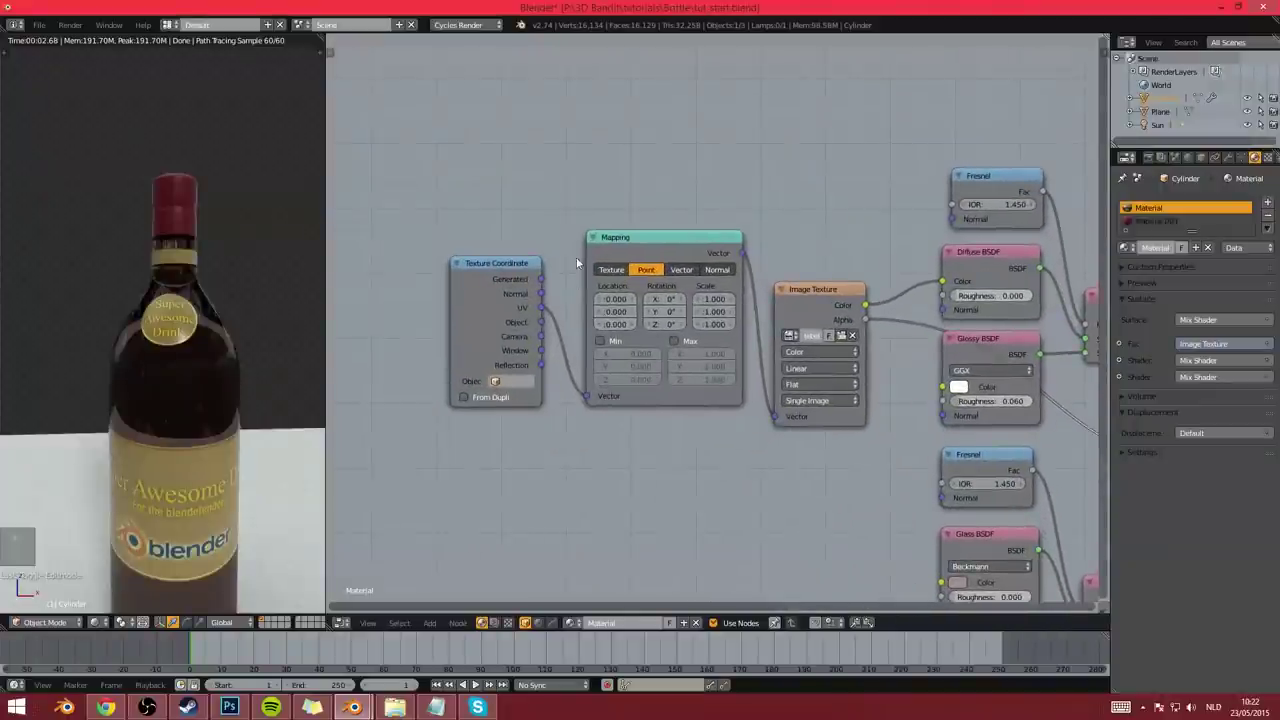
scroll(576, 263, "down", 2)
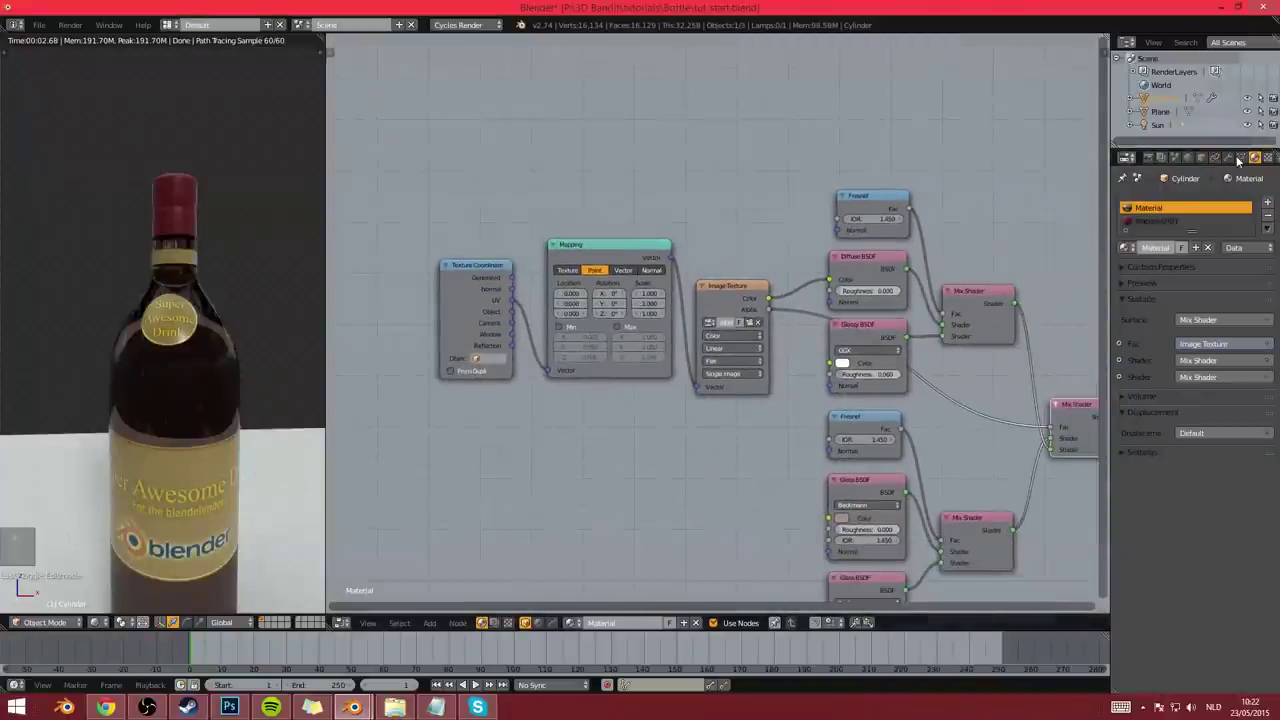
Try EmbedGlass as the bottle's render UV map and make Labels the active map again
left_click(1241, 158)
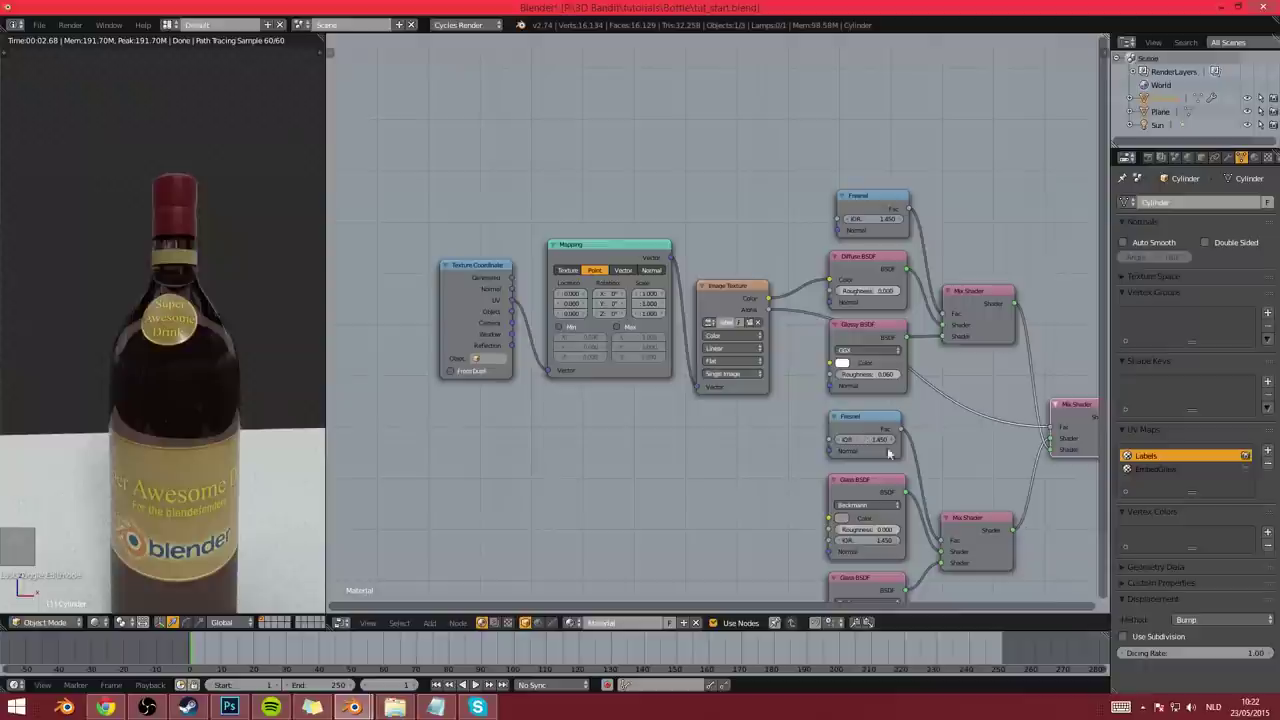
left_click(1147, 471)
left_click(1245, 469)
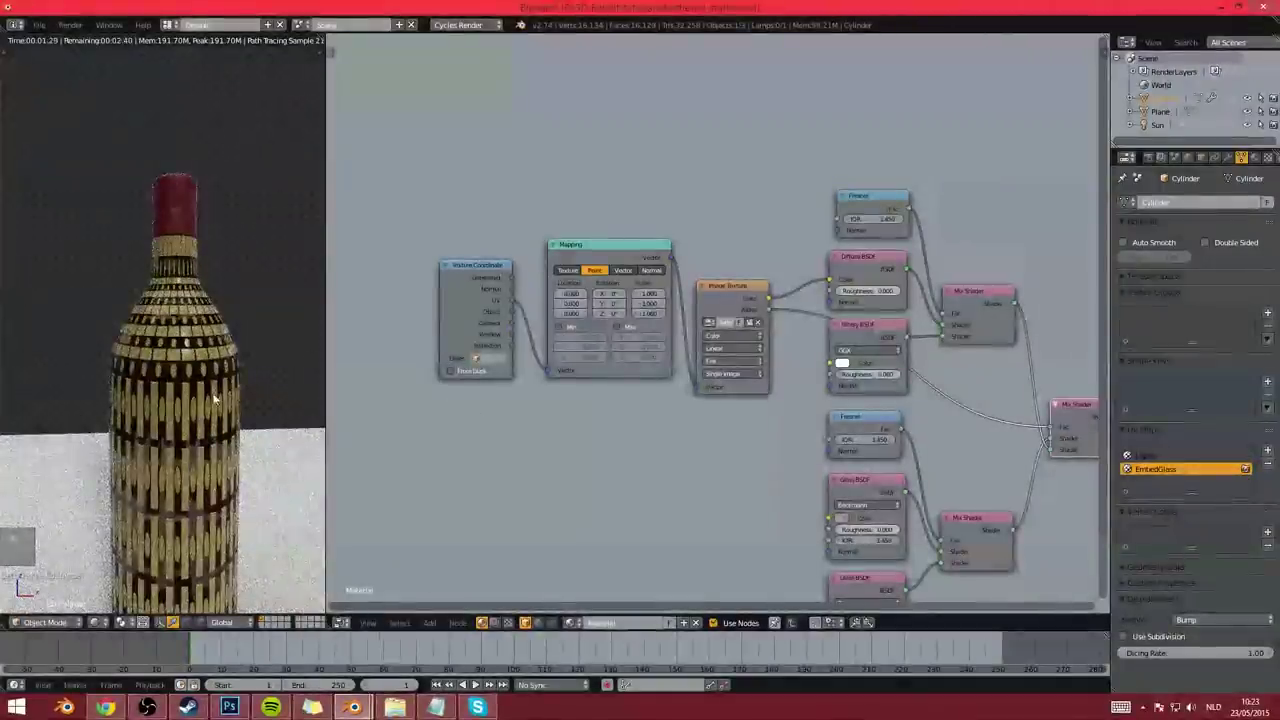
middle_click_drag(72, 405, 95, 402)
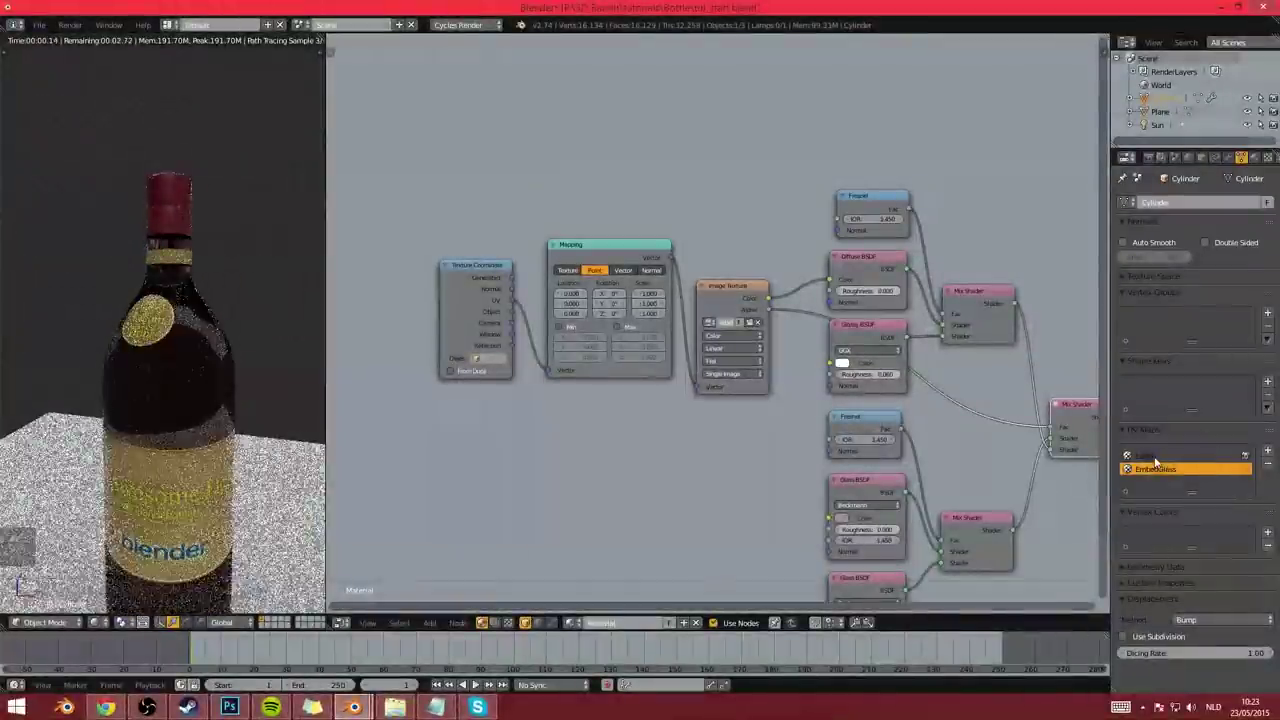
left_click(1150, 456)
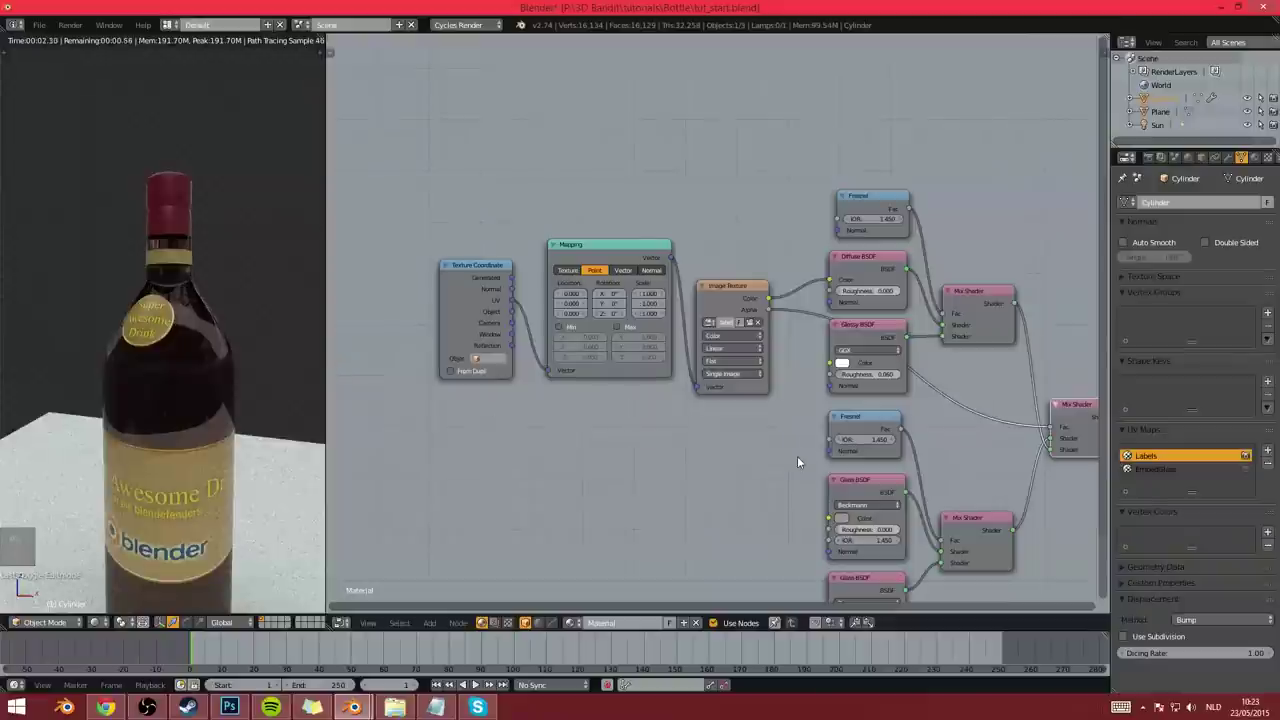
middle_click_drag(743, 423, 712, 393)
scroll(675, 387, "down", 1)
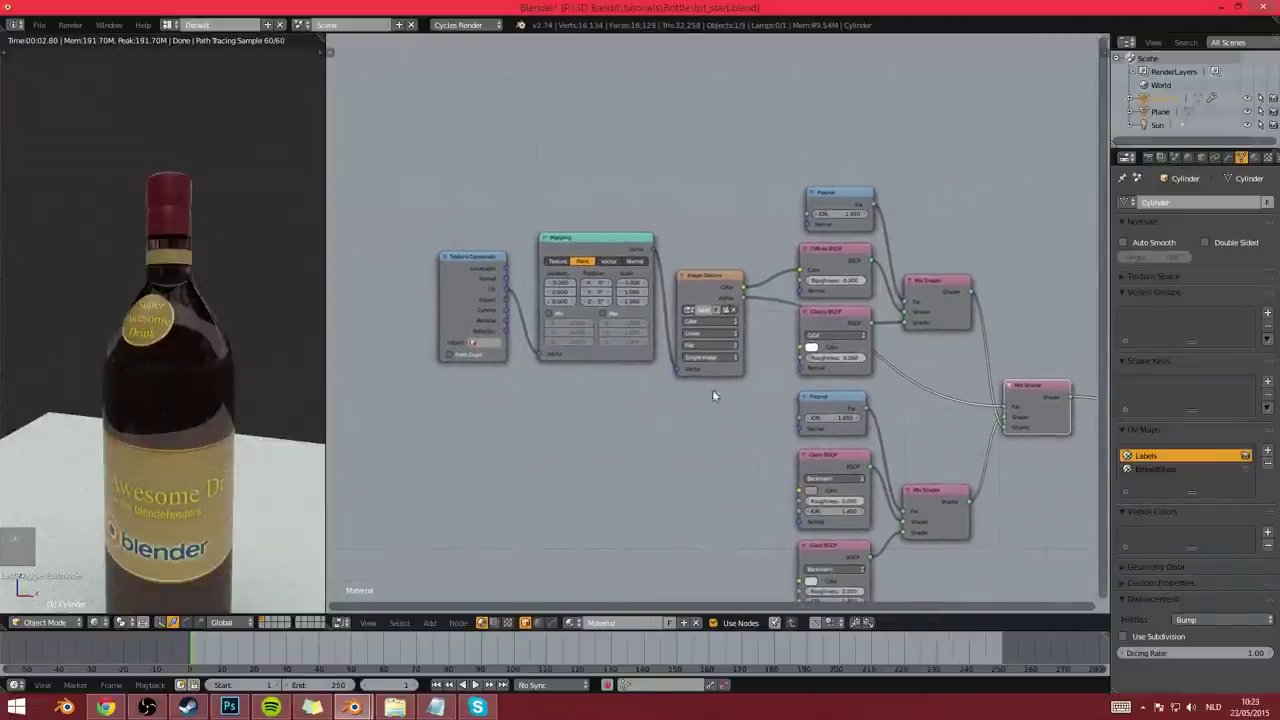
middle_click_drag(601, 391, 666, 385)
scroll(646, 319, "up", 1)
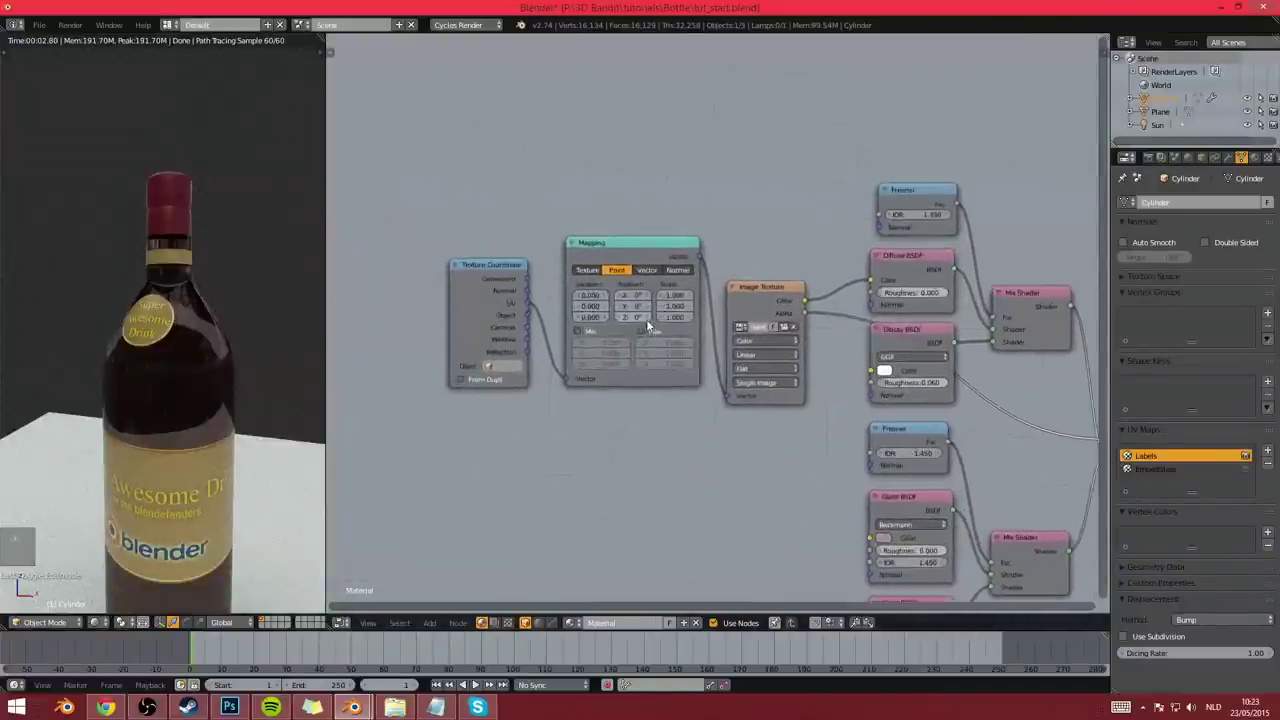
Replace the Texture Coordinate node of the bottle material with a UV Map node placed before the Mapping node
key("x")
middle_click_drag(461, 294, 528, 306)
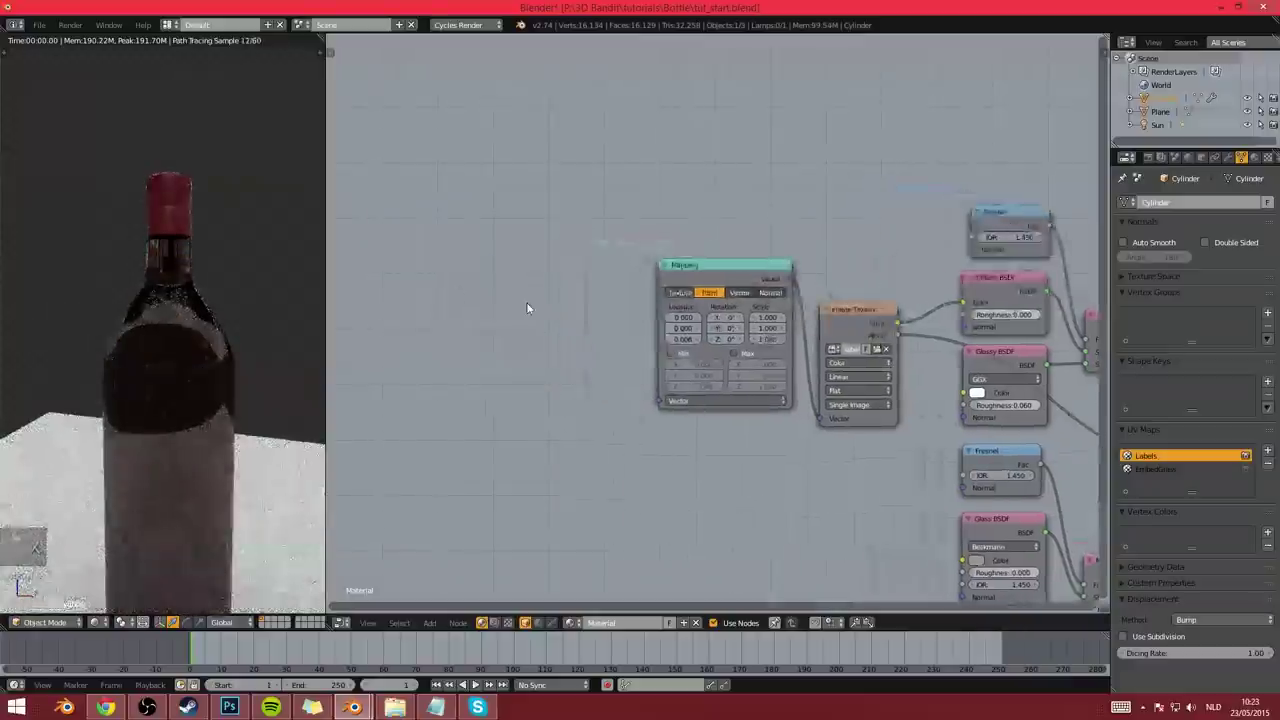
key("shift+a")
mouse_move(527, 307)
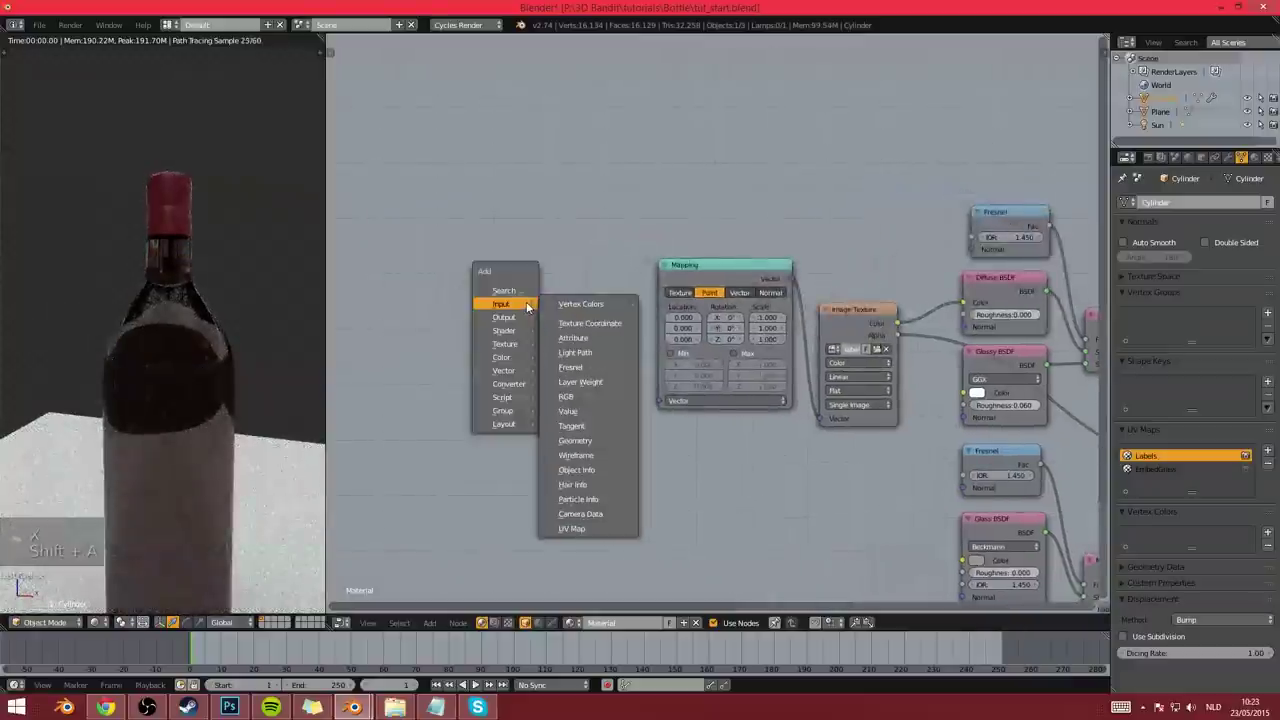
left_click(598, 528)
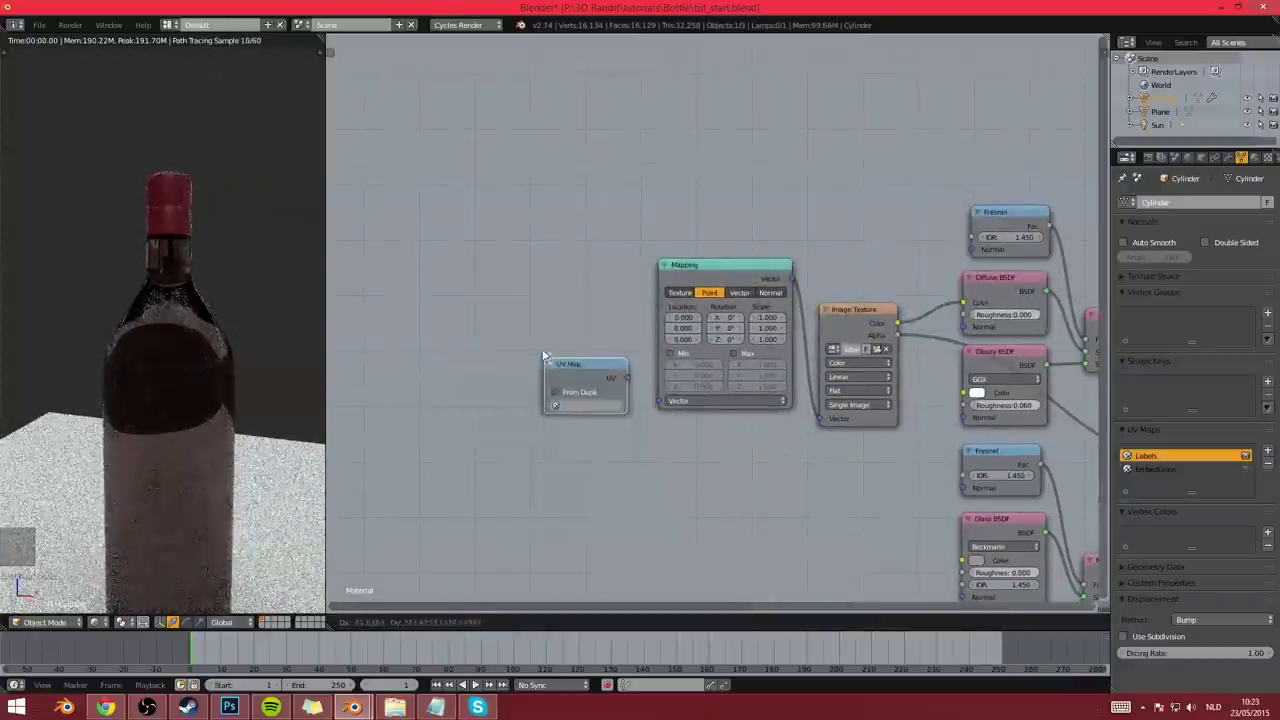
left_click(556, 372)
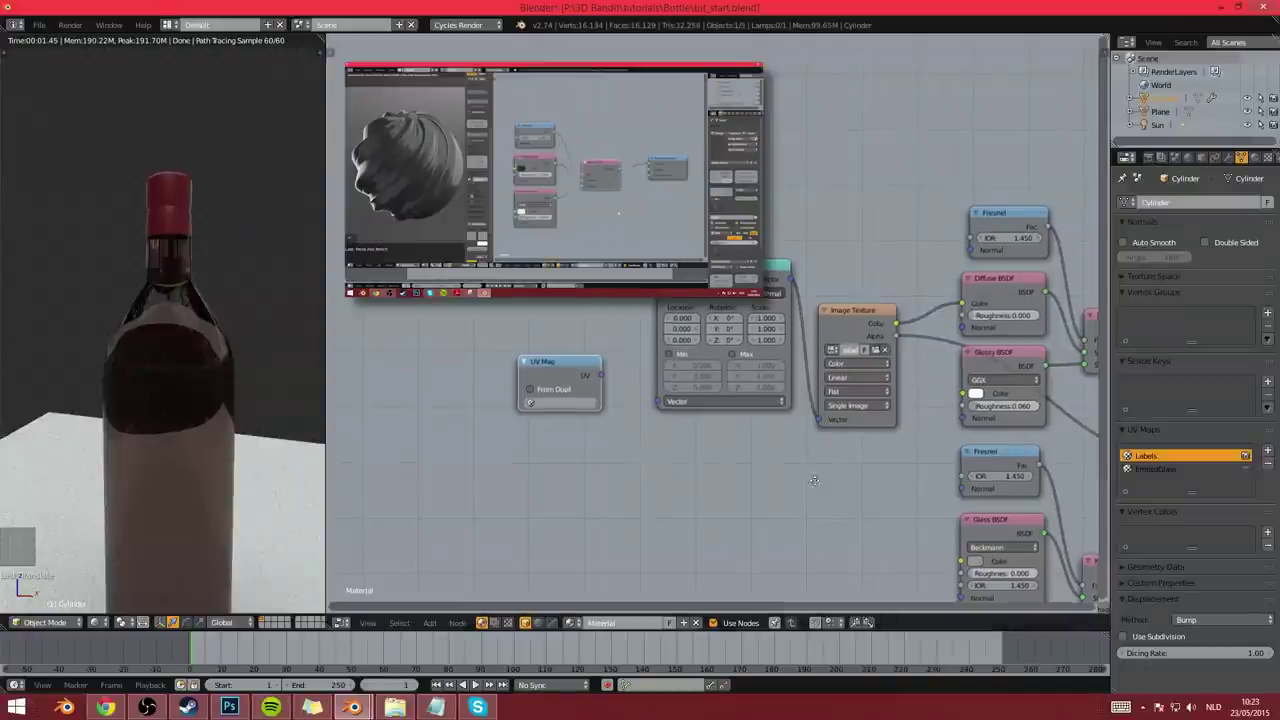
Set the UV Map node to Labels and connect its UV output to the Mapping node's Vector input
middle_click_drag(818, 415, 666, 428)
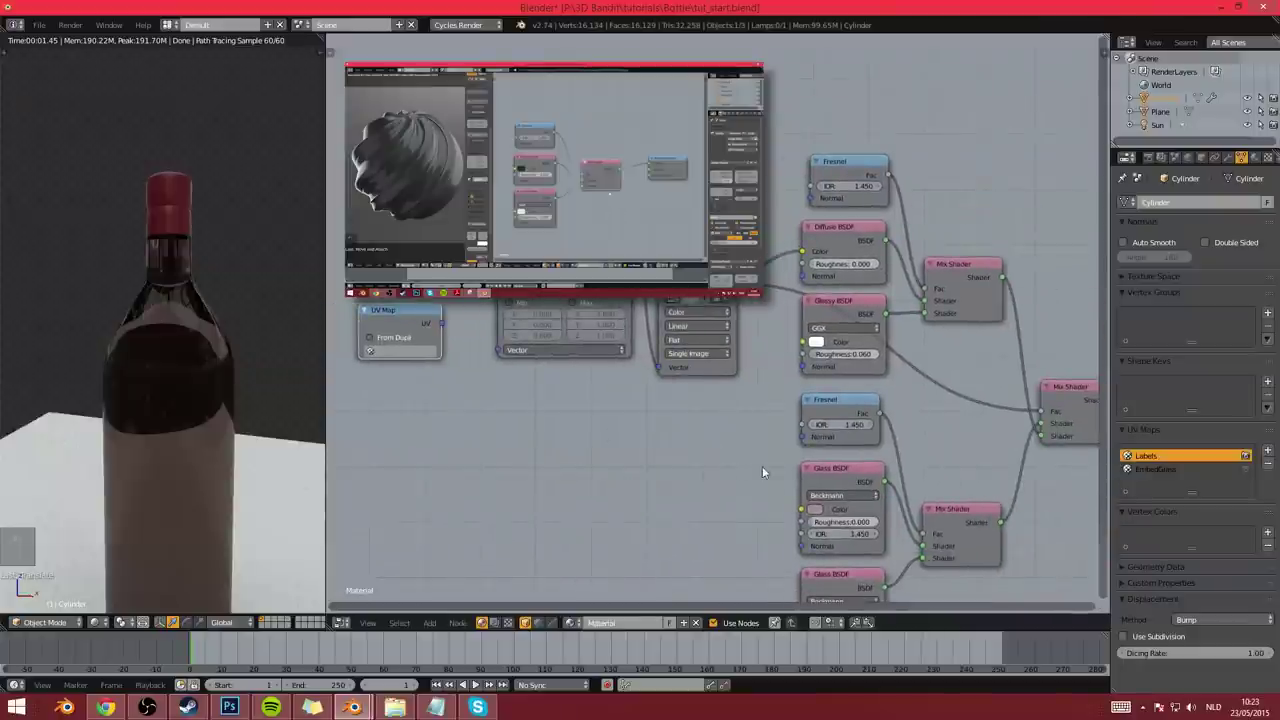
middle_click_drag(546, 434, 760, 455)
scroll(727, 450, "up", 2)
scroll(706, 417, "up", 3)
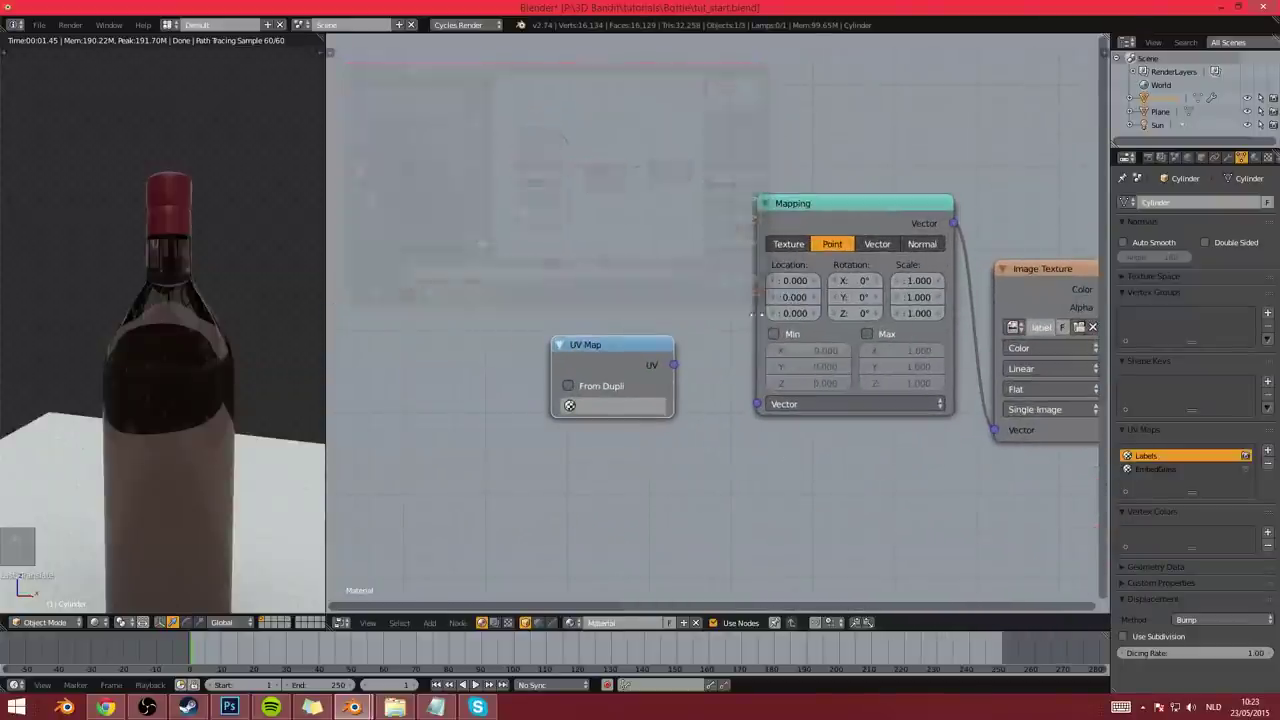
left_click_drag(632, 347, 646, 336)
middle_click_drag(751, 393, 729, 395)
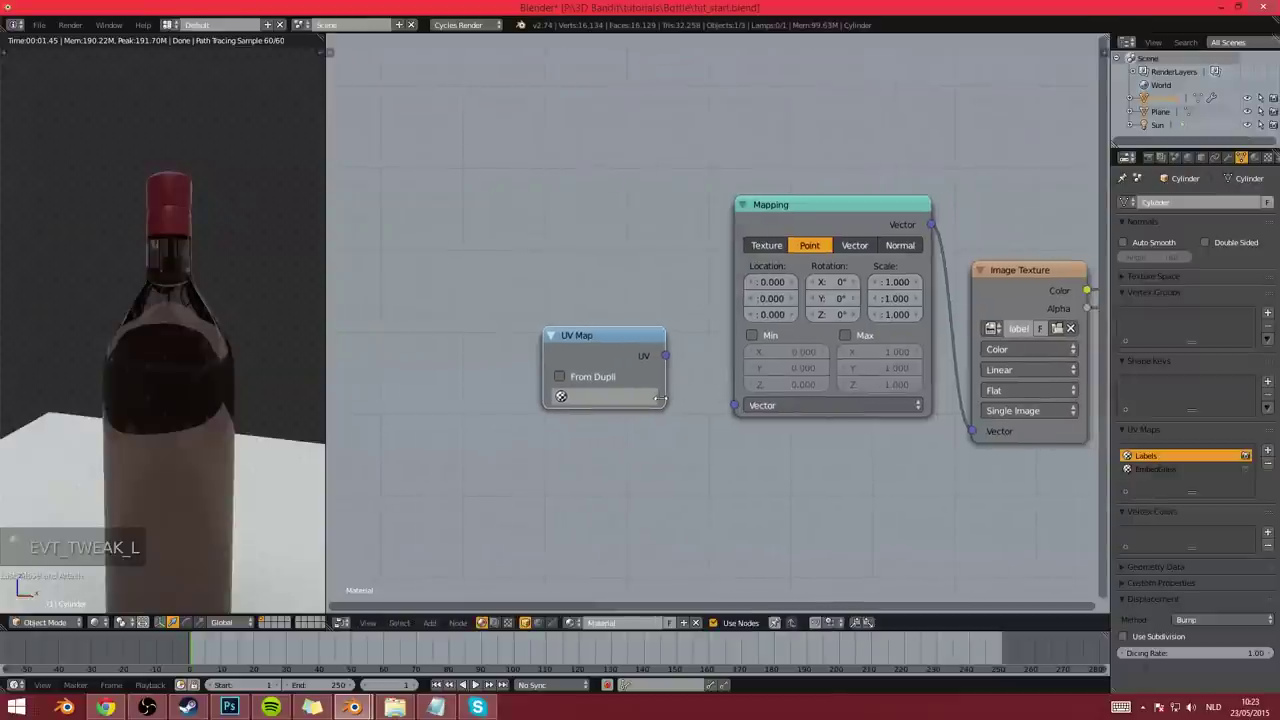
scroll(661, 402, "up", 1)
left_click(568, 404)
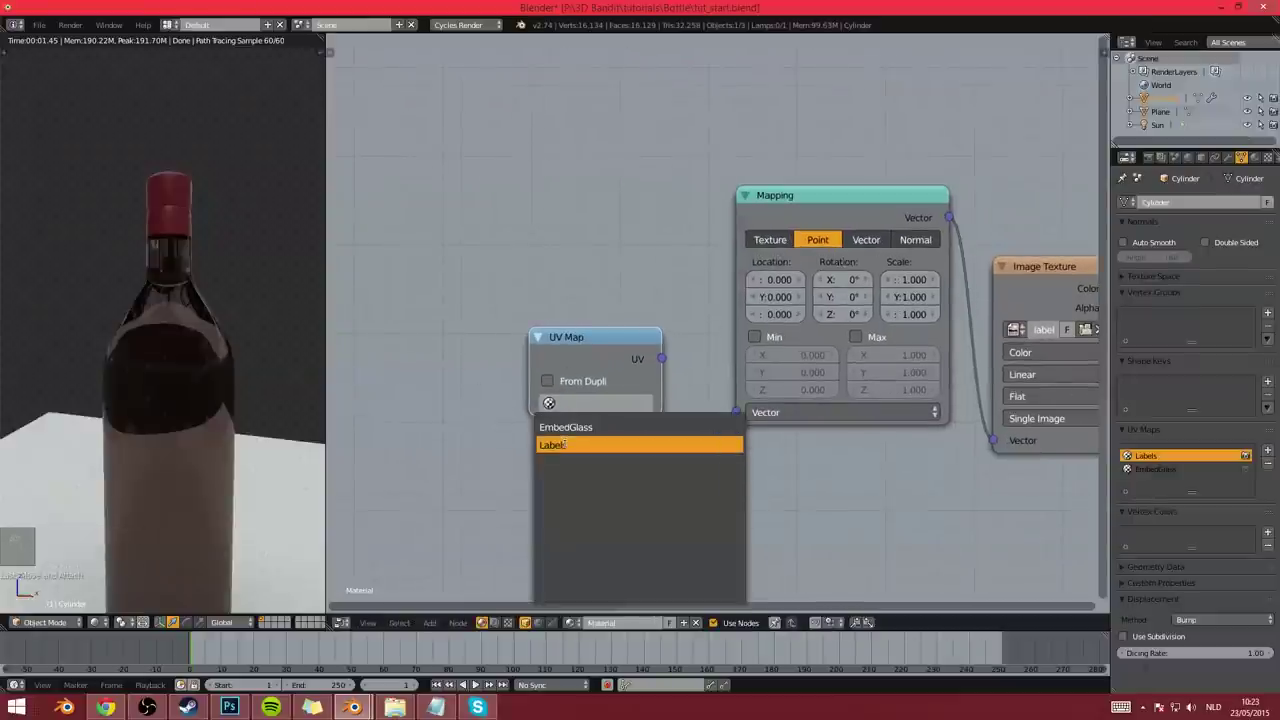
left_click(560, 444)
left_click_drag(661, 358, 736, 412)
scroll(798, 442, "down", 3)
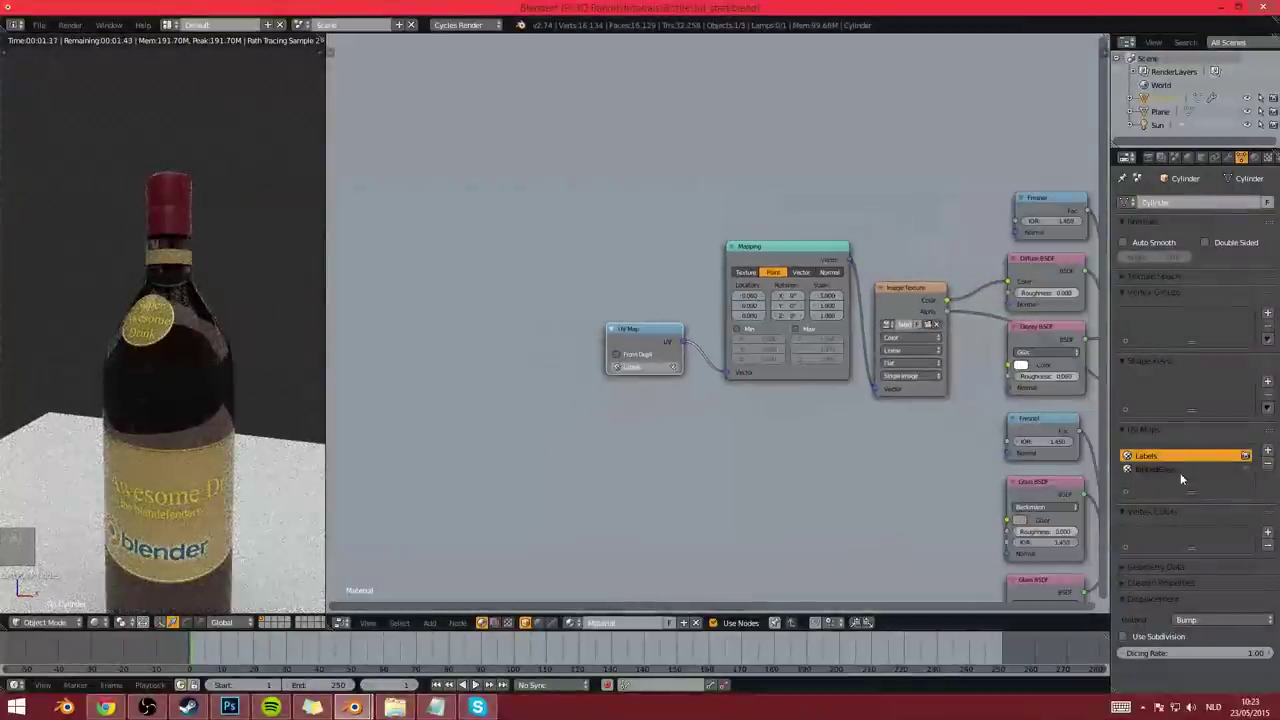
Toggle the bottle's render UV map between EmbedGlass and Labels to test the label mapping
left_click(1245, 469)
left_click(1246, 456)
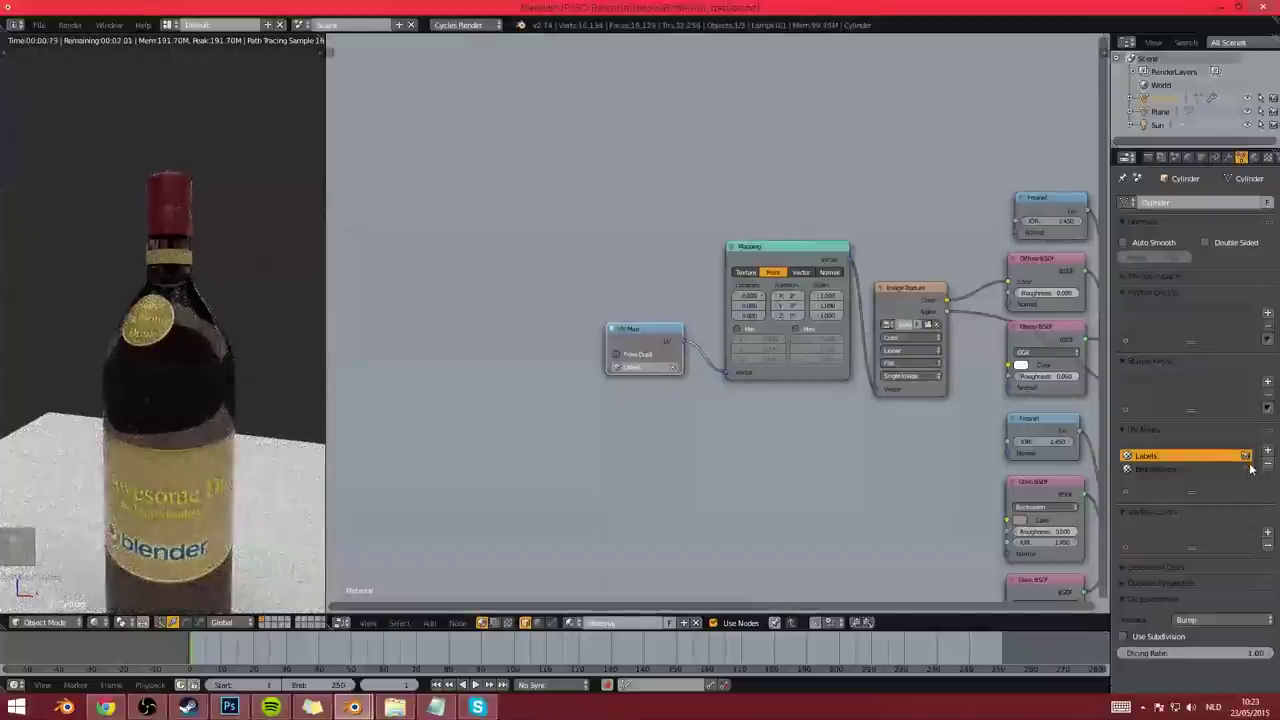
left_click(1246, 469)
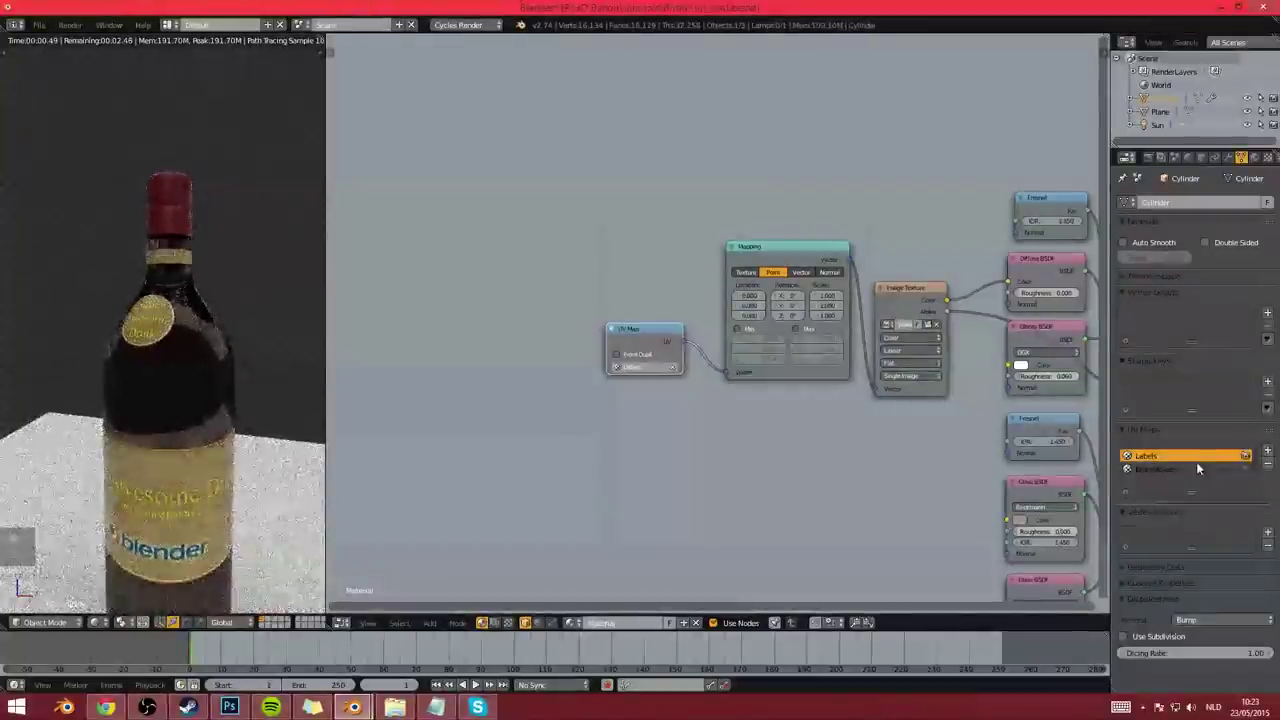
Change the Node Editor to the UV/Image Editor, return the viewport to solid shading and open embed.psd
middle_click_drag(468, 374, 244, 336)
scroll(708, 490, "down", 4)
middle_click_drag(722, 530, 611, 344)
left_click(340, 622)
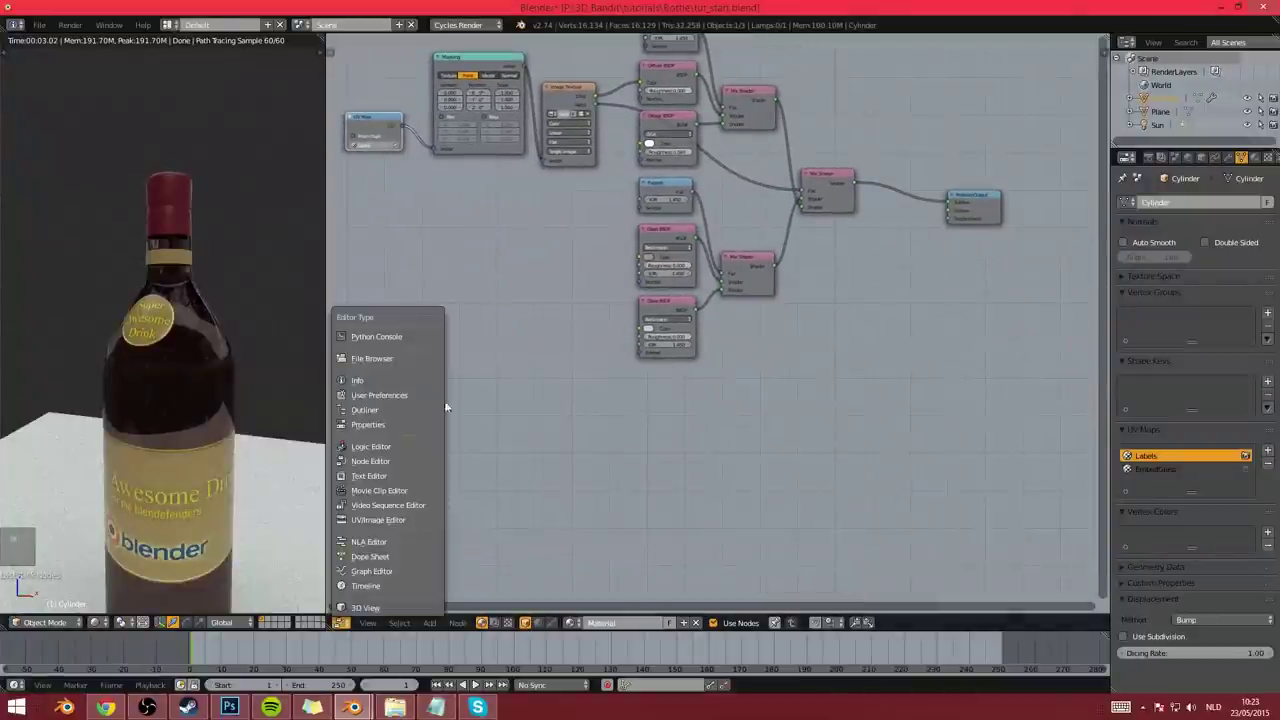
left_click(387, 520)
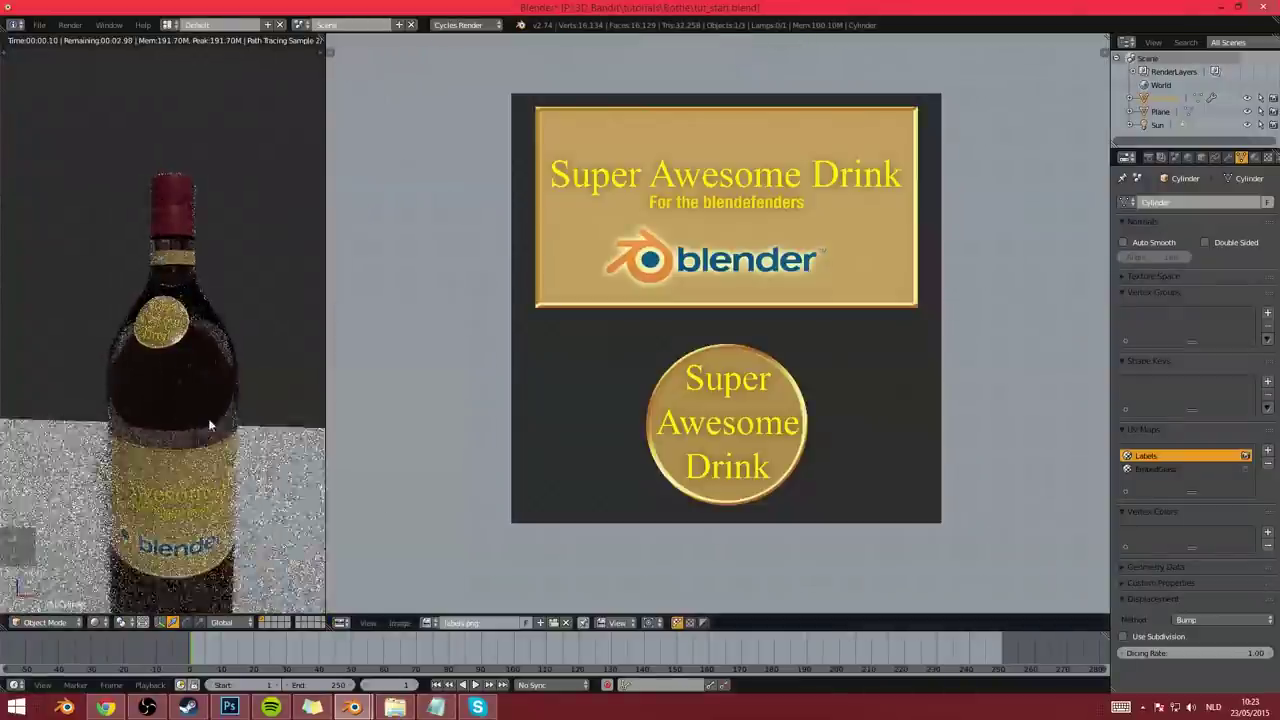
key("shift+z")
left_click(553, 622)
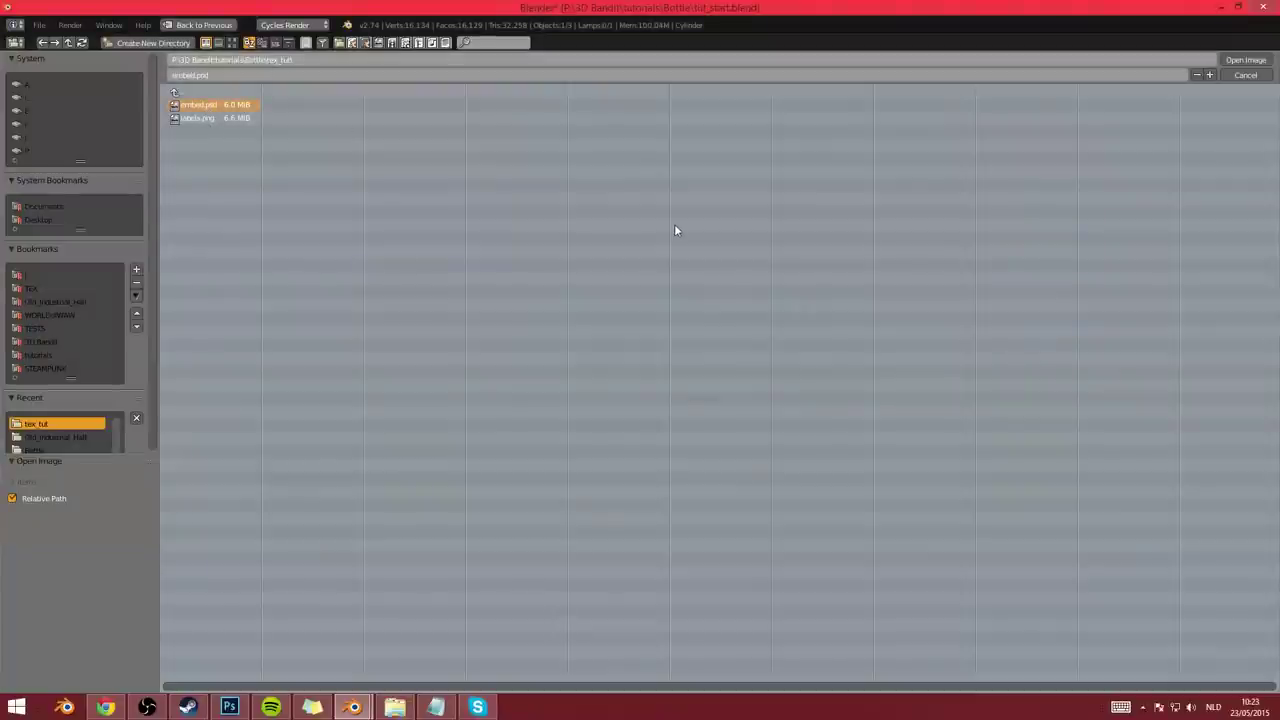
key("Return")
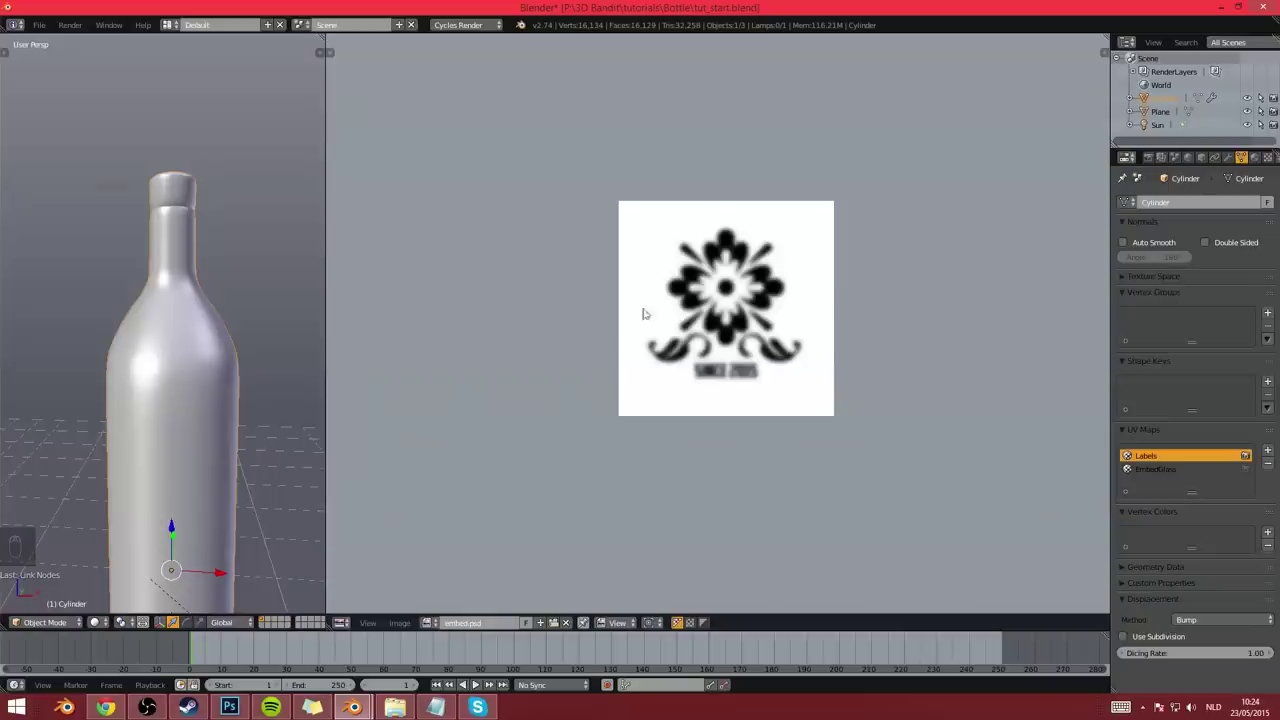
Make EmbedGlass the bottle's active UV map and enter Edit Mode with the emblem image in view
scroll(740, 298, "up", 2)
scroll(740, 298, "up", 3)
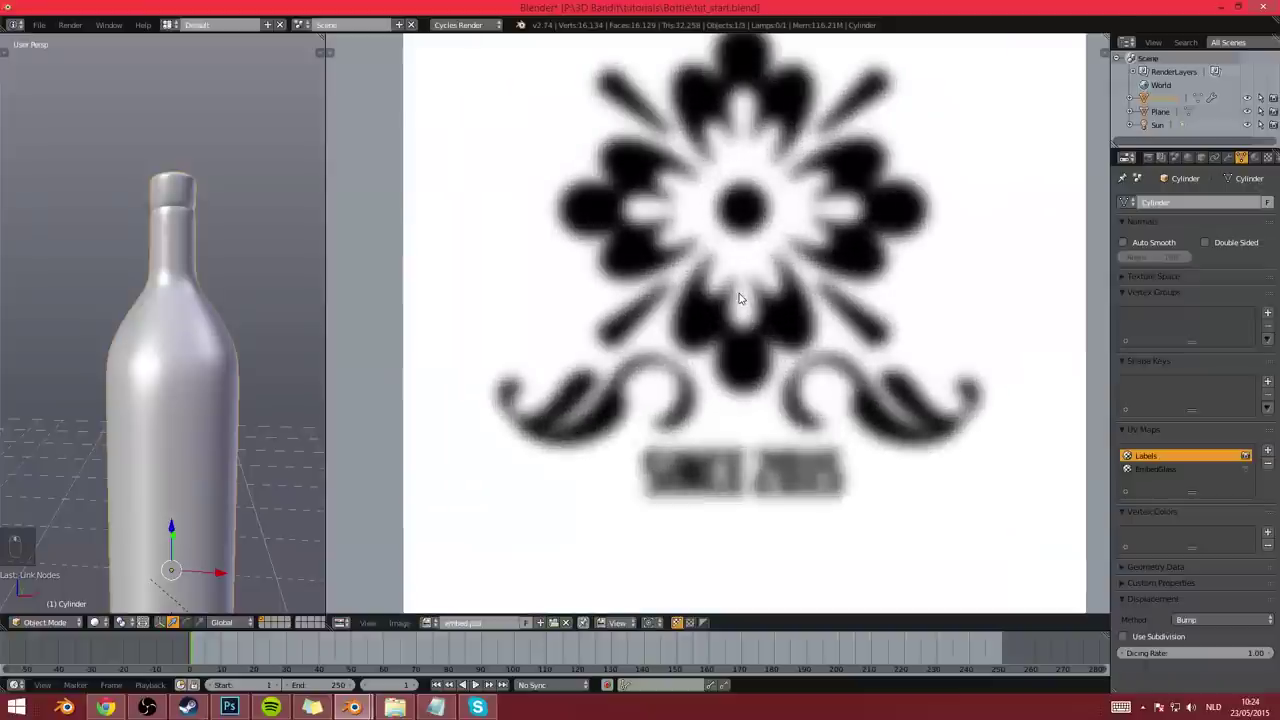
scroll(740, 298, "down", 2)
middle_click_drag(819, 298, 784, 328)
middle_click_drag(268, 341, 222, 358)
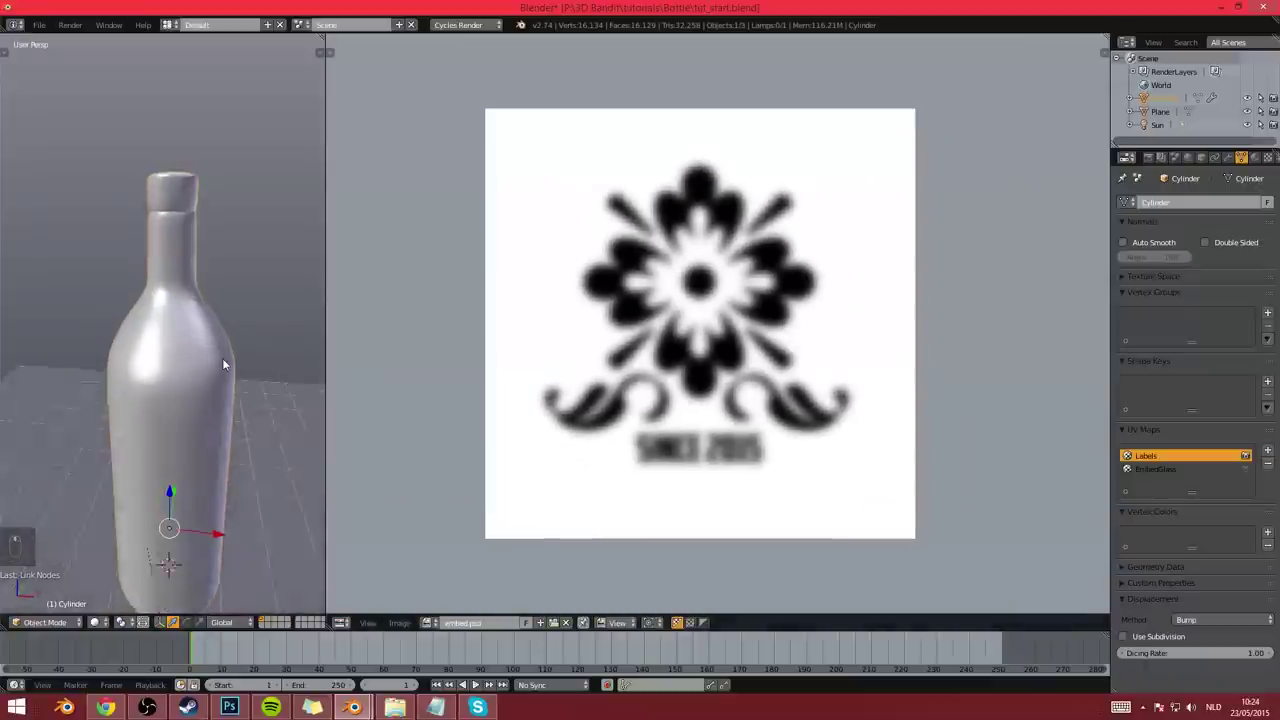
key("Tab")
key("Tab")
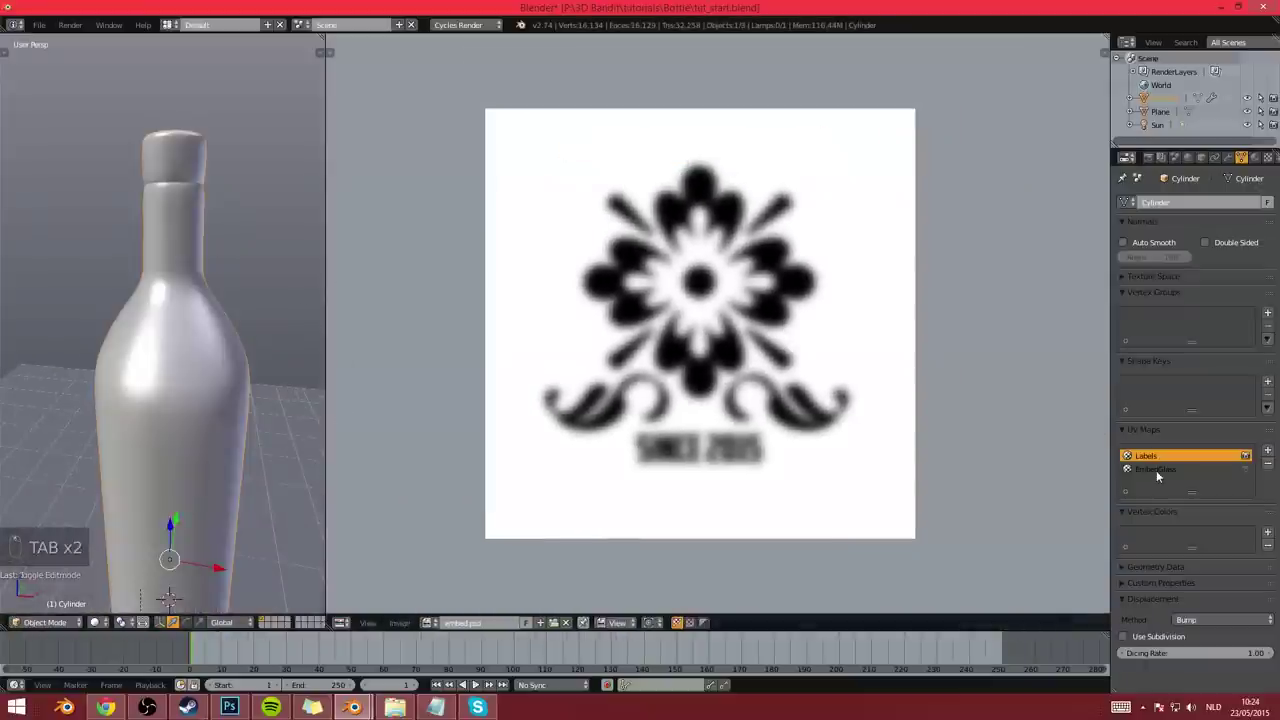
left_click(1158, 471)
key("Tab")
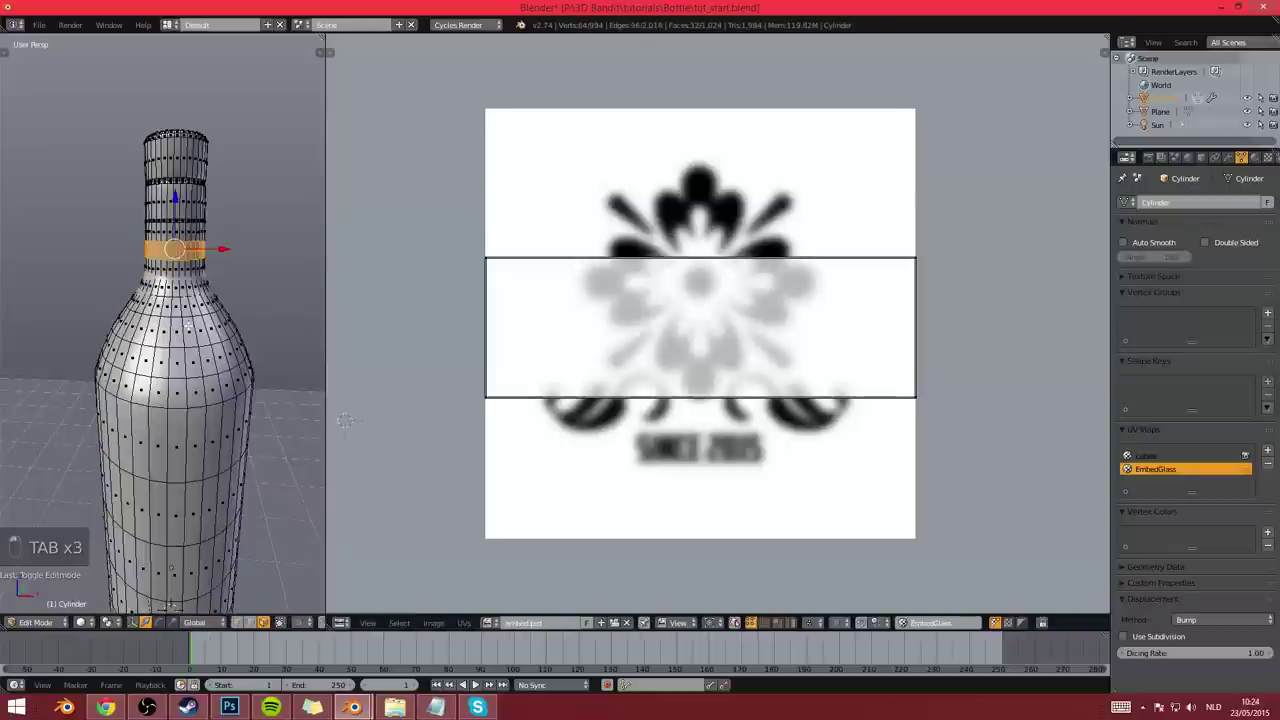
Select all the bottle's faces, shrink their UVs to a tiny square and move them into the emblem image's blank lower-left corner
key("a")
key("a")
key("a")
key("a")
key("a")
key("a")
scroll(168, 537, "down", 3)
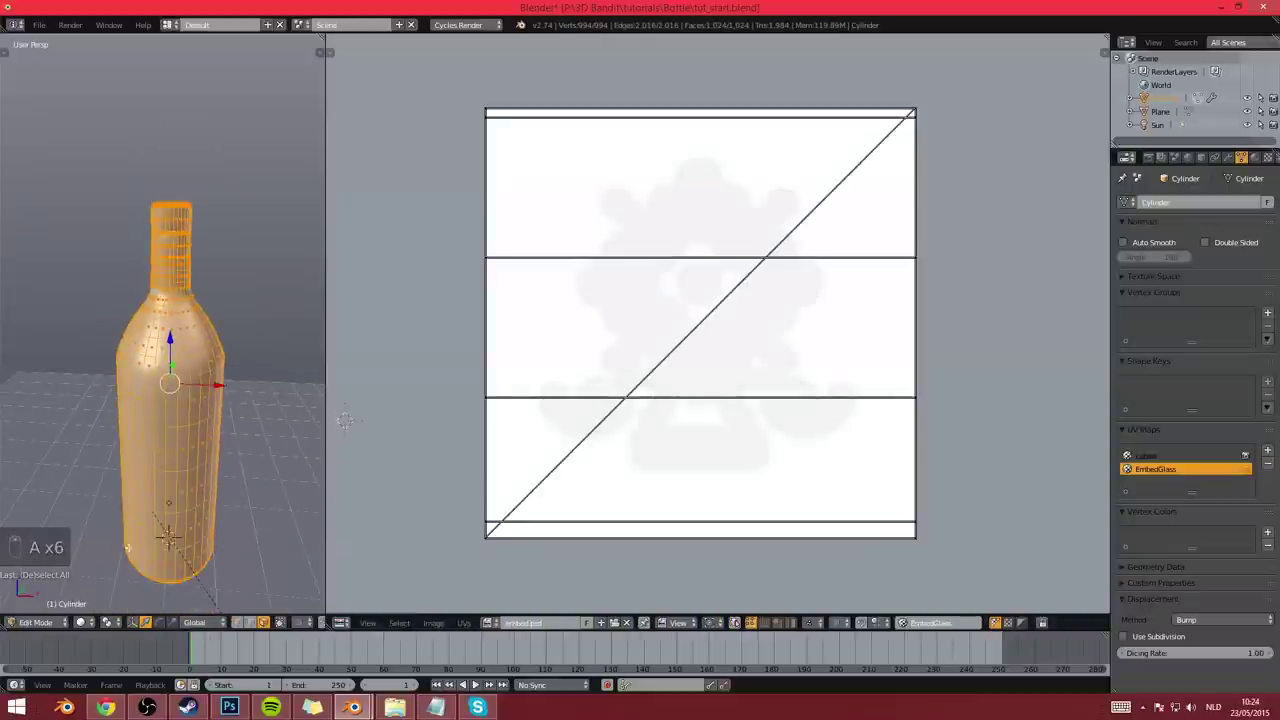
mouse_move(733, 362)
middle_mouse_down()
mouse_move(714, 320)
mouse_move(731, 354)
middle_mouse_up()
middle_click_drag(105, 488, 135, 464)
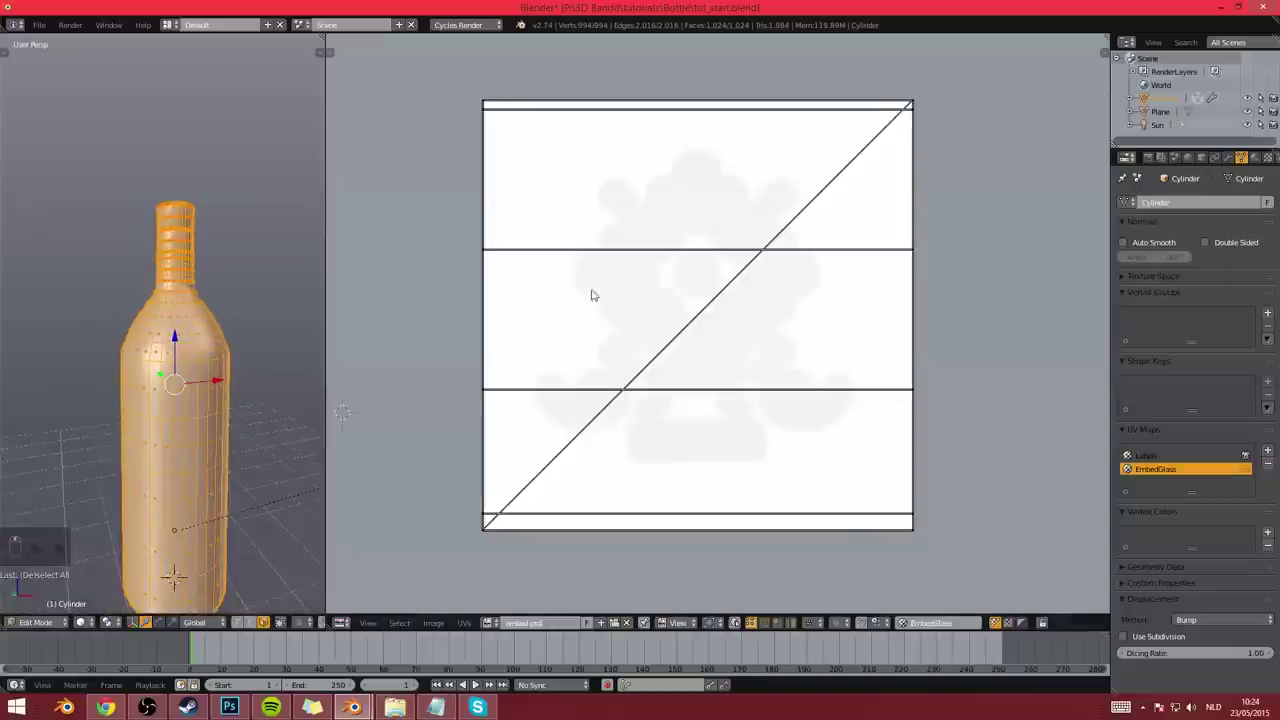
key("a")
key("s")
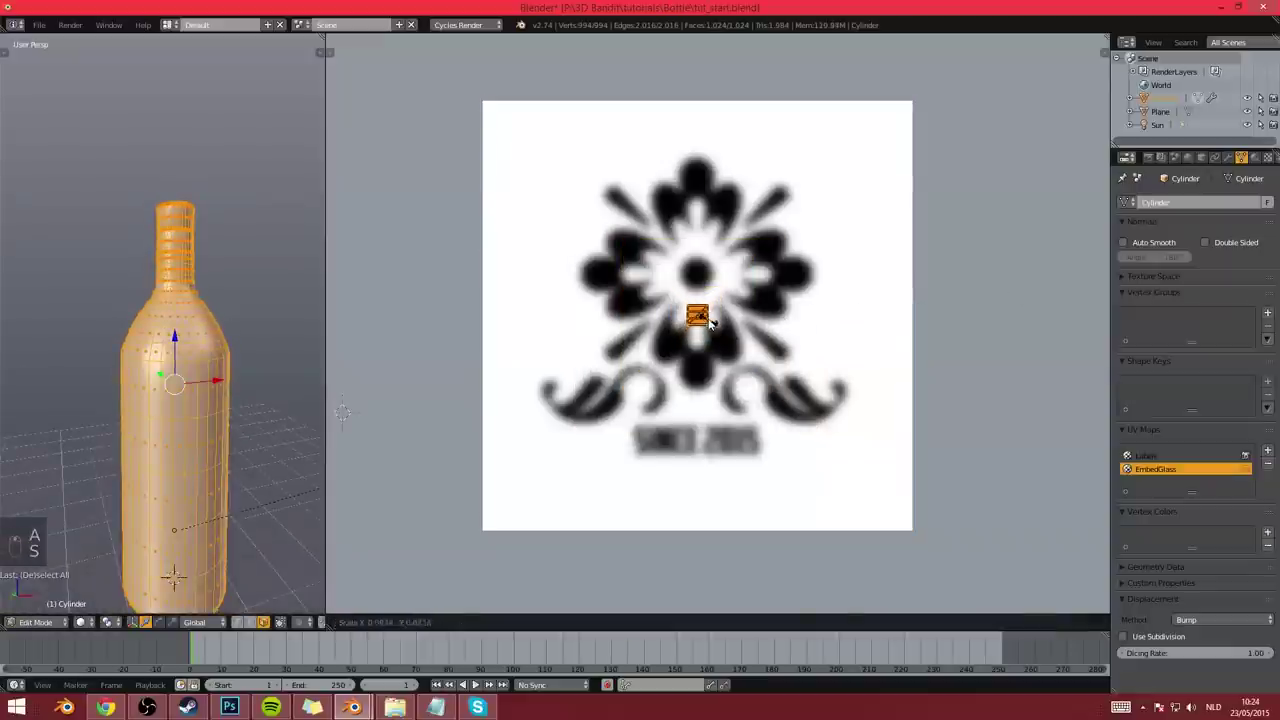
left_click(711, 320)
key("g")
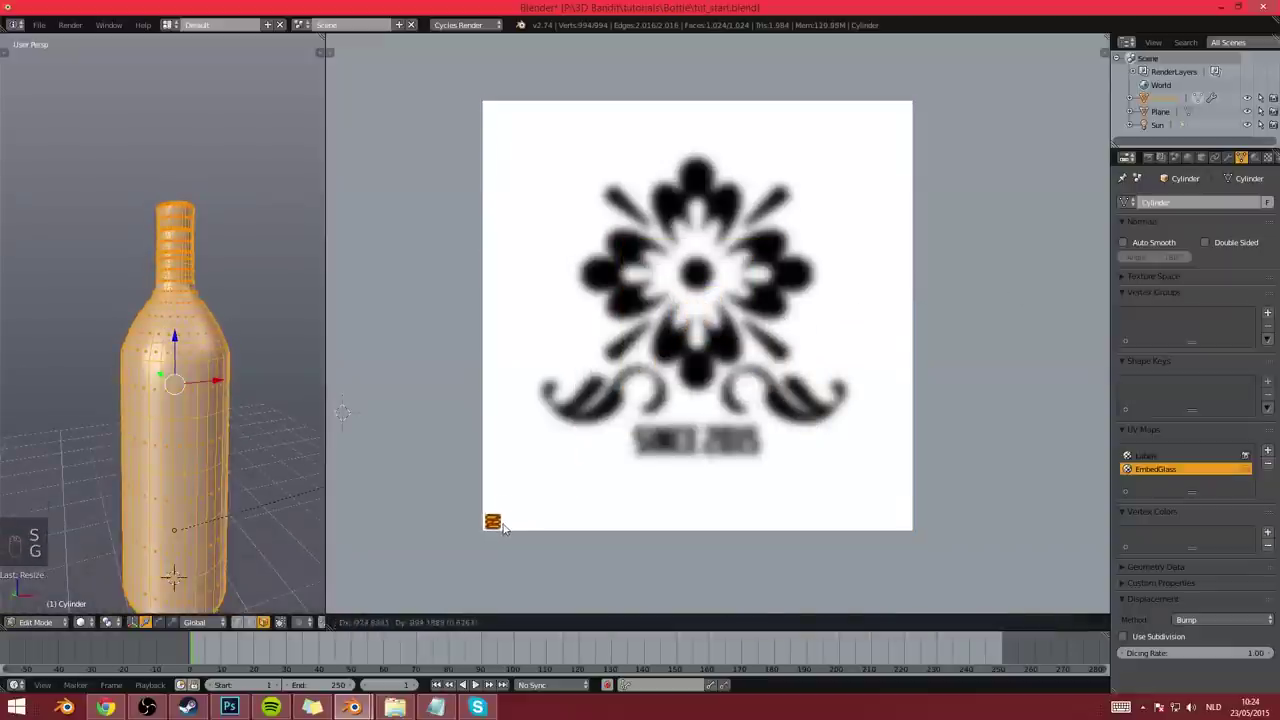
left_click(504, 527)
Leave Edit Mode, preview the bottle in rendered shading and return to solid shading
middle_click_drag(663, 275, 629, 305)
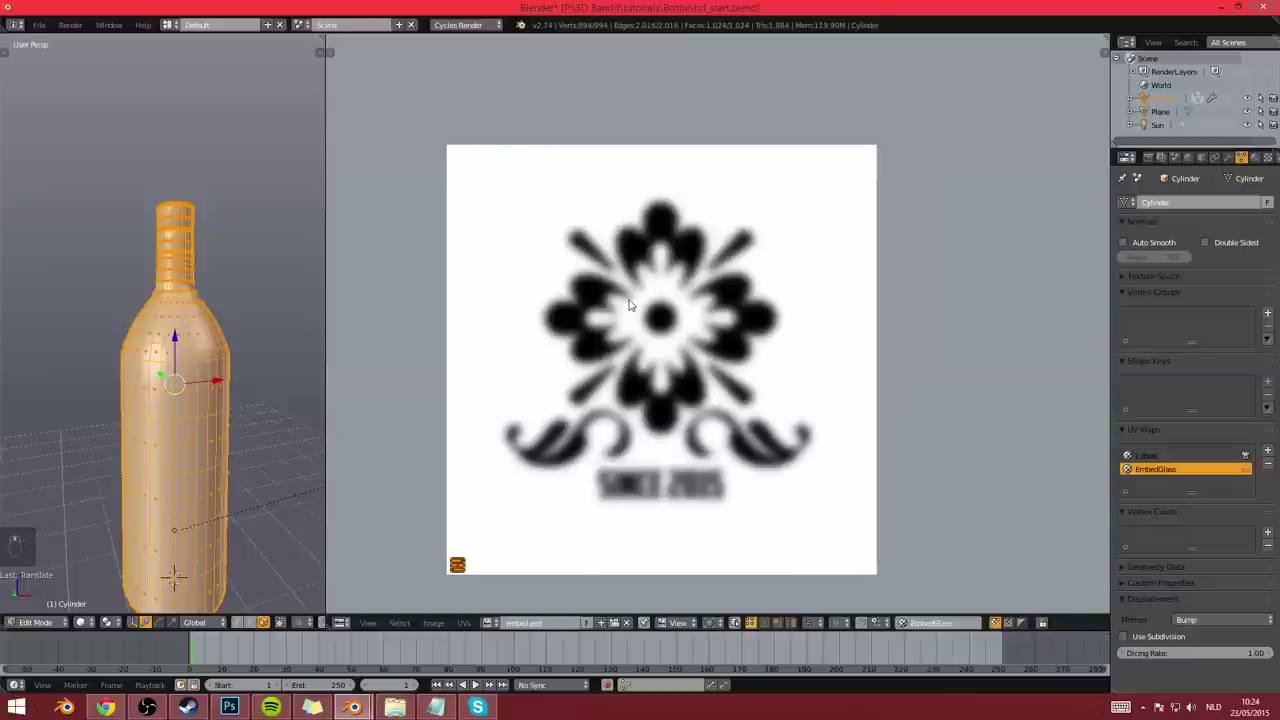
middle_click_drag(249, 334, 267, 354)
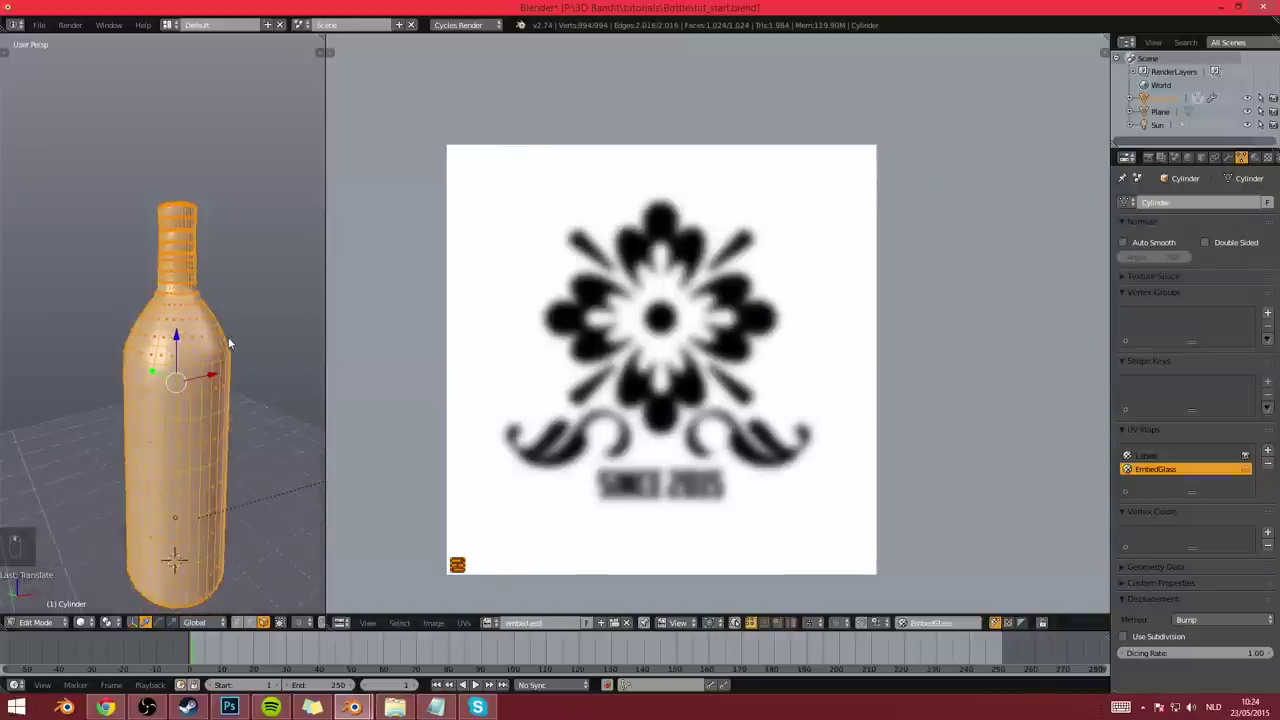
key("Tab")
key("shift+z")
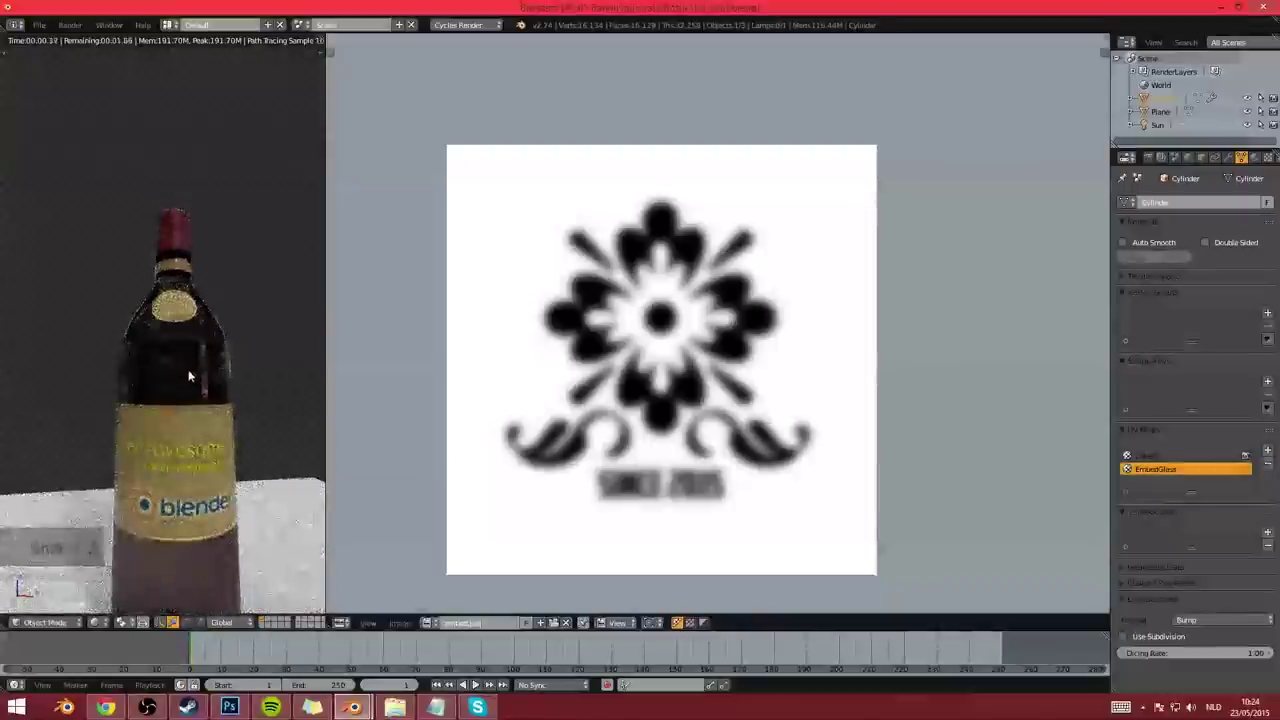
key("shift+z")
In Edit Mode, clear the selection and circle-select four adjacent faces on the front of the bottle just below the shoulder
key("Tab")
key("a")
key("a")
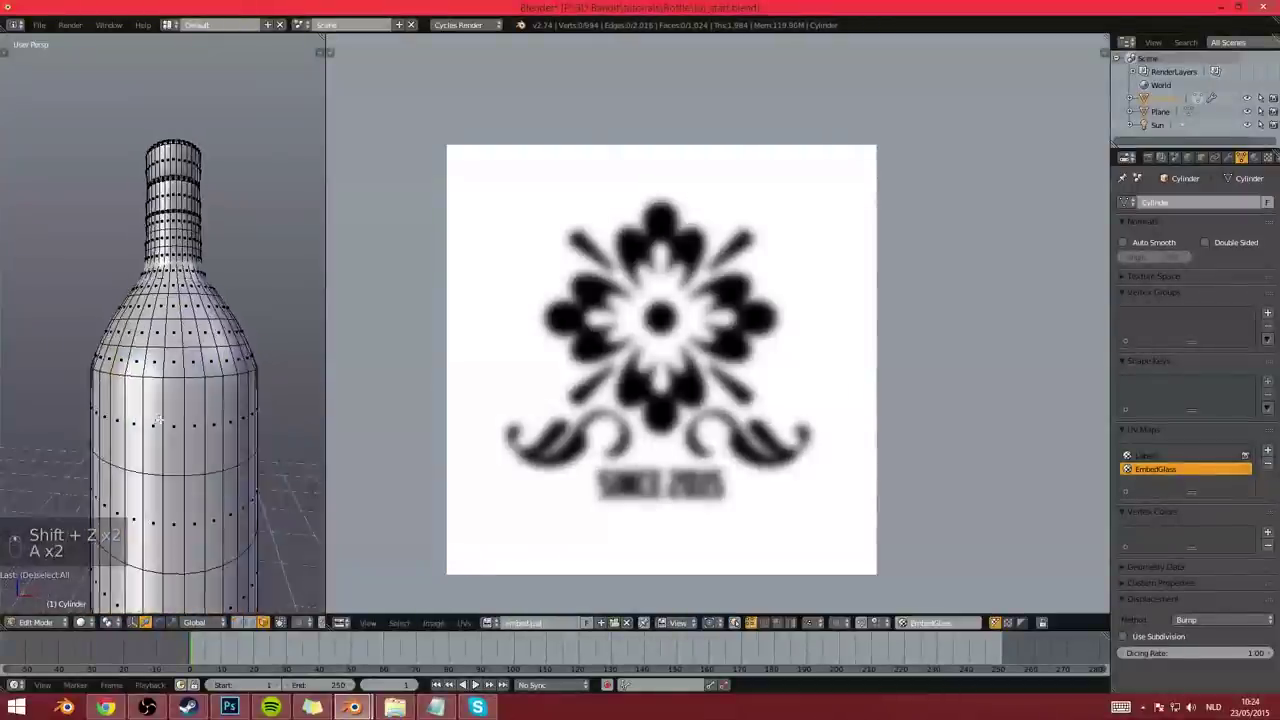
key("c")
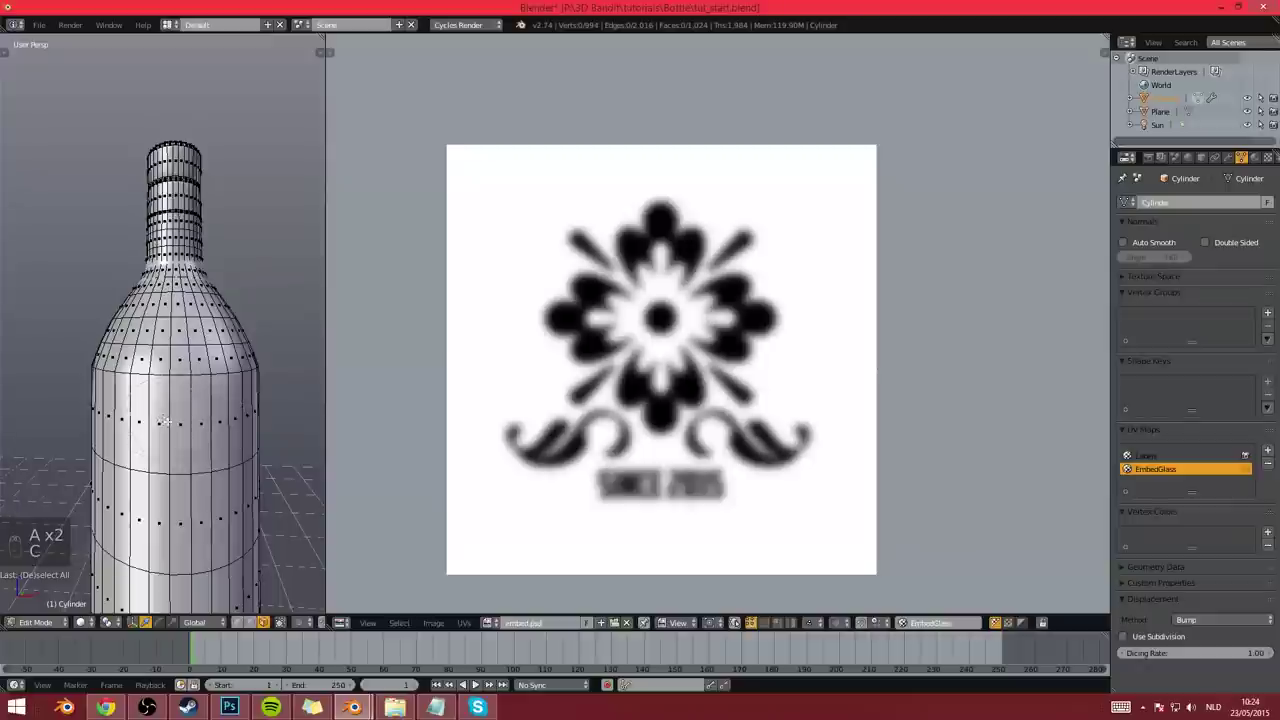
left_click_drag(165, 421, 182, 422)
right_click(182, 422)
scroll(182, 422, "down", 3)
middle_click_drag(182, 422, 181, 391)
scroll(181, 391, "up", 1)
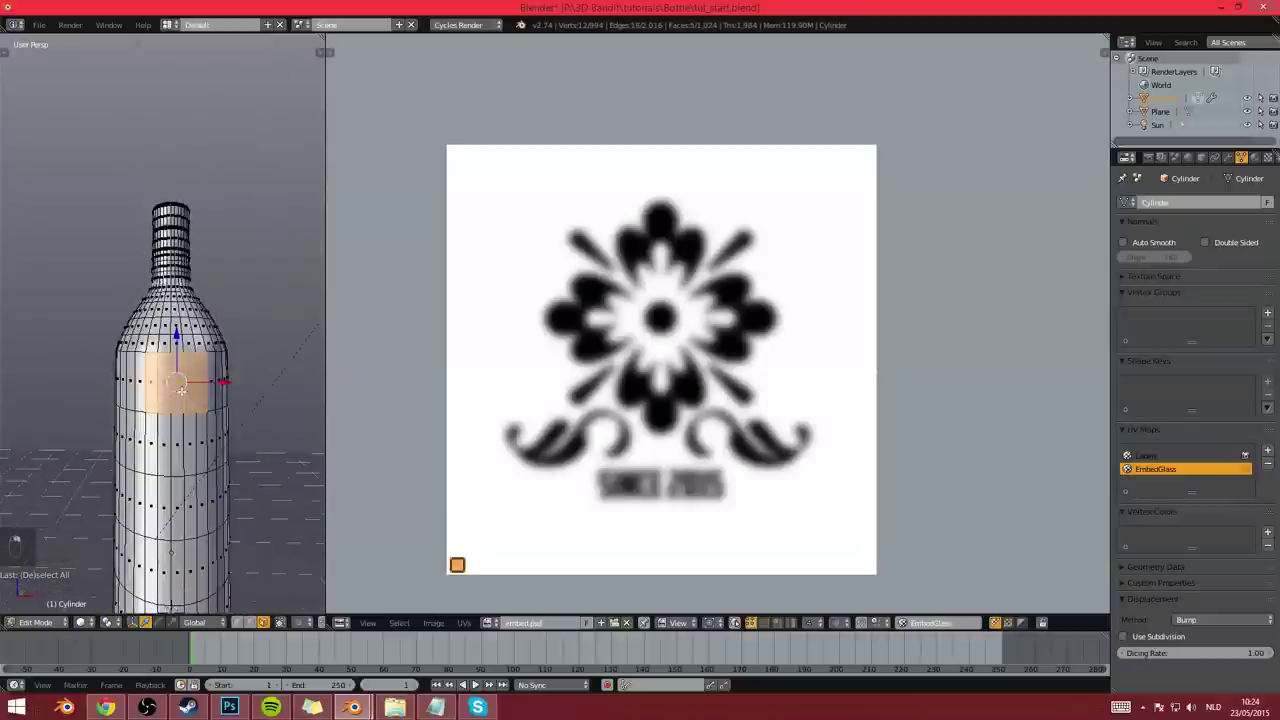
key("v")
key("c")
middle_click(238, 389)
right_click(238, 390)
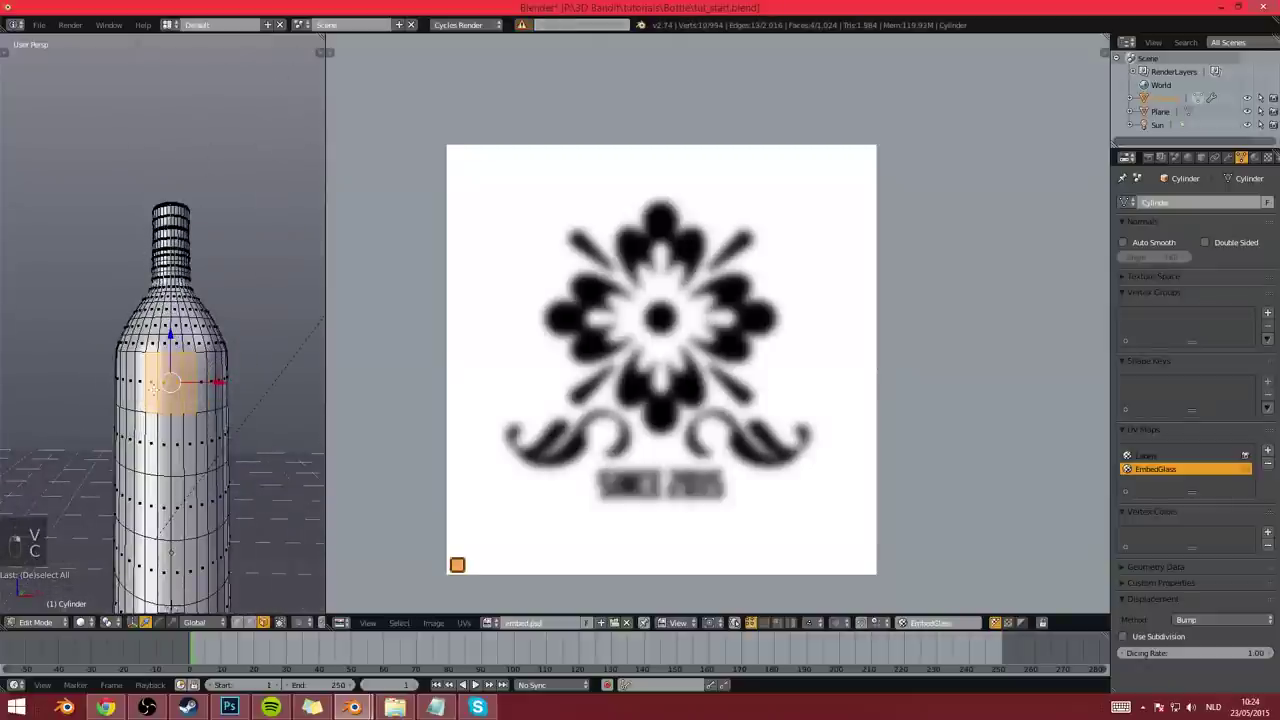
Unwrap the four selected faces, then scale and centre their UVs so they enclose the whole flower emblem
key("u")
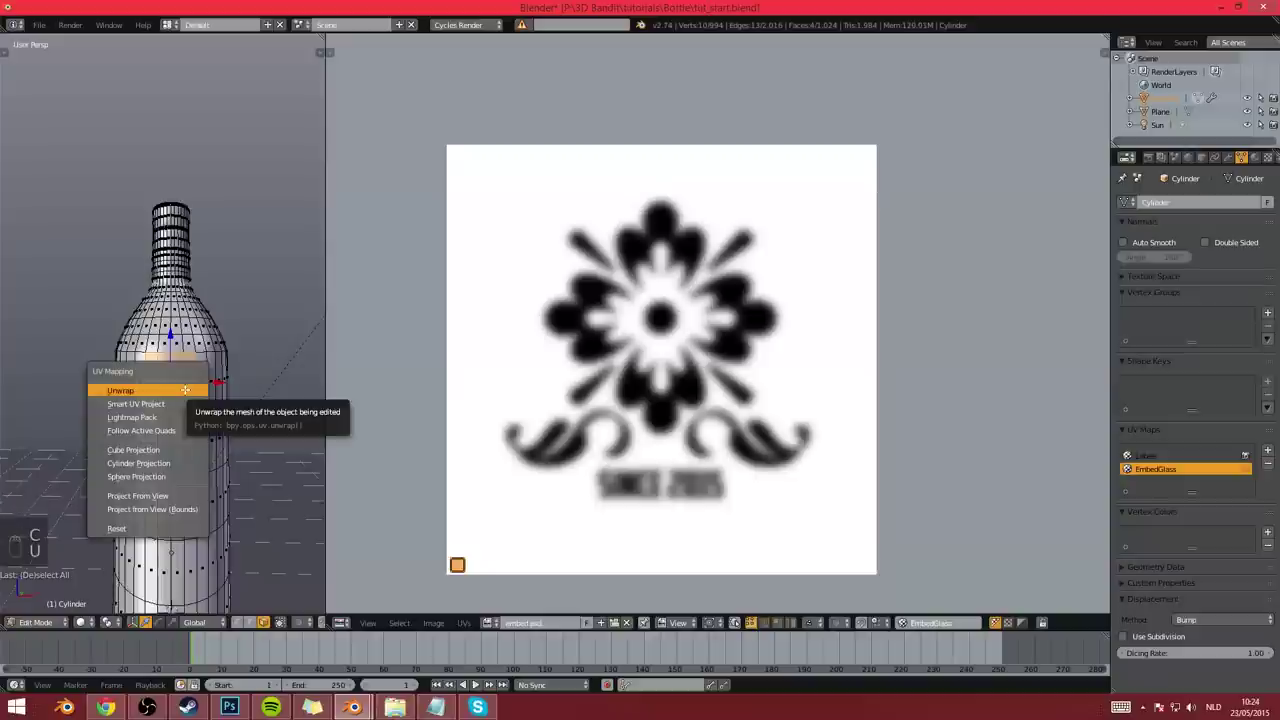
left_click(172, 390)
key("s")
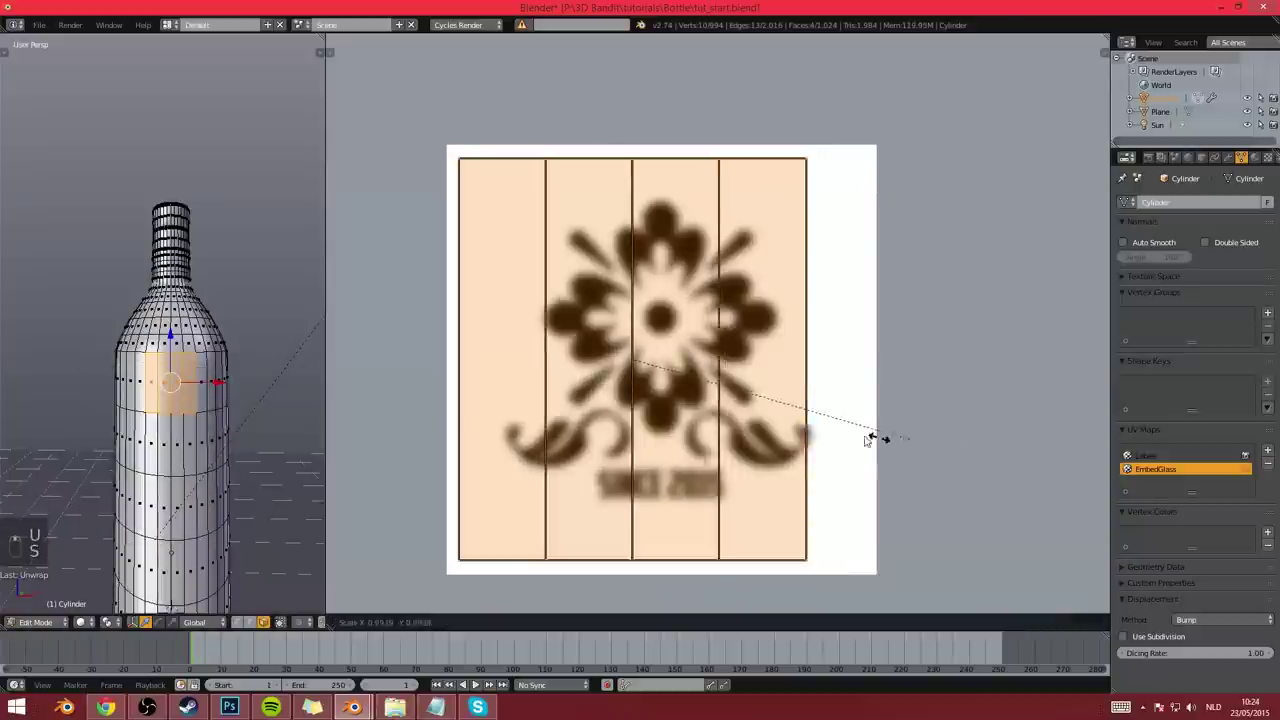
left_click(864, 437)
key("g")
left_click(886, 434)
key("s")
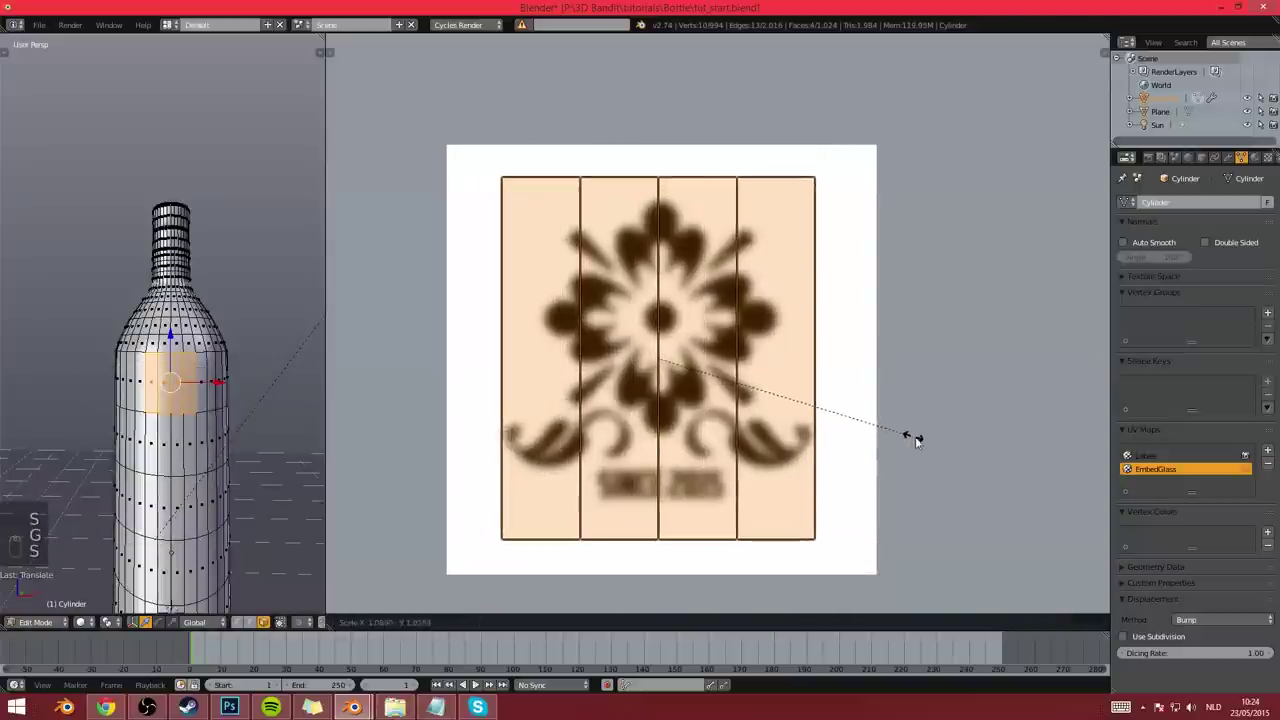
left_click(918, 435)
key("g")
left_click(917, 440)
key("s")
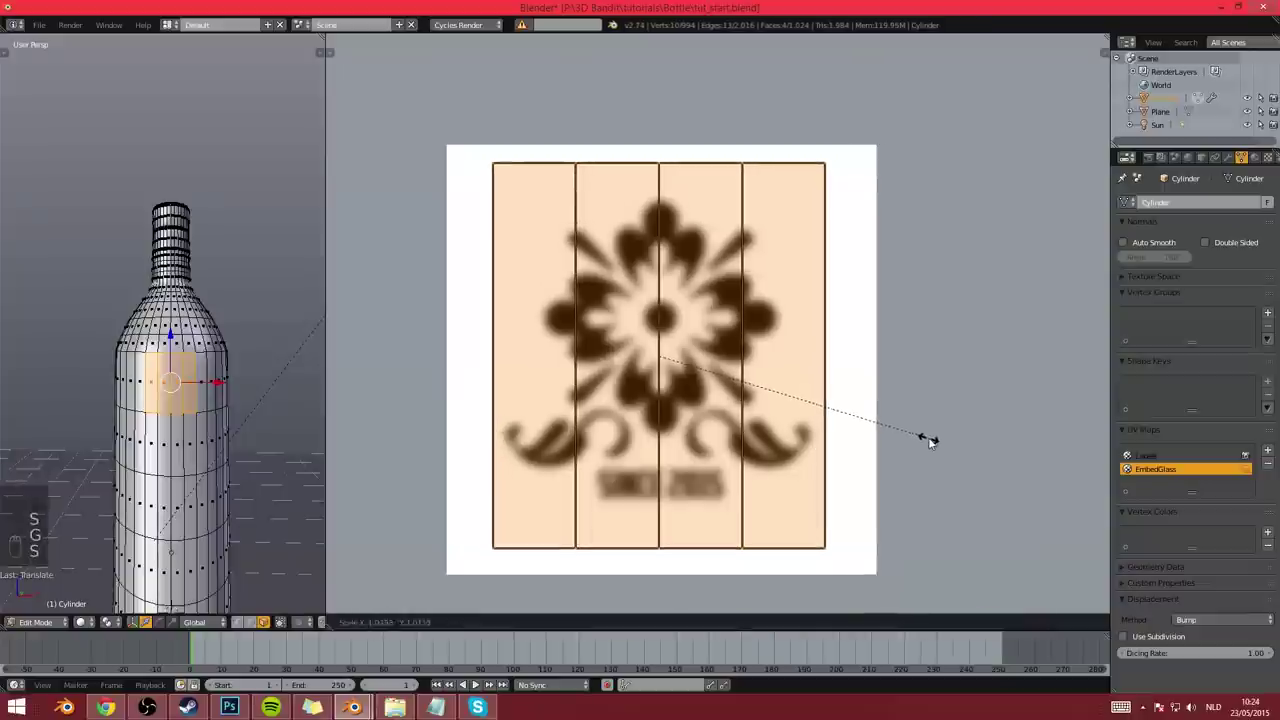
left_click(928, 440)
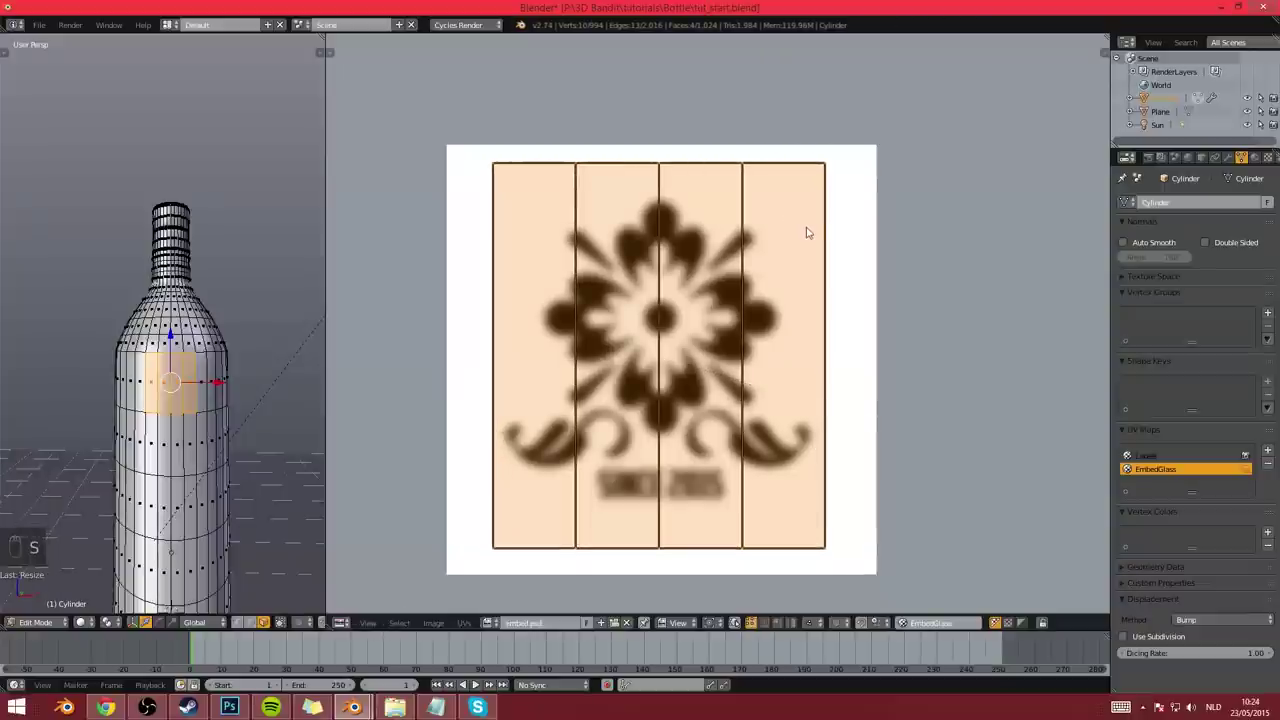
Select all the bottle's faces in Edit Mode and compare their UV layouts in the Labels and EmbedGlass maps
key("Tab")
left_click(341, 622)
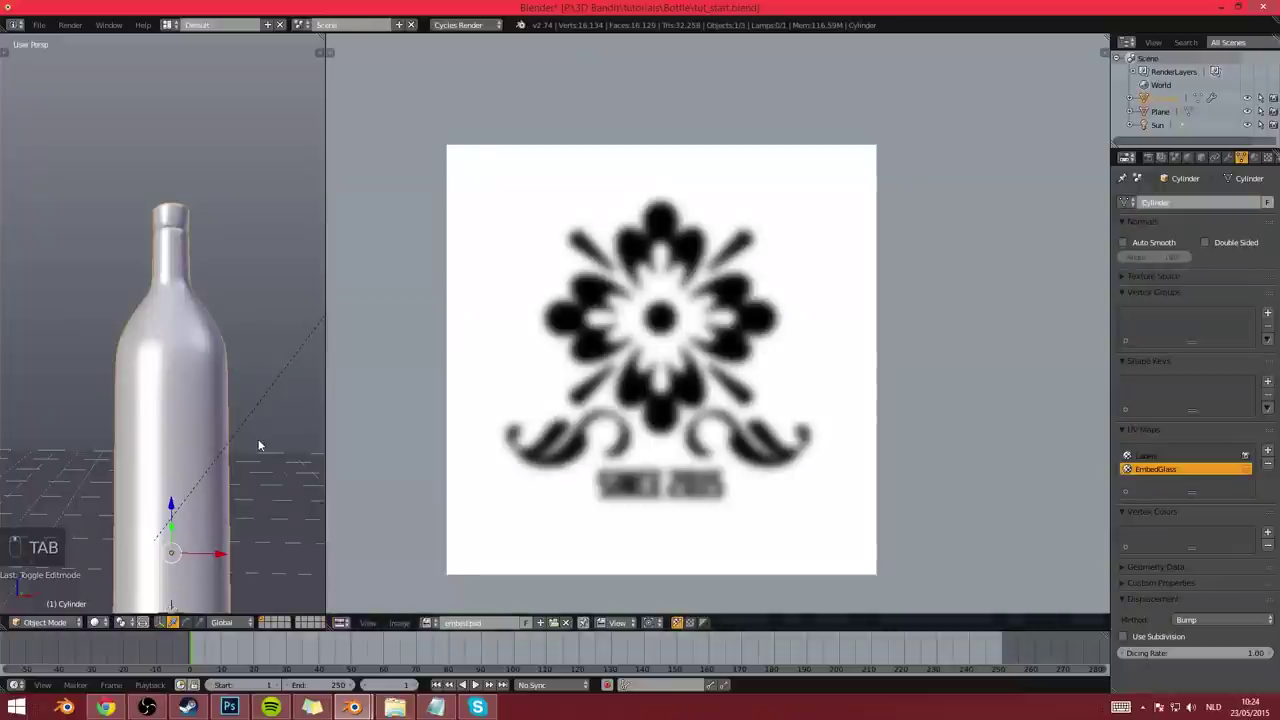
key("Tab")
key("a")
key("a")
key("a")
key("a")
key("a")
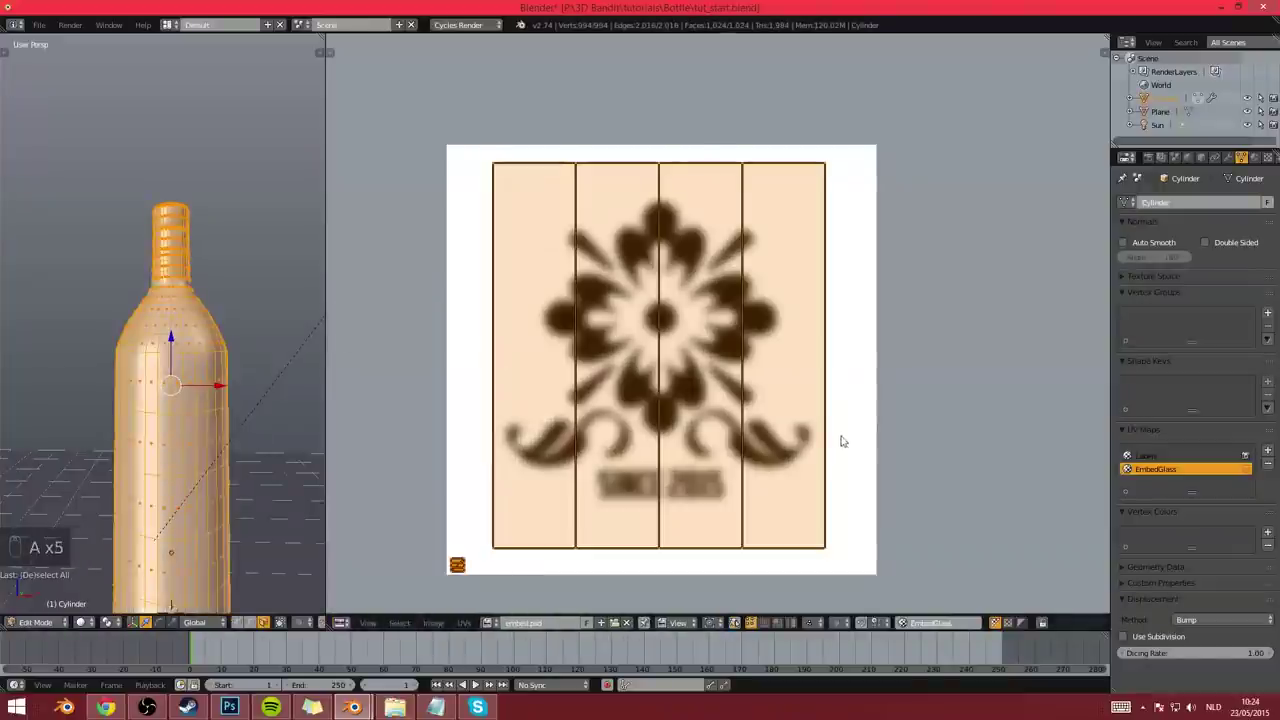
left_click(1150, 456)
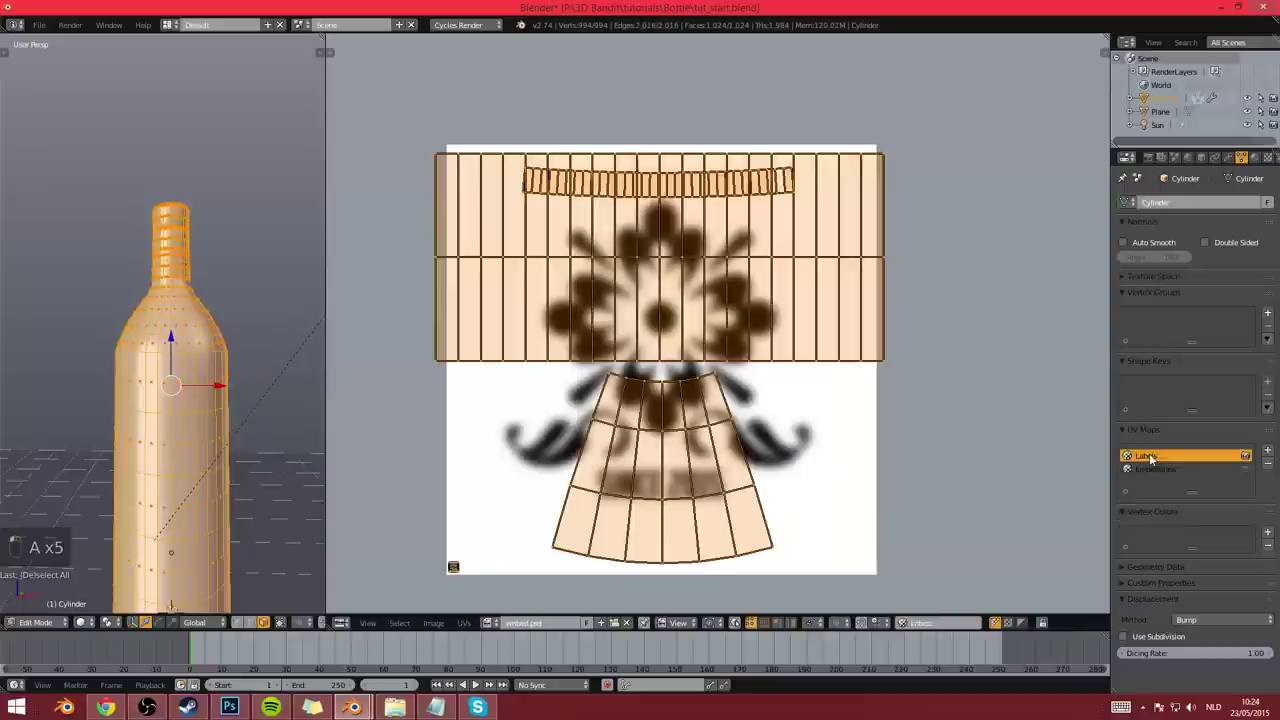
left_click(1155, 469)
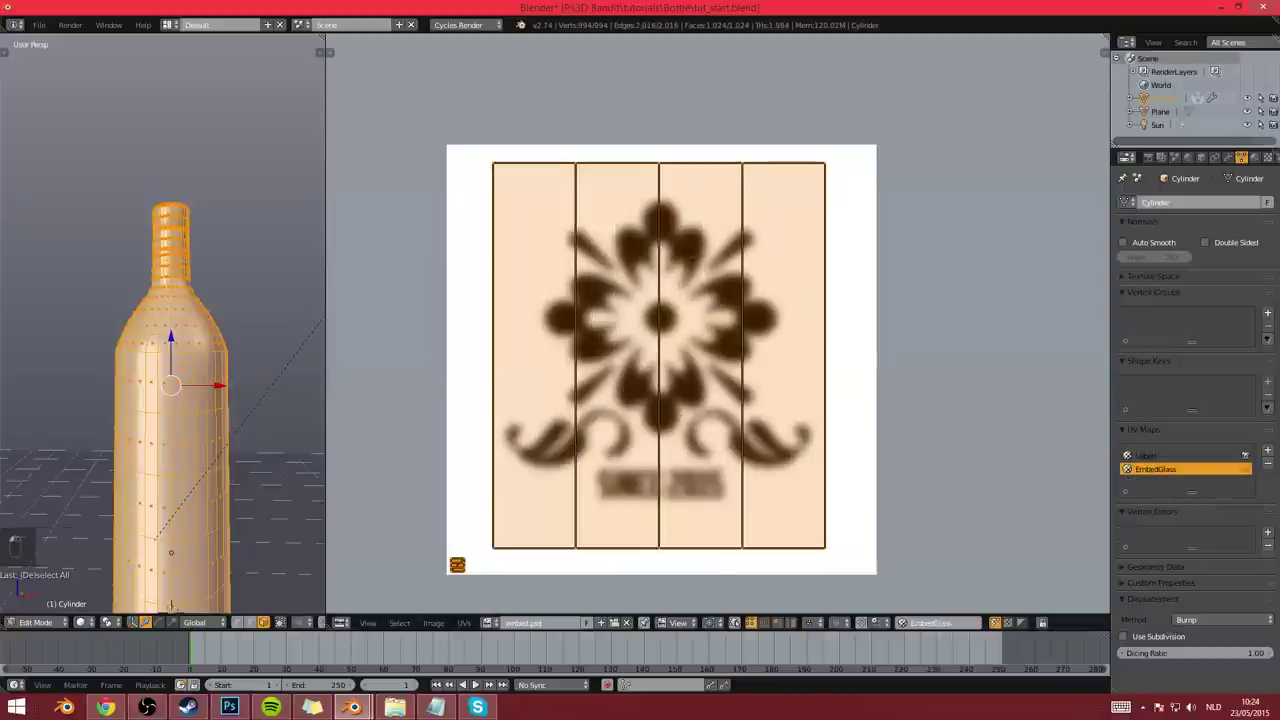
Leave Edit Mode and show the bottle material's node tree in place of the UV/image editor
key("Tab")
left_click(341, 622)
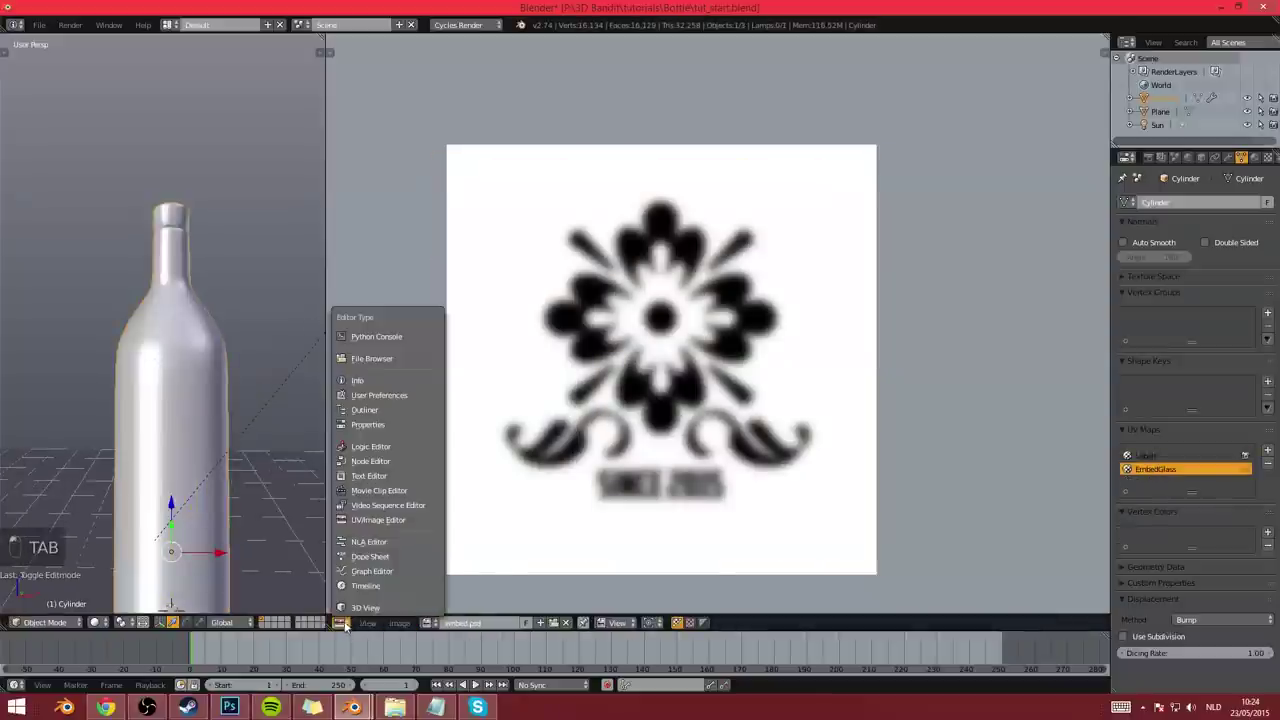
left_click(386, 462)
scroll(546, 297, "up", 1)
middle_click_drag(546, 303, 525, 405)
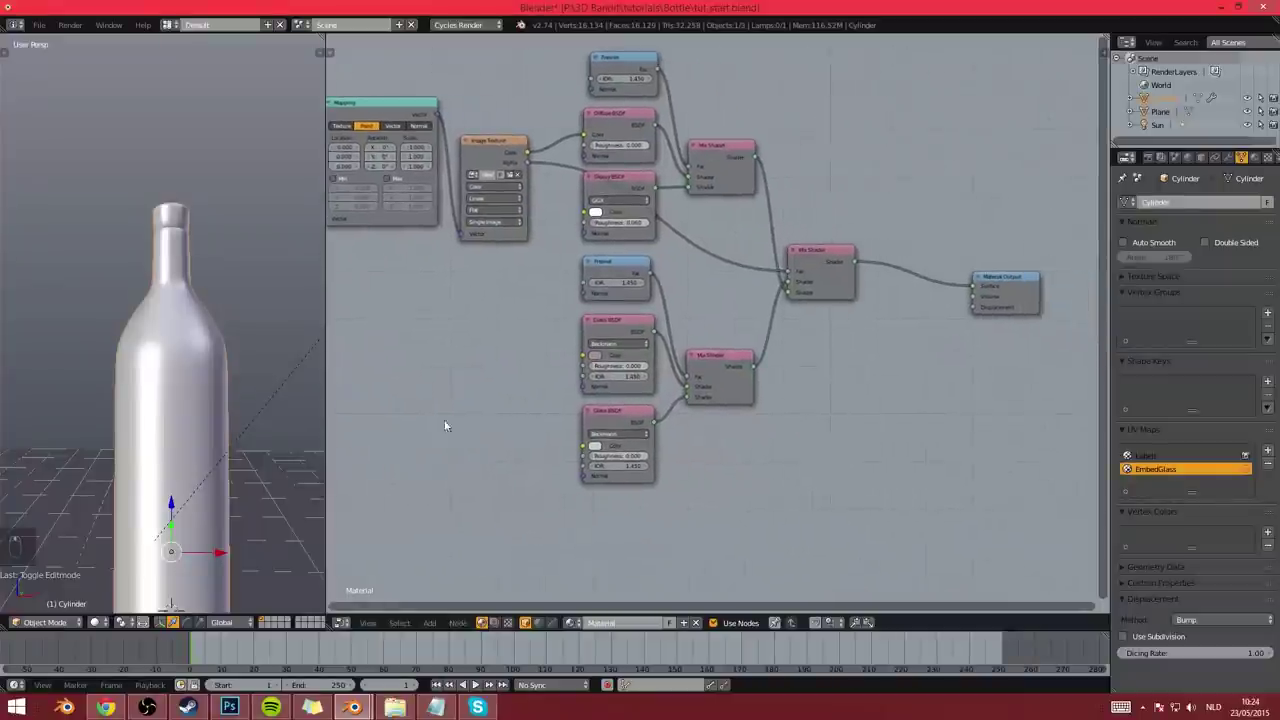
middle_click_drag(380, 385, 630, 405)
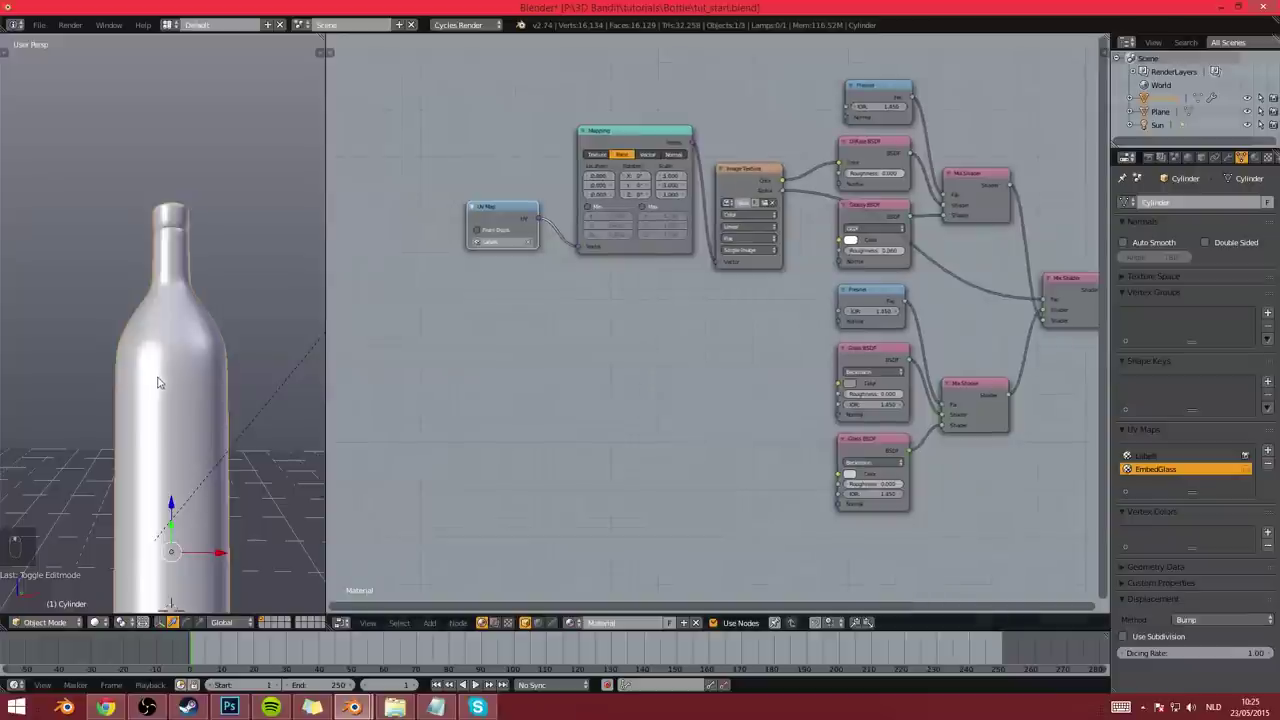
scroll(160, 383, "up", 2)
middle_click_drag(490, 441, 555, 441)
scroll(590, 340, "up", 2)
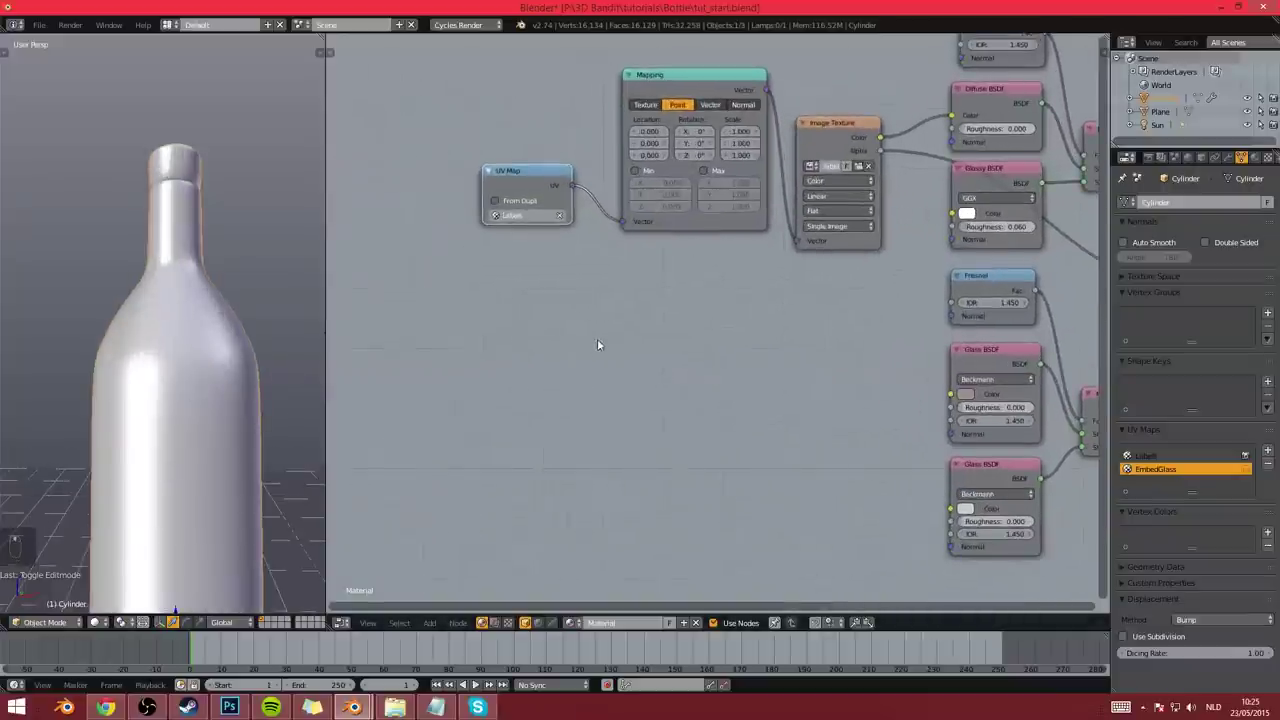
Duplicate the label's Image Texture node into the empty space below it and assign the existing embed.psd image to the copy
left_click(845, 137)
key("shift+d")
left_click(667, 367)
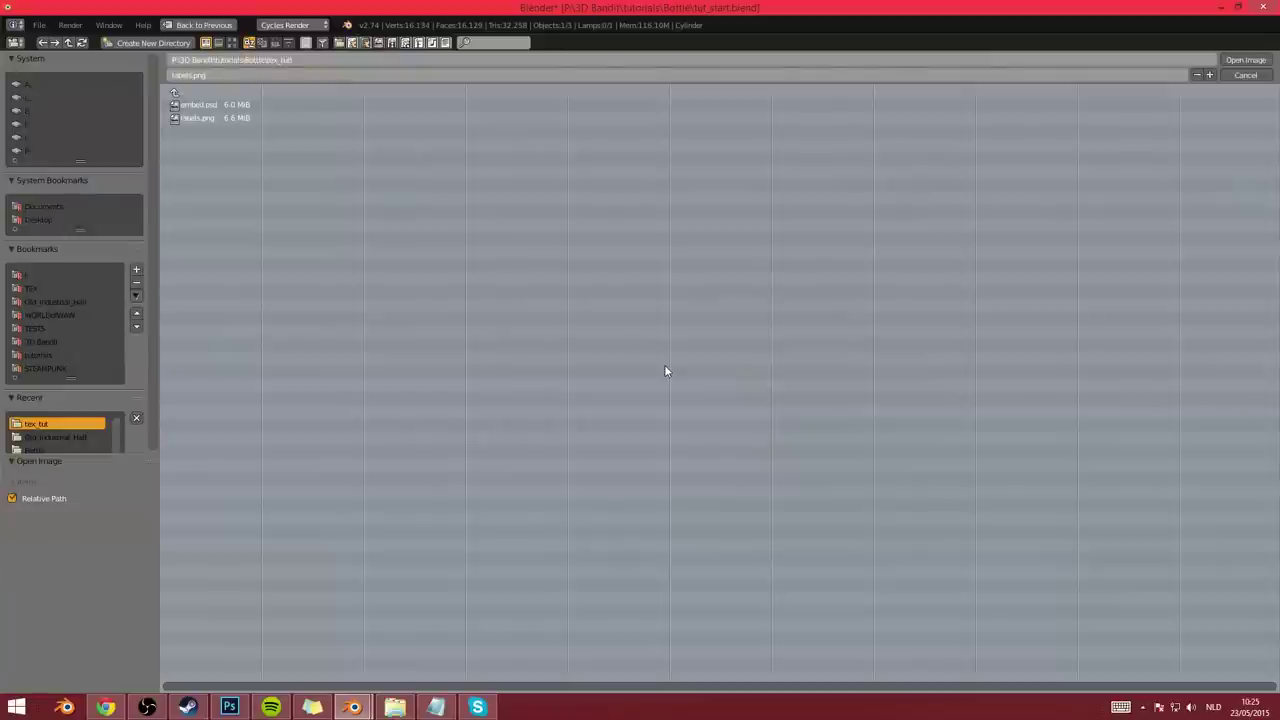
left_click(1246, 76)
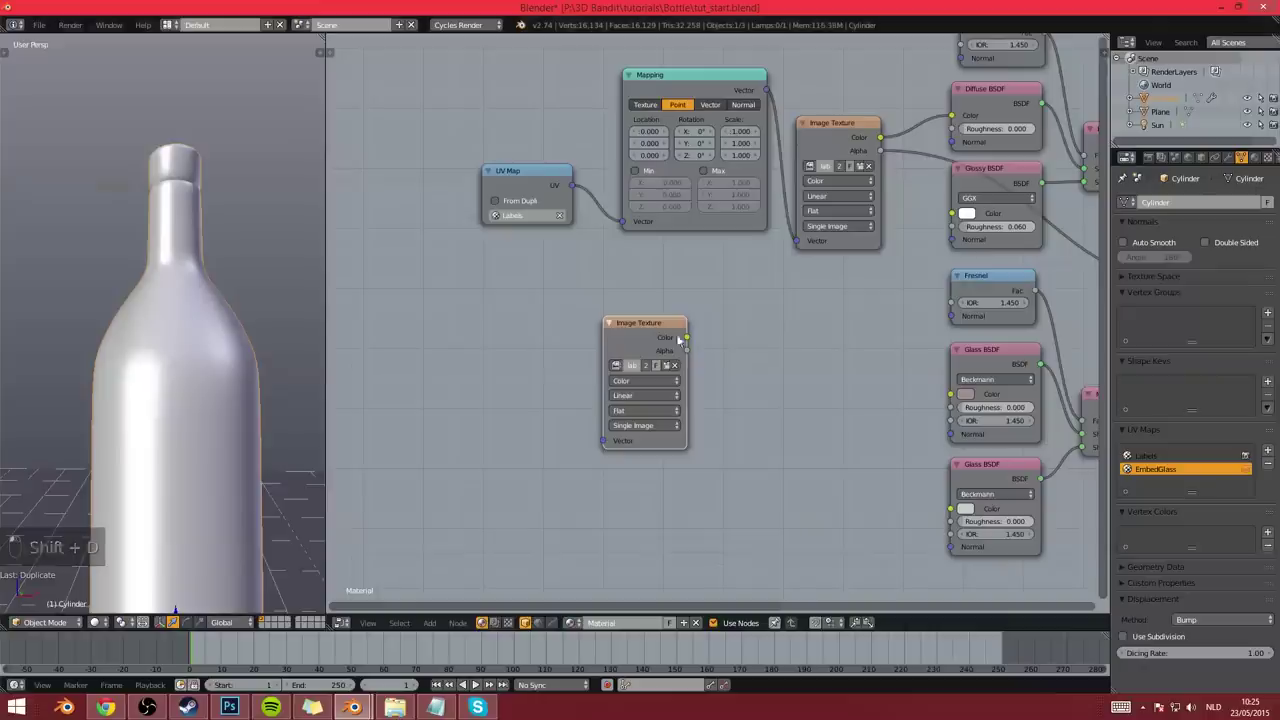
left_click(615, 365)
left_click(671, 390)
scroll(620, 357, "down", 4)
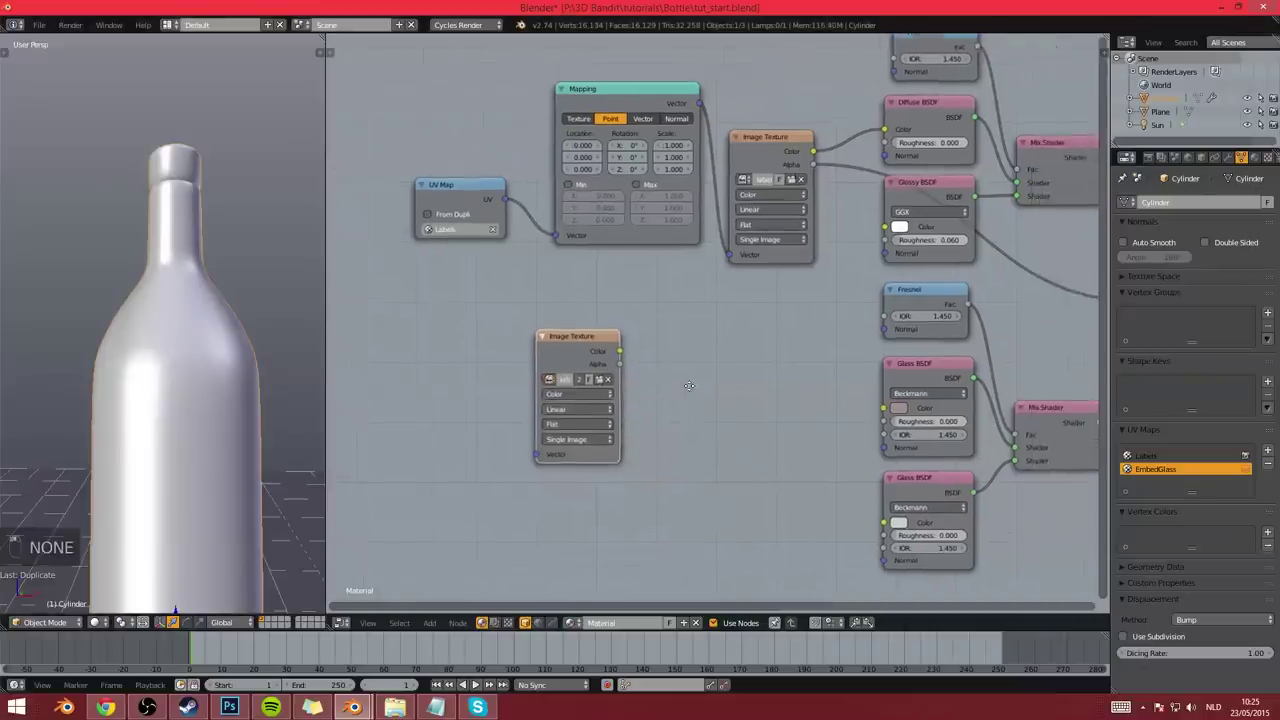
Make Labels the active UV map and preview the embed.psd texture node on the bottle in rendered shading
left_click(573, 350, "ctrl+shift")
left_click_drag(573, 350, 643, 349)
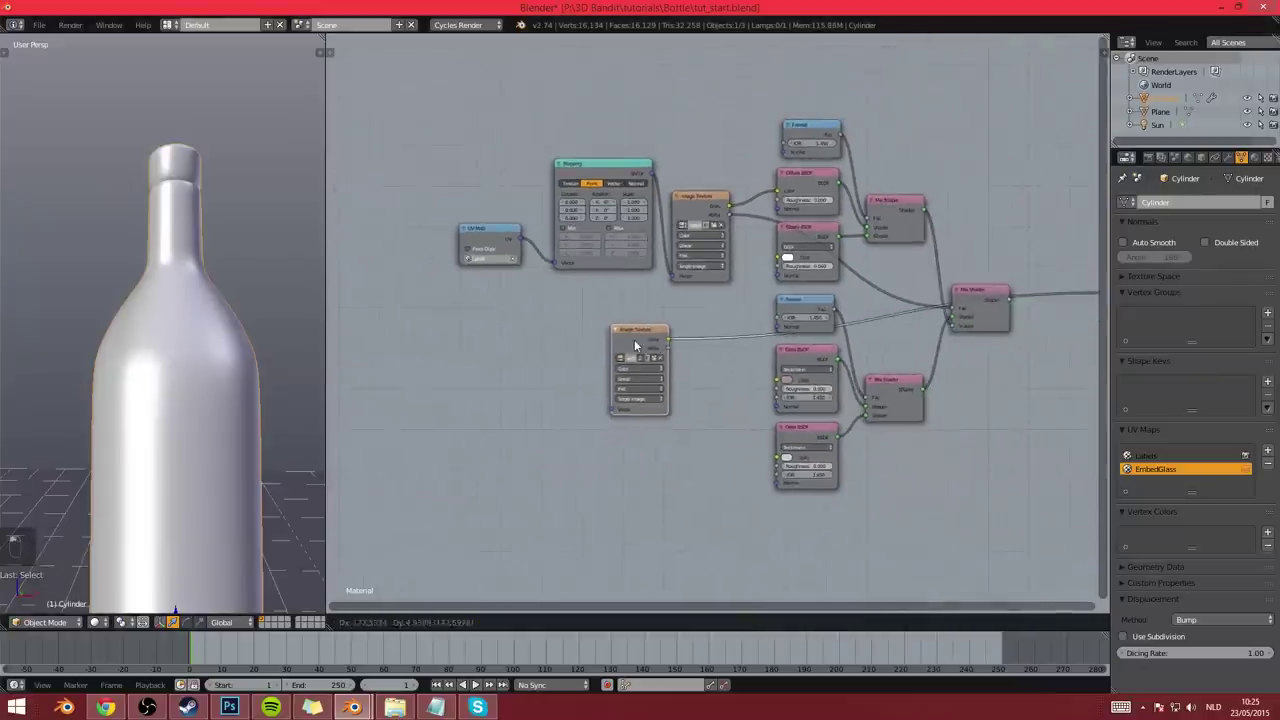
left_click(1145, 456)
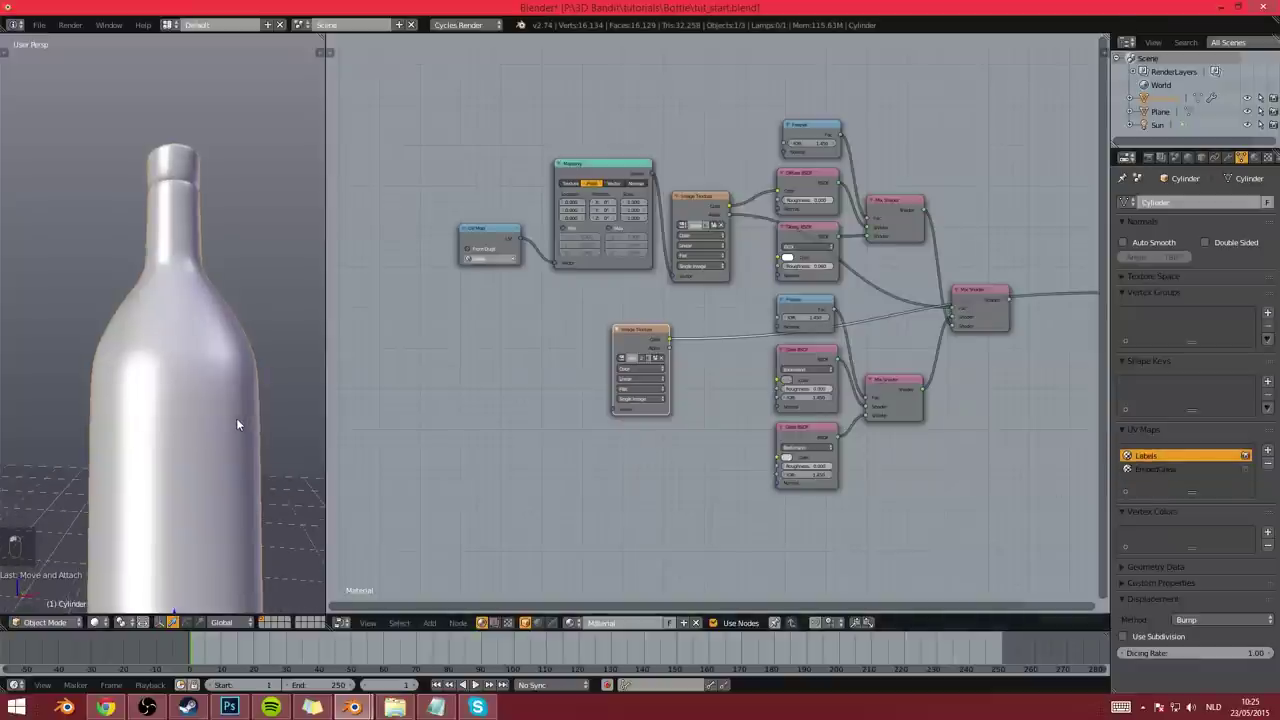
key("shift+z")
scroll(238, 424, "down", 4)
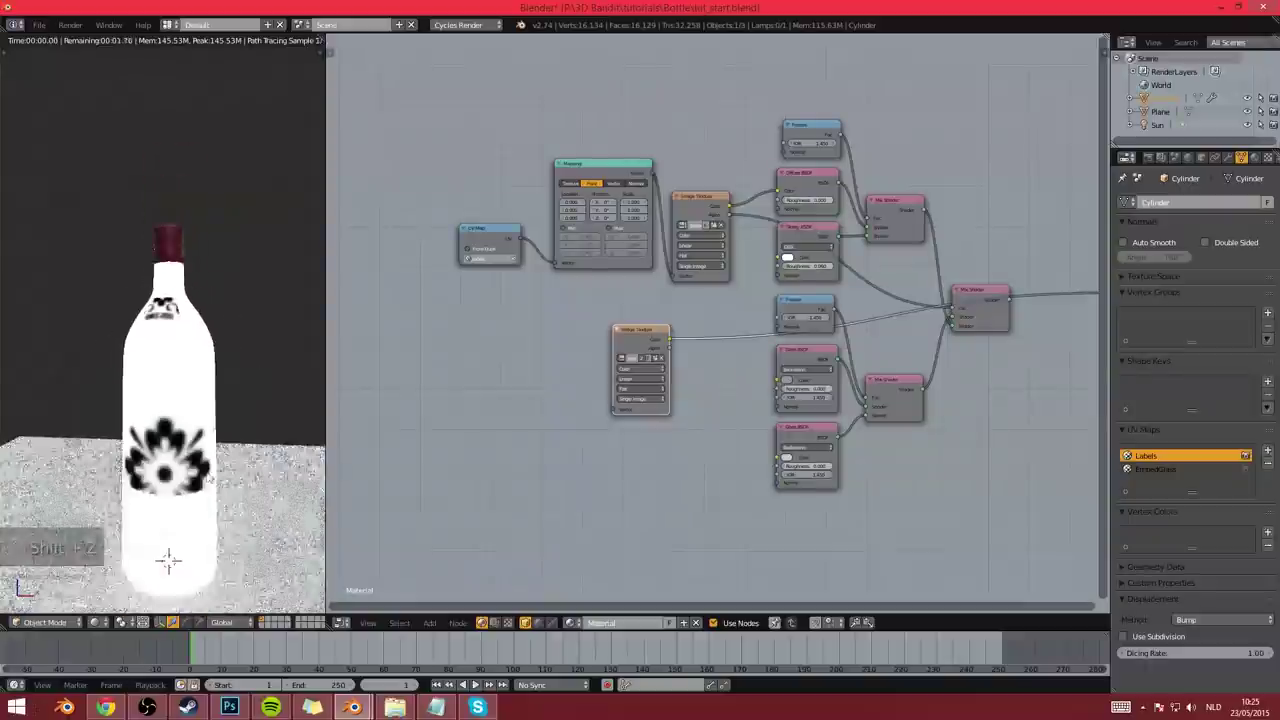
middle_click_drag(238, 424, 140, 415)
middle_click_drag(631, 337, 644, 344)
scroll(645, 346, "up", 3)
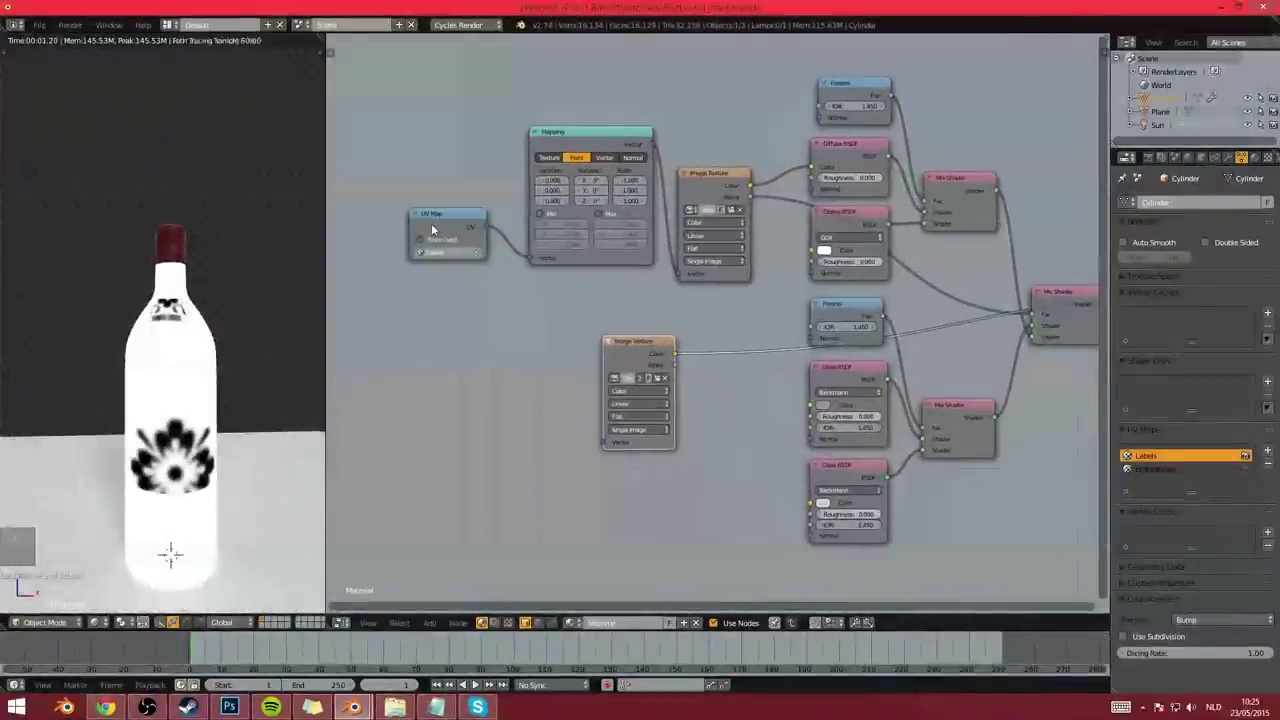
Duplicate the UV Map node, set the copy to EmbedGlass and connect its UV output to the emblem Image Texture's Vector input
right_click(432, 226)
key("shift+d")
left_click(461, 458)
scroll(516, 422, "up", 2)
left_click(428, 431)
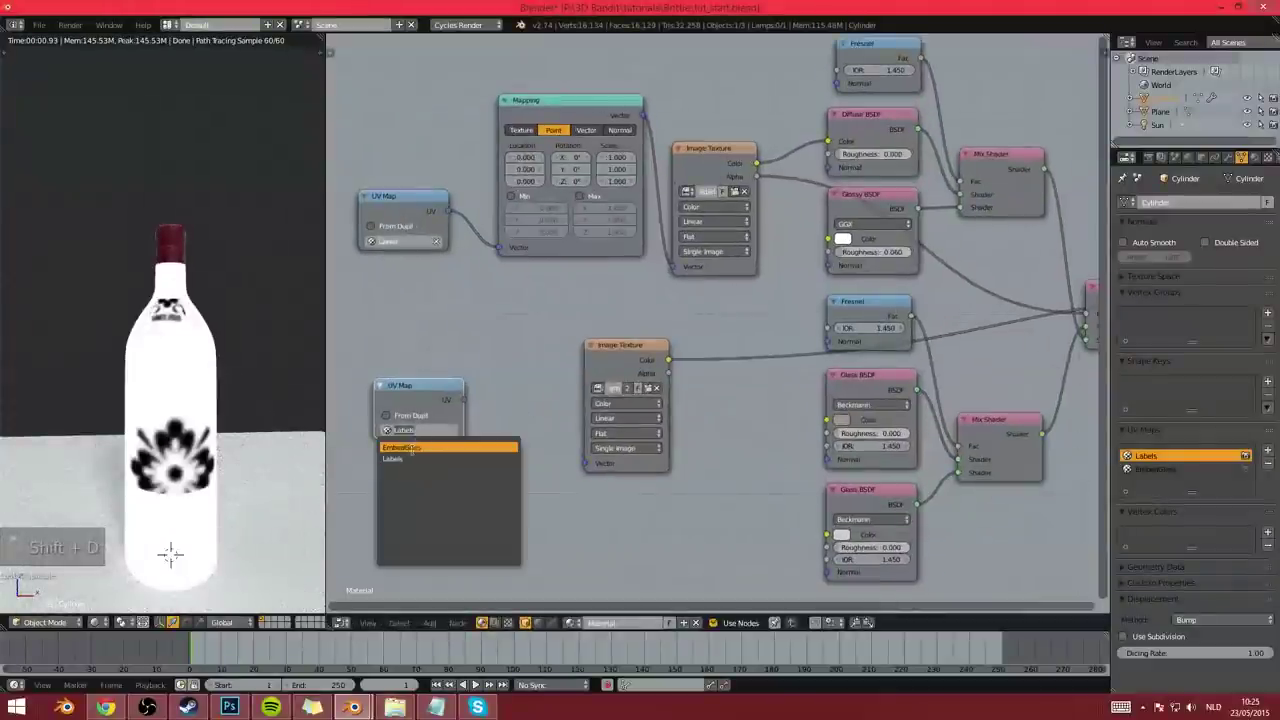
left_click(420, 458)
left_click_drag(463, 400, 584, 463)
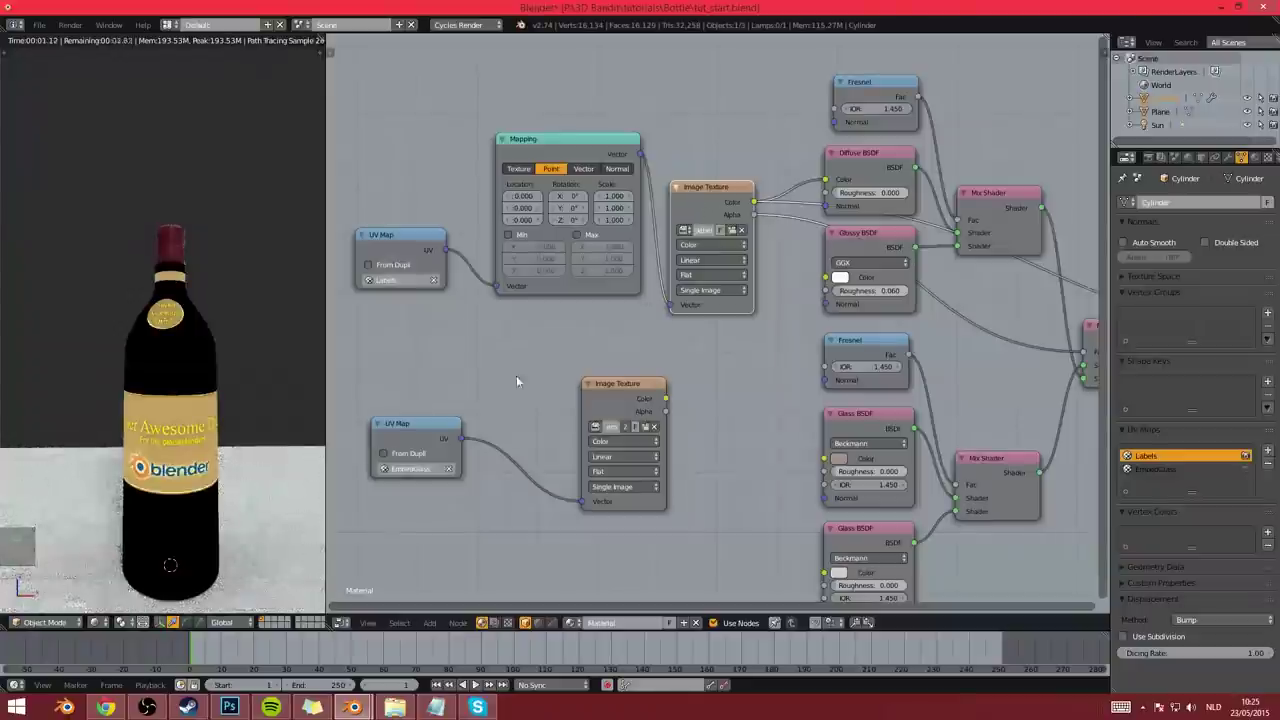
Preview the emblem texture on the bottle and move its UV Map and Image Texture nodes closer together
left_click(617, 404, "ctrl+shift")
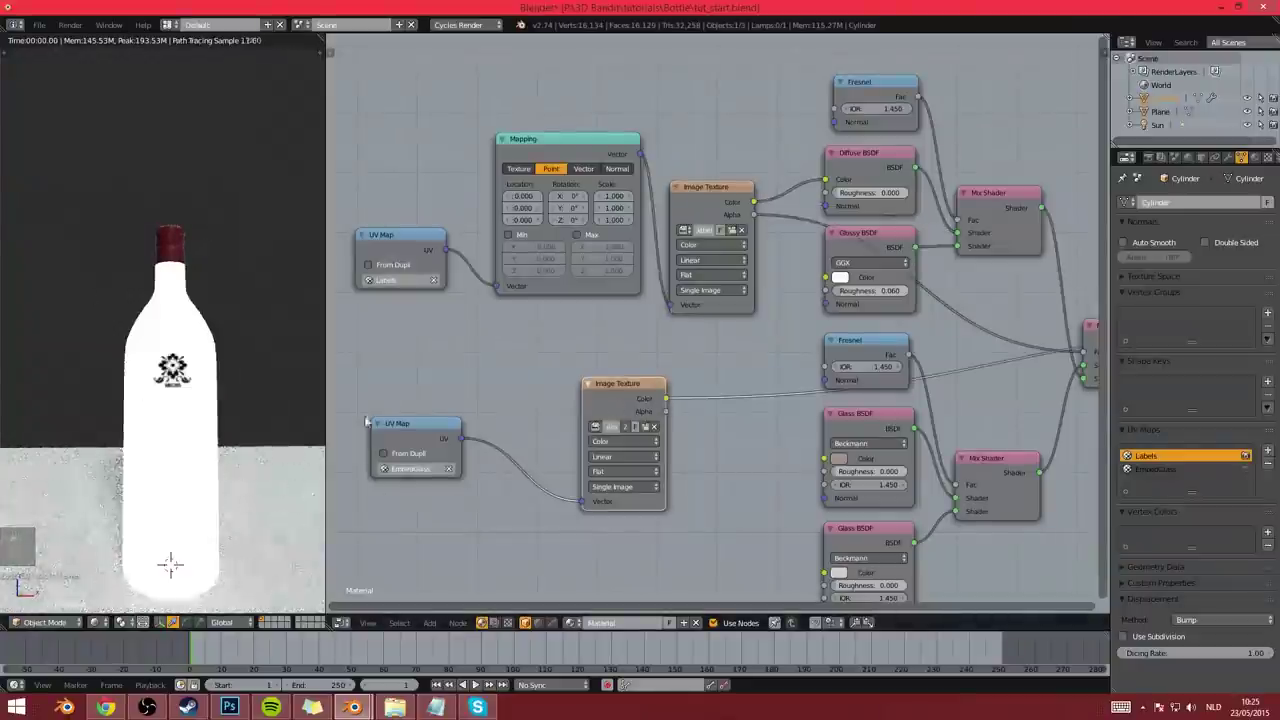
middle_click_drag(543, 461, 565, 468)
left_click_drag(430, 430, 504, 434)
middle_click_drag(432, 241, 435, 179)
key("b")
left_click_drag(492, 305, 646, 447)
key("g")
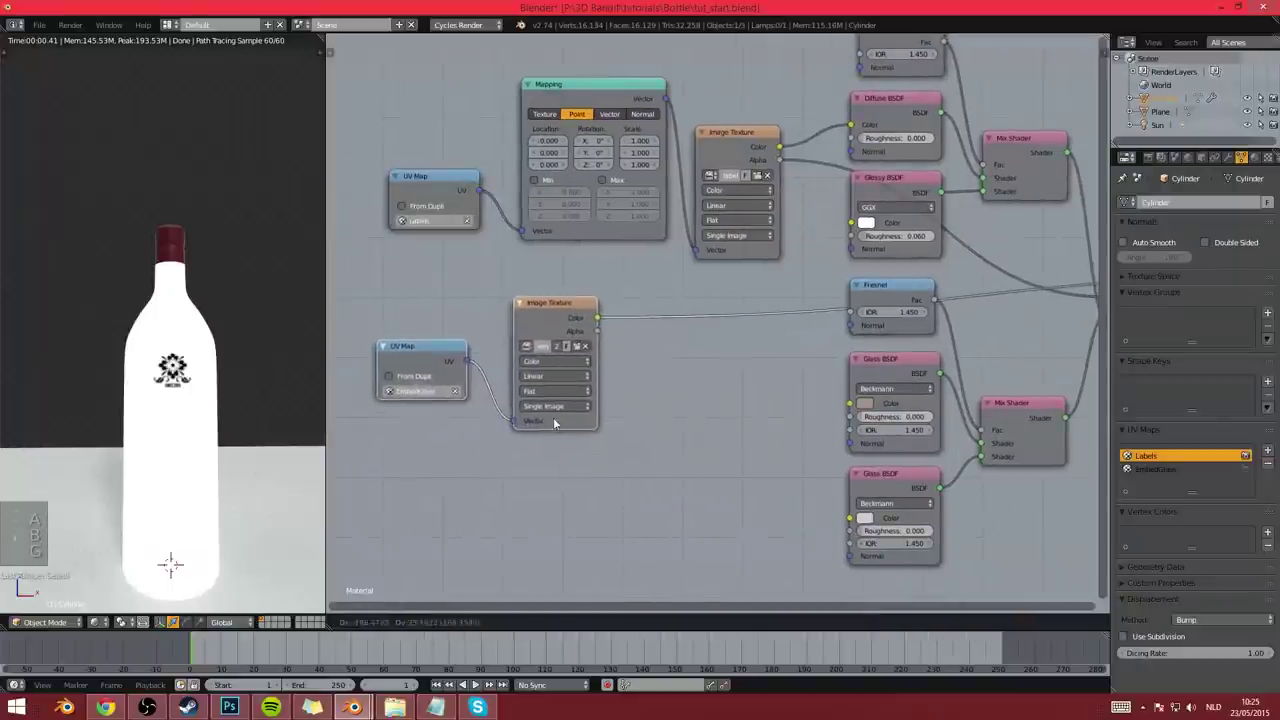
left_click(558, 417)
Move the emblem's UV Map and Image Texture nodes together to the free space below the glass shader nodes
scroll(659, 418, "down", 2)
middle_click_drag(695, 425, 619, 462)
scroll(618, 462, "down", 1)
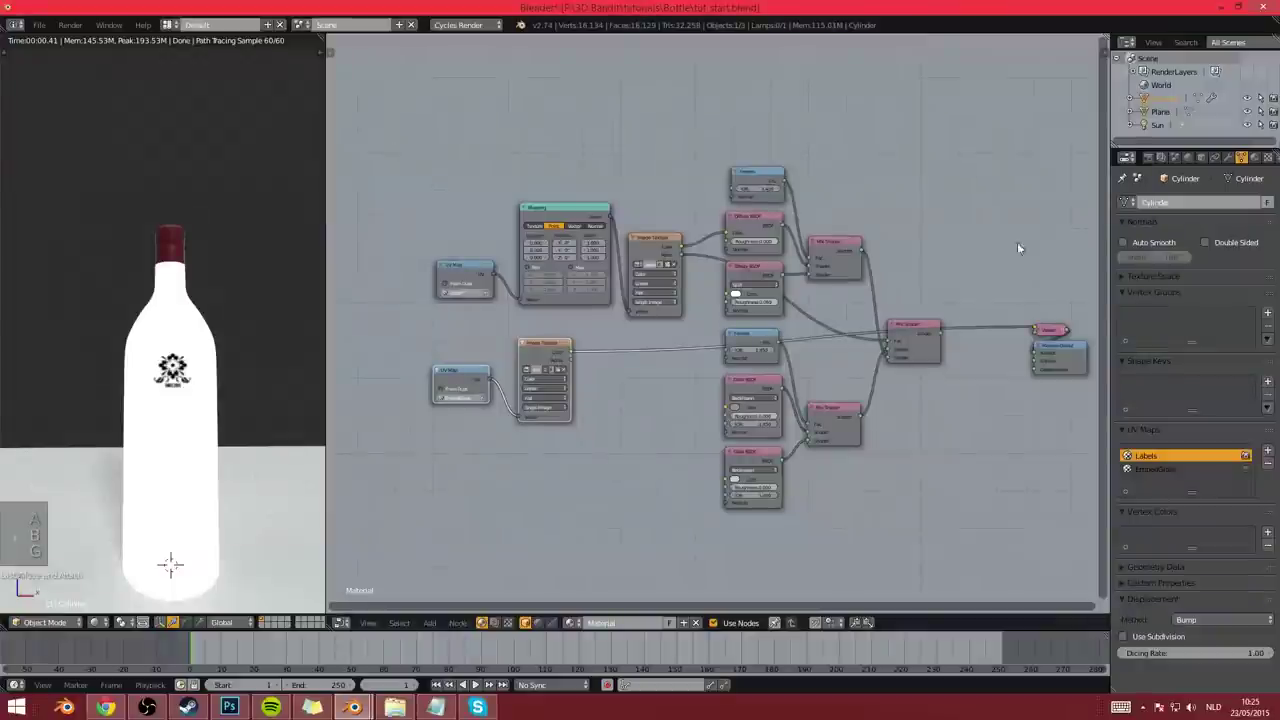
key("g")
left_click(598, 554)
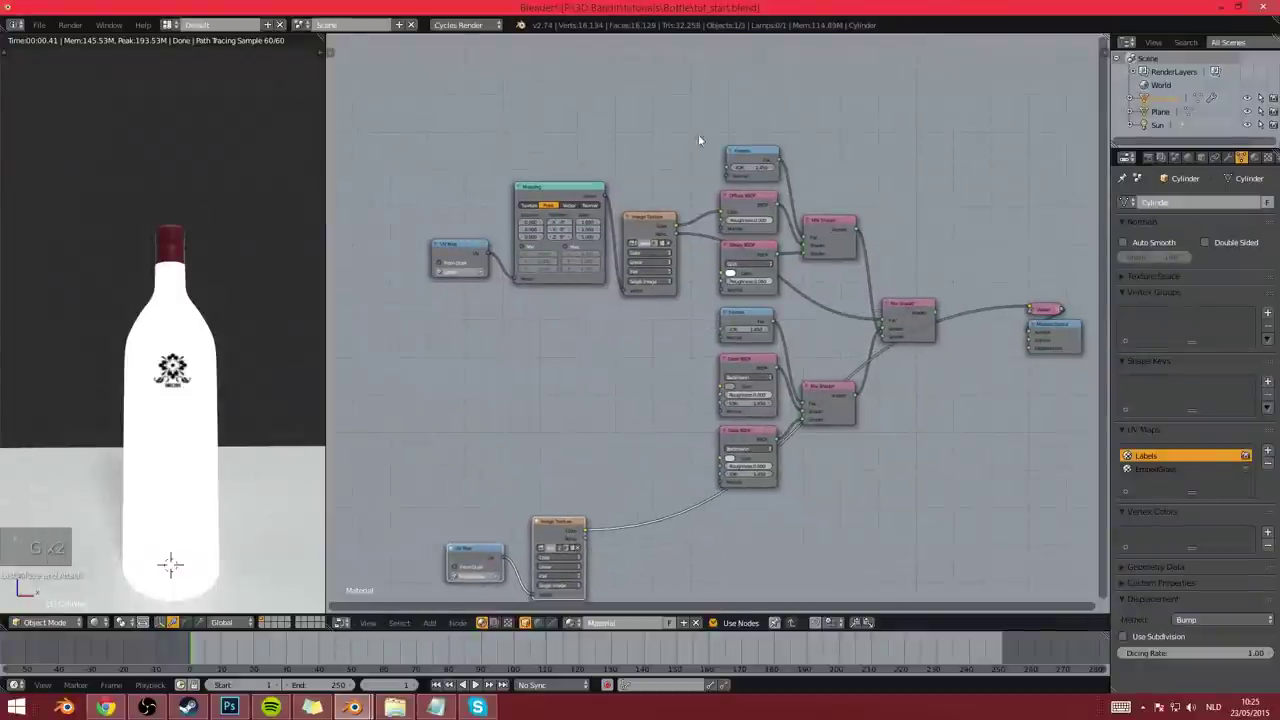
middle_click_drag(808, 402, 772, 335)
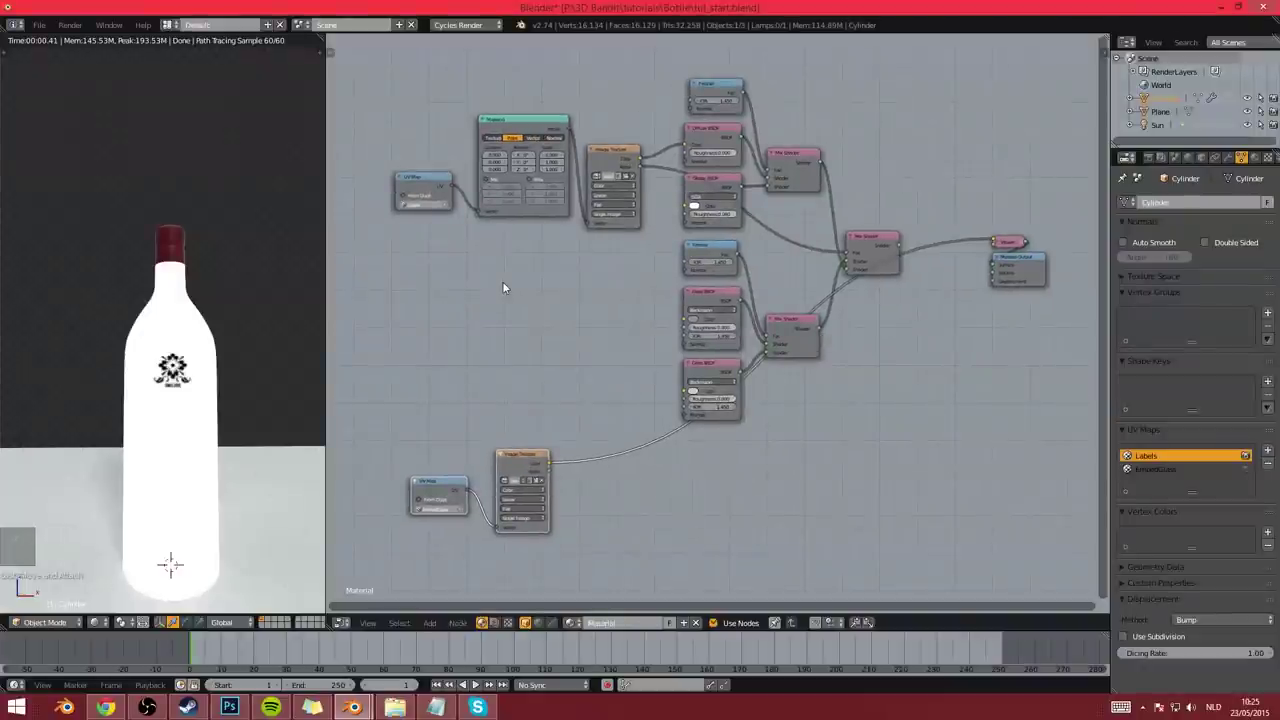
scroll(520, 290, "up", 4)
middle_click_drag(543, 335, 597, 203)
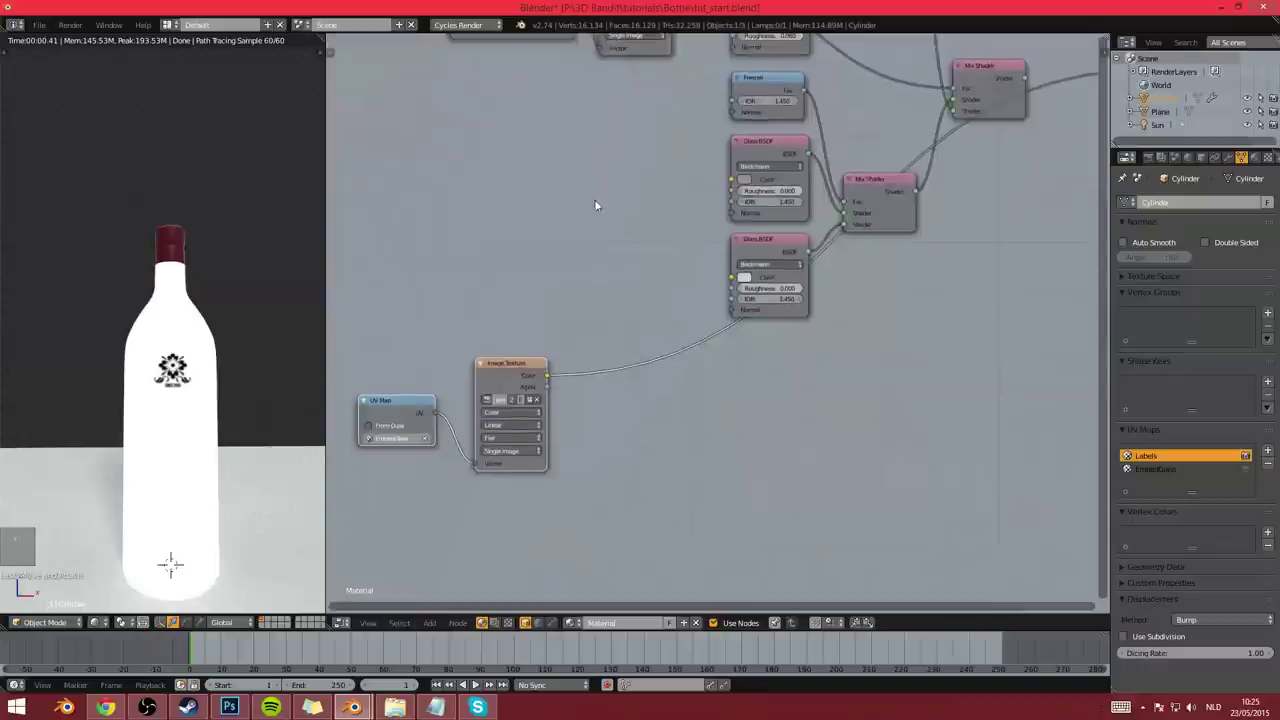
scroll(590, 215, "up", 2)
middle_click_drag(340, 310, 548, 338)
key("b")
left_click_drag(536, 340, 715, 520)
key("g")
left_click(586, 505)
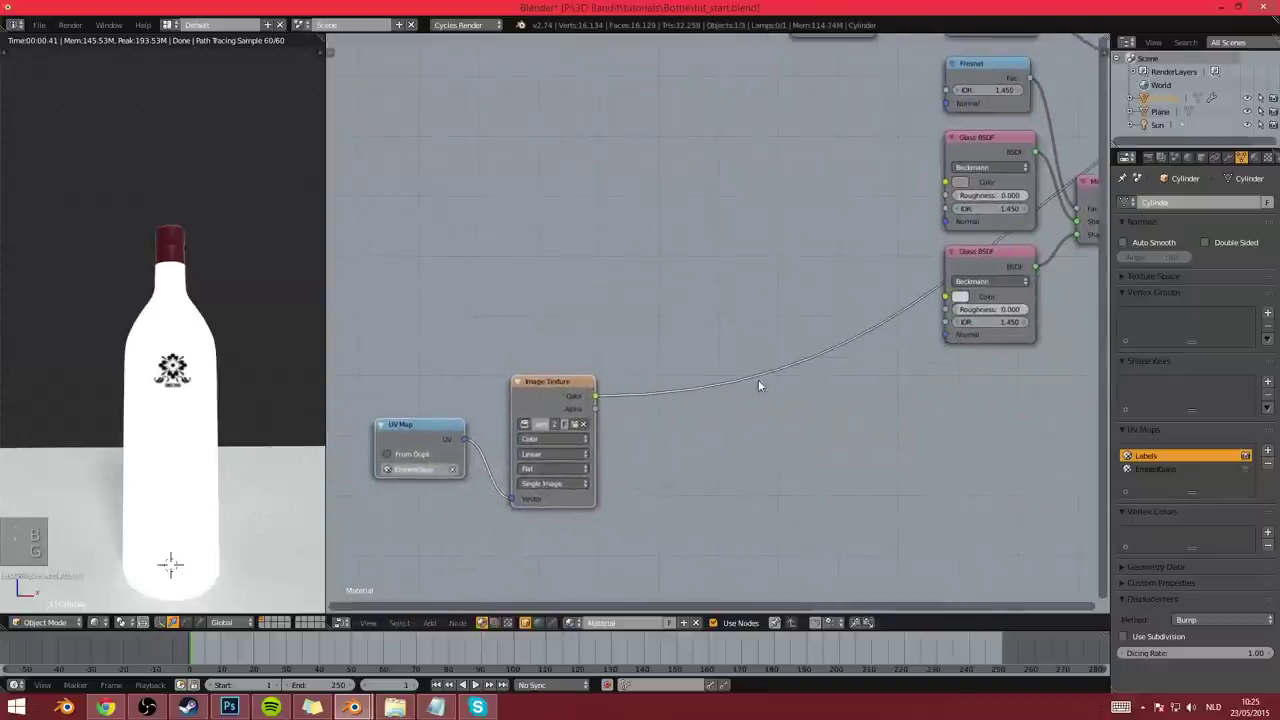
Add a Bump node after the emblem's Image Texture and connect the texture's Color output to its Height input
scroll(748, 372, "up", 3)
key("shift+a")
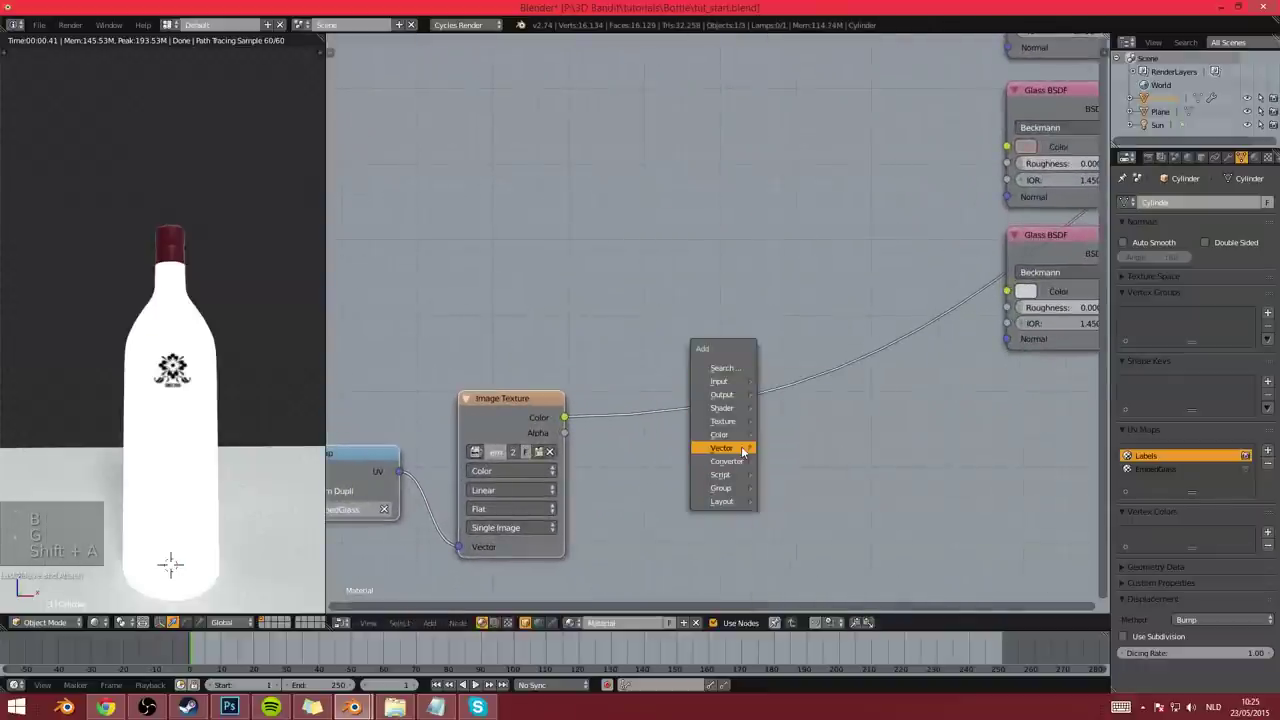
mouse_move(735, 448)
left_click(790, 465)
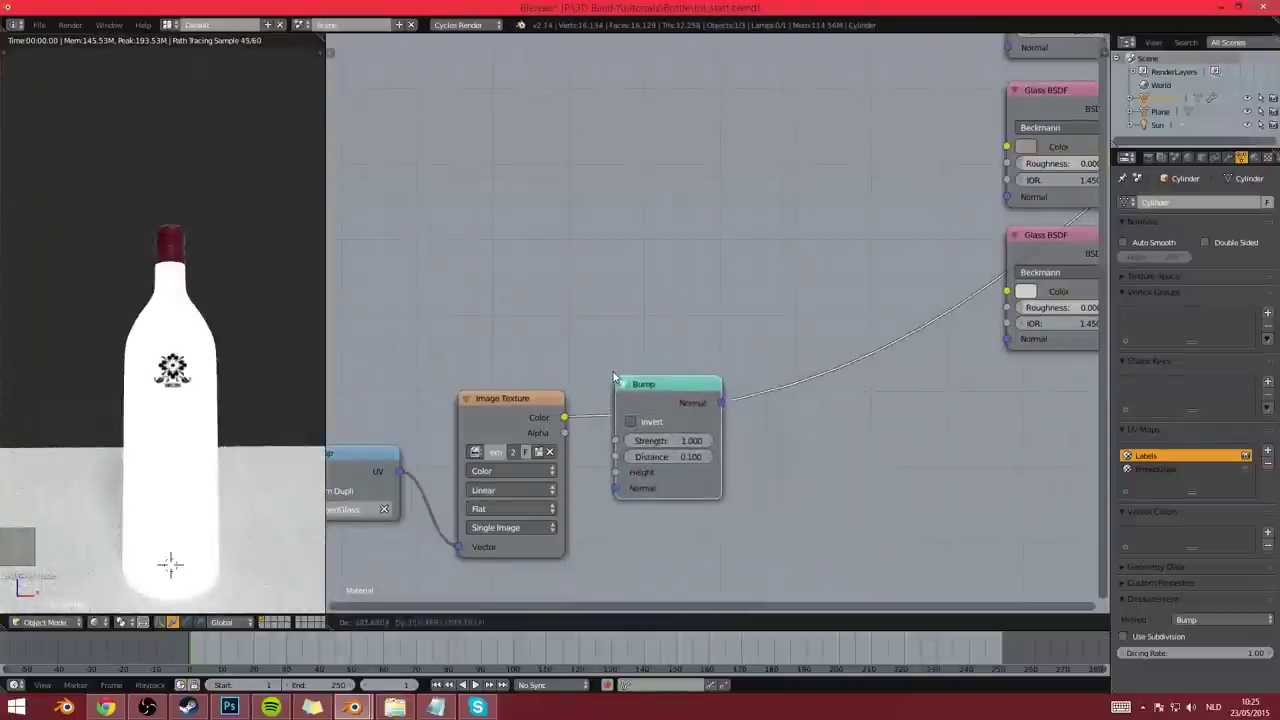
left_click(606, 477)
left_click_drag(606, 477, 610, 465)
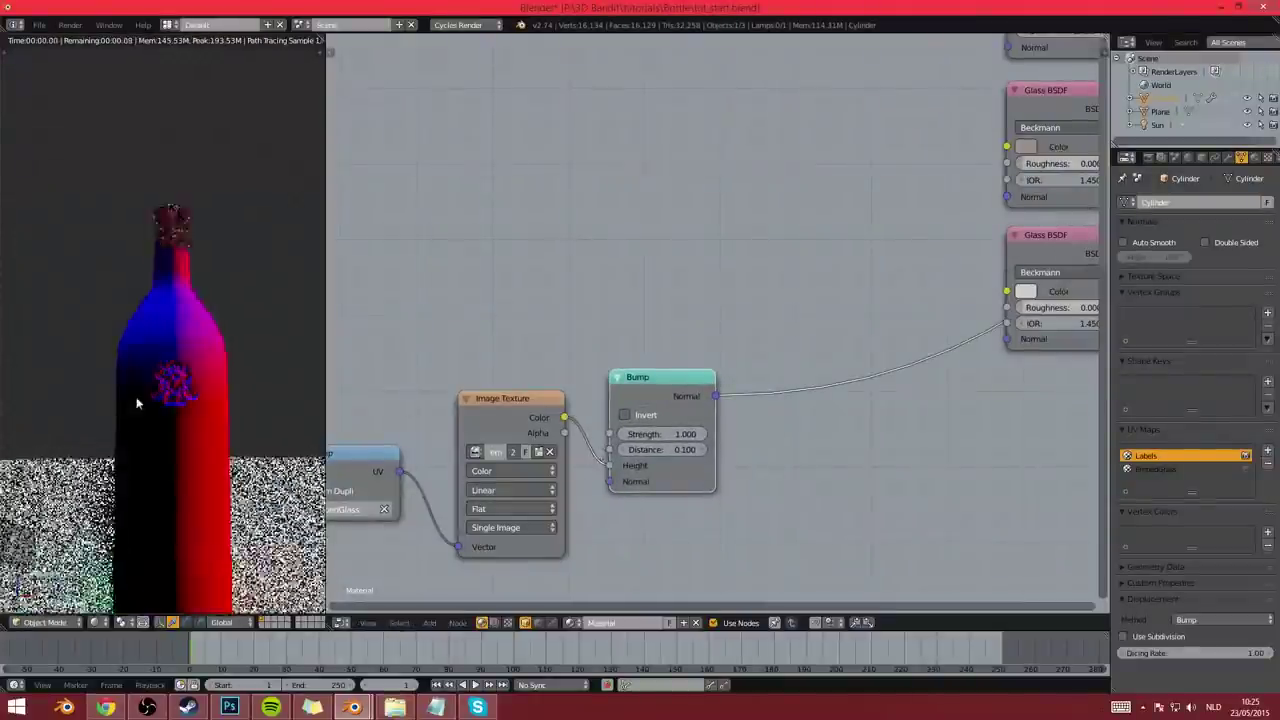
Enable Invert on the Bump node and check the emblem's relief in a close-up of the rendered bottle
scroll(198, 393, "up", 4)
middle_click_drag(198, 393, 190, 338, "shift")
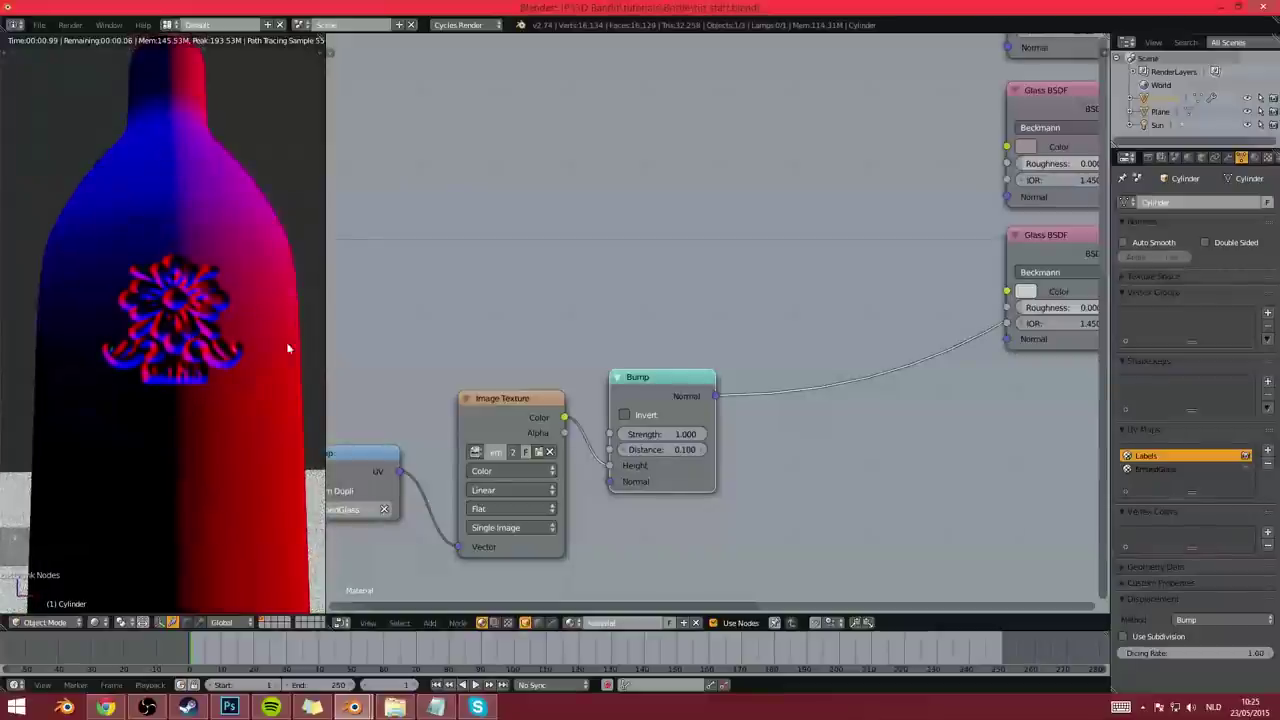
left_click(624, 414)
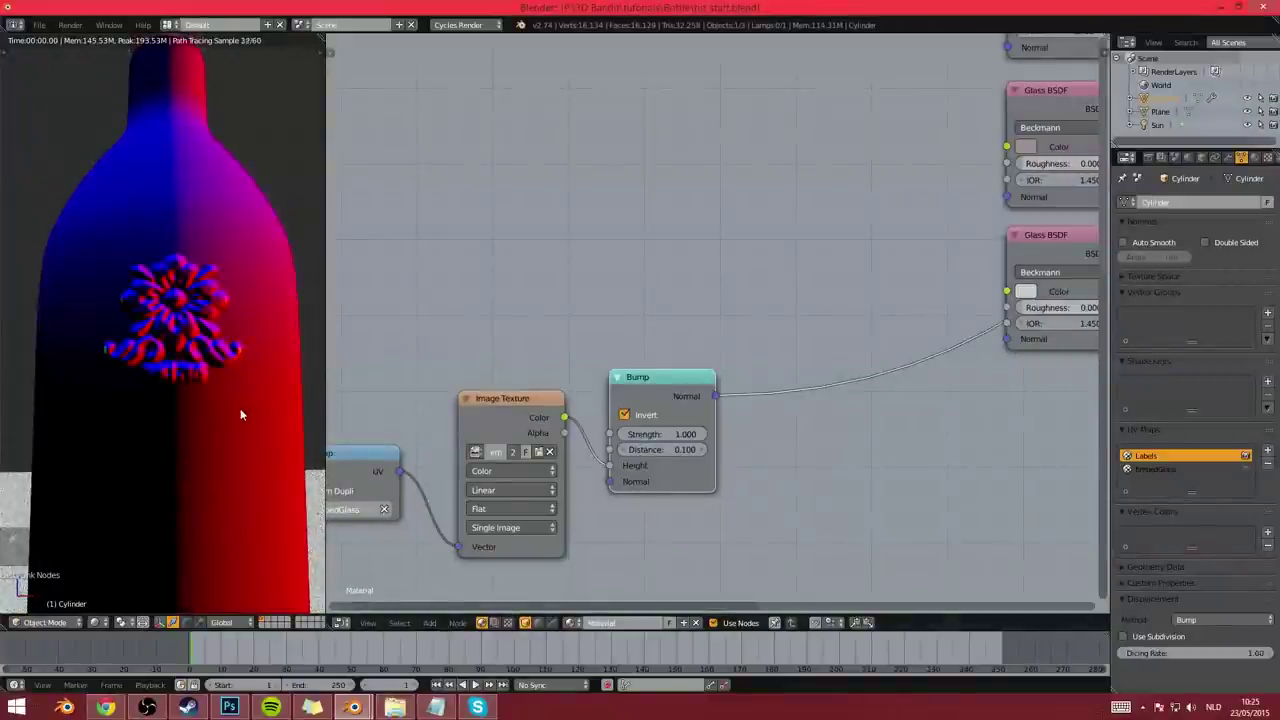
mouse_move(240, 409)
middle_mouse_down()
mouse_move(266, 408)
mouse_move(242, 412)
middle_mouse_up()
Connect the Bump node's Normal output to the Normal inputs of the glass Fresnel node and both Glass BSDF nodes
scroll(632, 340, "down", 1)
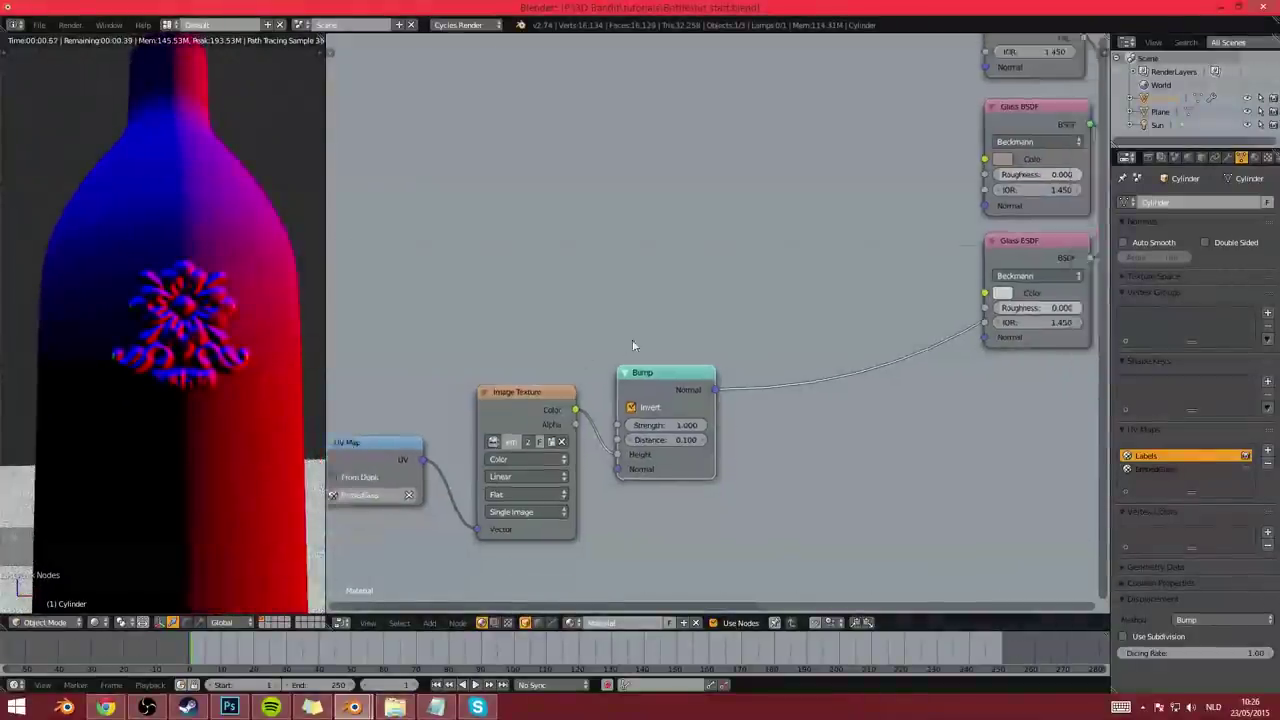
scroll(632, 346, "down", 2)
left_click_drag(564, 457, 765, 419)
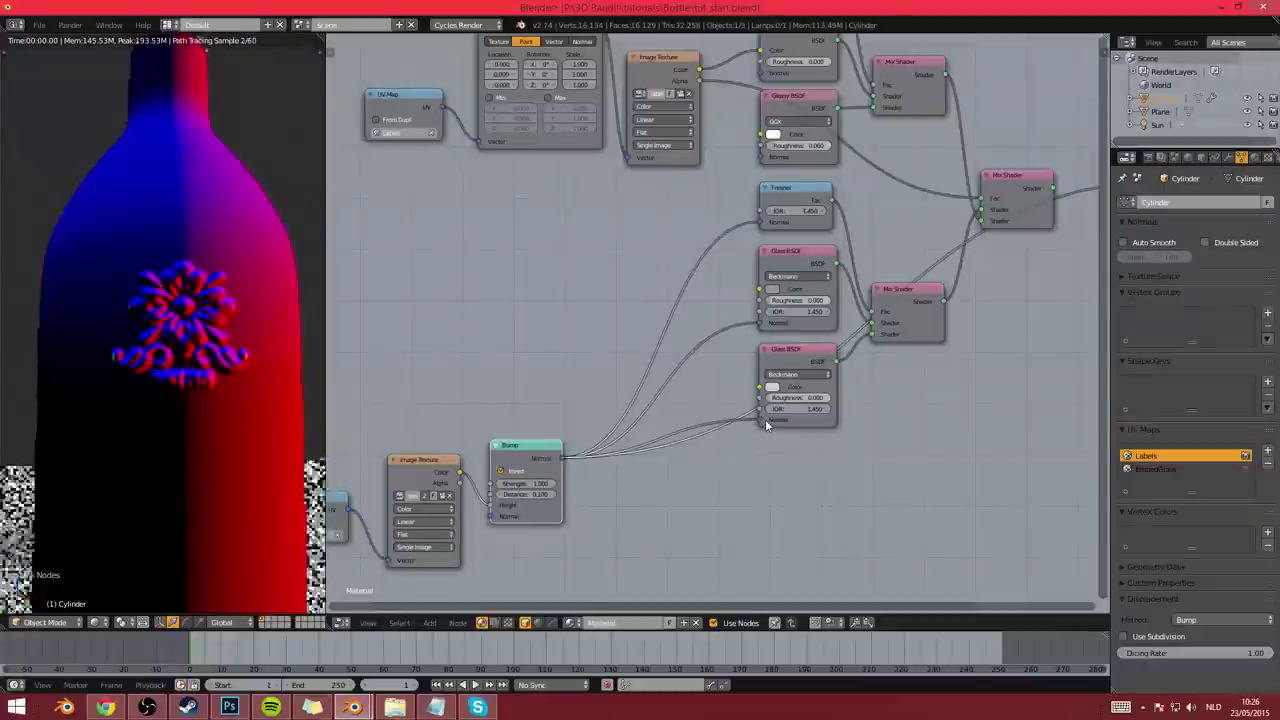
Preview the bumped Fresnel and glass shader nodes individually and route the final Mix Shader back to the material output
left_click(792, 204, "ctrl+shift")
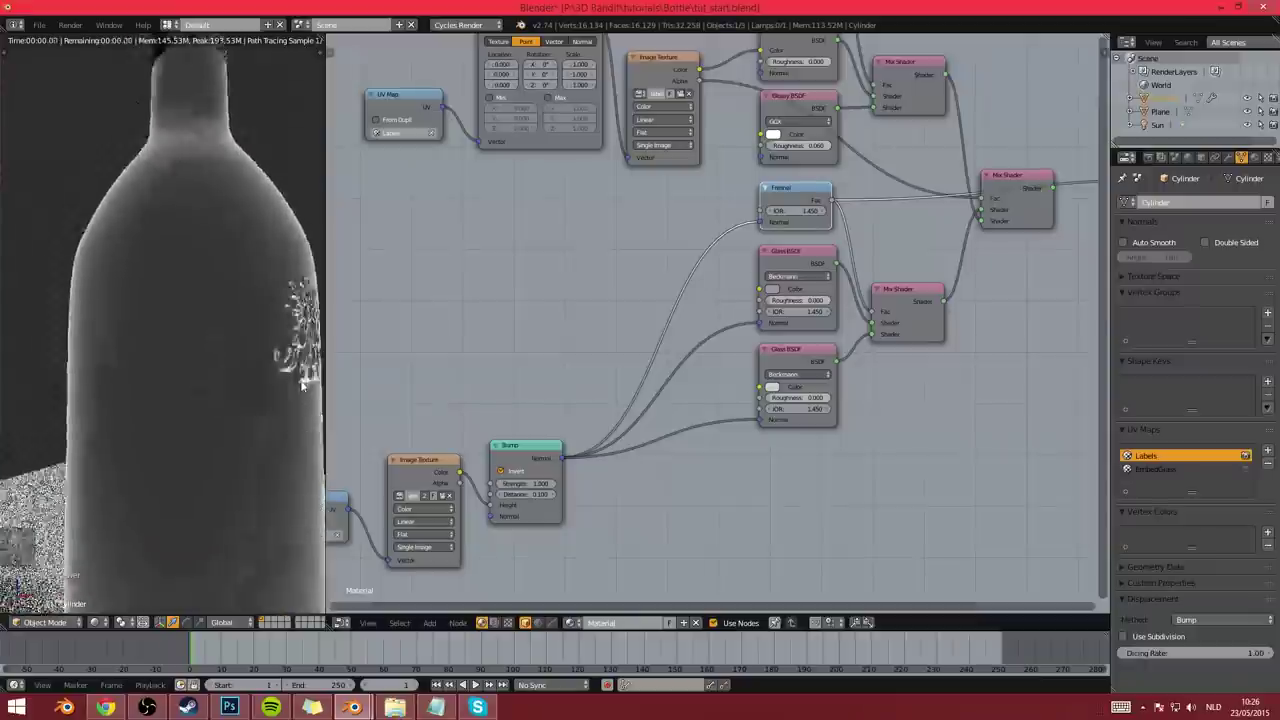
middle_click_drag(302, 385, 253, 380)
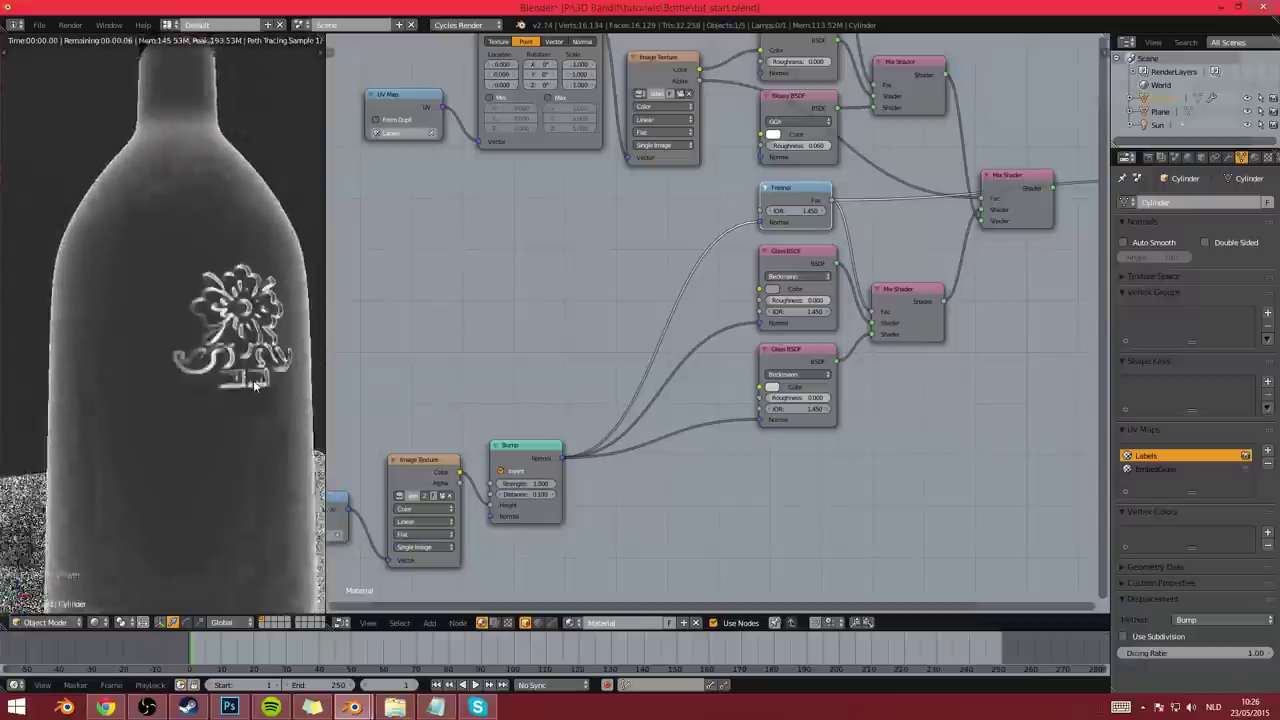
left_click(783, 267, "ctrl+shift")
middle_click_drag(940, 310, 798, 336)
left_click(895, 247, "ctrl+shift")
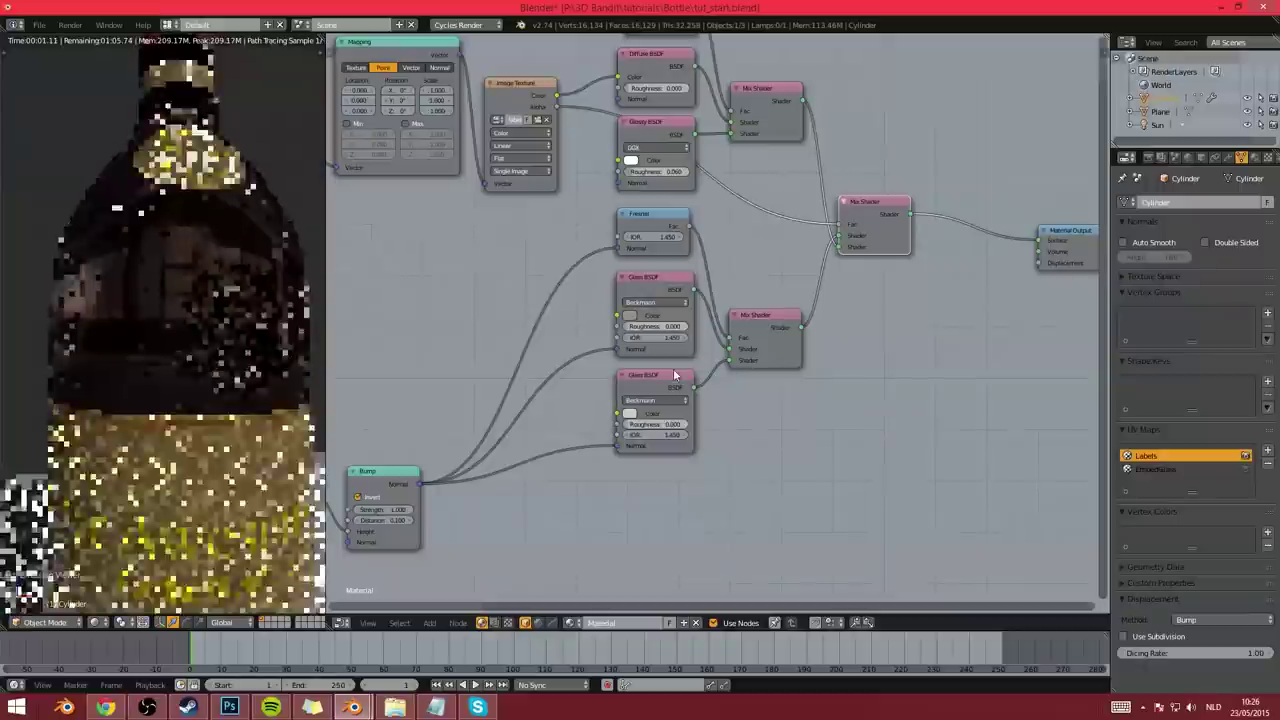
scroll(174, 449, "down", 5)
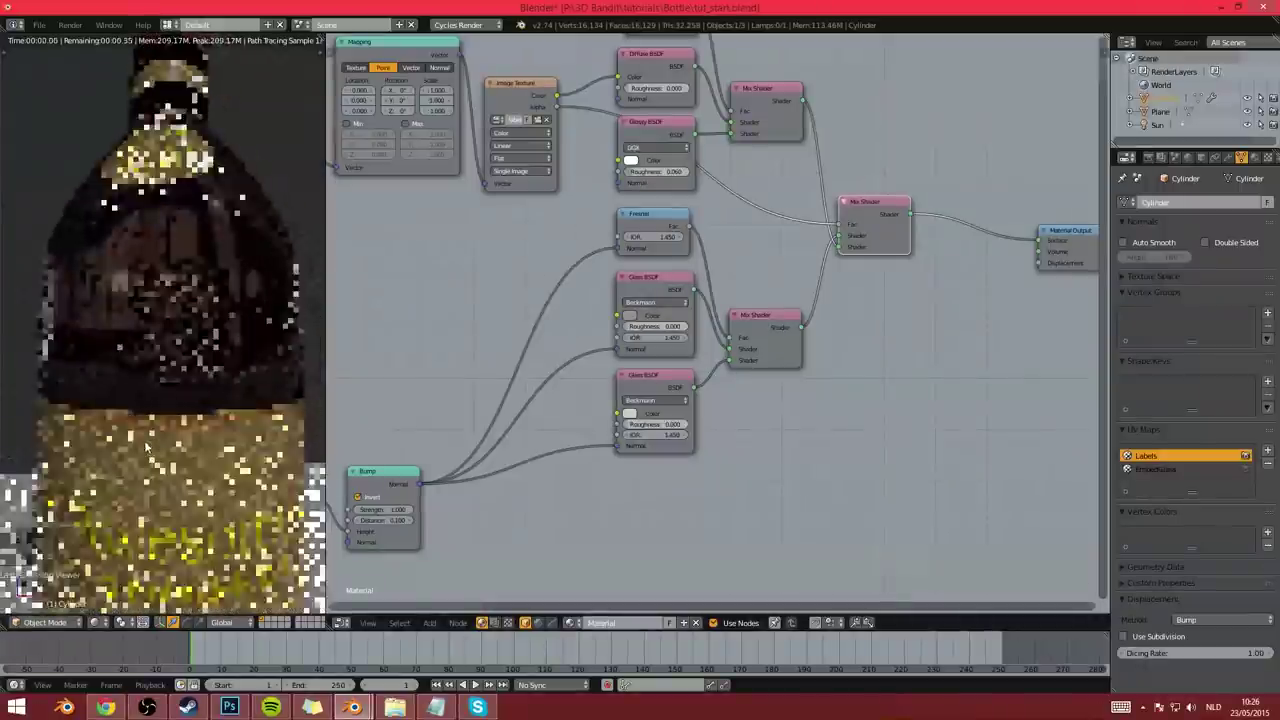
Examine the embossed emblem and labels on the rendered bottle from several angles and distances
middle_click_drag(253, 479, 129, 357)
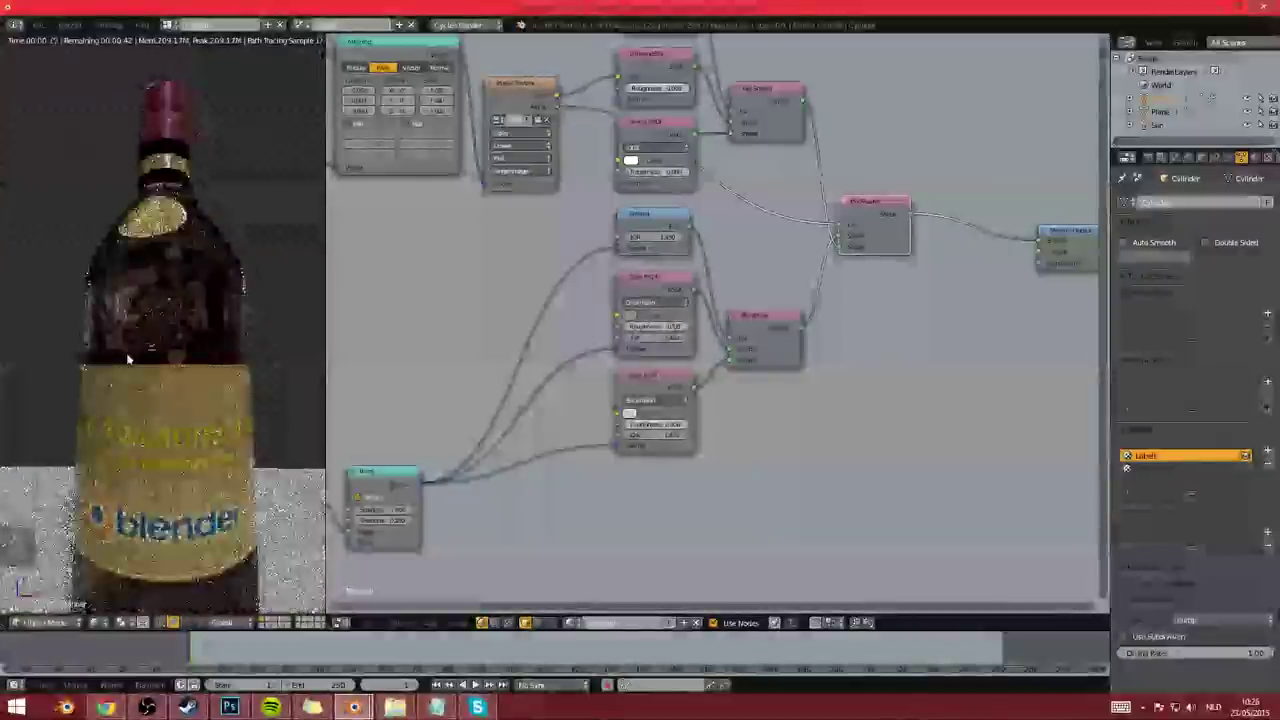
scroll(184, 384, "up", 4)
scroll(207, 384, "down", 2)
middle_click_drag(207, 384, 155, 427)
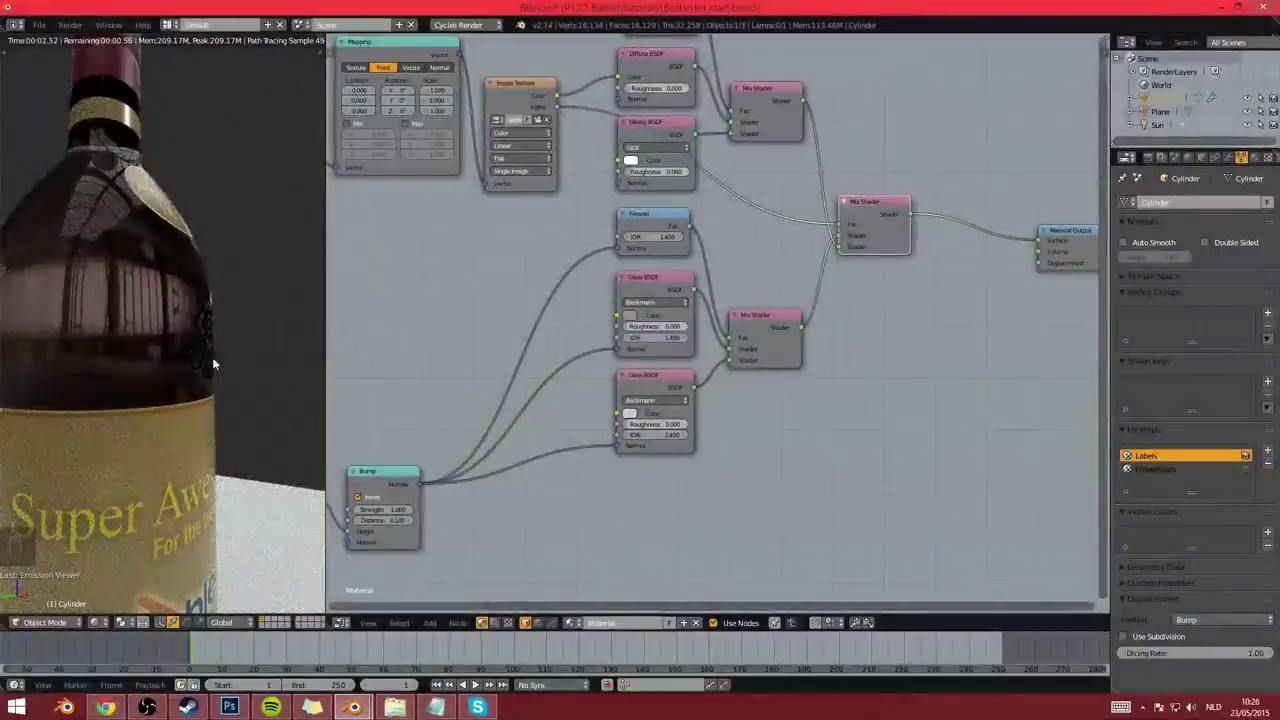
middle_click_drag(207, 292, 217, 334)
scroll(207, 406, "up", 5)
scroll(295, 281, "down", 6)
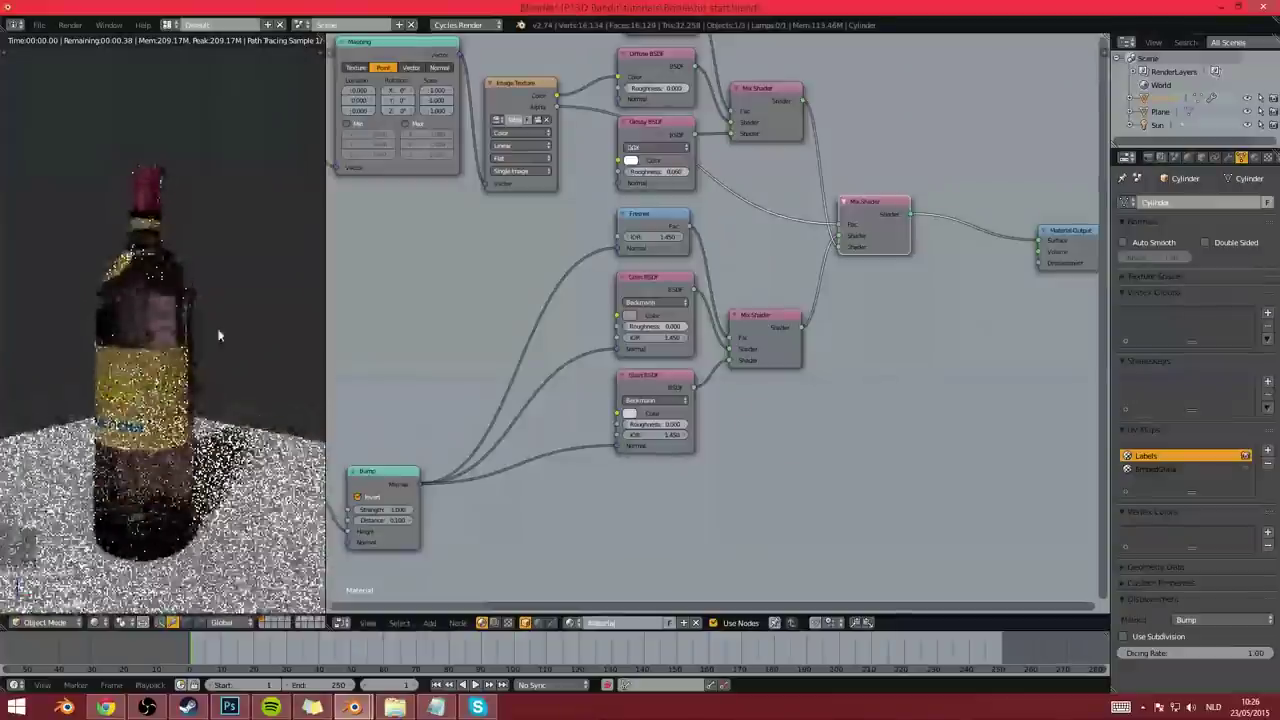
middle_click_drag(228, 478, 203, 389)
scroll(190, 392, "up", 6)
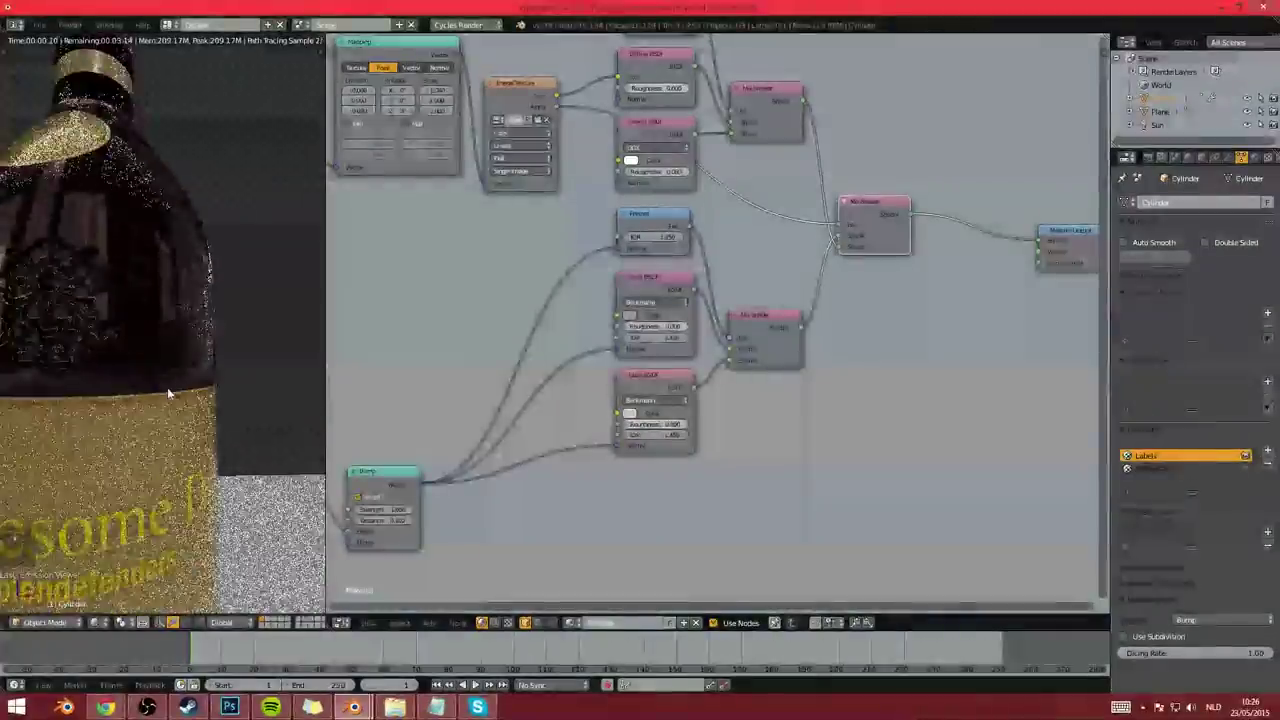
scroll(187, 450, "down", 2)
middle_click_drag(190, 458, 255, 275, "shift")
scroll(250, 280, "down", 4)
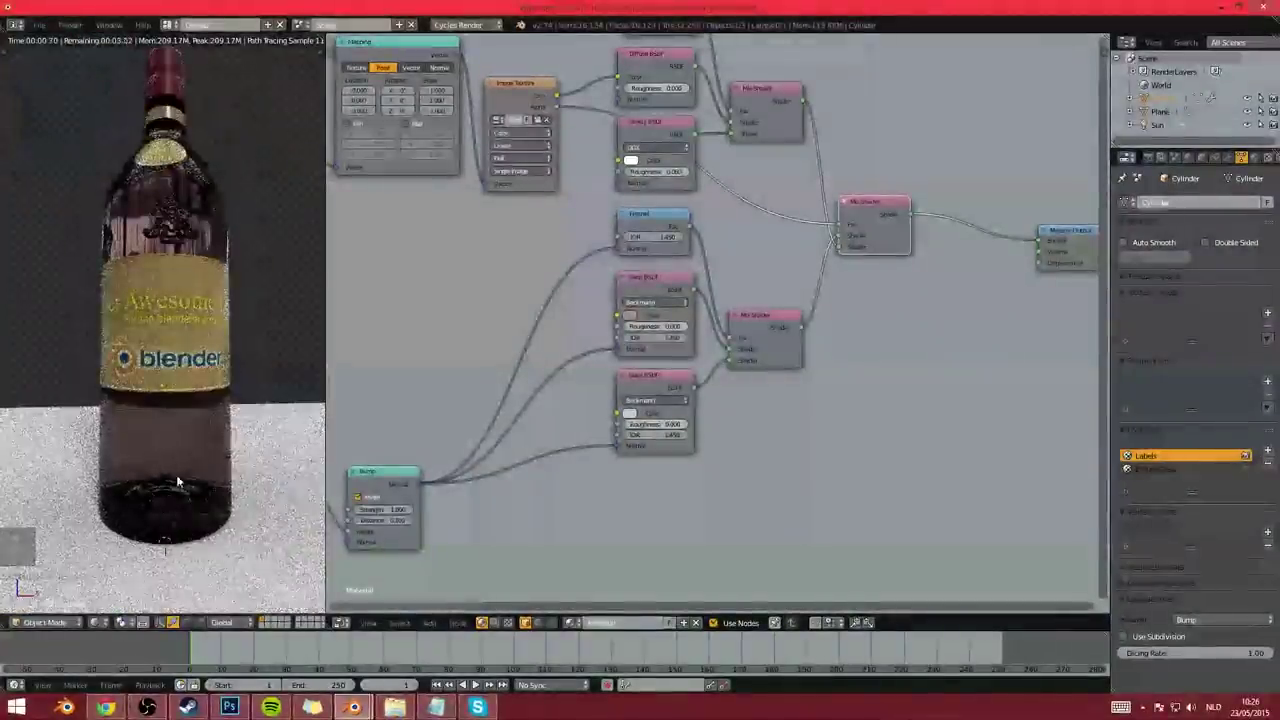
scroll(205, 225, "up", 4)
middle_click_drag(206, 225, 214, 361, "shift")
scroll(228, 360, "up", 4)
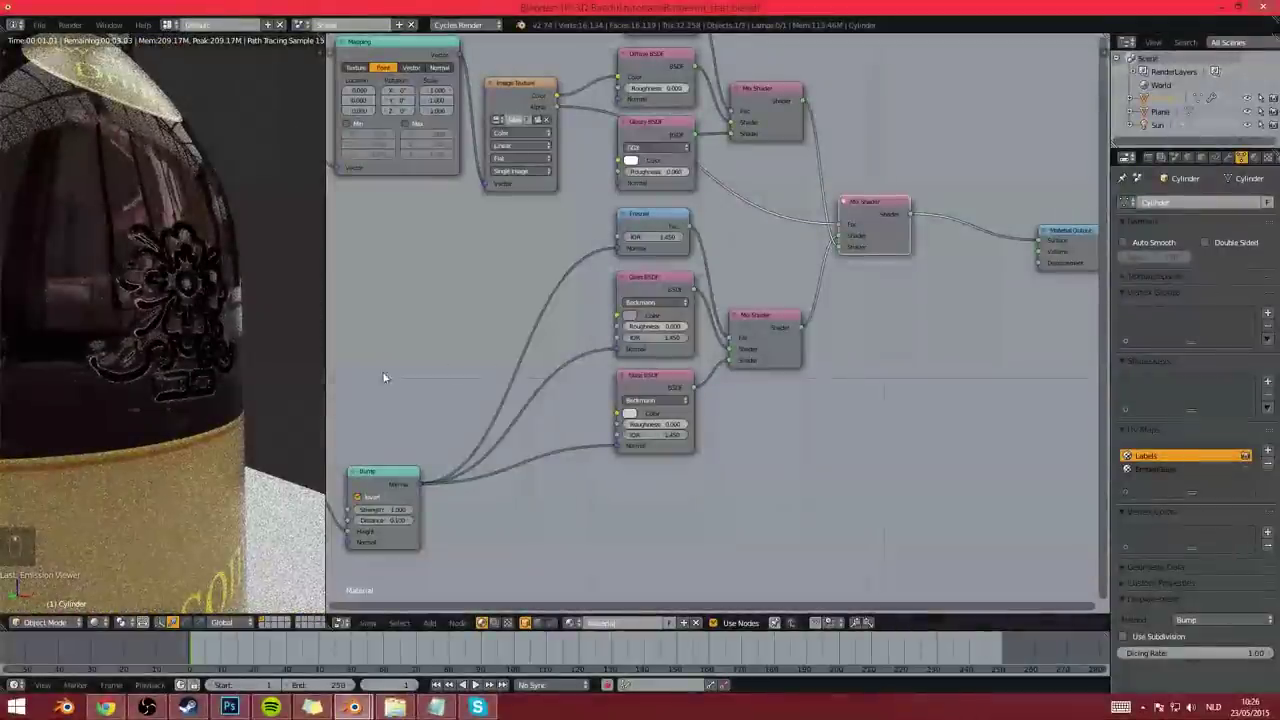
Delete the Bump node and connect the emblem Image Texture's Color output to the Material Output's Displacement input
middle_click_drag(572, 382, 700, 330)
scroll(700, 330, "down", 1)
middle_click_drag(700, 330, 819, 297)
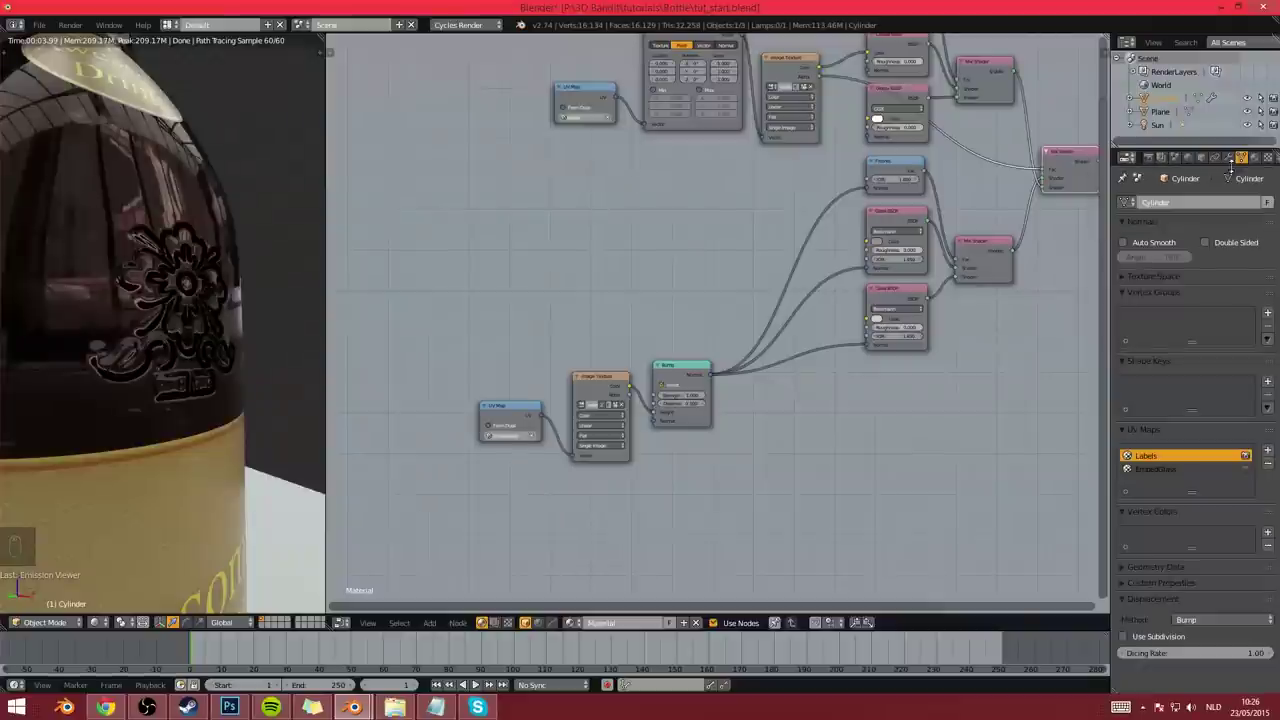
middle_click_drag(781, 424, 664, 430)
scroll(760, 424, "up", 3)
left_click(648, 409)
scroll(740, 411, "down", 3)
key("x")
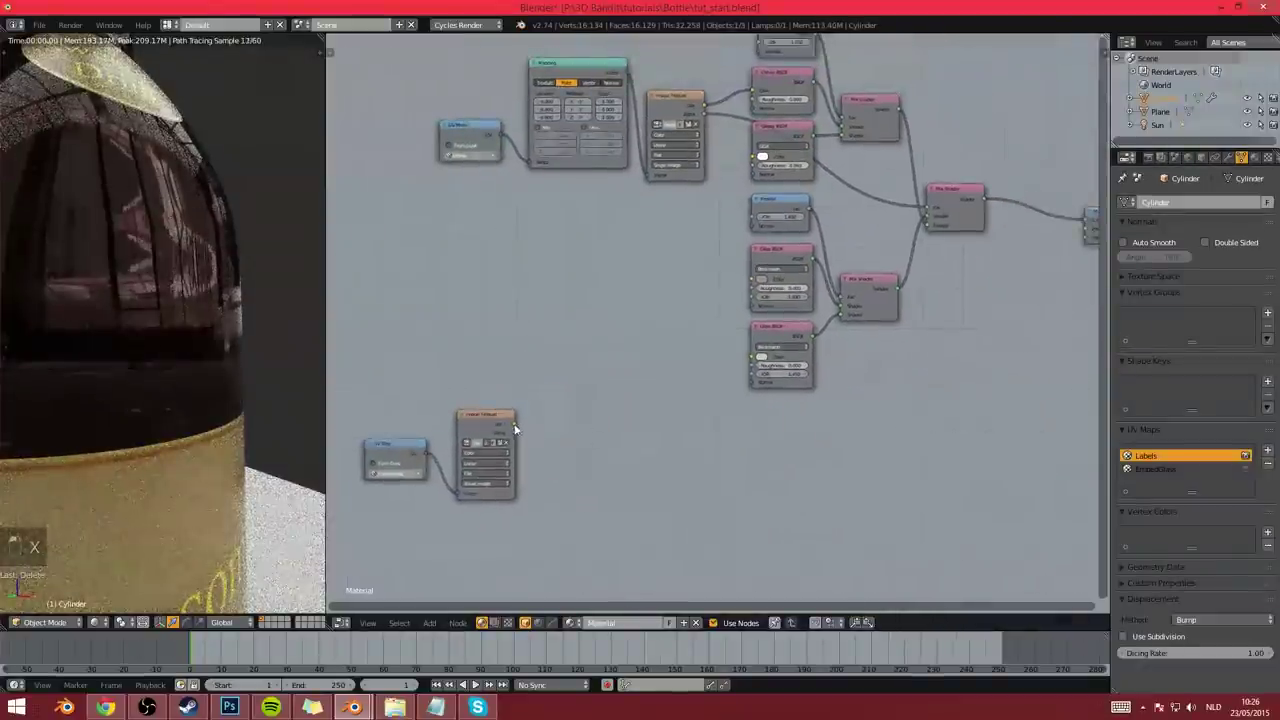
left_click_drag(512, 424, 1085, 236)
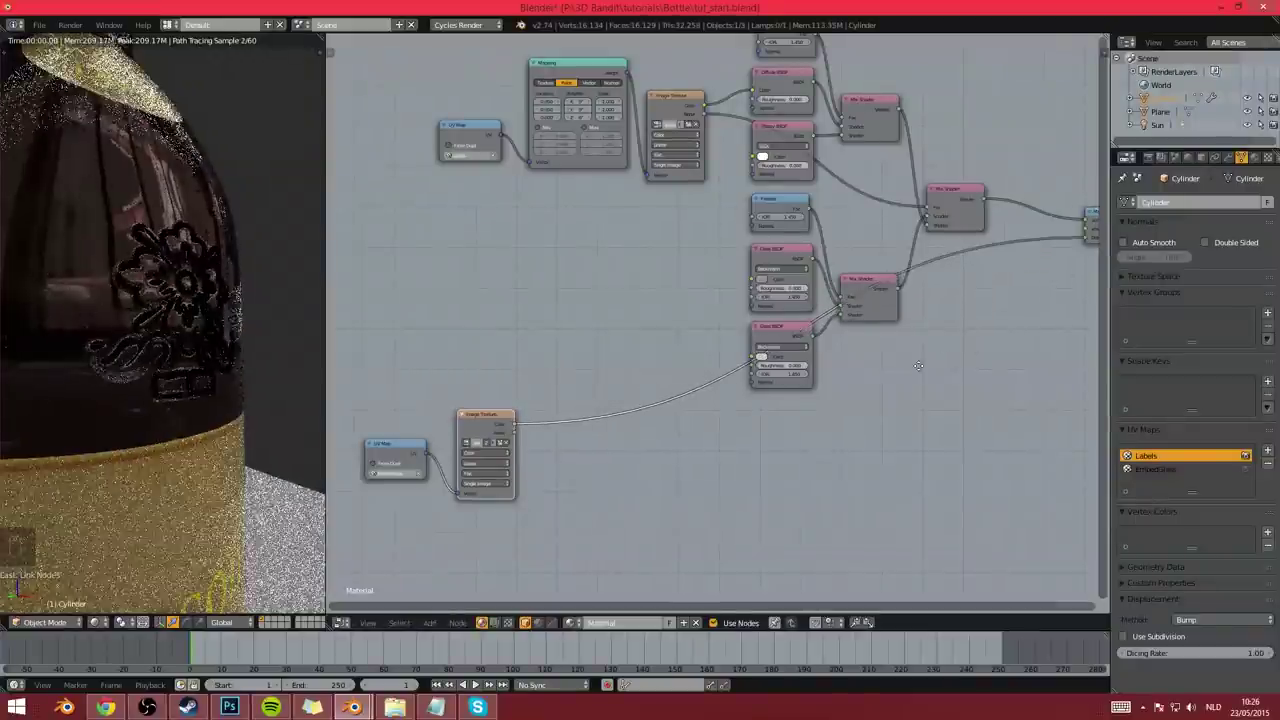
Move the emblem's UV Map and Image Texture nodes closer to the glass shader nodes
scroll(620, 400, "down", 2)
key("b")
left_click_drag(438, 373, 547, 487)
key("g")
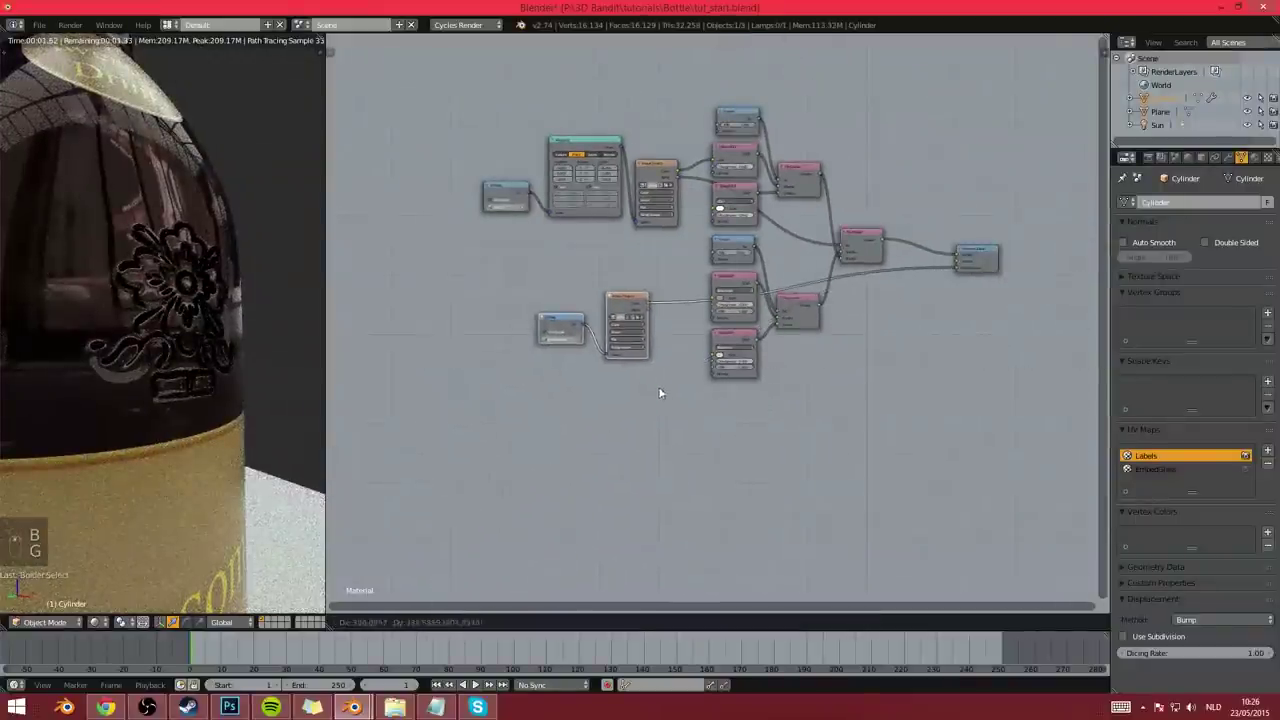
left_click(680, 404)
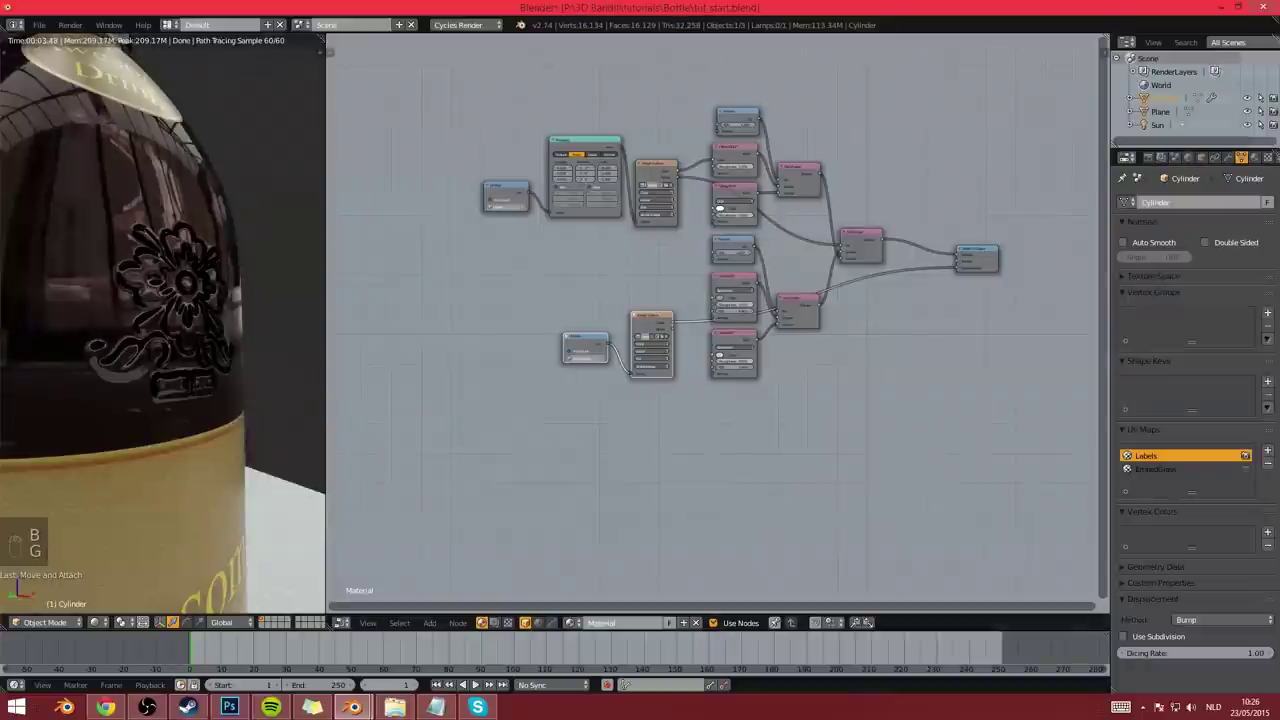
Set the bottle mesh's displacement method to True and restart the rendered preview to check the emblem
left_click(1229, 158)
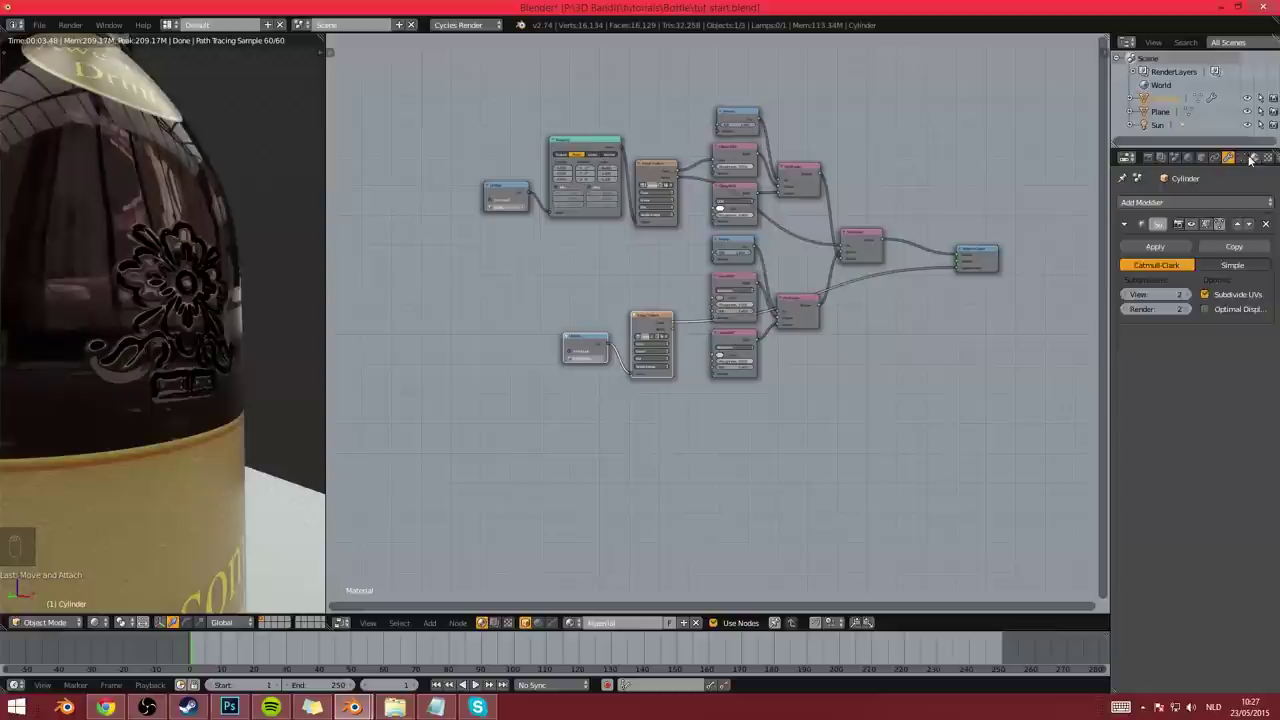
left_click(1242, 158)
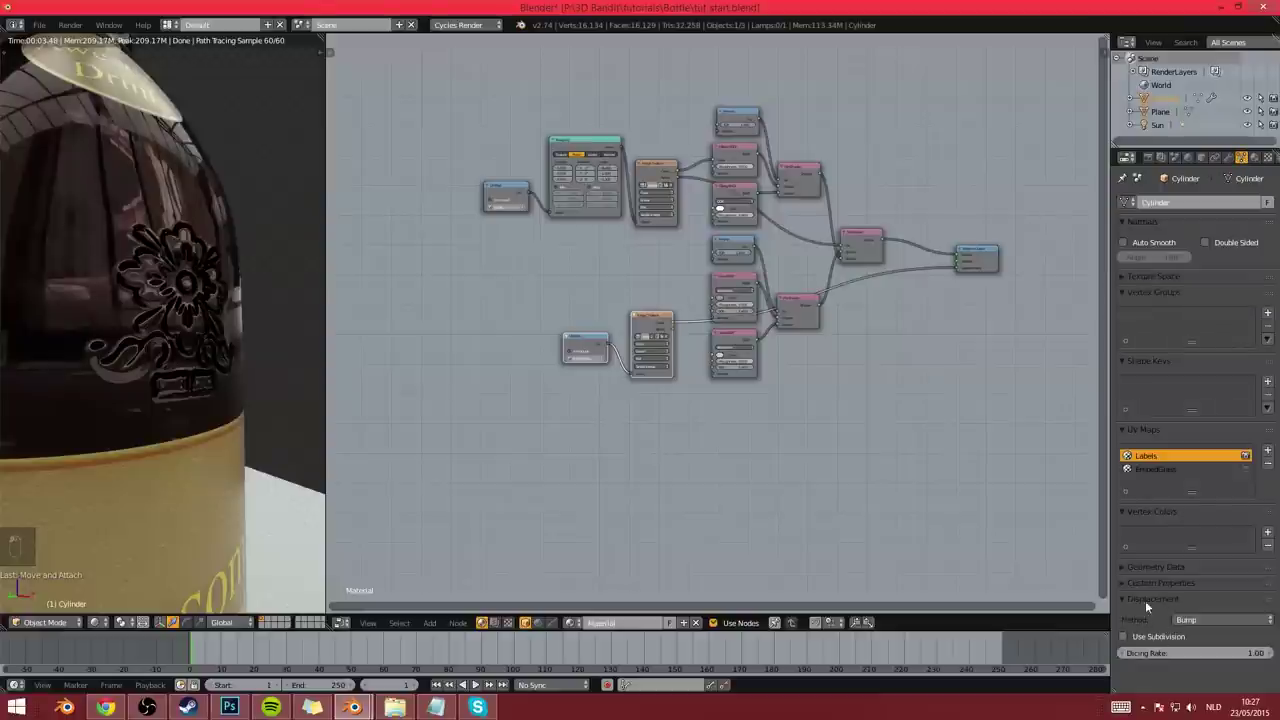
left_click(1184, 618)
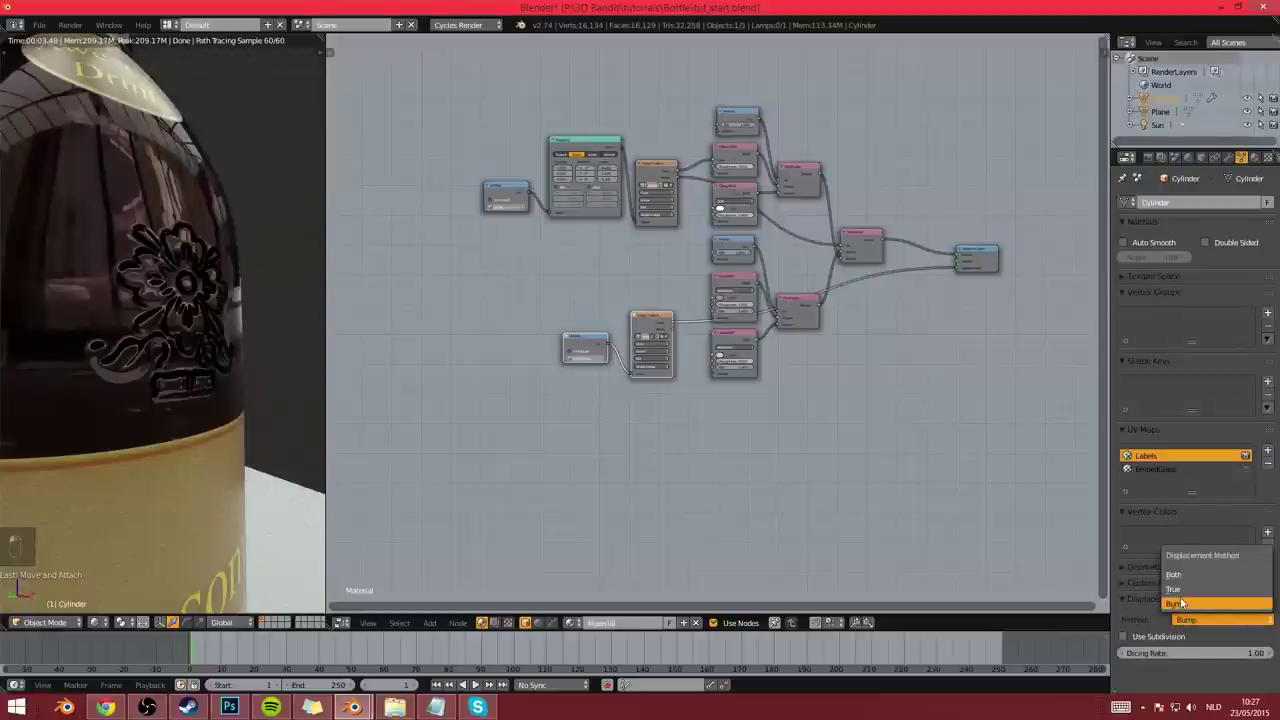
left_click(1185, 592)
key("shift+z")
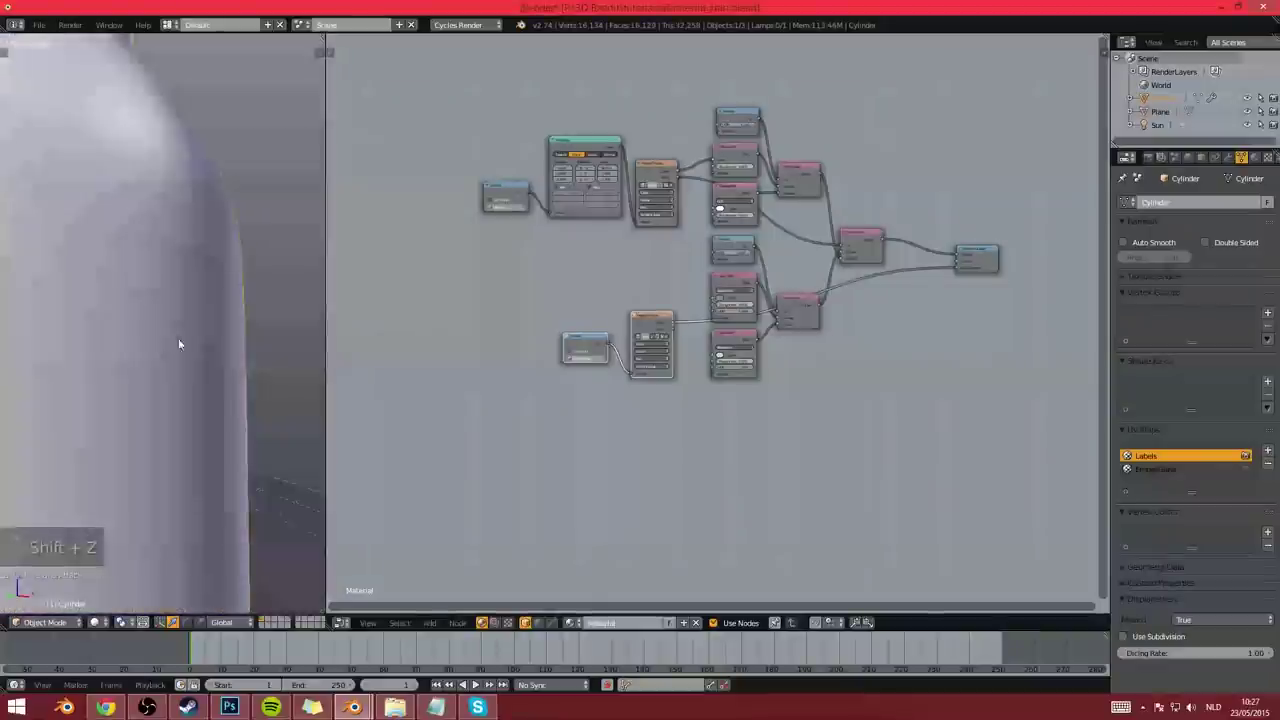
key("shift+z")
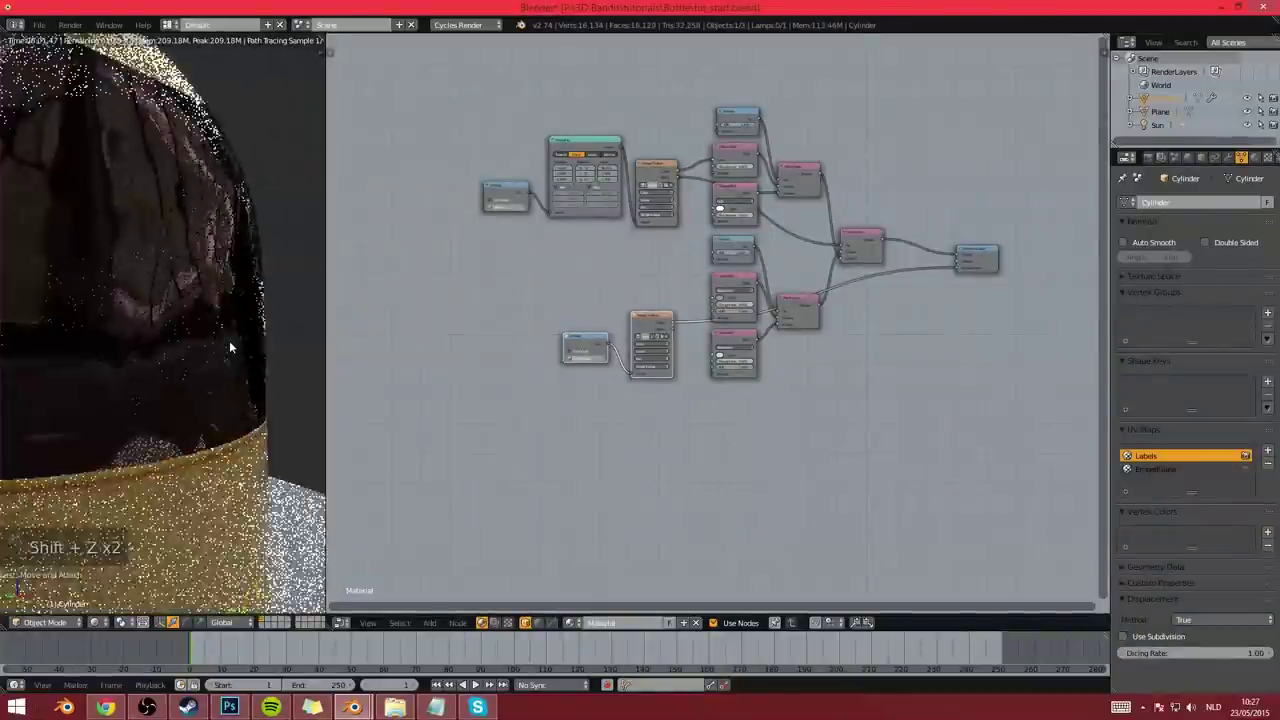
scroll(200, 300, "down", 5)
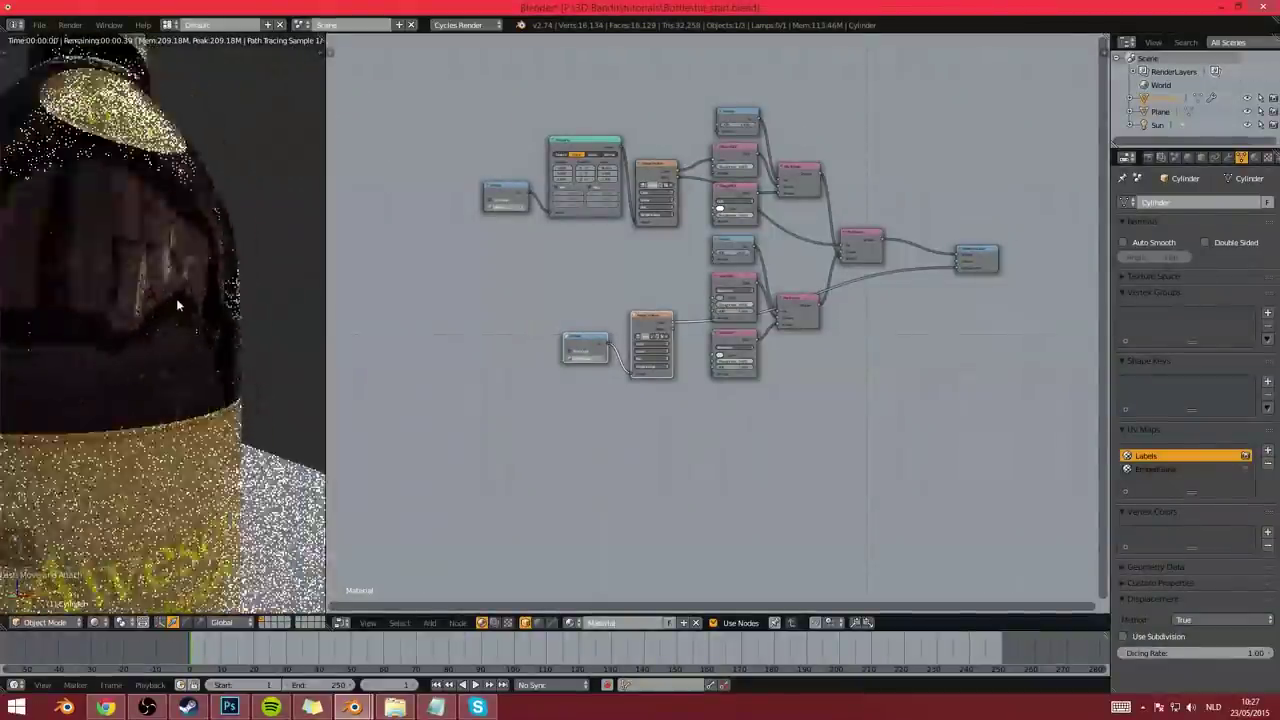
scroll(196, 329, "up", 4)
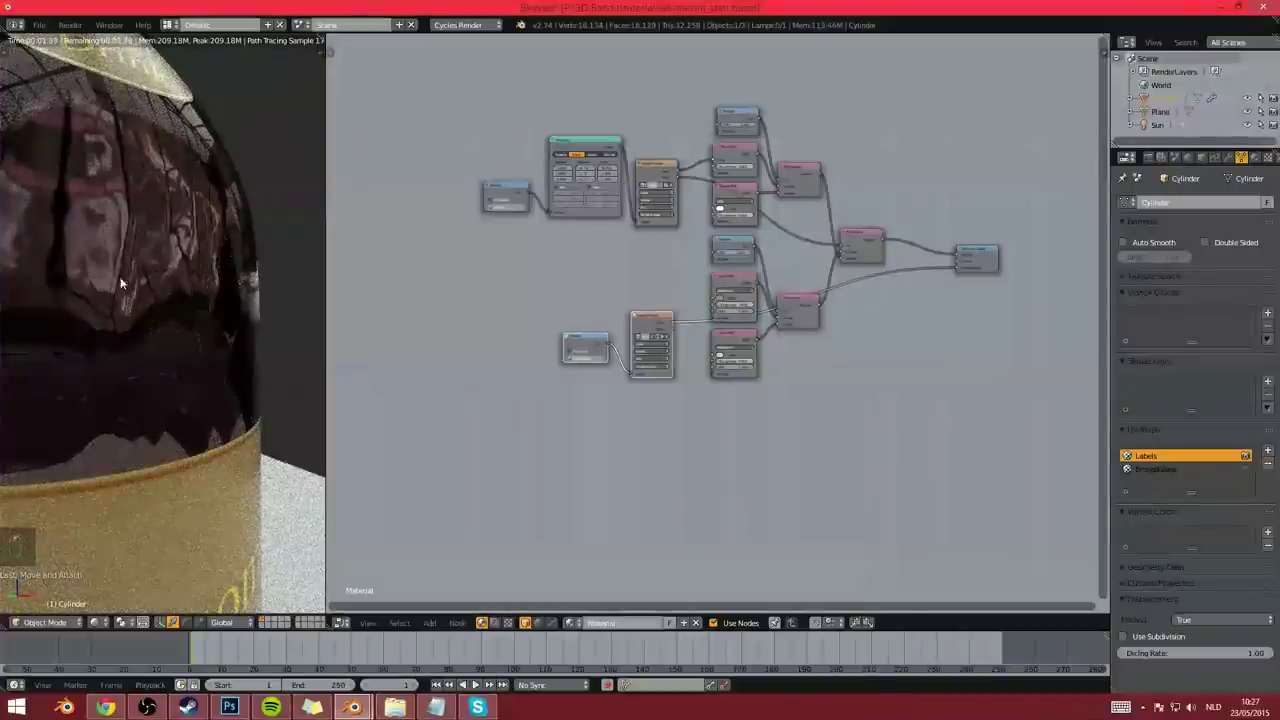
Leave the rendered preview and set the bottle's Subdivision Surface View and Render levels to 5
left_click(1228, 157)
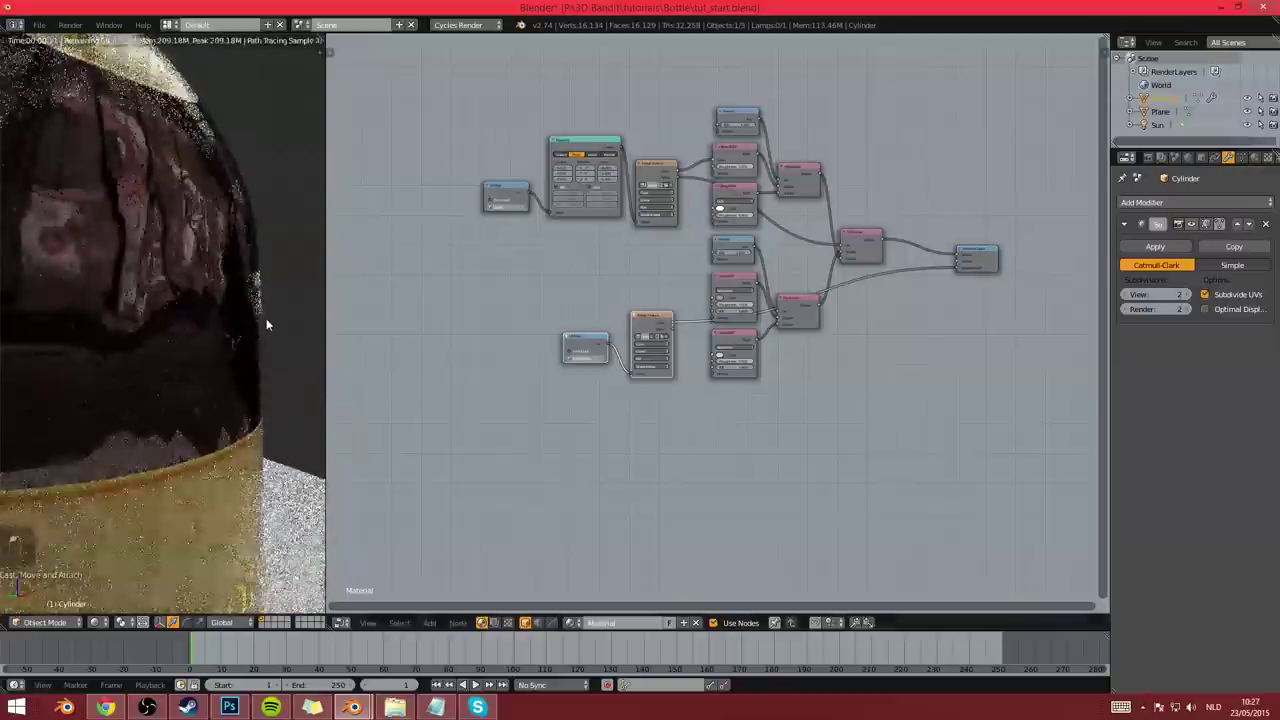
key("shift+z")
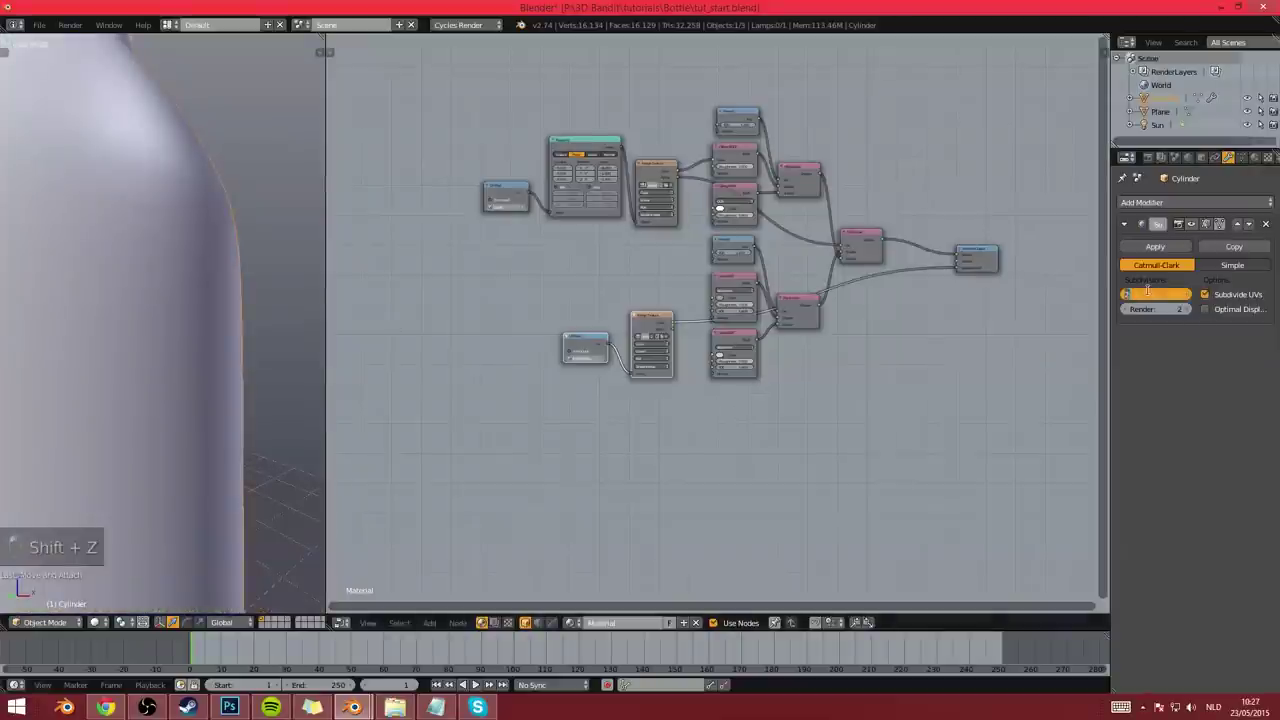
type("5")
key("Return")
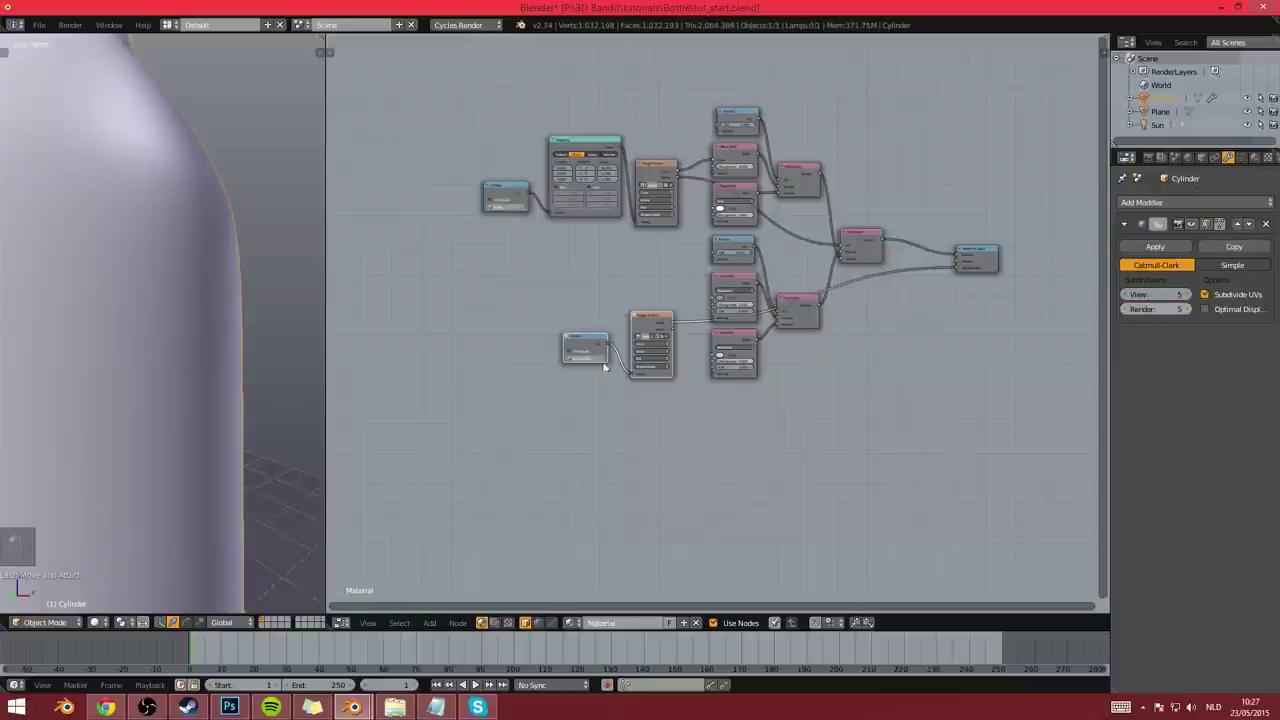
Inspect the subdivided bottle in solid shading and examine its displaced emblem up close in the rendered preview
middle_click_drag(109, 402, 148, 382)
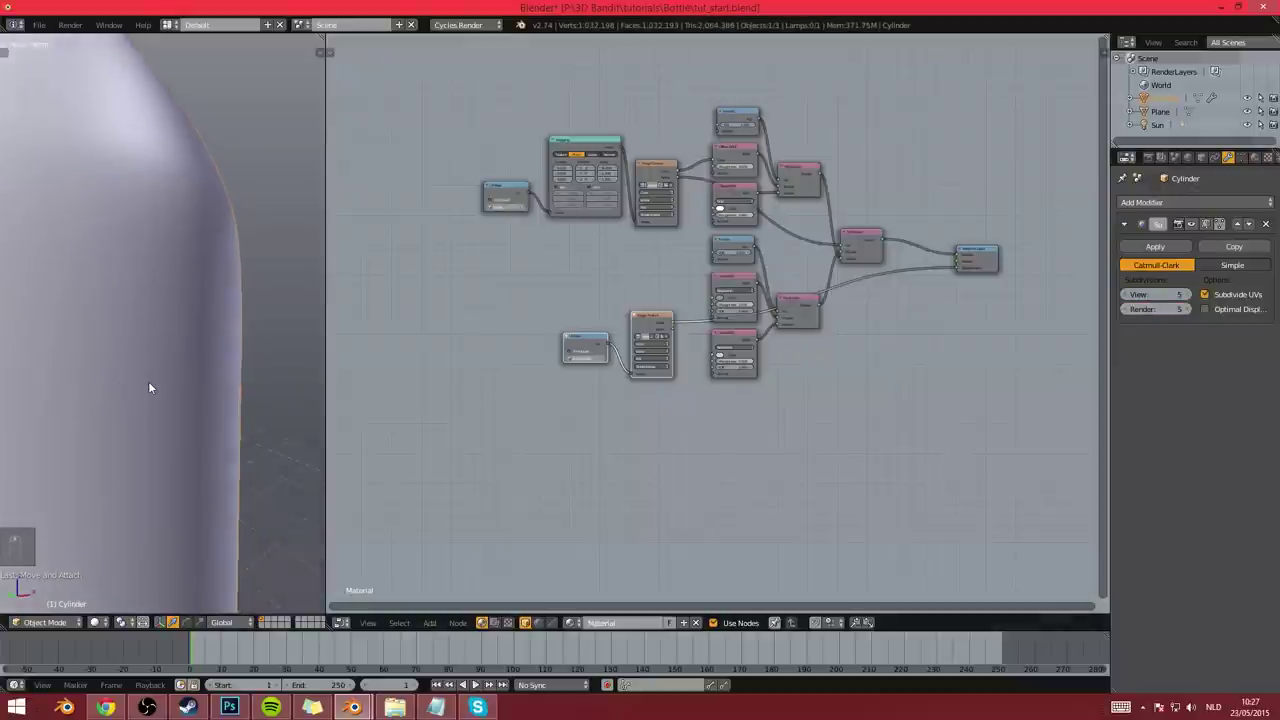
scroll(145, 380, "down", 5)
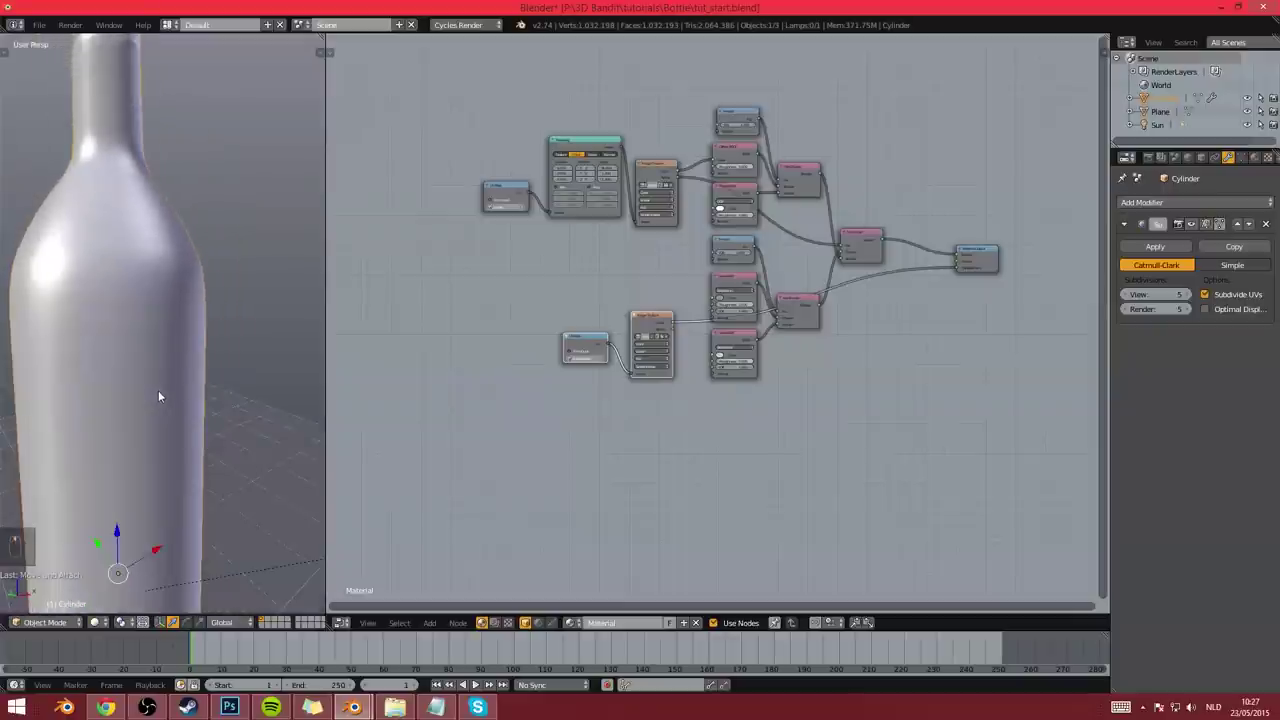
scroll(166, 359, "up", 3)
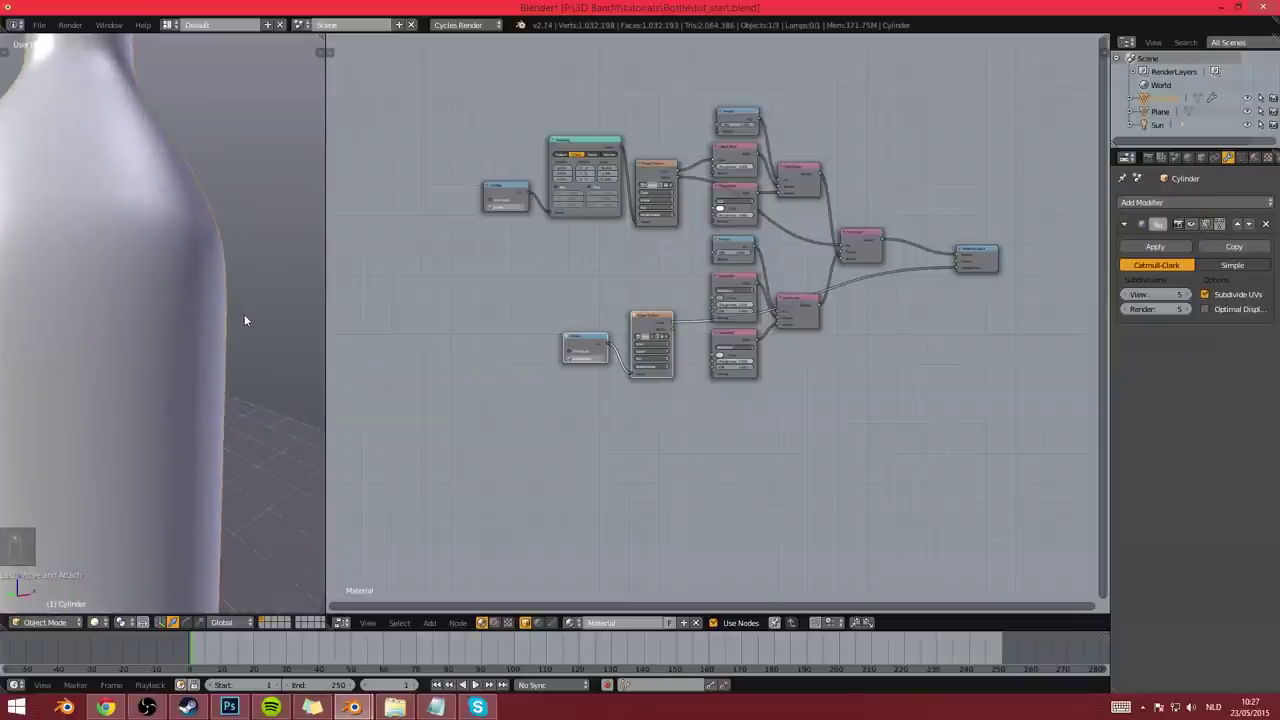
key("shift+z")
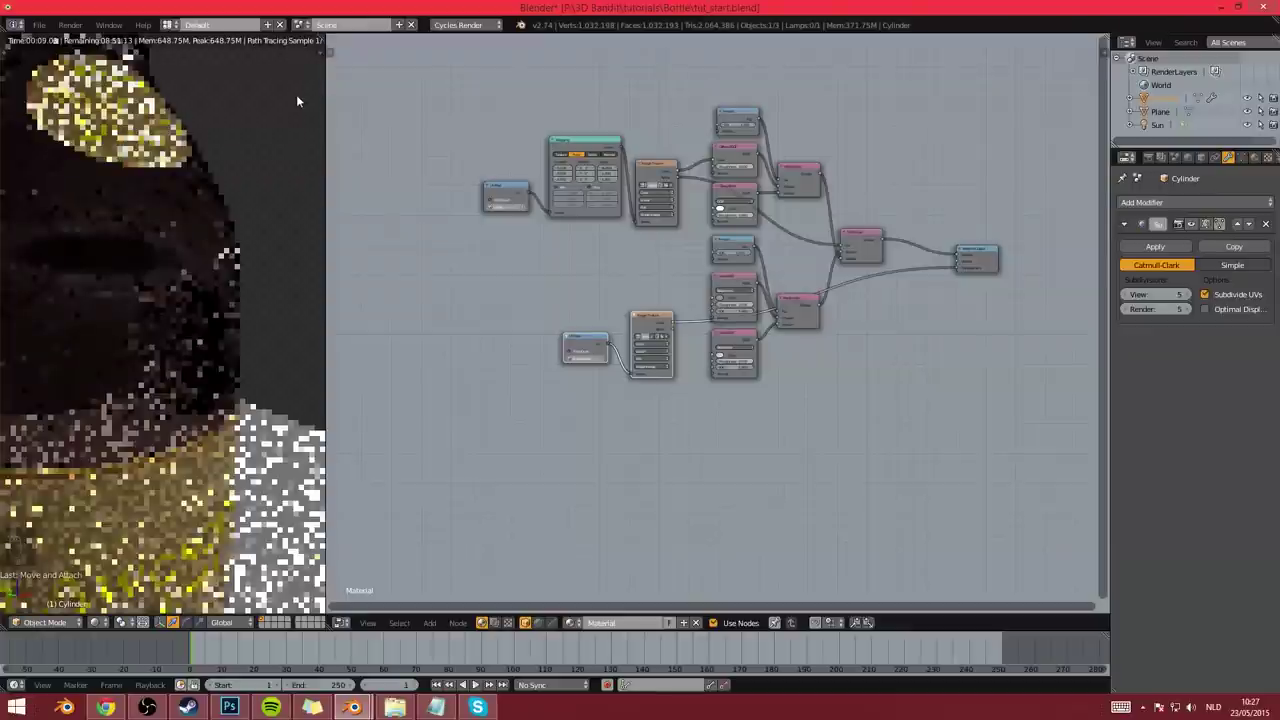
scroll(297, 96, "up", 2)
middle_click_drag(239, 243, 246, 377)
middle_click_drag(285, 241, 192, 348)
scroll(213, 367, "up", 3)
scroll(192, 348, "up", 3)
scroll(191, 348, "down", 1)
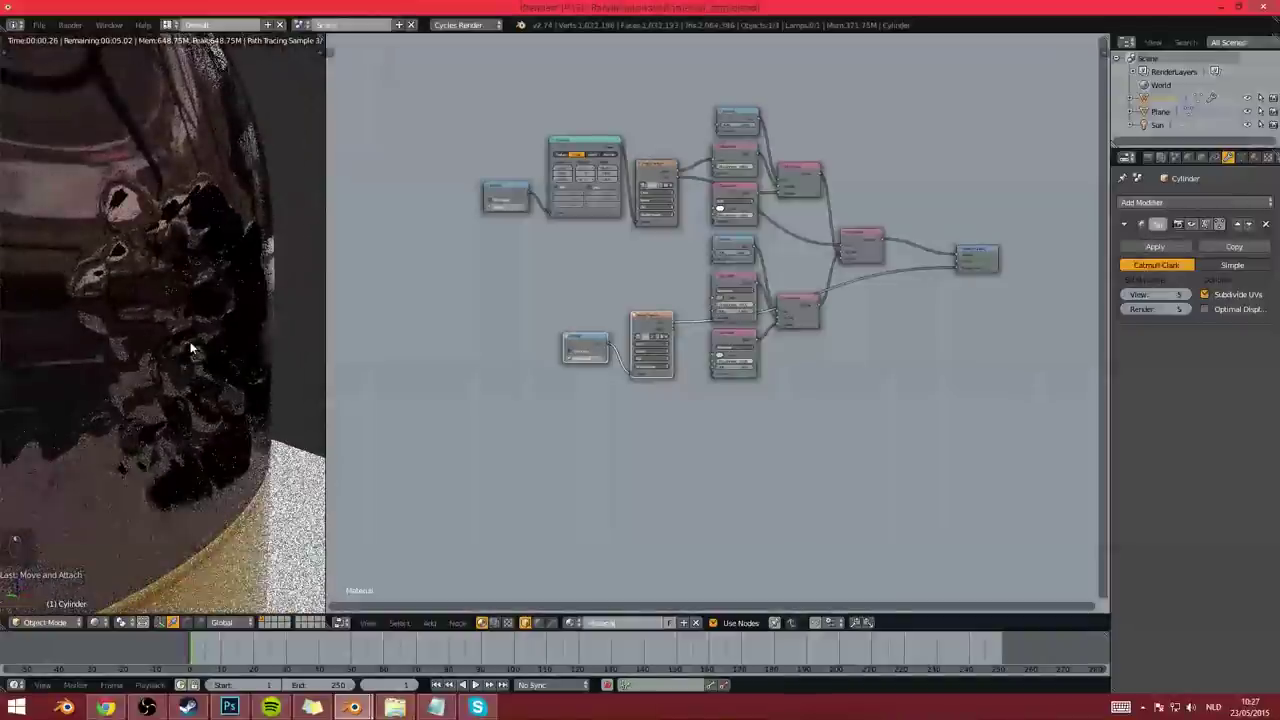
Move the emblem's UV Map and Image Texture nodes away from the shaders to make room for more nodes
middle_click_drag(325, 335, 333, 341)
scroll(651, 376, "up", 5)
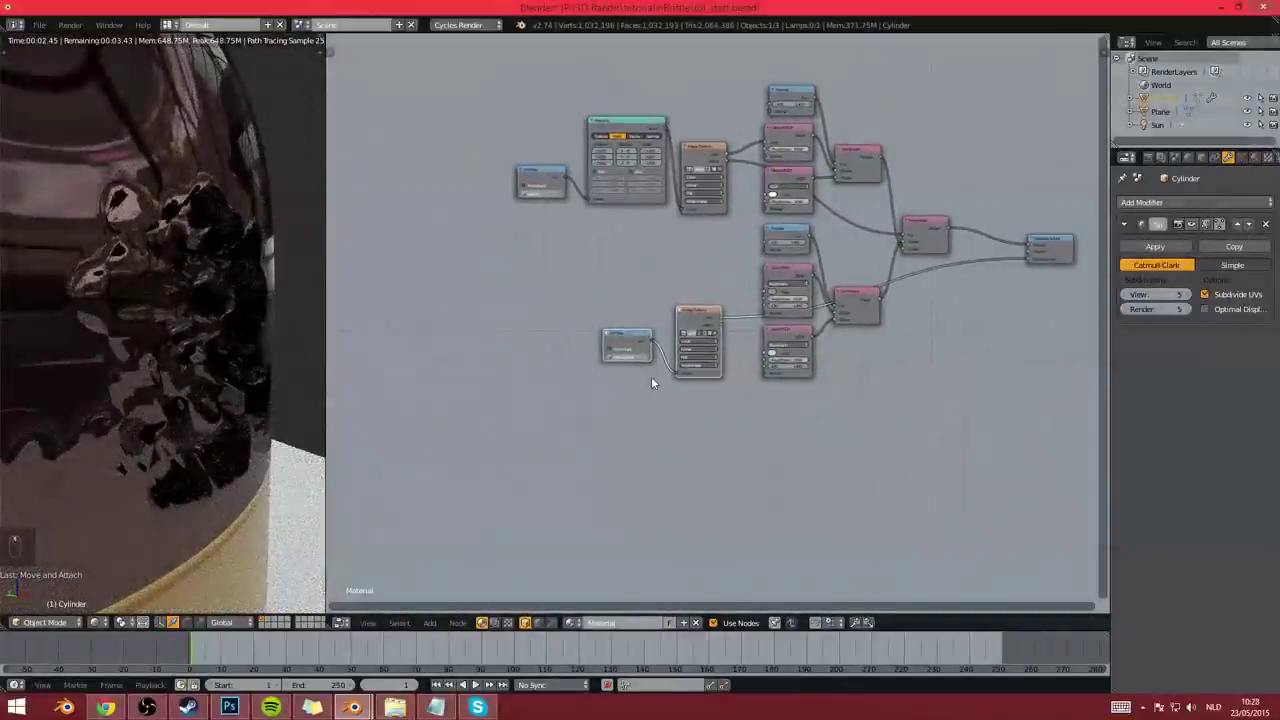
key("a")
key("b")
left_click_drag(515, 281, 716, 466)
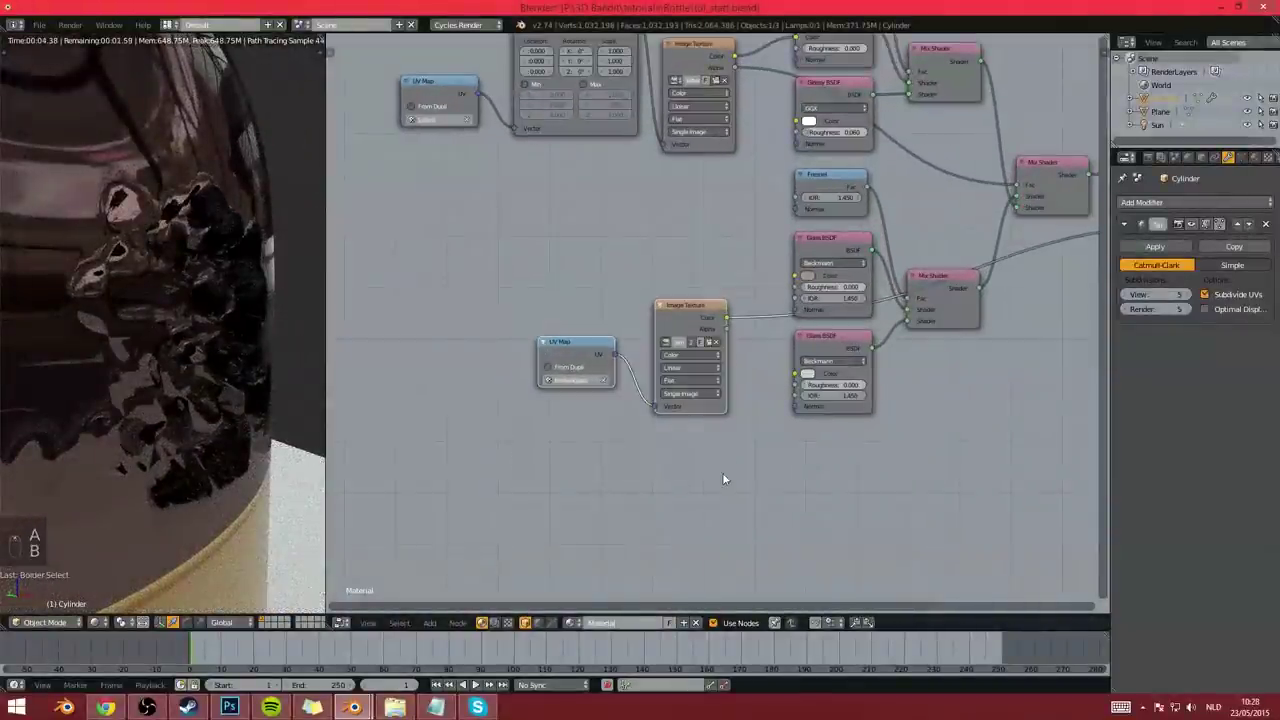
key("g")
left_click(523, 464)
Insert an Invert node on the link between the emblem's Image Texture and the displacement input, and restart the rendered preview
key("shift+a")
mouse_move(516, 342)
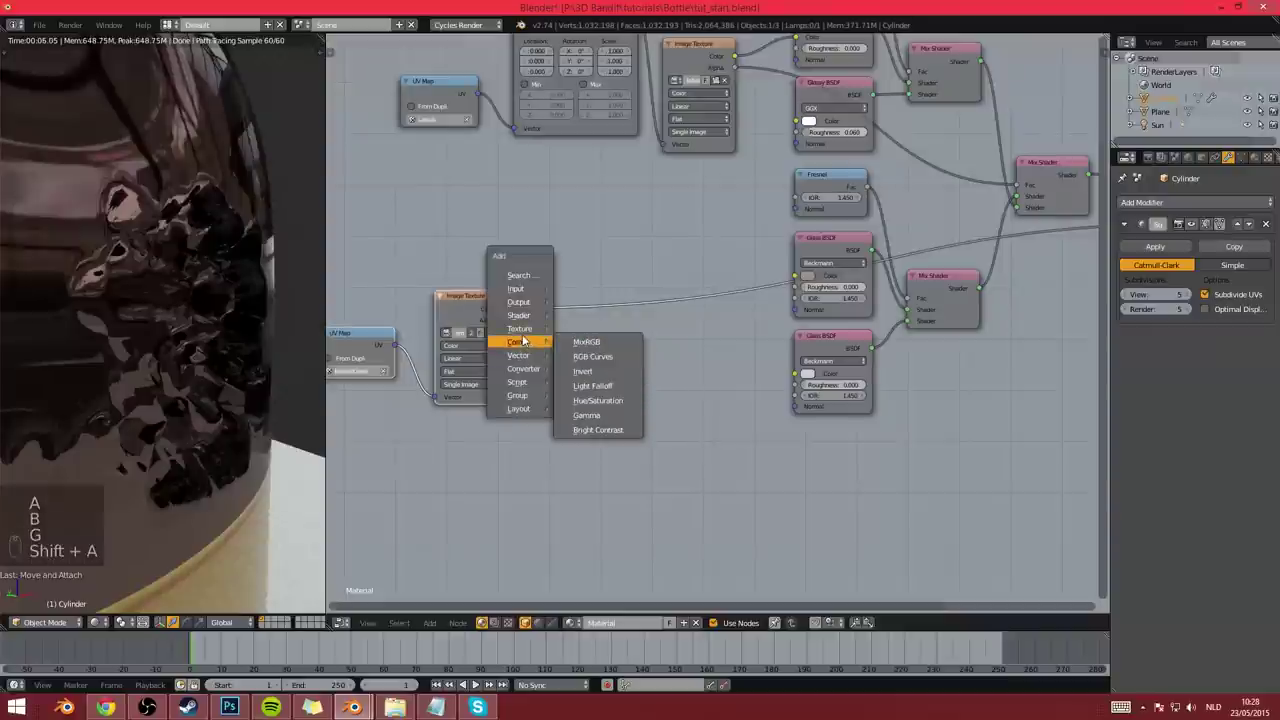
left_click(583, 371)
left_click(584, 305)
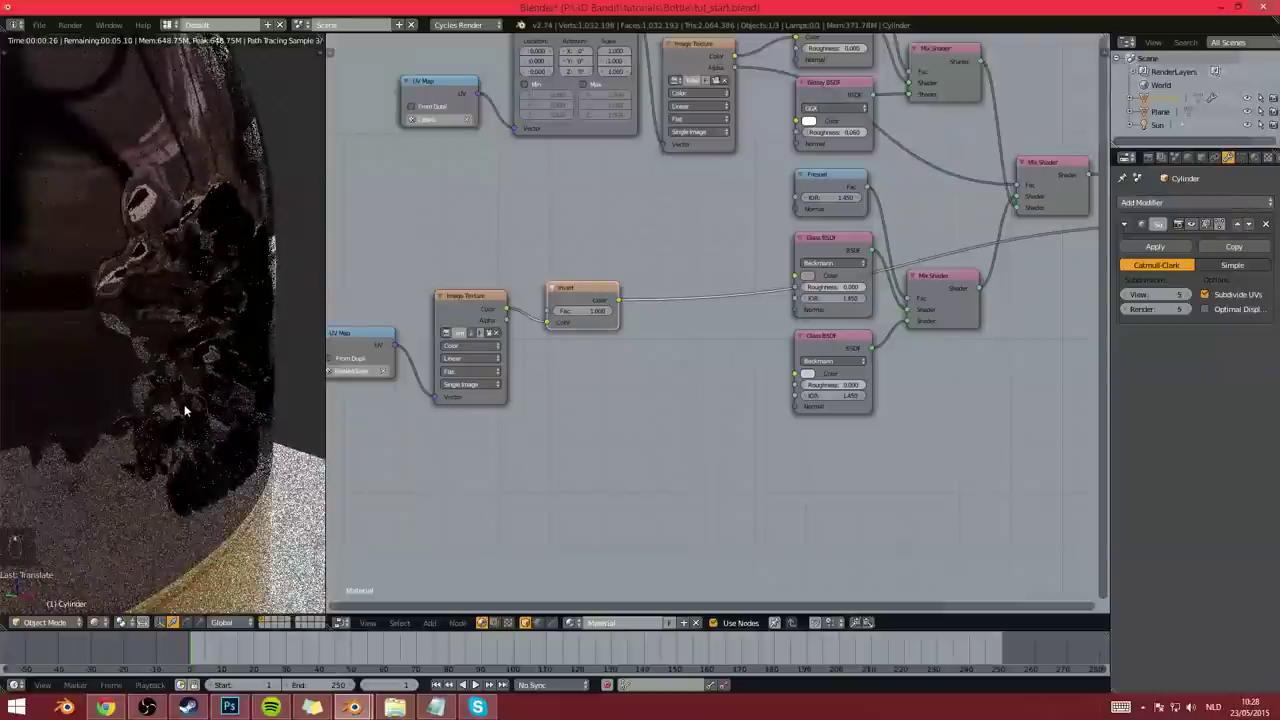
key("shift+z")
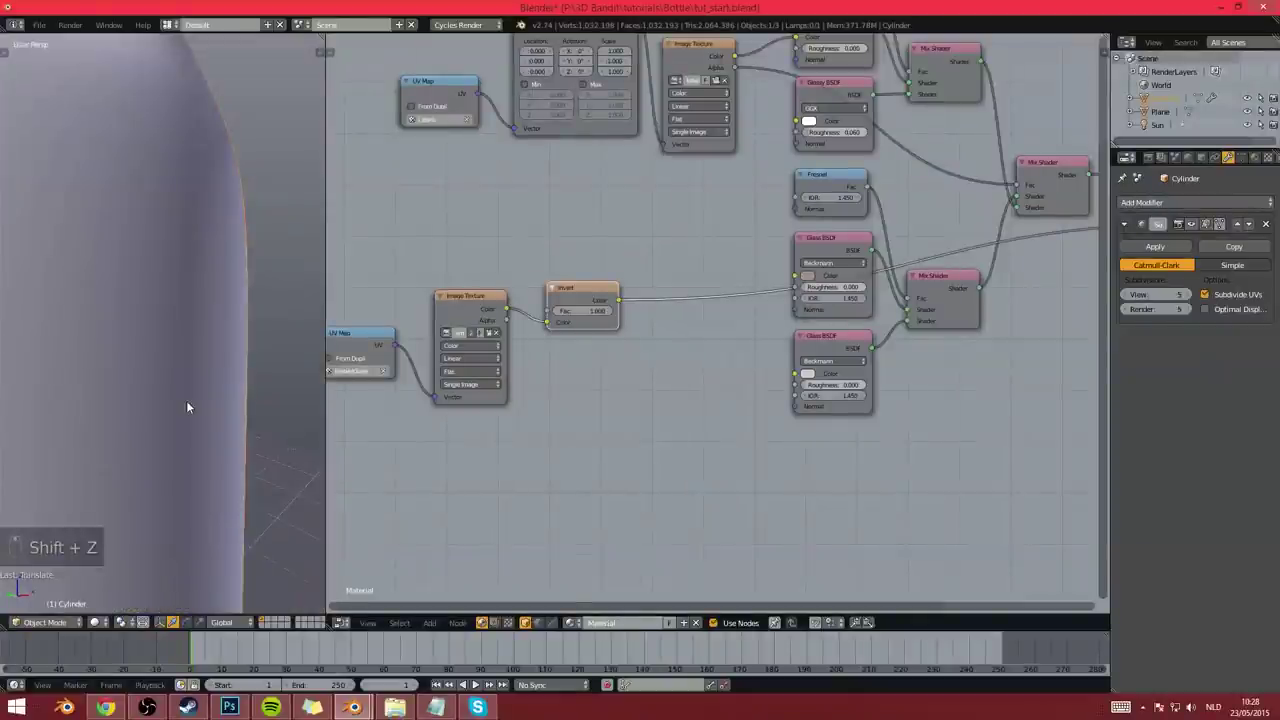
key("shift+z")
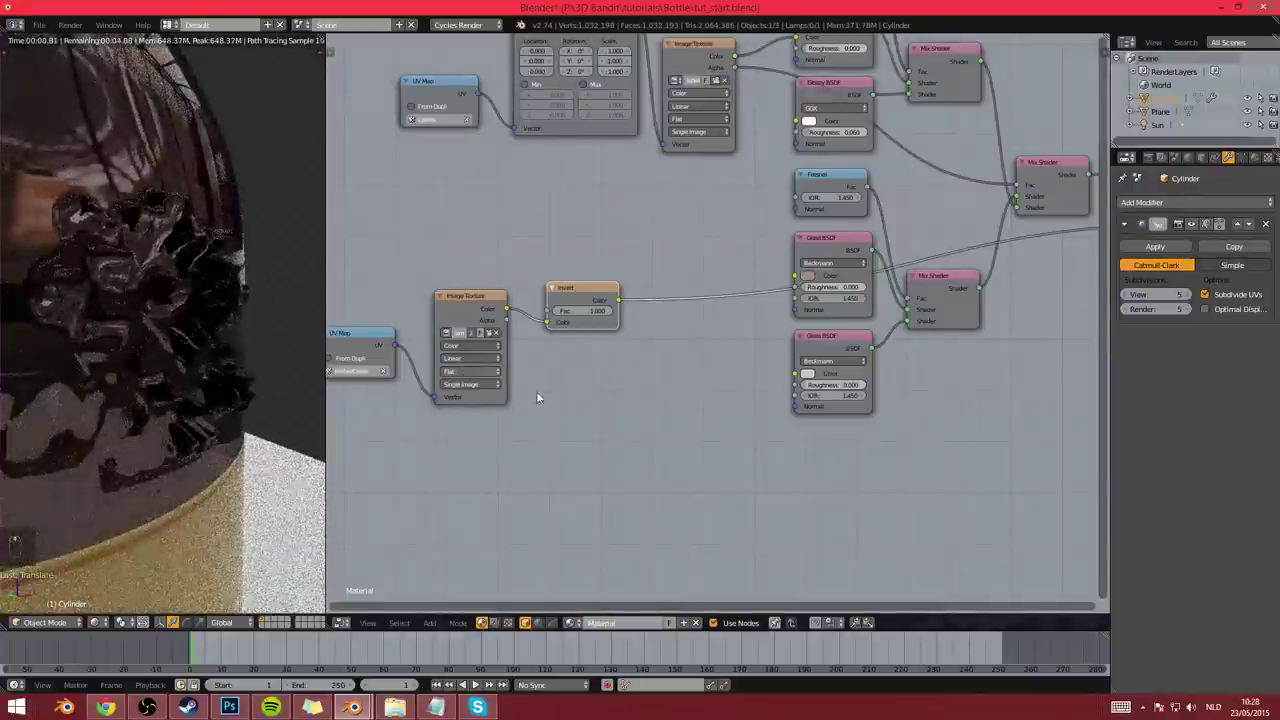
Insert a Math node after the Invert node on the displacement link, set to Multiply with a value of 0.3
middle_click_drag(536, 391, 540, 403)
key("shift+a")
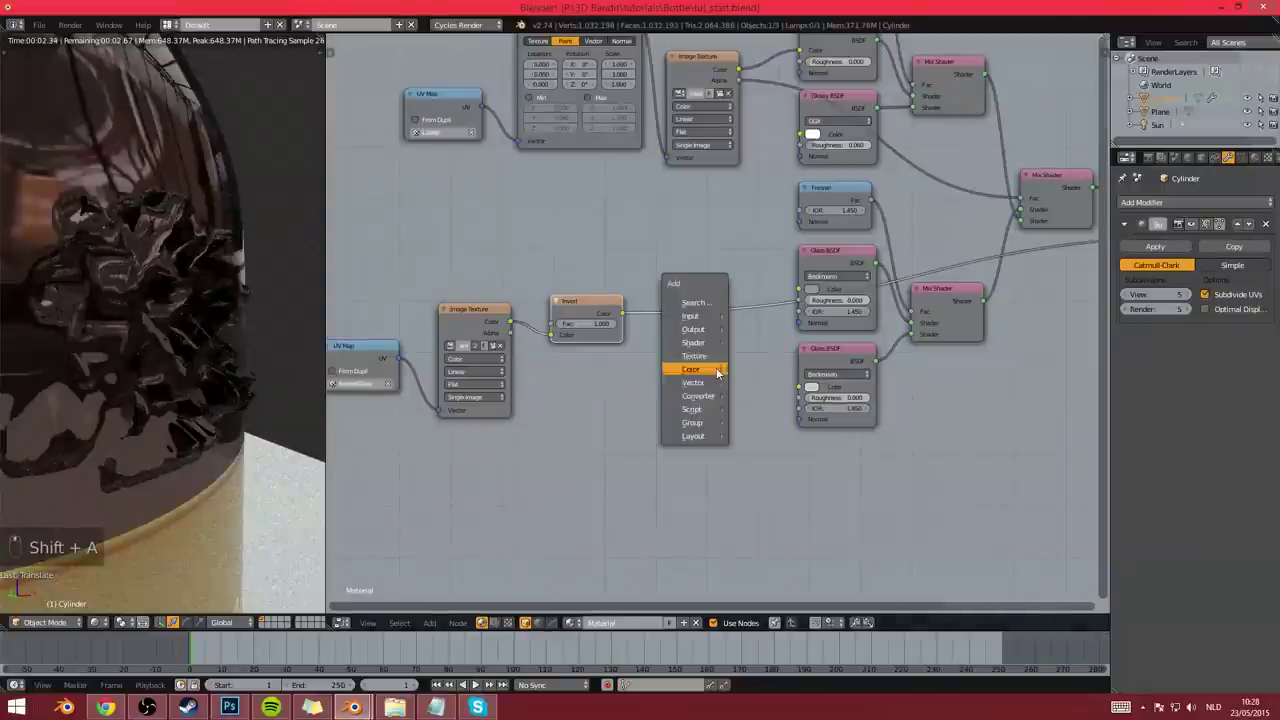
mouse_move(688, 396)
left_click(756, 396)
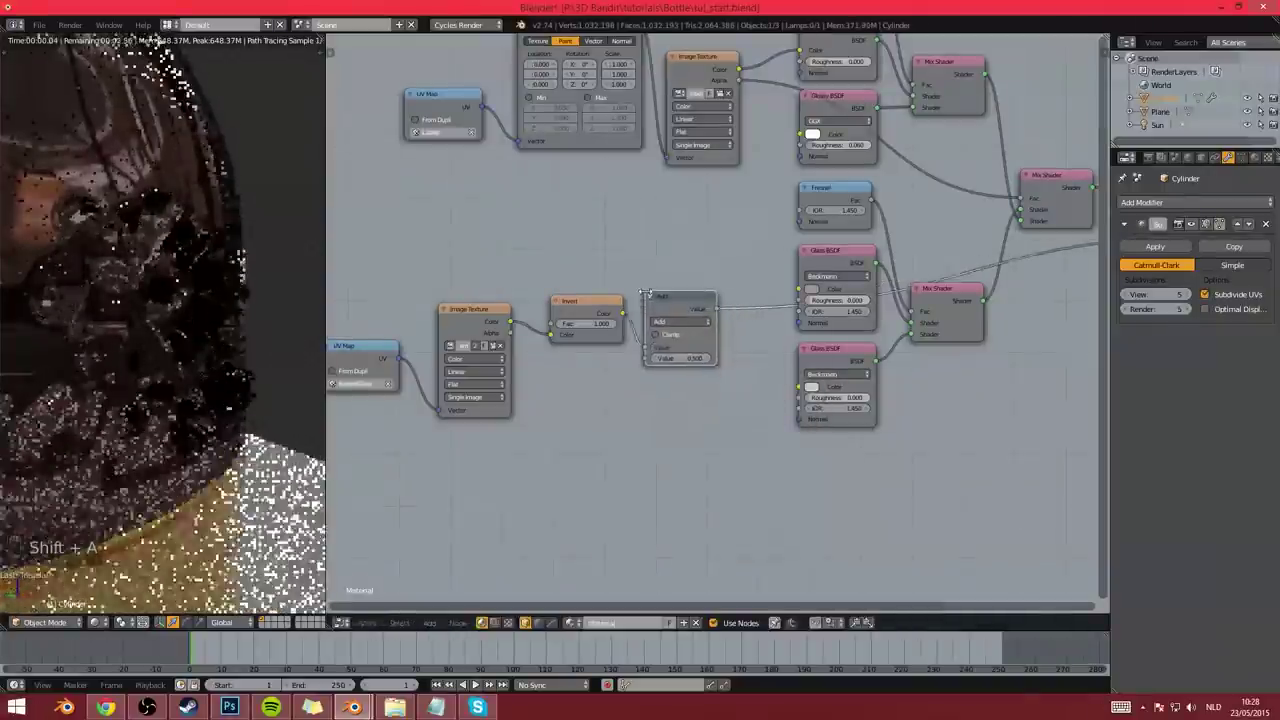
left_click(665, 303)
left_click(680, 322)
left_click(670, 288)
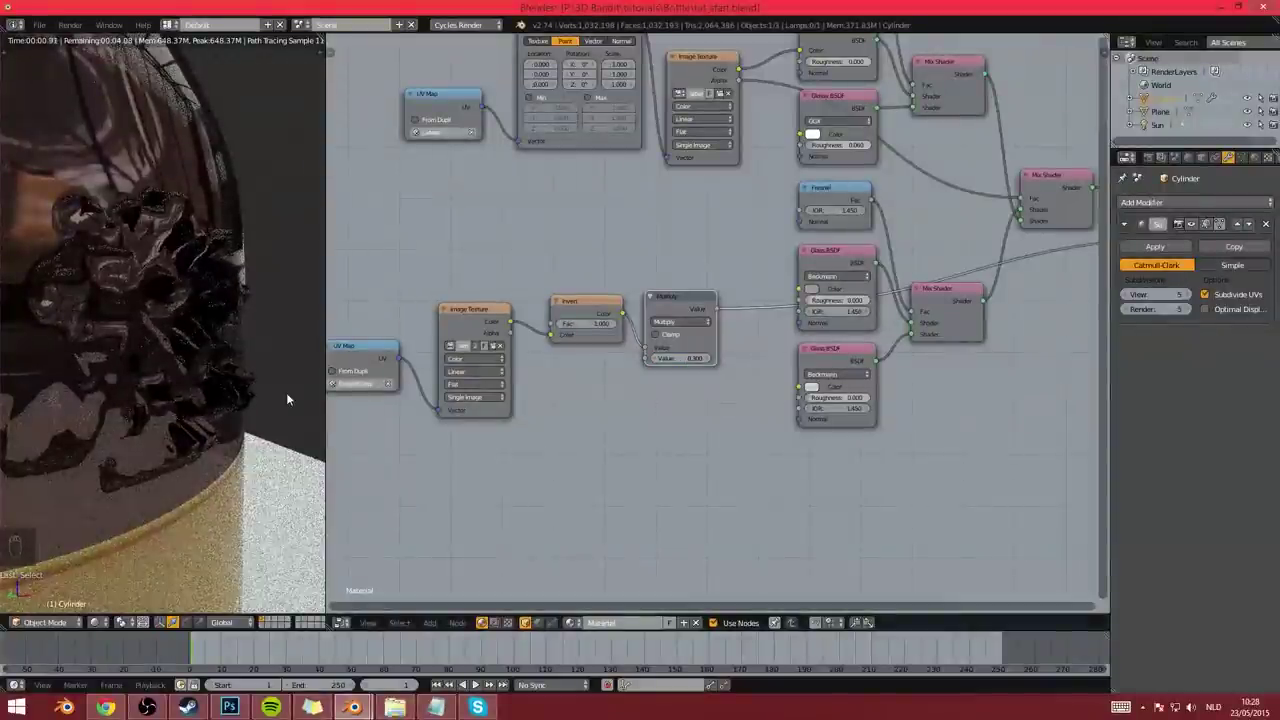
Restart the rendered preview and examine the displaced emblem on the bottle from several angles and distances
key("shift+z")
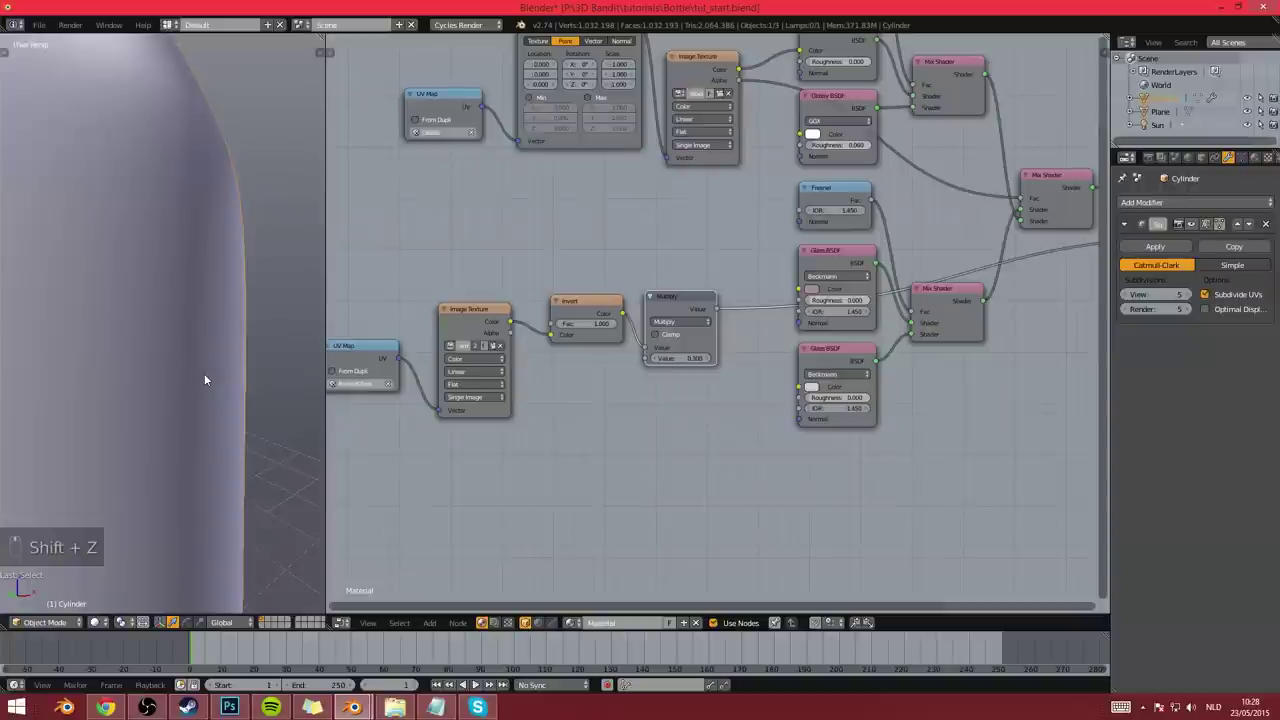
key("shift+z")
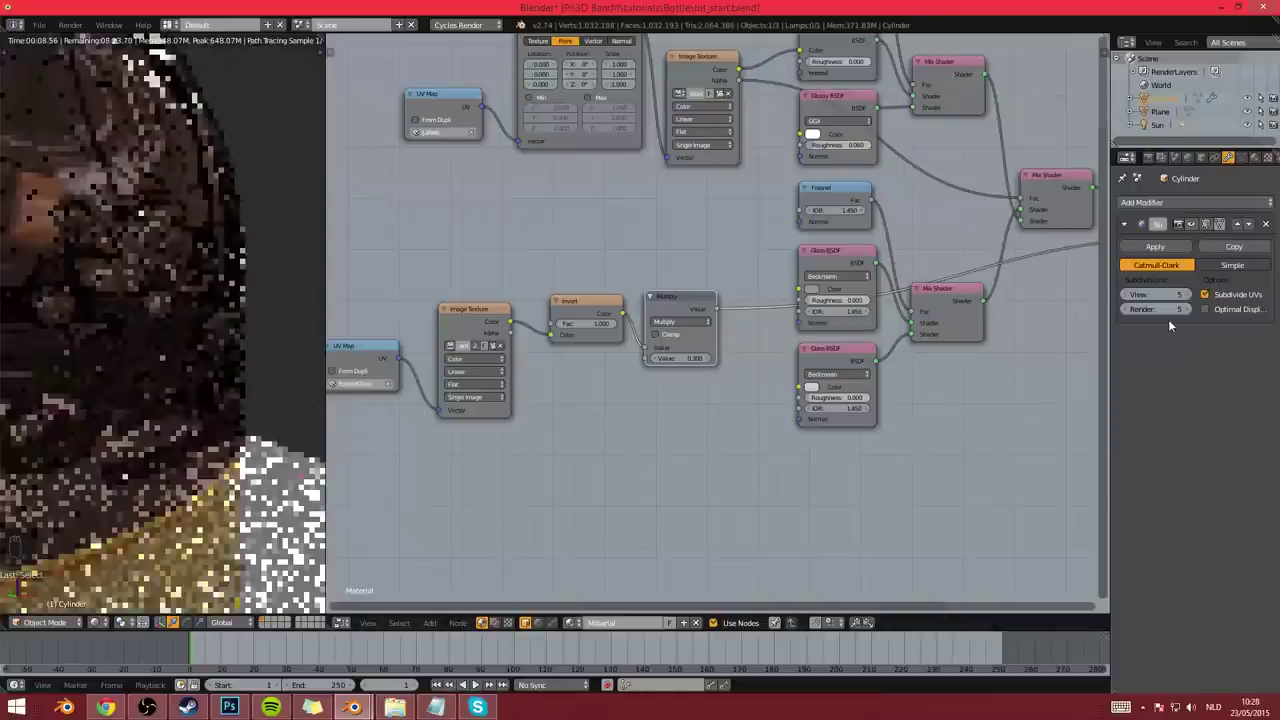
scroll(257, 377, "down", 3)
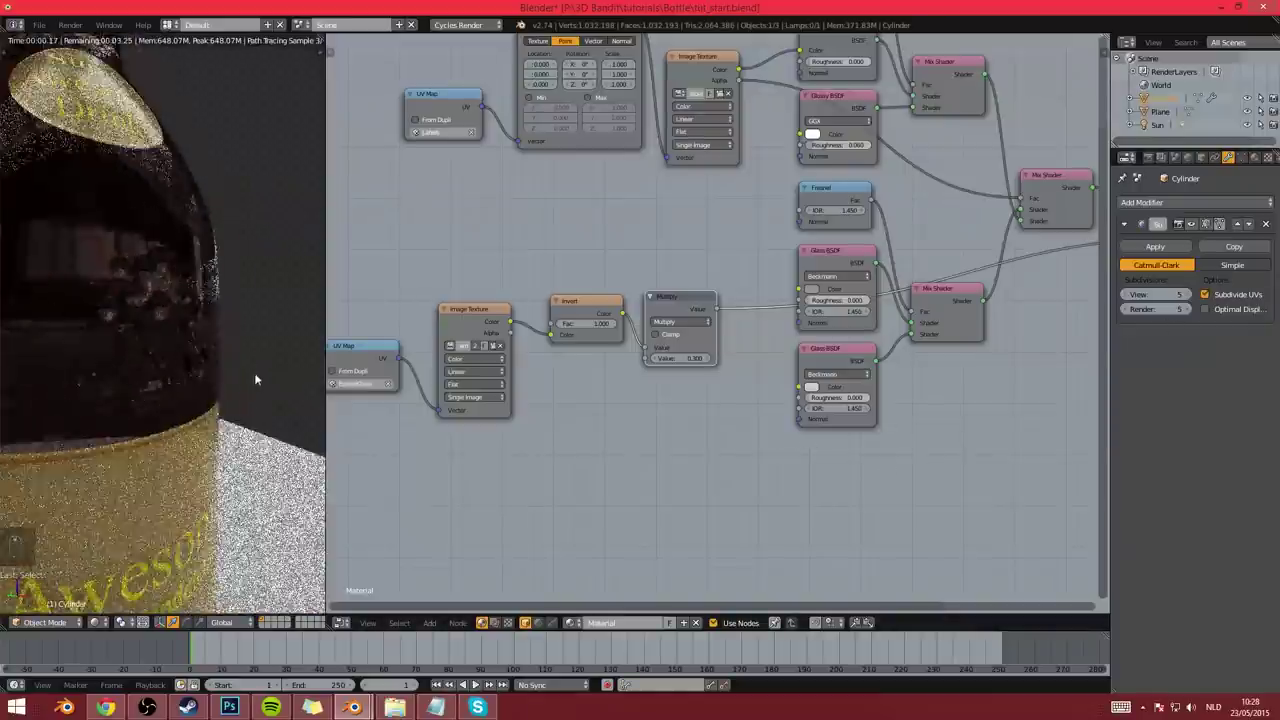
scroll(274, 352, "up", 1)
middle_click_drag(282, 357, 292, 351)
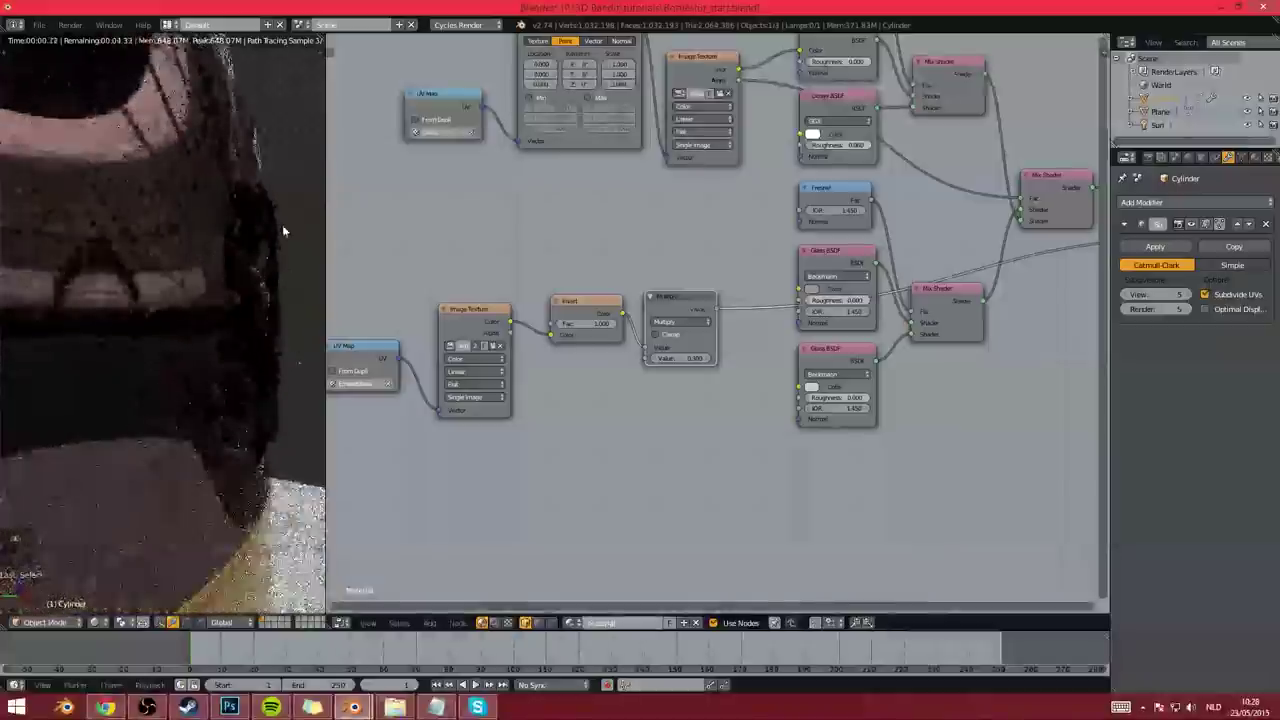
scroll(228, 422, "down", 6)
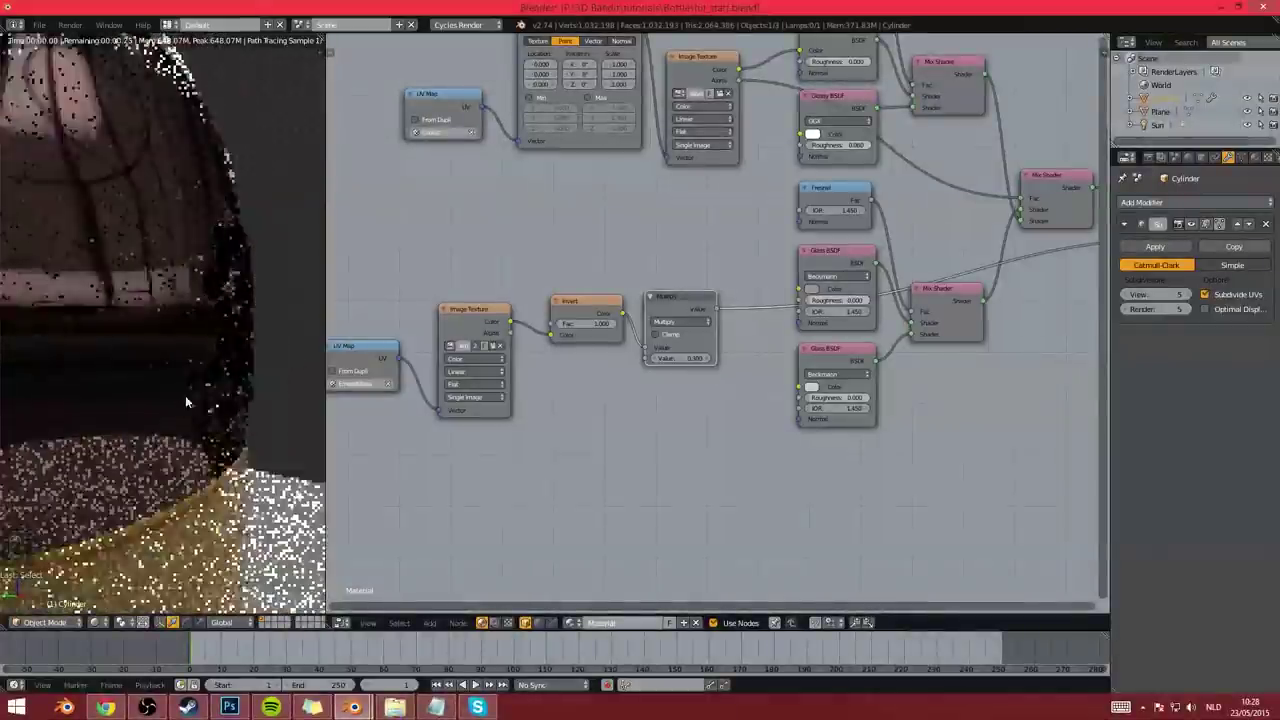
middle_click_drag(139, 384, 178, 348)
scroll(84, 336, "up", 2)
scroll(184, 351, "up", 3)
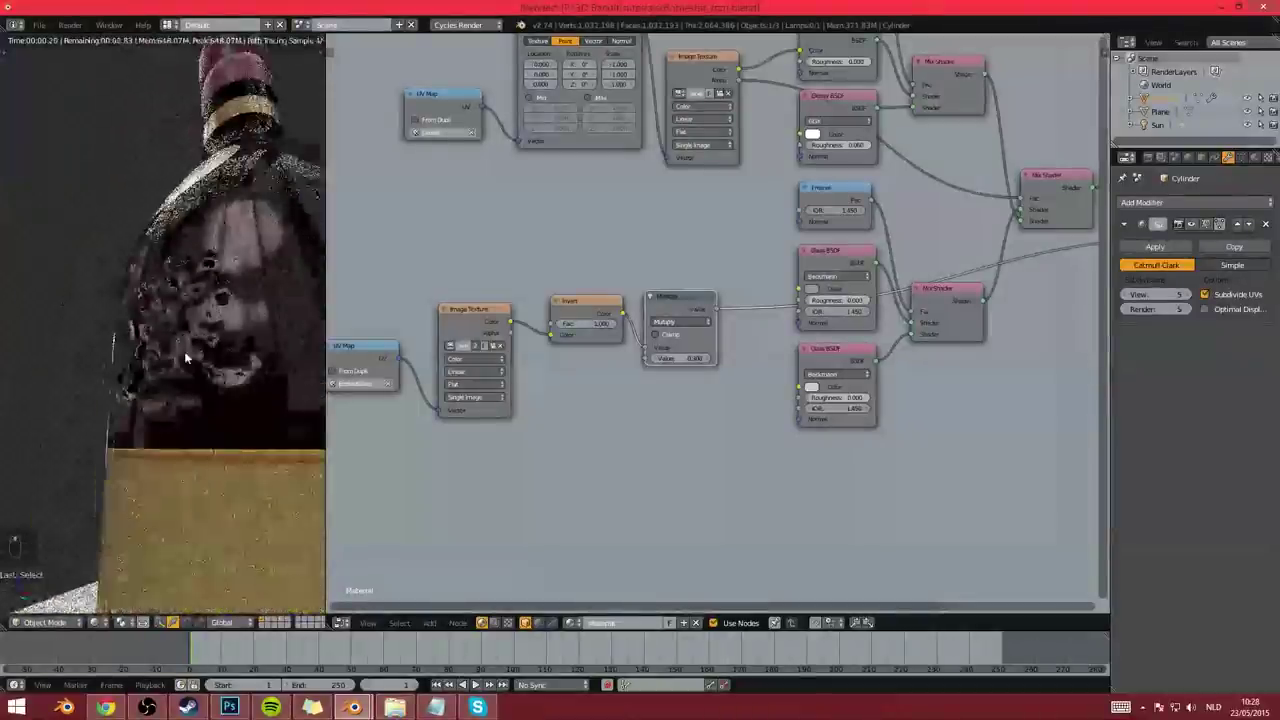
scroll(191, 375, "down", 5)
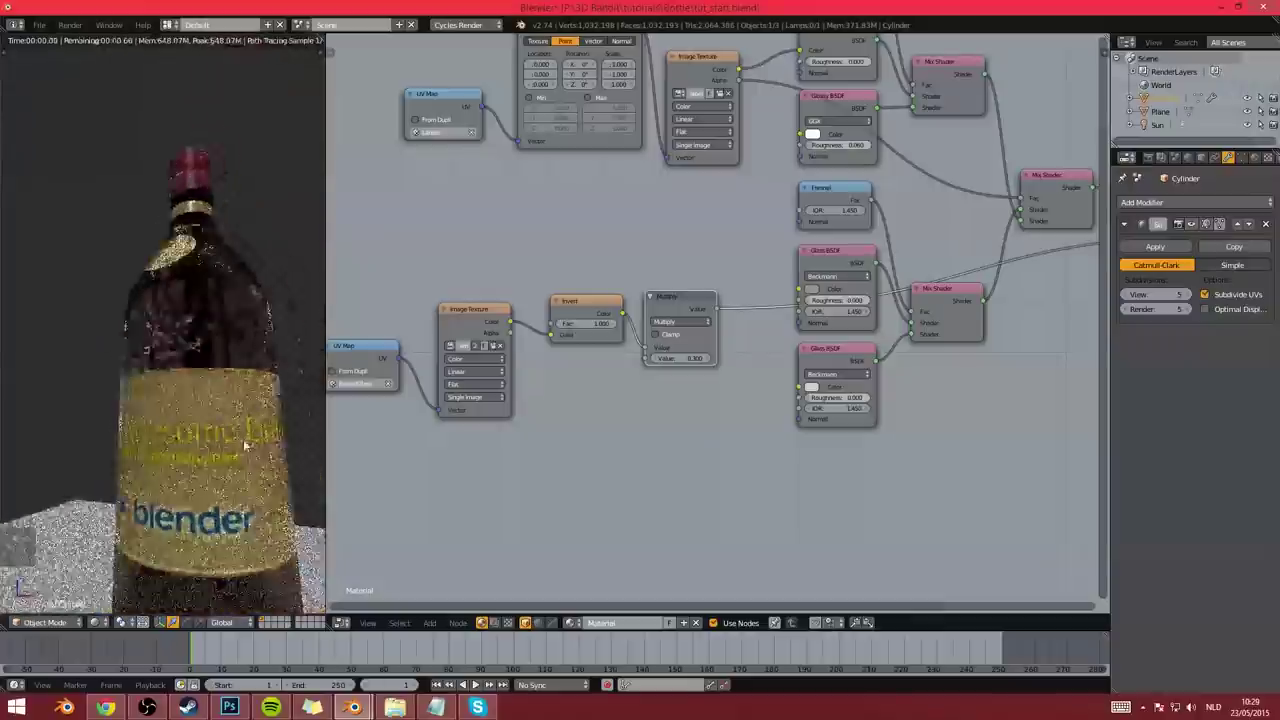
scroll(198, 344, "up", 5)
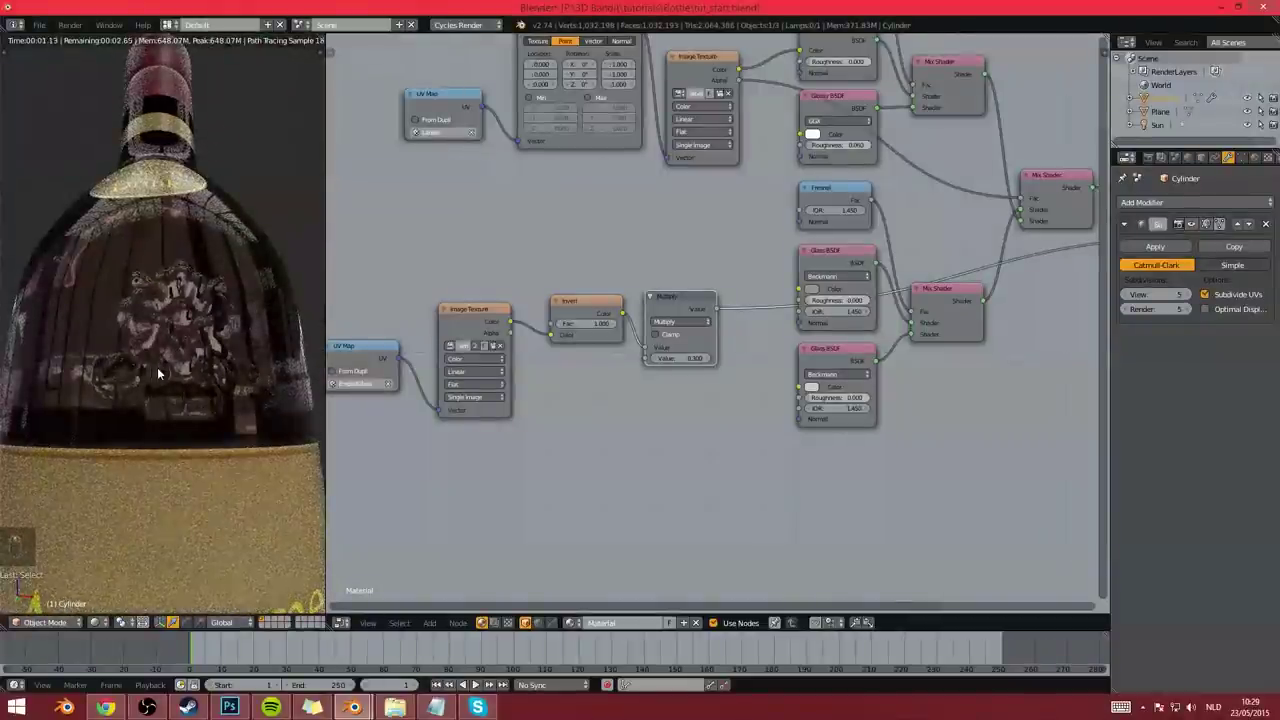
middle_click_drag(157, 367, 108, 383)
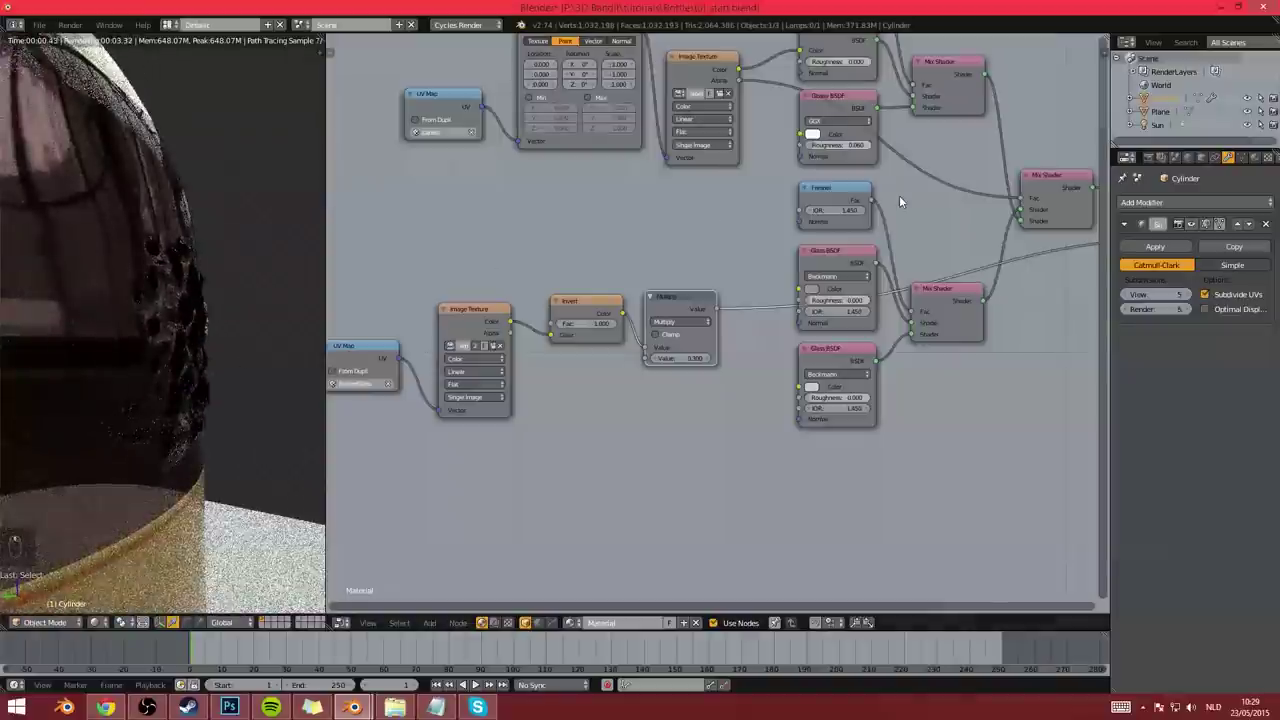
Darken the upper Glass BSDF's colour to a near-black tone and check the whole bottle in the rendered preview
left_click(809, 290)
left_click_drag(894, 193, 894, 208)
middle_click_drag(180, 360, 261, 322)
scroll(189, 347, "down", 4)
scroll(193, 341, "up", 4)
scroll(260, 323, "down", 5)
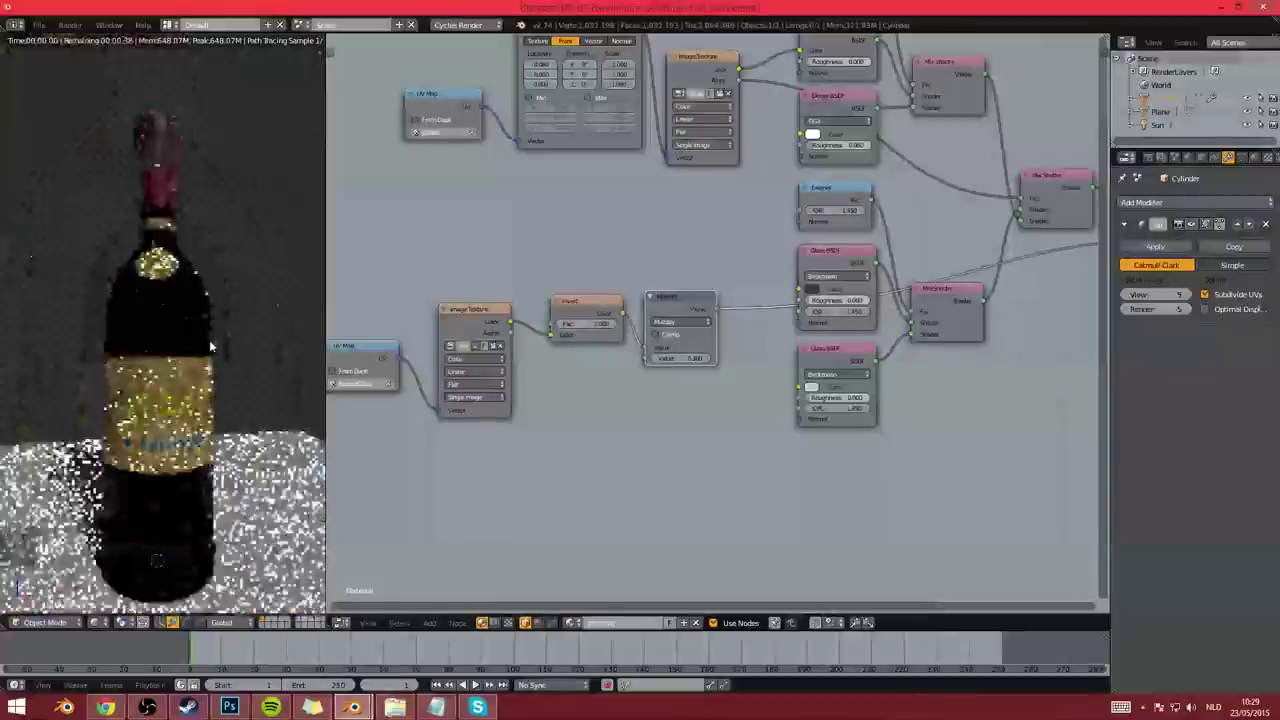
scroll(209, 340, "up", 3)
Brighten the upper Glass BSDF's colour slightly, keeping it very dark, and view the full bottle in the preview
left_click(811, 289)
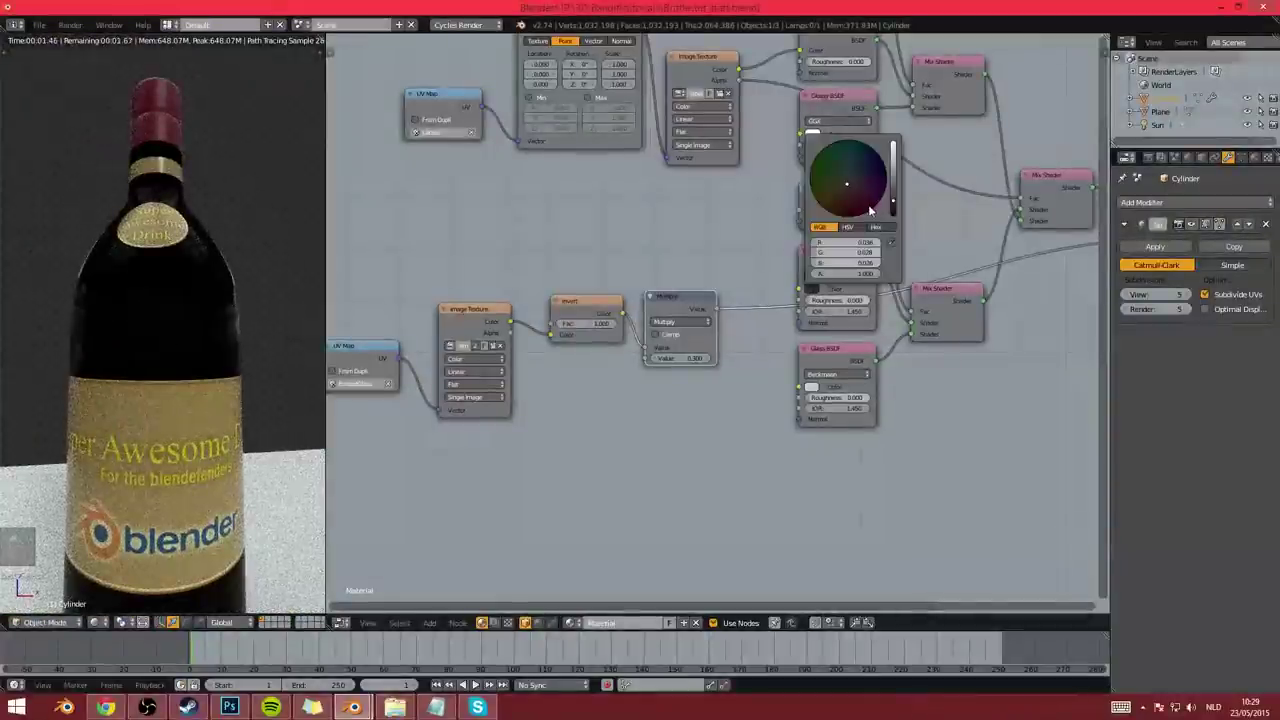
left_click_drag(896, 200, 895, 190)
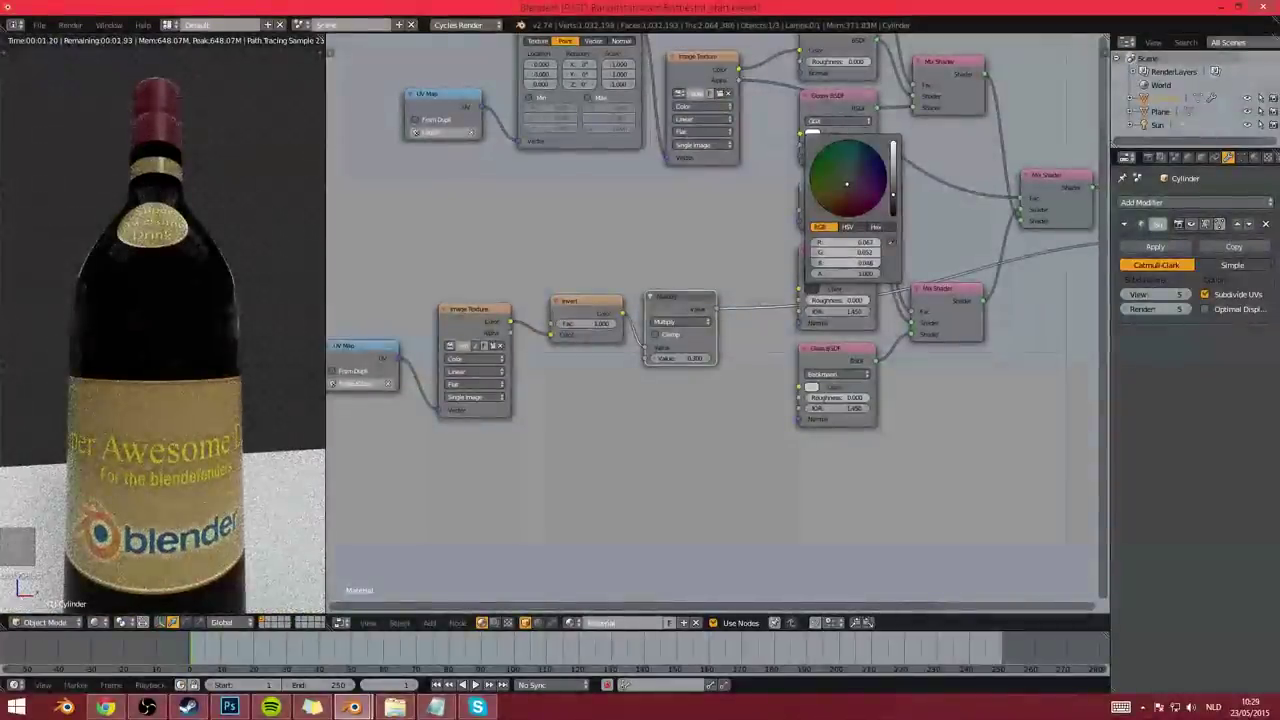
middle_click_drag(220, 357, 220, 414)
scroll(236, 348, "down", 3)
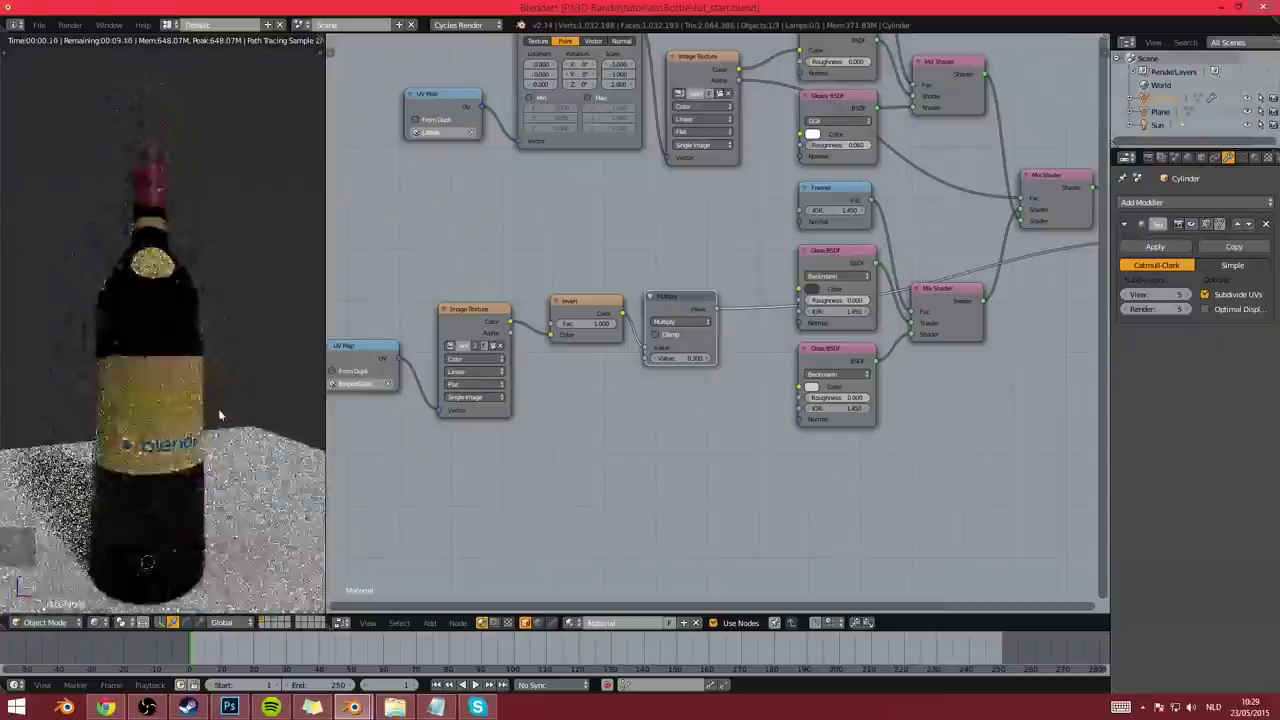
Switch the node editor area to a 3D view and rotate the Sun lamp about the global Z axis to about -232°
left_click(340, 622)
left_click(380, 606)
scroll(681, 456, "down", 4)
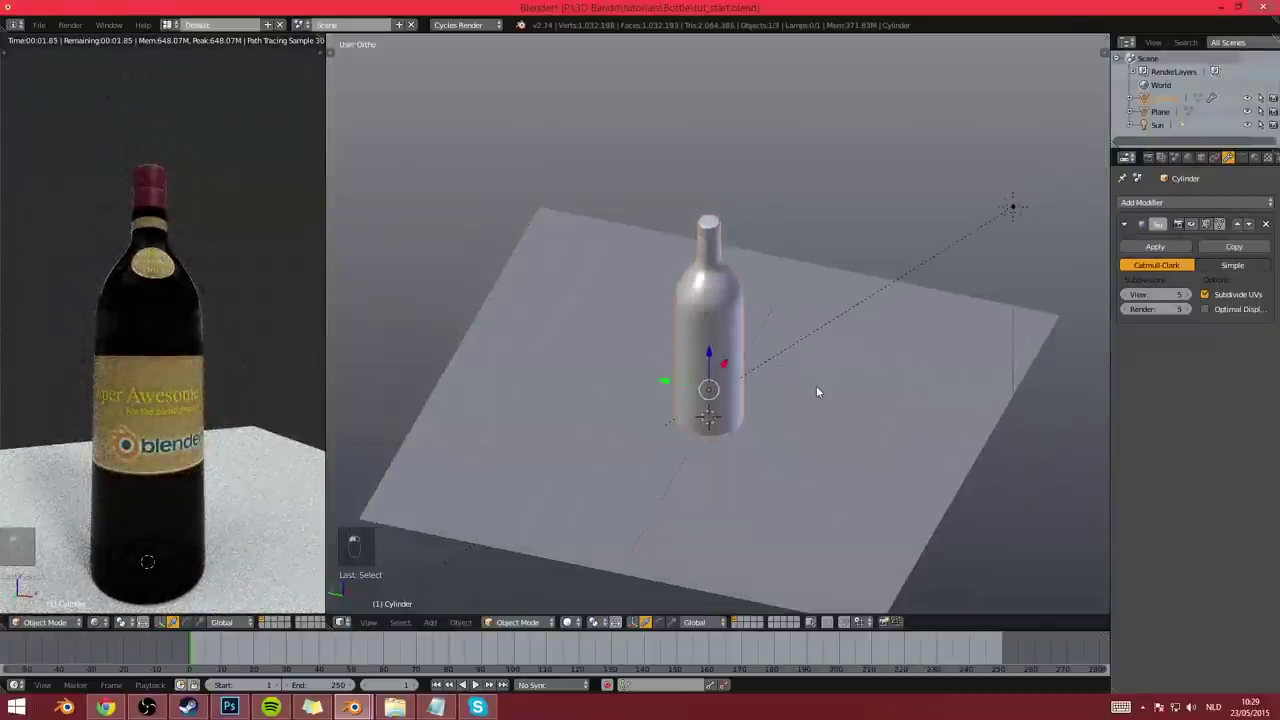
right_click(950, 285)
key("r")
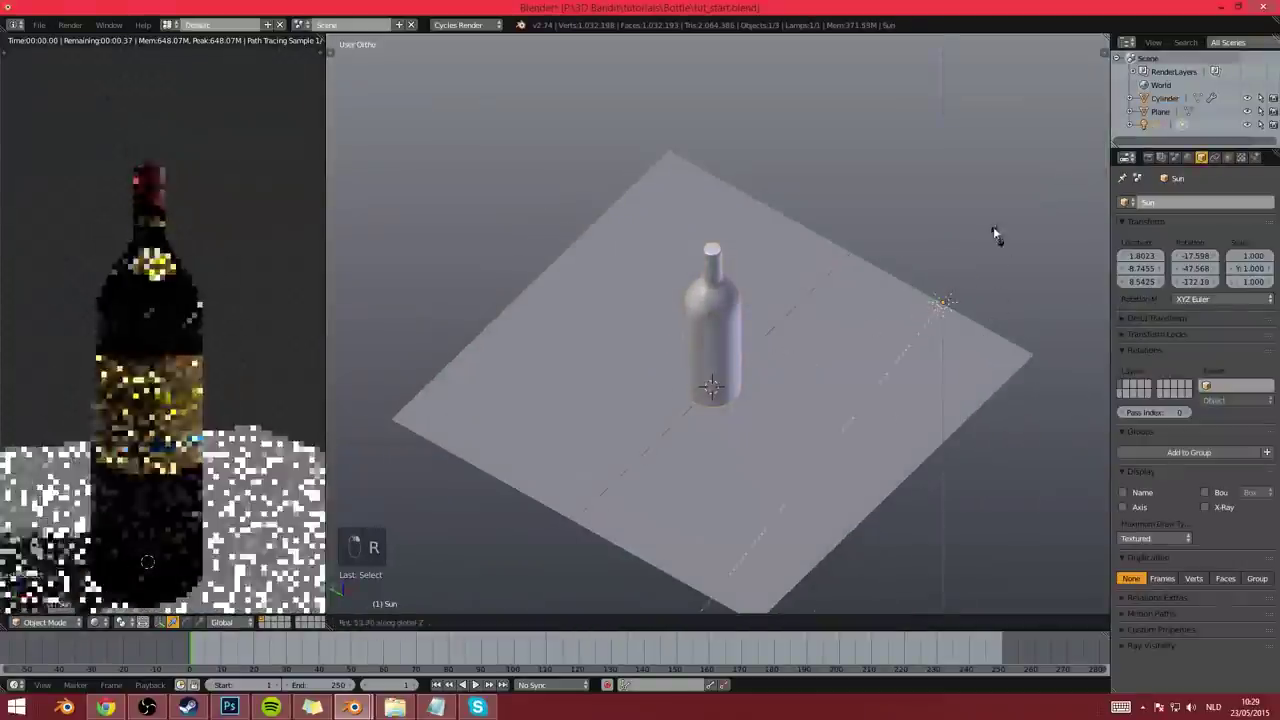
left_click(1000, 334)
scroll(848, 374, "up", 2)
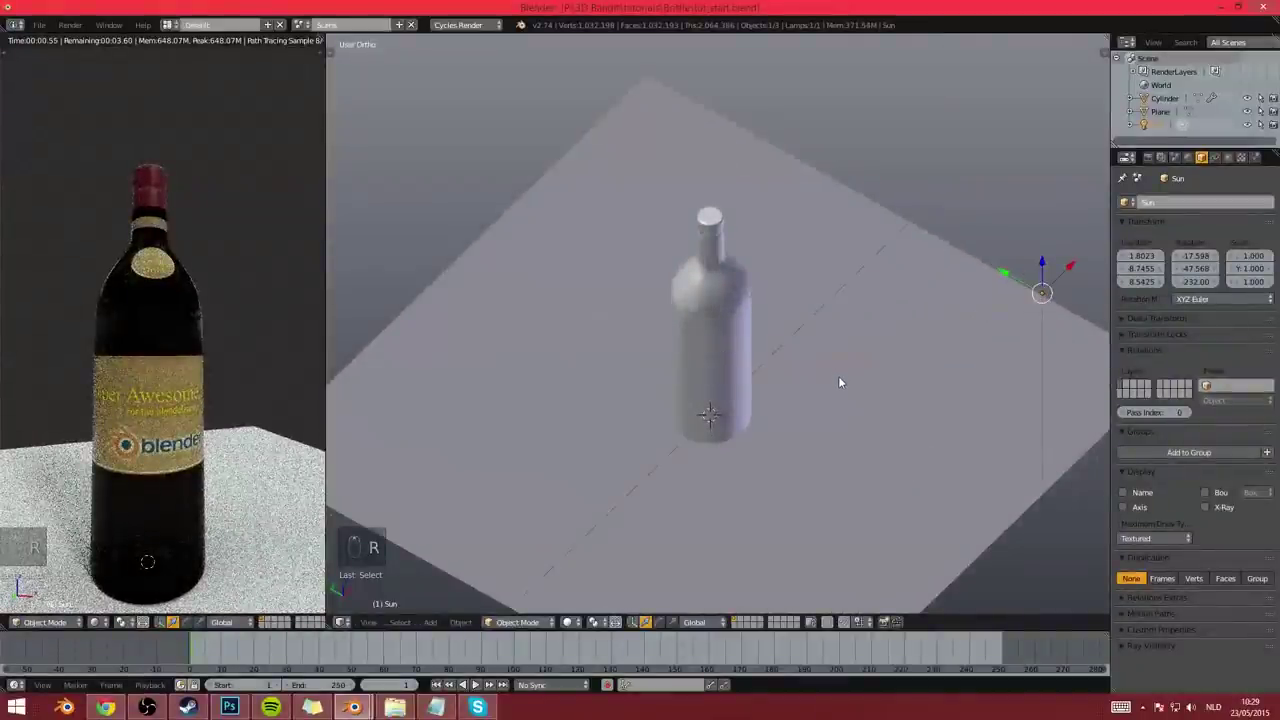
key("shift+z")
key("shift+a")
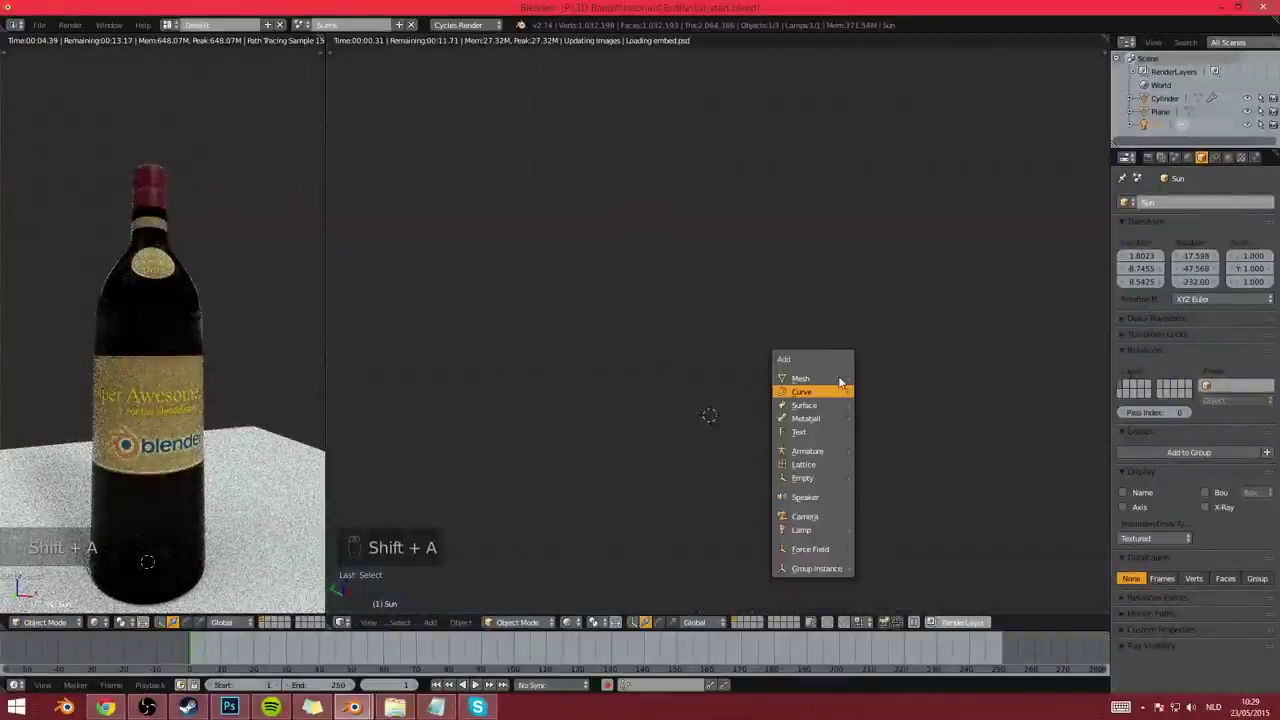
right_click(608, 381)
key("shift+z")
Add a new mesh plane, move it up and behind the bottle, and rotate it 90° about the Y axis
key("shift+a")
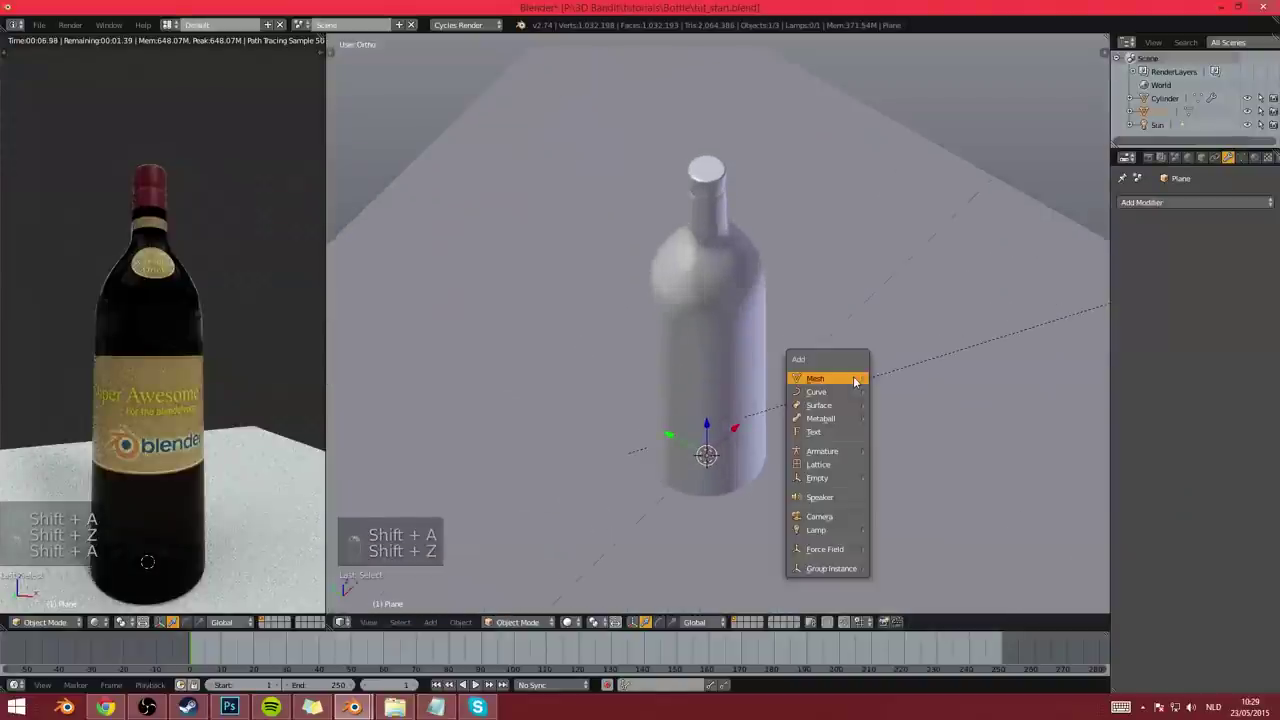
mouse_move(860, 379)
left_click(900, 380)
middle_click_drag(780, 511, 747, 495)
key("g")
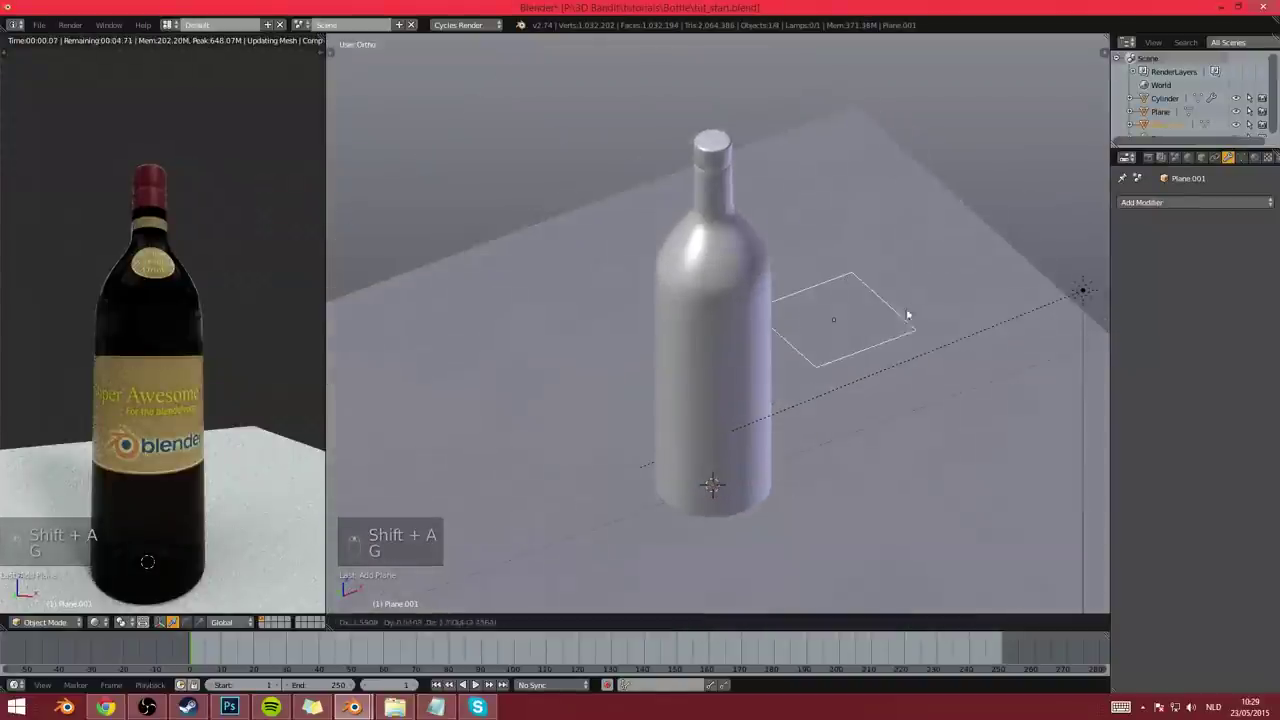
left_click(912, 303)
type("ry90")
key("Return")
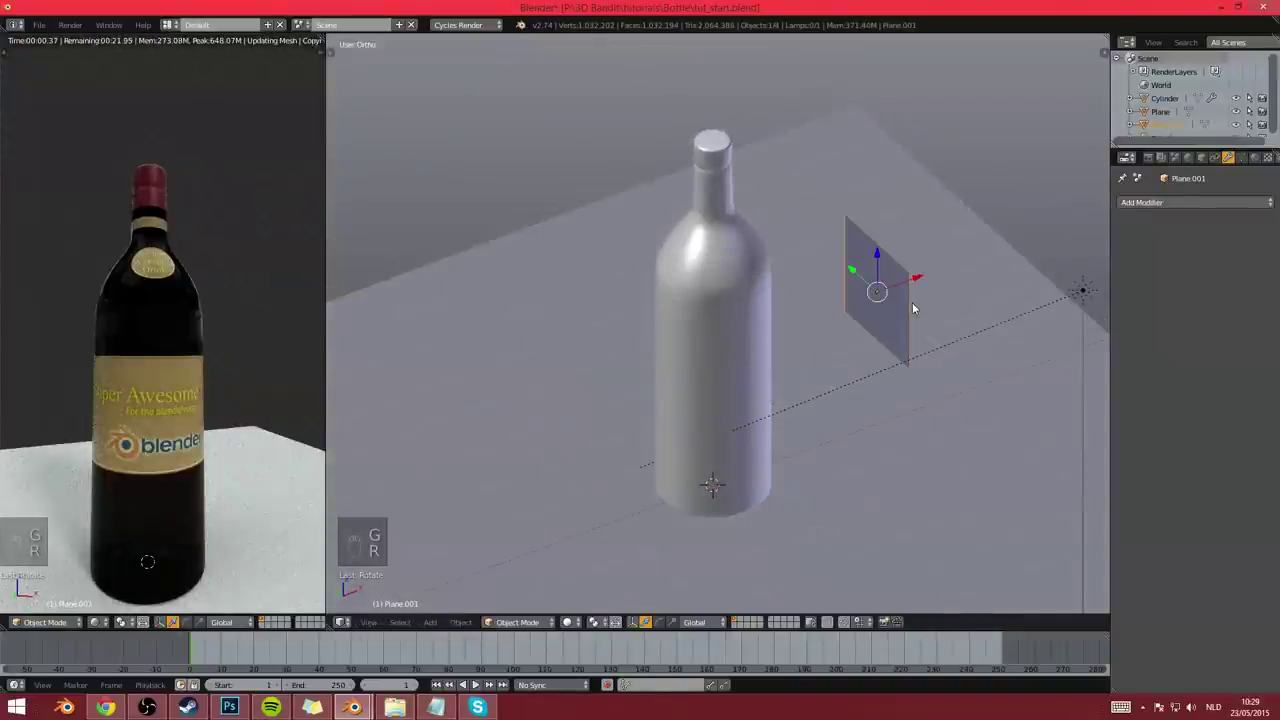
Give the upright plane a new material with an Emission surface shader
left_click(1255, 157)
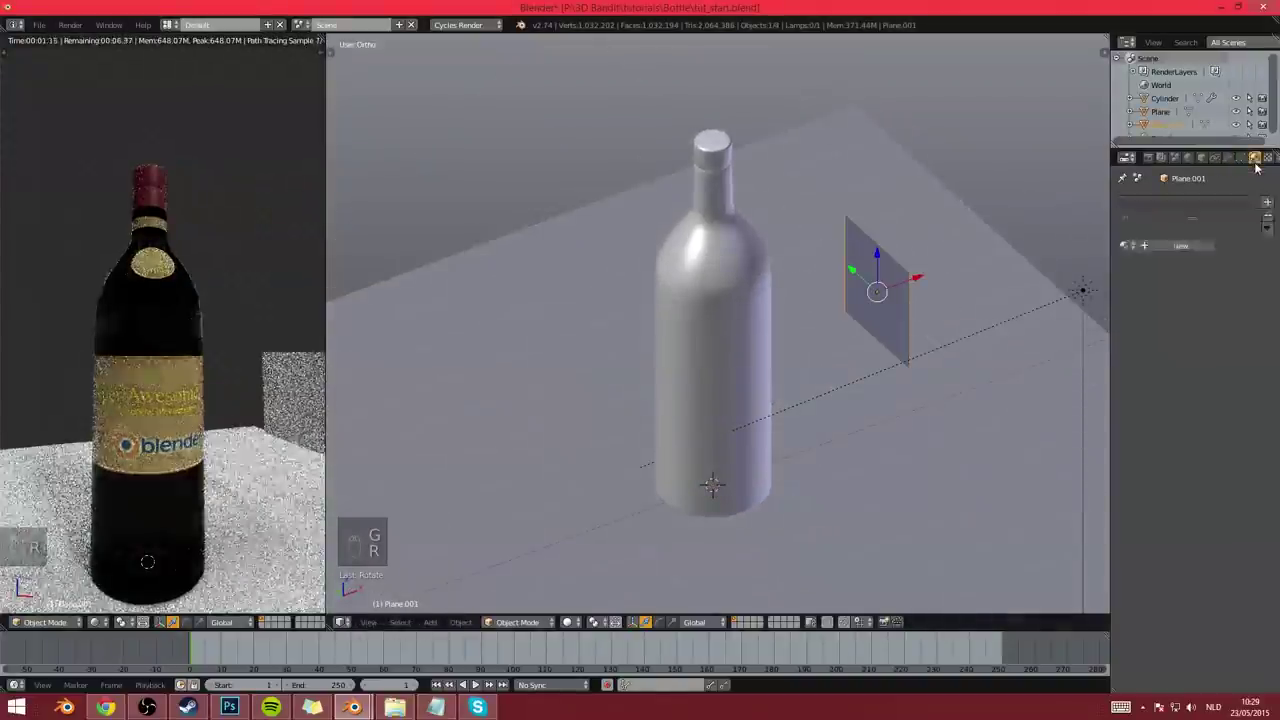
left_click(1180, 245)
left_click(1205, 317)
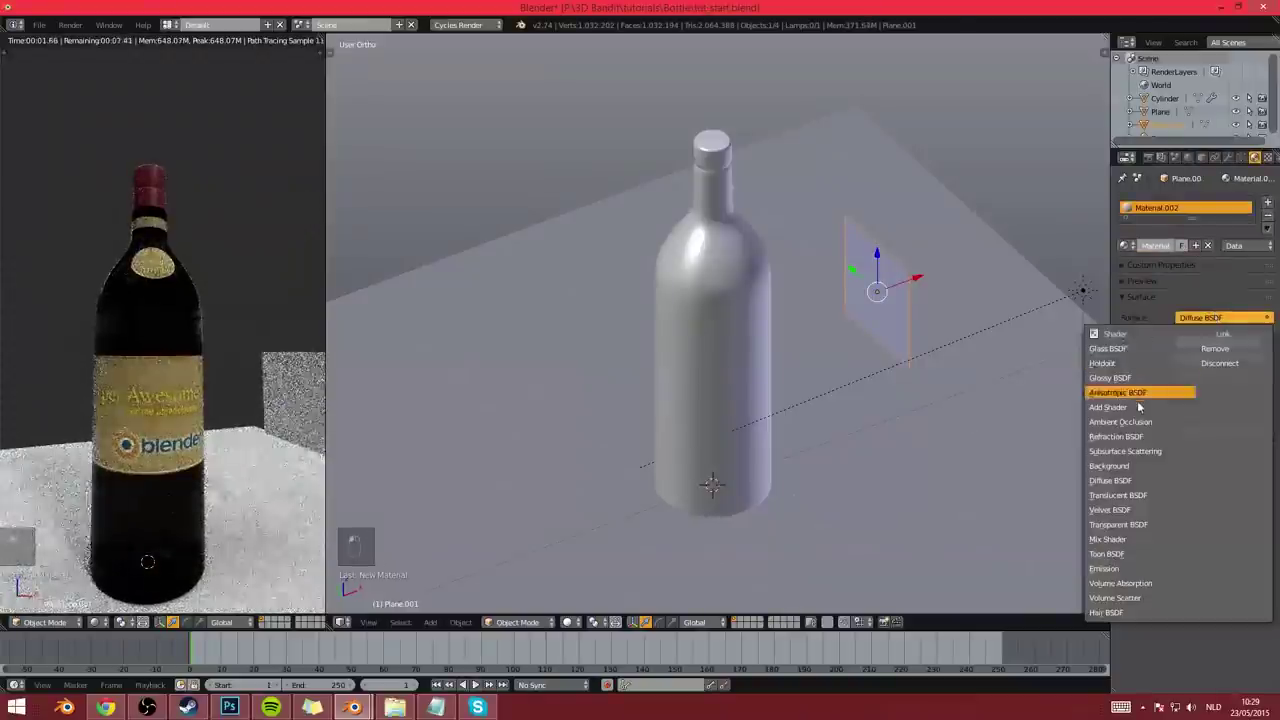
left_click(1128, 568)
Scale the emissive plane up to about the bottle's height and move it farther away behind the bottle
middle_click_drag(980, 399, 848, 372)
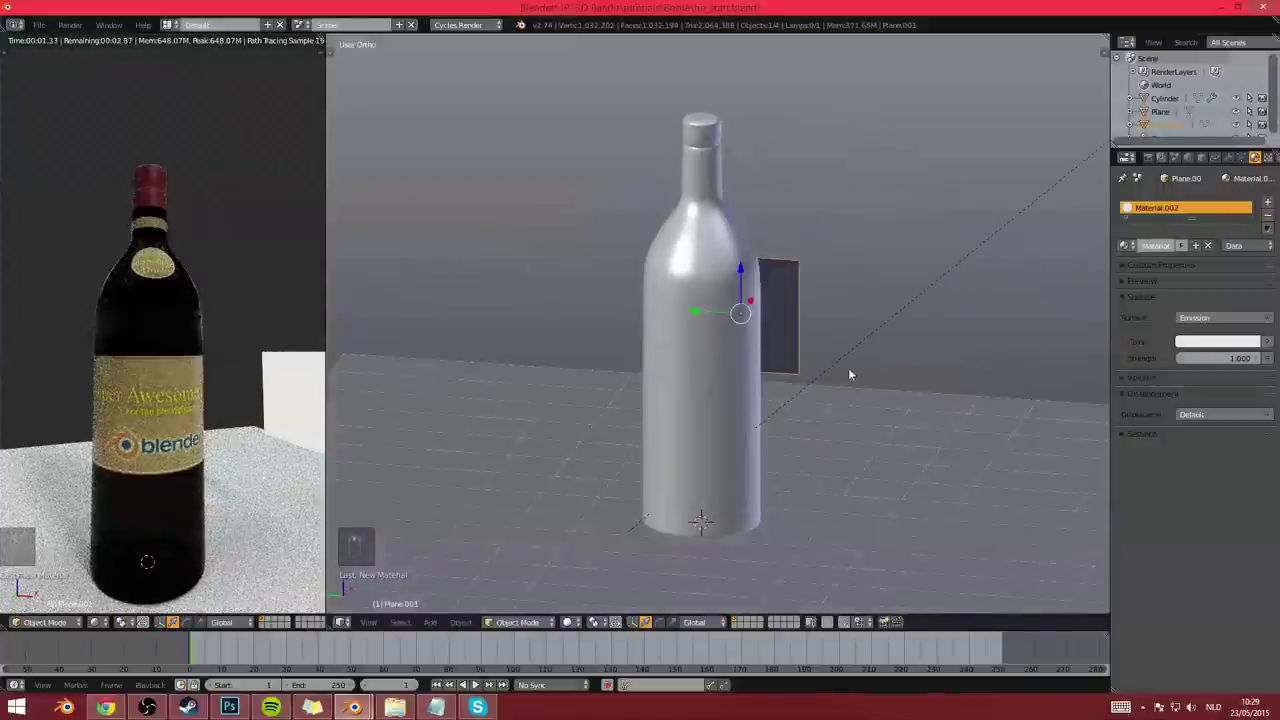
key("s")
left_click(1057, 529)
key("g")
left_click(422, 443)
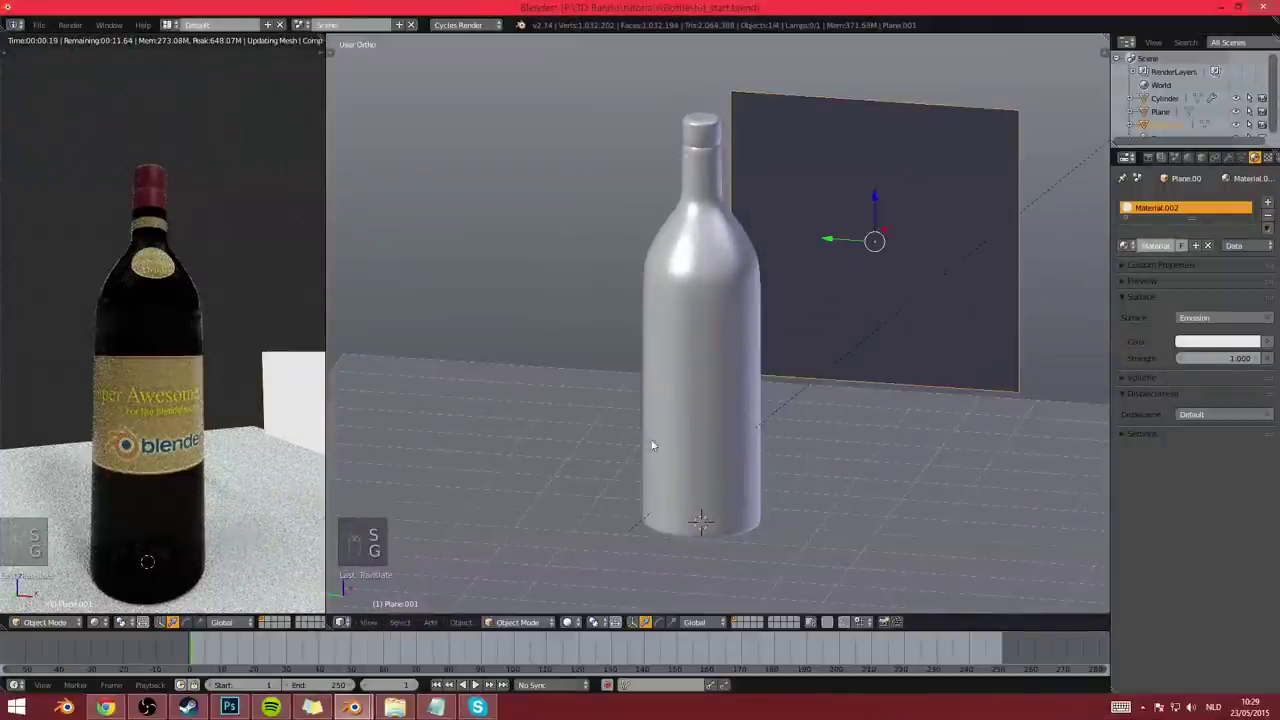
Reposition the emissive plane beside the bottle and rotate it to face the bottle at an angle
middle_click_drag(652, 445, 709, 457)
middle_click_drag(860, 449, 916, 349)
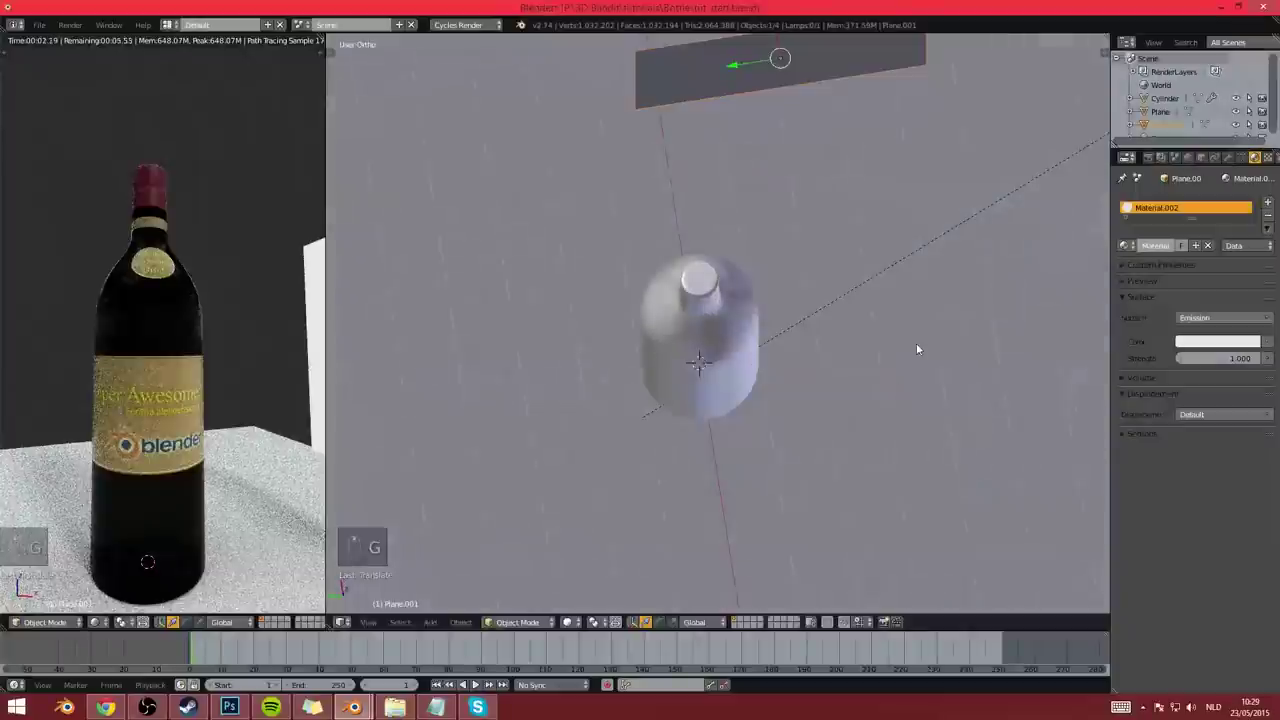
key("r")
left_click(889, 546)
middle_click_drag(857, 480, 797, 429)
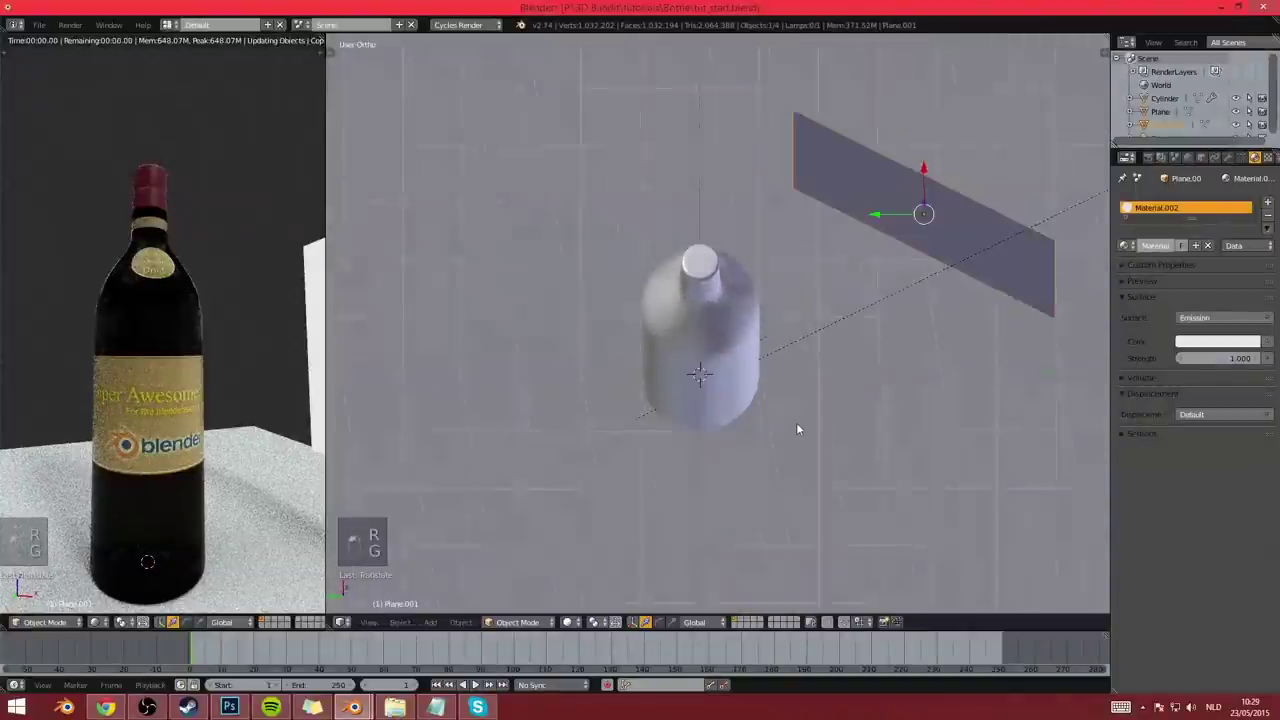
key("r")
left_click(778, 506)
Move the emissive plane closer behind the bottle, out of the preview's line of sight, and check the glass up close
middle_click_drag(862, 468, 794, 412)
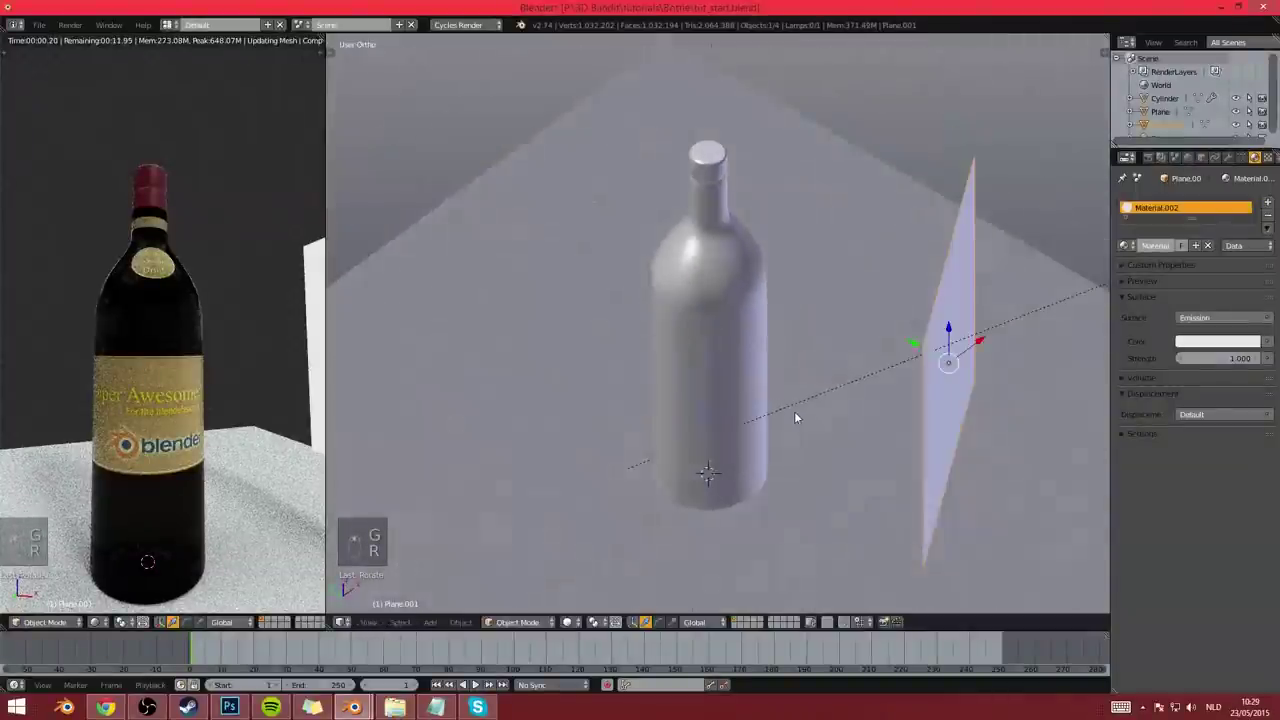
key("g")
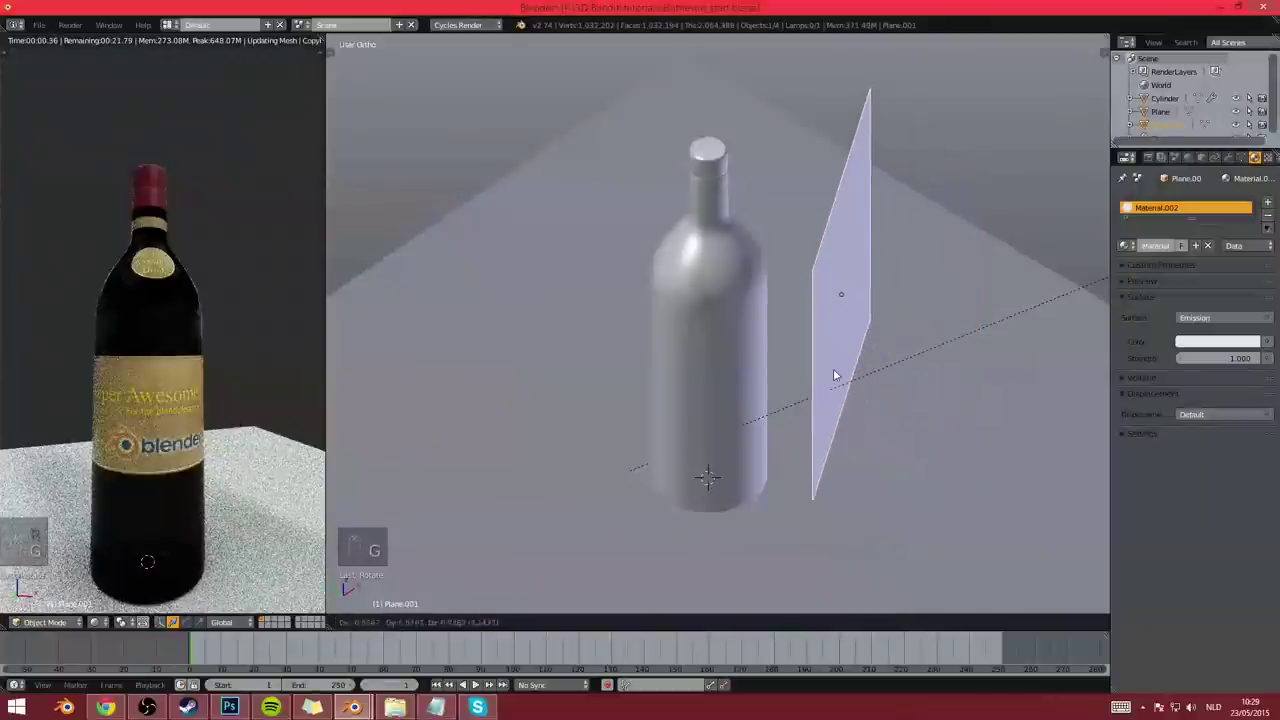
left_click(800, 398)
middle_click_drag(776, 417, 809, 412)
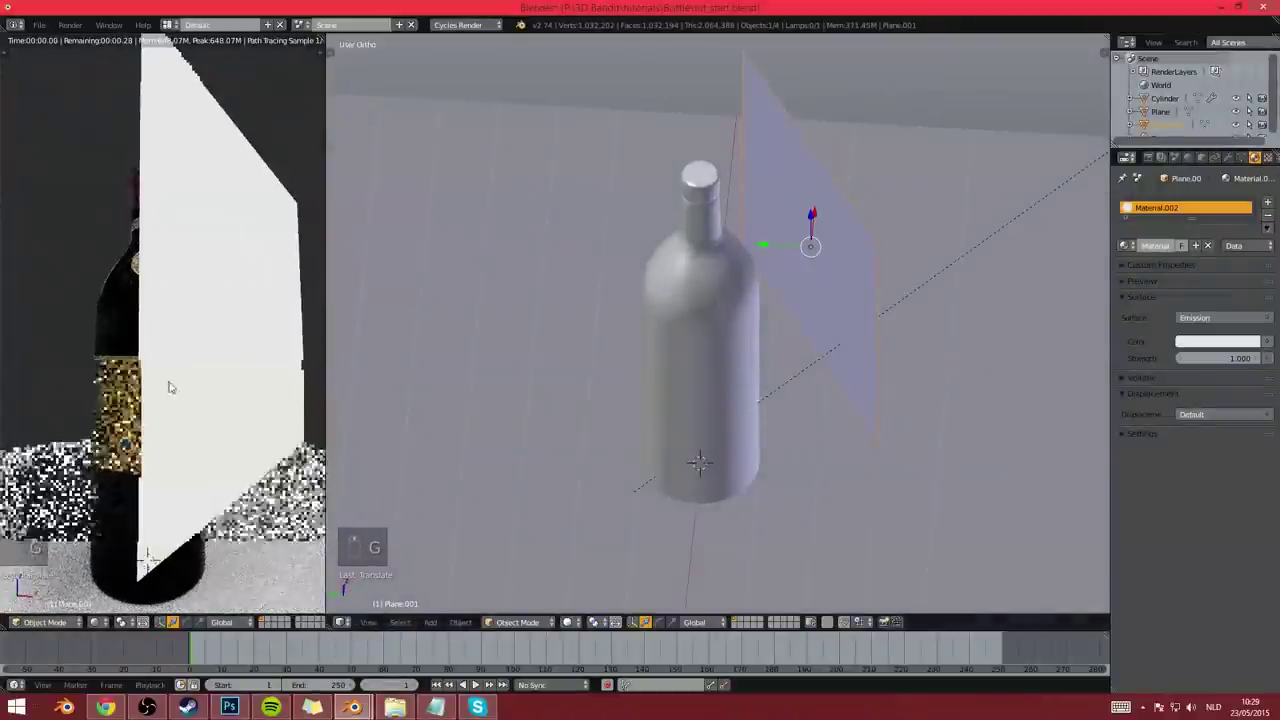
scroll(170, 388, "up", 6)
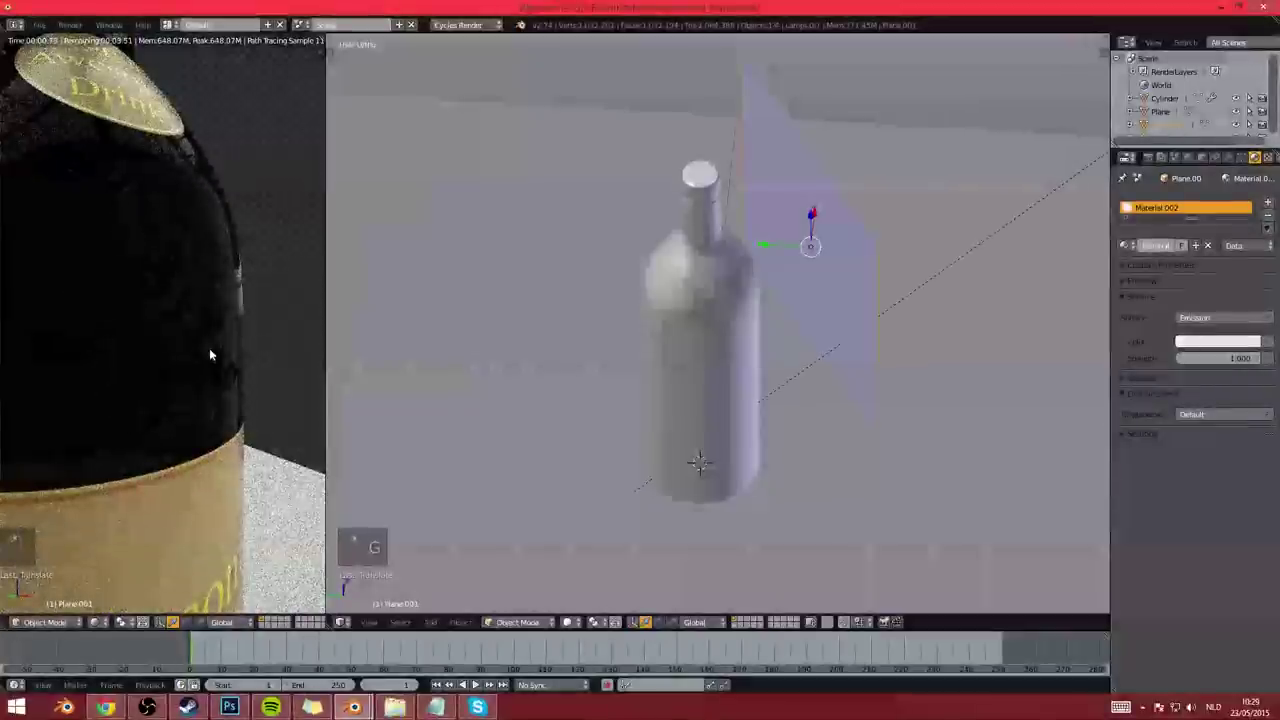
Rotate the emissive plane further toward the bottle's side, shift it slightly outward, and check the emblem's reflections up close
middle_click_drag(890, 431, 896, 463)
key("r")
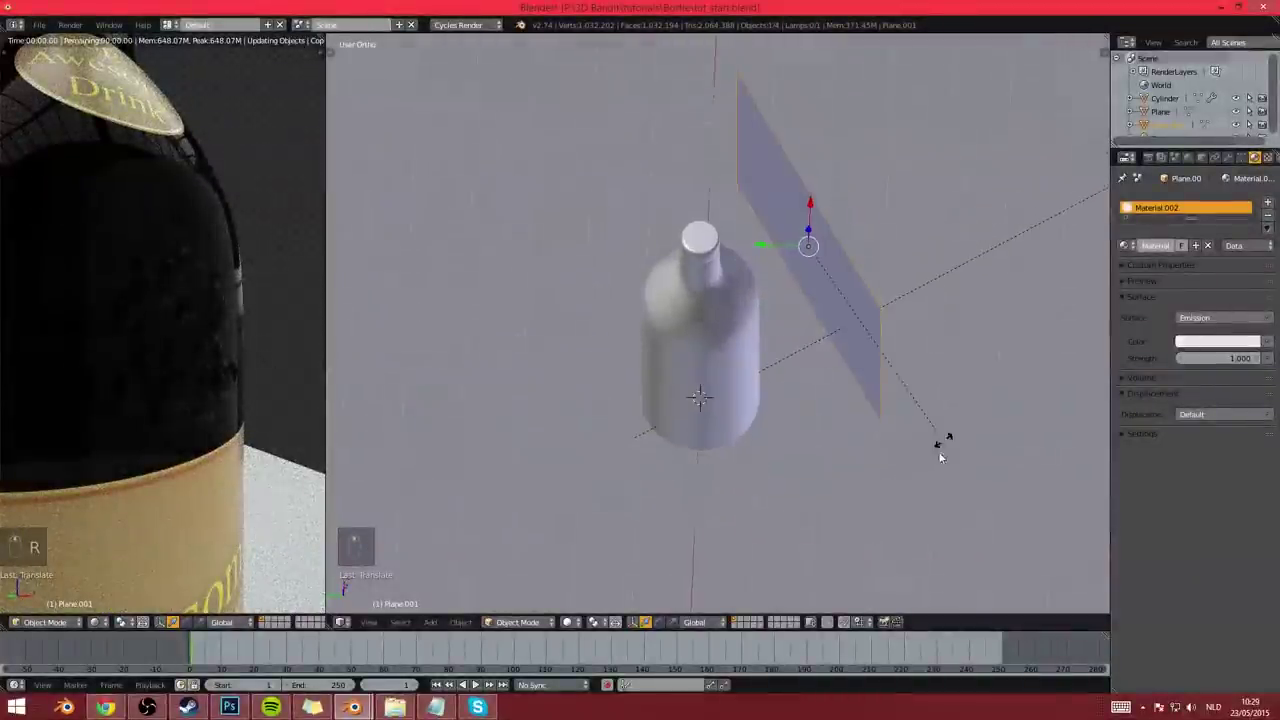
left_click(881, 480)
key("g")
left_click(904, 519)
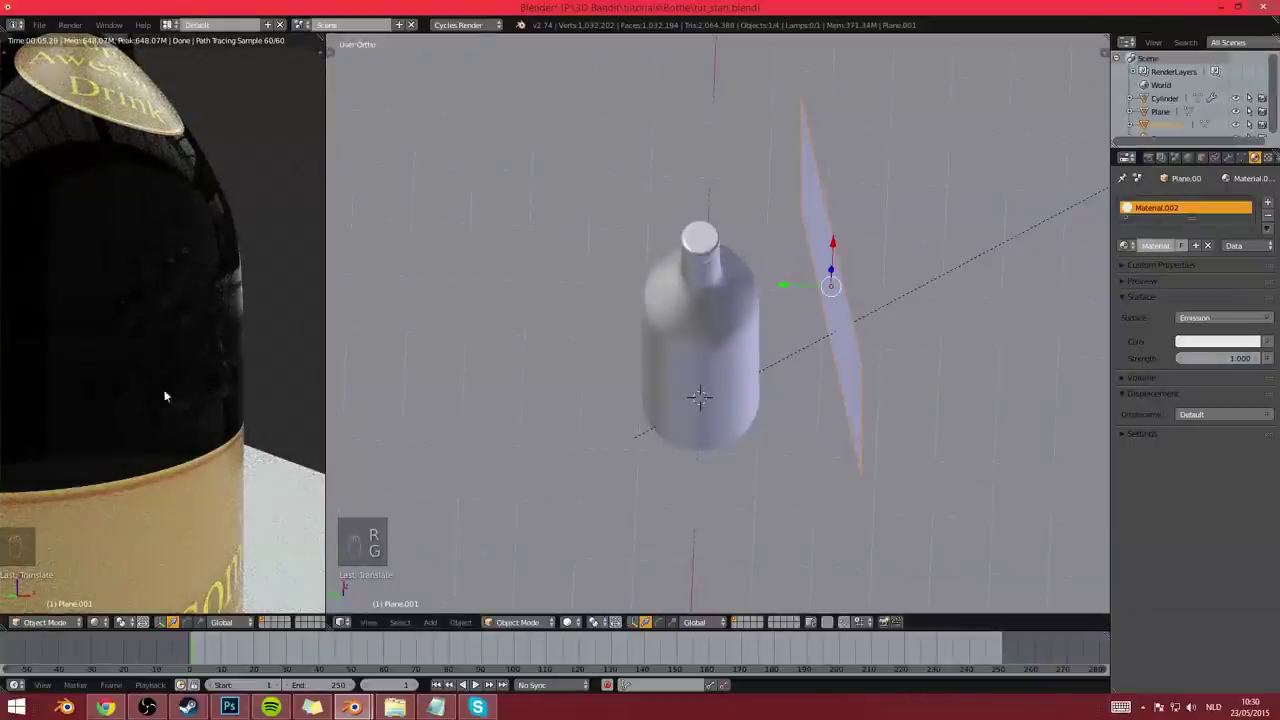
scroll(225, 331, "up", 1)
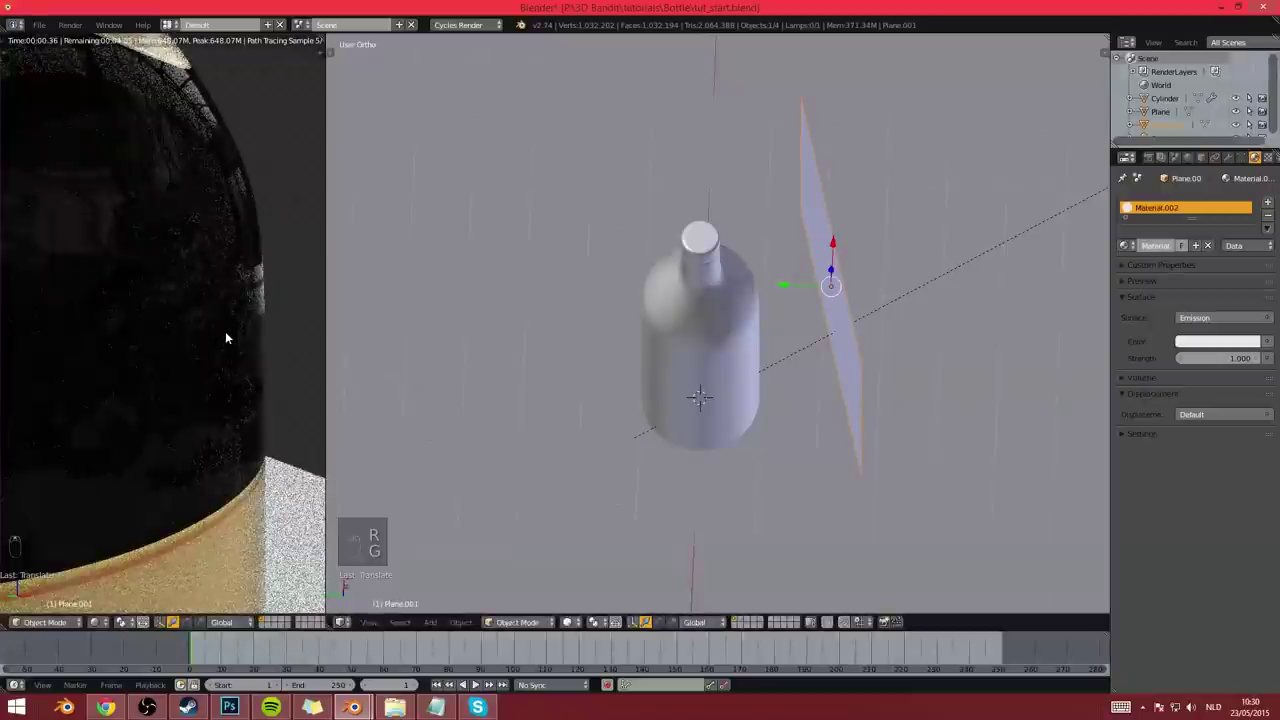
Move the emissive plane closer to the bottle and rotate it further so that it stands diagonally beside the glass
middle_click_drag(780, 400, 770, 358)
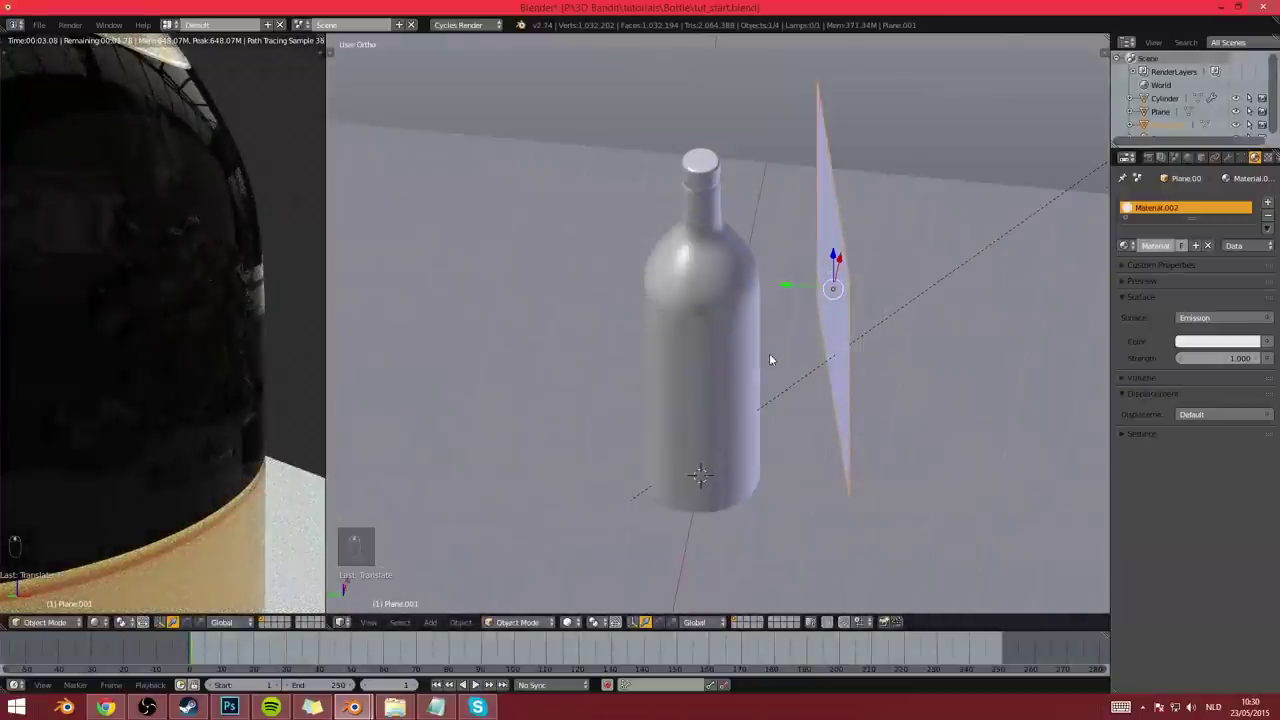
middle_click_drag(850, 360, 872, 436)
key("g")
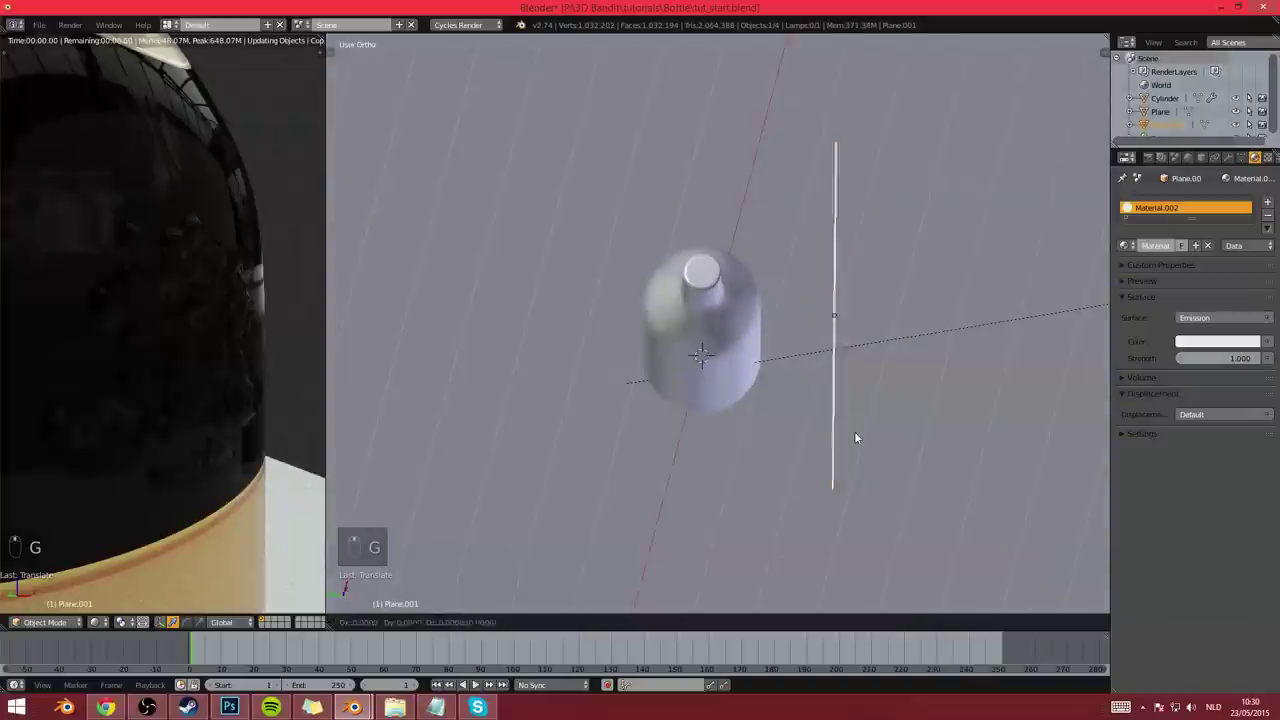
right_click(855, 433)
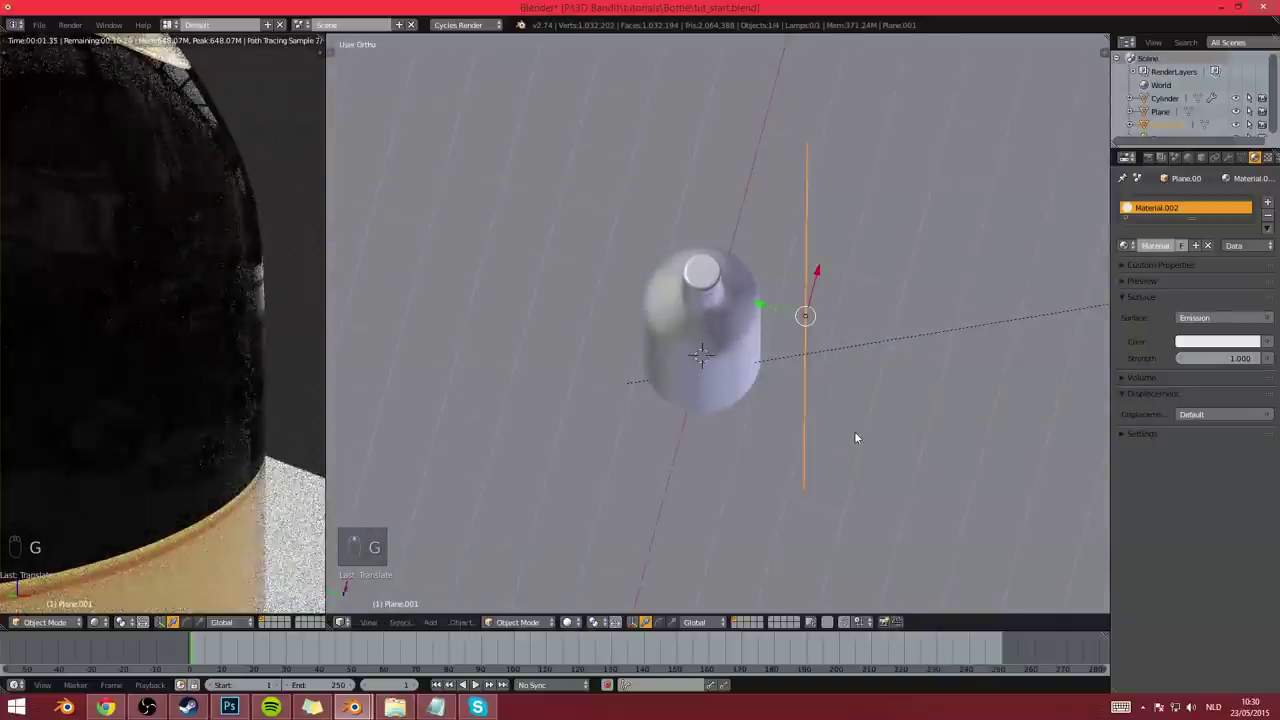
key("r")
left_click(895, 405)
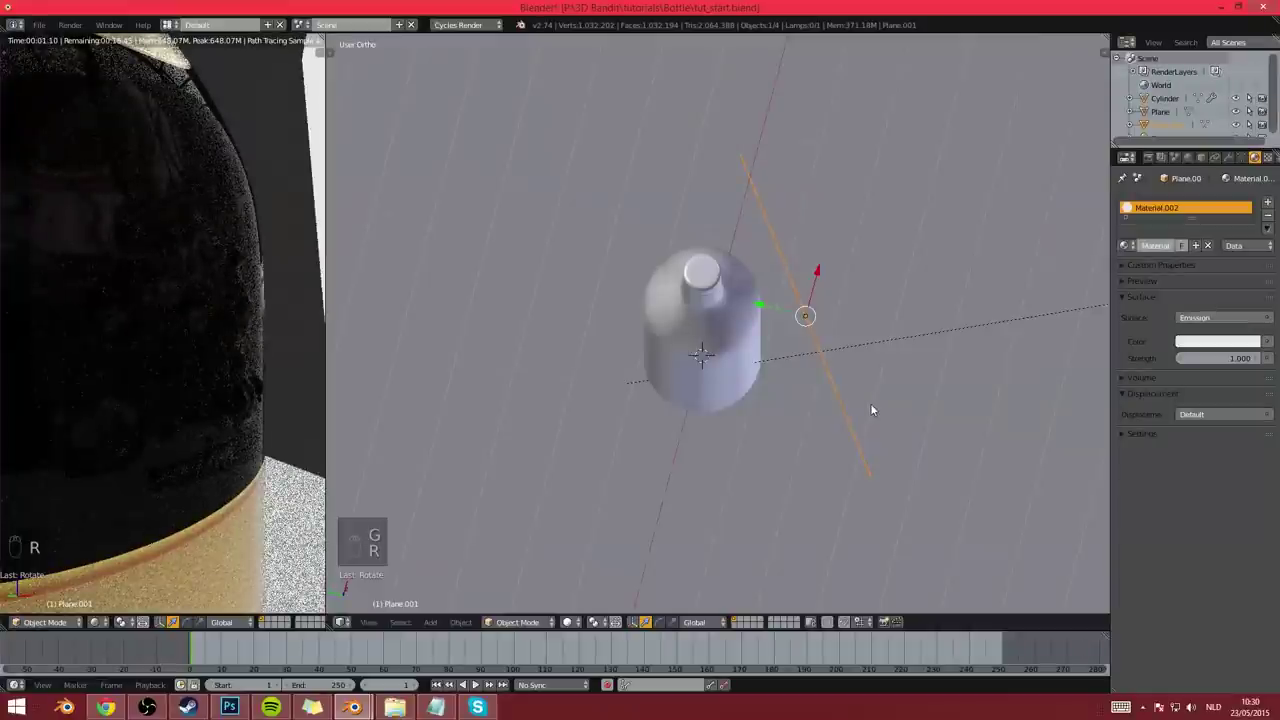
key("r")
left_click(893, 404)
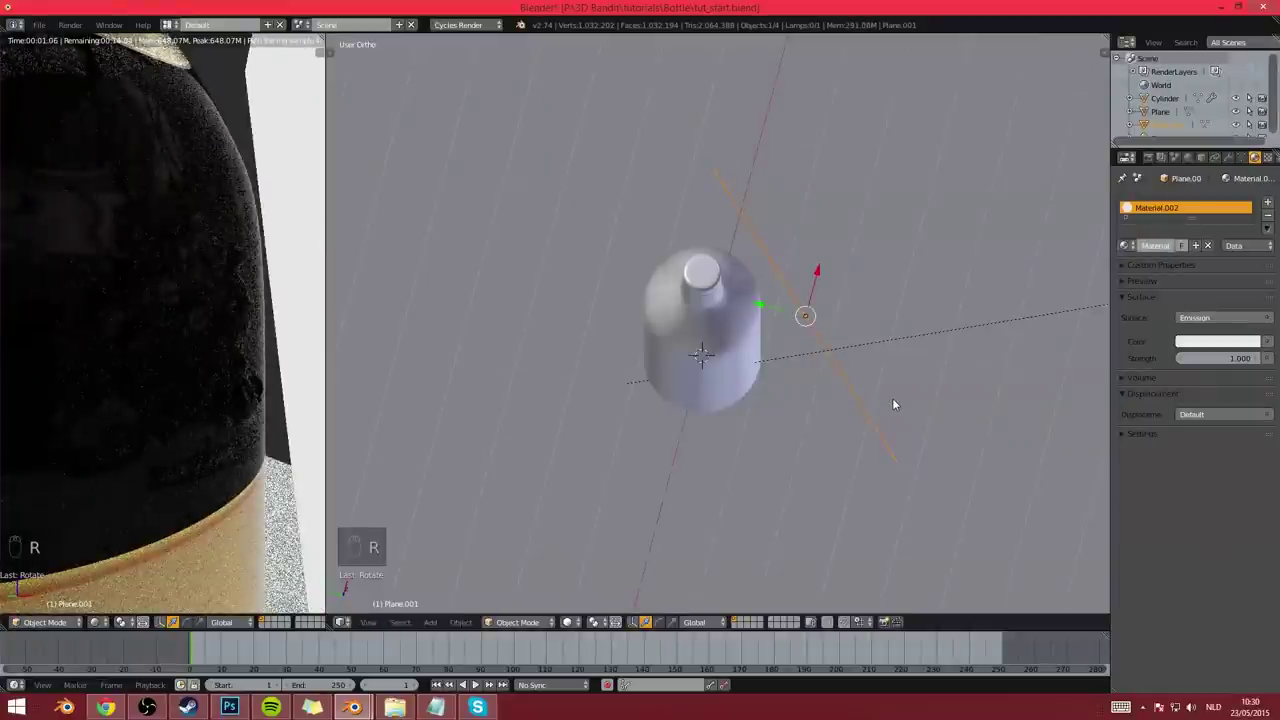
Delete the emissive plane from the scene
scroll(892, 400, "down", 3)
key("x")
left_click(700, 389)
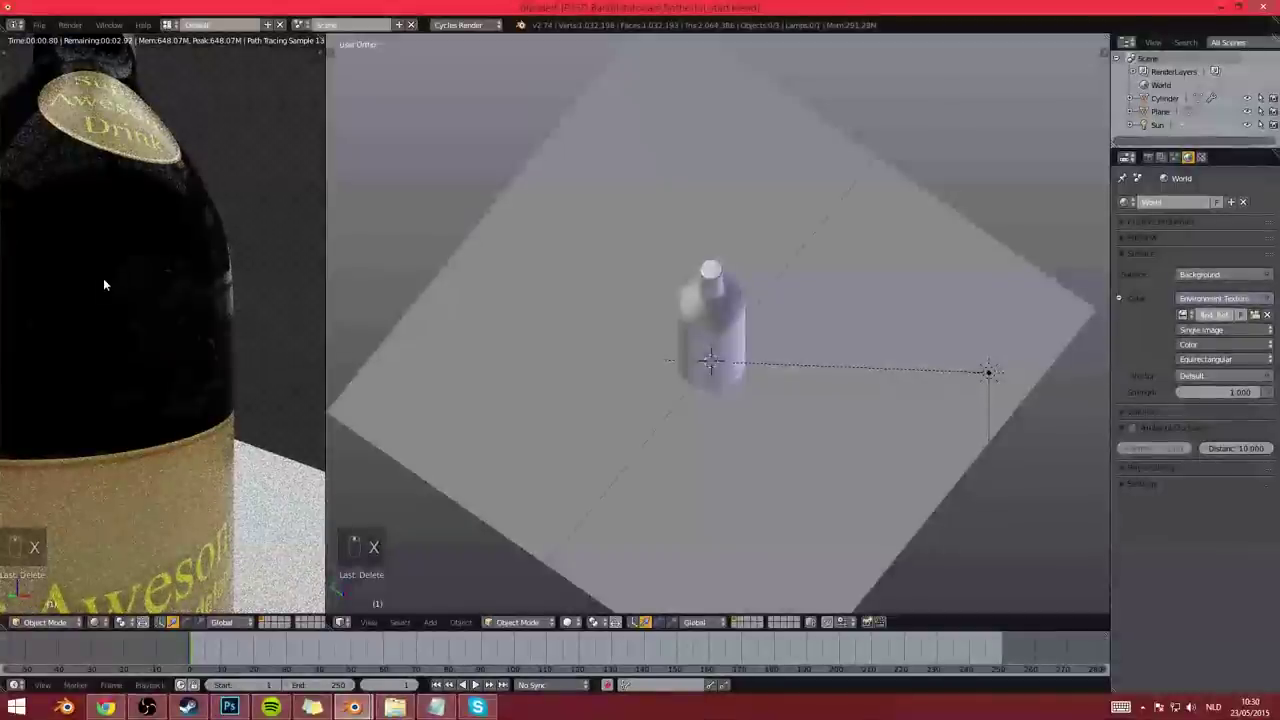
Lighten the color of the dark Glass BSDF in the bottle's material nodes and check the whole bottle in the rendered preview
right_click(712, 325)
left_click(341, 622)
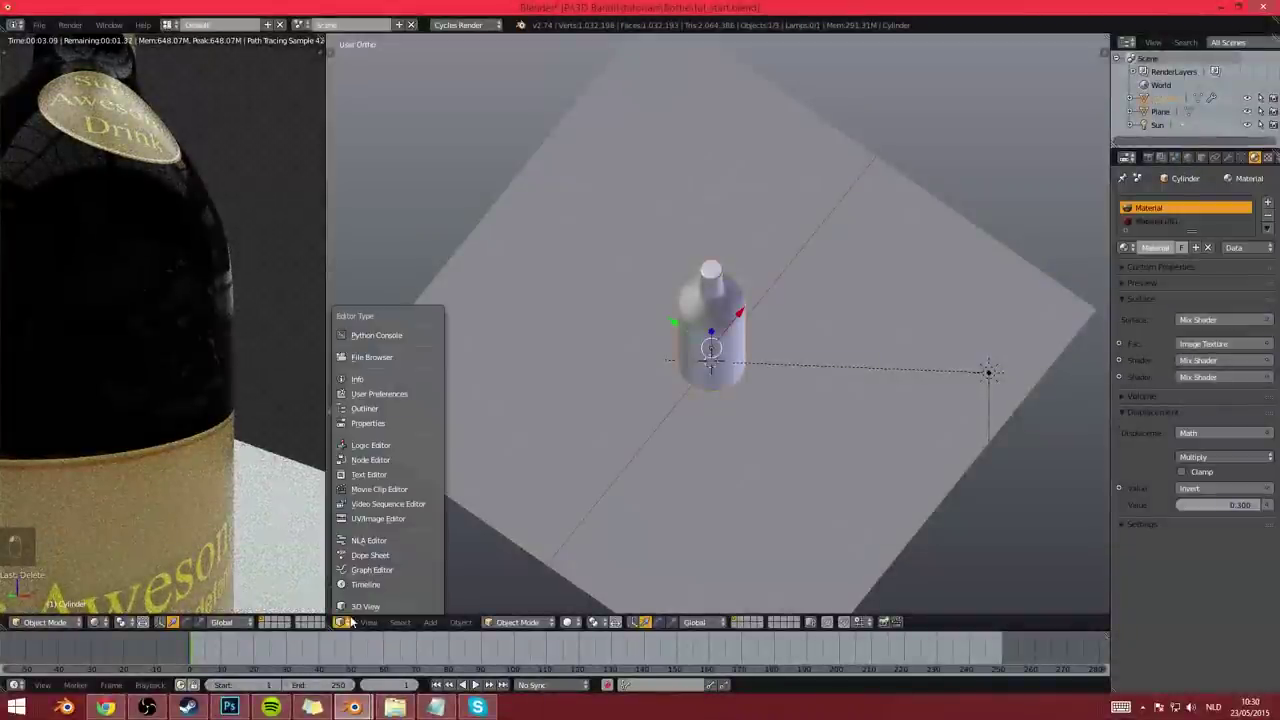
left_click(382, 462)
right_click(815, 288)
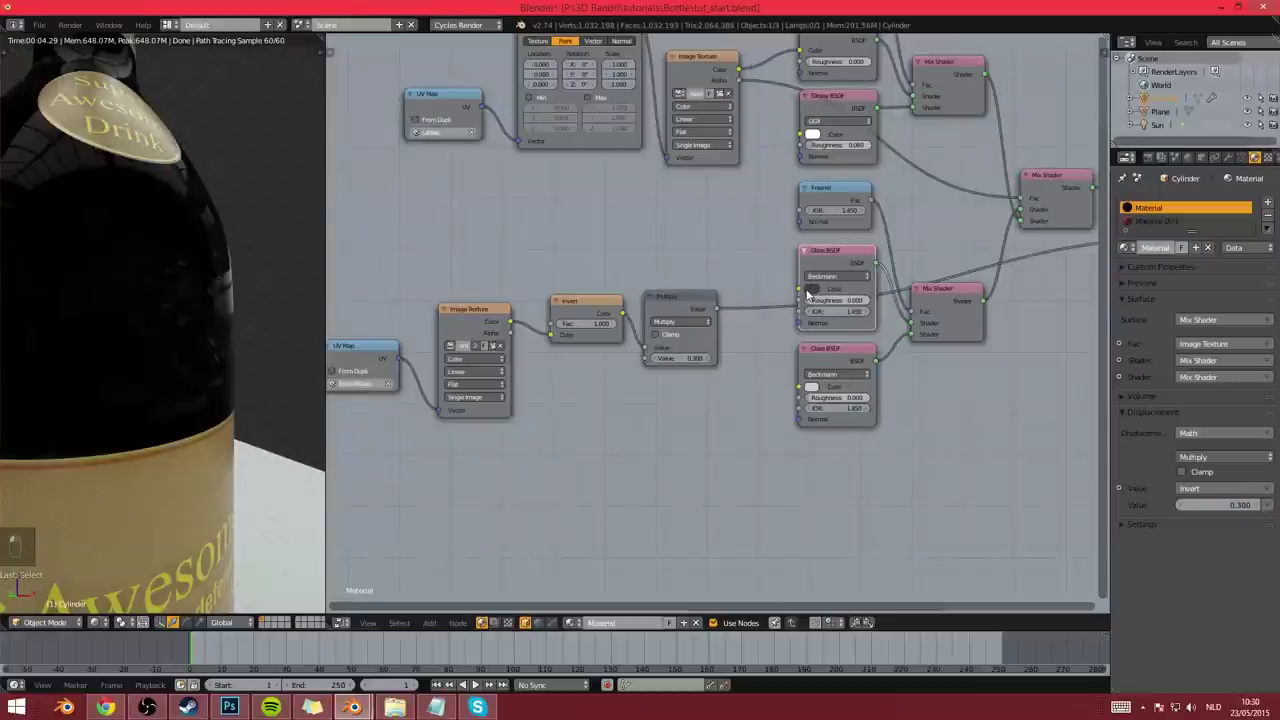
left_click(811, 290)
left_click_drag(891, 160, 891, 143)
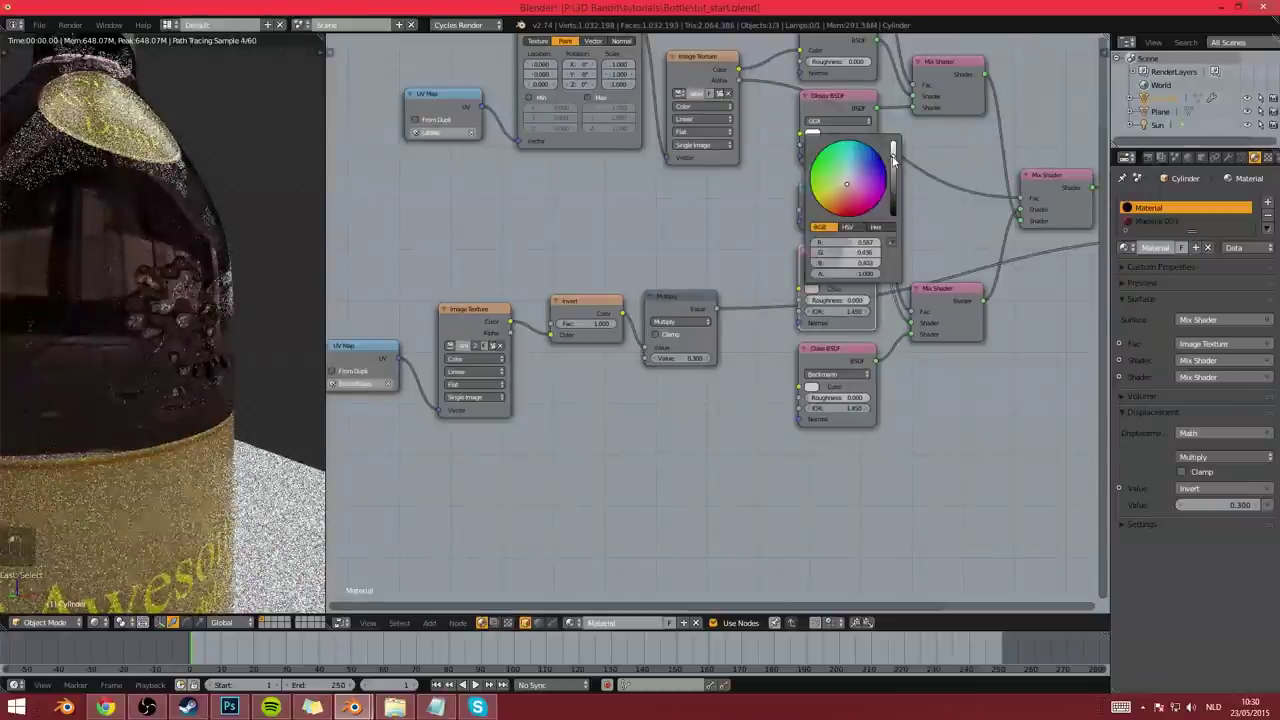
scroll(205, 330, "down", 5)
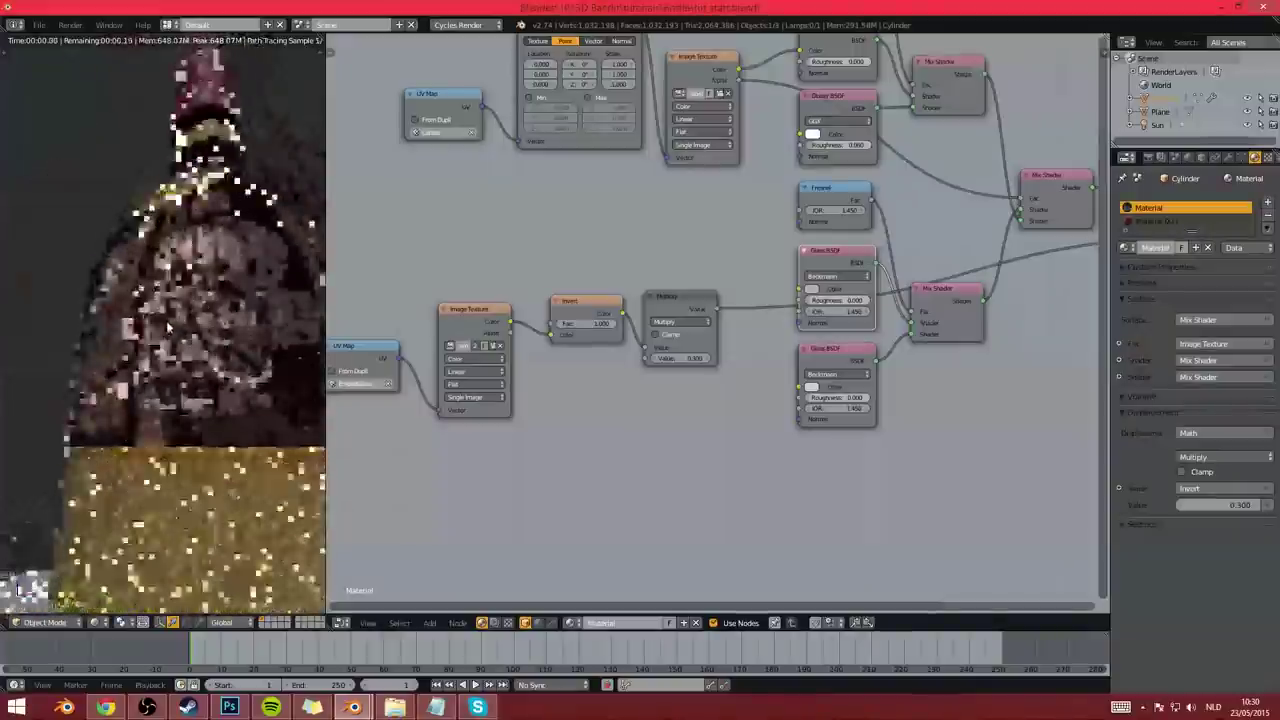
scroll(170, 490, "down", 3)
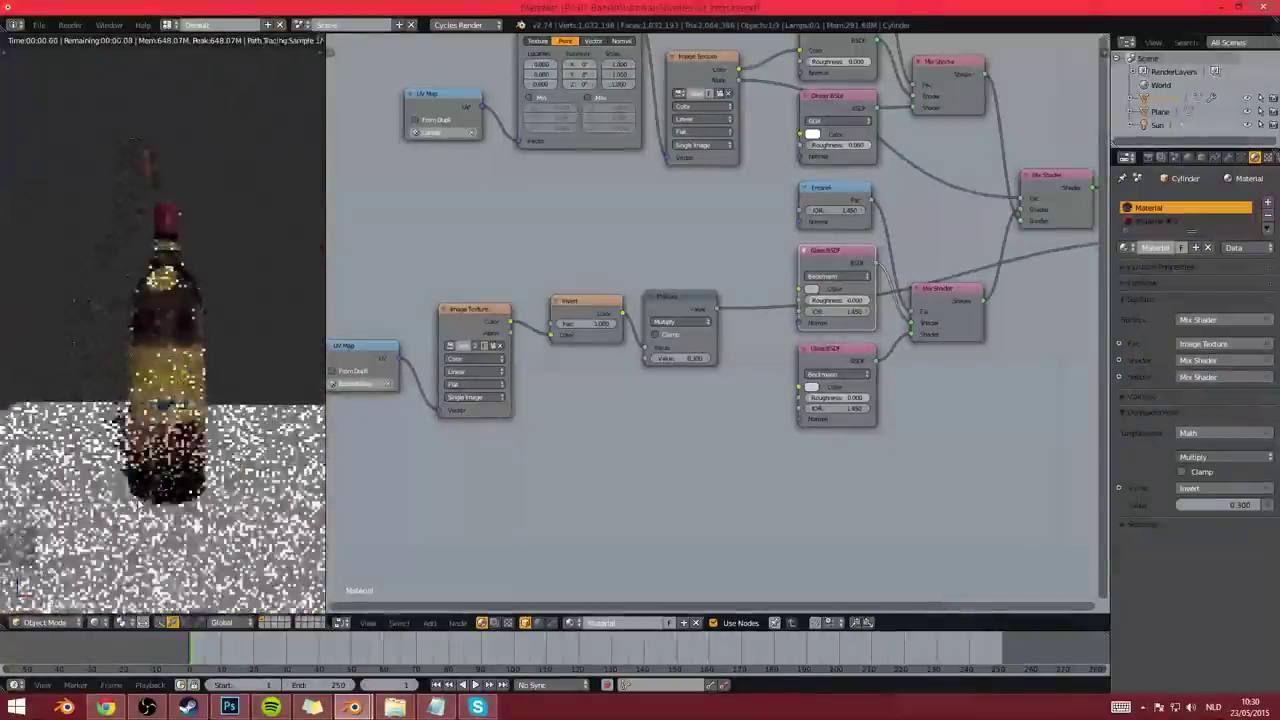
scroll(160, 476, "up", 5)
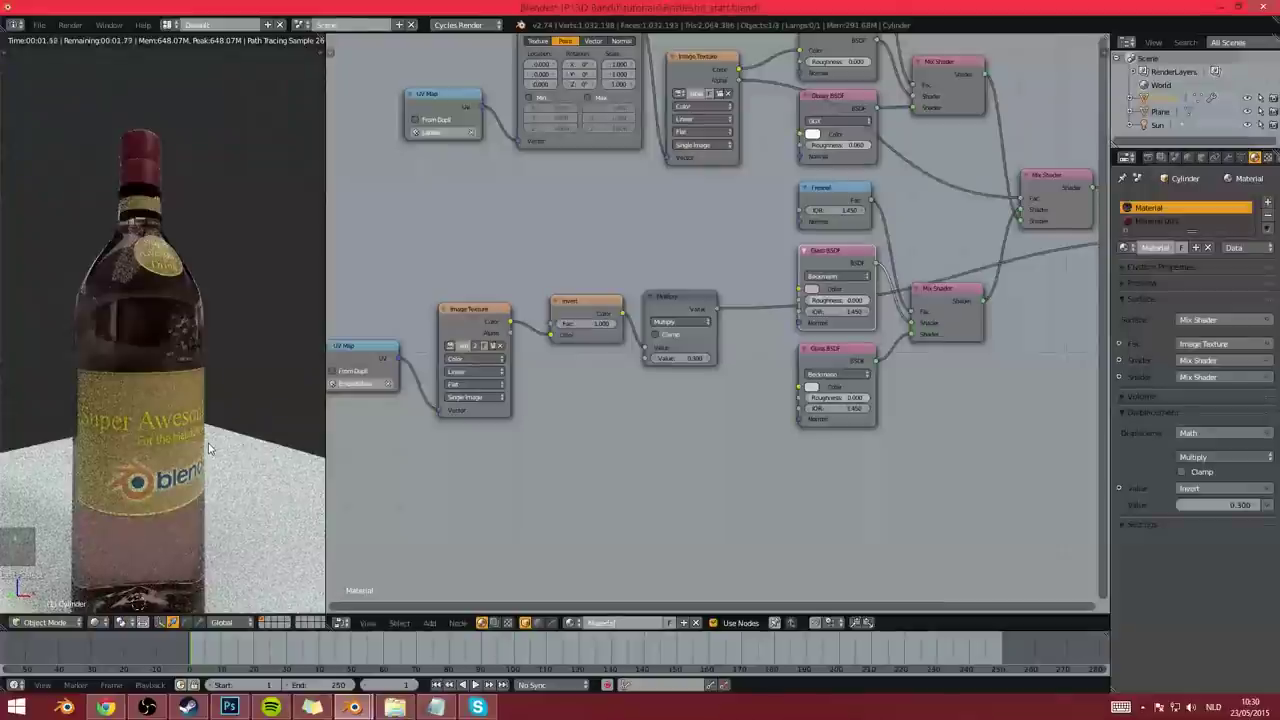
middle_click_drag(208, 443, 145, 432)
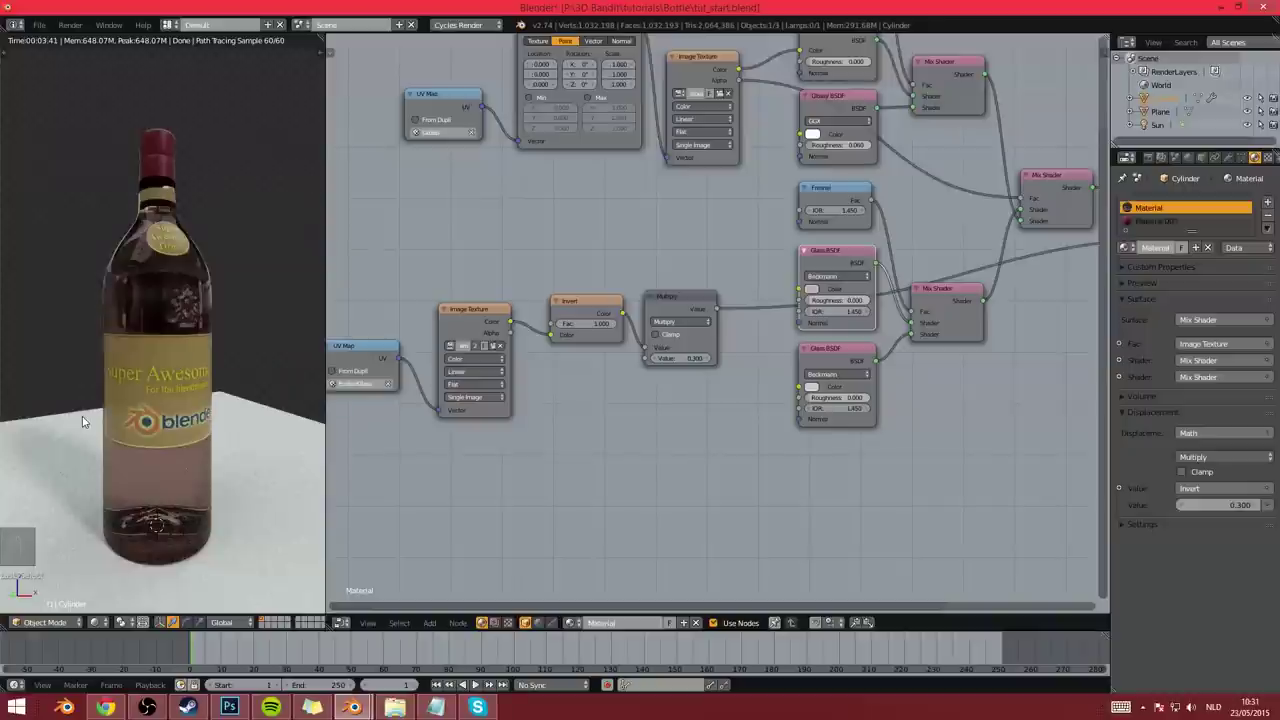
scroll(704, 519, "down", 3)
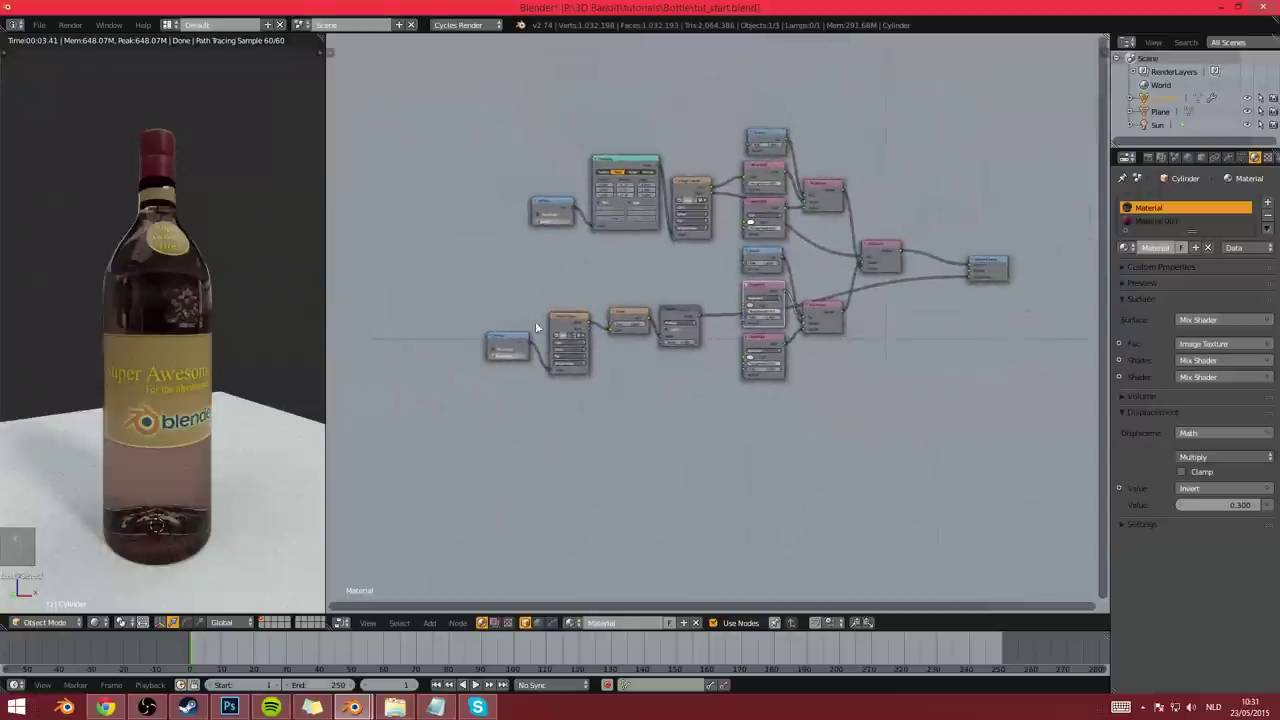
key("b")
left_click_drag(480, 277, 695, 415)
key("g")
right_click(727, 523)
scroll(728, 530, "up", 2)
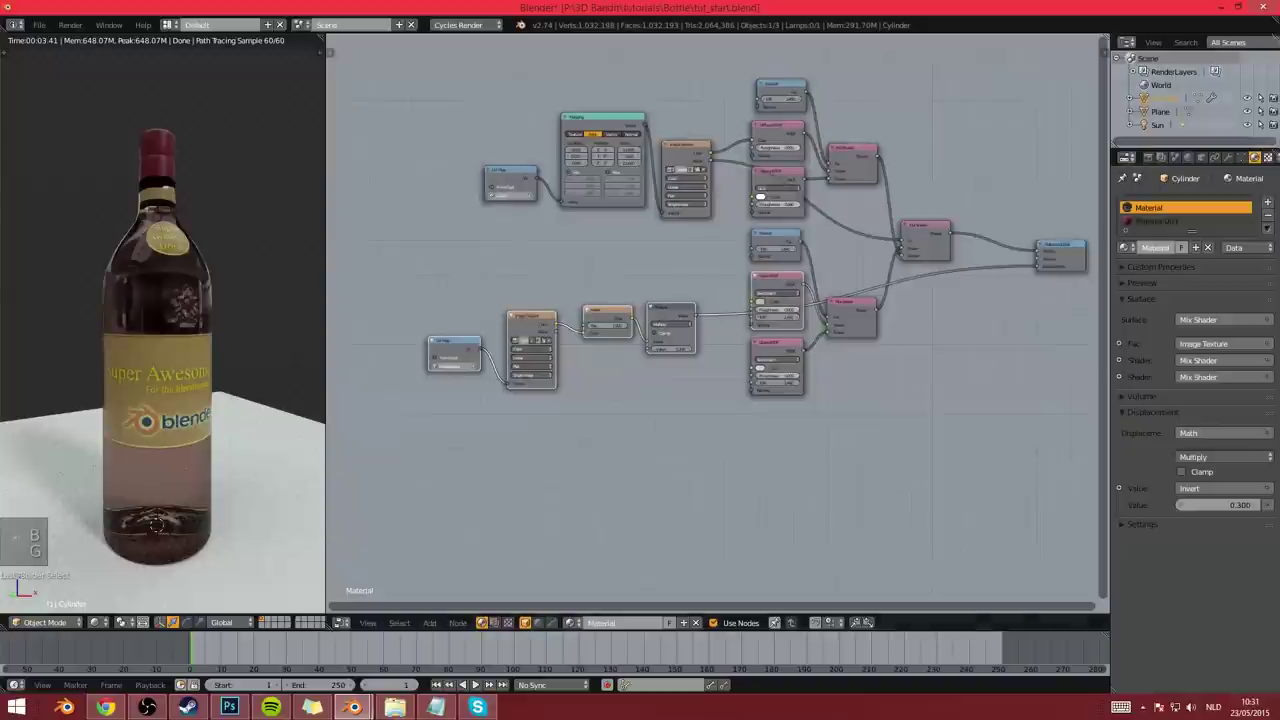
Set the viewport subdivisions of the bottle's Subdivision Surface modifier to 2
left_click(1228, 157)
double_click(1150, 294)
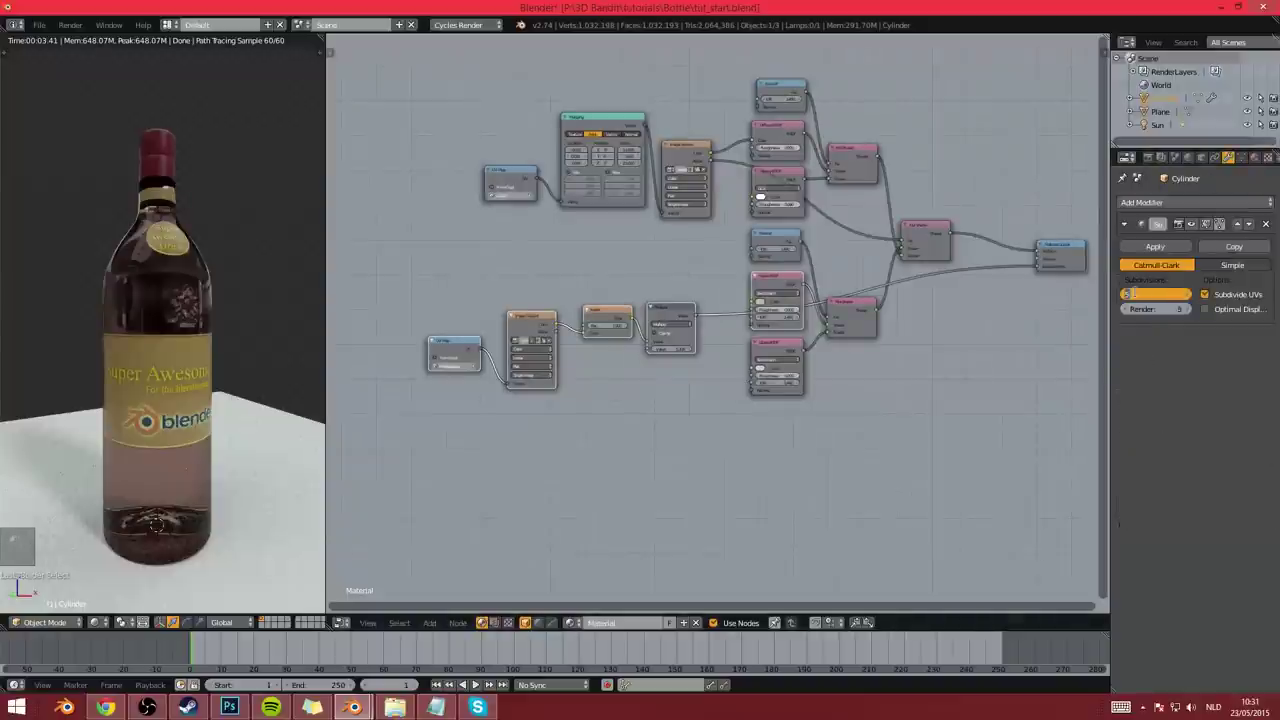
type("2")
key("Return")
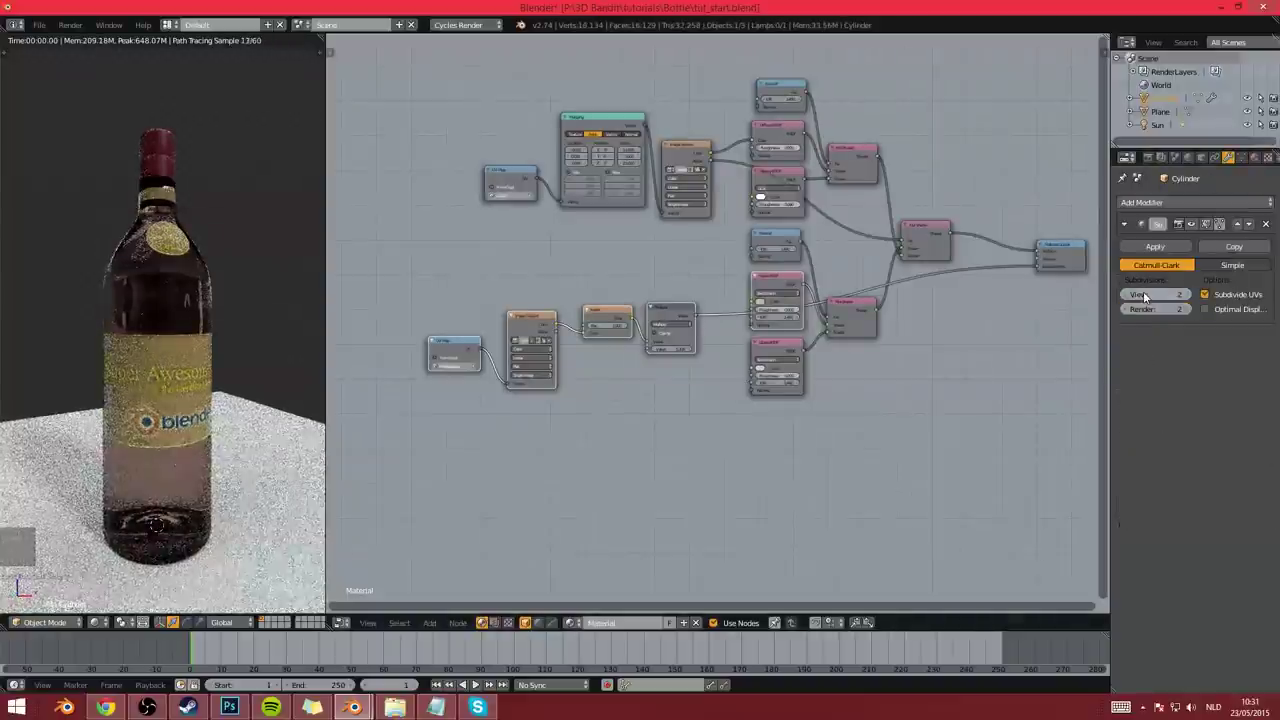
Set the bottle mesh's displacement method to Bump and check the emblem in the rendered preview
left_click(1241, 157)
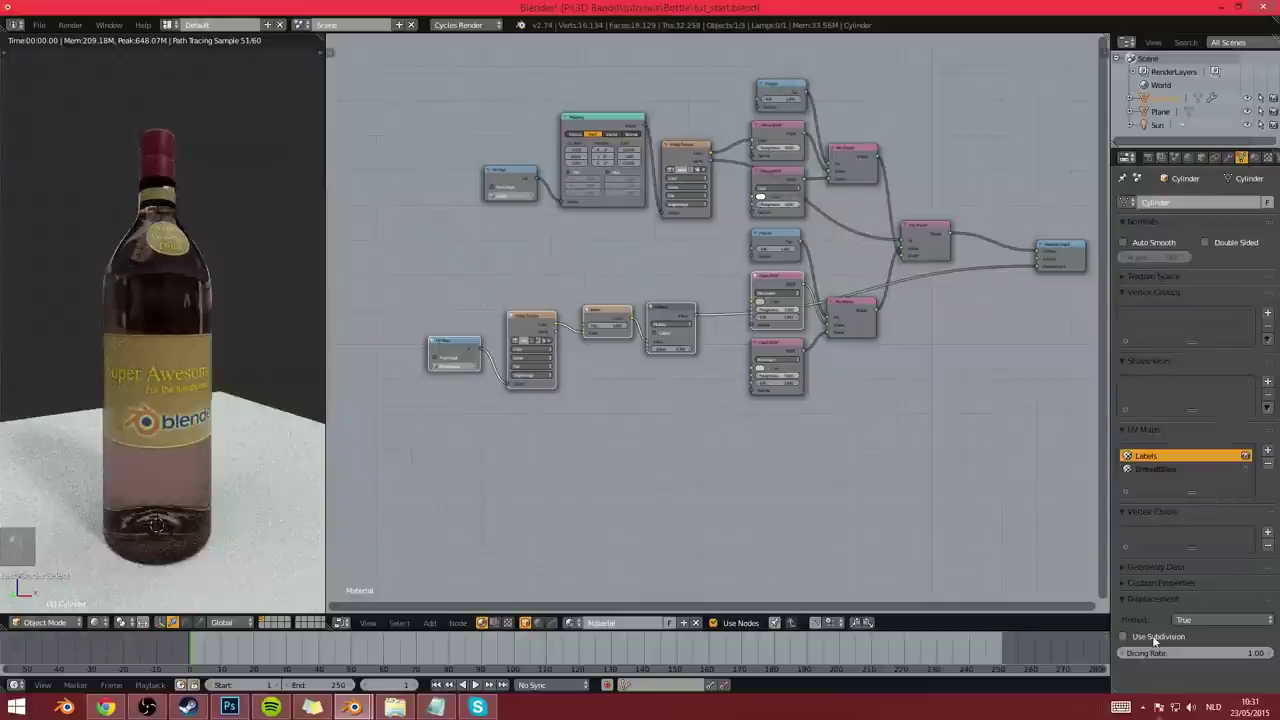
left_click(1192, 621)
left_click(1190, 604)
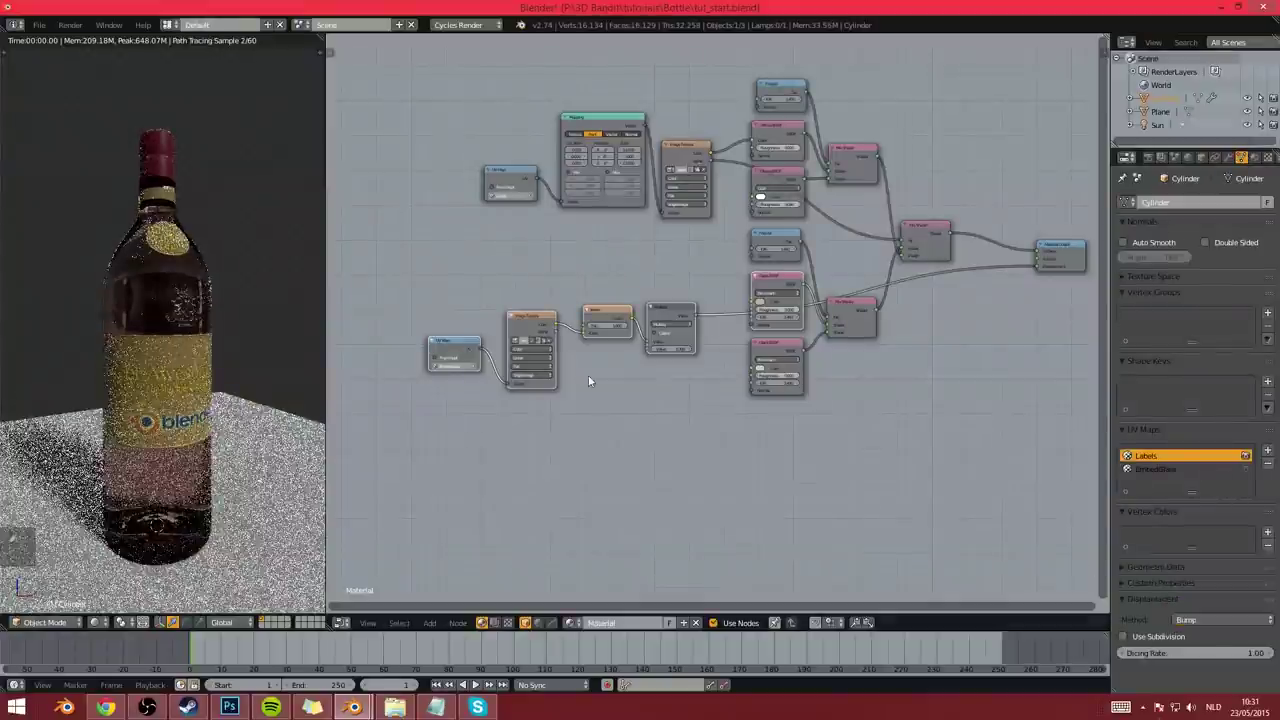
middle_click_drag(588, 375, 605, 380)
scroll(185, 342, "down", 1)
mouse_move(176, 380)
middle_mouse_down()
mouse_move(152, 354)
mouse_move(182, 386)
mouse_move(171, 397)
middle_mouse_up()
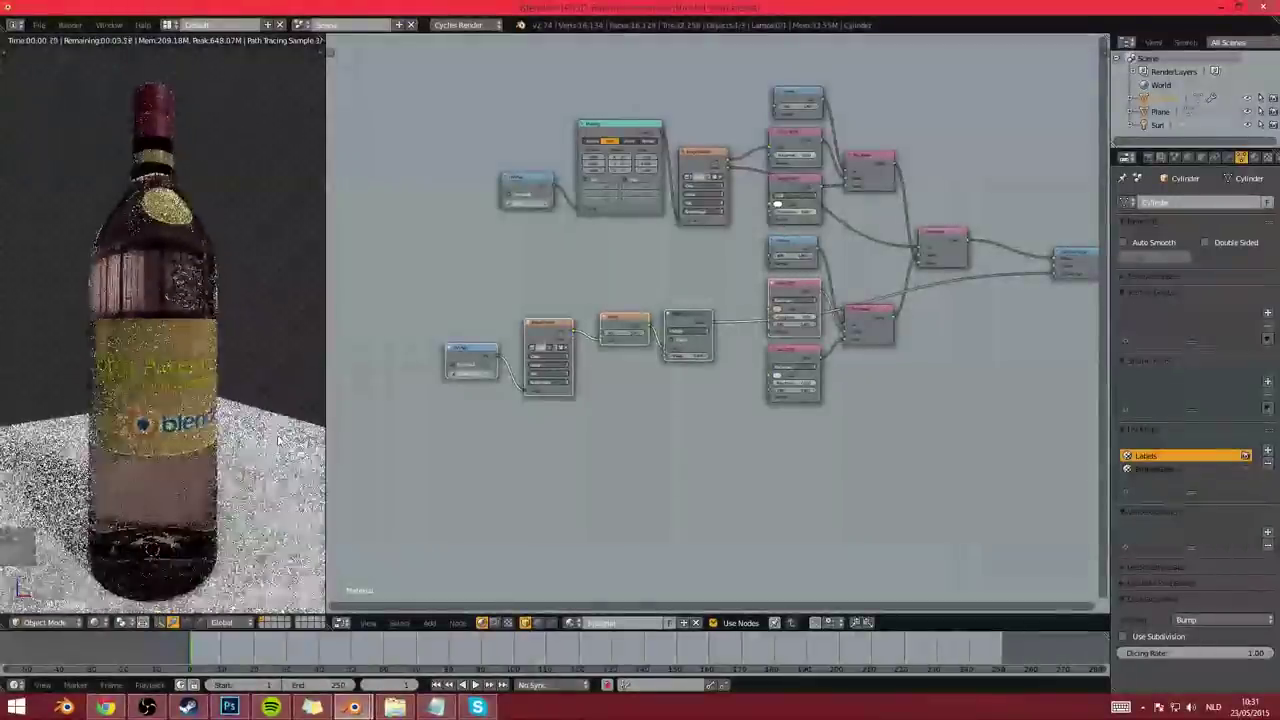